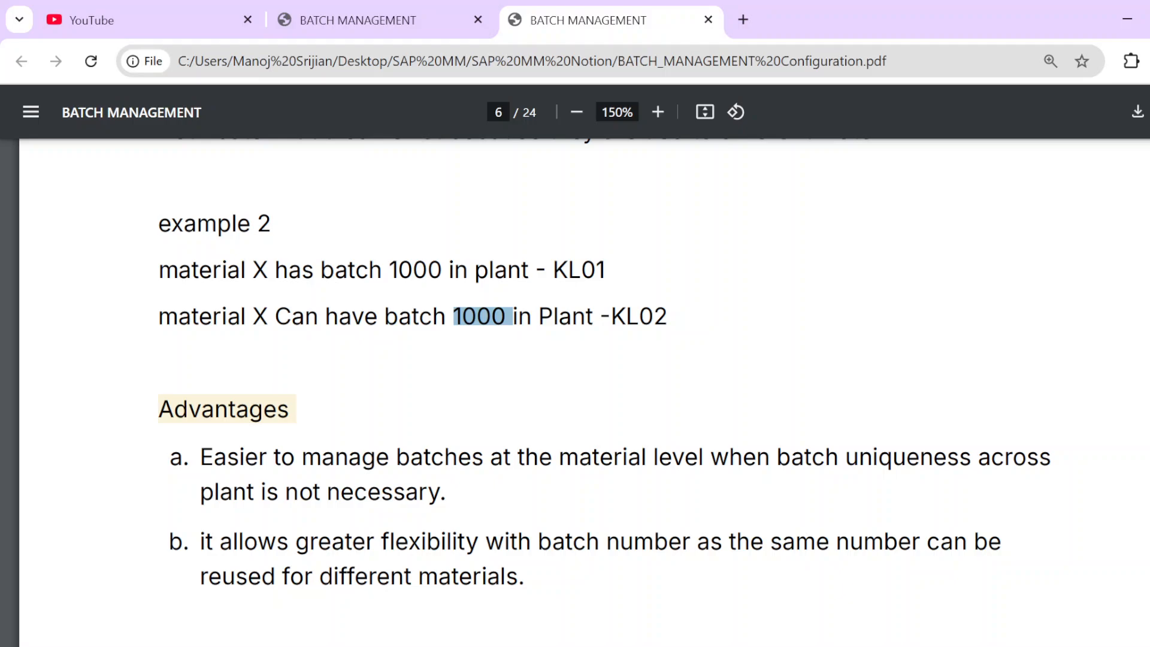
Step: Scroll the batch management PDF down to the SPRO path lines, then show the desktop
scroll(599, 390, "down", 5)
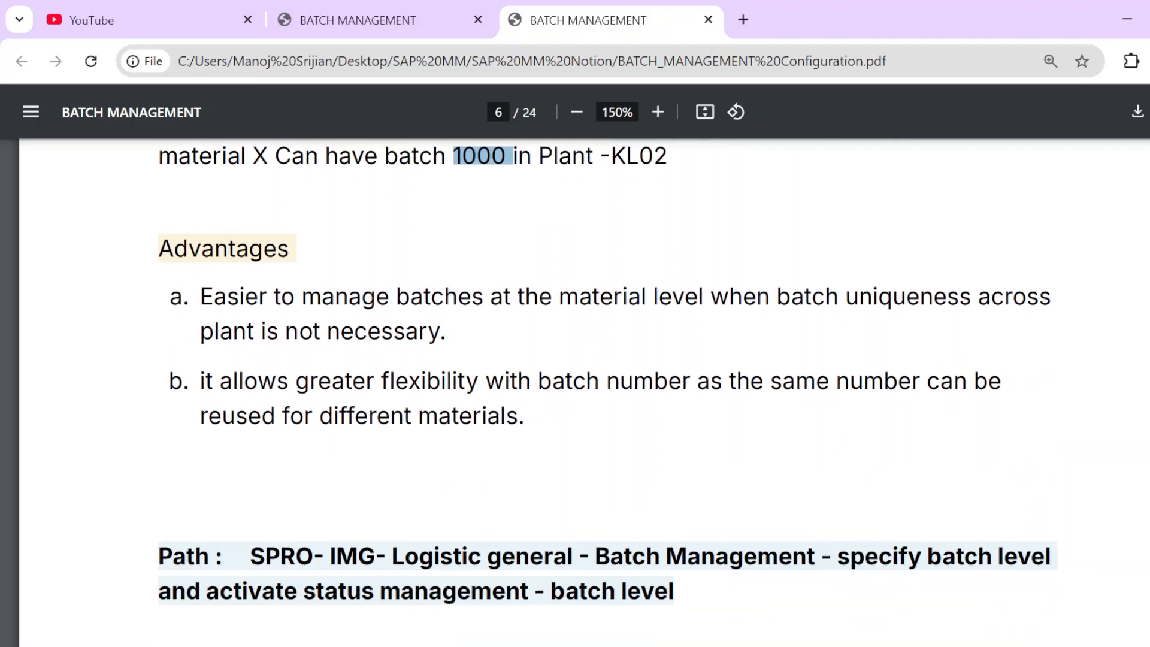
scroll(599, 389, "down", 1)
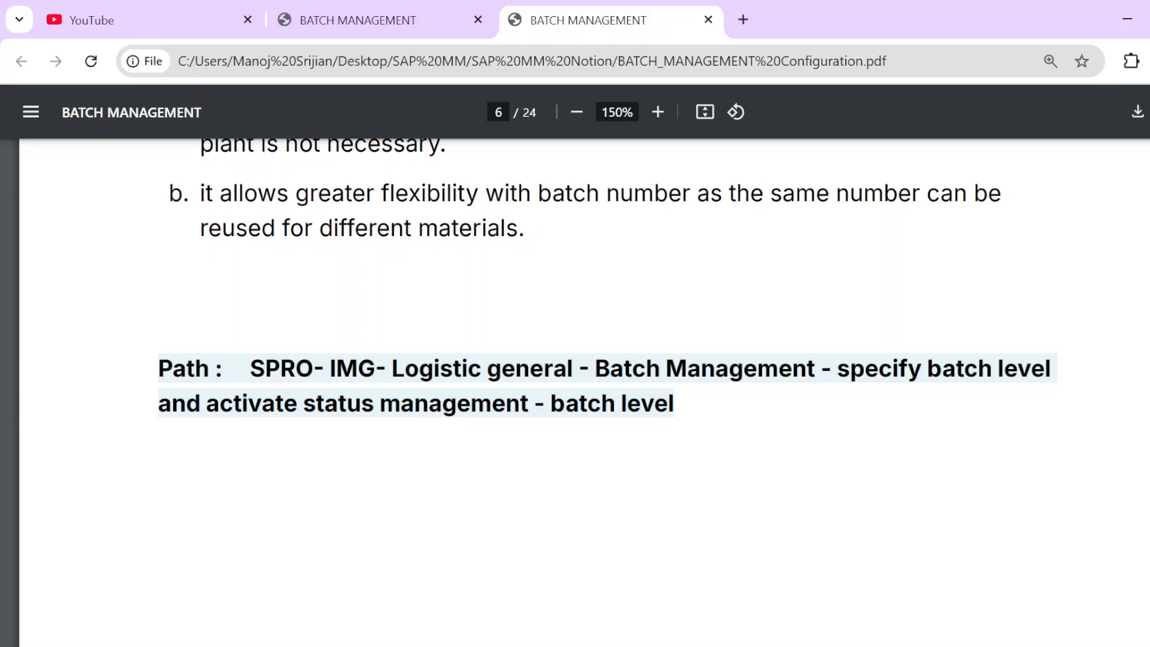
key("super+d")
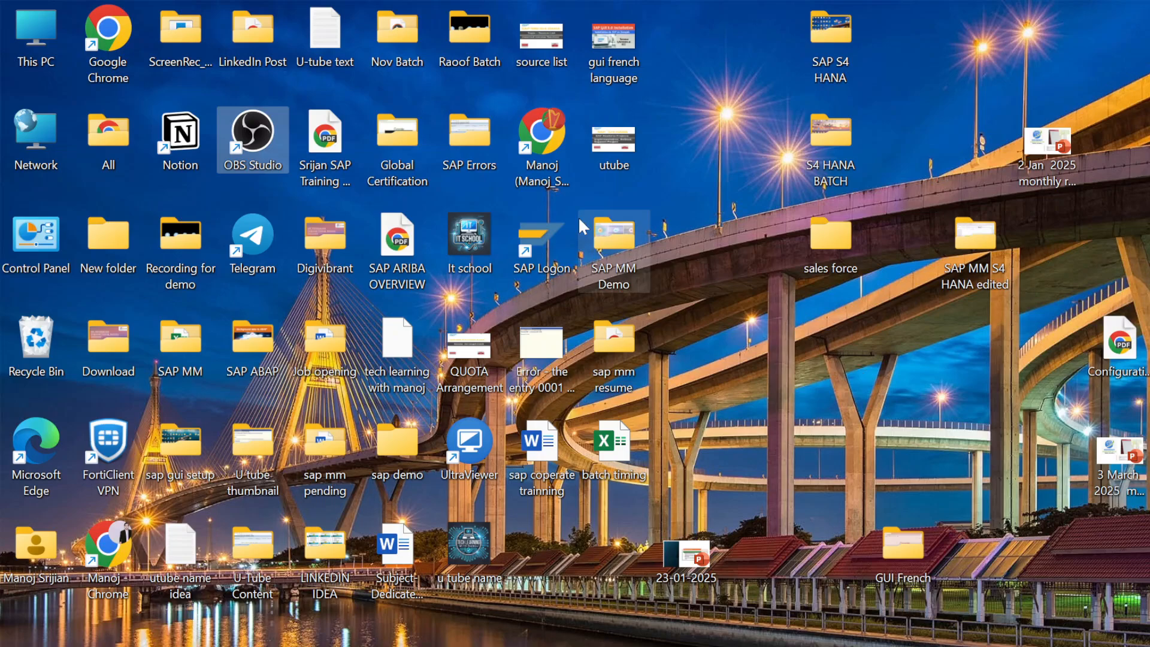
Step: Log on to S/4 HANA 2023 - INSTANCE-26 with the saved user name and its password
double_click(529, 253)
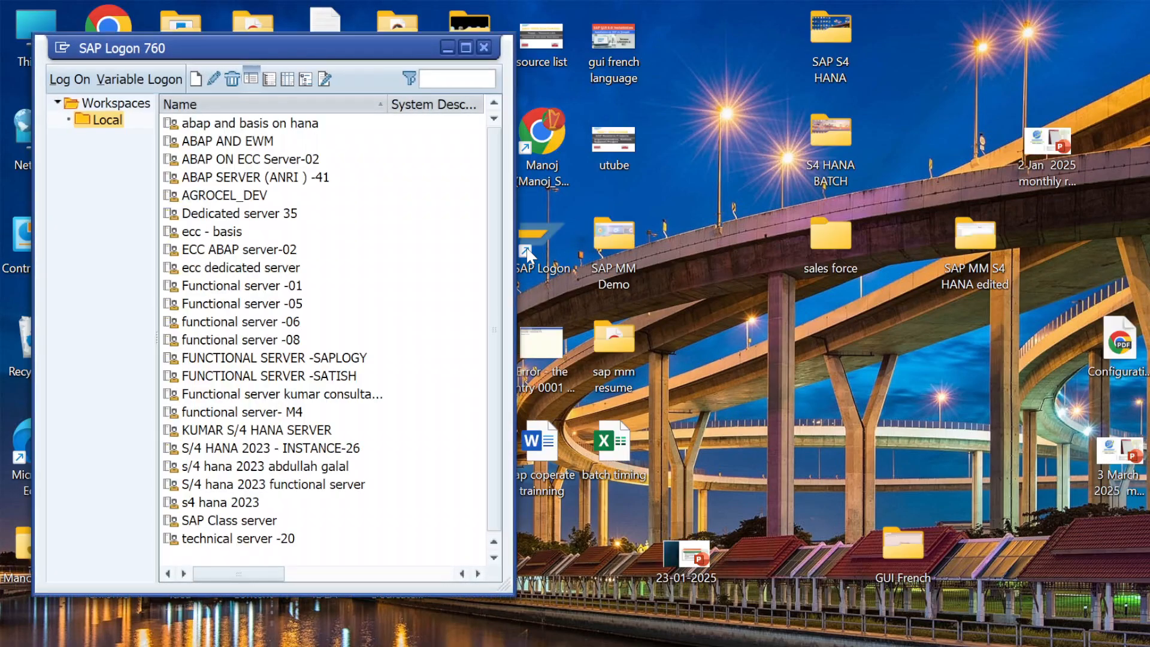
left_click(466, 48)
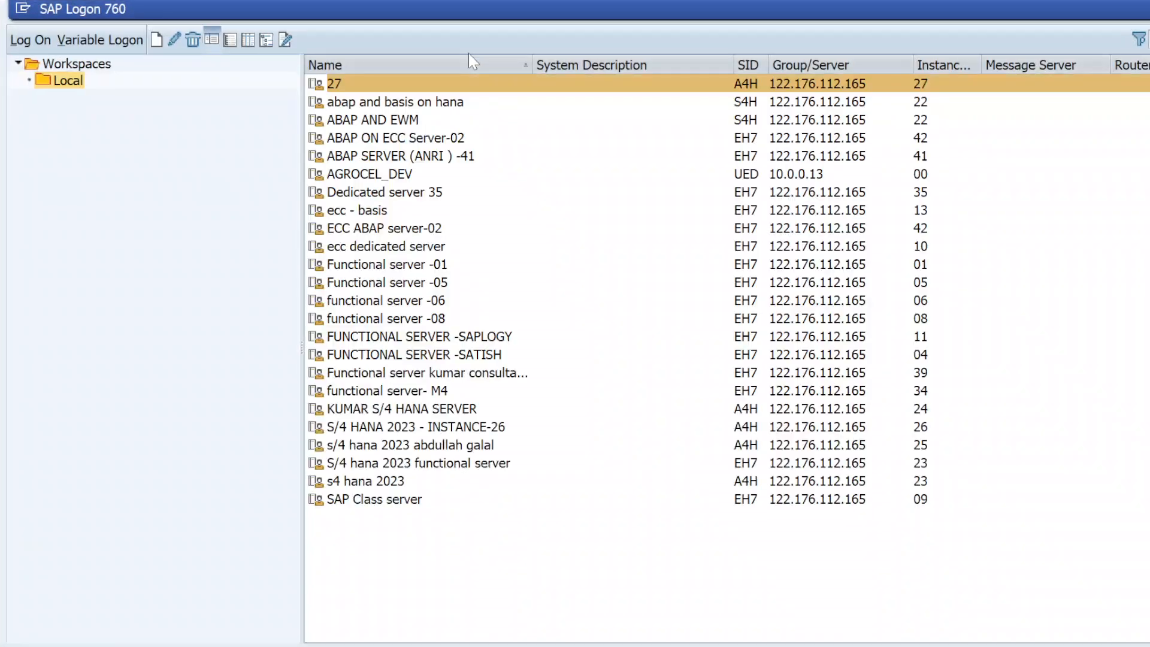
double_click(442, 426)
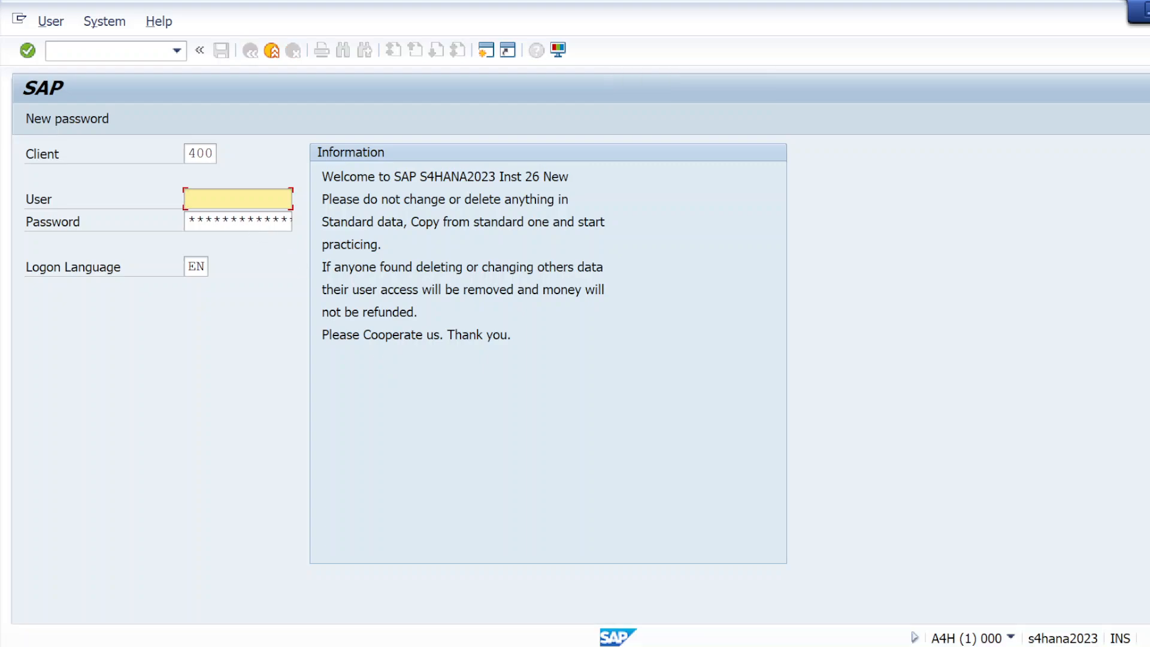
left_click(206, 199)
left_click(207, 237)
left_click(196, 221)
type("******")
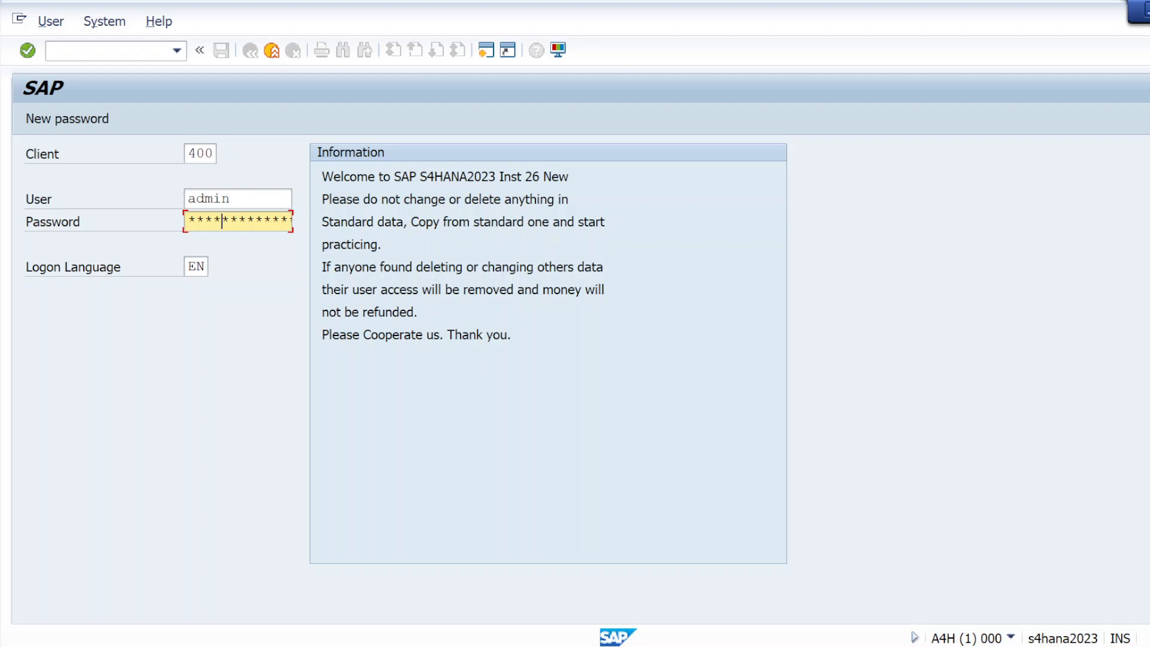
key("Return")
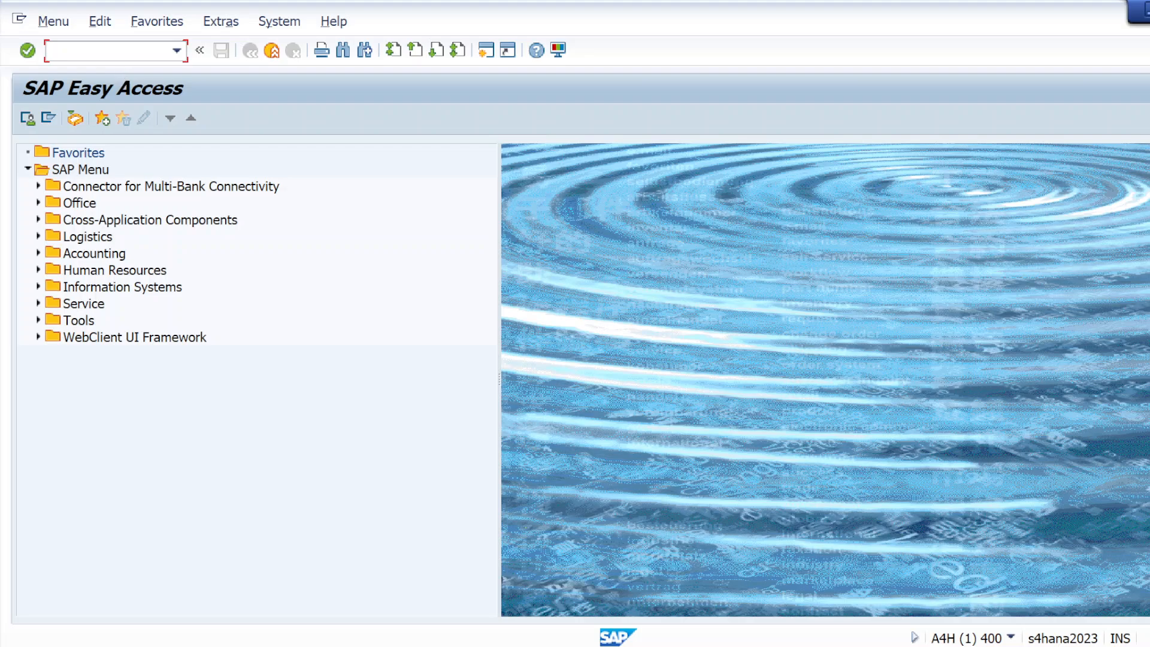
Step: Run SPRO and expand Logistics - General > Batch Management, selecting Specify Batch Level and Activate Status Management
type("spro")
key("Return")
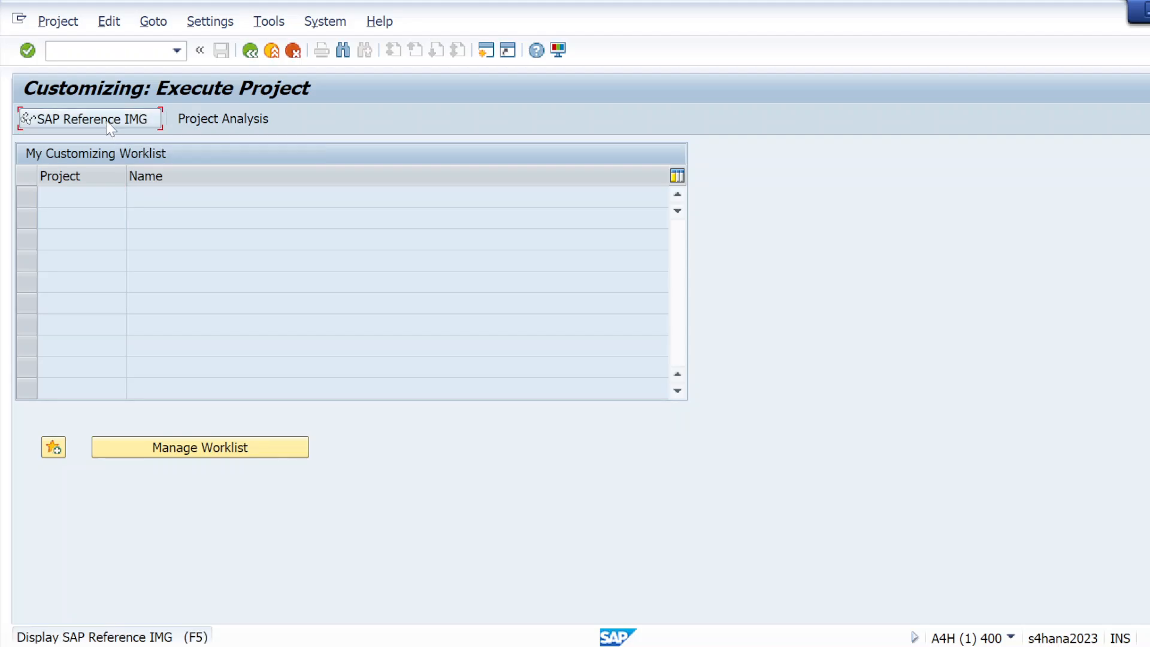
left_click(108, 121)
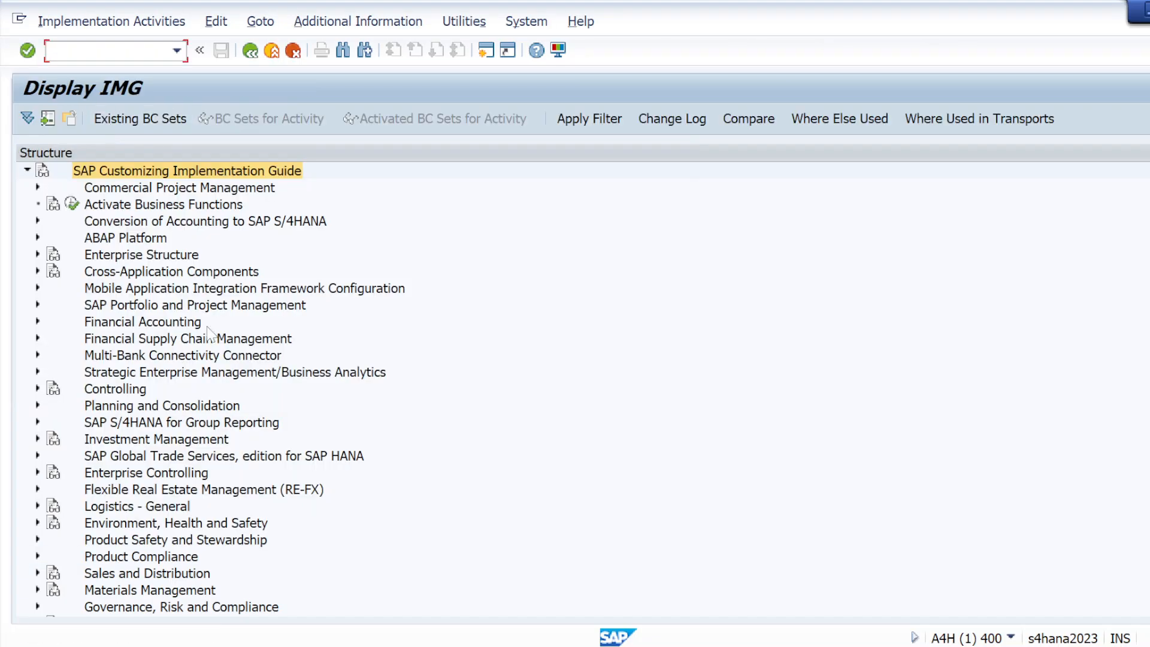
left_click(38, 506)
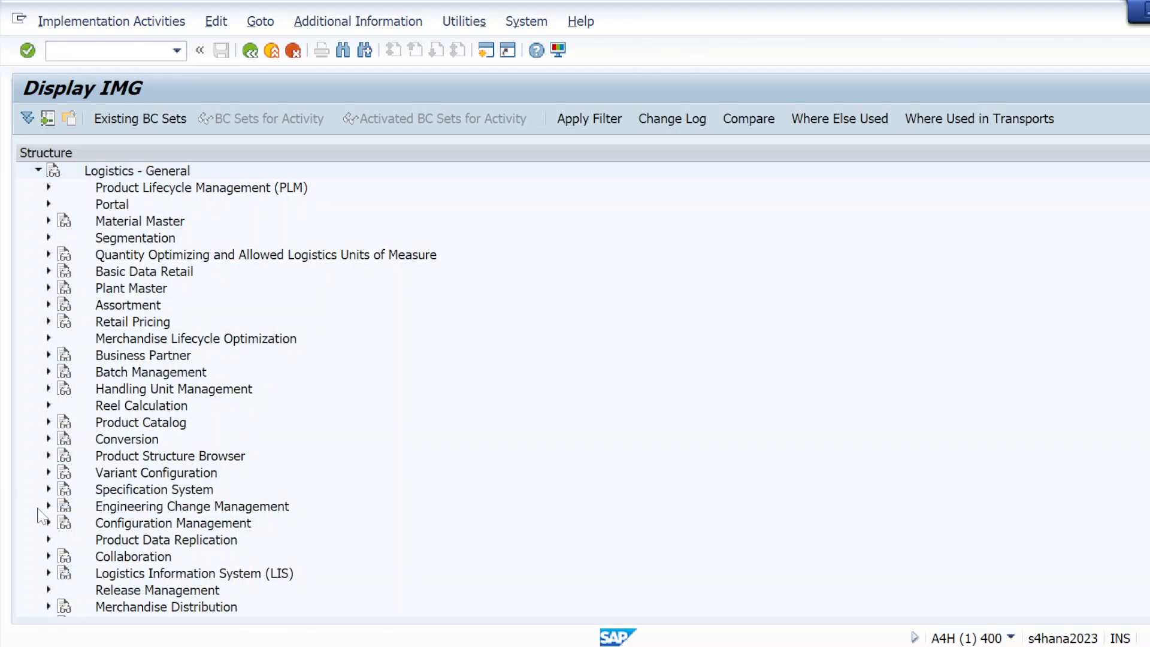
left_click(48, 372)
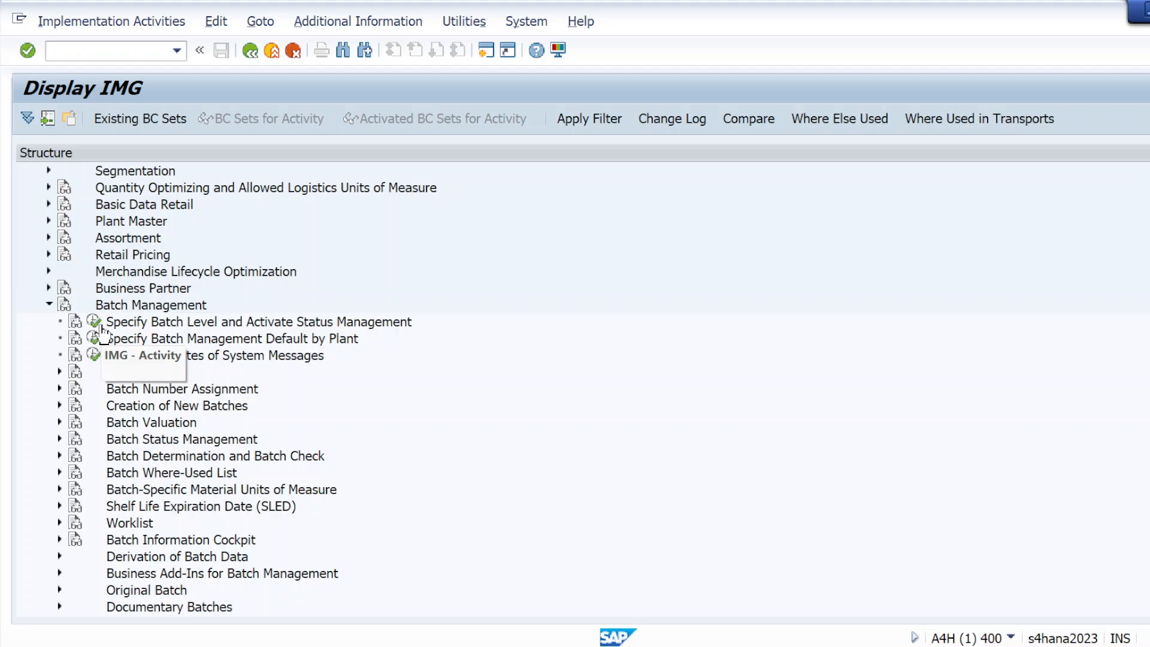
left_click(256, 327)
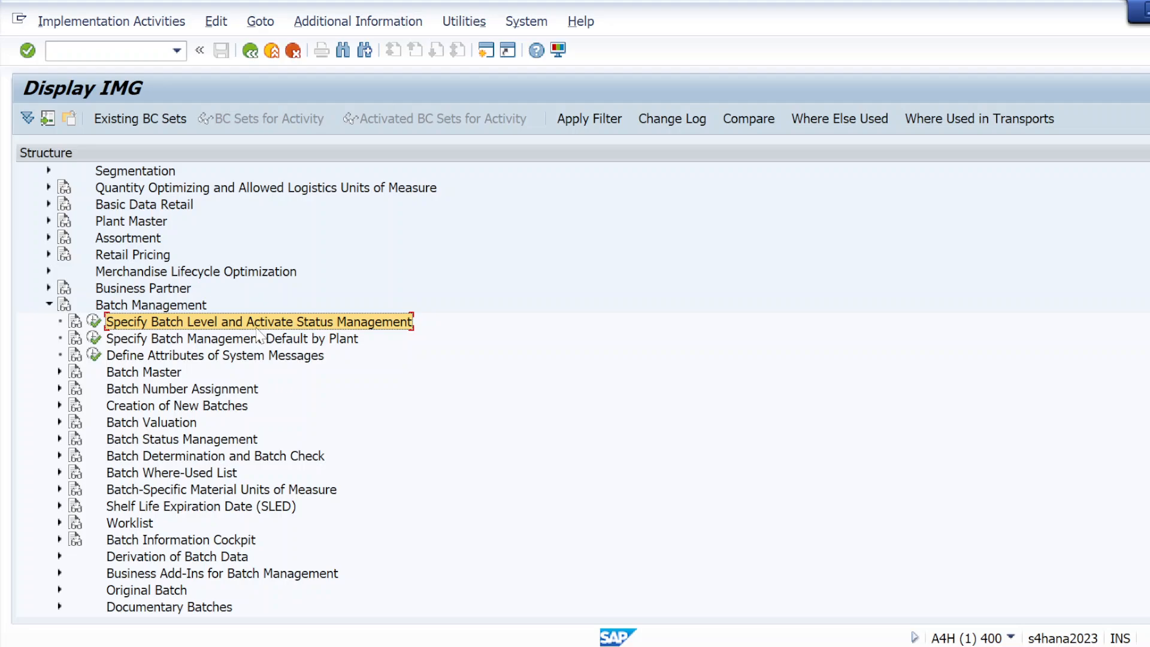
Step: Execute Specify Batch Level and Activate Status Management to open the Batch Level and Batch Status Management screen
left_click(93, 323)
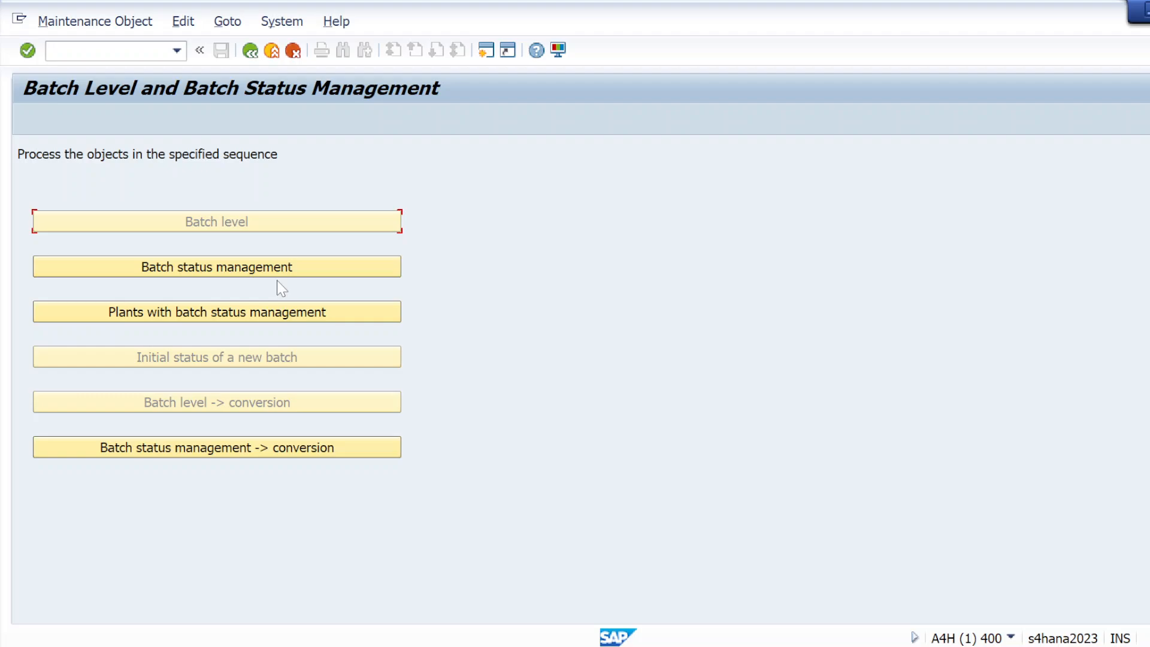
Step: Launch Notepad from Windows search and maximize it
key("super")
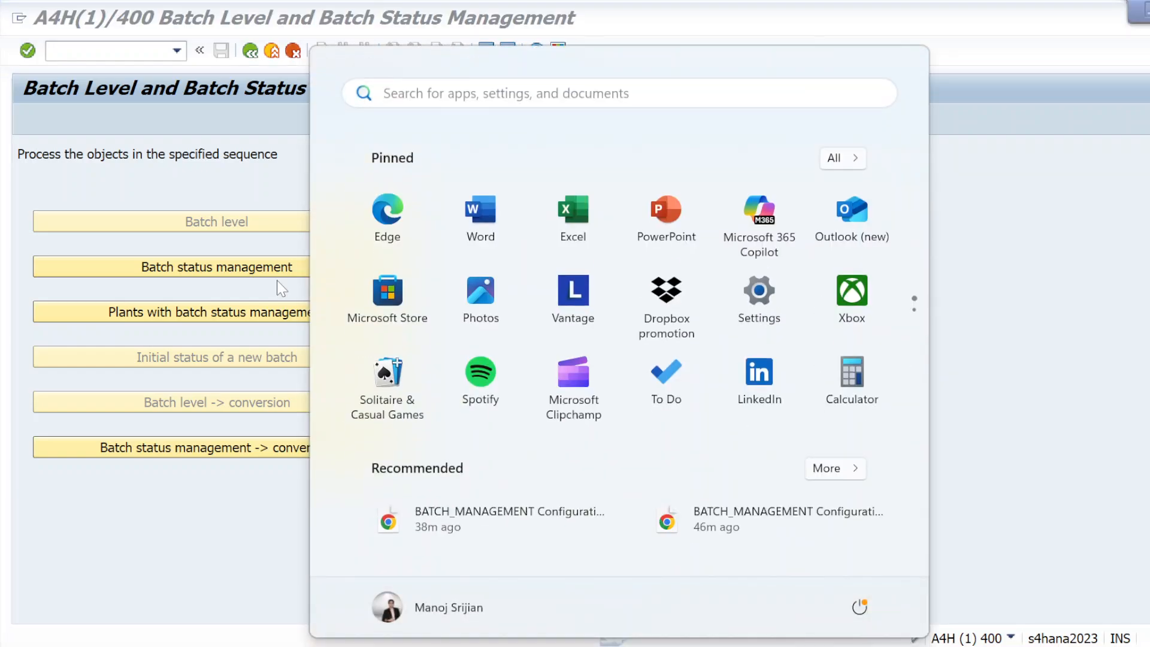
type("note")
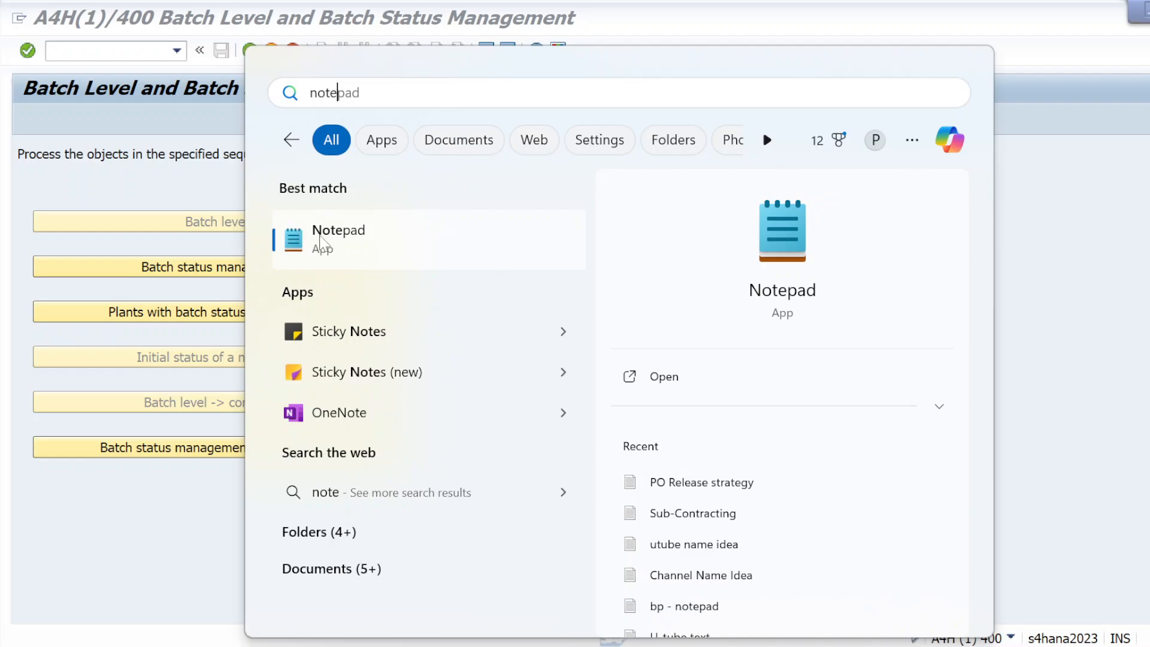
left_click(324, 242)
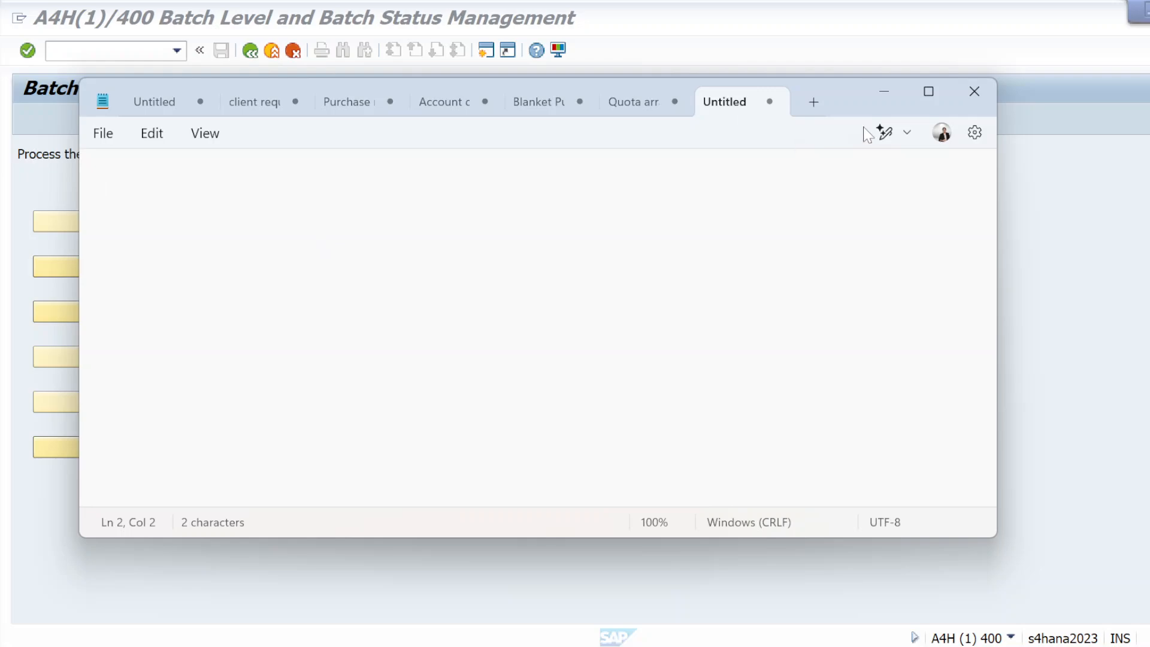
left_click(935, 94)
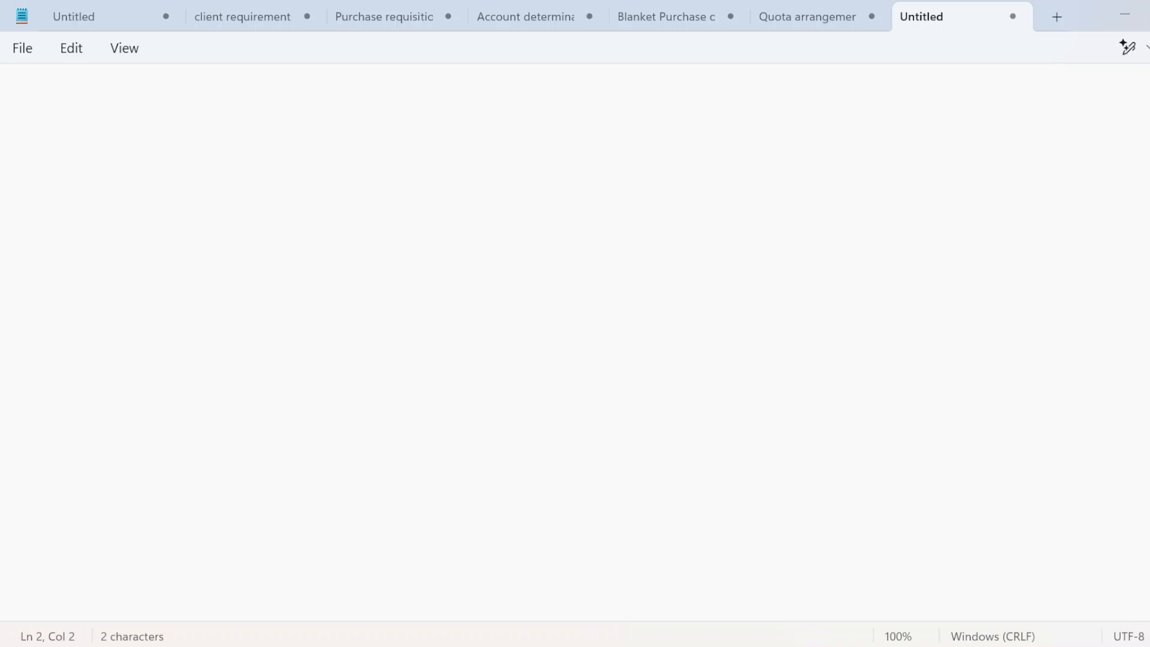
Step: Type the heading 'Batch Management configuration' in the notes
key("Return")
key("Caps_Lock")
type("Ba")
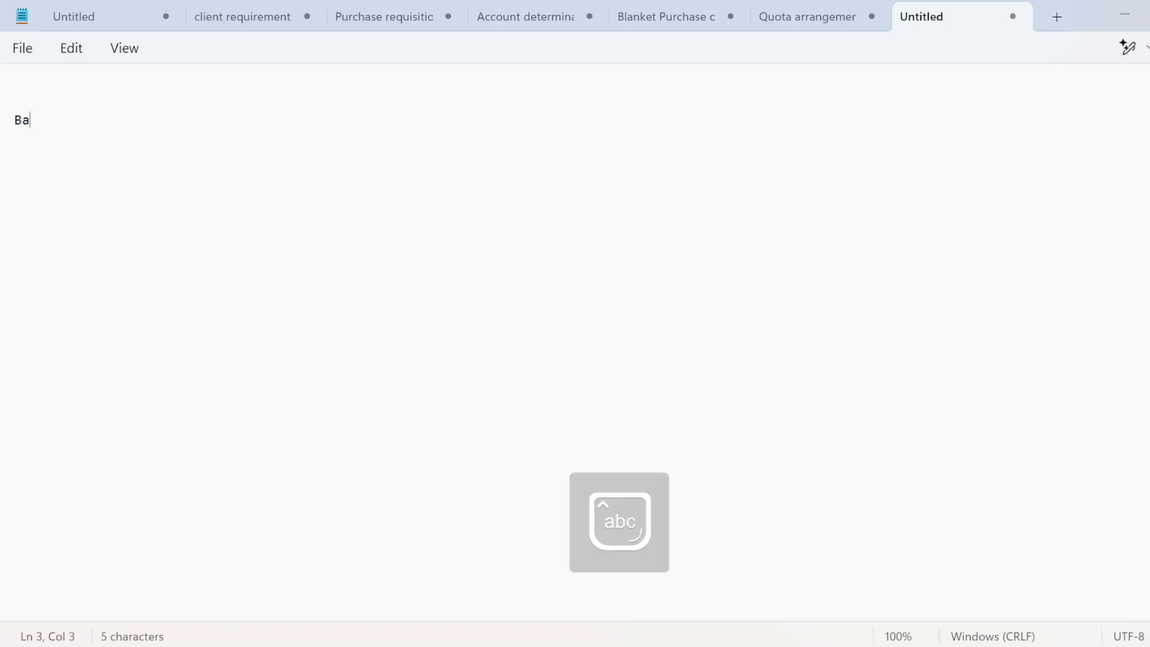
type("tch m")
key("BackSpace")
key("Caps_Lock")
type("M")
key("Caps_Lock")
type("ana")
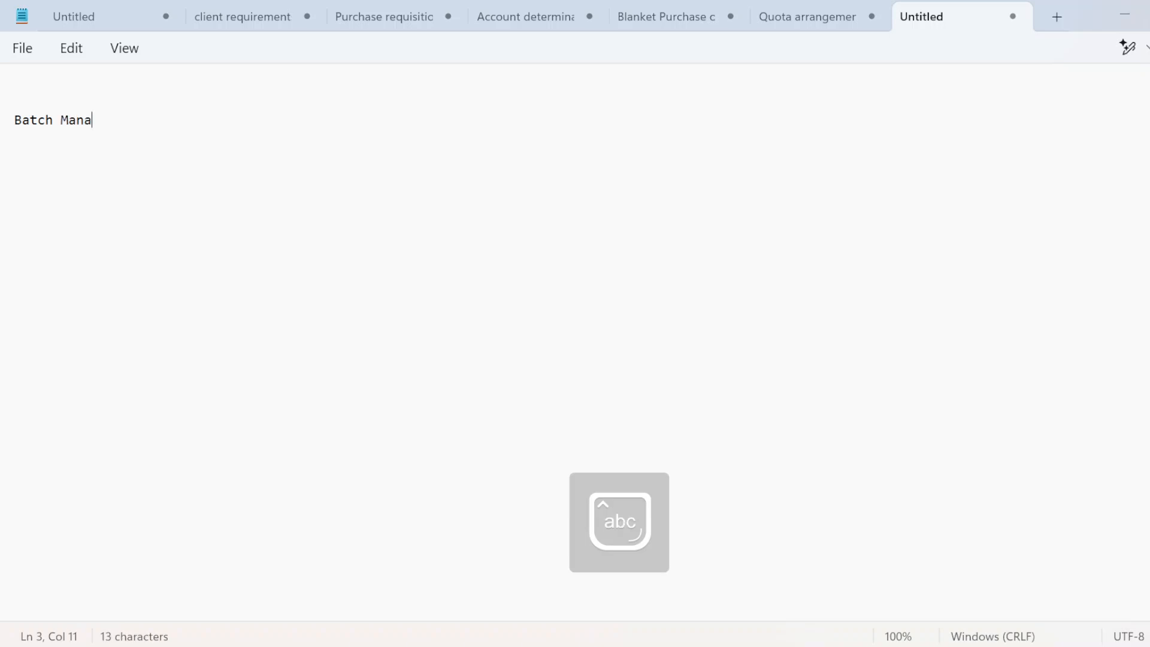
type("gement c")
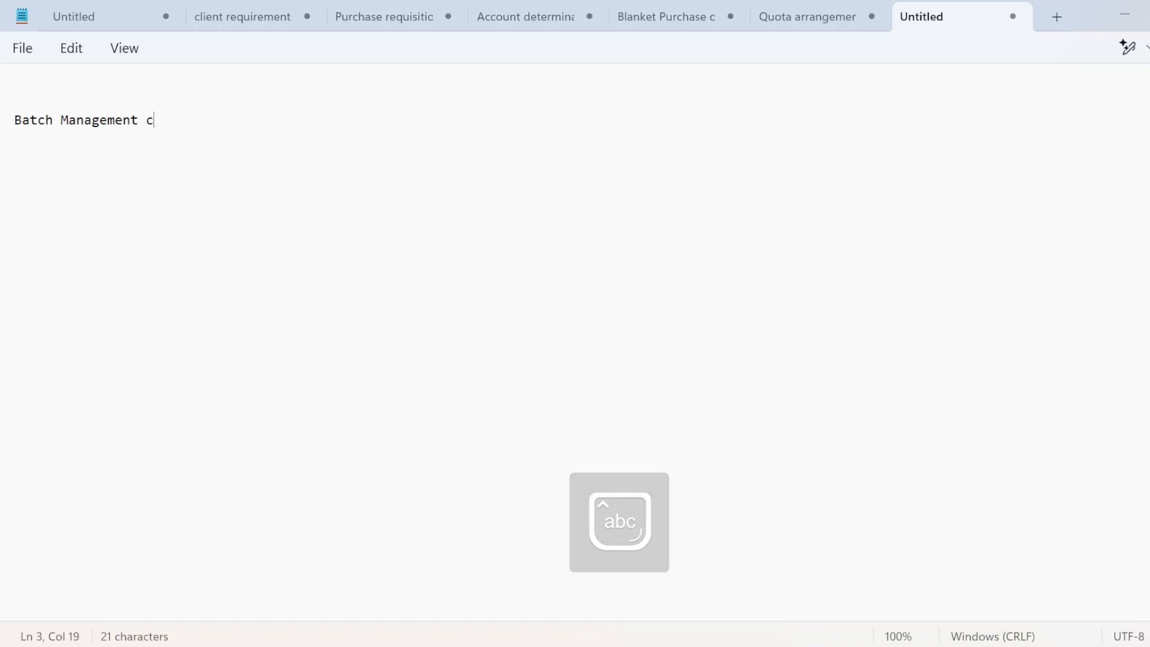
type("onfi")
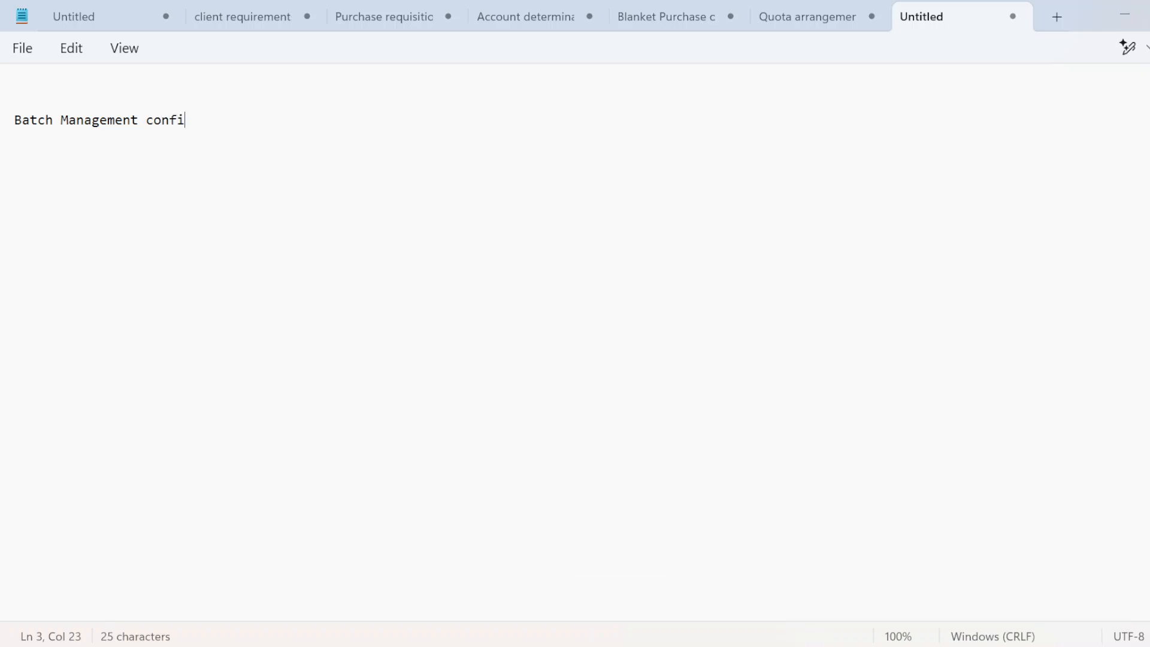
type("guarar")
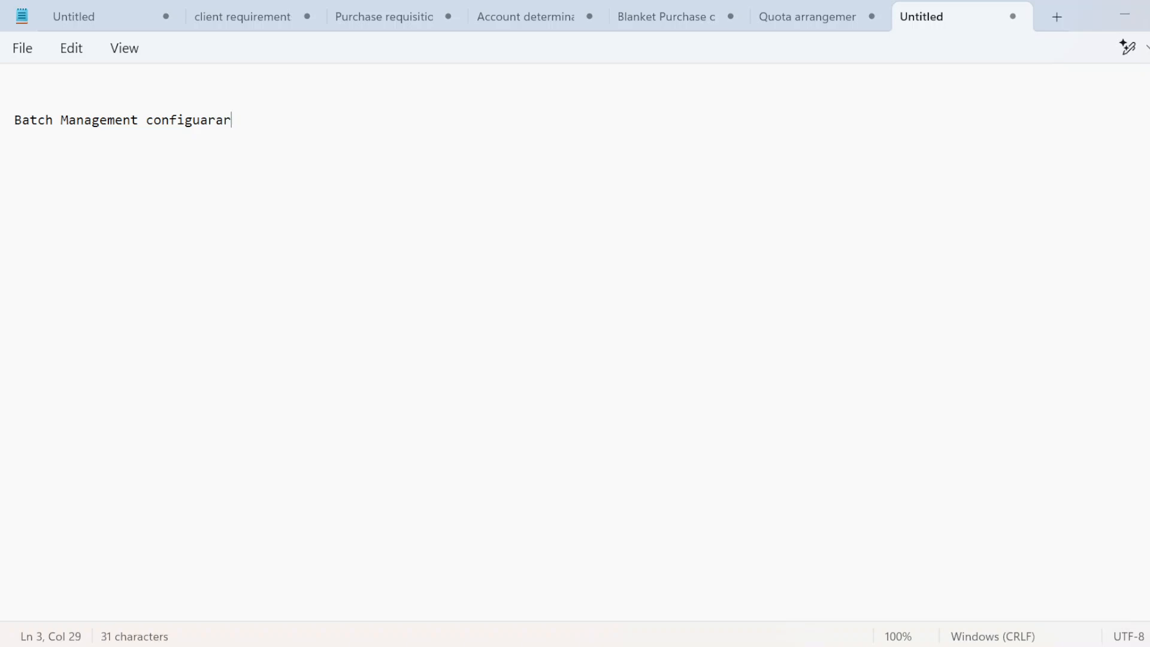
key("BackSpace")
type("tion")
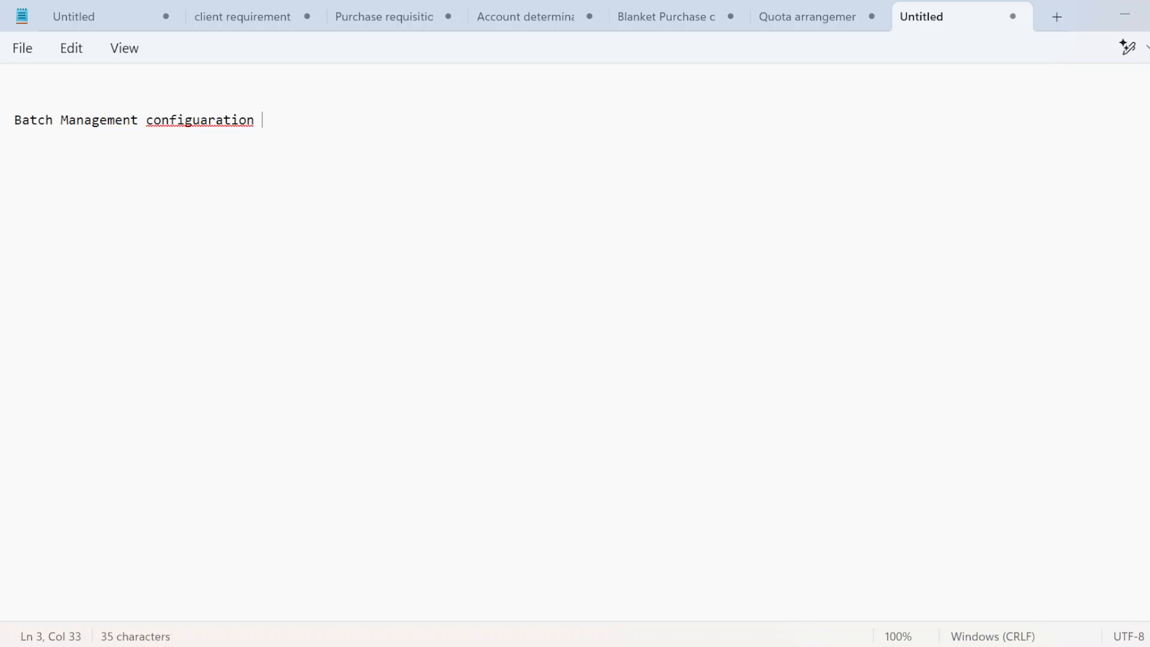
key("Return")
key("Return")
Step: Add 'step 1- configuration of batch number assignment' and 'a) activate internal batch number assignment', then return to SAP
type("step 1- configu")
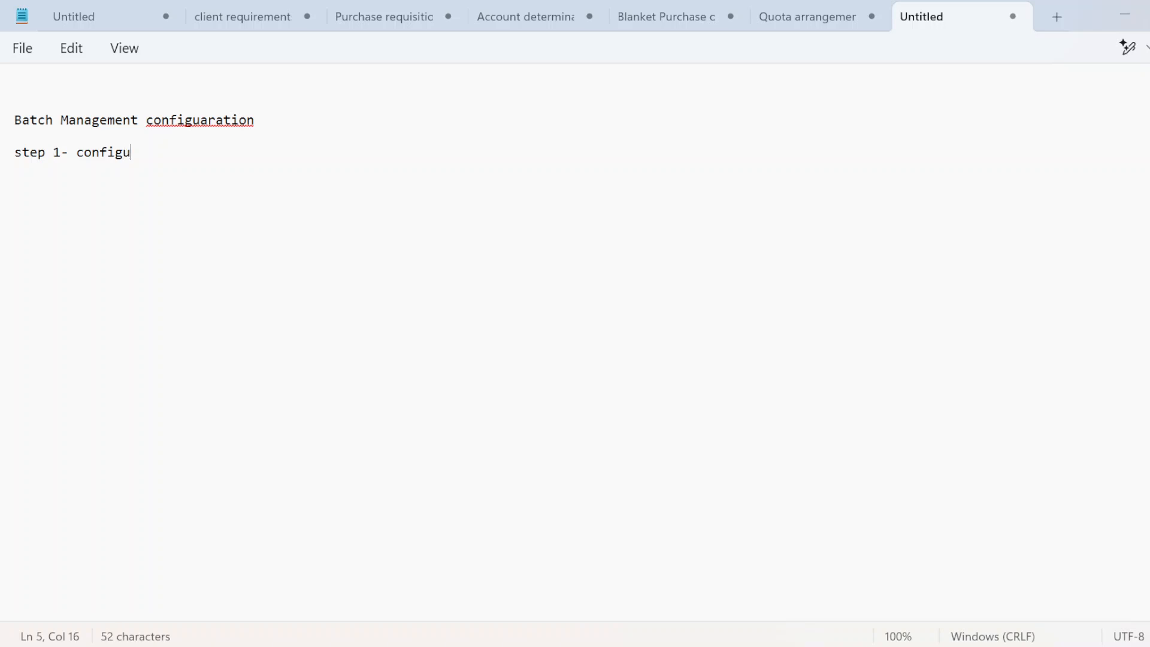
type("ration of bat")
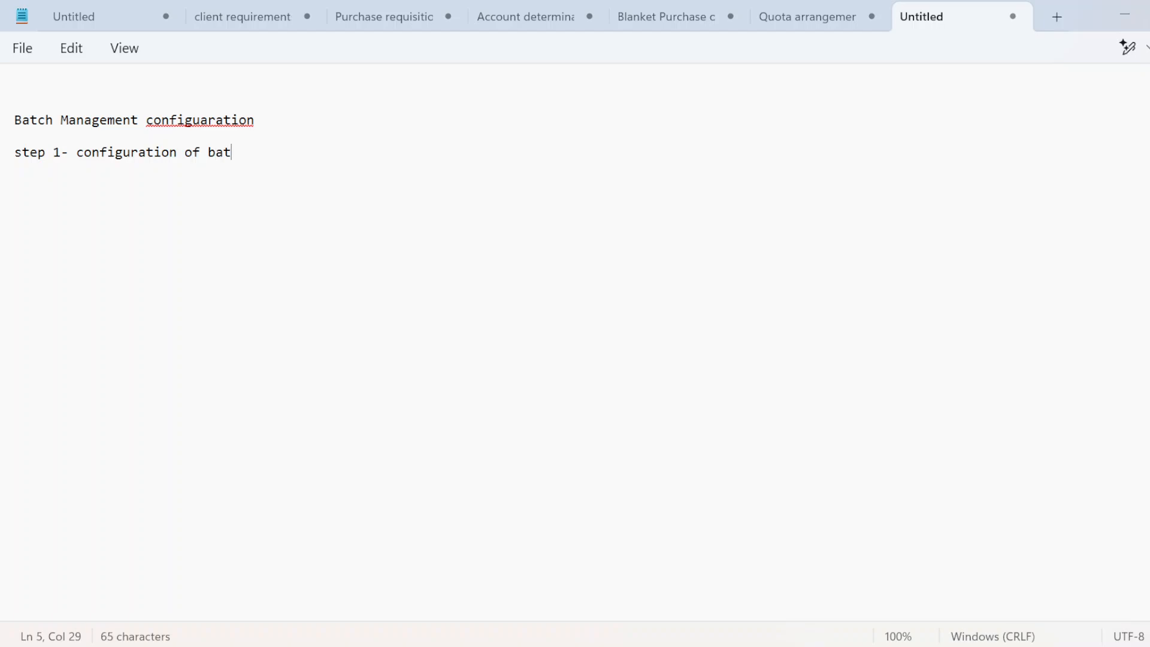
type("ch number  assignment")
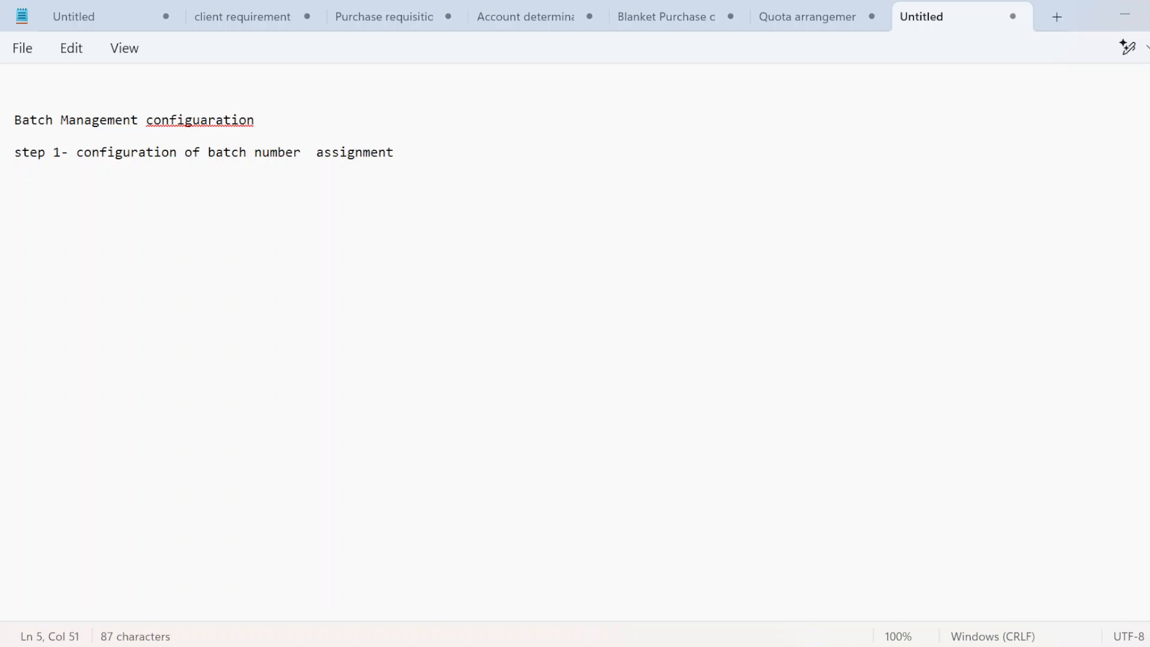
key("Return")
key("Return")
type("a) activate in")
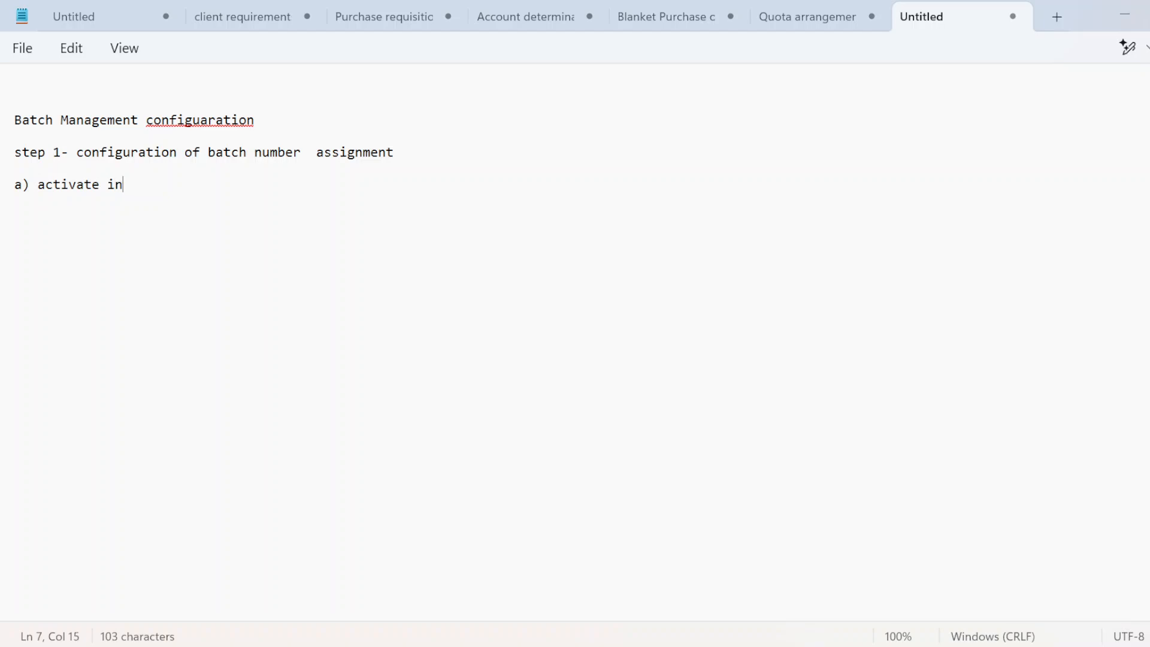
type("ternal ")
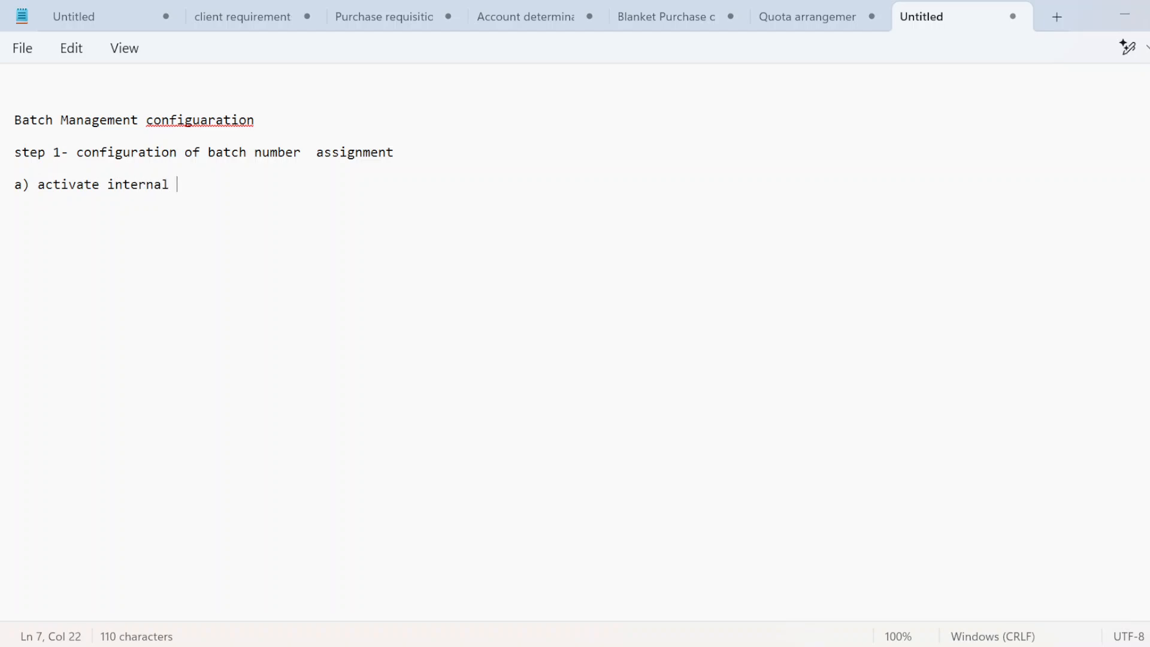
type("batch number ass")
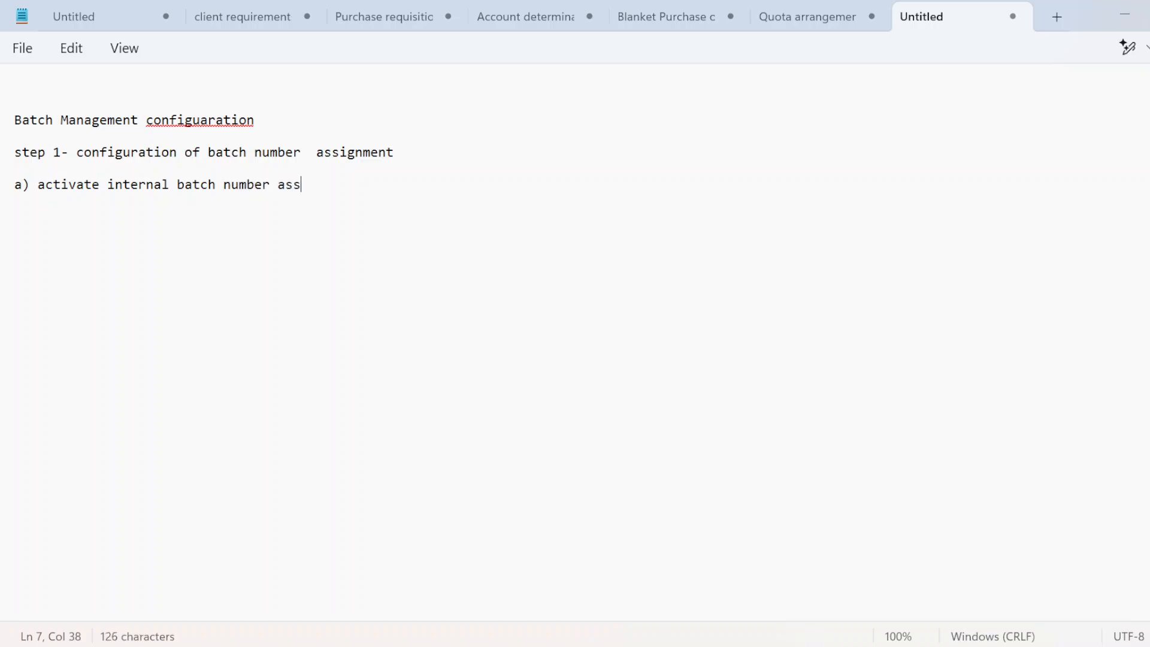
type("ignment")
key("Return")
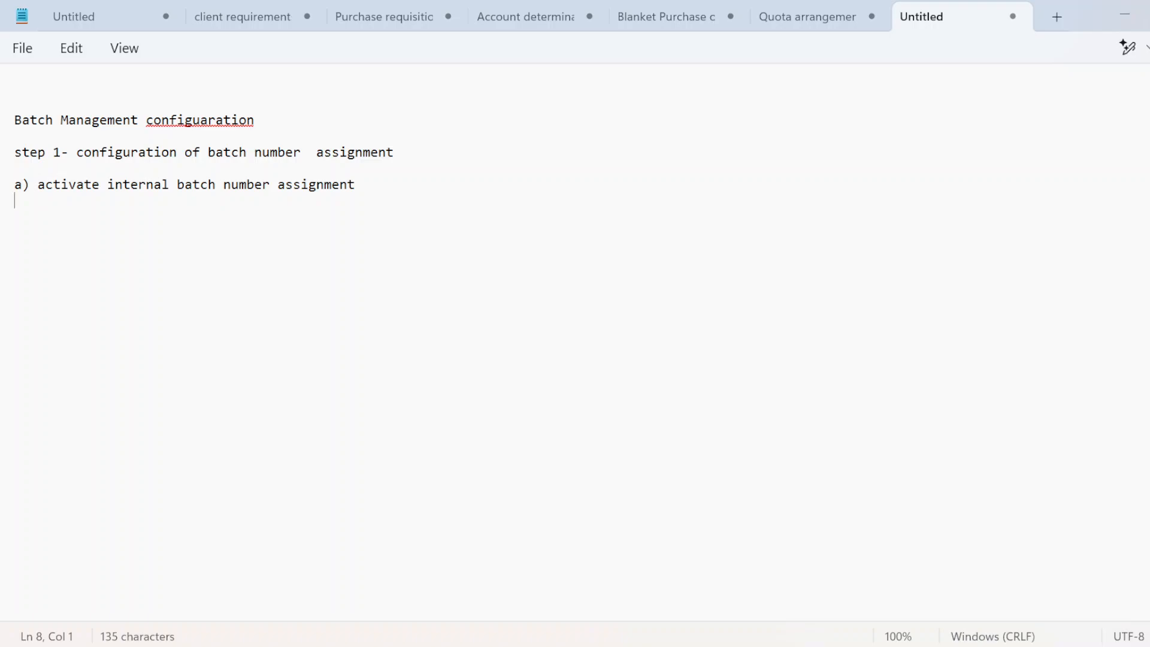
key("alt+Tab")
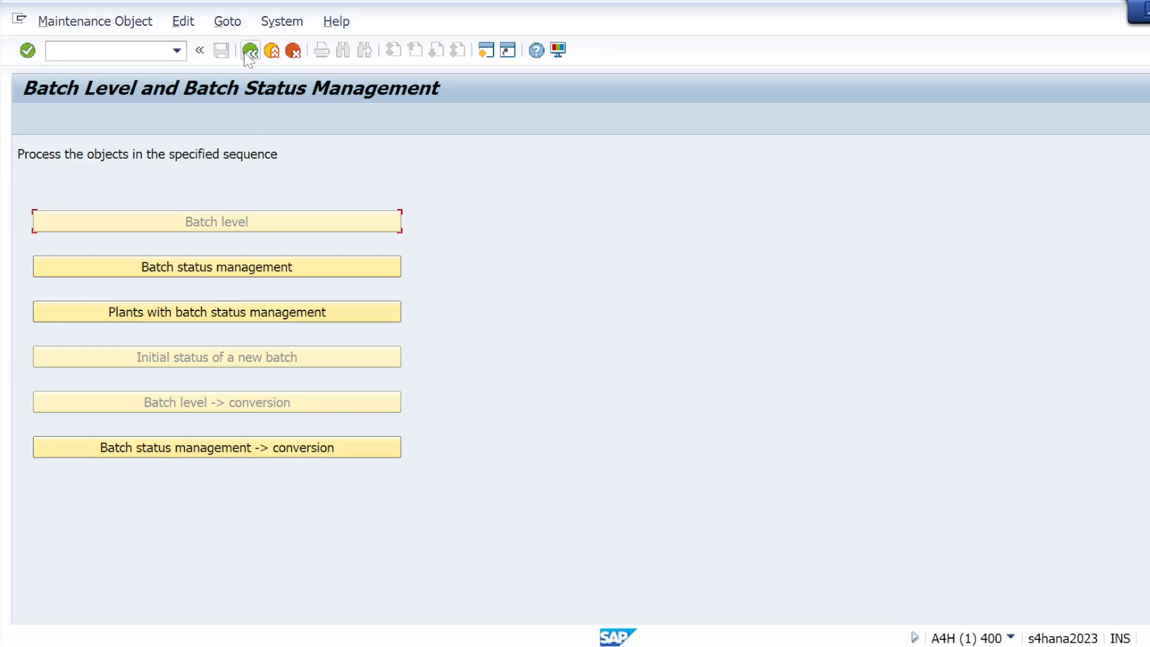
Step: Leave the batch level screen and restart customizing with /nspro
left_click(246, 53)
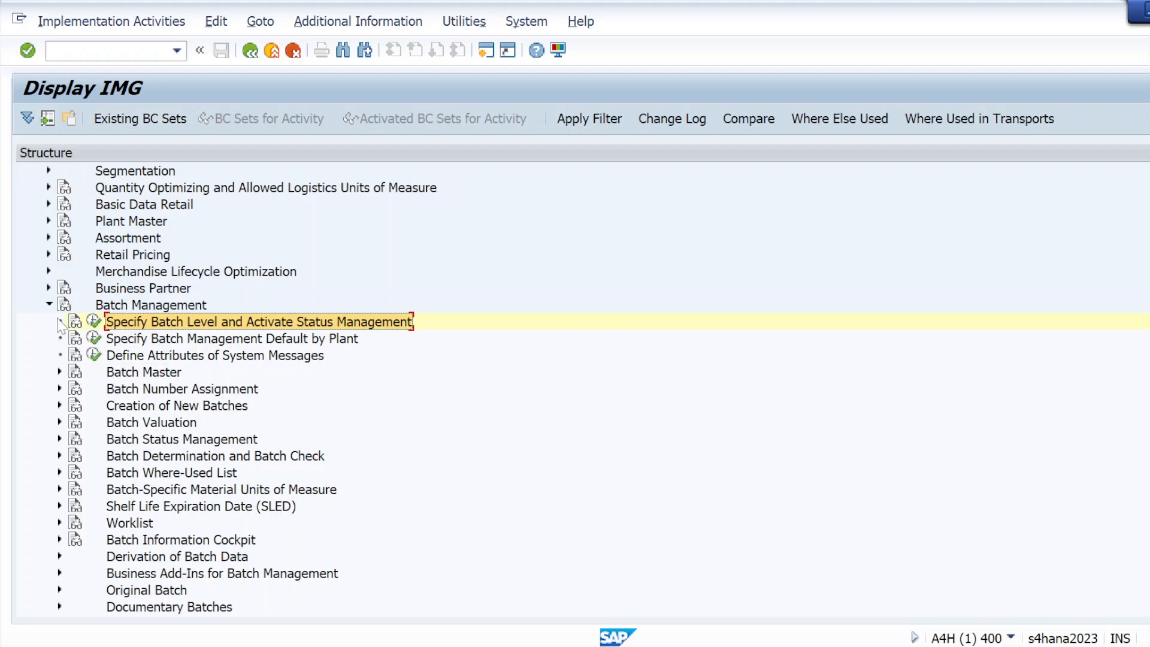
left_click(49, 304)
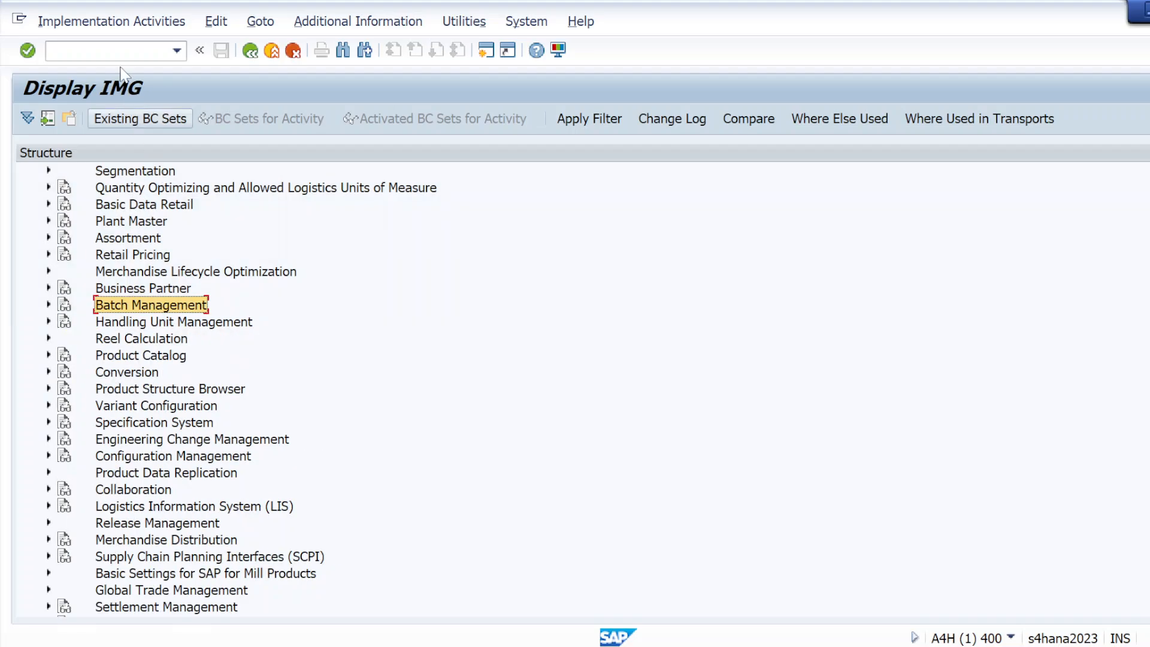
left_click(49, 51)
type("/nspro")
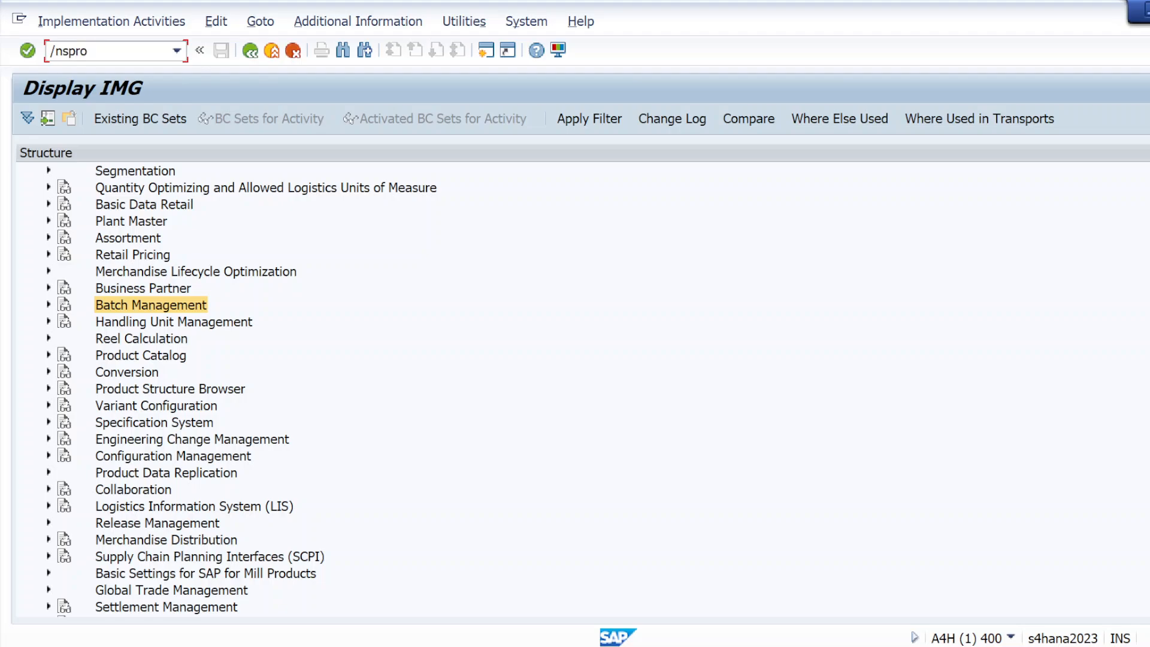
key("Return")
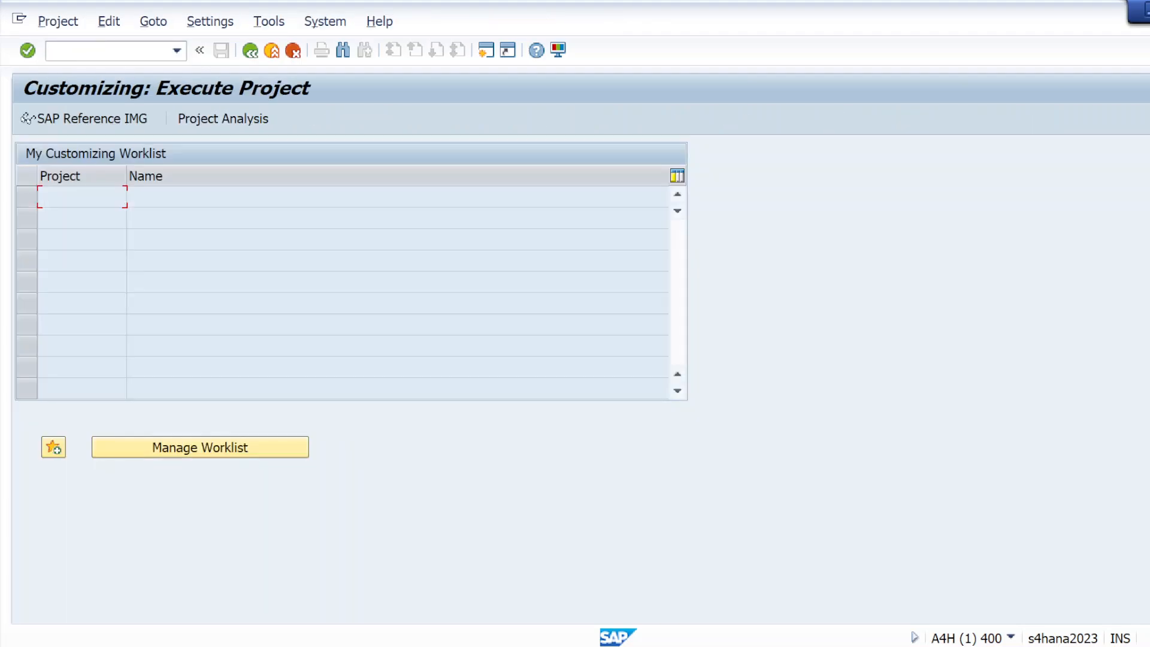
Step: Expand Logistics - General > Batch Management > Batch Number Assignment and execute Activate Internal Batch Number Assignment
left_click(56, 121)
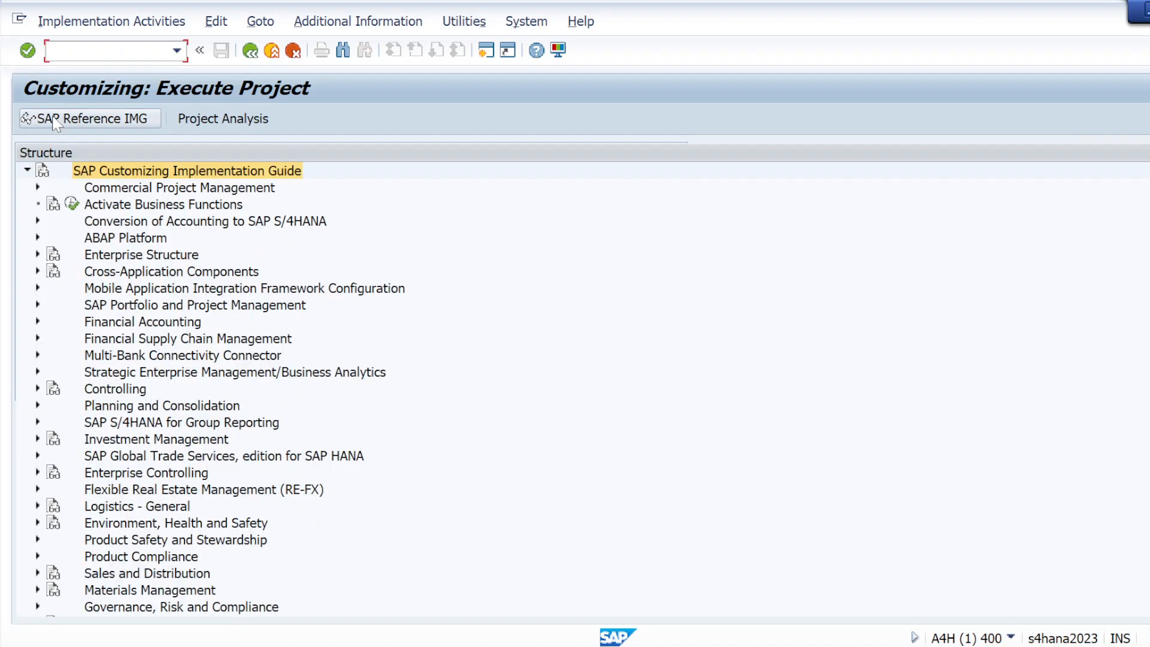
left_click(39, 506)
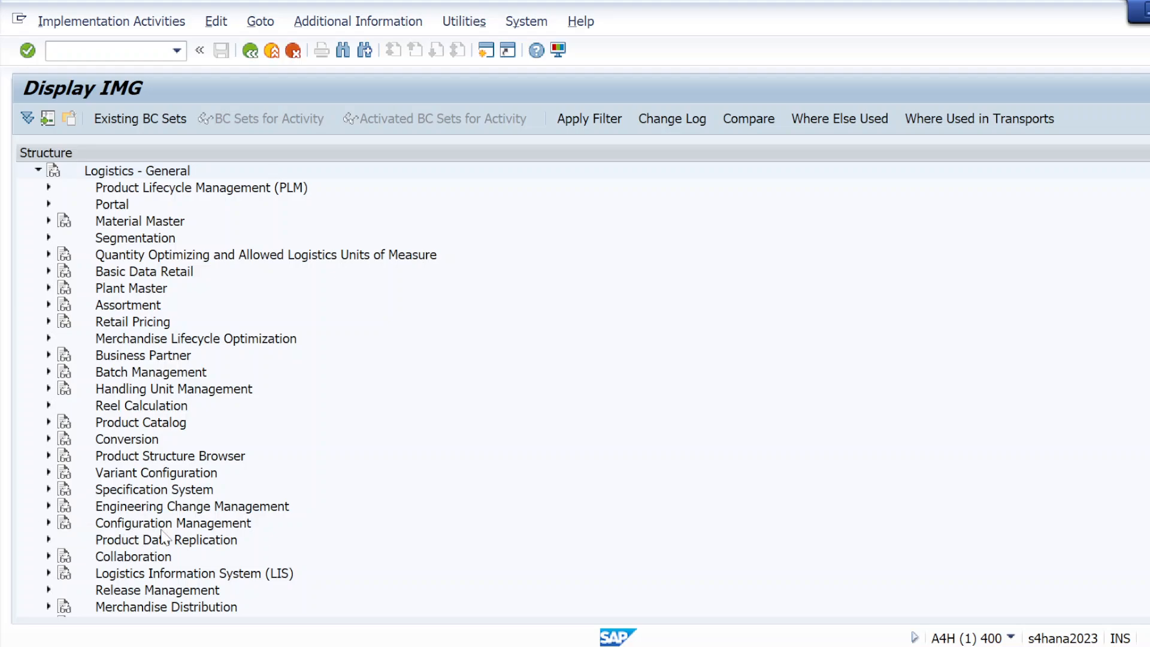
left_click(49, 372)
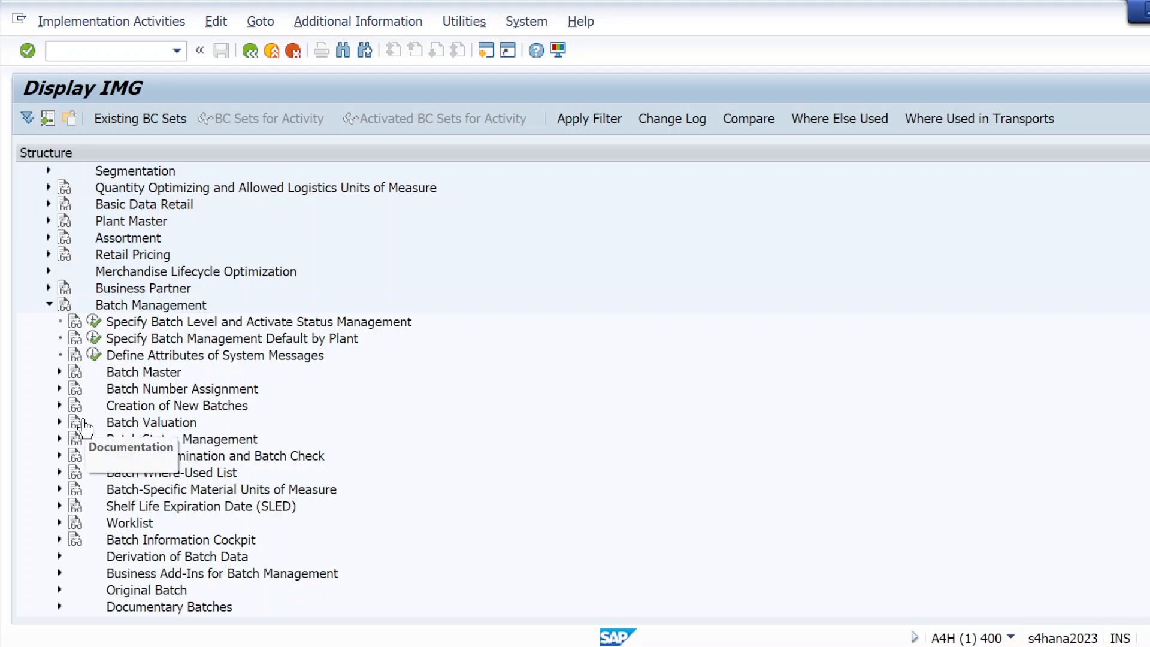
left_click(60, 389)
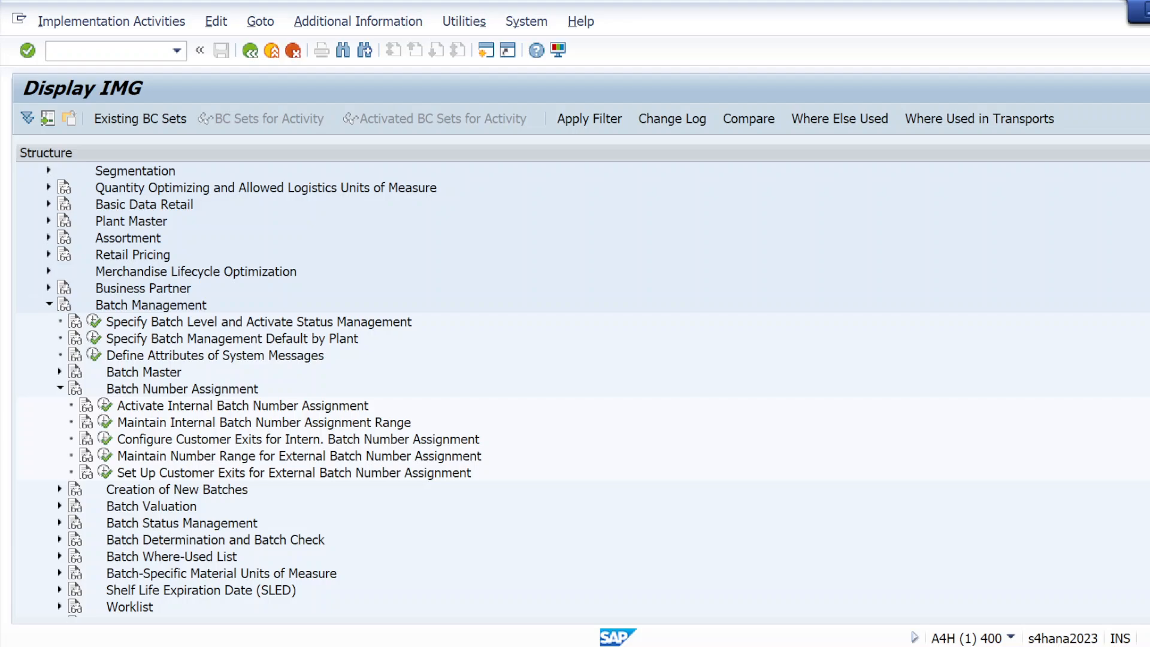
scroll(264, 389, "down", 2)
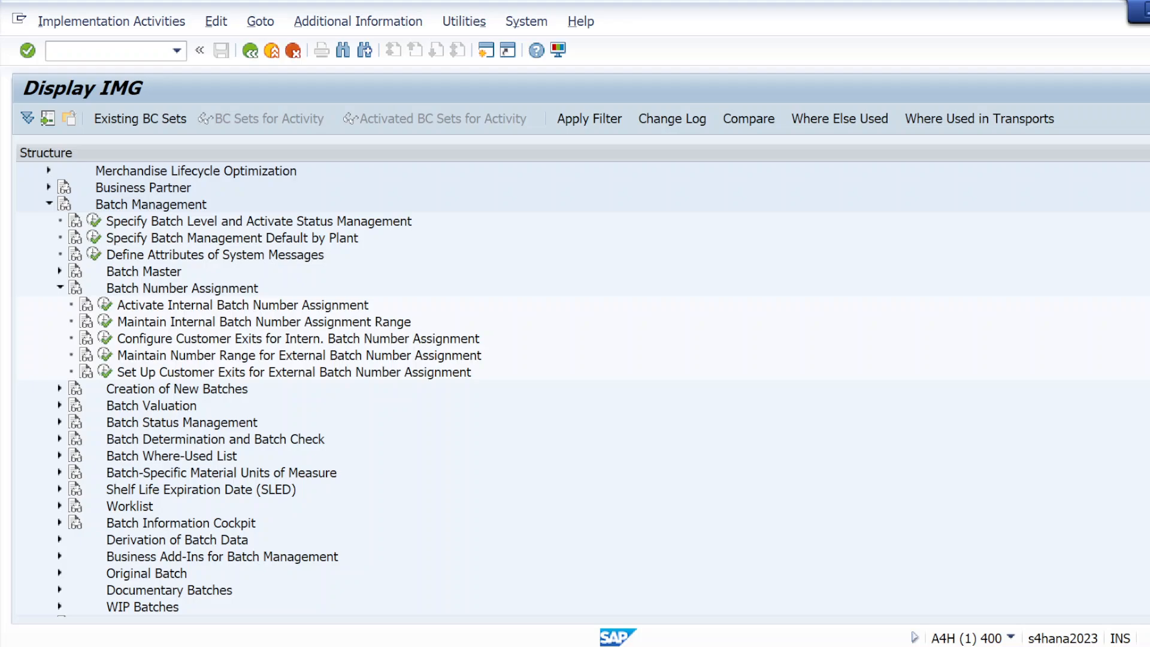
left_click(107, 306)
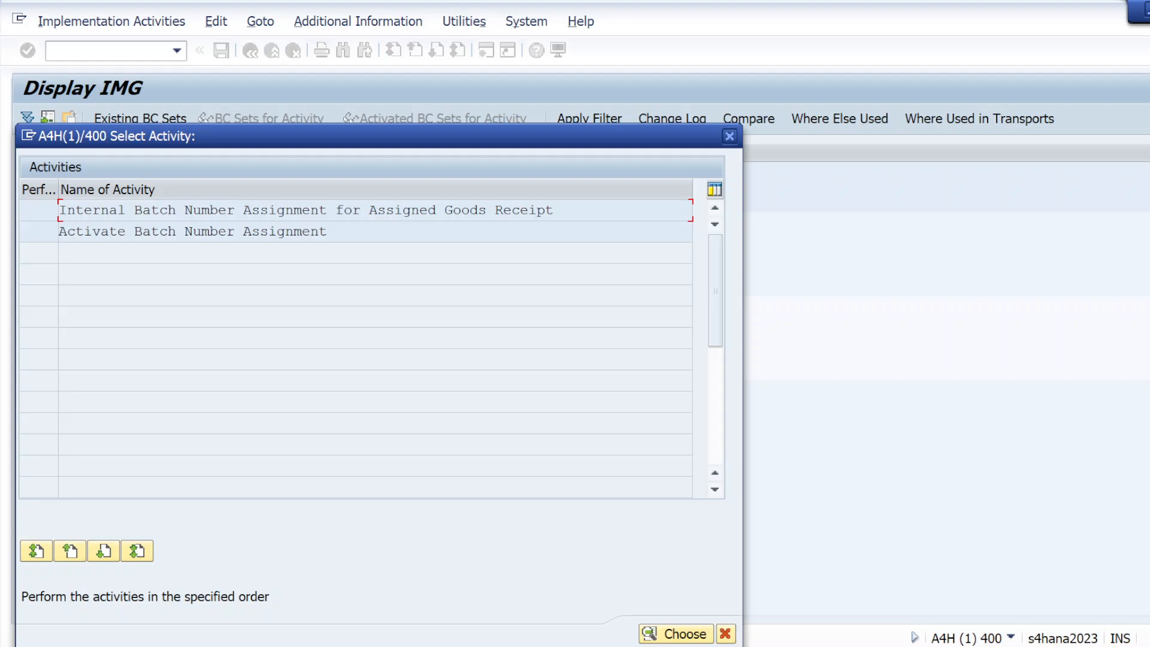
Step: Confirm Activate Batch Number Assignment is Active, then open Internal Batch Number Assignment for Assigned Goods Receipt
double_click(172, 236)
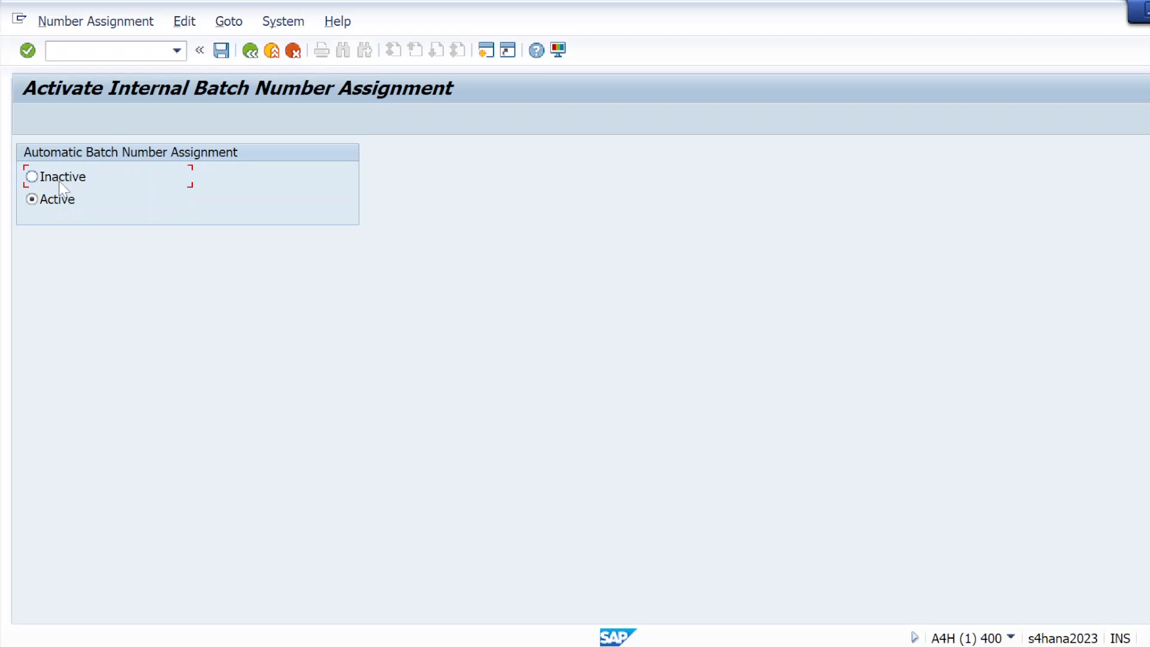
left_click(250, 52)
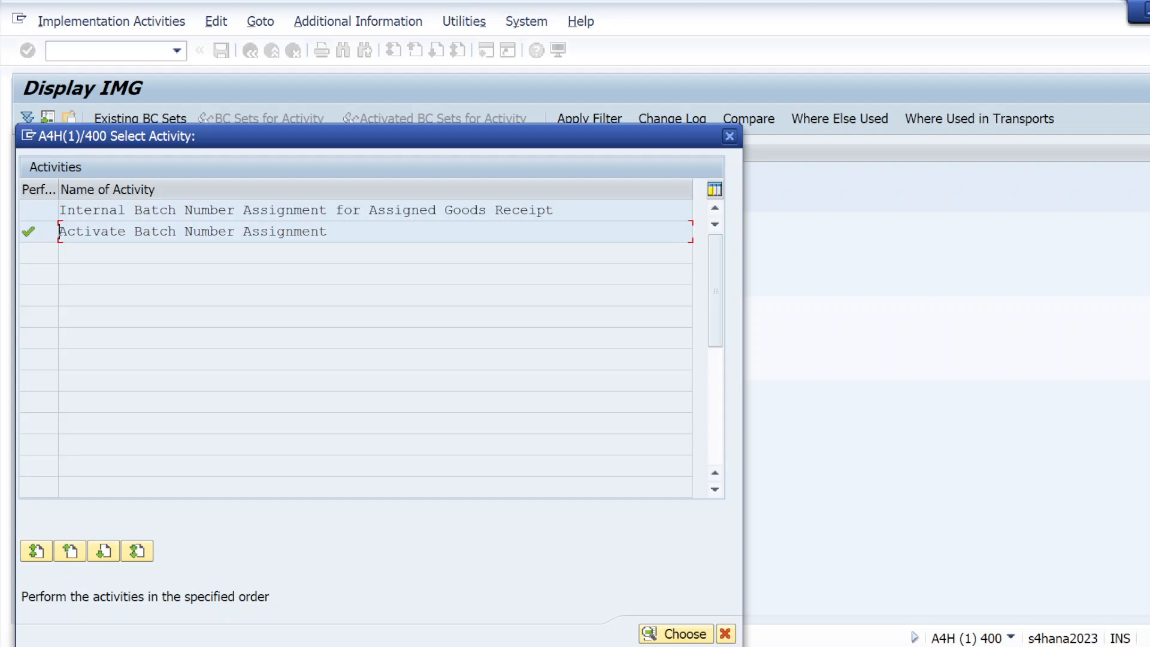
double_click(141, 210)
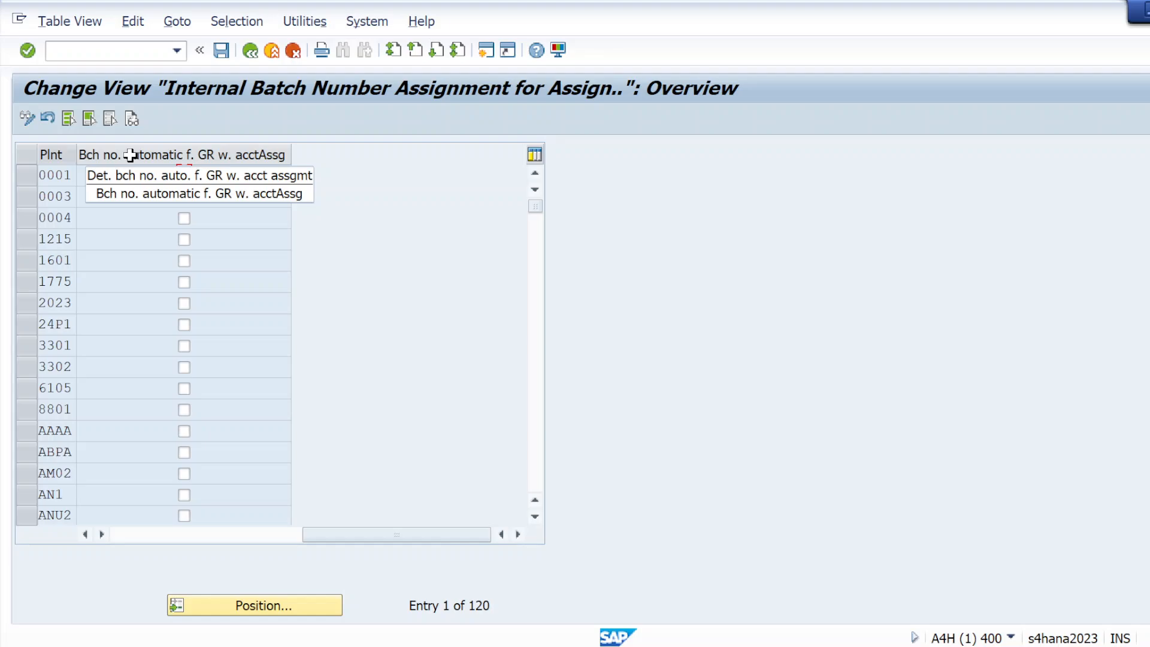
Step: Flag plants KL01 and KL02 for automatic goods-receipt batch numbers, save, and return to the IMG tree
left_click(254, 605)
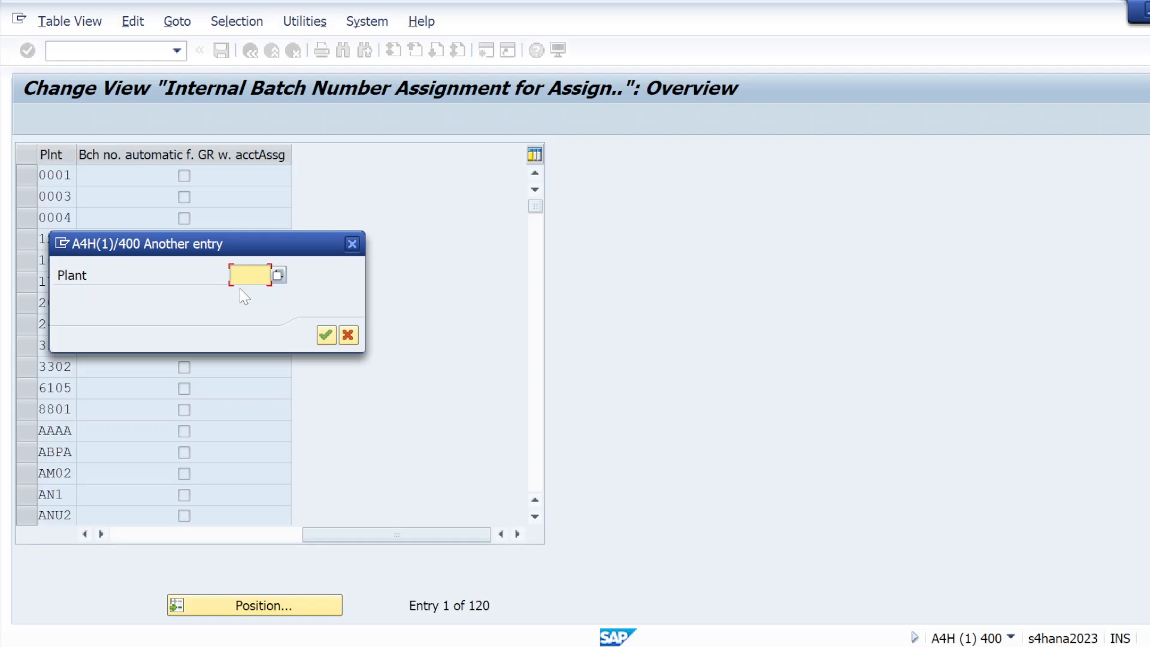
type("KL01")
key("Return")
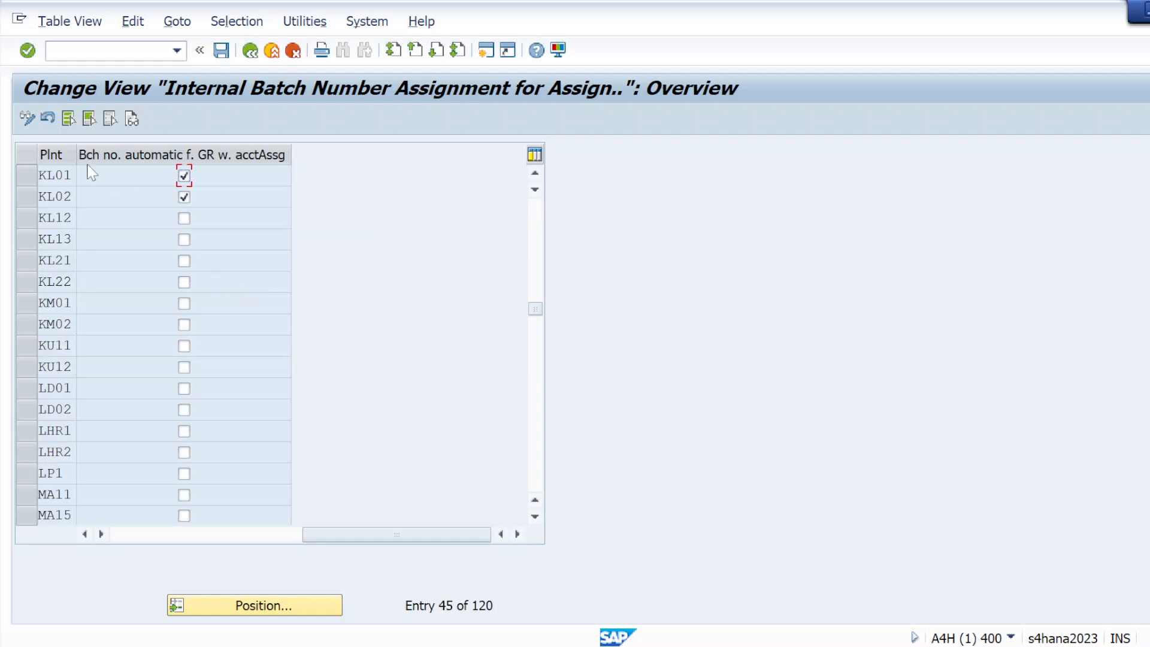
left_click(30, 175)
left_click(26, 197)
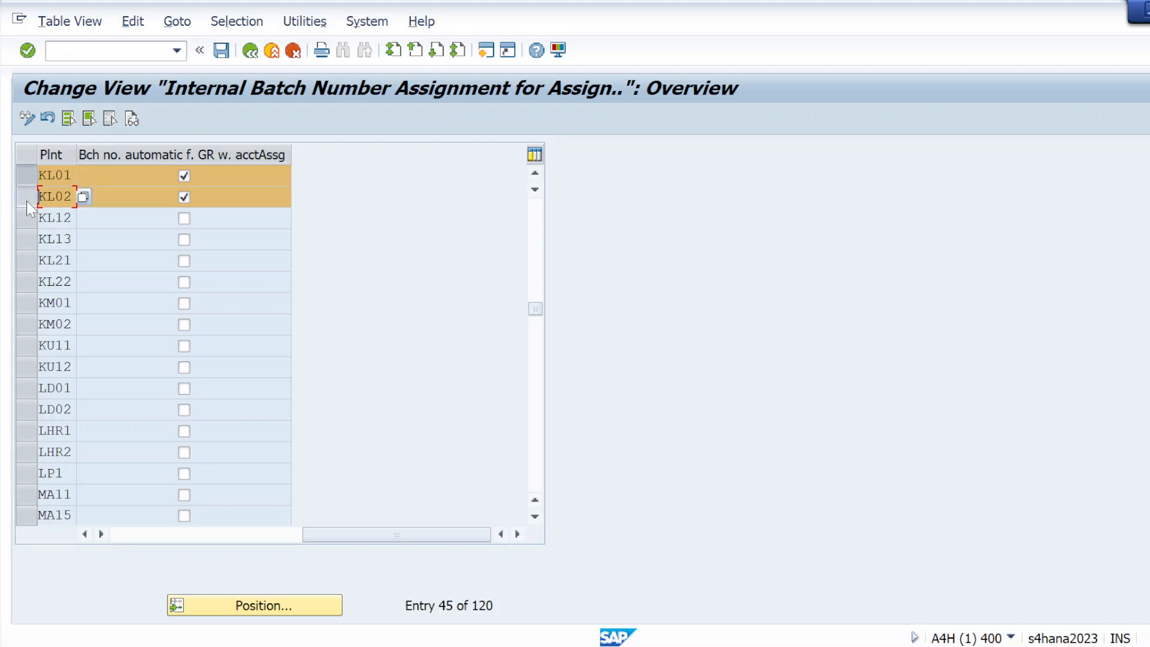
left_click(167, 156)
left_click(24, 52)
left_click(221, 51)
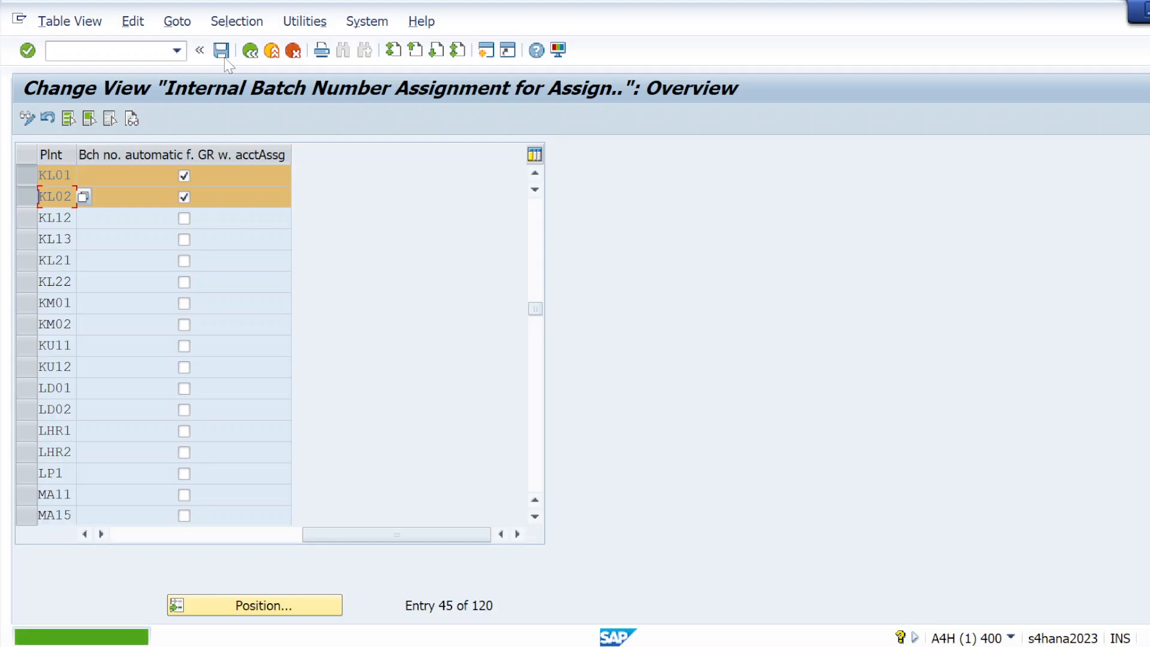
left_click(250, 51)
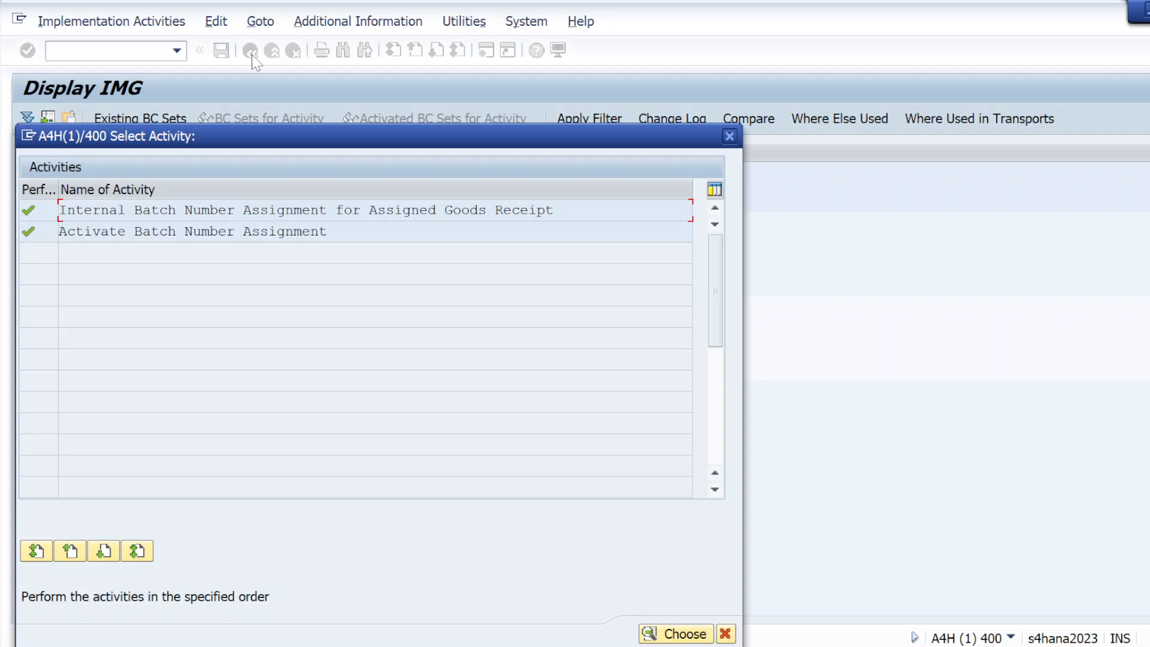
left_click(731, 138)
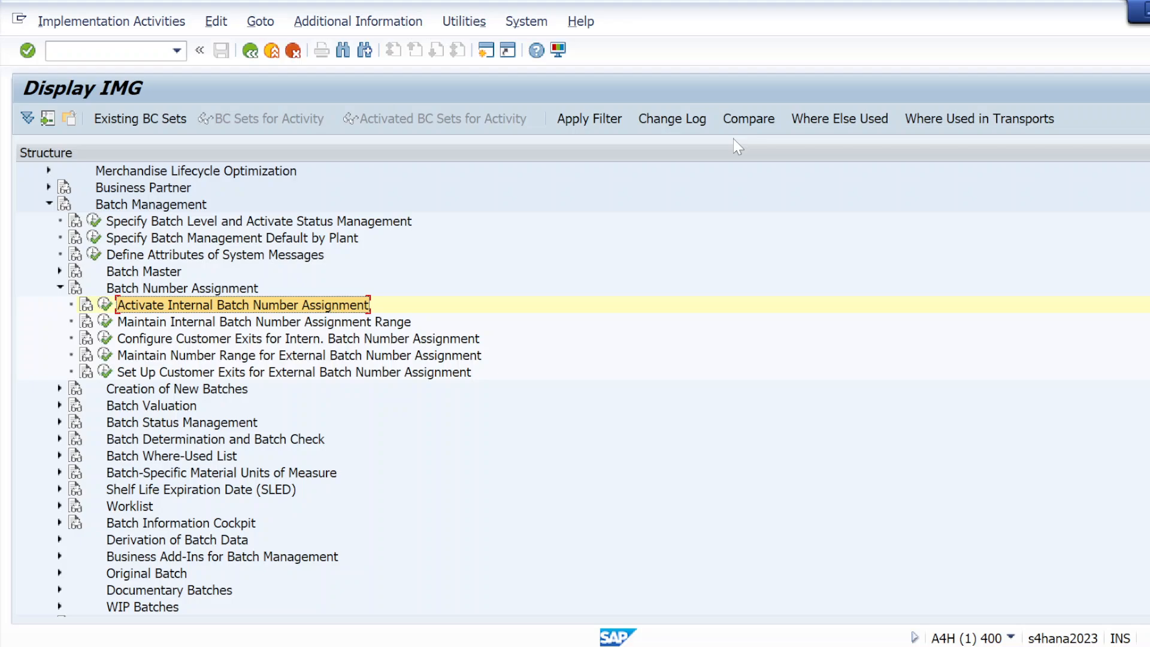
Step: Cycle through the open windows to bring the SAP Display IMG window to the front
key("alt+Tab")
key("alt+Tab")
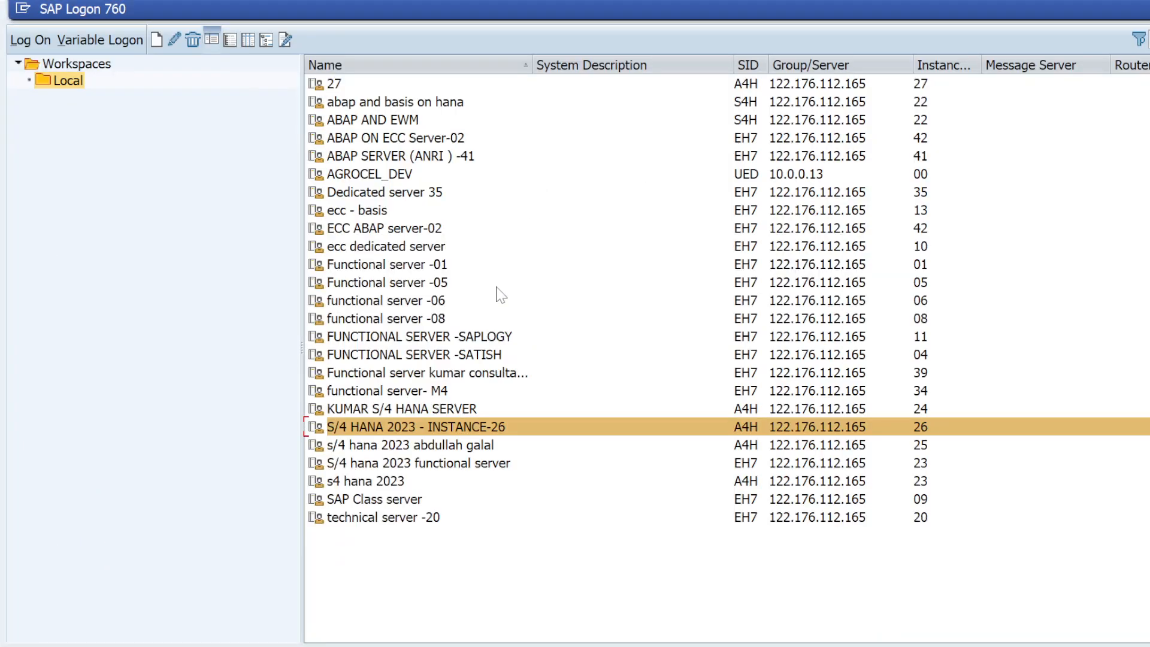
key("alt+Tab")
key("alt+Tab")
key("alt+shift+Tab")
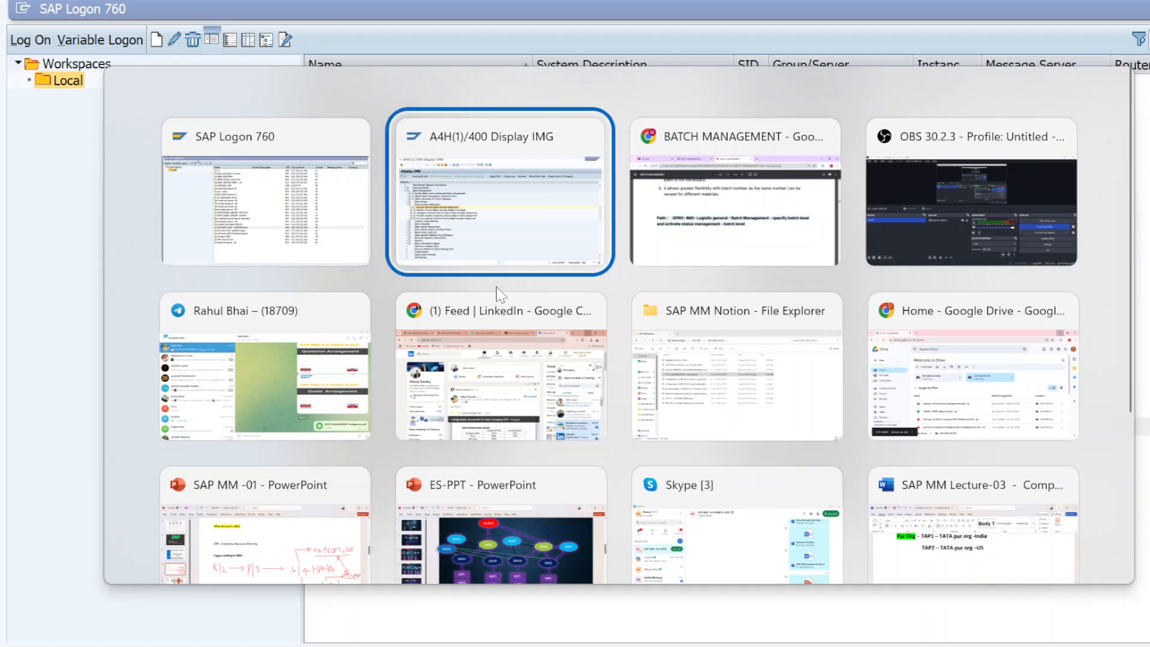
key("alt+Down")
key("alt+Up")
key("alt+Down")
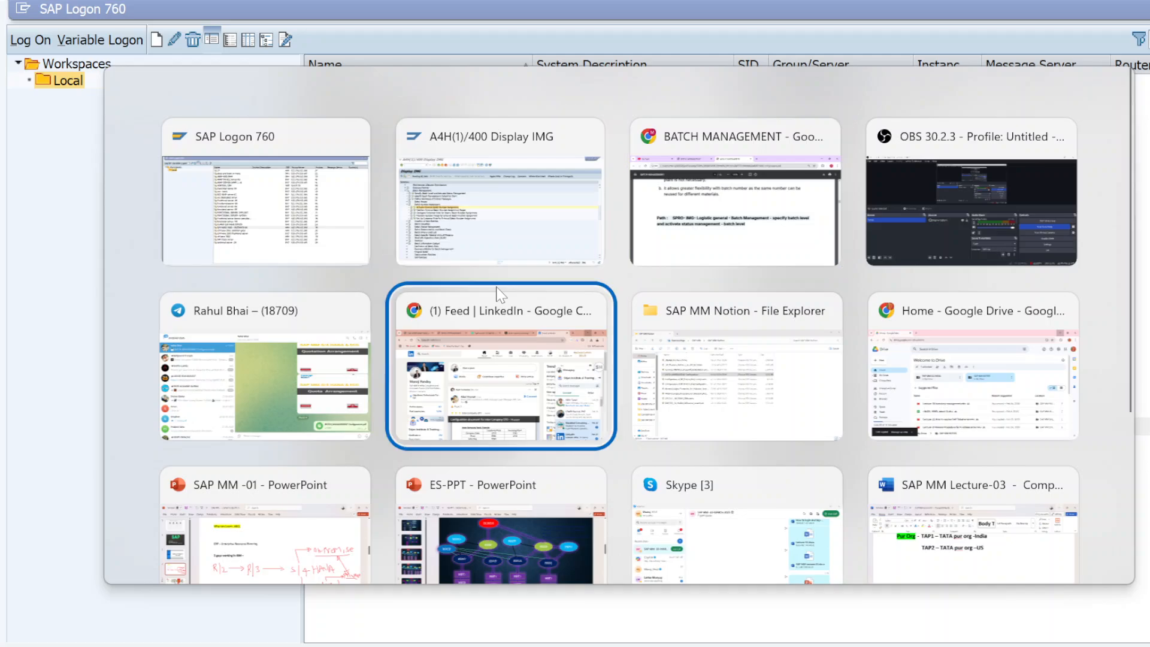
key("alt+Down")
key("alt+Down")
key("alt+Up")
key("alt+Up")
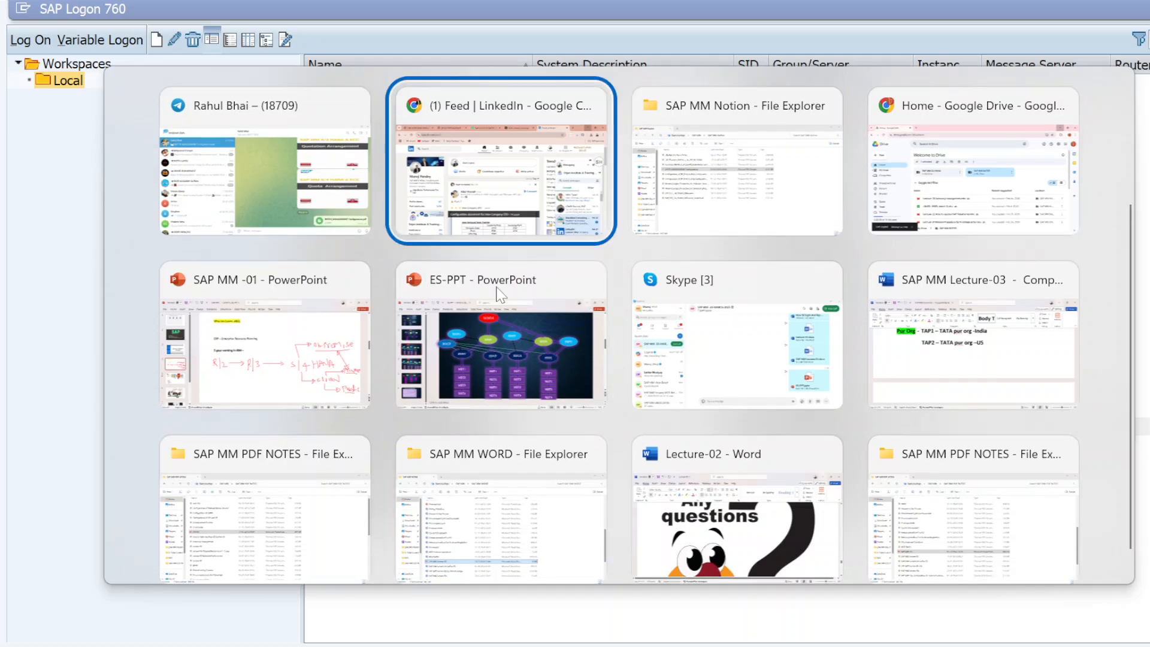
key("alt+Down")
key("alt+Down")
key("alt+Up")
key("alt+Up")
key("alt+Up")
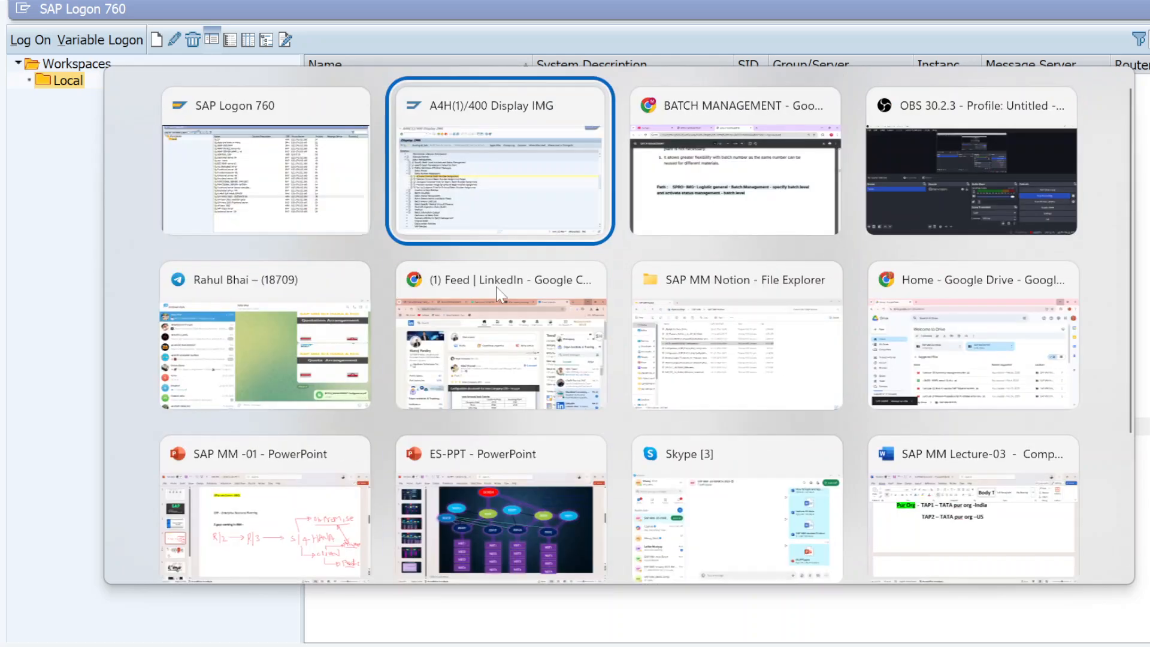
key("alt+Down")
key("alt+Down")
key("alt+Down")
key("alt+Up")
key("alt+Up")
key("alt+Up")
key("alt+Right")
key("alt+Left")
key("alt+Left")
key("alt+Down")
key("alt+Down")
key("alt+Right")
key("alt+Right")
key("alt+Right")
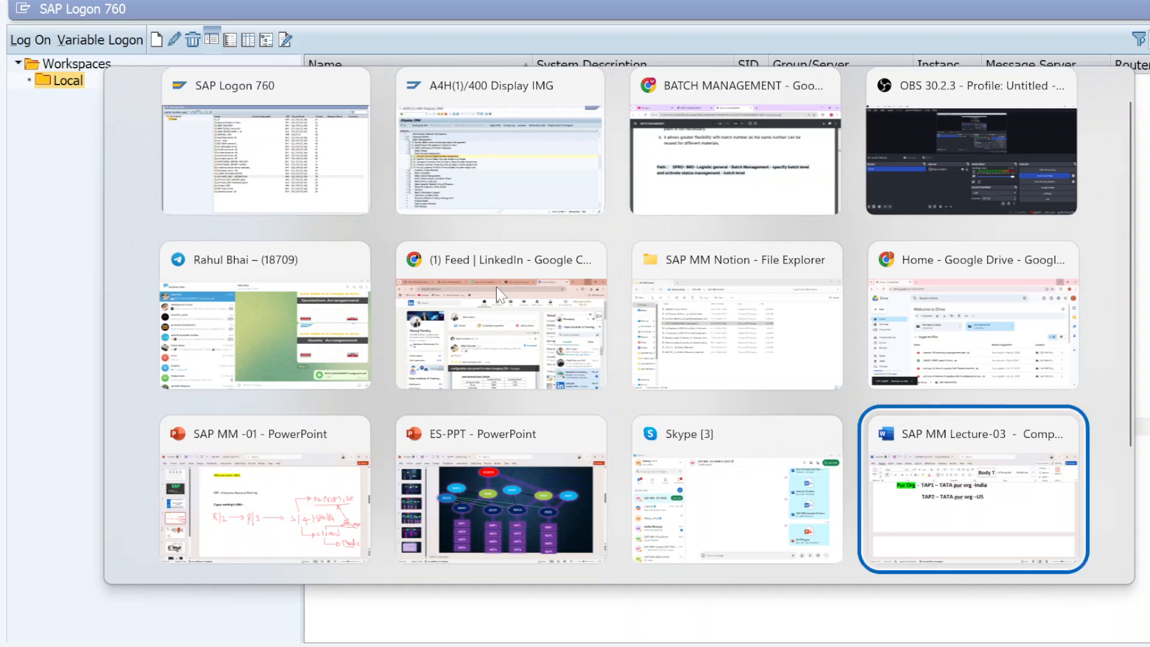
key("alt+Down")
key("alt+Up")
key("alt+Up")
key("alt+Up")
key("alt+Down")
key("alt+Down")
key("alt+Left")
key("alt+Up")
key("alt+Up")
key("alt+Down")
key("alt+Down")
key("alt+Up")
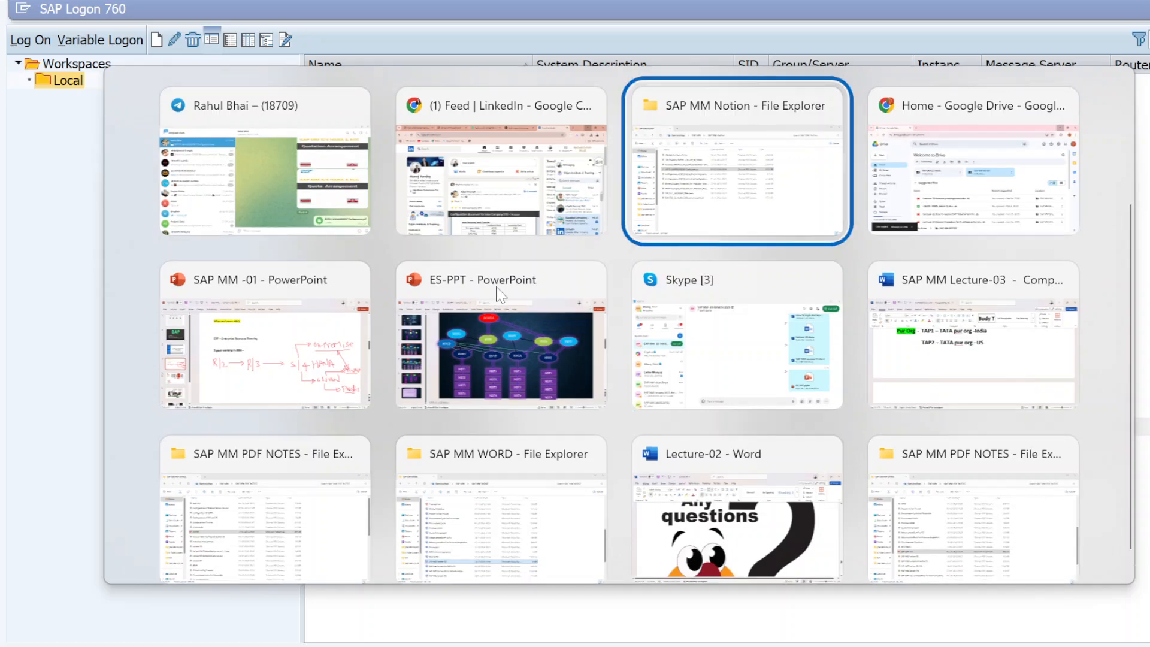
key("alt+Left")
key("alt+Right")
key("alt+Up")
key("alt+Down")
key("alt+Down")
key("alt+Down")
key("alt+Up")
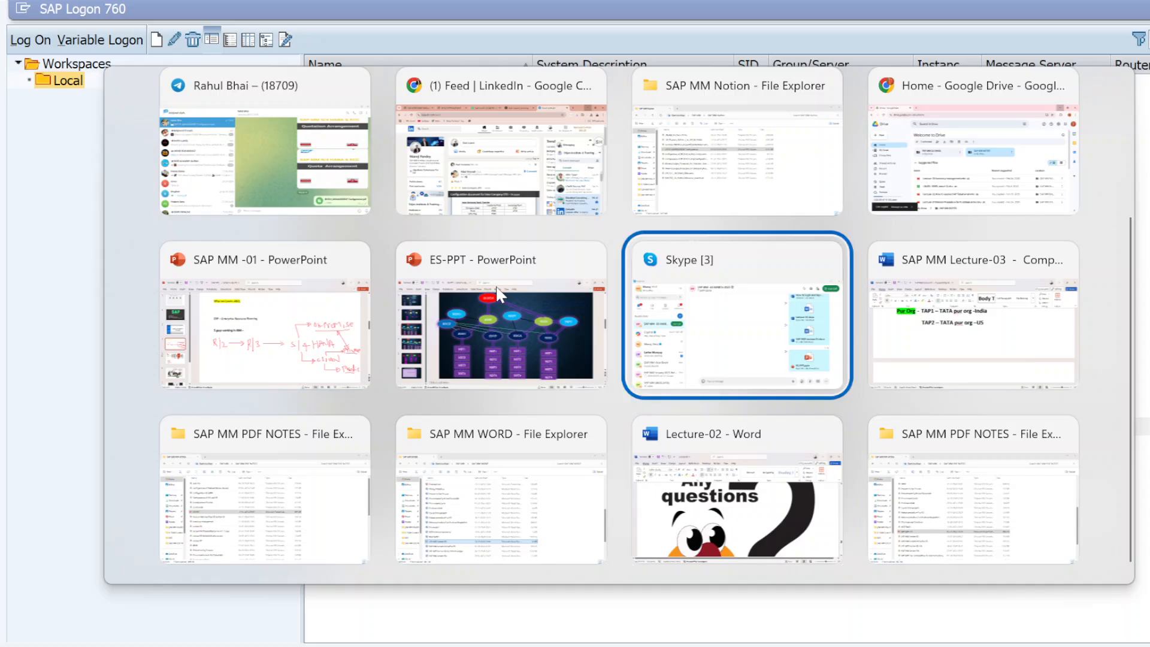
key("alt+Up")
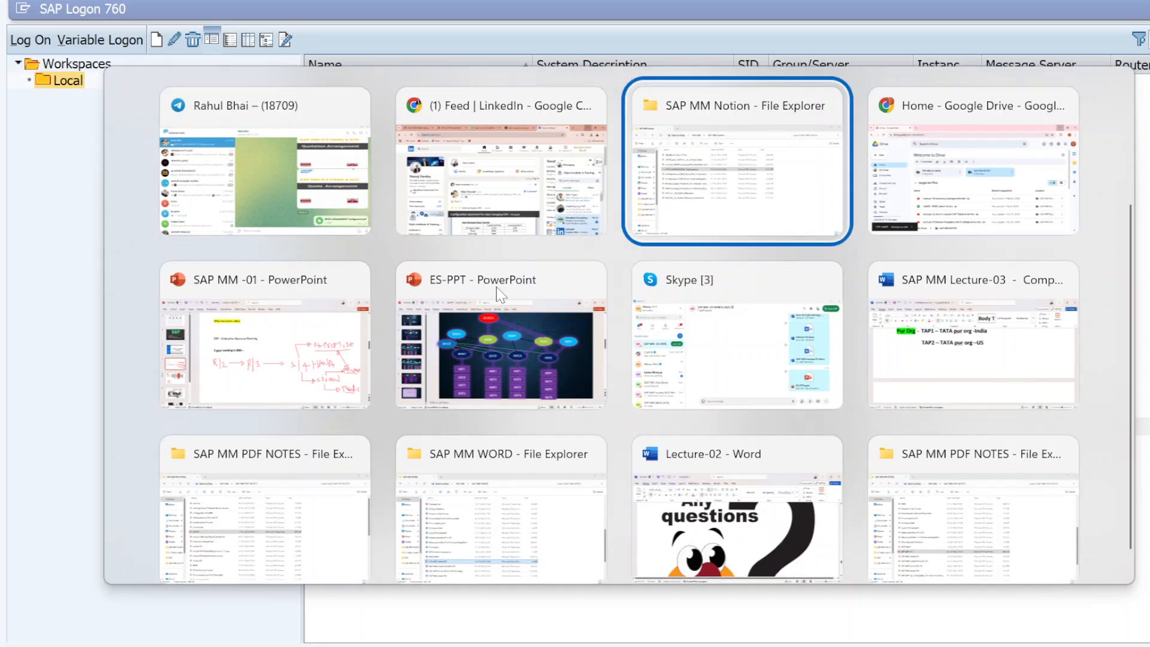
key("alt+Up")
key("alt+Left")
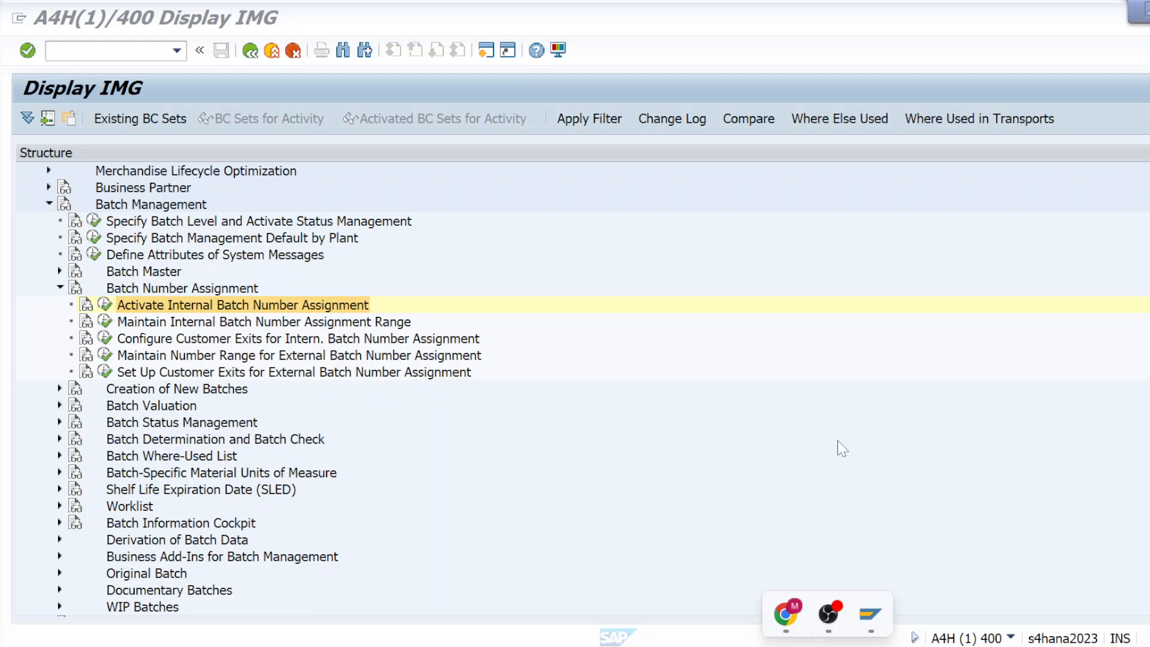
Step: Reopen Notepad from Windows search and maximize it
key("super")
type("not")
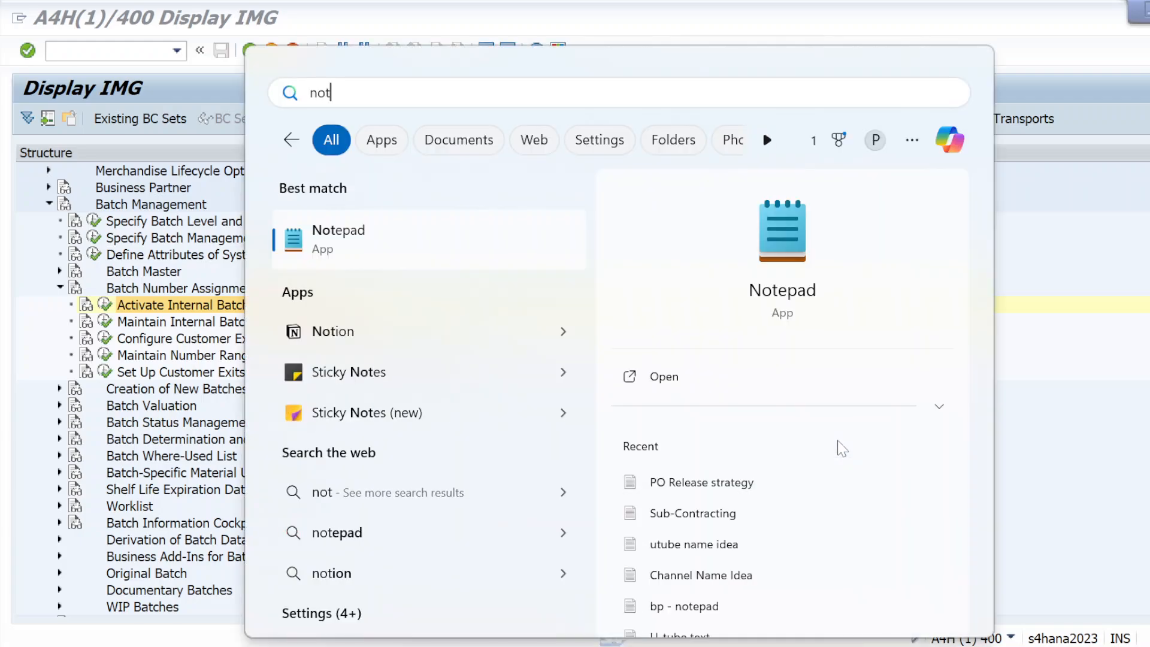
left_click(411, 249)
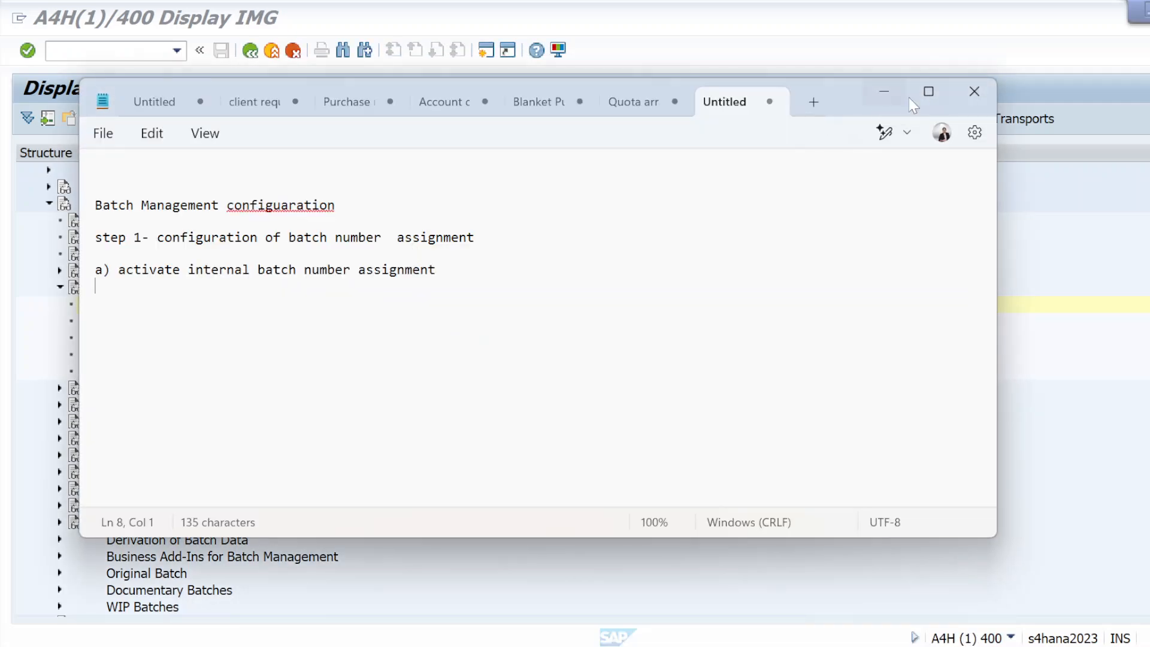
left_click(928, 91)
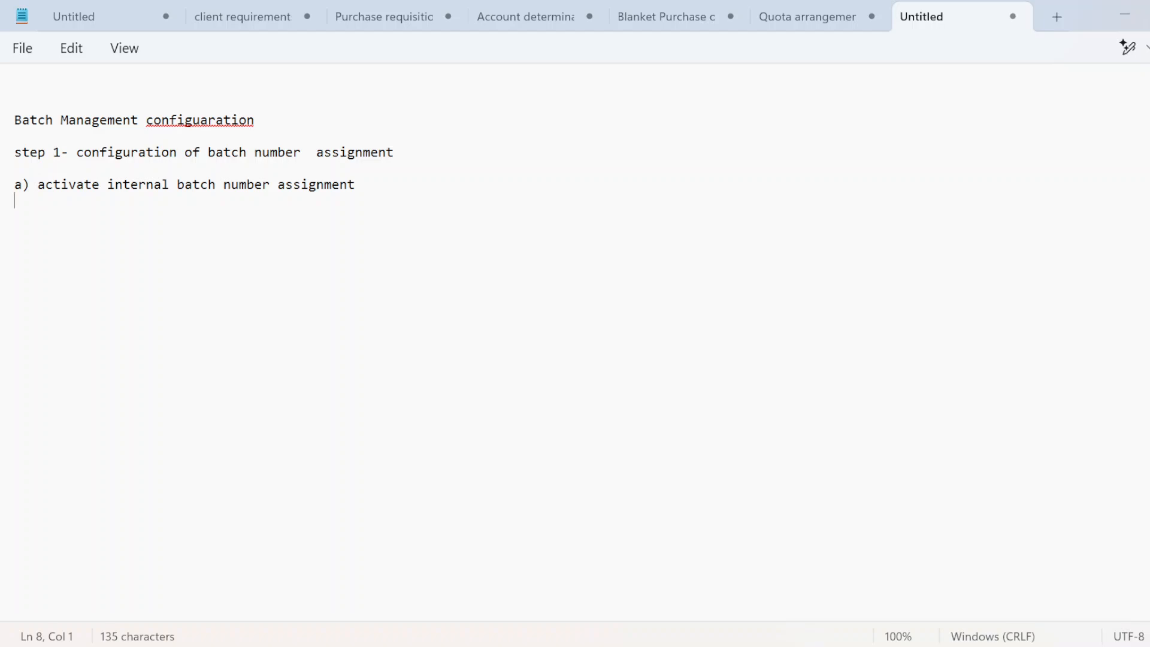
Step: Add item 'b) Maintain internal Batch number assignment' below item a), then return to SAP
key("Return")
key("Return")
type("b) Main")
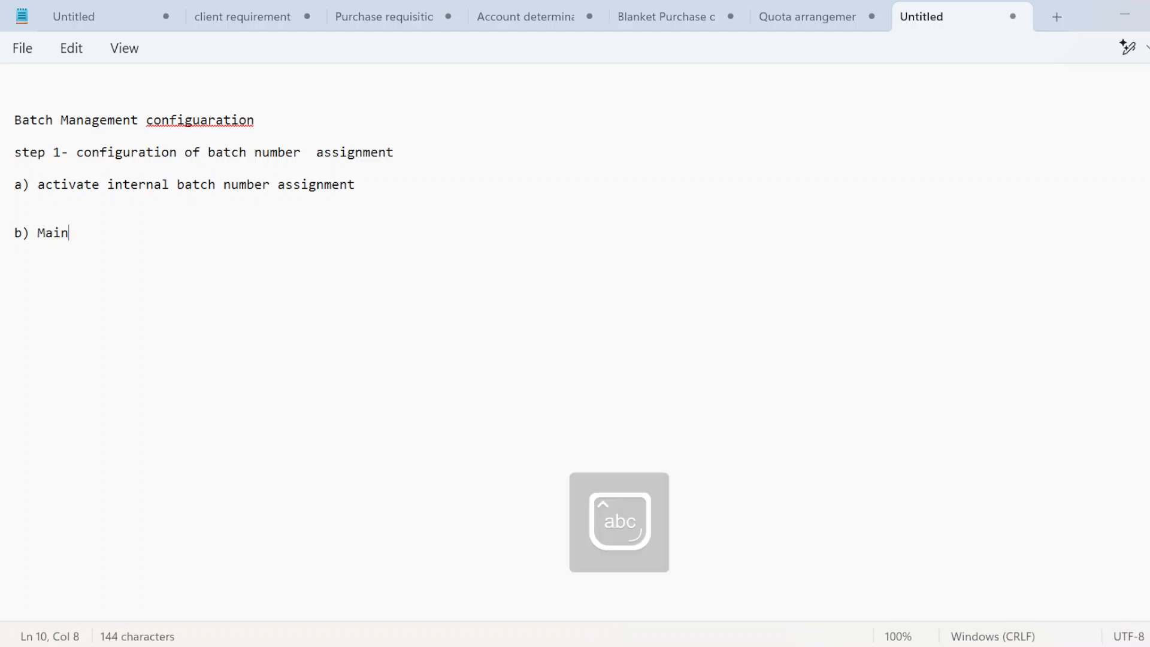
type("tain in")
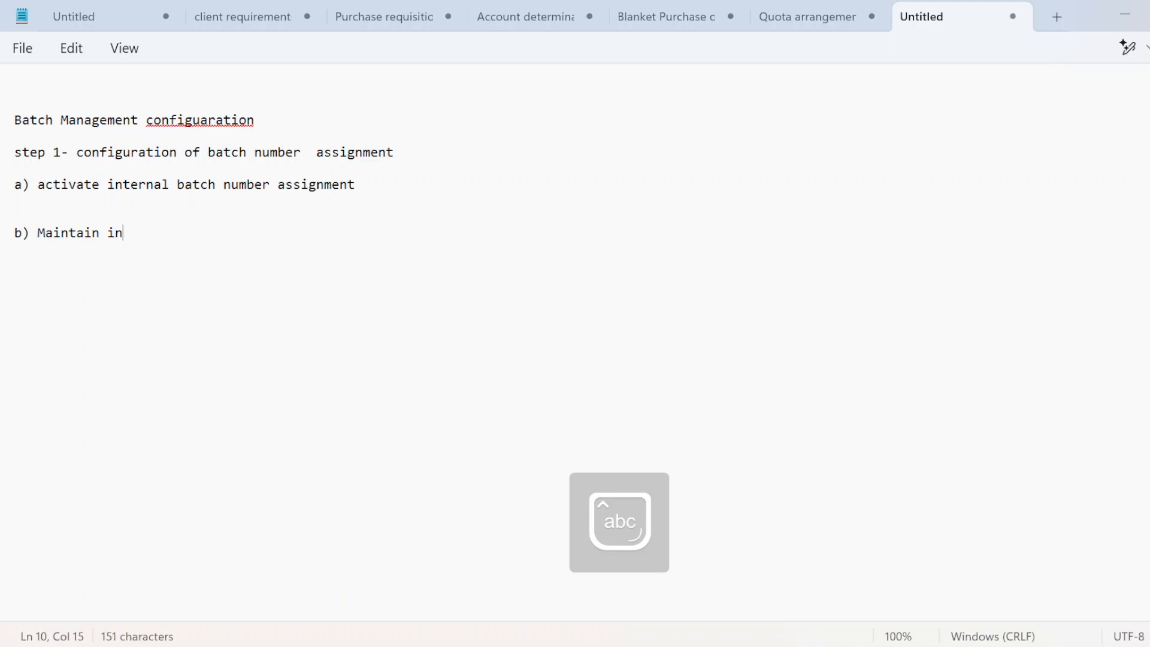
type("ternal ")
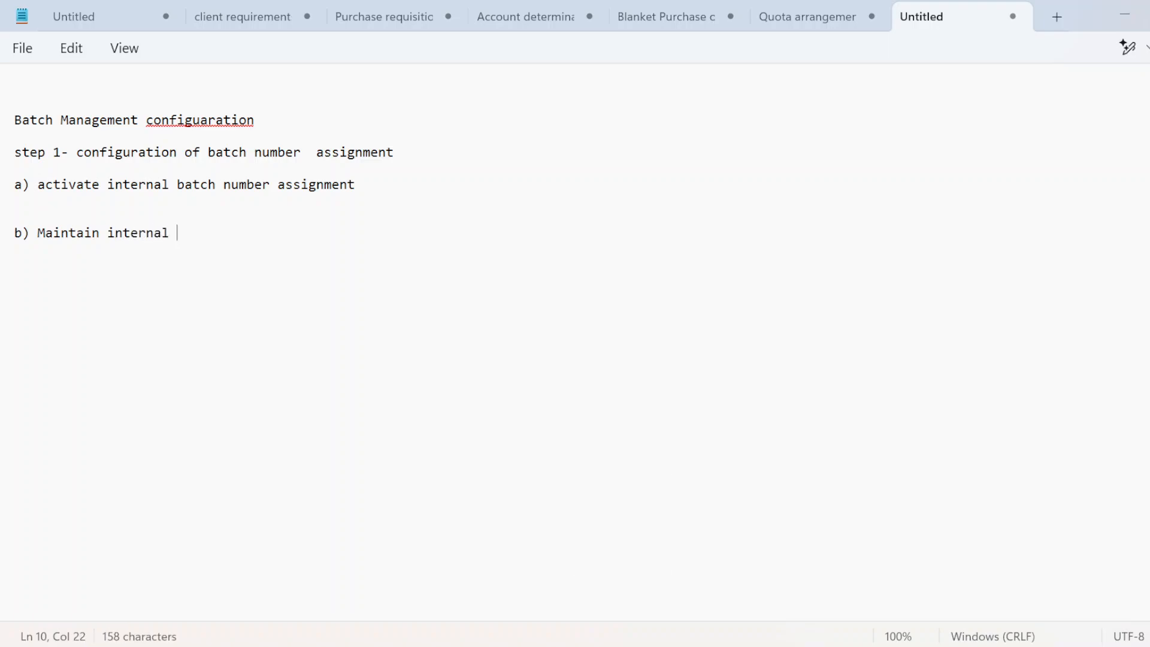
type("num")
type("er a")
key("BackSpace")
key("BackSpace")
key("BackSpace")
key("BackSpace")
key("BackSpace")
key("BackSpace")
key("BackSpace")
key("BackSpace")
key("Caps_Lock")
type("B")
key("Caps_Lock")
type("a")
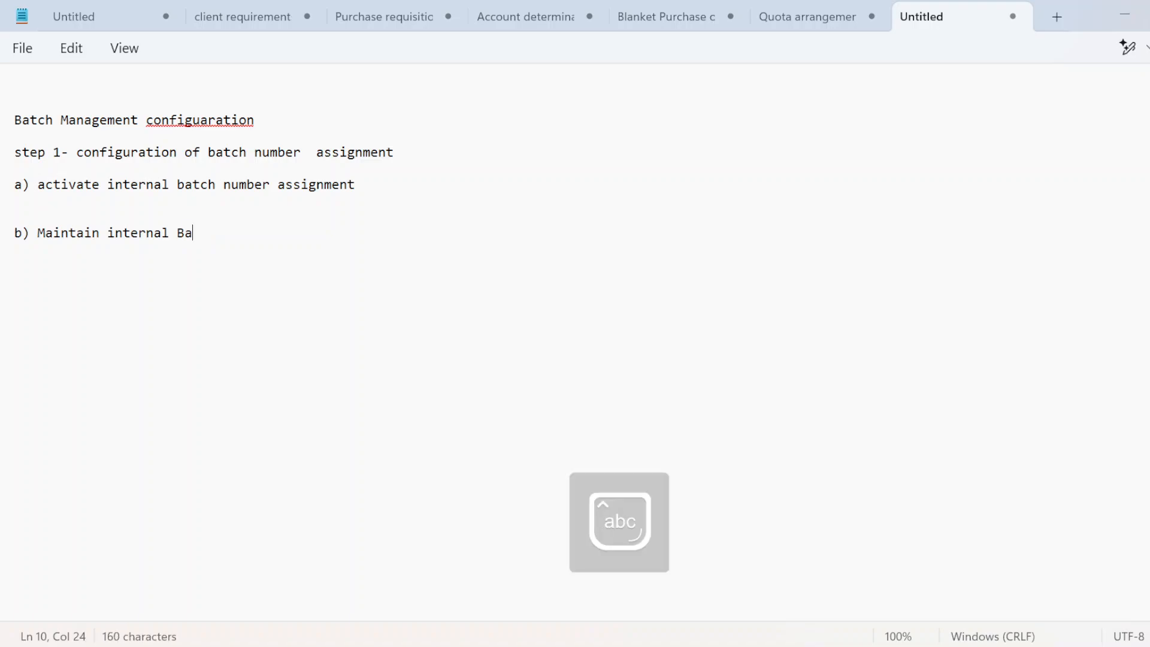
type("tch num")
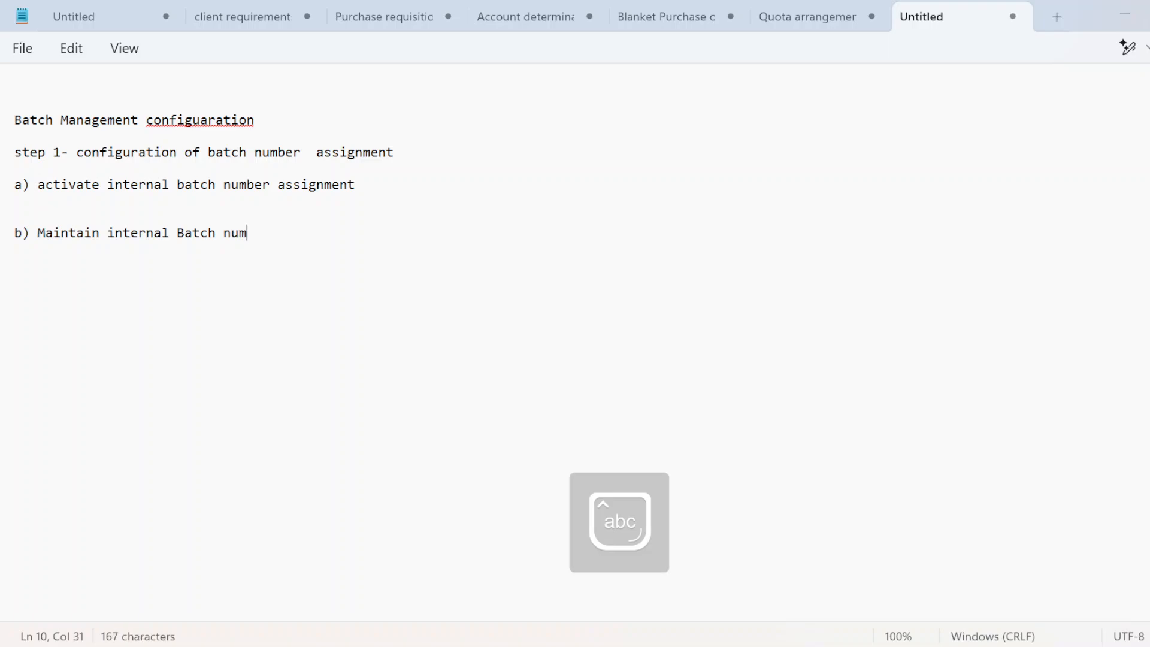
type("ber assi")
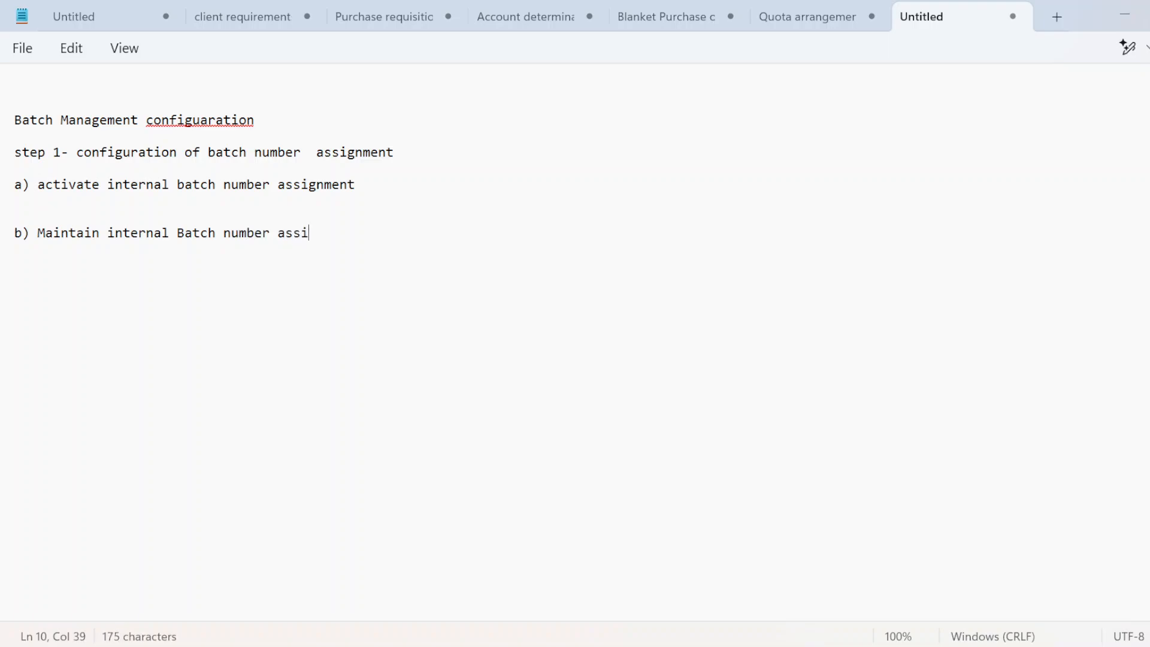
type("gnment")
key("Return")
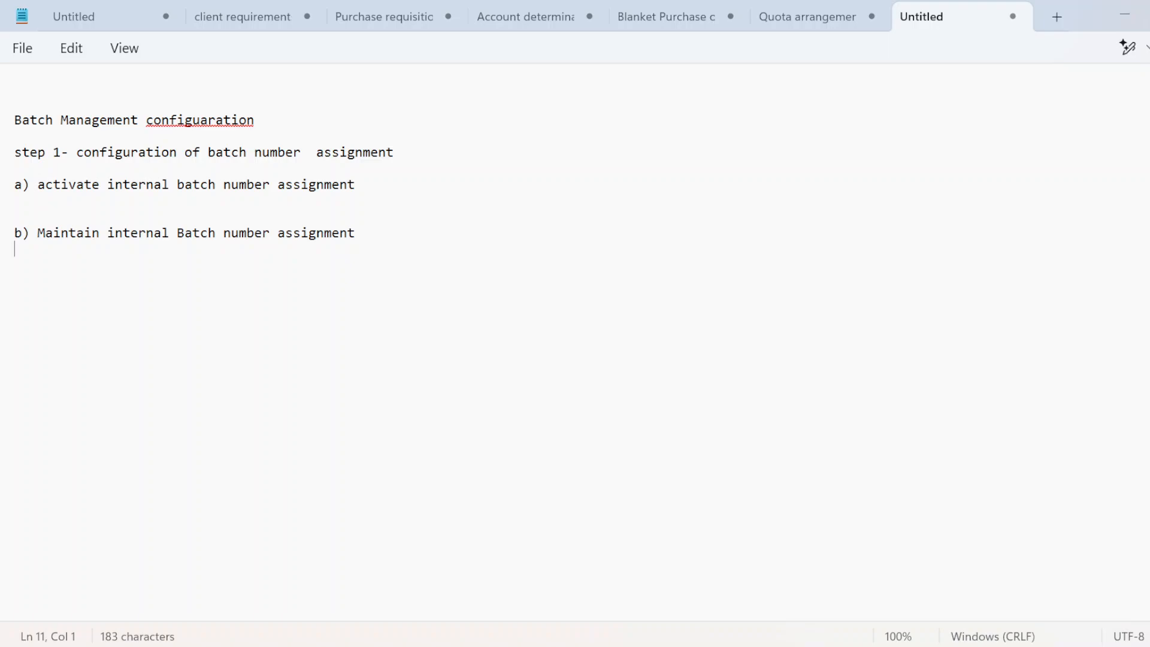
key("Return")
key("alt+Tab")
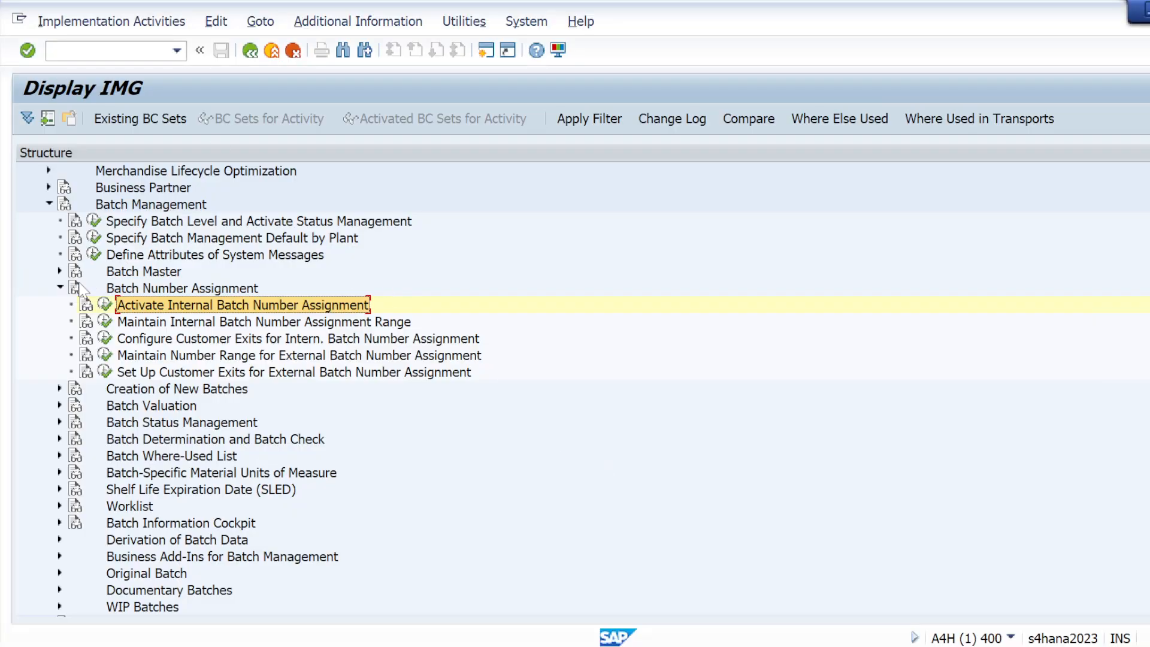
Step: Re-expand Batch Number Assignment and run Maintain Internal Batch Number Assignment Range for BATCH_CLT
left_click(60, 288)
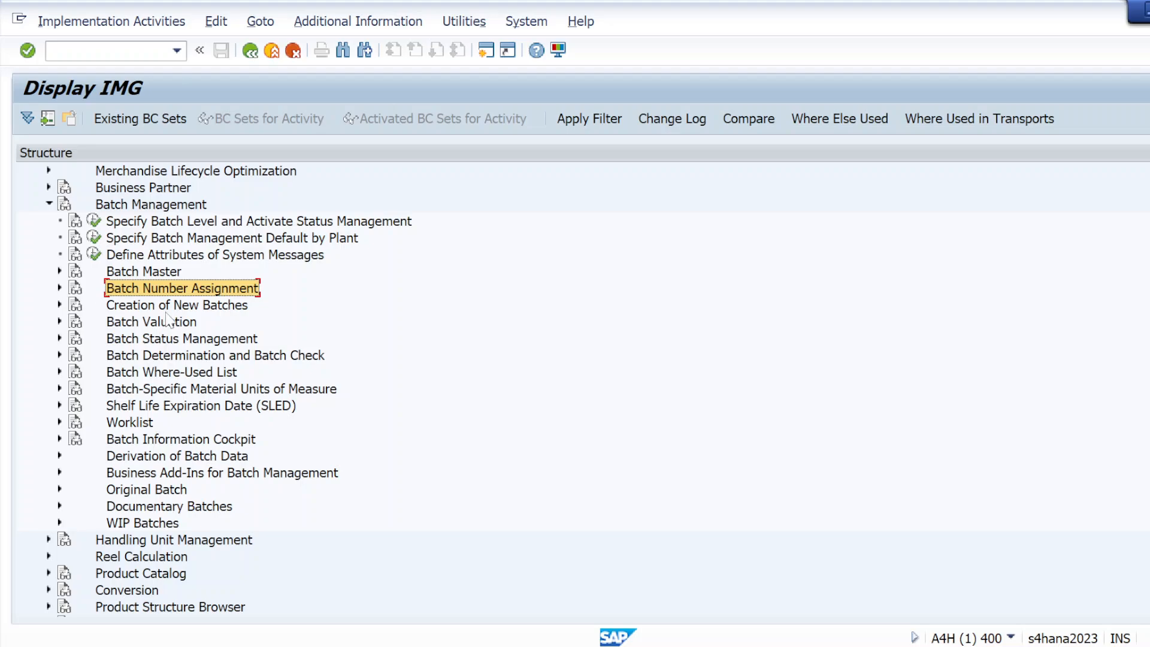
left_click(50, 205)
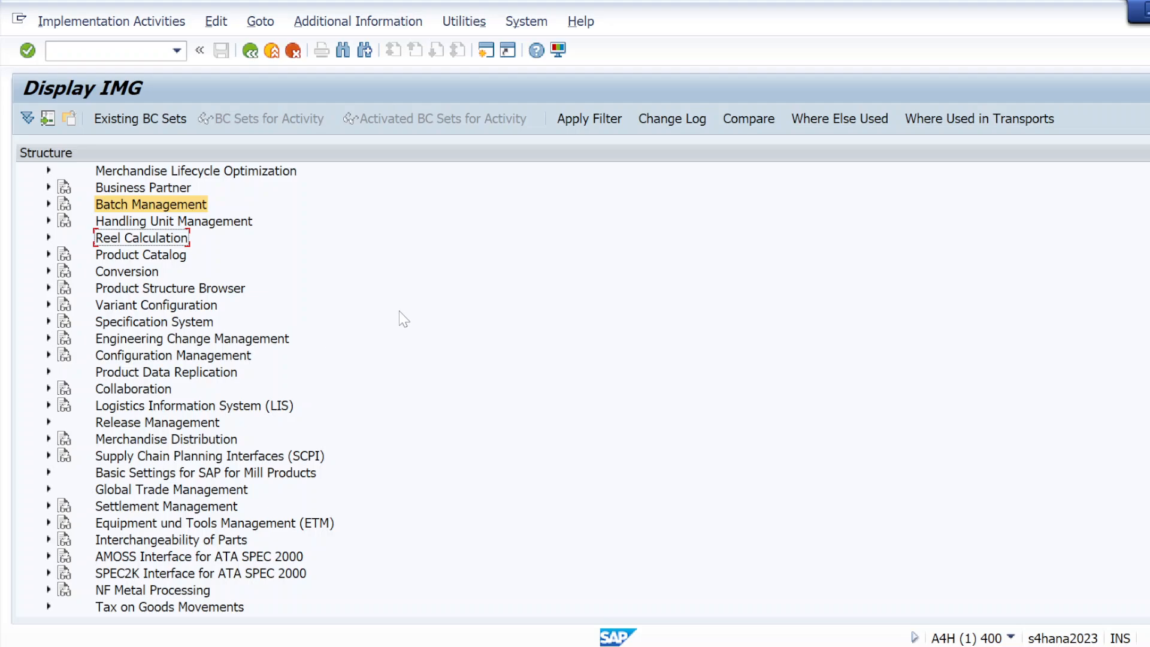
left_click(50, 205)
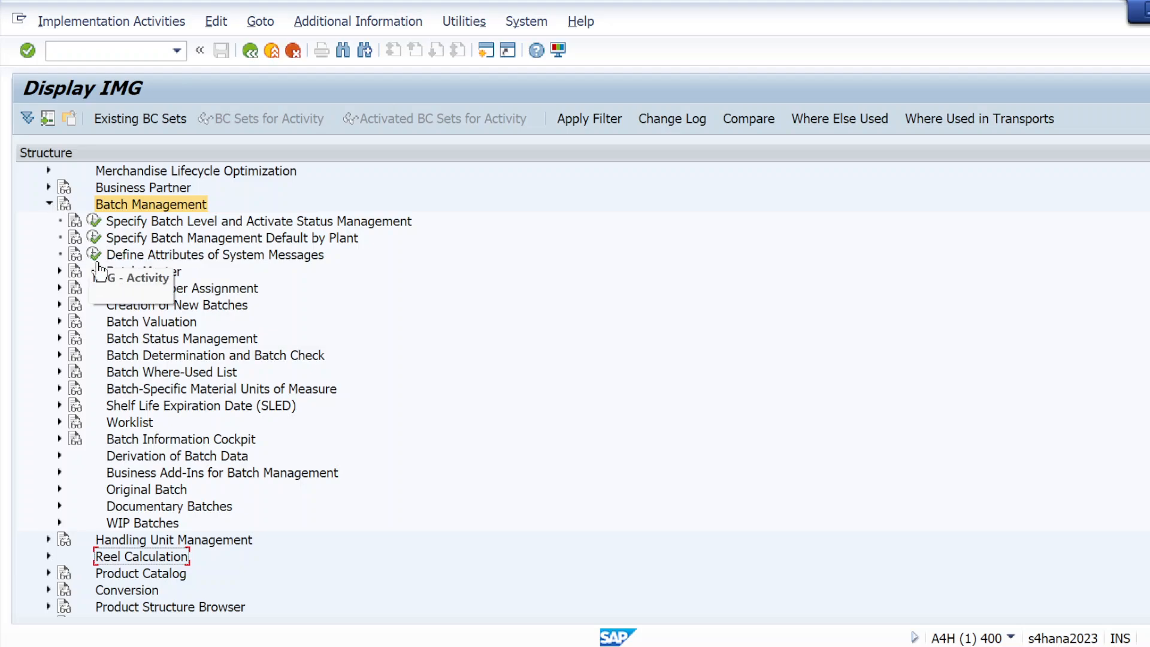
left_click(59, 289)
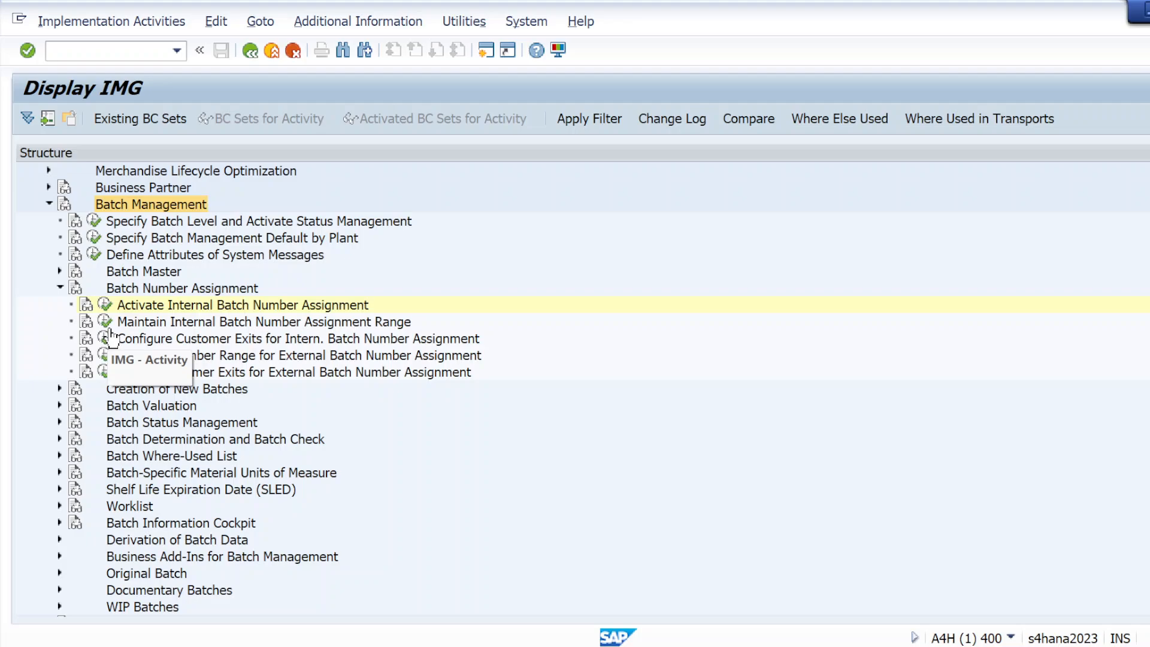
left_click(105, 322)
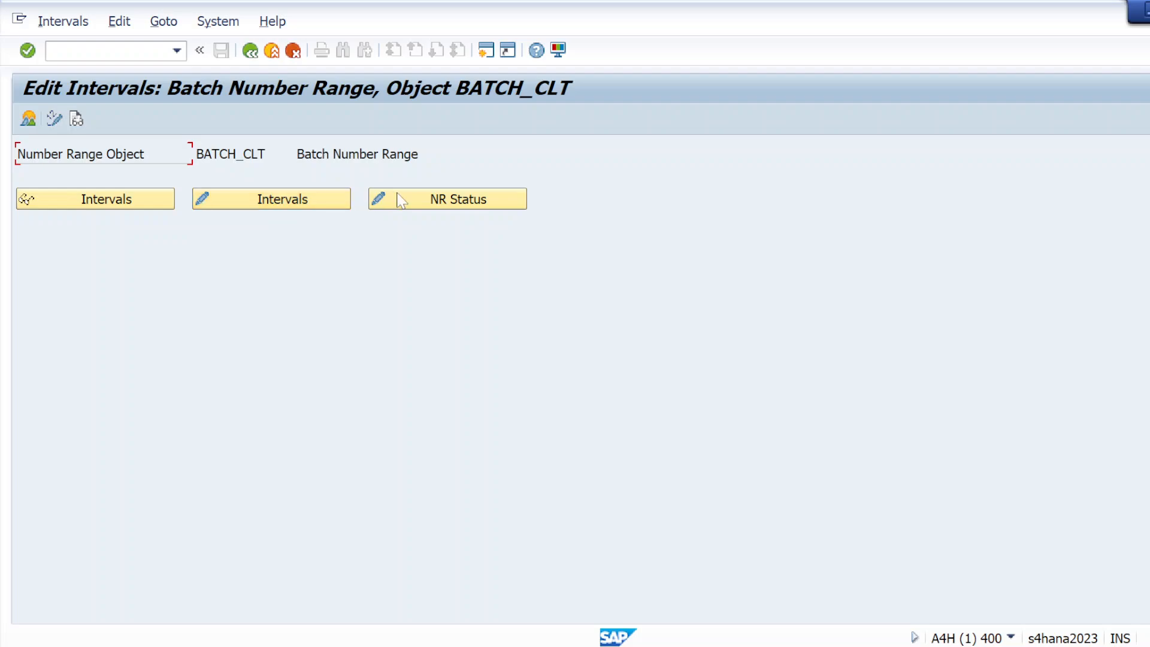
left_click(123, 203)
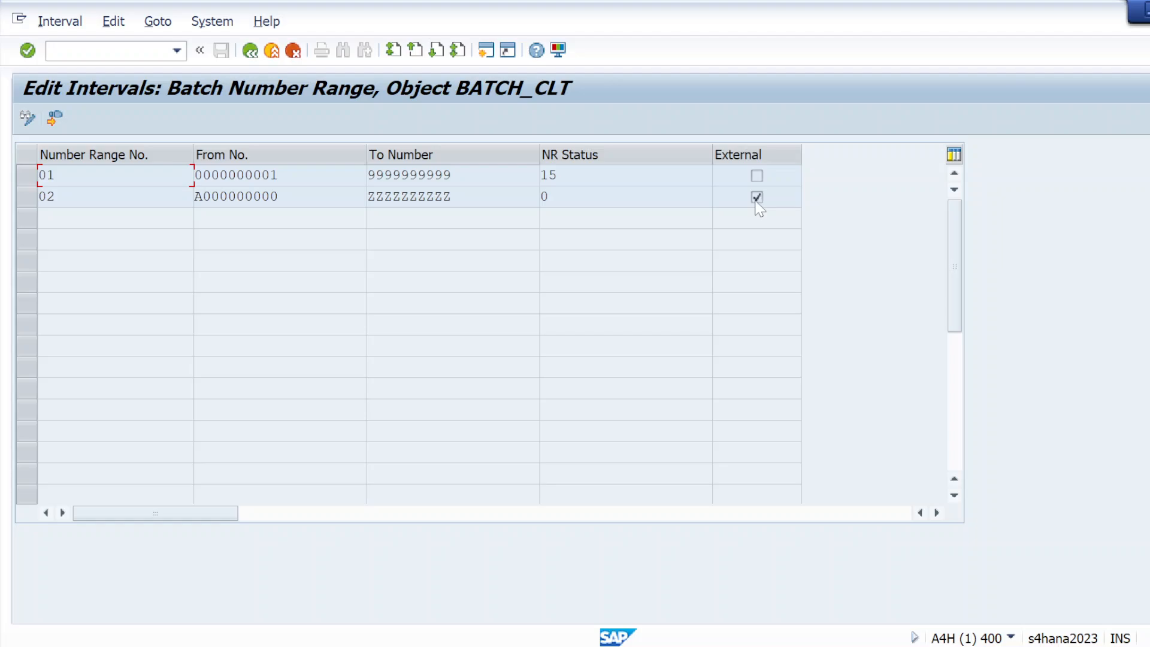
left_click(251, 51)
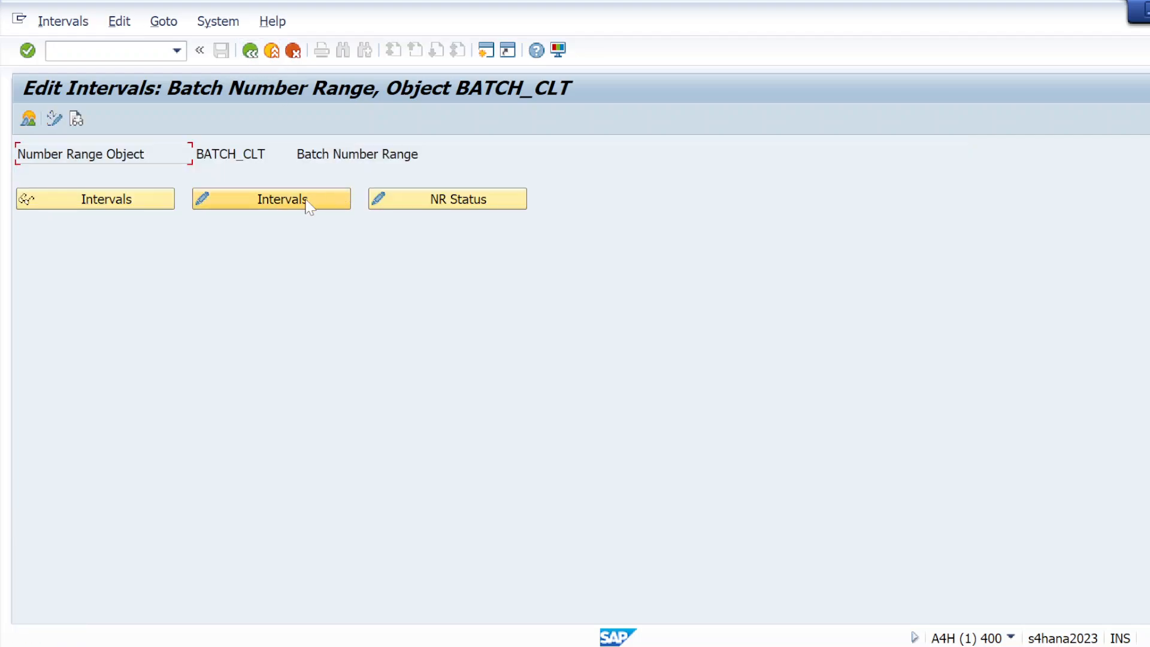
left_click(308, 203)
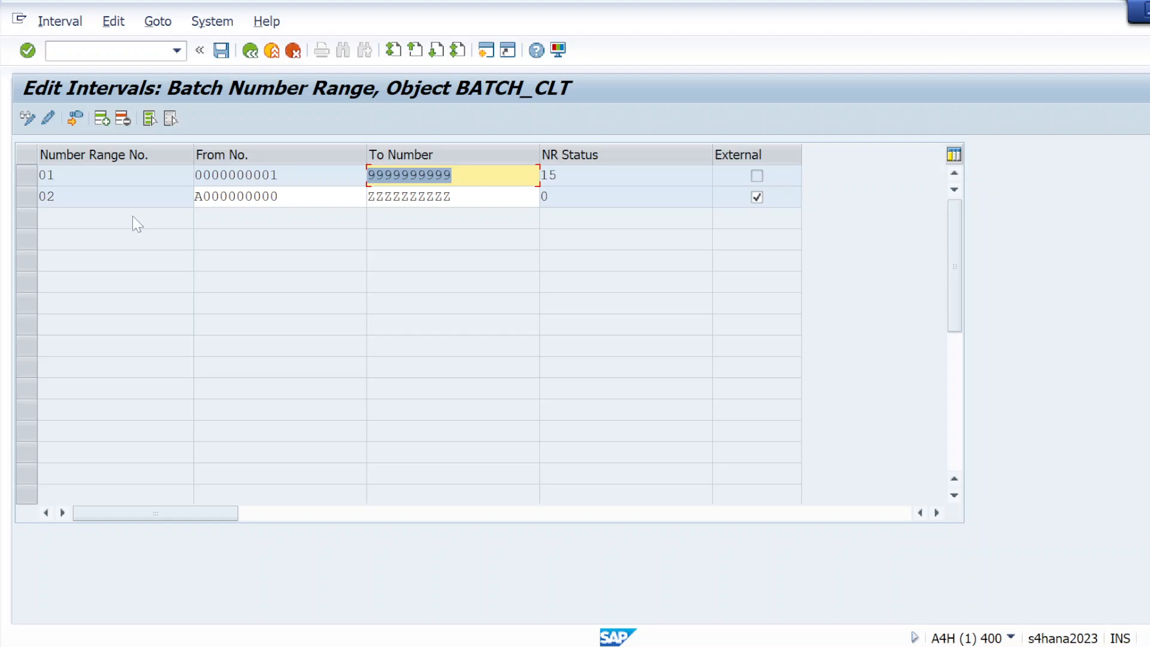
left_click(30, 182)
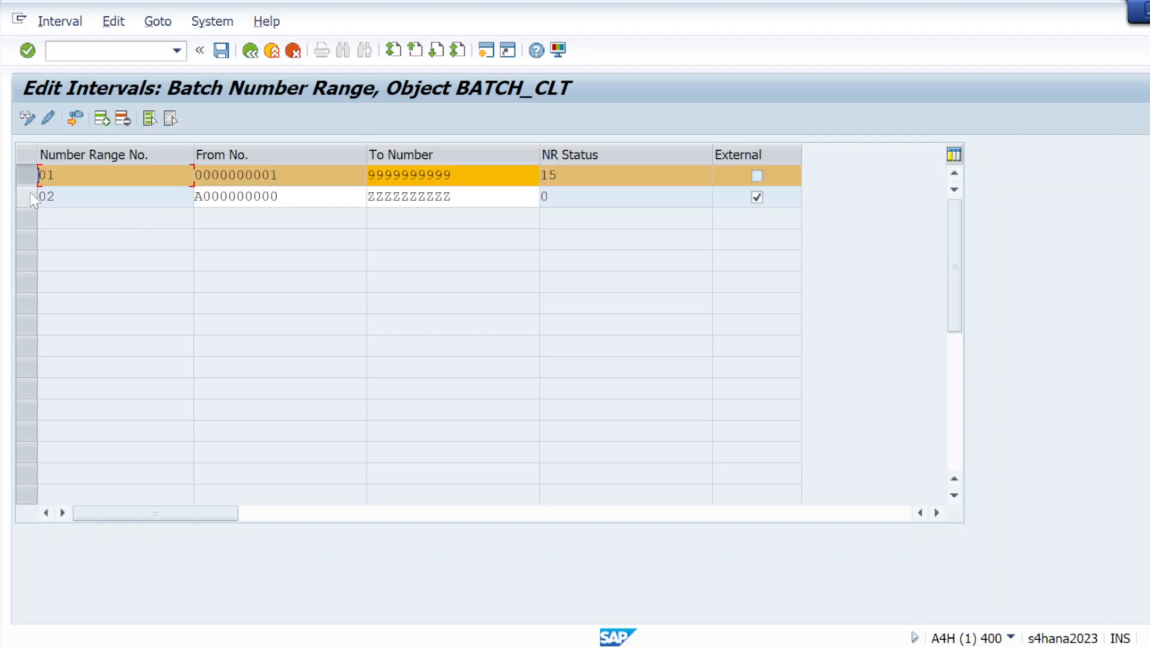
left_click(30, 196)
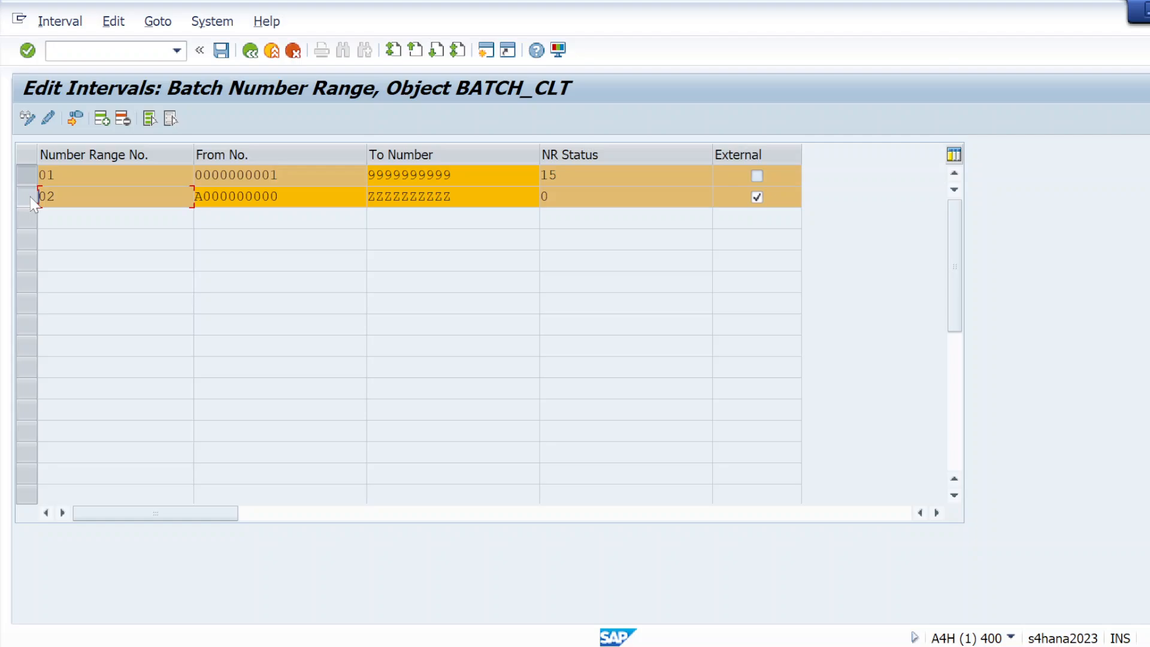
left_click(30, 197)
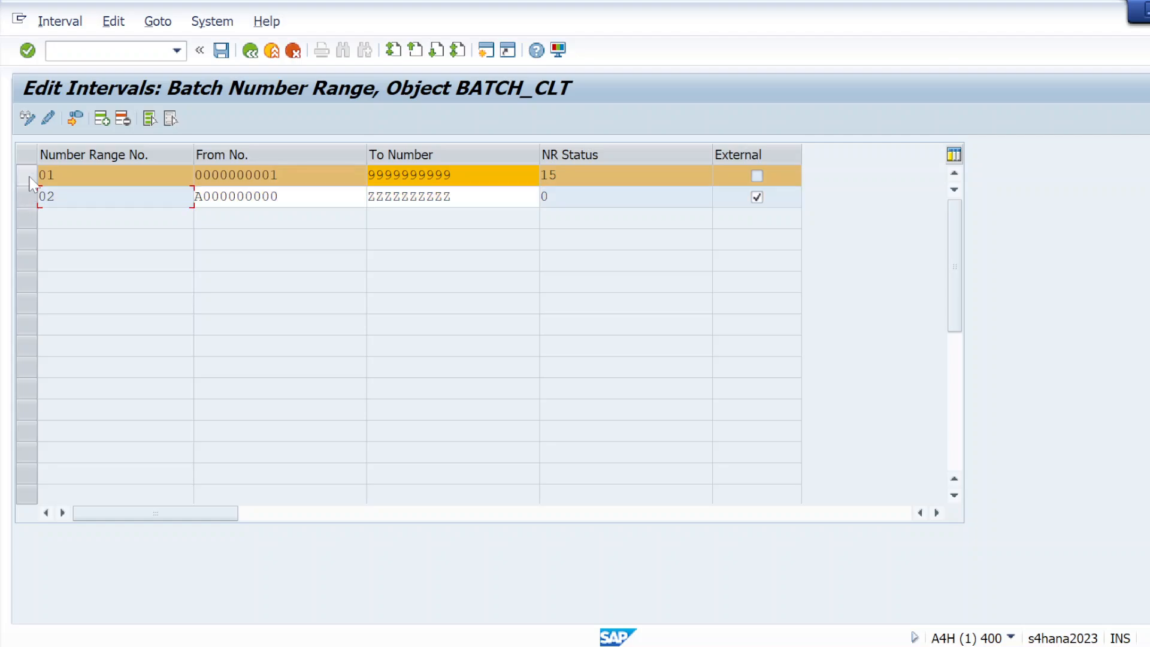
left_click(31, 181)
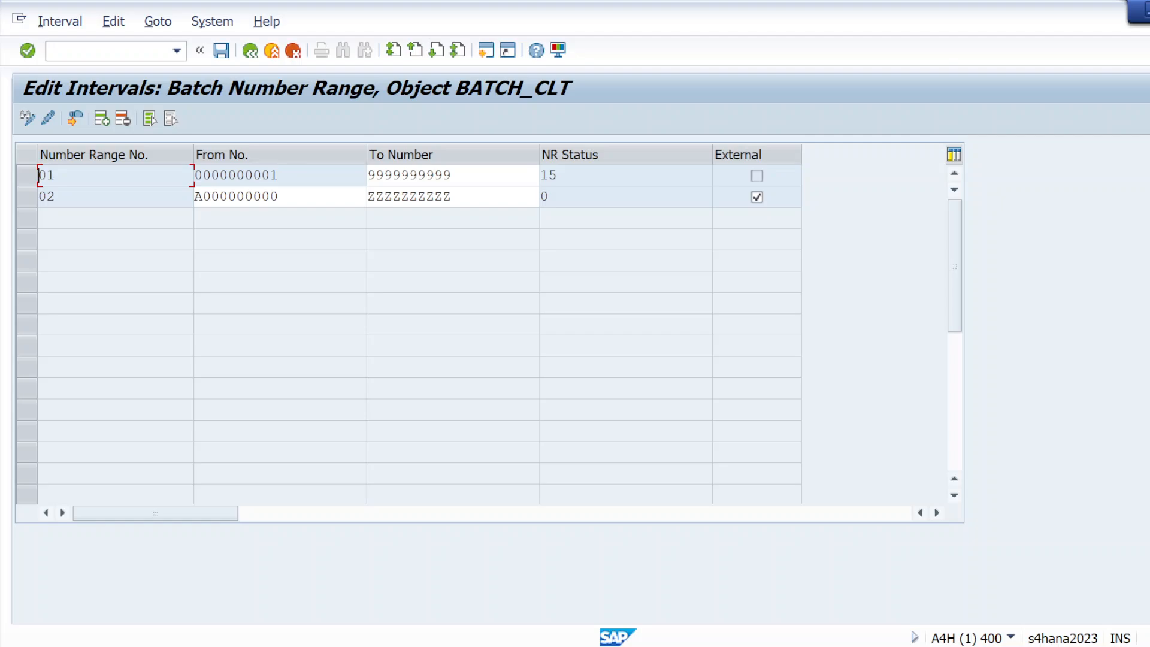
left_click(250, 52)
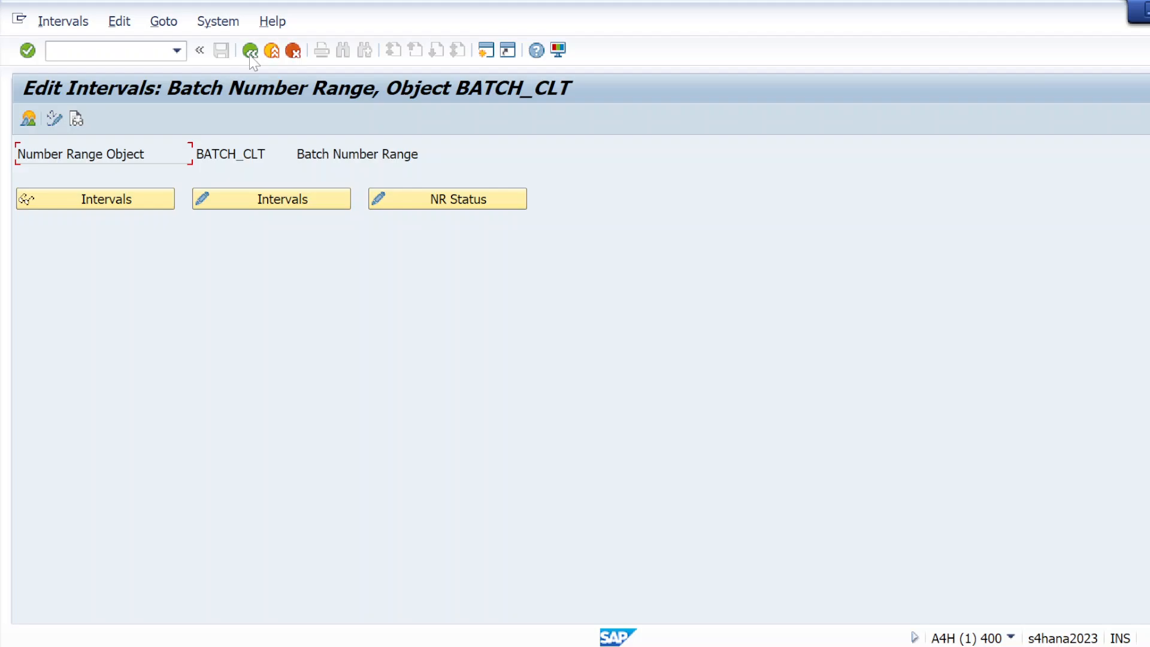
left_click(251, 52)
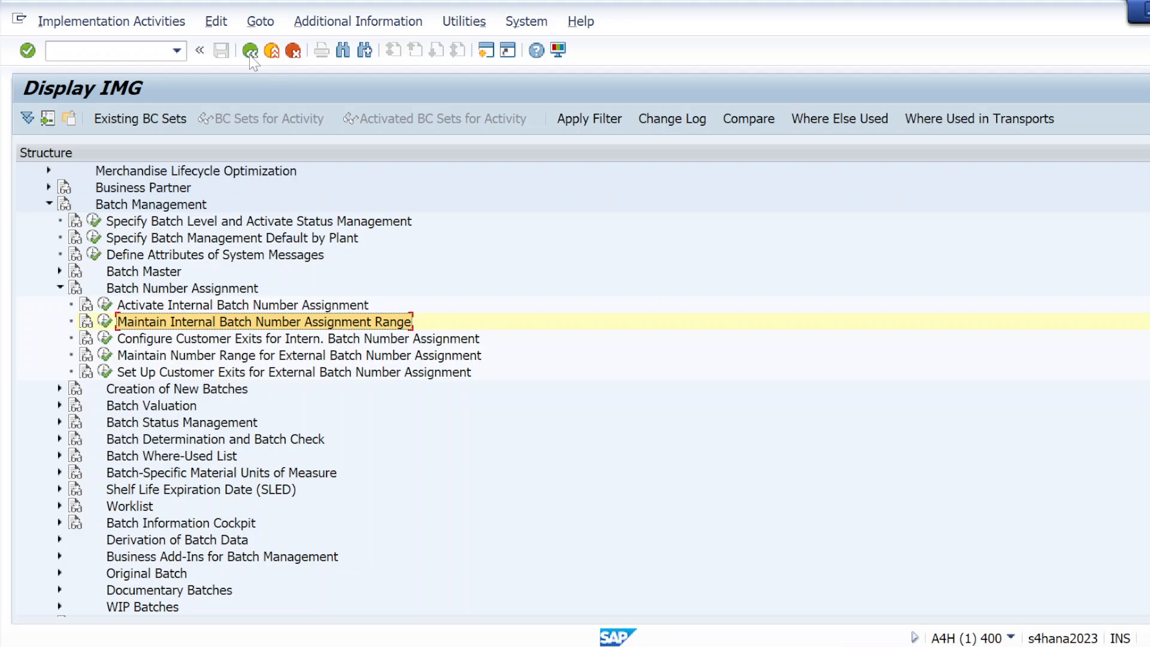
Step: Add note item 'c) Maintain number range for external batch number assignment' followed by blank lines
key("alt+Tab")
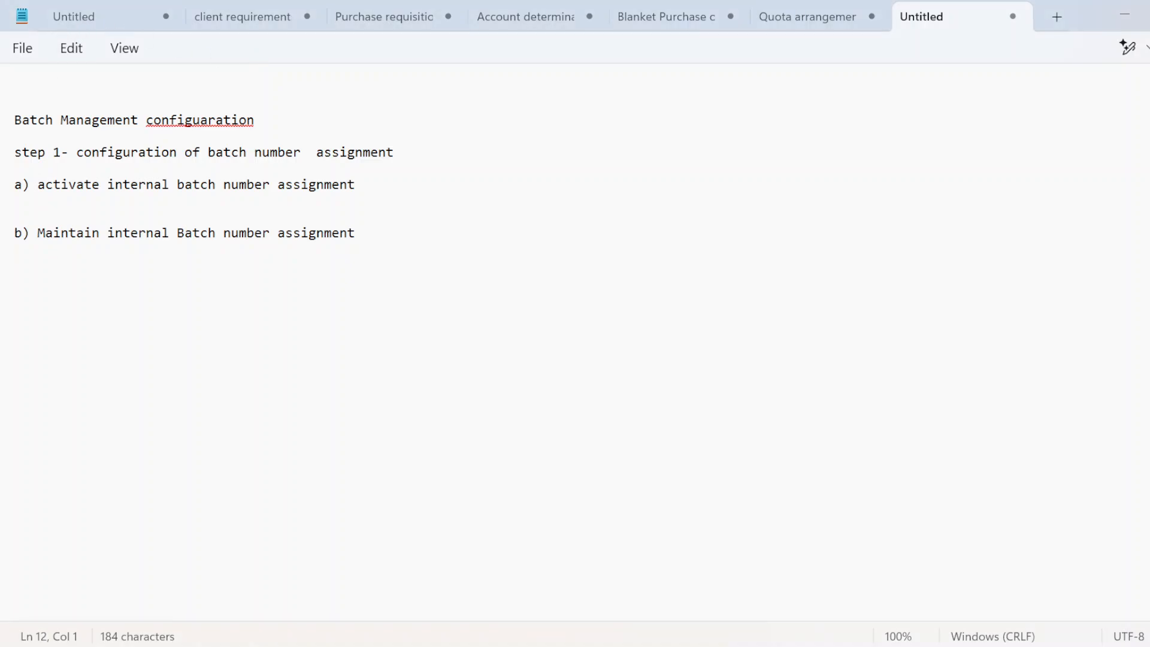
key("Return")
type("c) M")
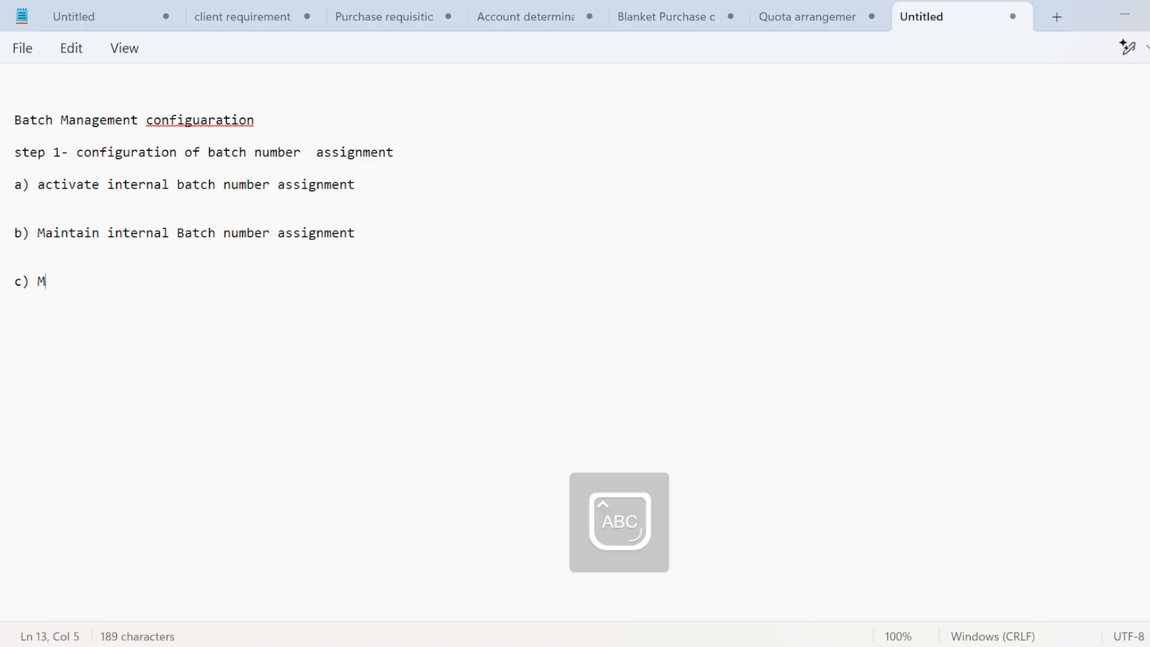
type("aintain ")
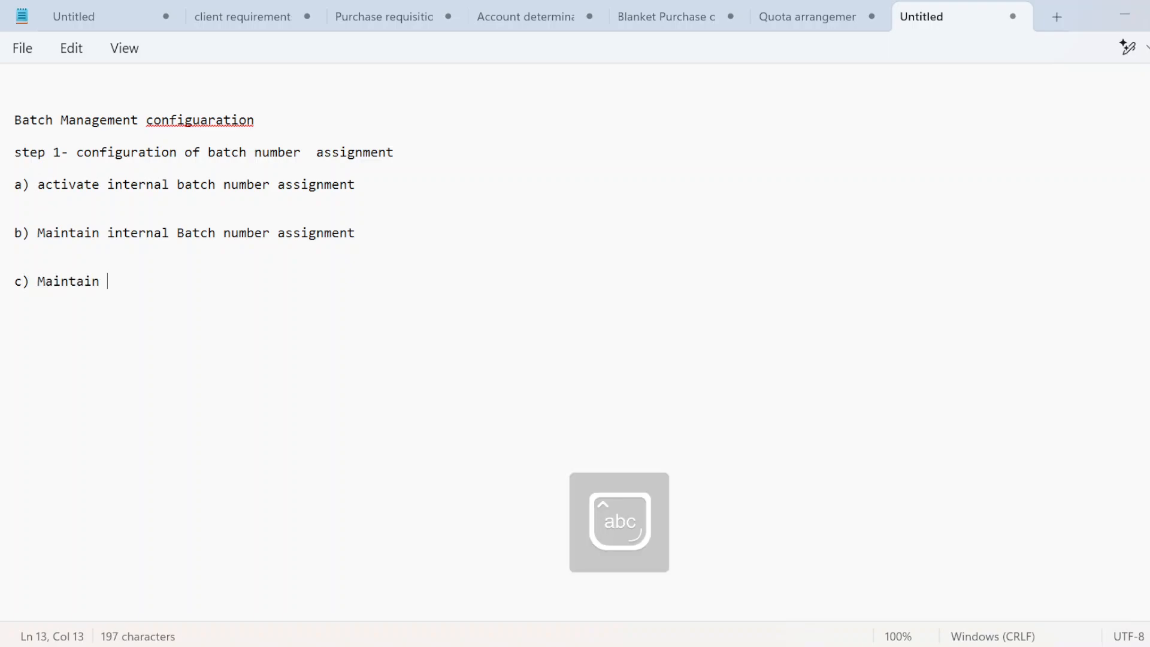
type("nu")
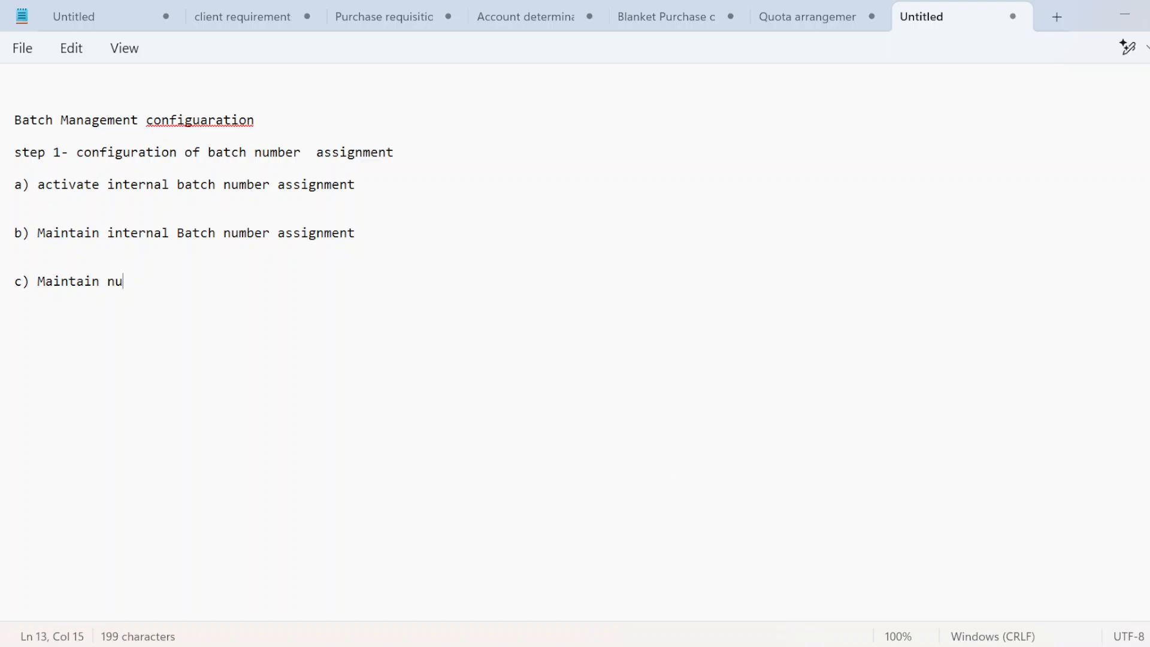
type("mber r")
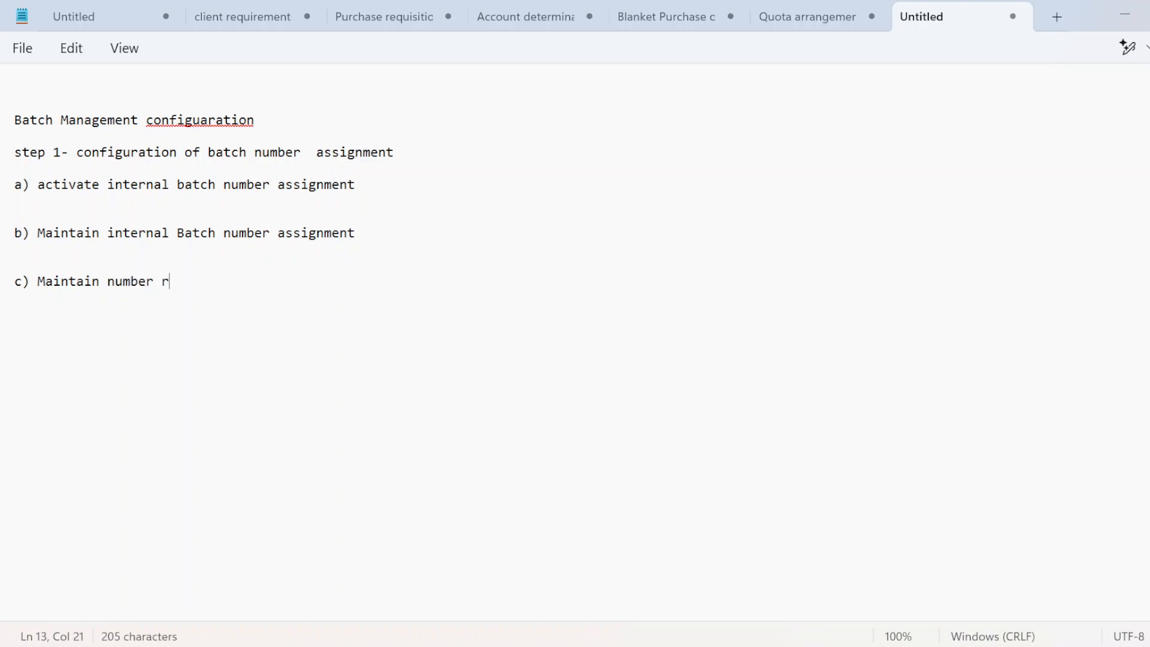
type("ange for e")
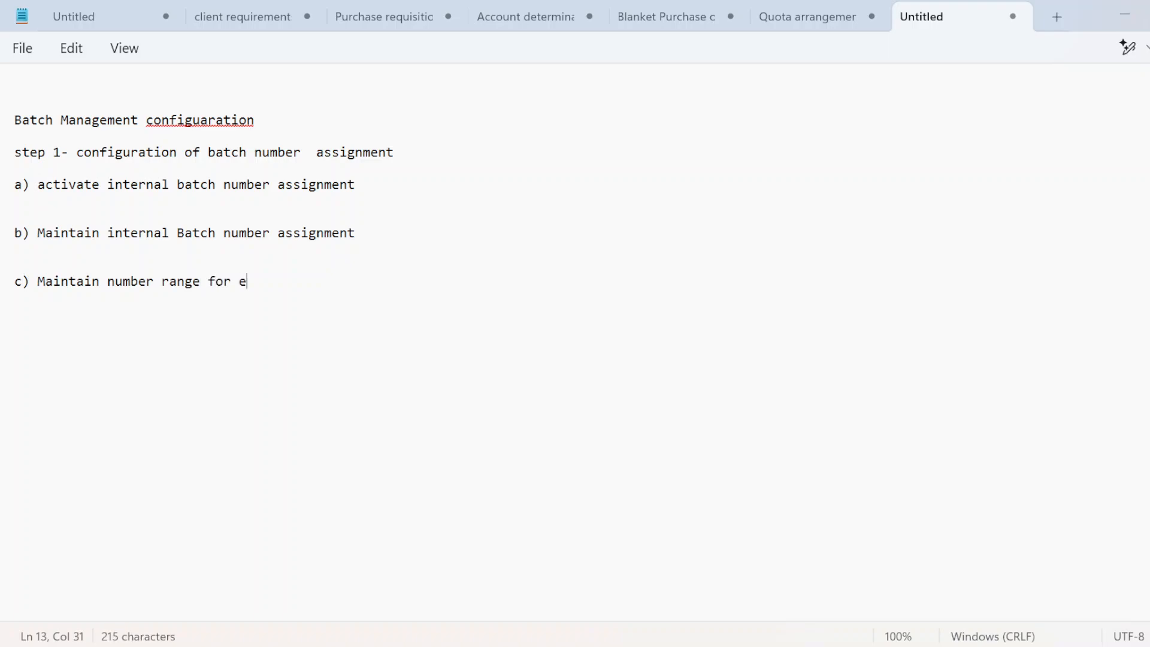
type("xtern")
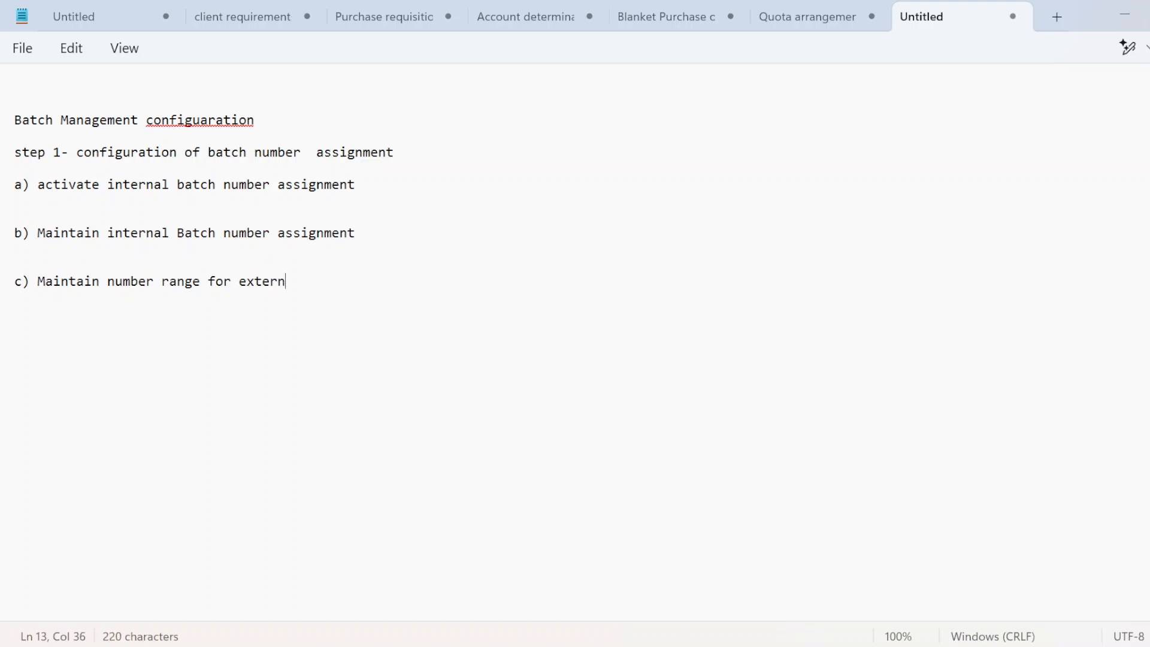
type("al batch num")
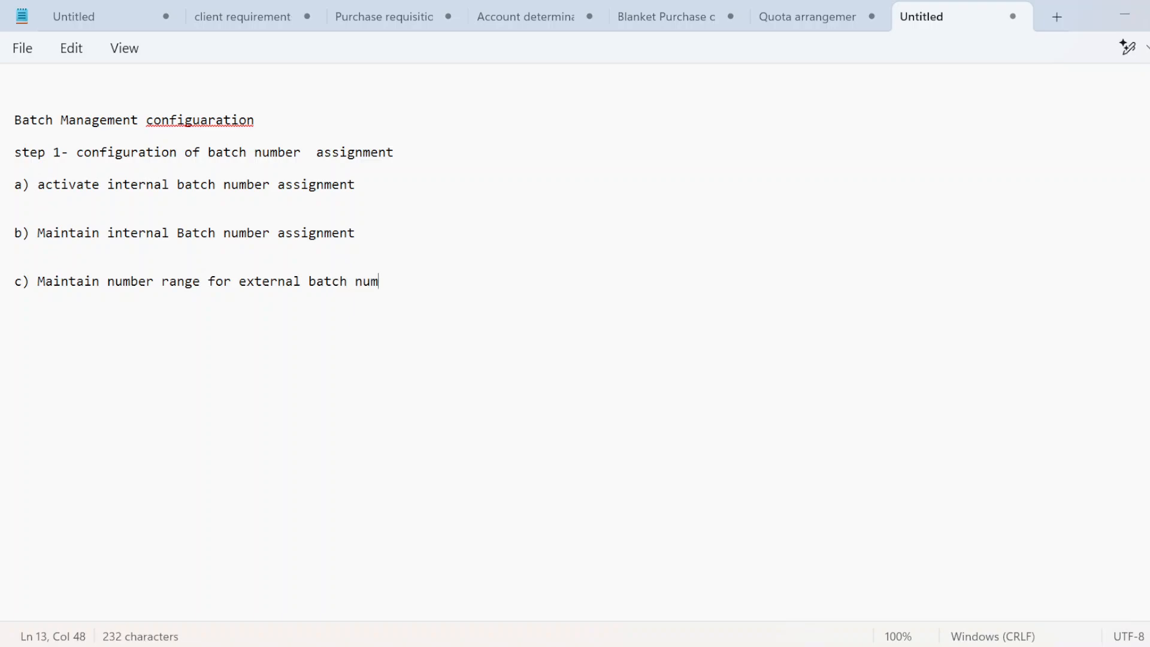
type("ber assignment")
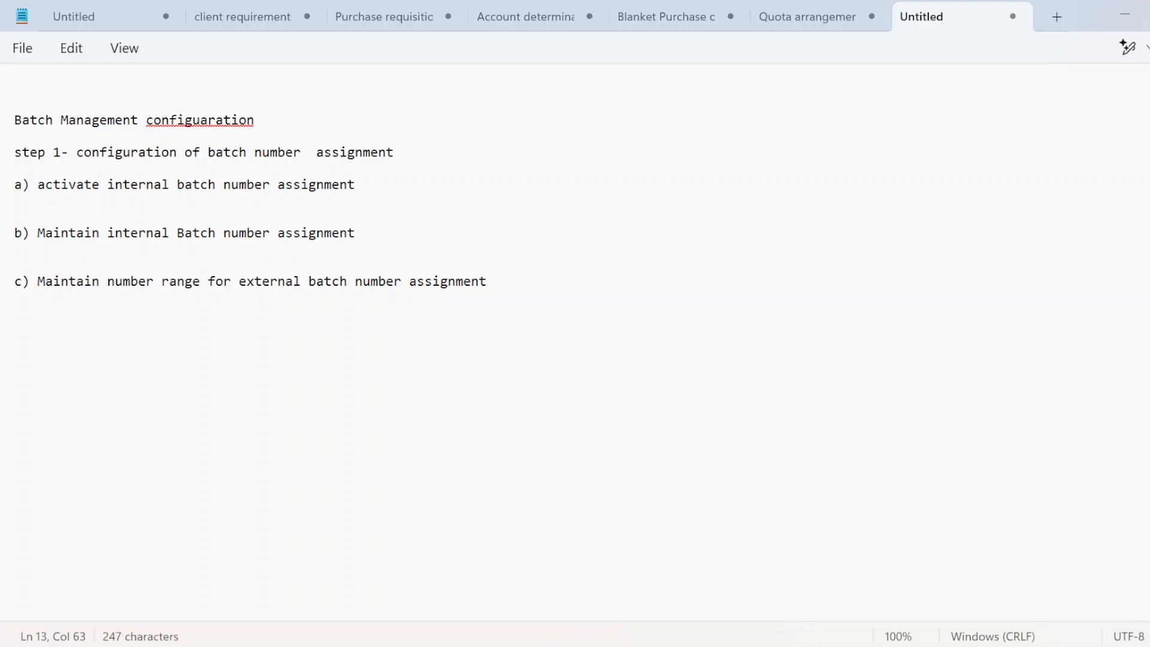
key("Return")
key("Return")
Step: Open the internal batch number range intervals in change mode, then go back to the IMG tree
key("alt+Tab")
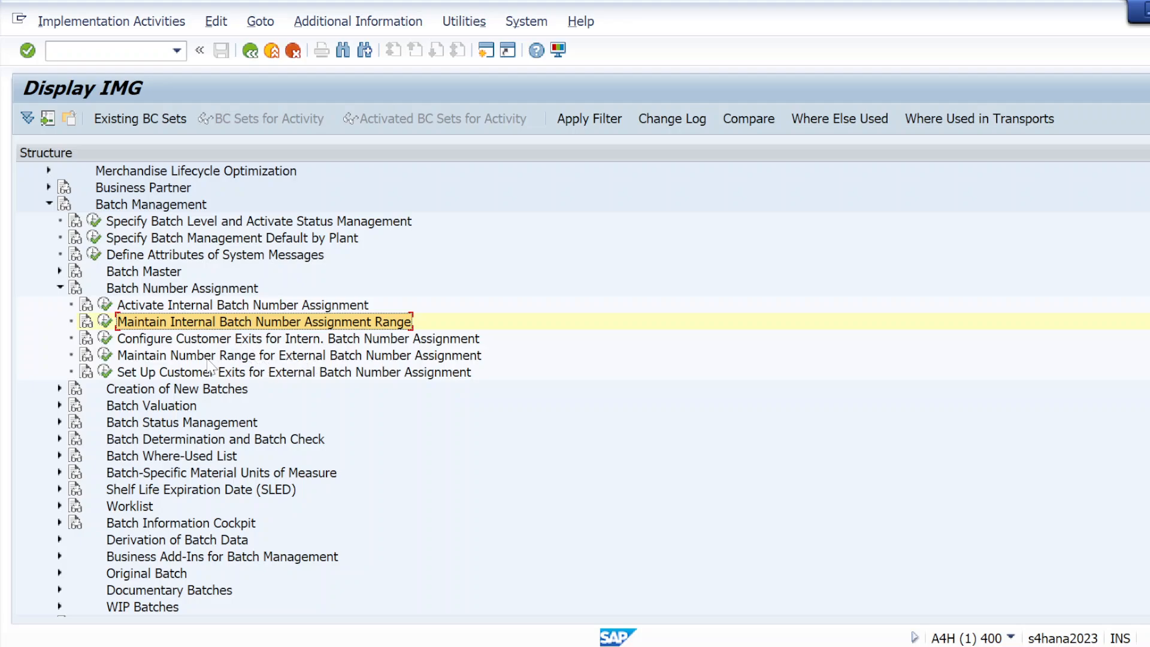
left_click(105, 322)
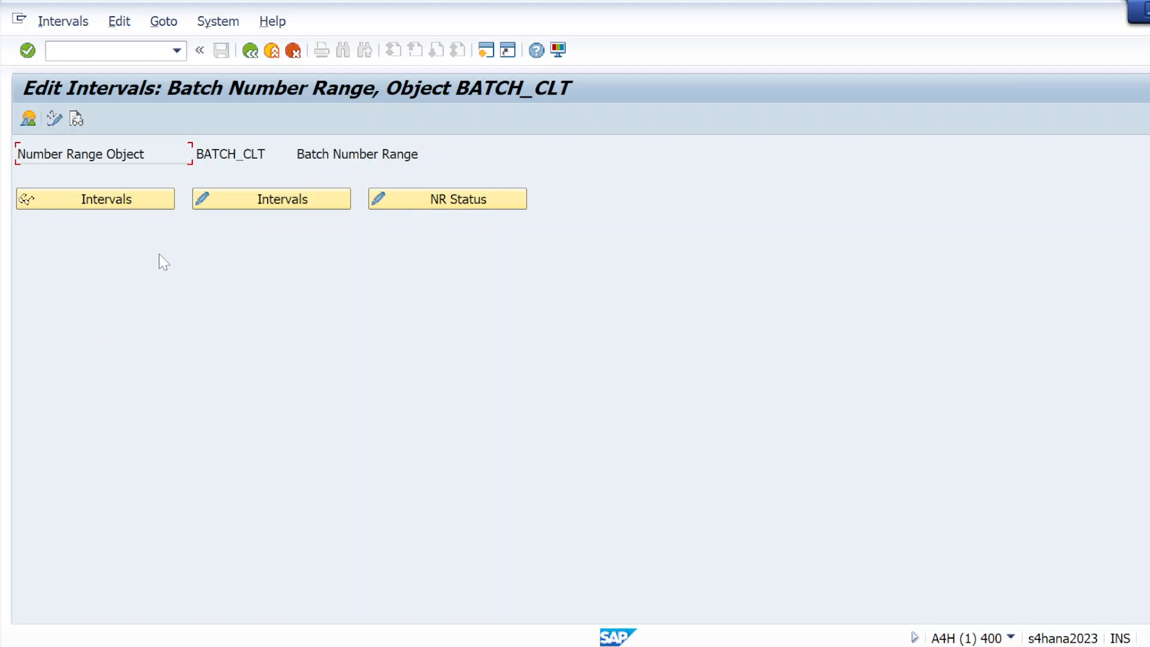
left_click(249, 200)
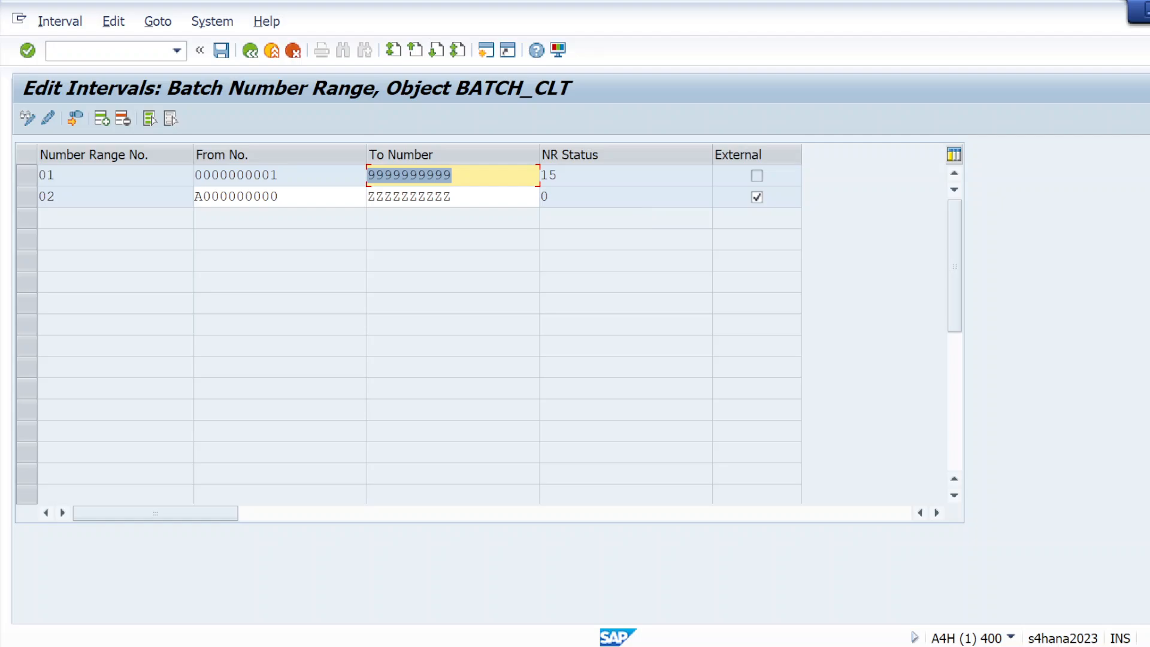
left_click(251, 51)
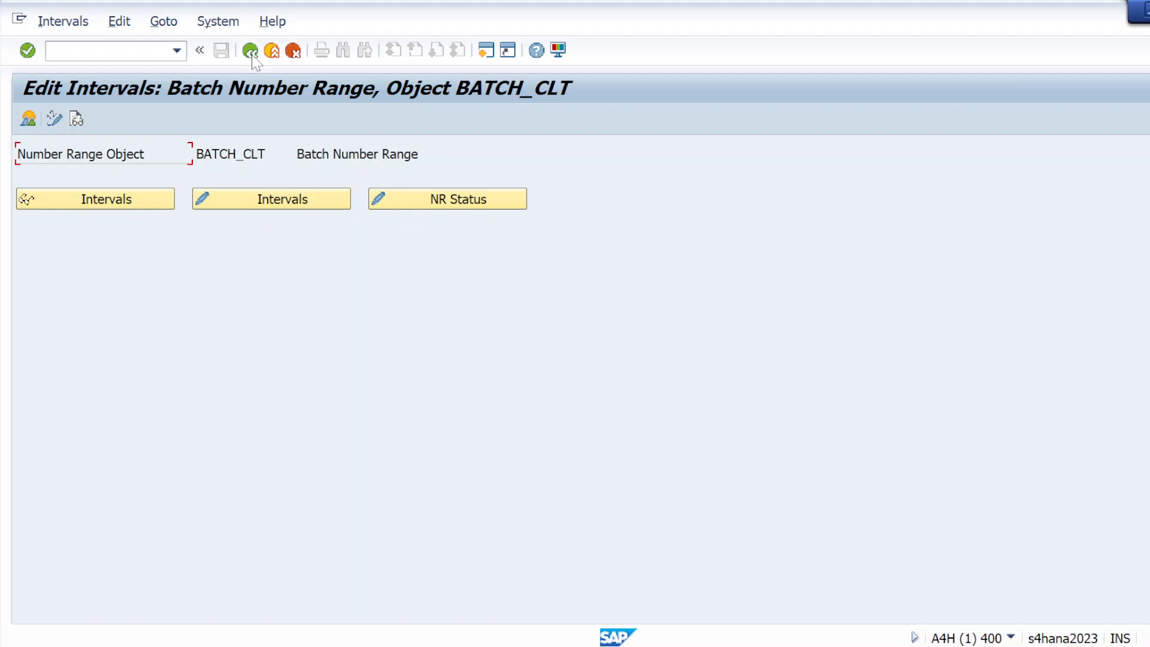
left_click(251, 53)
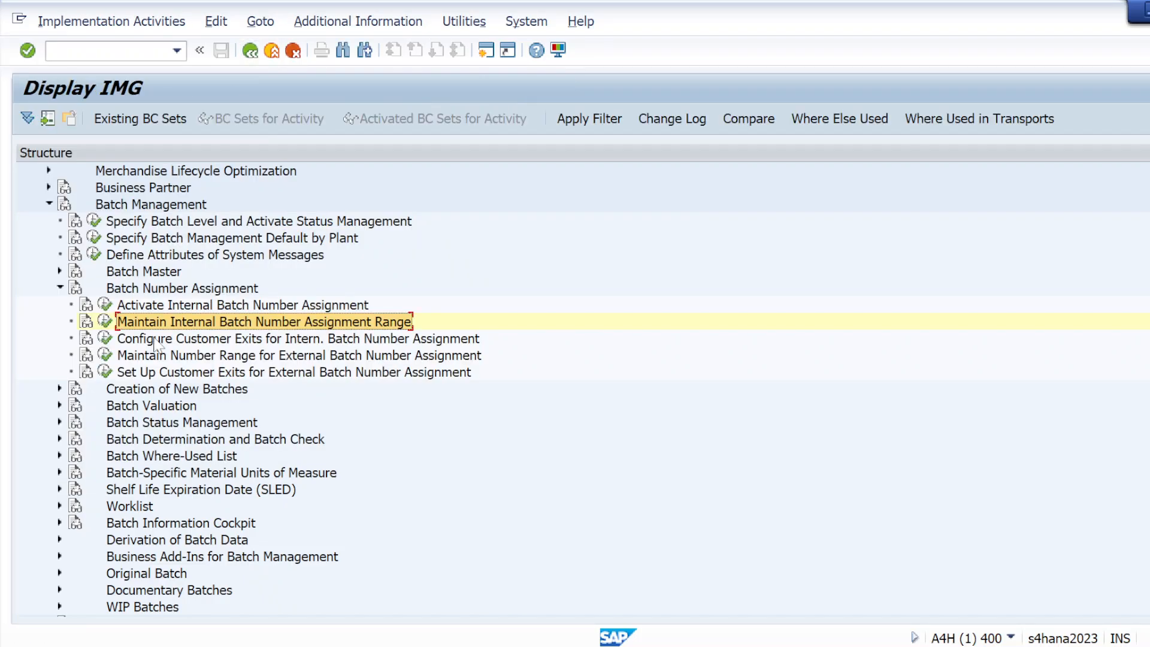
Step: Open the external batch number range intervals and inspect row 02 (A000000000–ZZZZZZZZZZ) without changes
left_click(106, 356)
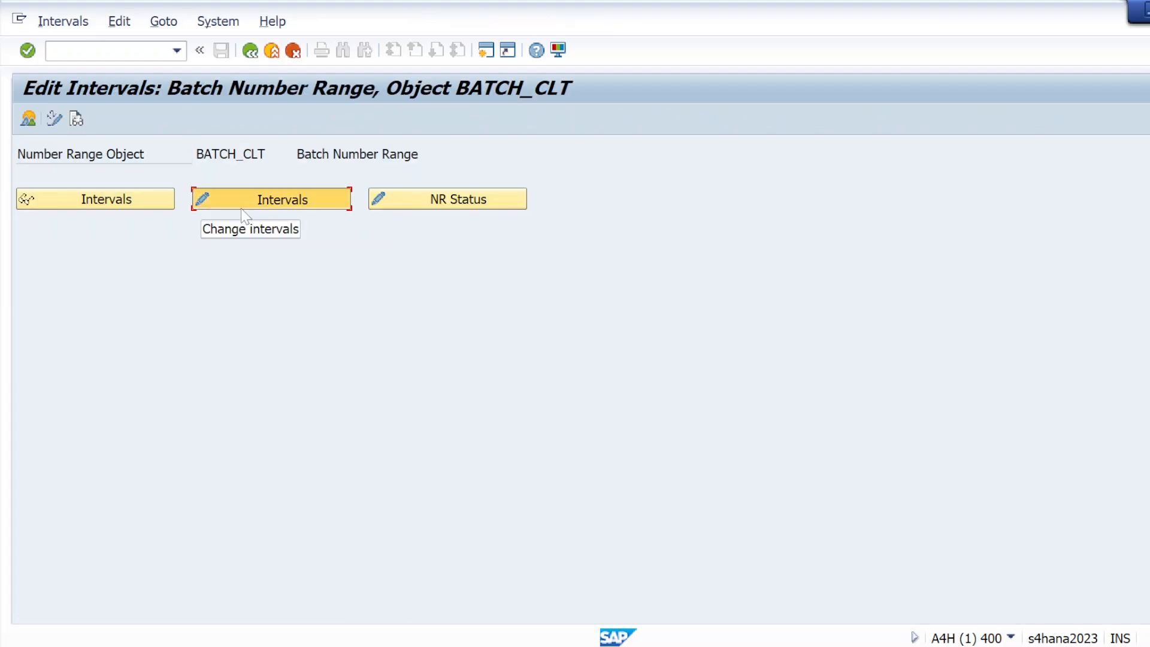
left_click(241, 208)
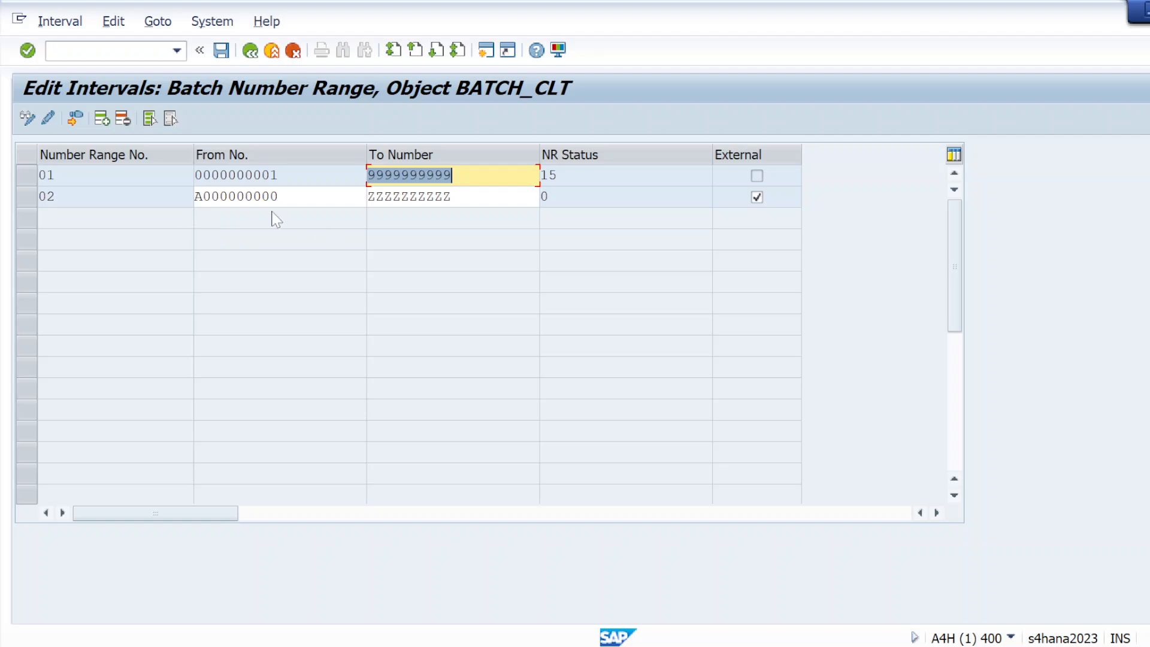
left_click(27, 204)
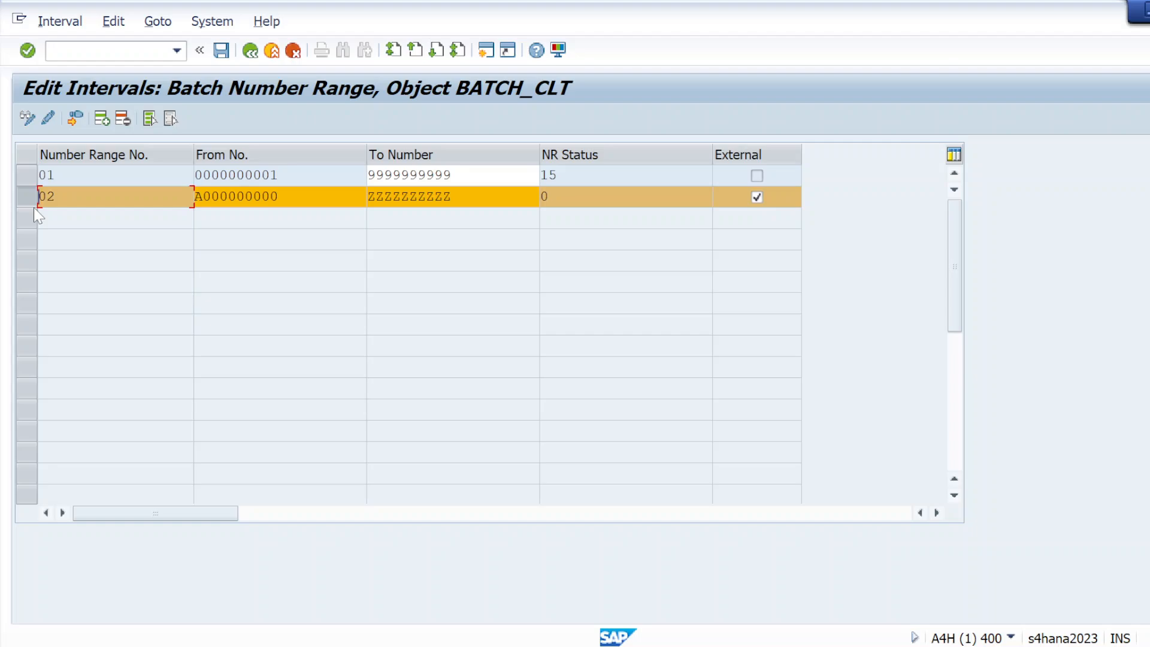
left_click(32, 205)
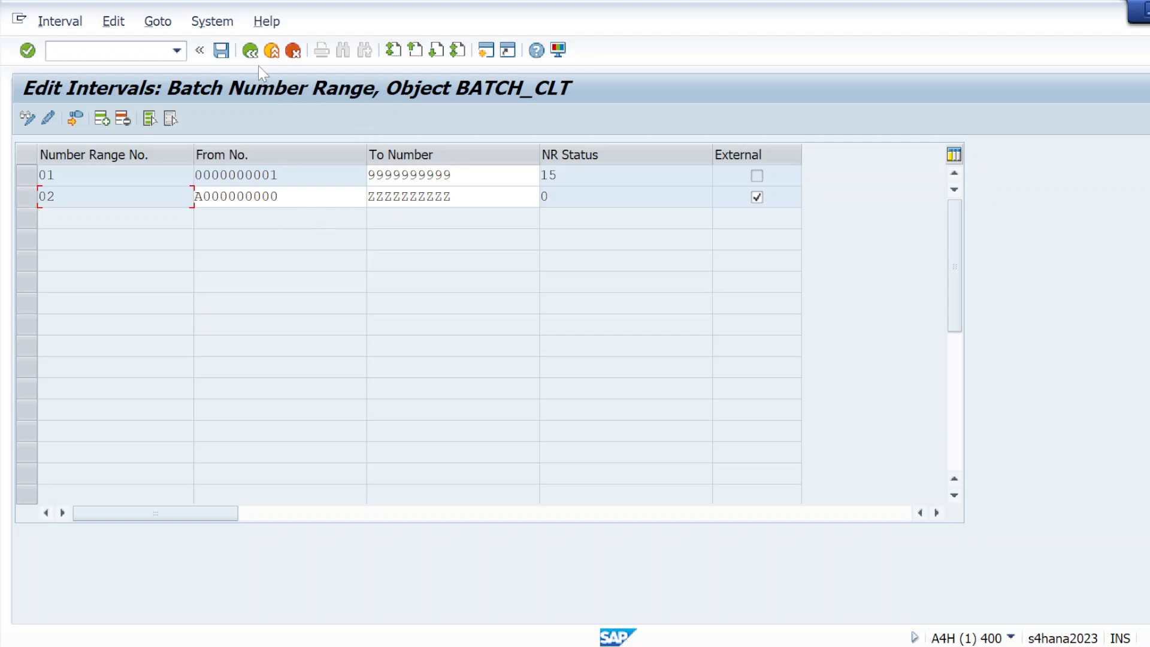
left_click(250, 52)
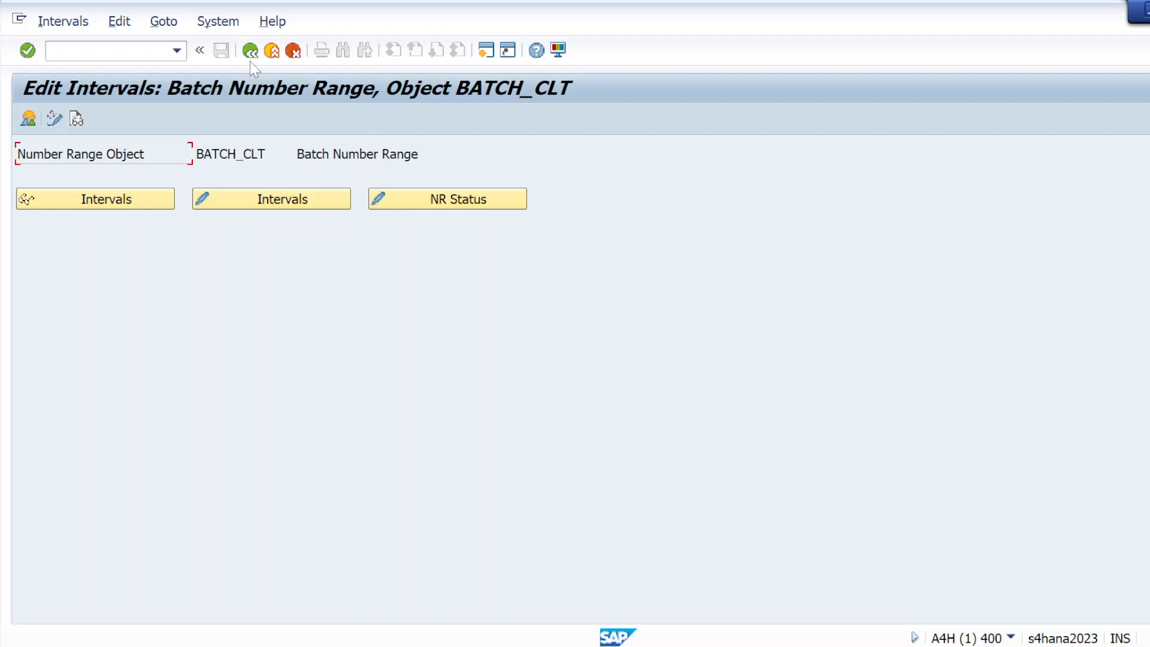
Step: Add the note line 'step 2- Define Batch creation for goods movement ( Movement types )'
key("alt+Tab")
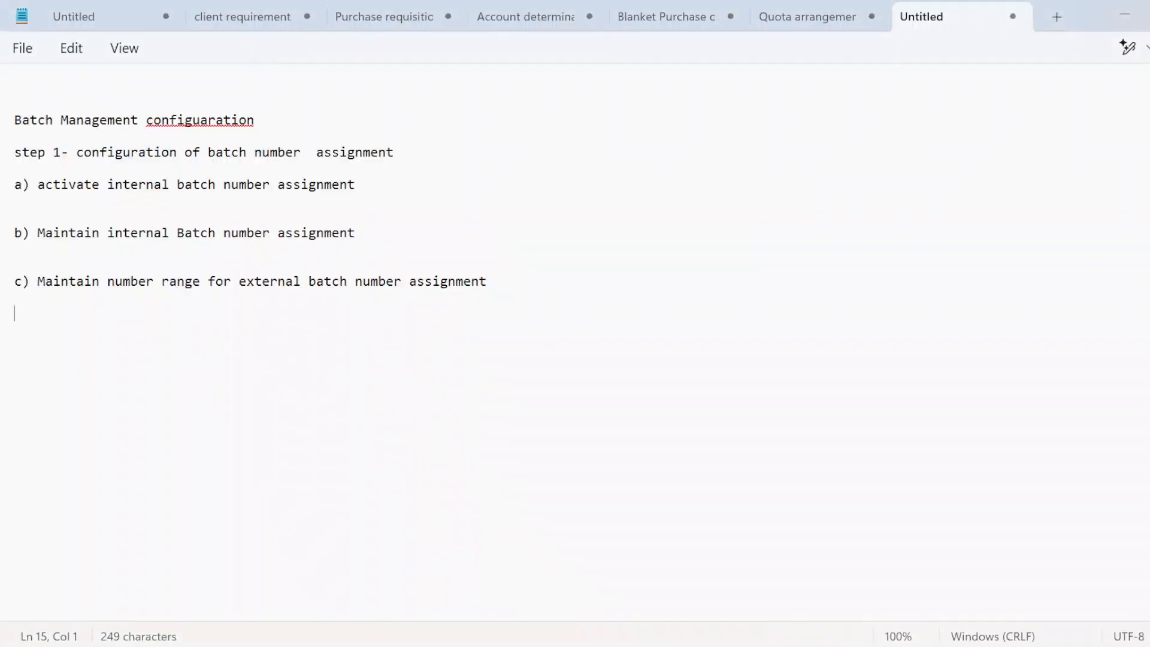
key("Return")
type("step 2-")
key("Caps_Lock")
type("D")
key("Caps_Lock")
type("e")
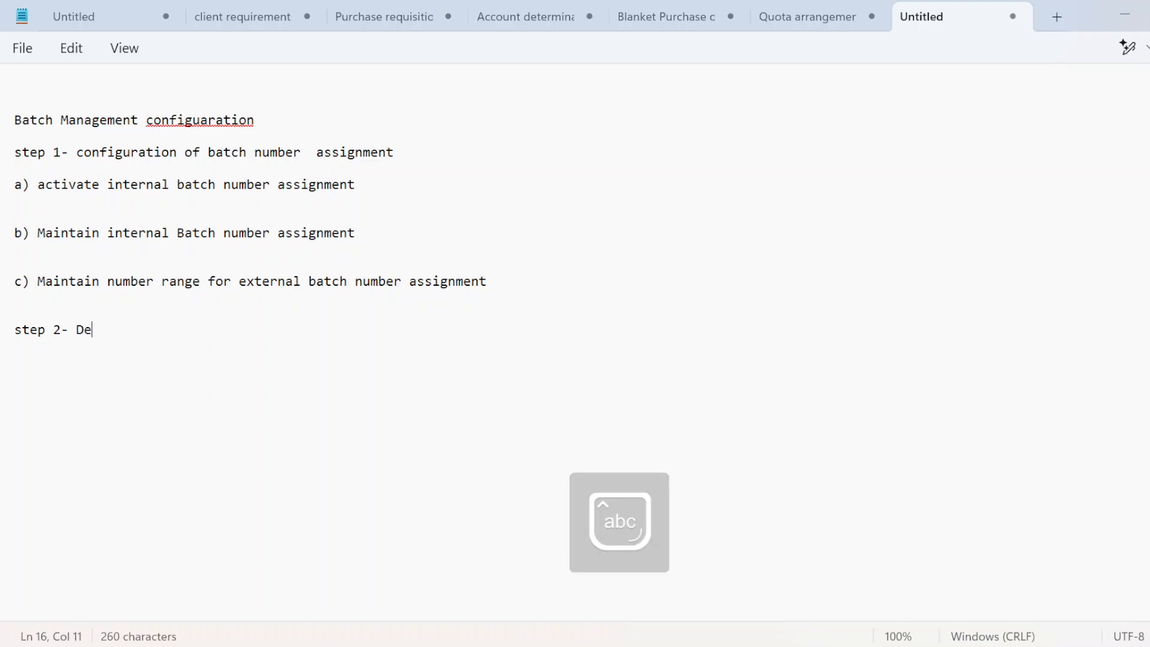
type("fine")
key("Caps_Lock")
type("B")
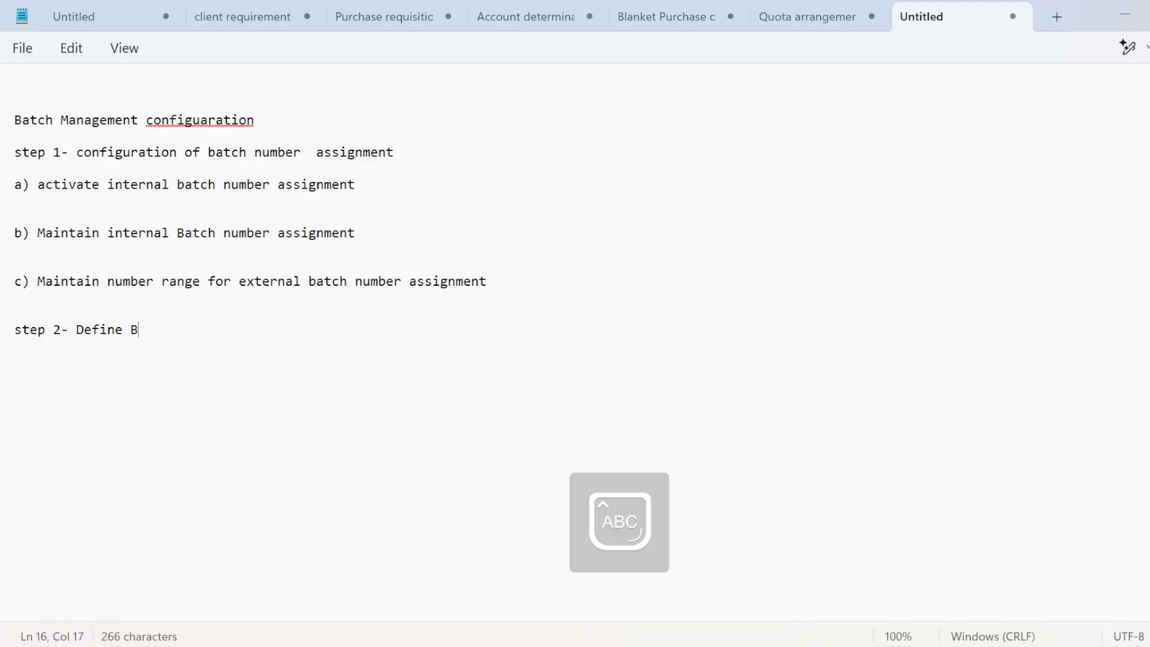
key("Caps_Lock")
type("atch n")
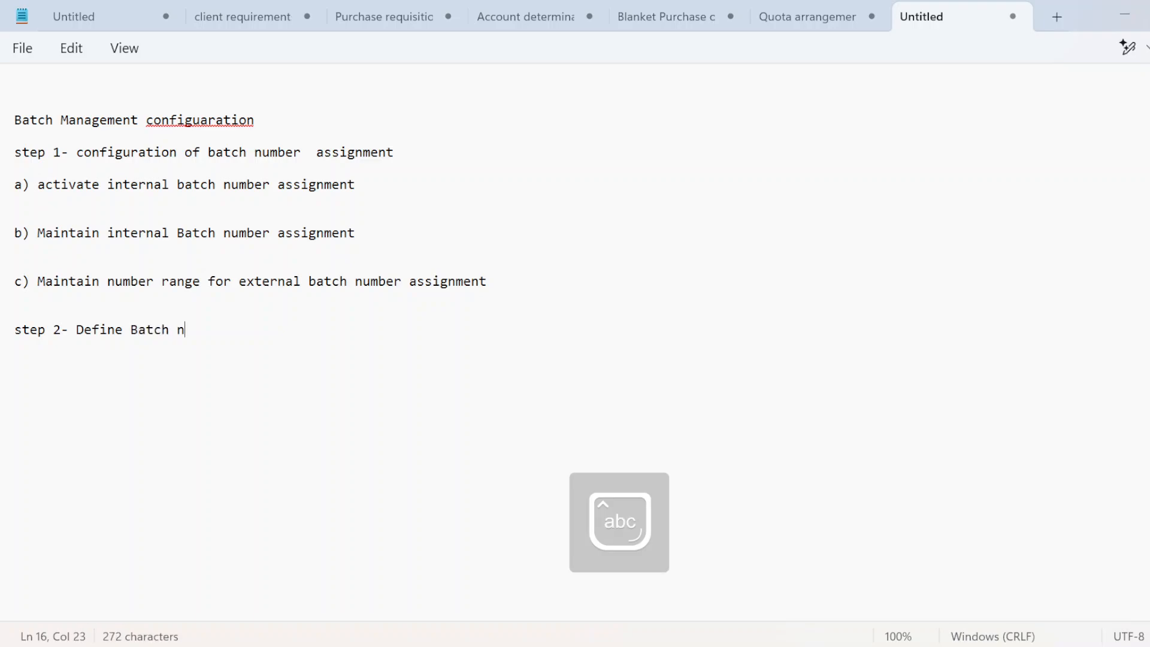
type("umber")
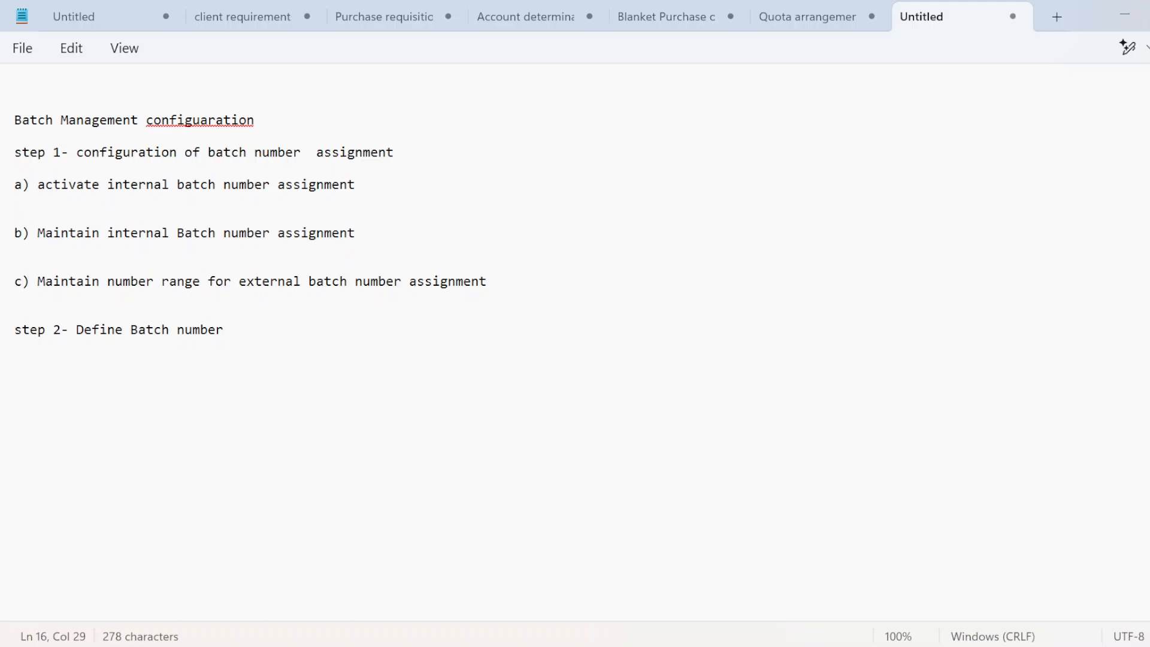
key("BackSpace")
key("BackSpace")
key("BackSpace")
key("BackSpace")
key("BackSpace")
key("BackSpace")
key("BackSpace")
type("creation for goods ")
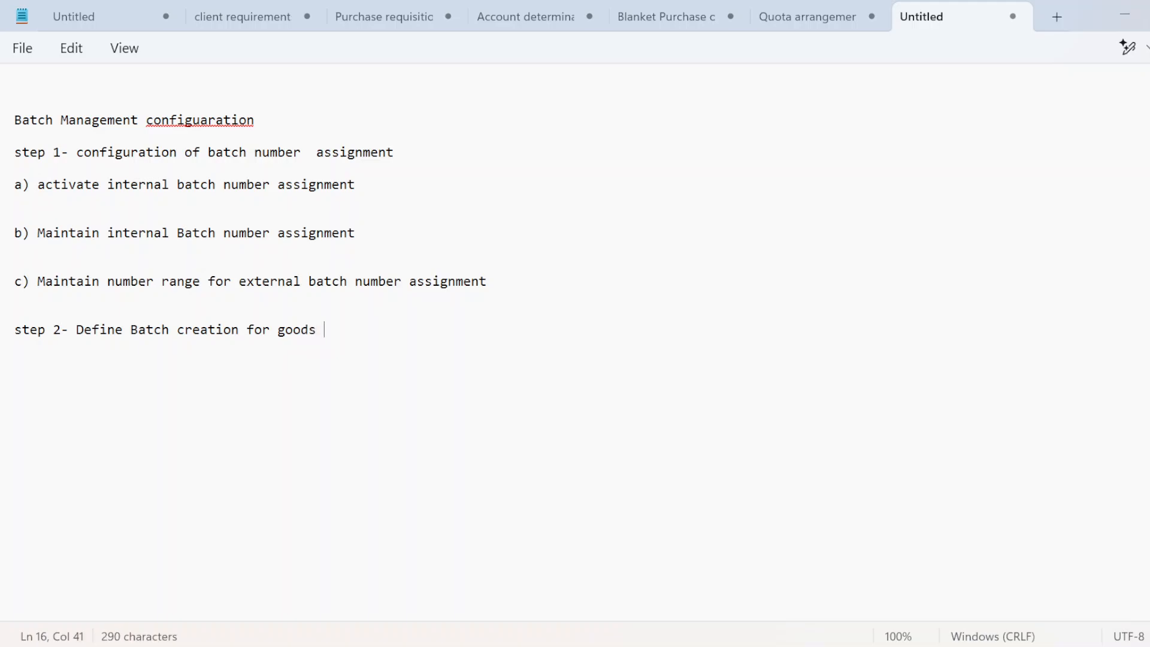
type("moveme")
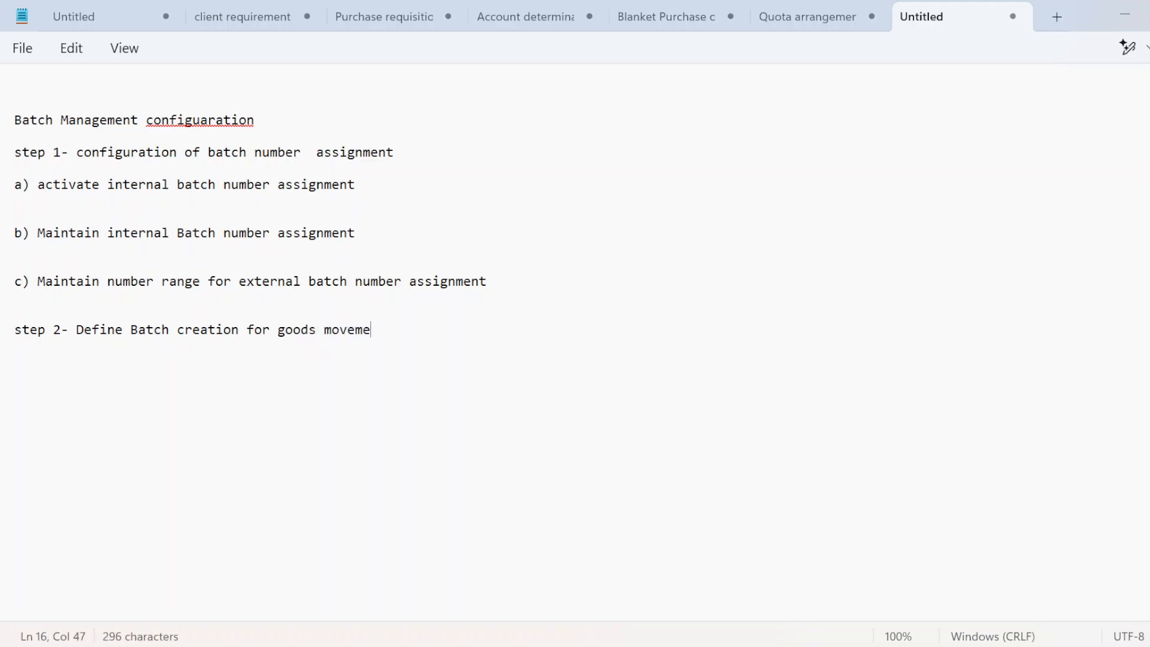
type("nt (")
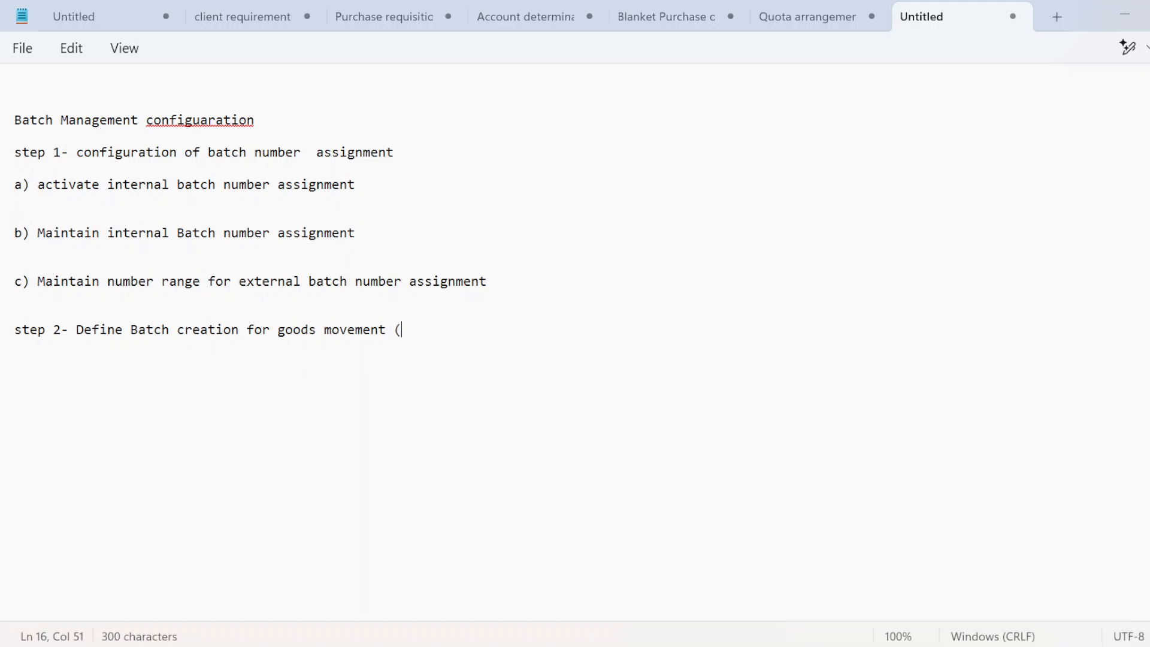
key("Caps_Lock")
type("MO")
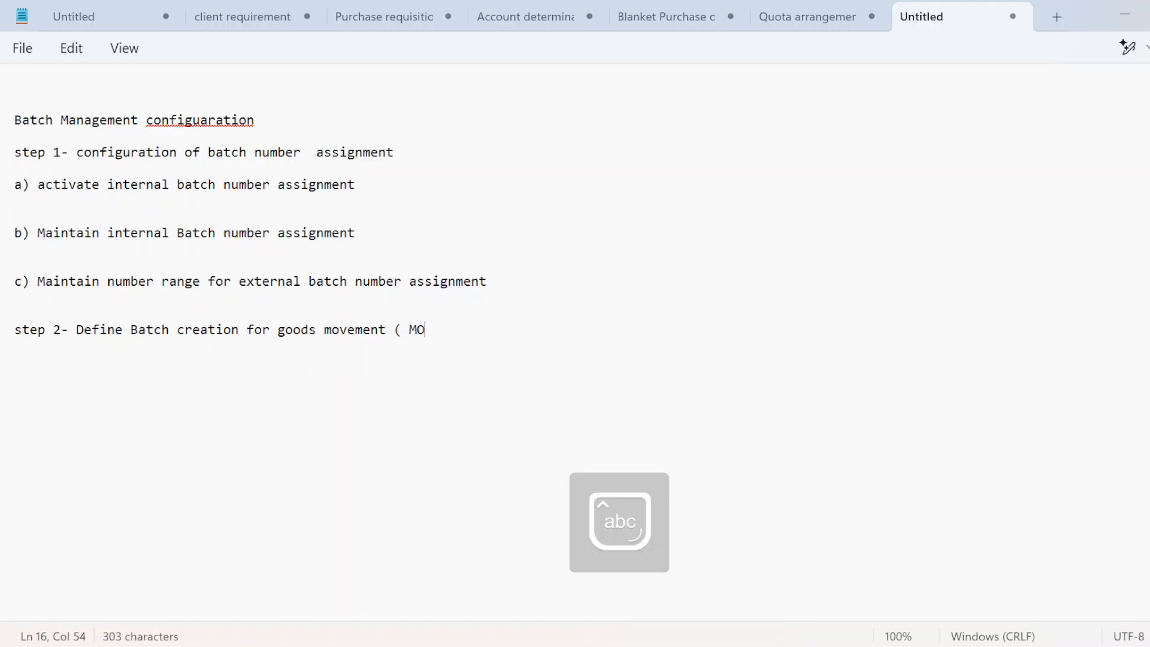
type("ve")
key("BackSpace")
key("BackSpace")
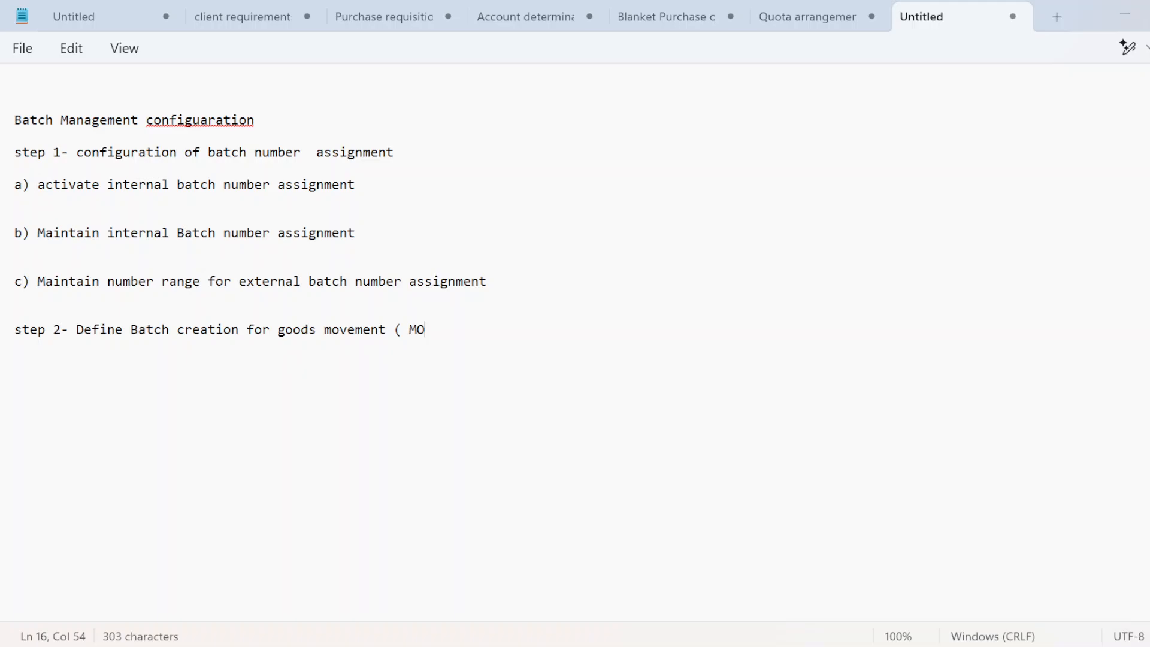
type("v")
key("BackSpace")
key("Caps_Lock")
key("BackSpace")
type("OVE")
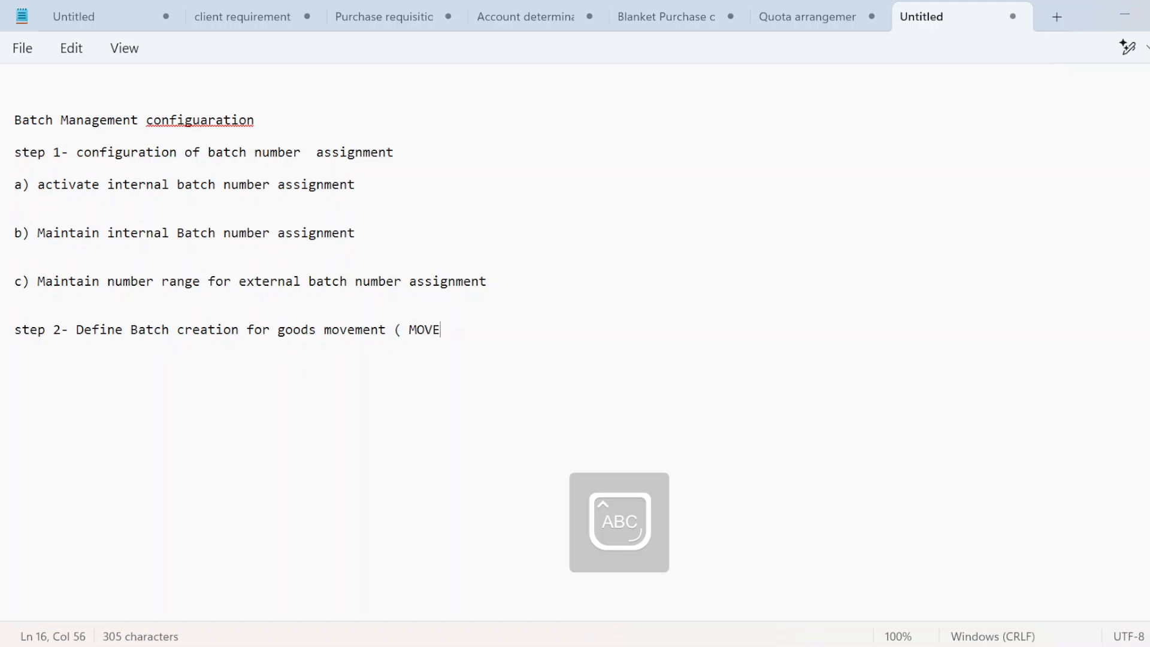
type("M")
key("BackSpace")
key("BackSpace")
key("BackSpace")
key("Caps_Lock")
key("BackSpace")
type("ovement t")
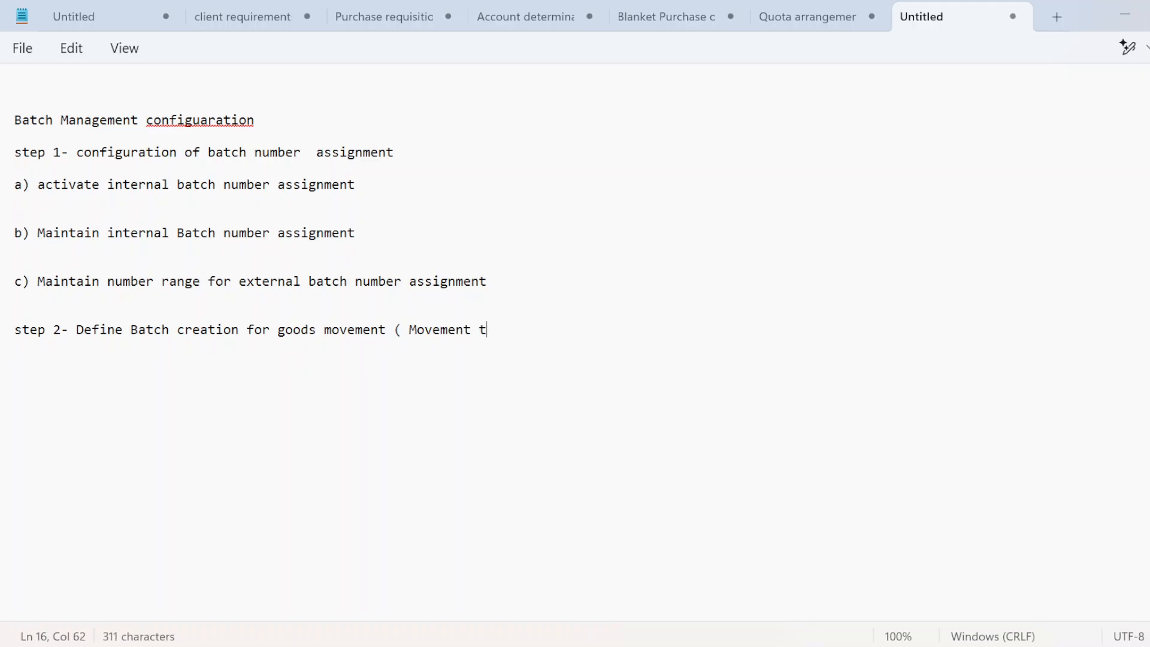
type("ypes )")
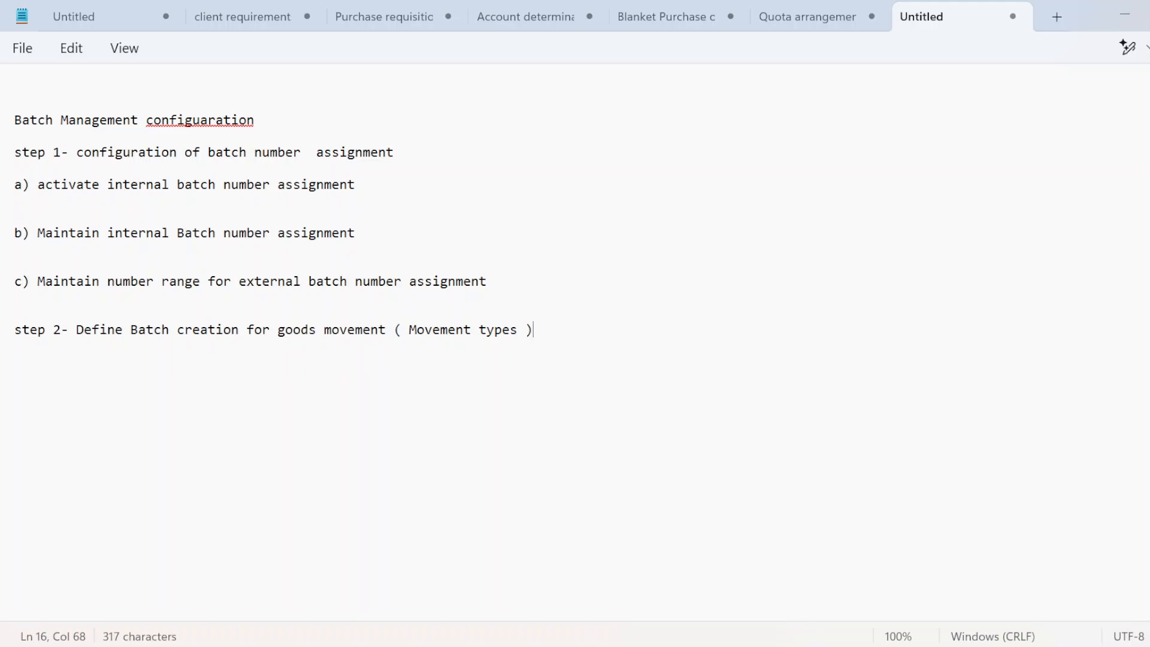
key("Return")
key("Return")
key("alt+Tab")
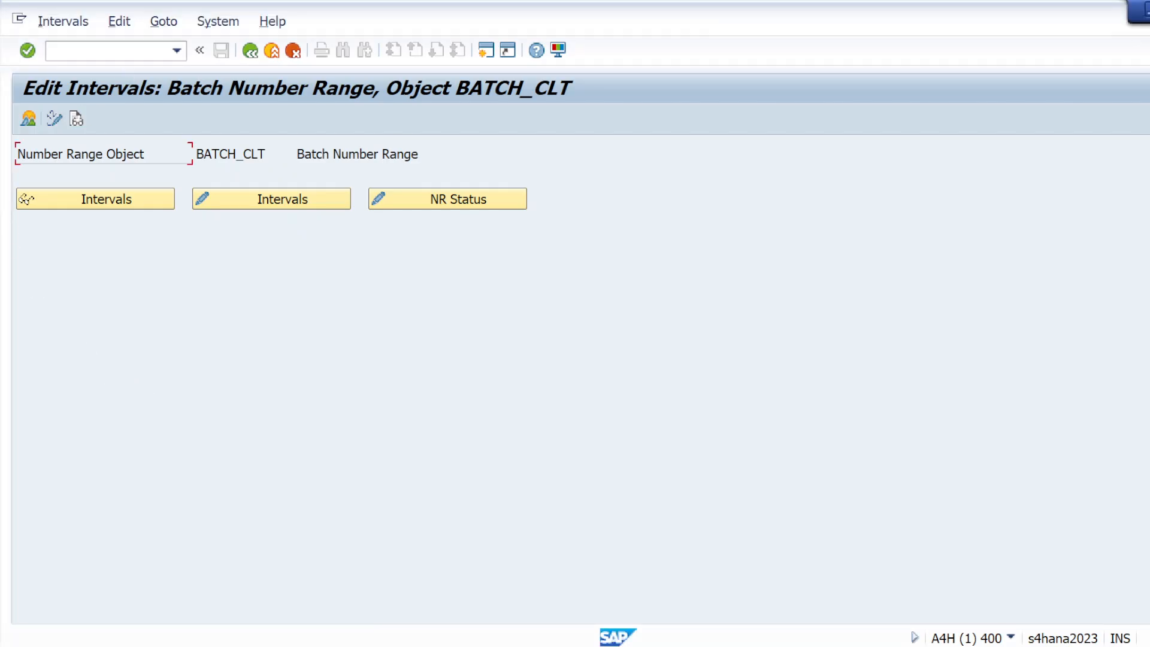
Step: Return to the IMG tree, collapse Batch Number Assignment and expand Creation of New Batches
left_click(107, 51)
left_click(254, 55)
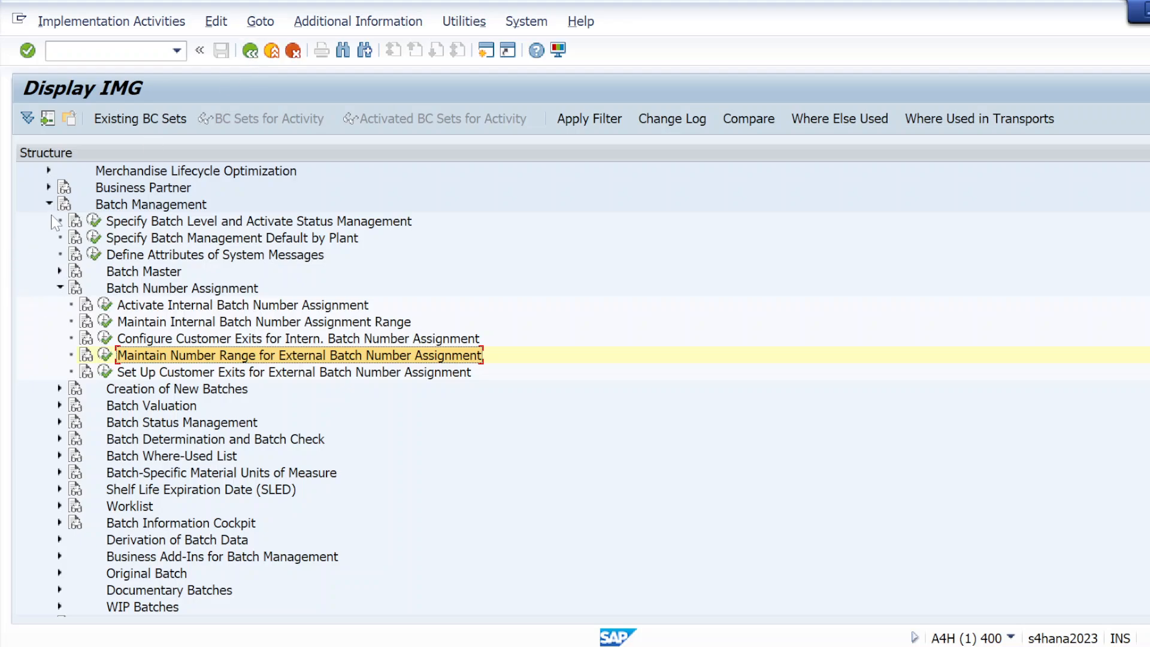
left_click(59, 288)
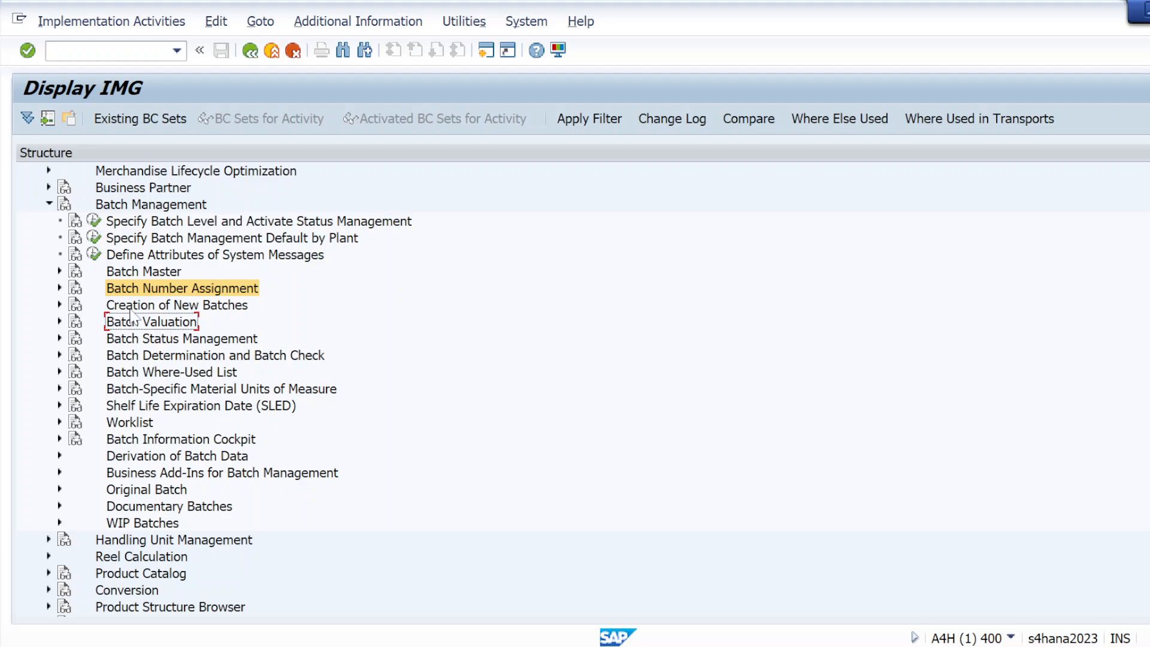
left_click(60, 306)
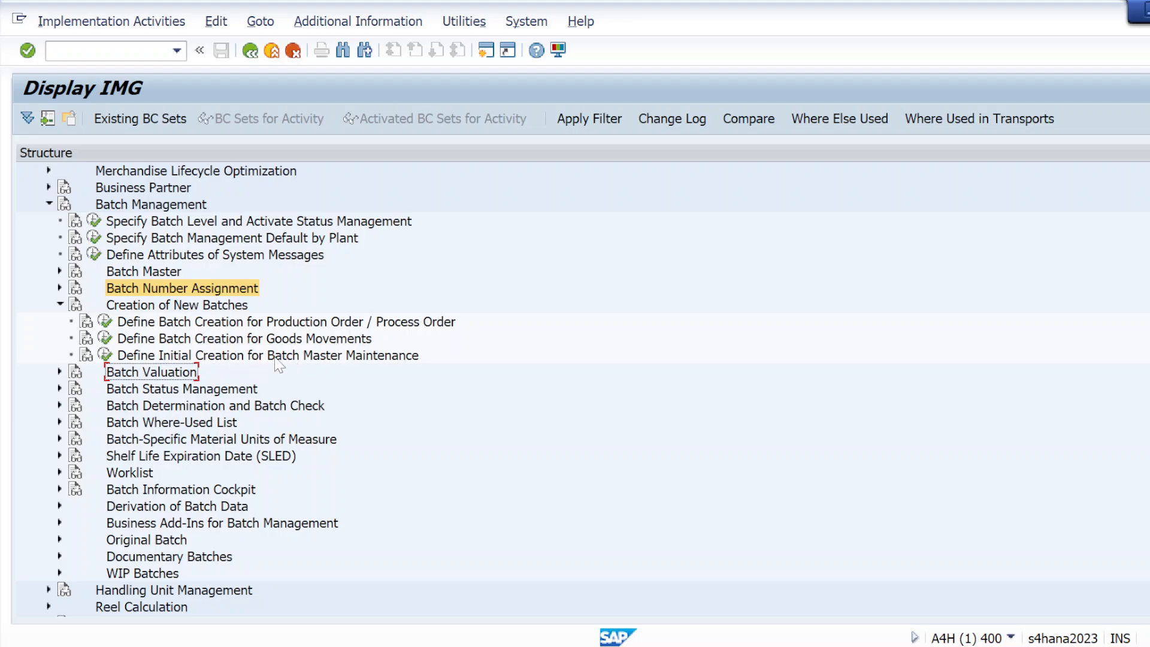
Step: In Define Batch Creation for Goods Movements, review movement type 101's New Batch options without changing them
left_click(106, 337)
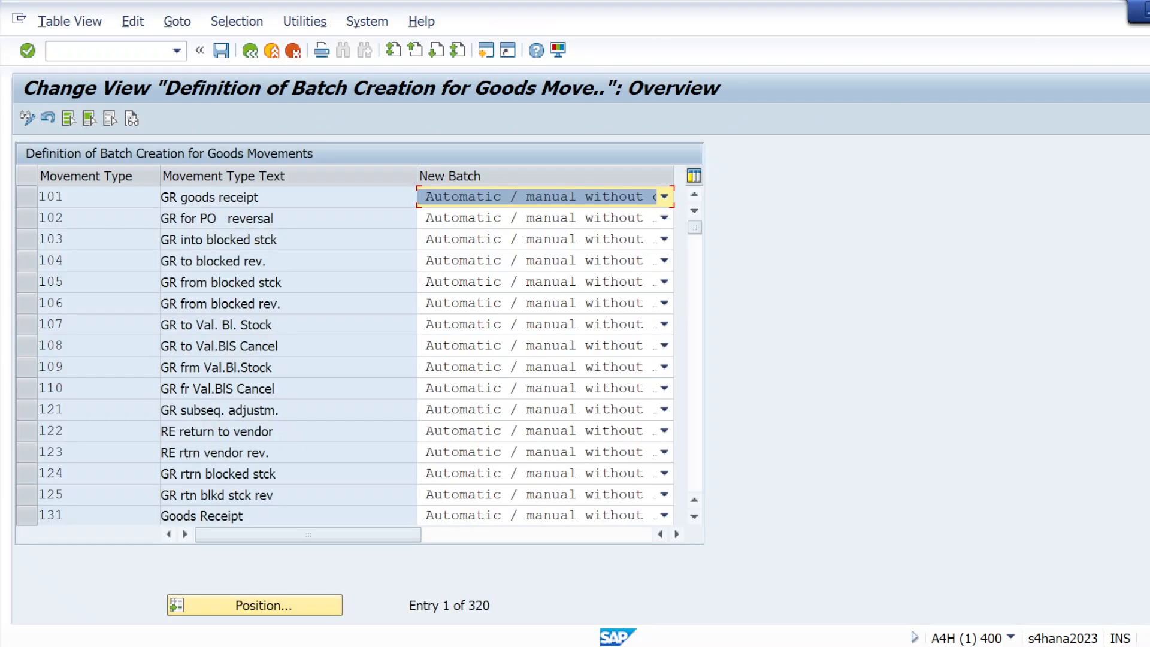
left_click(26, 199)
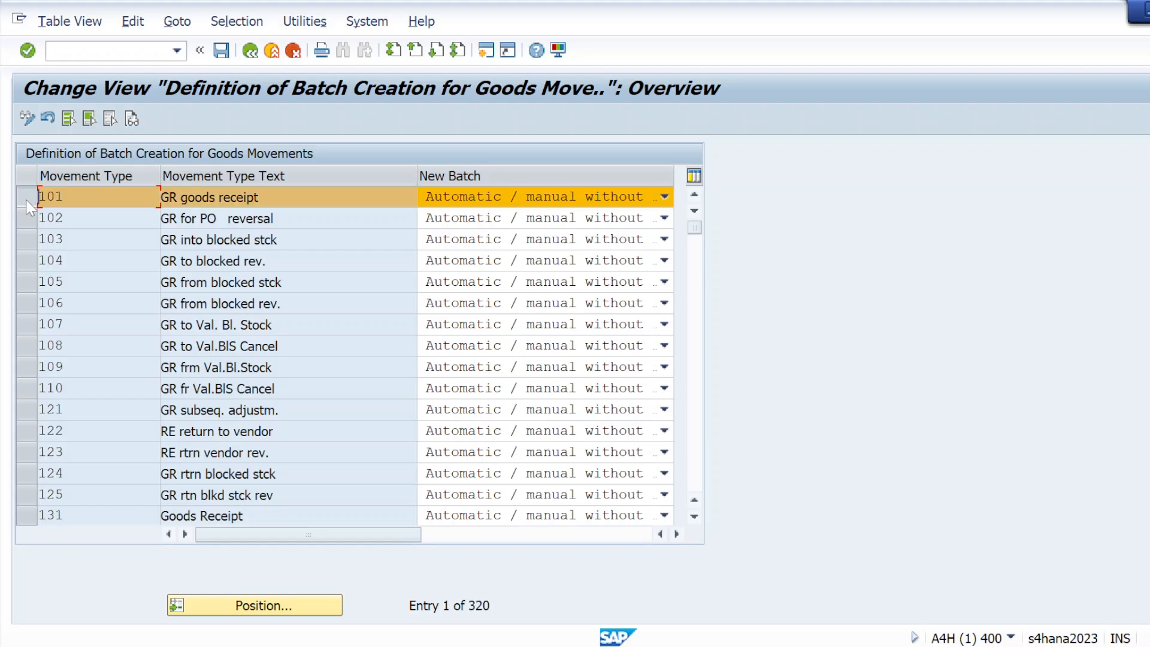
left_click(664, 198)
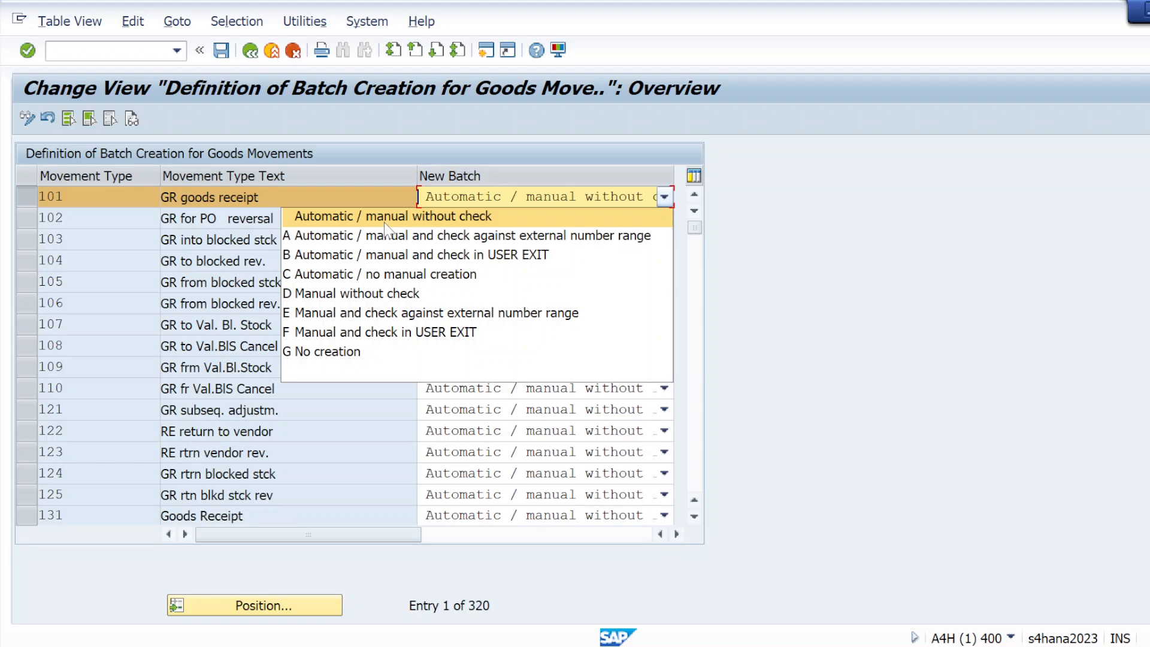
left_click(771, 260)
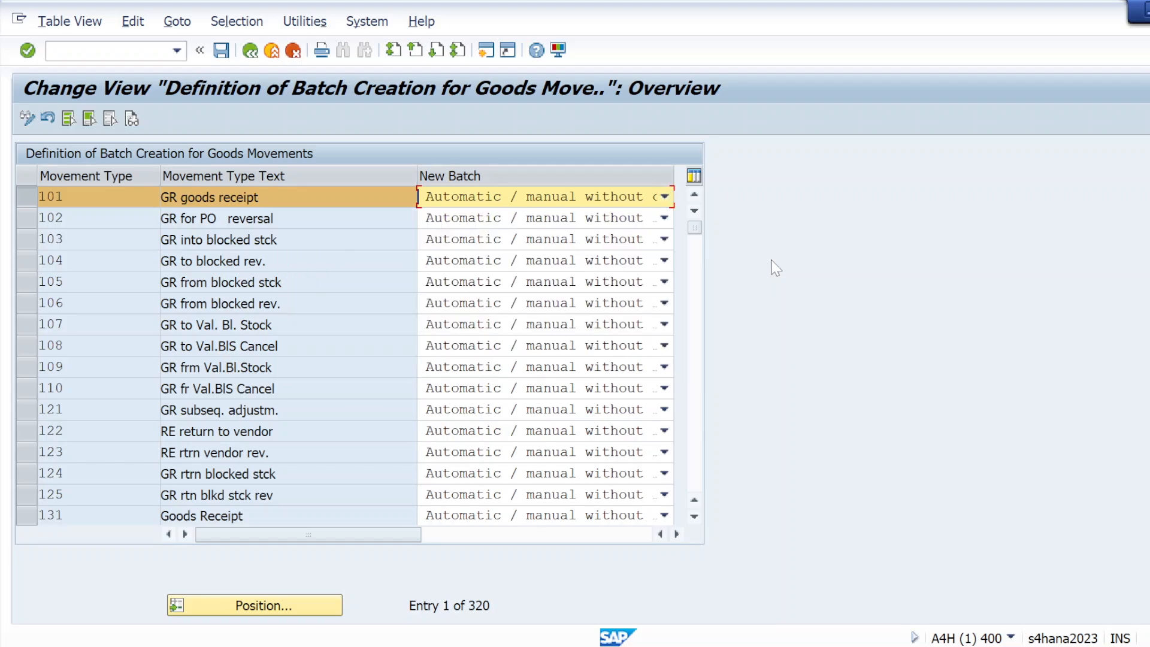
left_click(665, 197)
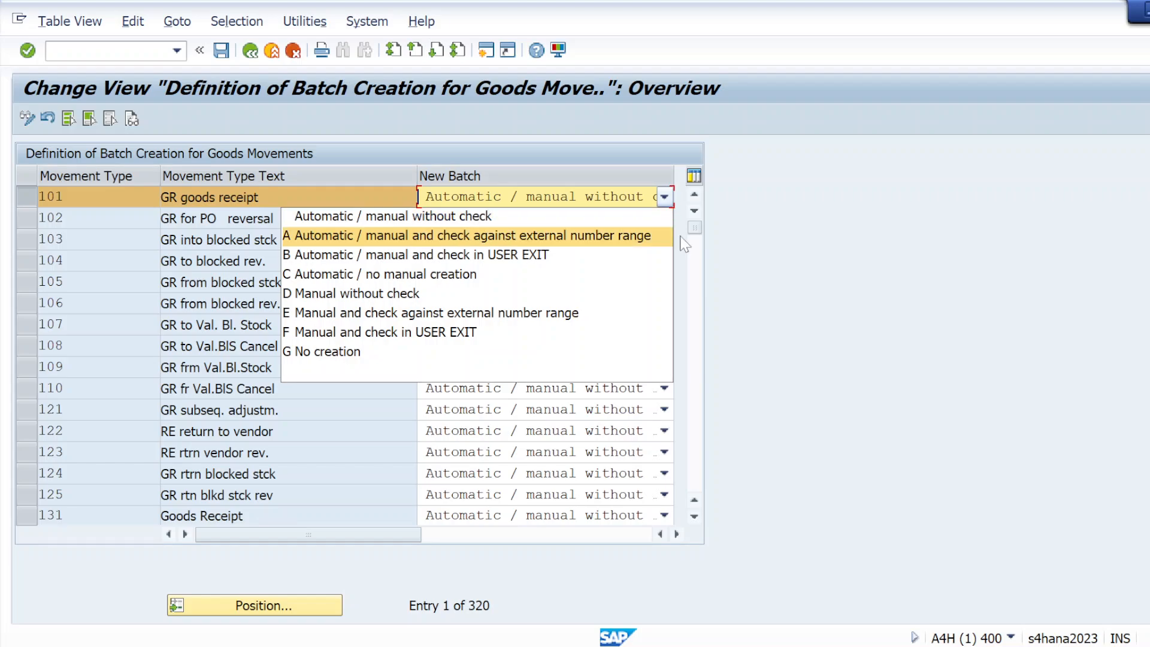
left_click(838, 267)
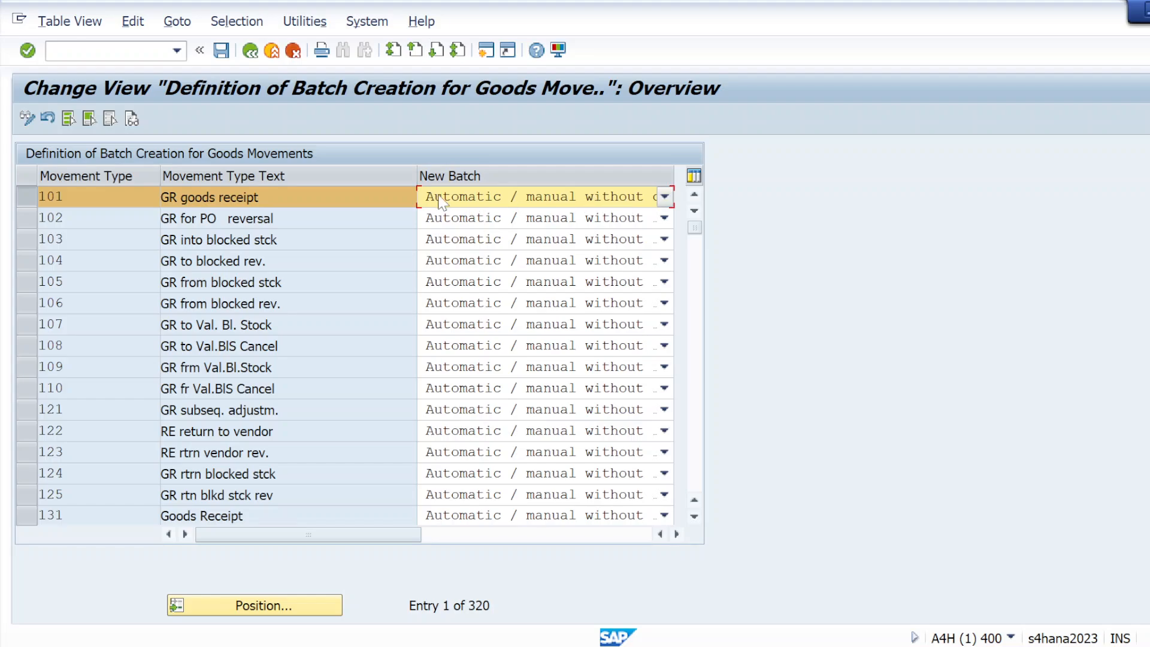
Step: Save the goods movement batch settings and open Define Initial Creation for Batch Master Maintenance
left_click(27, 51)
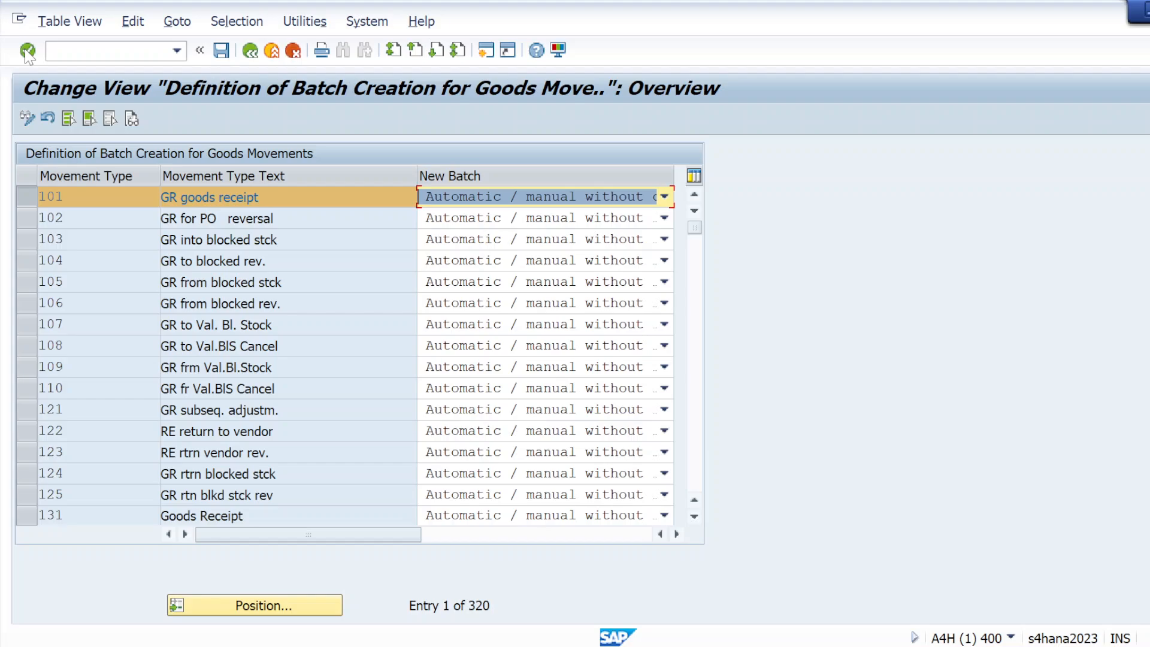
left_click(231, 55)
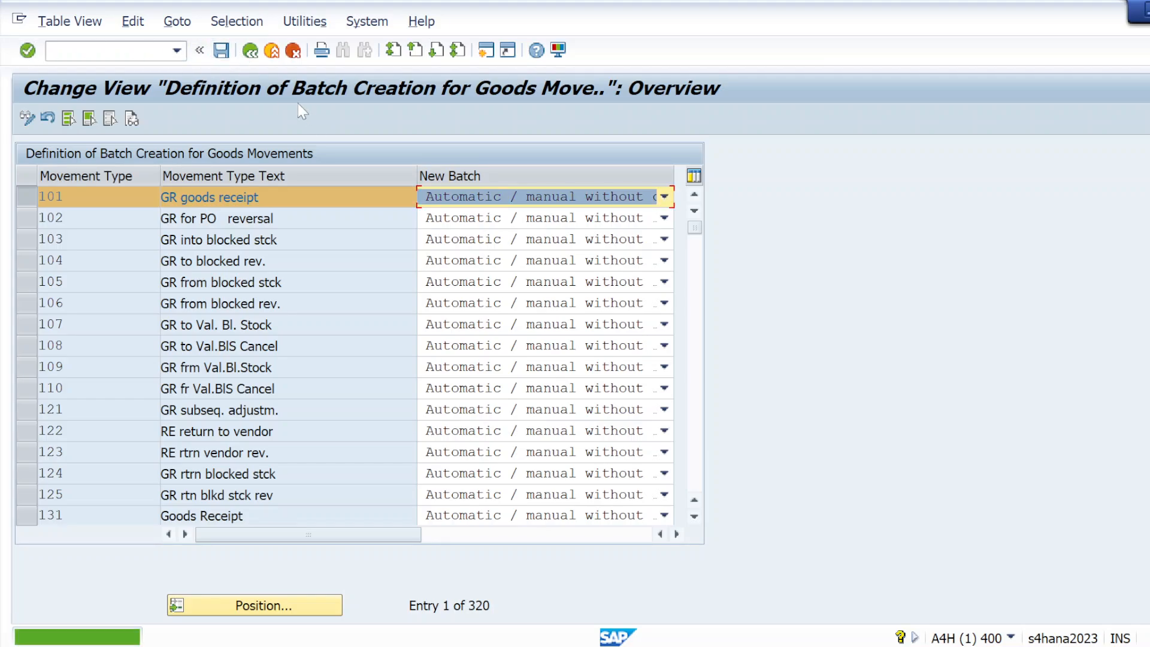
left_click(251, 52)
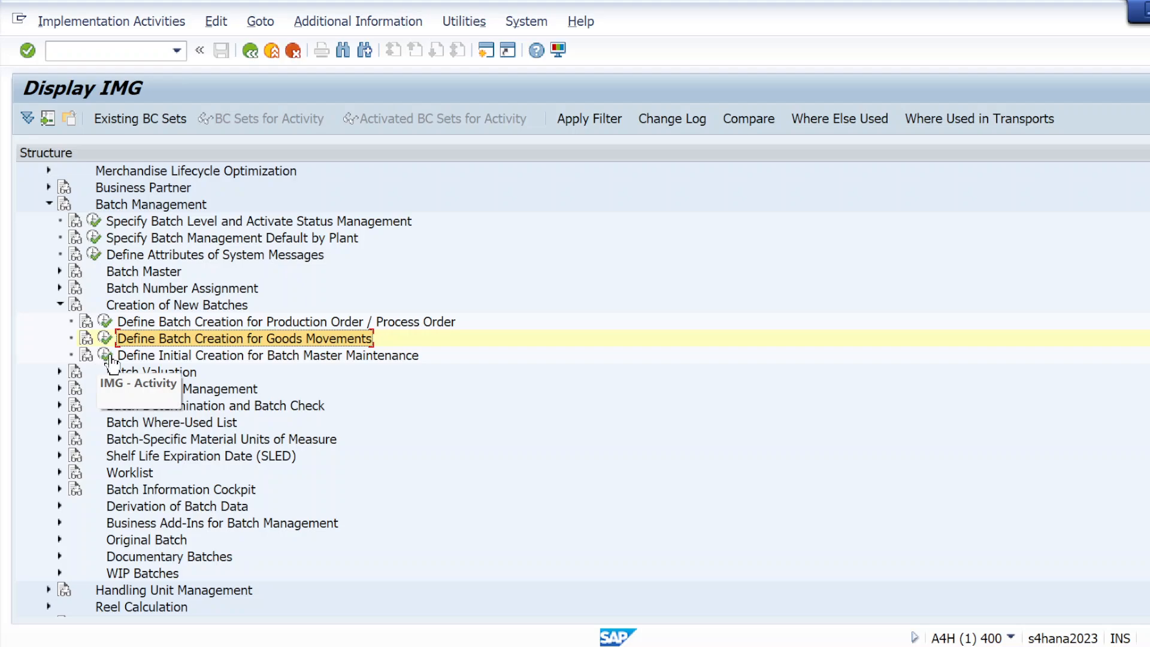
left_click(108, 357)
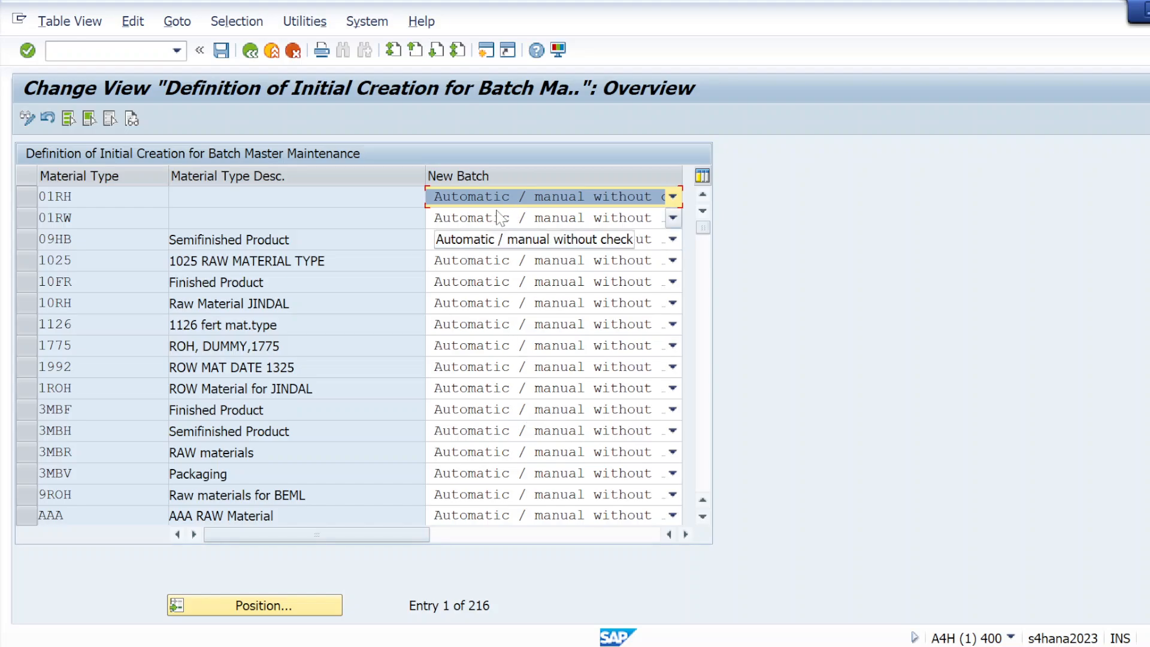
Step: Review 01RH's New Batch options, leave it on Automatic / manual without check, and go back
left_click(673, 198)
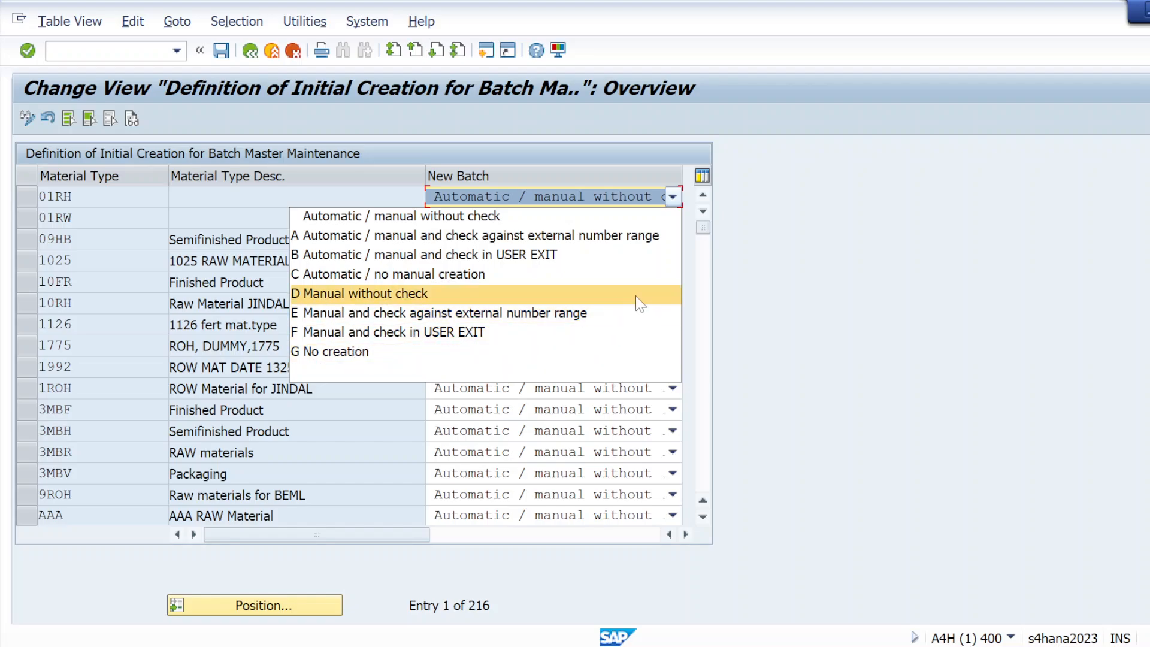
left_click(786, 314)
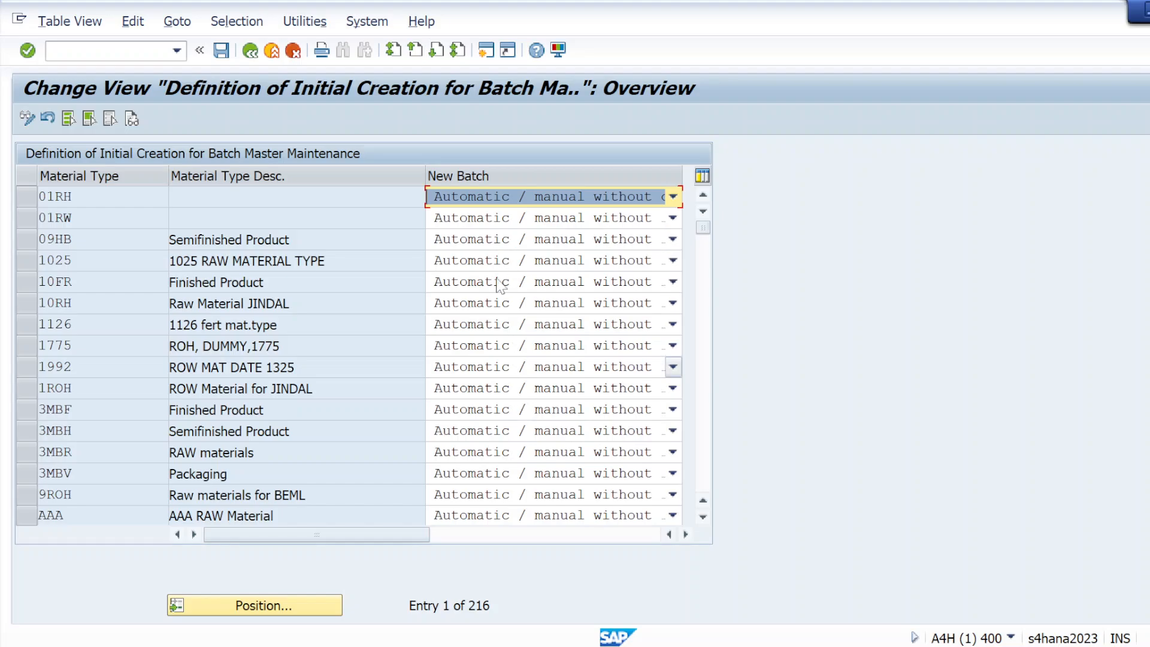
left_click(251, 51)
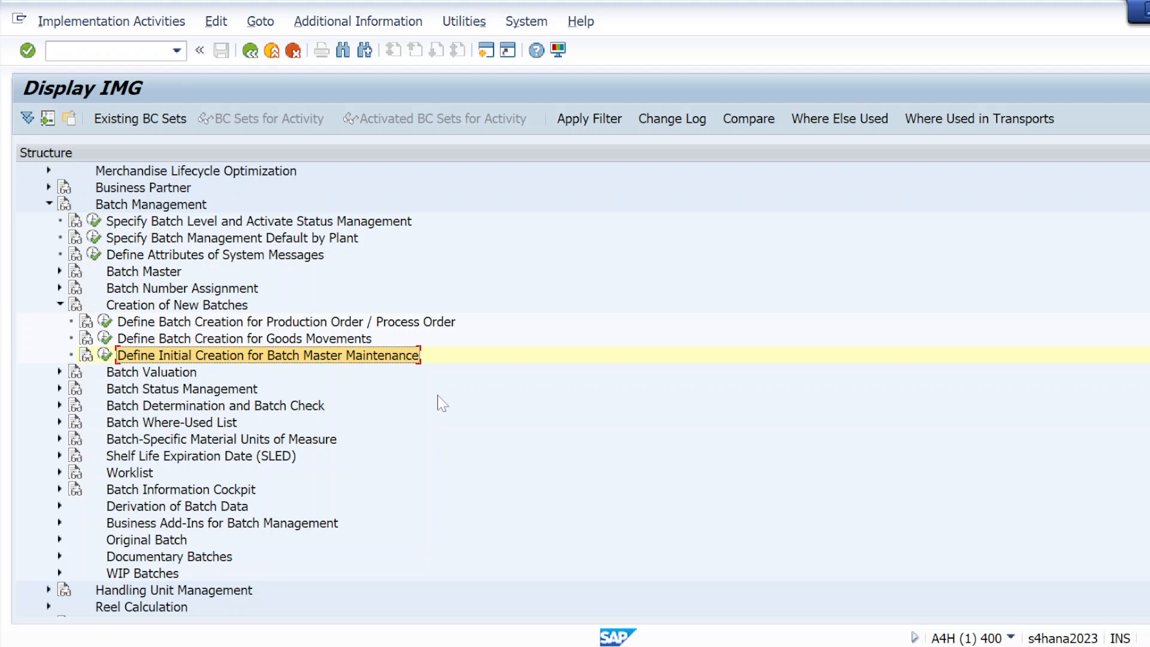
Step: Type a new note line 'Step 3- Classification of Batch Managment'
key("alt+Tab")
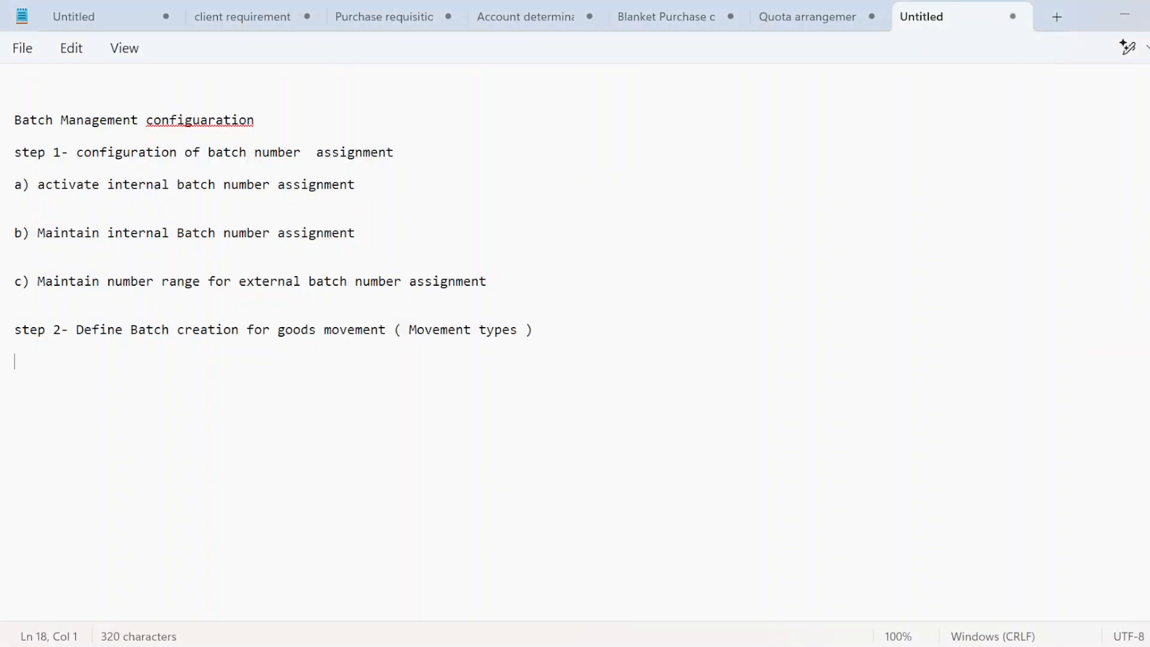
key("Return")
type("j")
key("BackSpace")
key("Caps_Lock")
type("S")
key("Caps_Lock")
type("tep ")
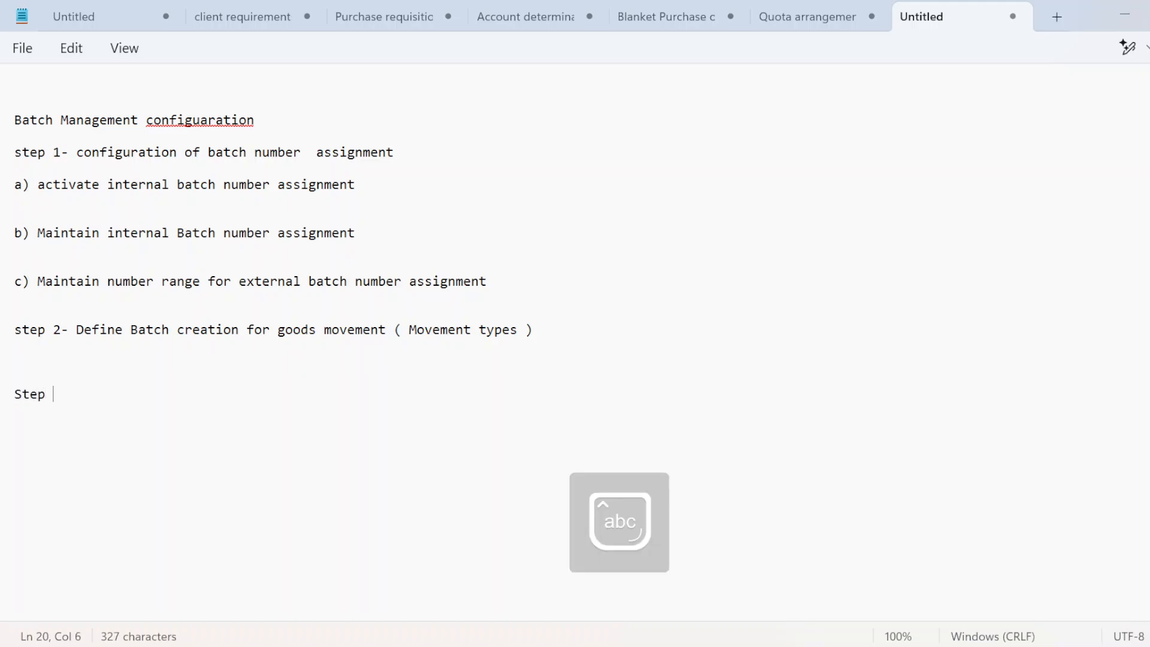
type("3-")
key("Caps_Lock")
type("C")
key("Caps_Lock")
type("la")
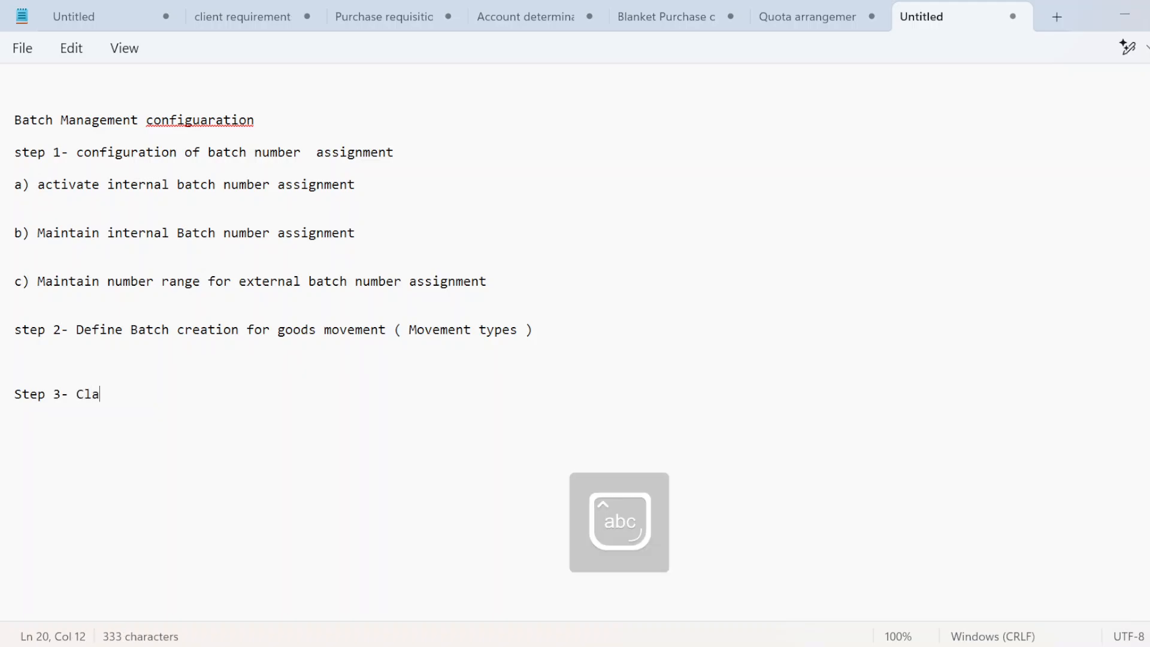
type("ssificati")
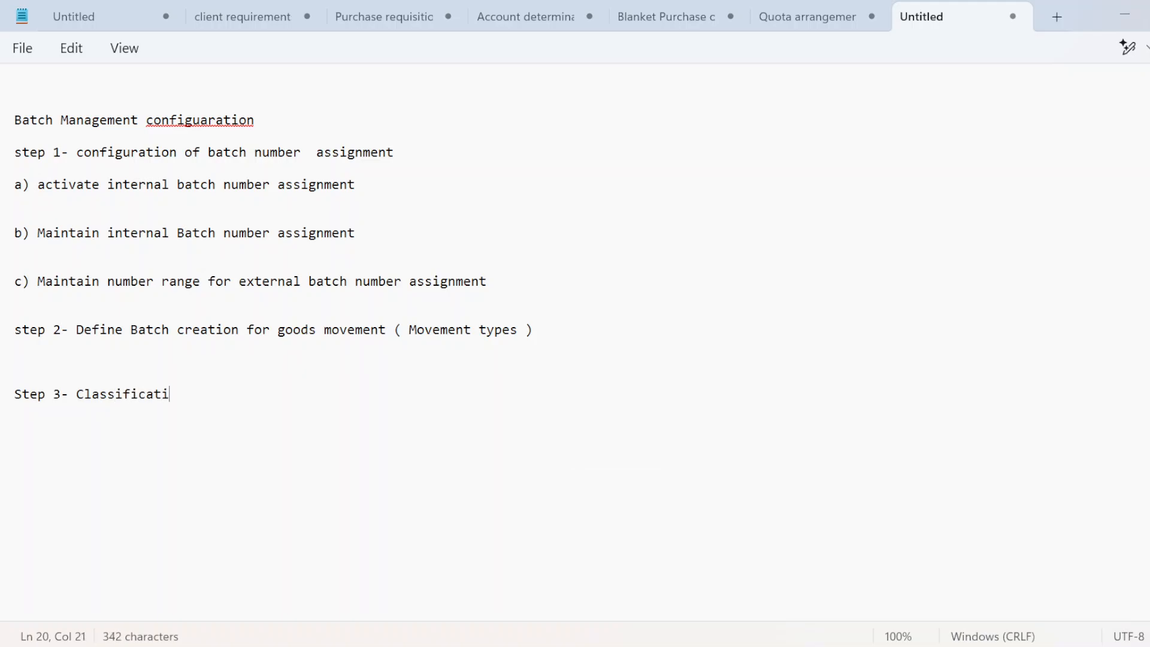
type("on f")
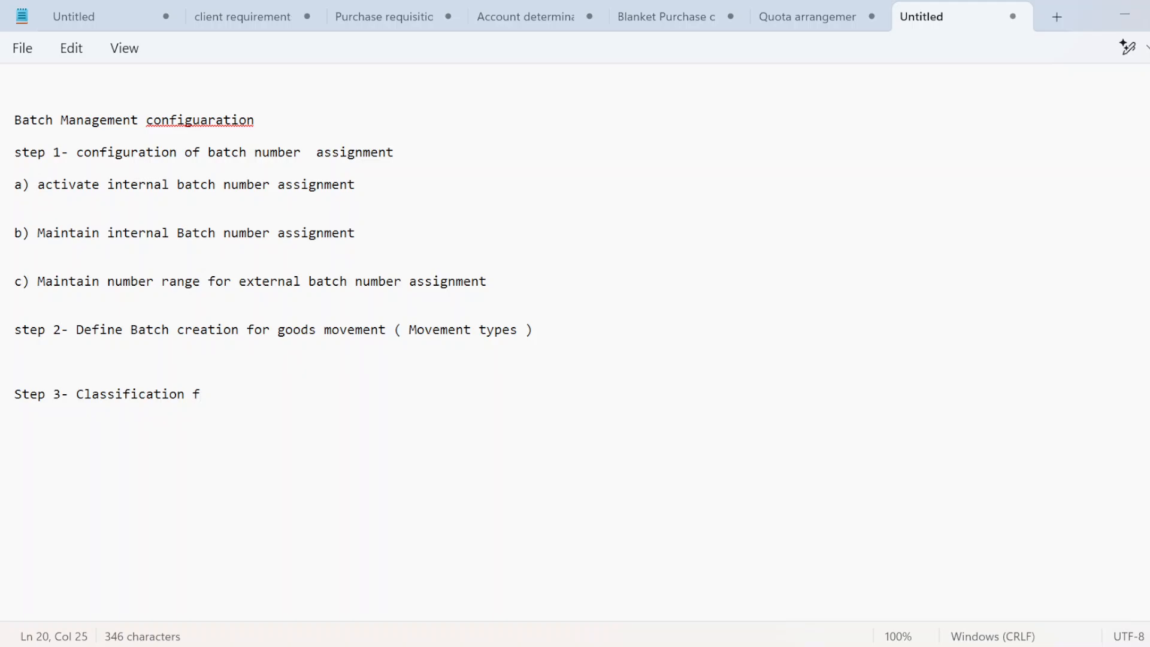
key("BackSpace")
type("of")
key("Caps_Lock")
type("B")
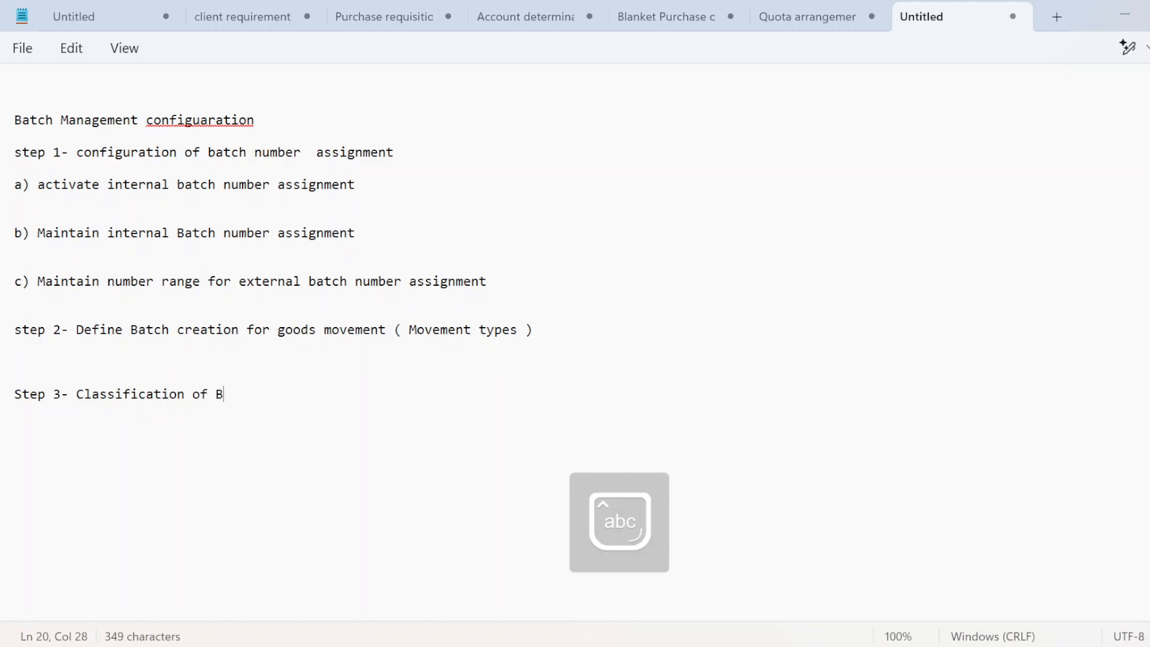
key("Caps_Lock")
type("A")
key("BackSpace")
key("Caps_Lock")
type("atch Managment")
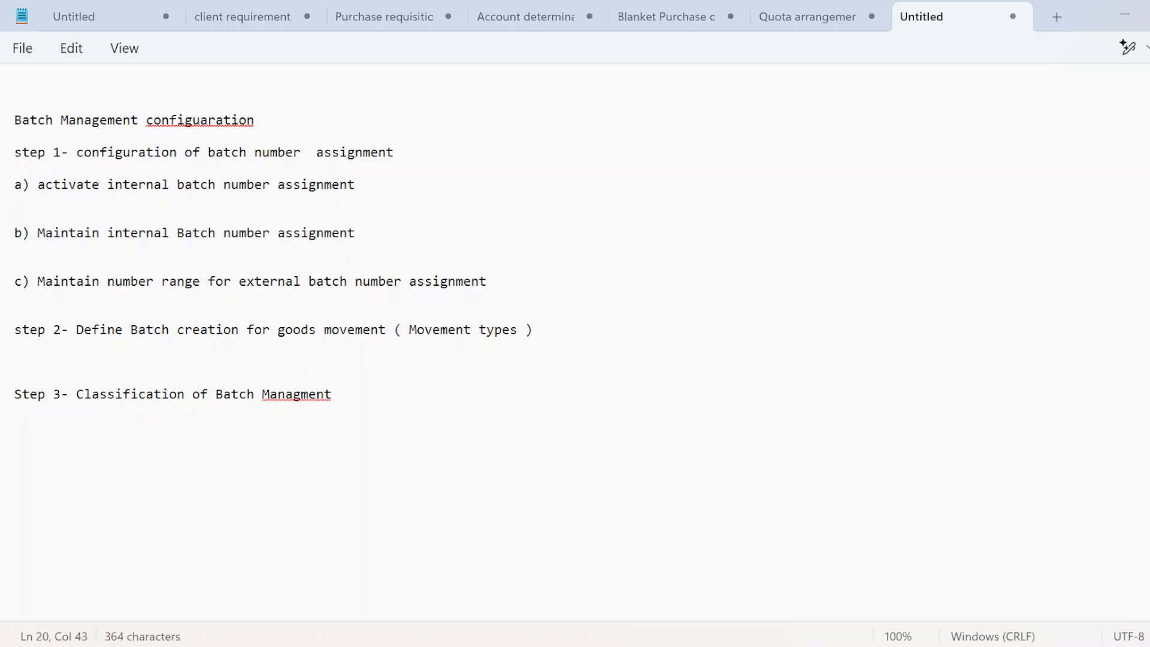
Step: Correct 'Managment' to 'Management' and end the Step 3 line with a period
left_click(293, 394)
key("Right")
type("e")
left_click(347, 395)
key("BackSpace")
type(".")
key("Return")
key("Return")
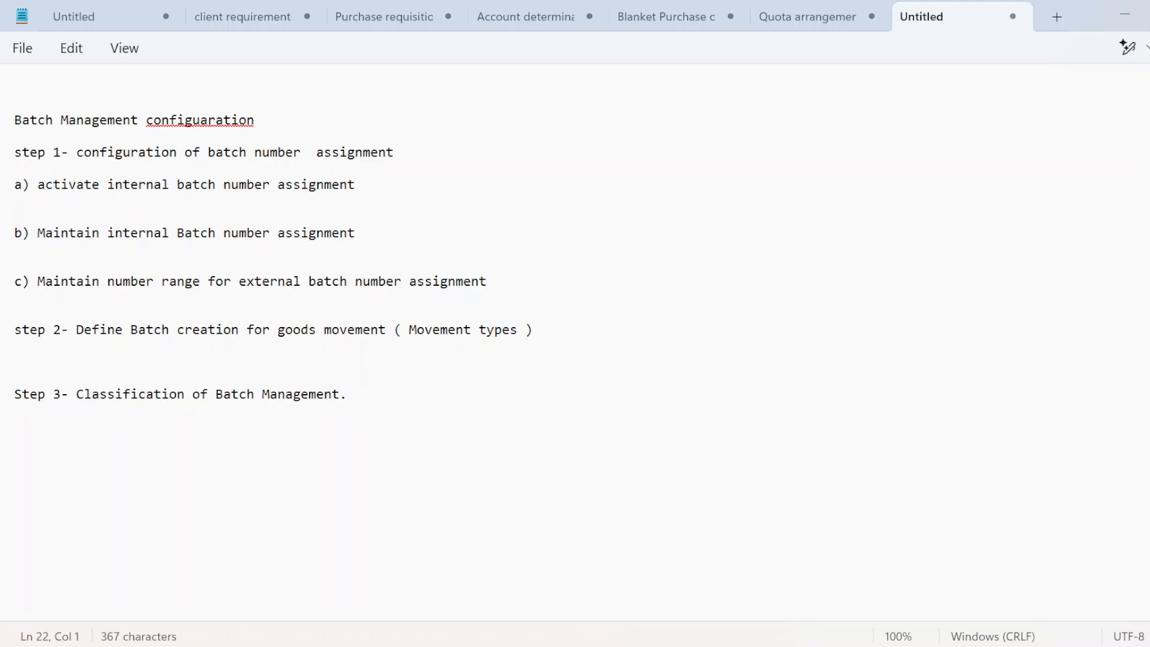
key("alt+Tab")
key("alt+Tab")
key("alt+shift+Tab")
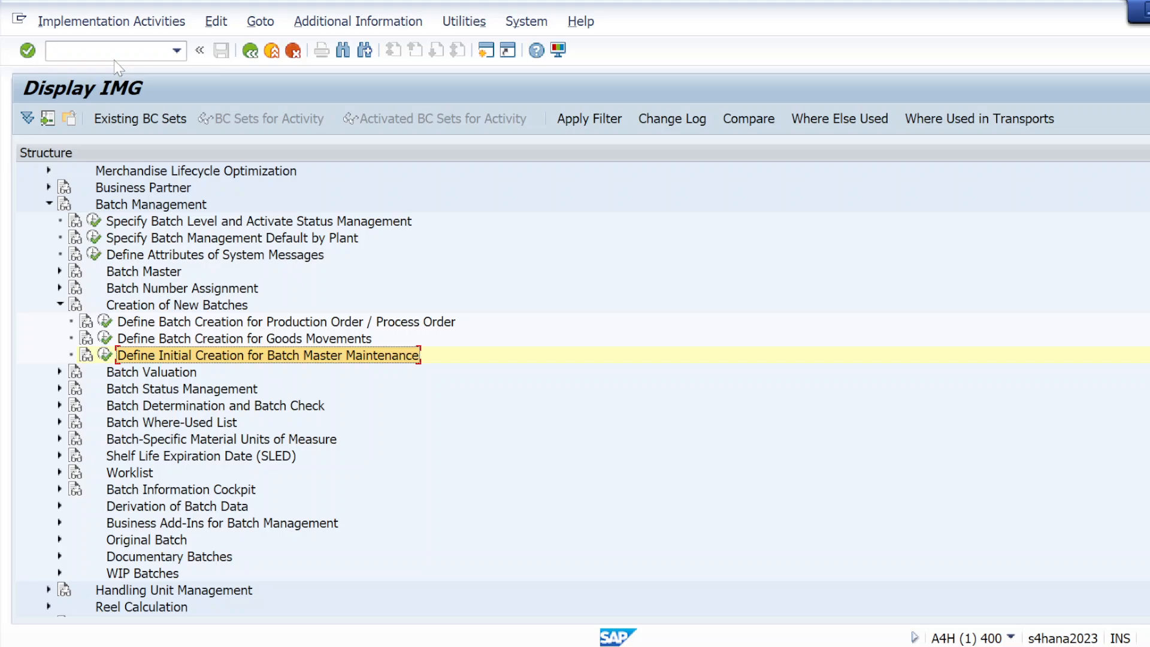
Step: Run /nse12 and choose MCH1 as the database table in the ABAP Dictionary
left_click(115, 52)
type("/n")
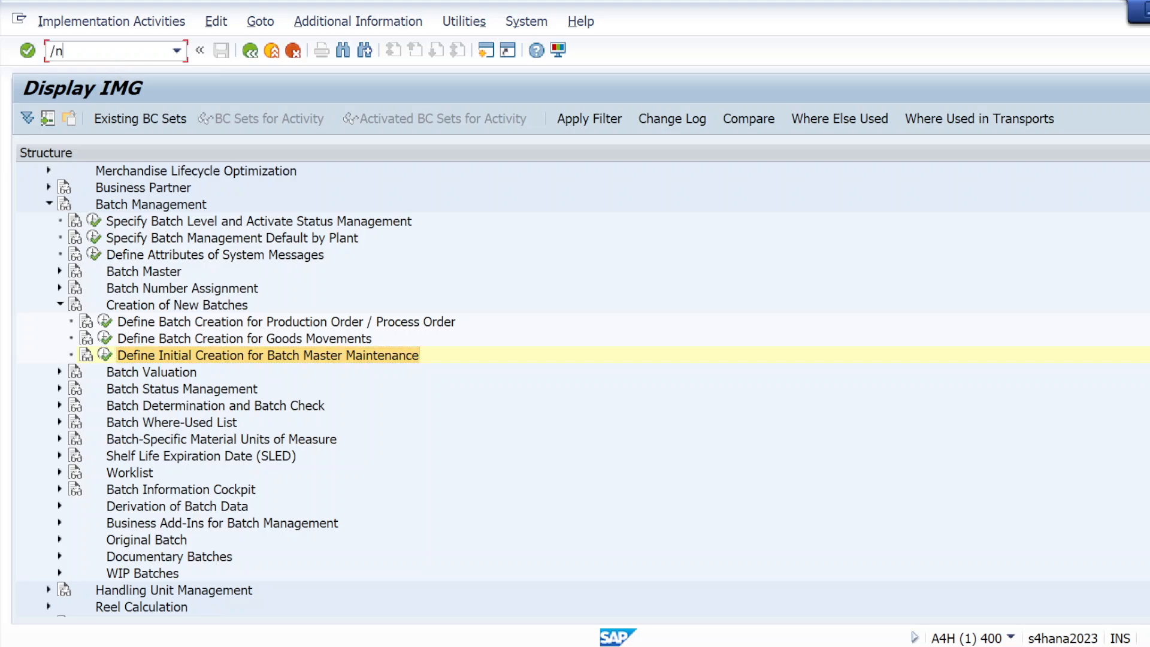
type("se12")
key("Return")
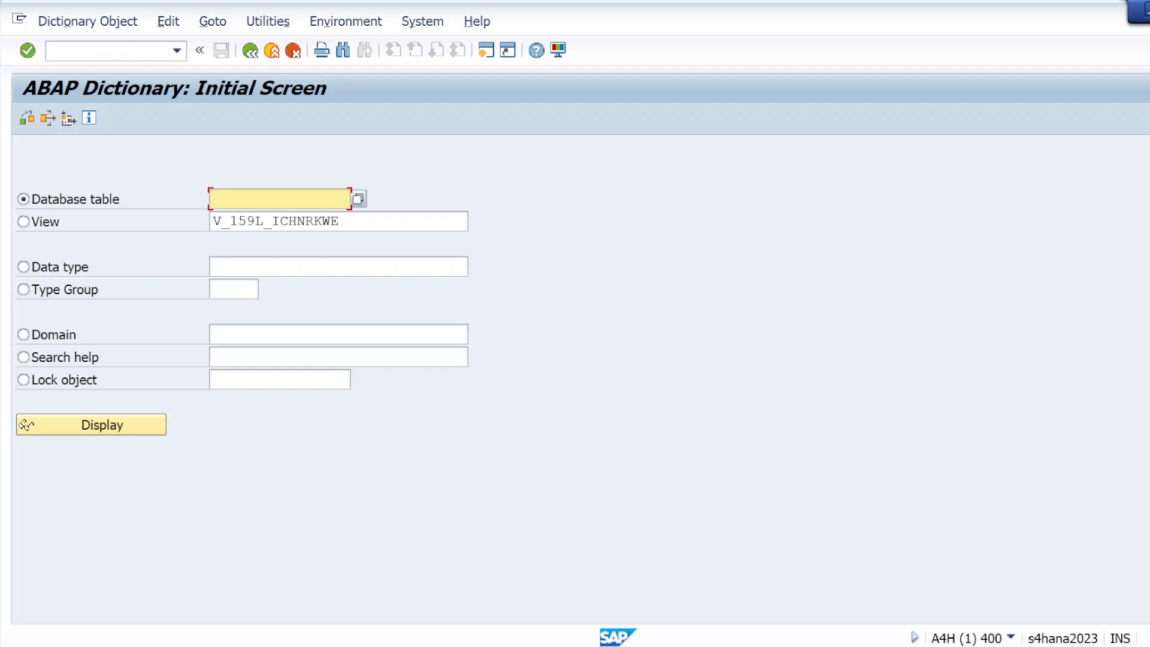
type("mc")
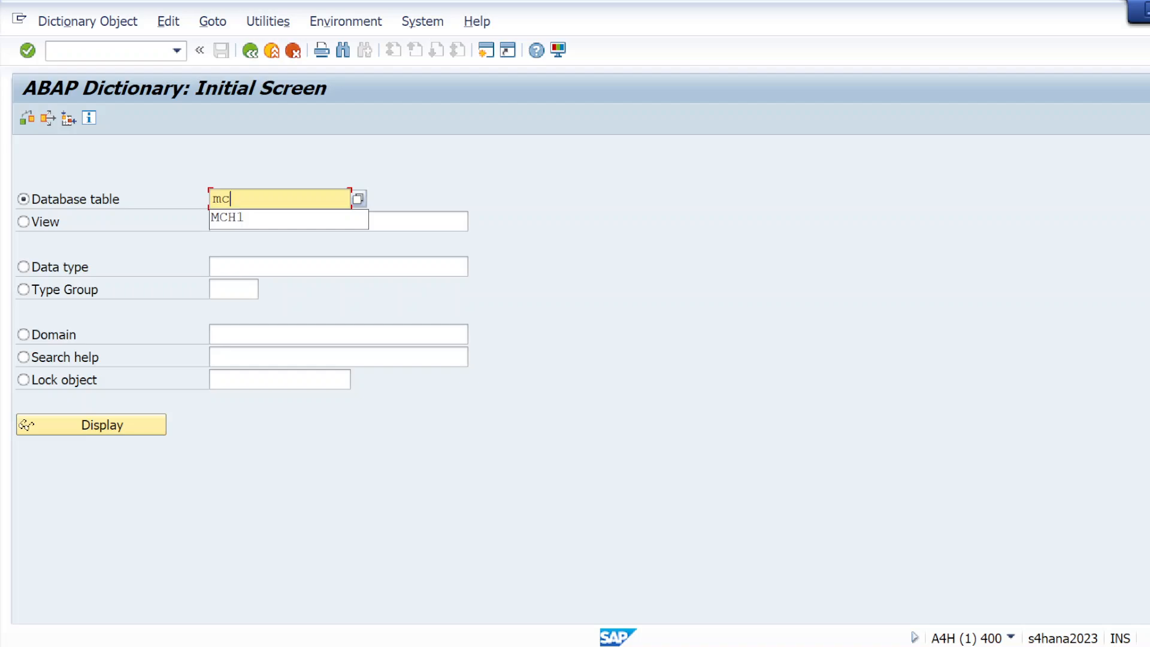
left_click(242, 222)
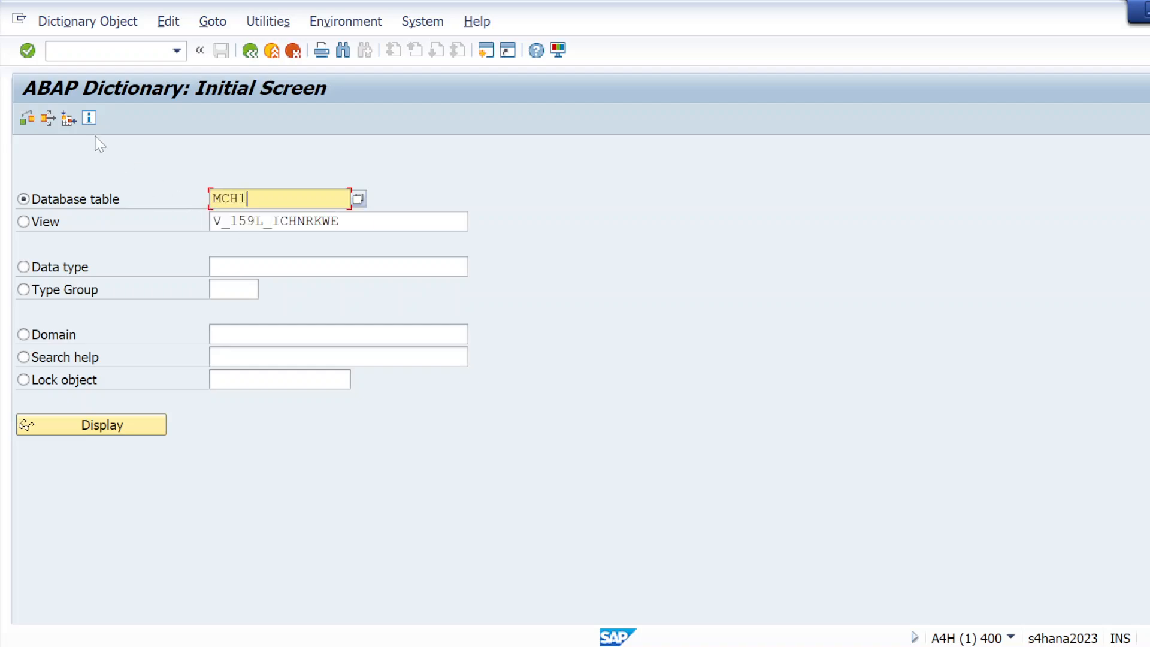
Step: Display table MCH1 (Batches) in SE11 and scroll its fields down to LWEDT, row 14 of 57
left_click(83, 426)
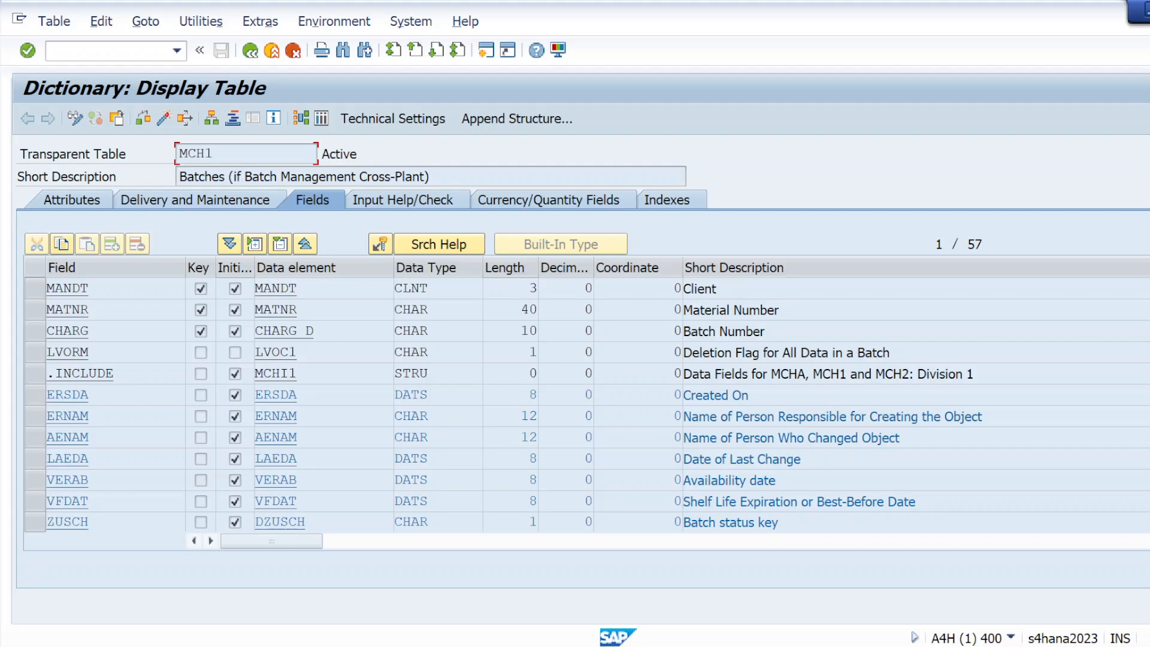
scroll(514, 405, "down", 5)
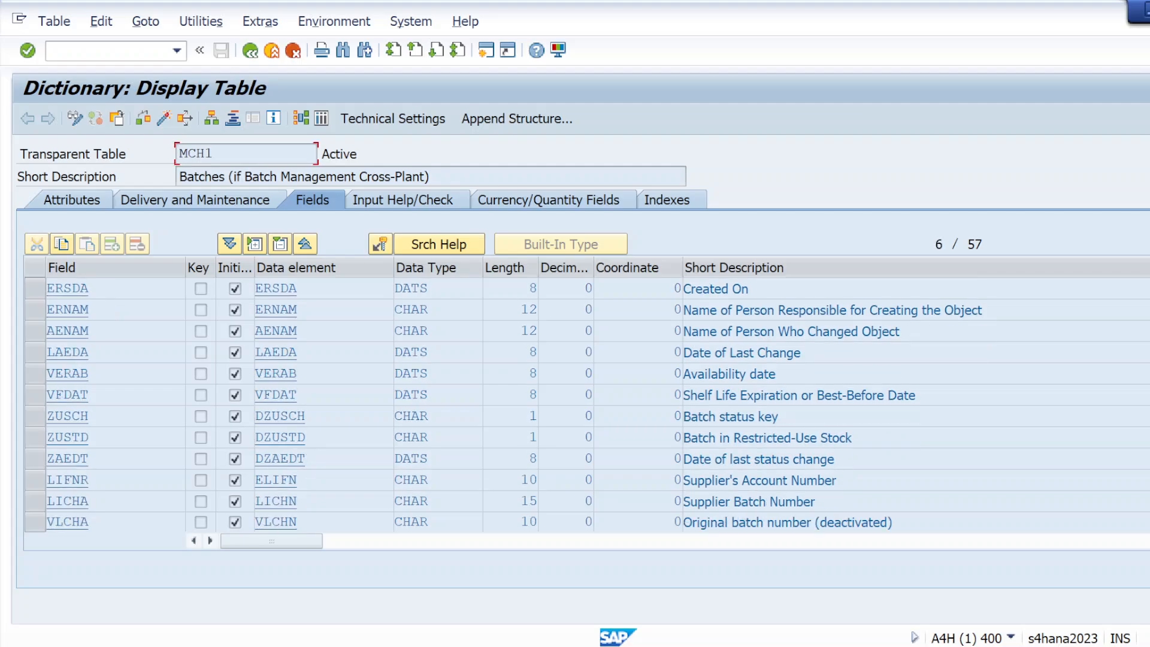
scroll(514, 405, "down", 1)
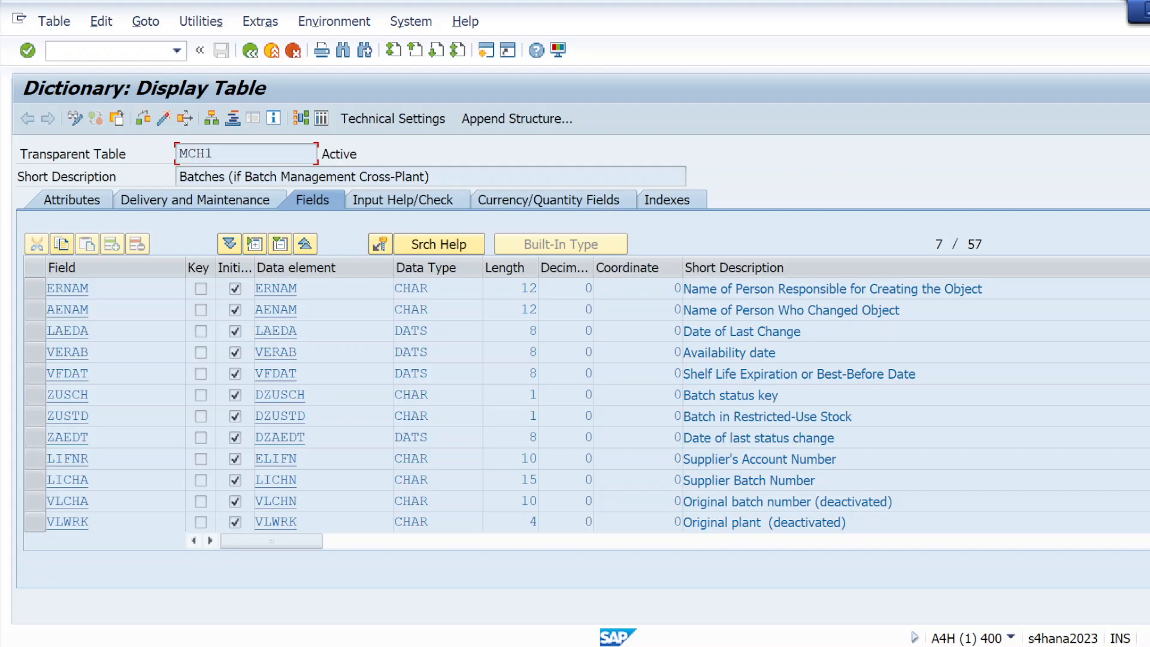
scroll(514, 405, "down", 1)
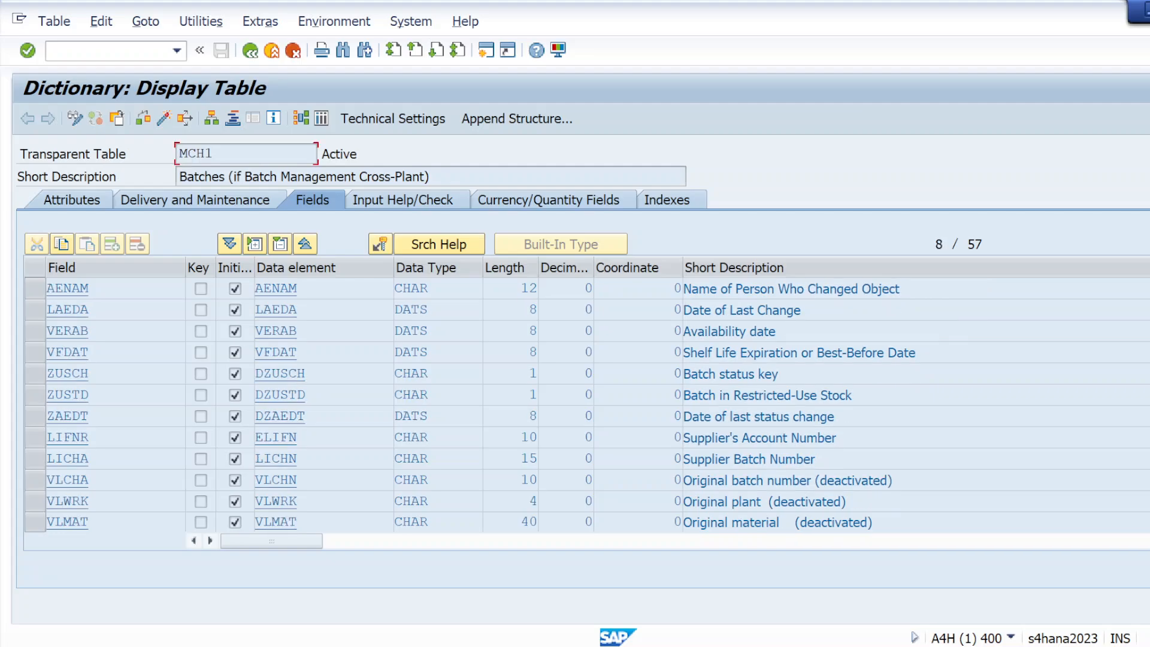
scroll(494, 405, "down", 2)
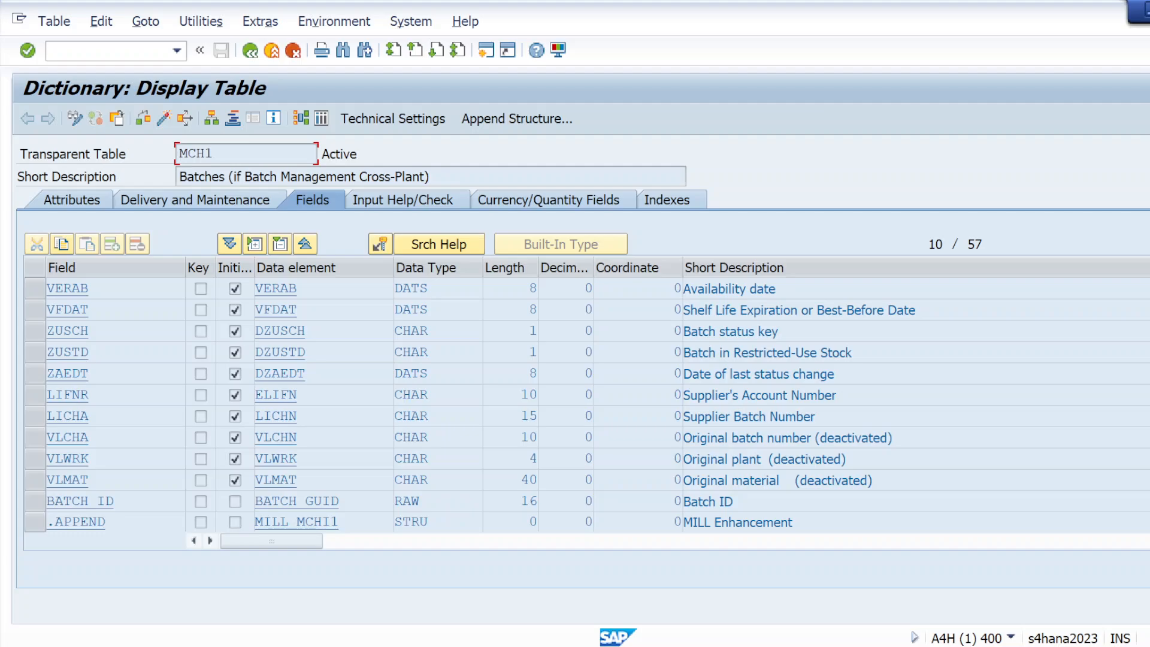
scroll(495, 405, "down", 1)
scroll(495, 404, "down", 2)
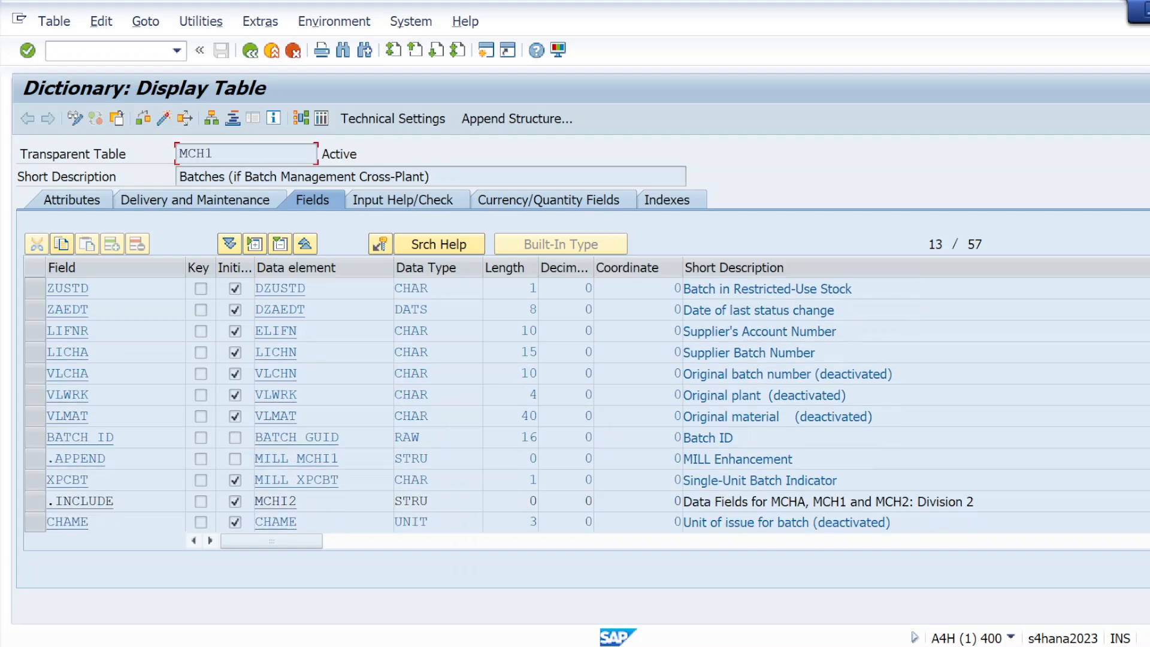
scroll(495, 404, "down", 1)
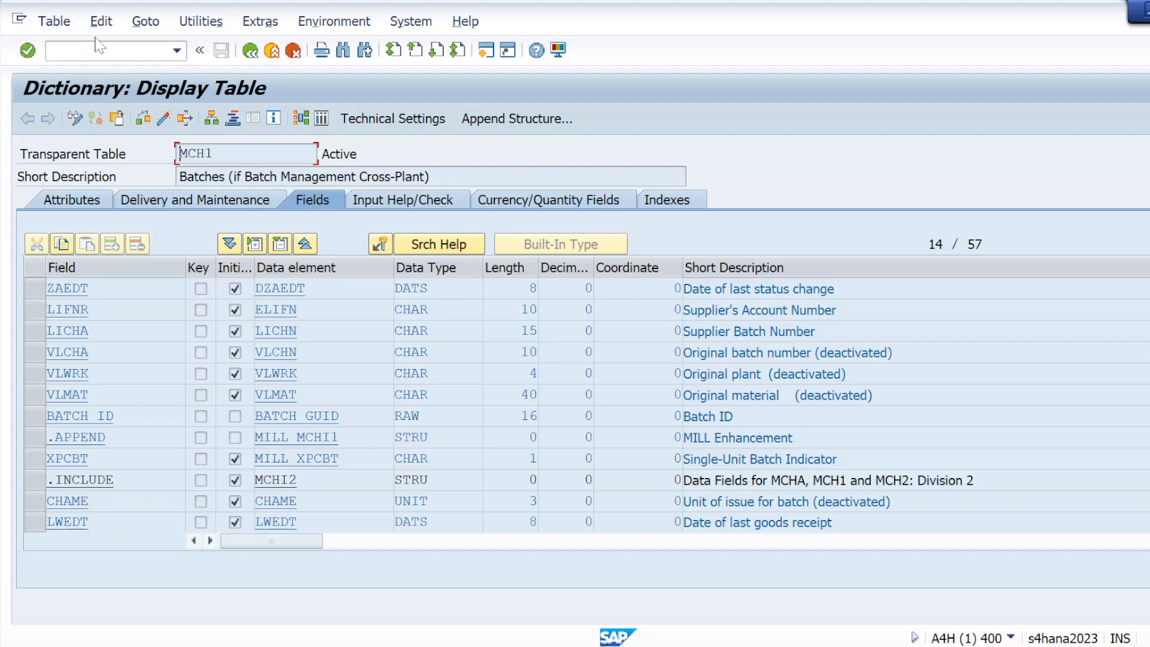
left_click(98, 50)
Step: In the Notepad notes below Step 3, add the heading 'Our requirement -- coconut oil'
key("alt+Tab")
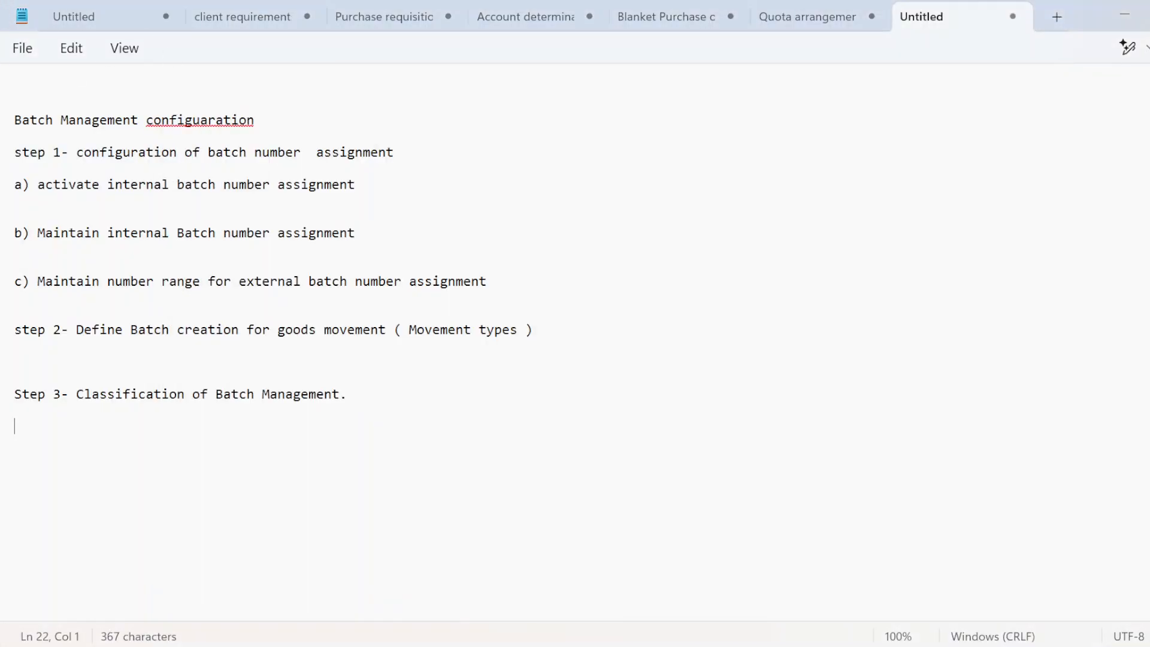
key("Return")
key("Return")
key("Caps_Lock")
type("O")
key("Caps_Lock")
type("ur ")
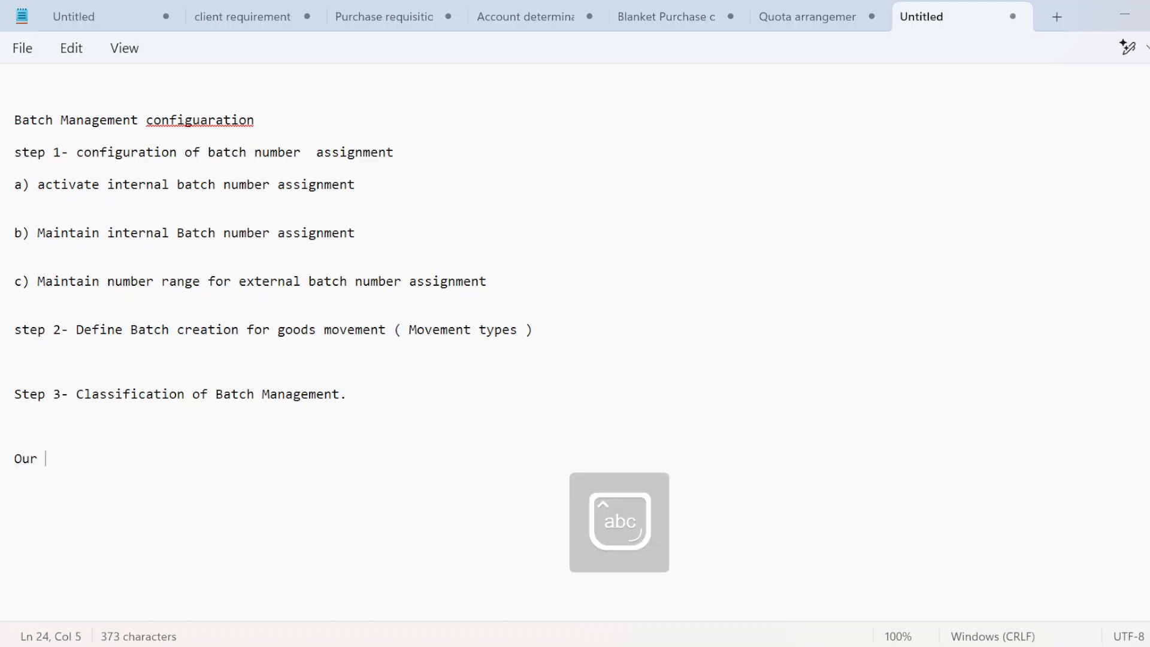
type("require")
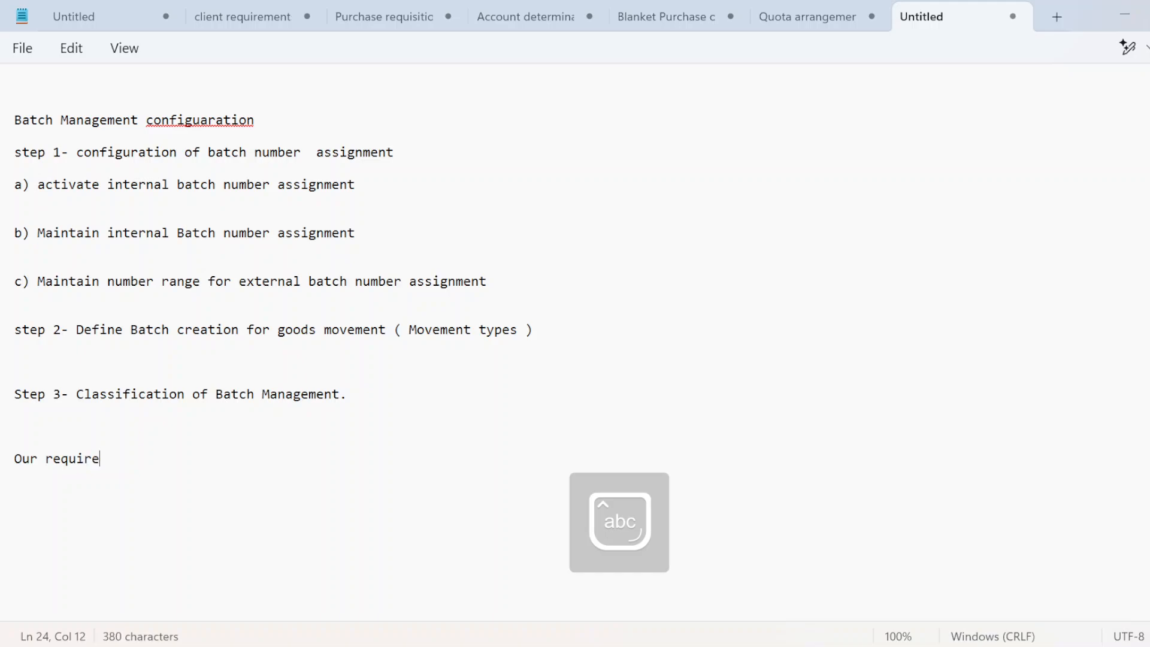
type("ment -- ")
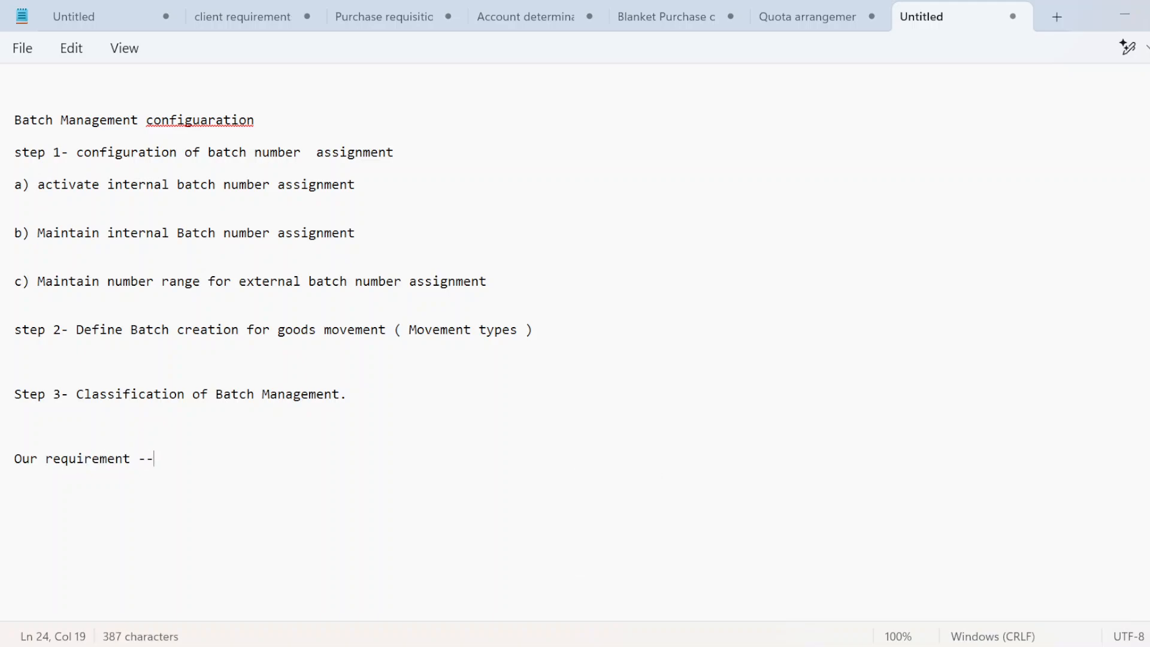
type("cocona")
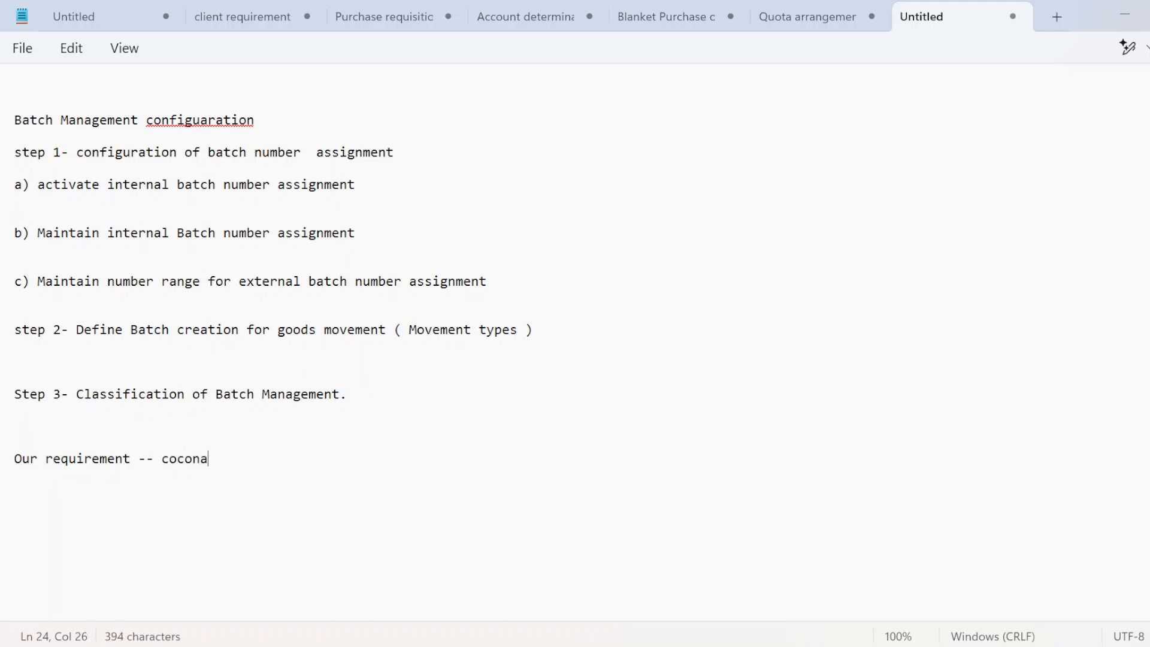
type("t")
key("BackSpace")
key("BackSpace")
key("BackSpace")
type("ut oil")
Step: Add the weight line listing 100ml, 200ml, 500ml and 1000ml
key("Return")
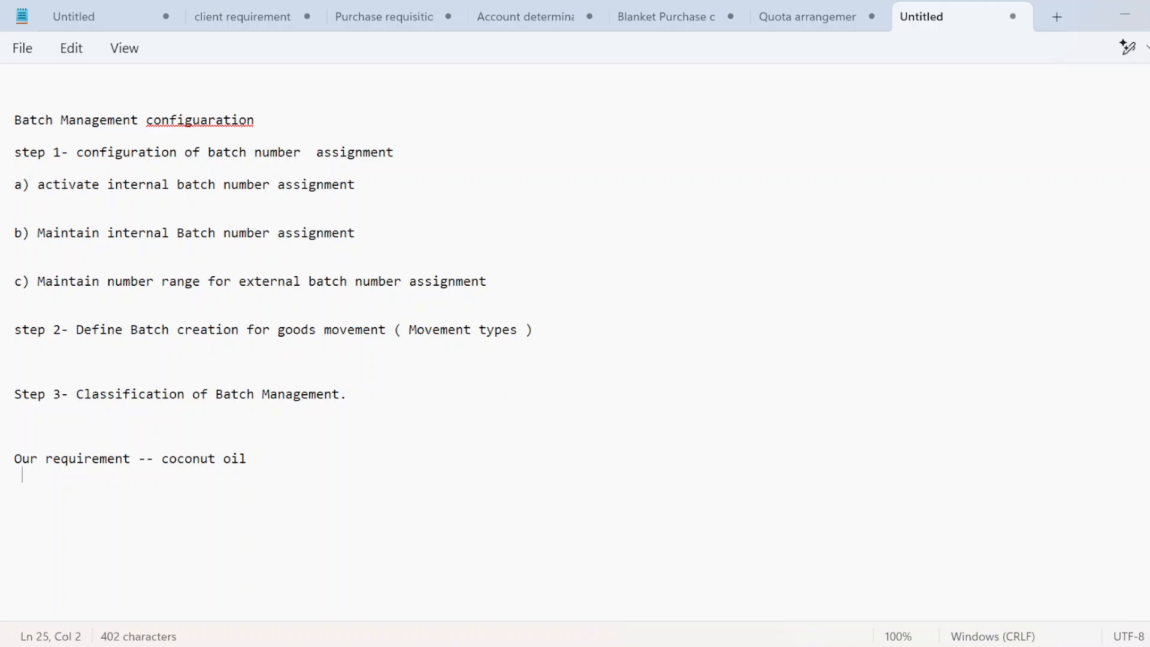
type("weight ")
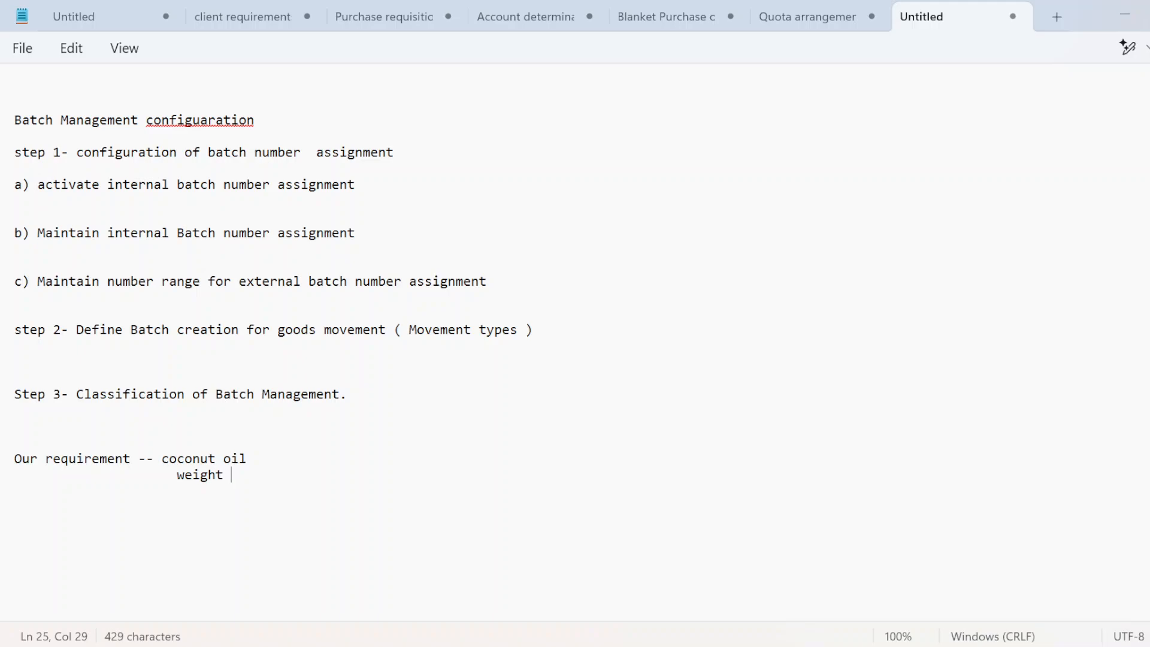
type("-----100ml")
key("Return")
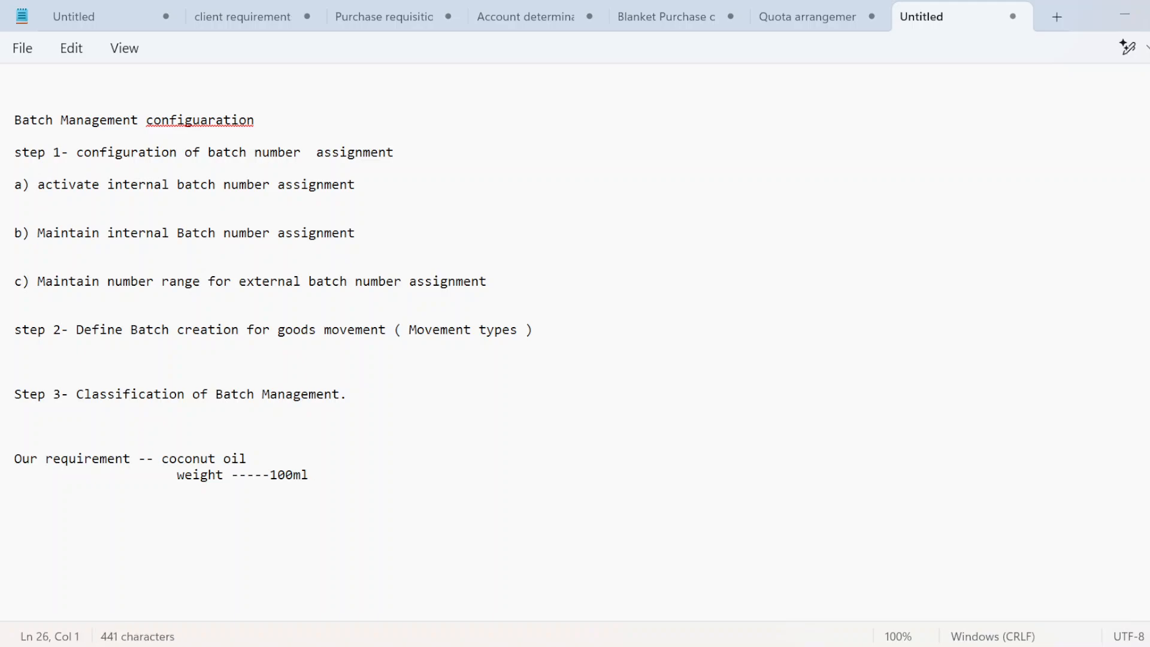
key("BackSpace")
key("Left")
type(", 200ml")
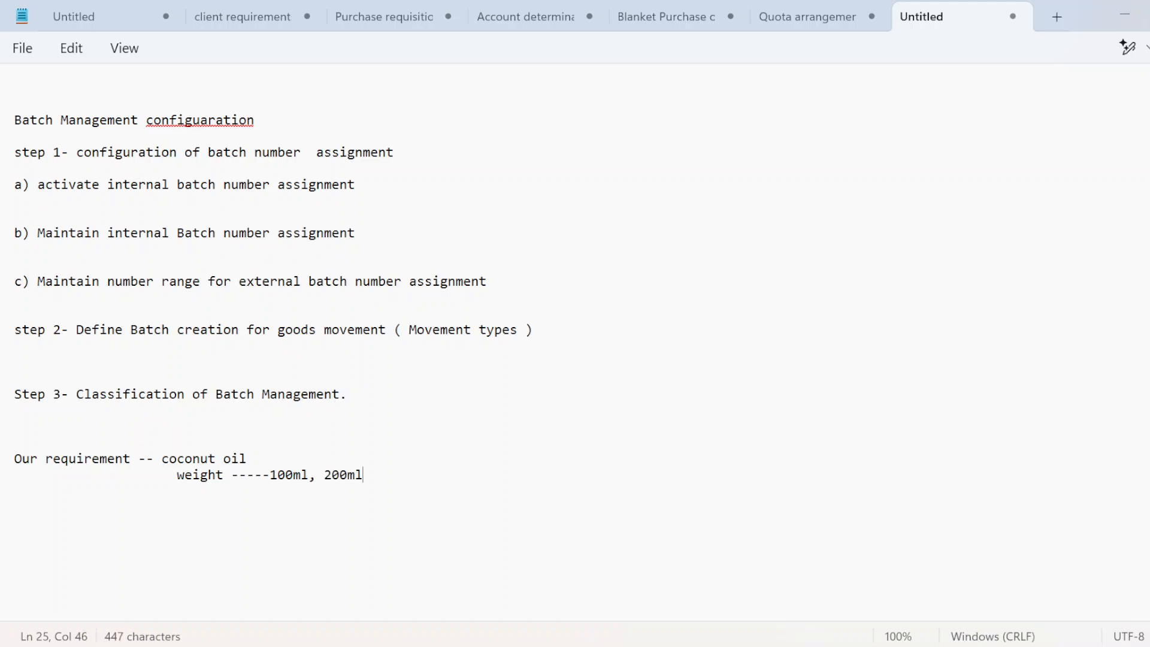
type(",500ml,10000")
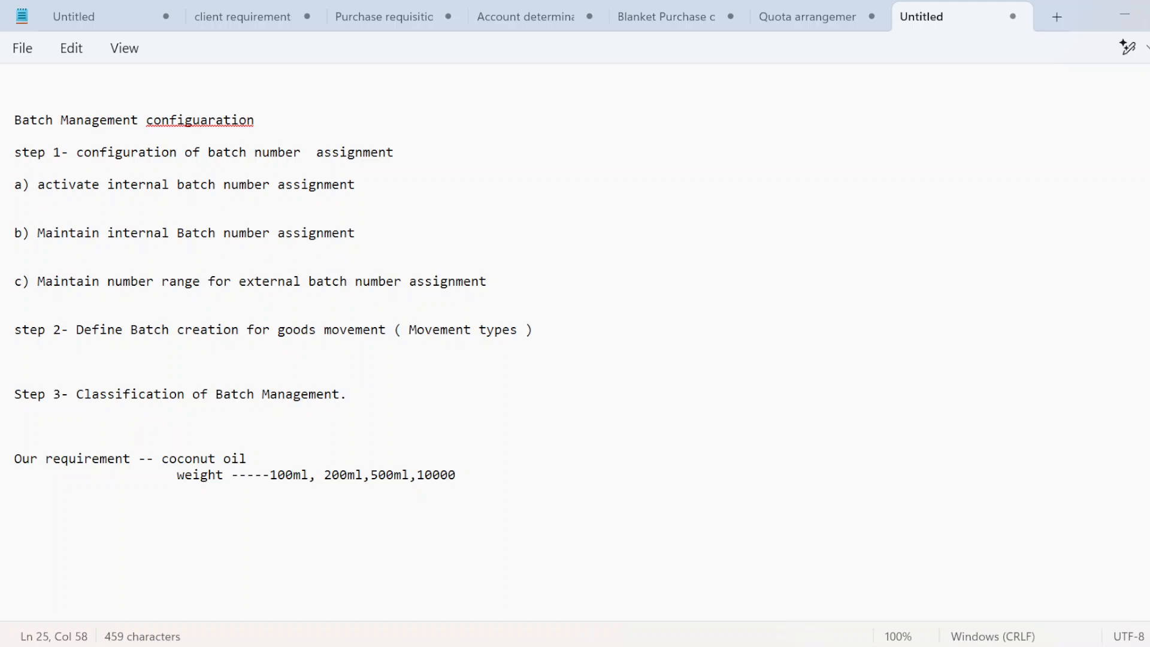
key("BackSpace")
type("ml")
Step: Add the packing line with winter and summer
key("Return")
type("packing ---")
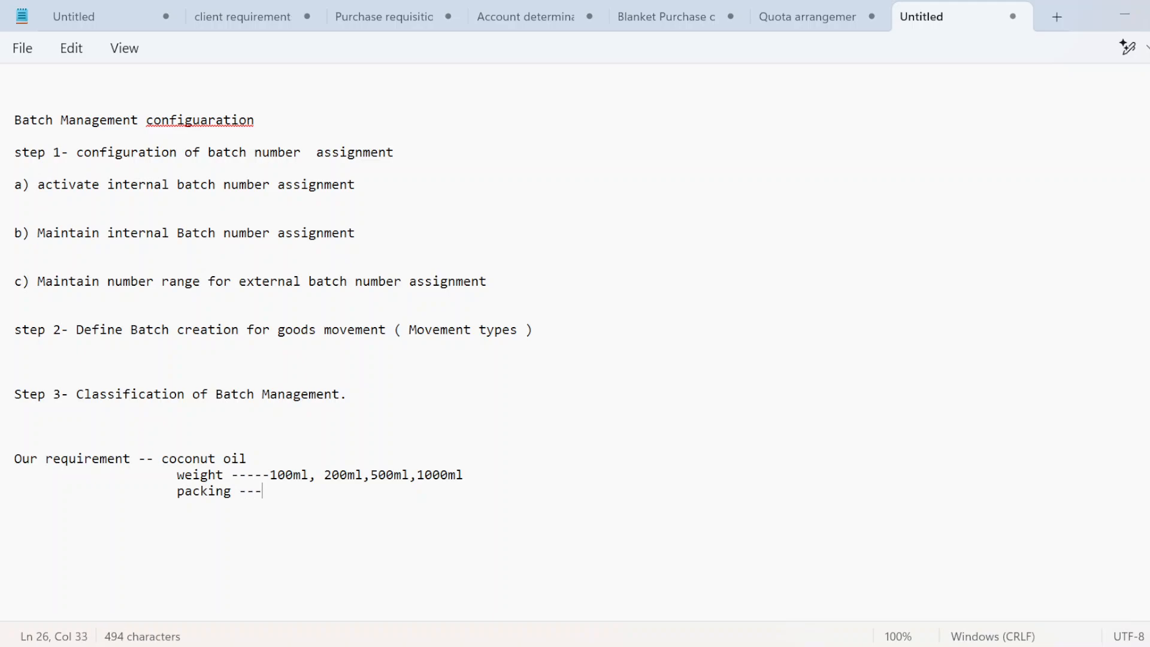
type("winter ")
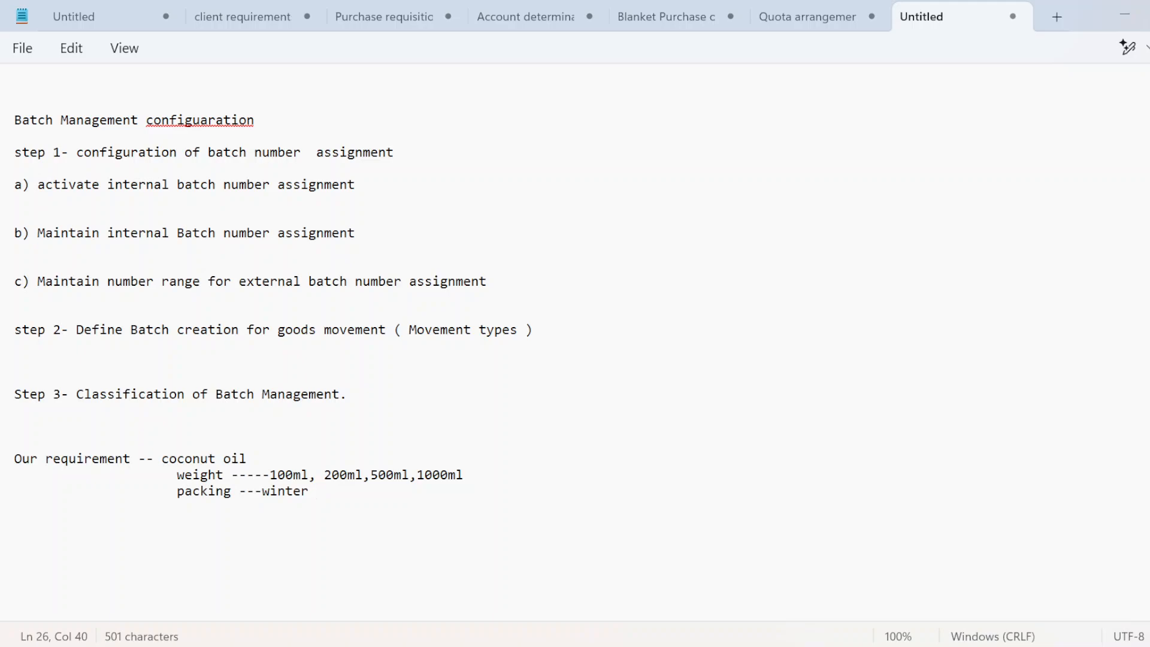
type(", summer d")
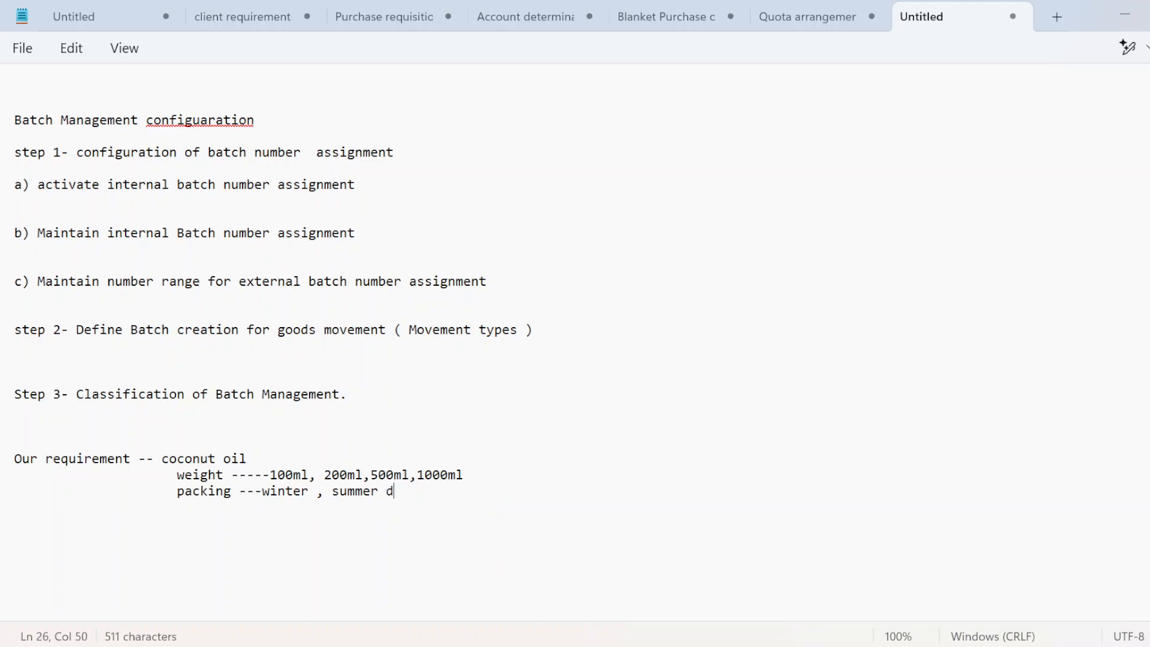
key("BackSpace")
key("Return")
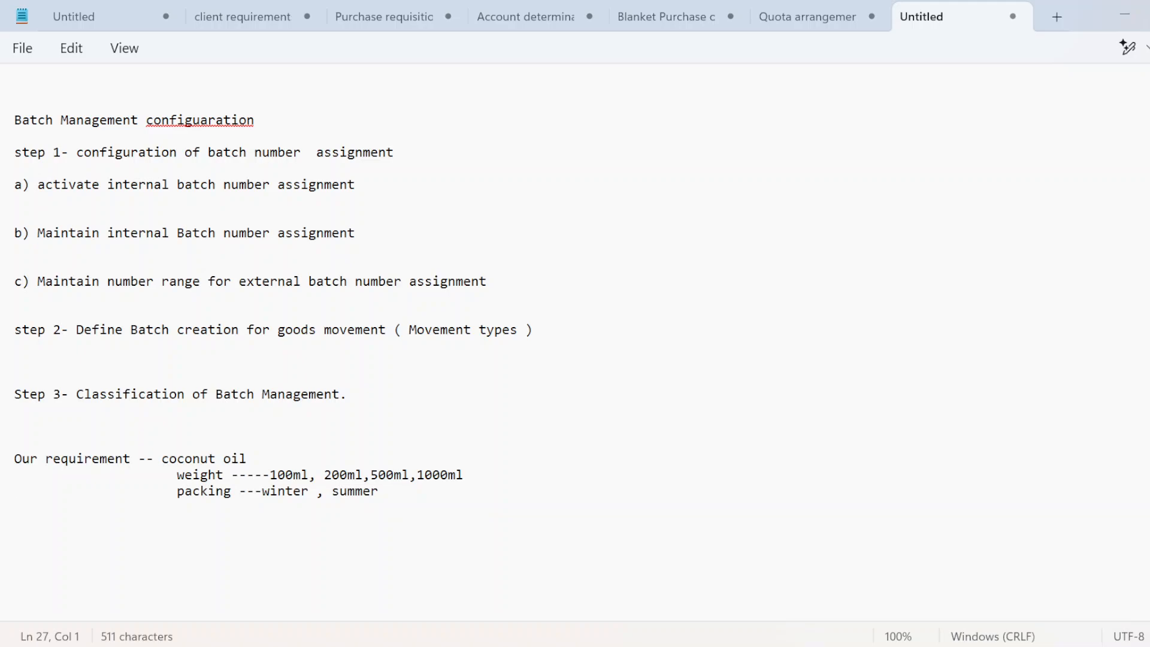
Step: Insert a blank line between the coconut oil heading and the weight line
left_click(177, 475)
left_click_drag(177, 475, 224, 491)
left_click(177, 491)
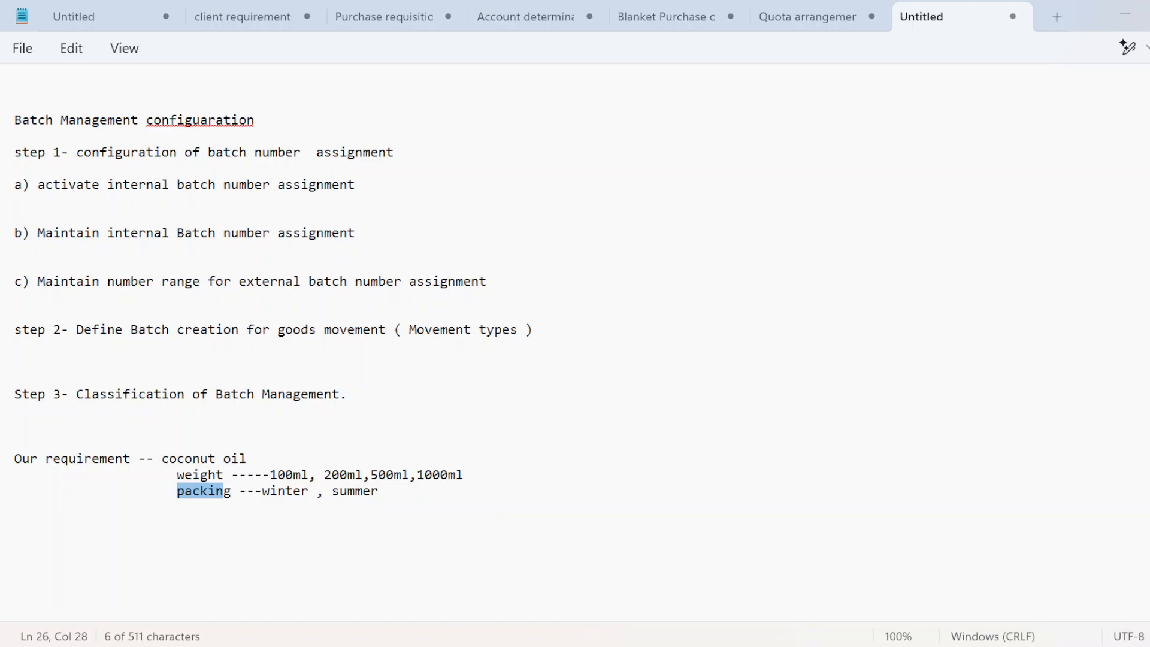
left_click(178, 475)
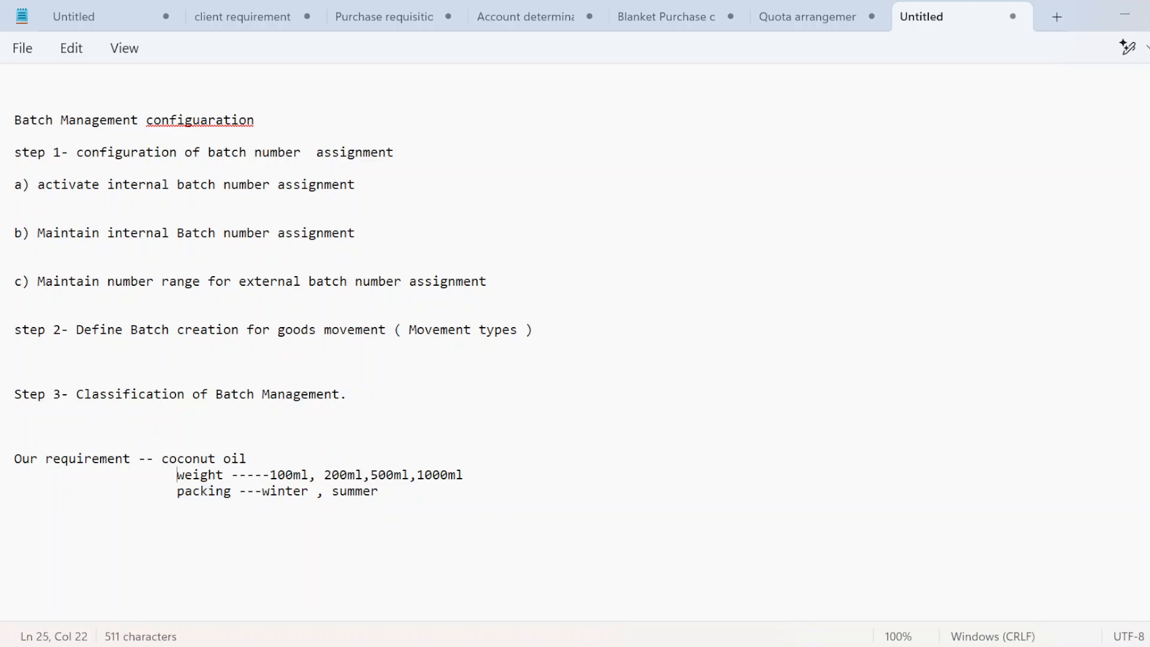
key("Return")
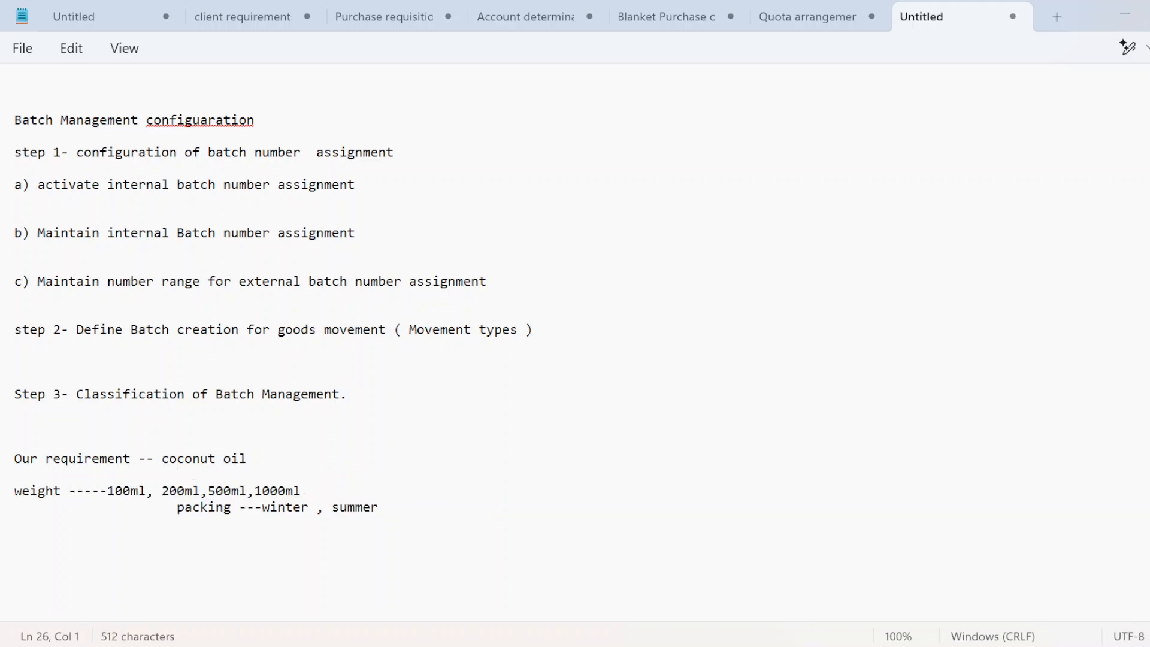
key("BackSpace")
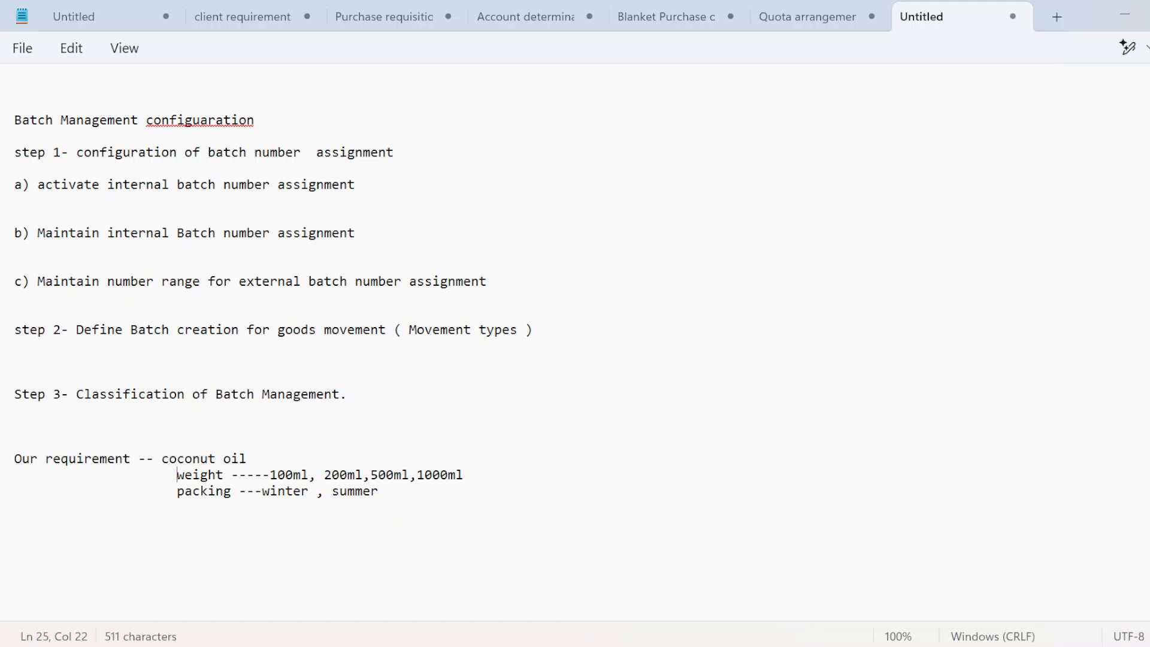
key("Up")
key("End")
key("Return")
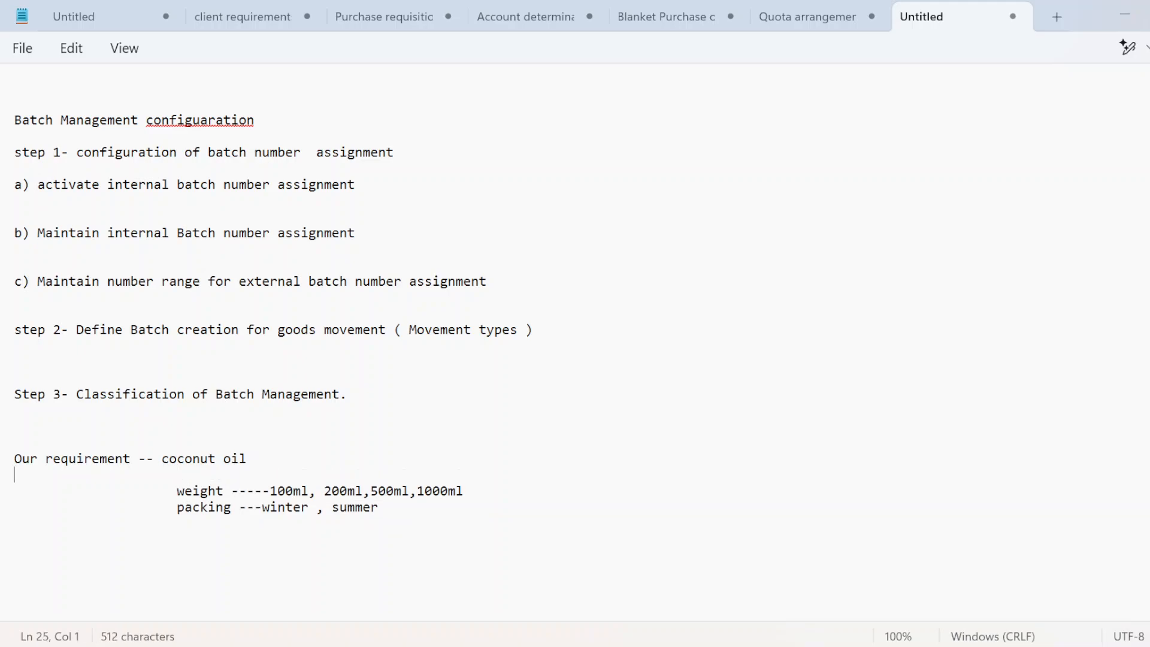
Step: Add blank lines below the packing line
left_click(15, 523)
key("Return")
key("Down")
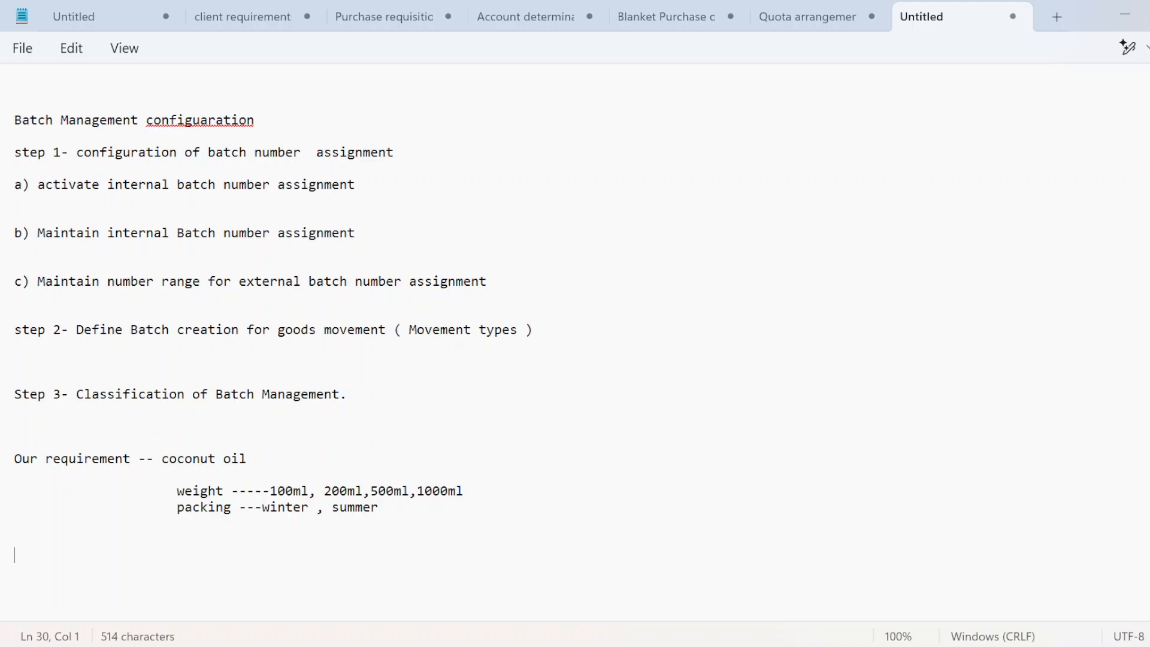
Step: Open CT04 and enter the characteristic name char_weight01, then return to the Notepad notes
key("alt+Tab")
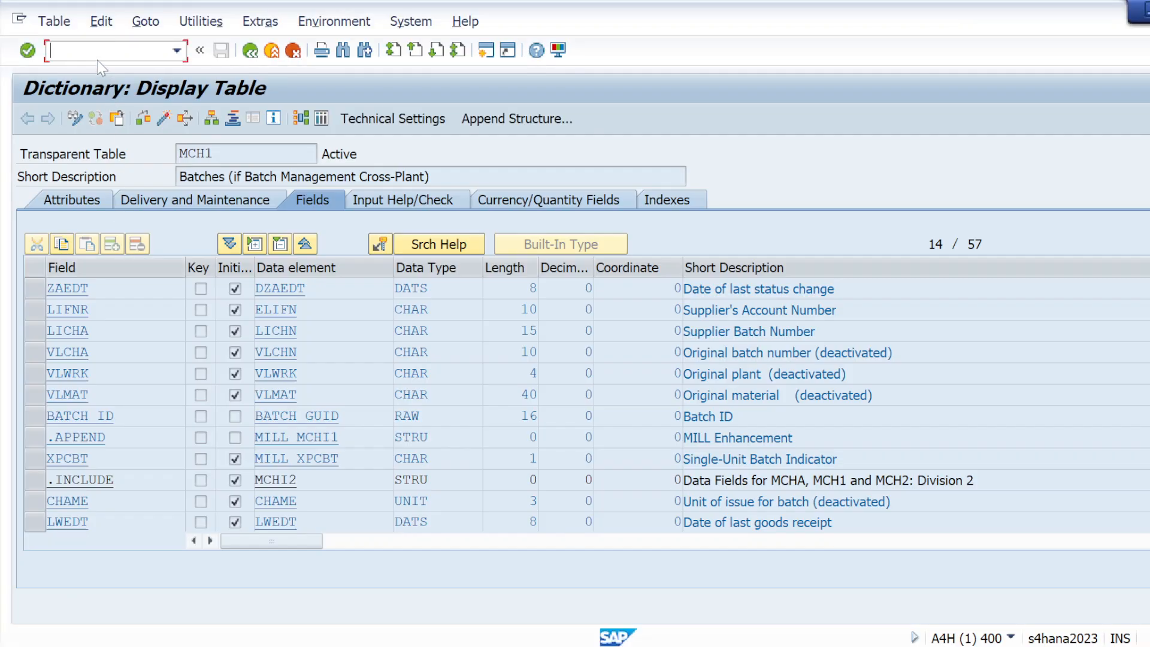
type("/oct04")
key("Return")
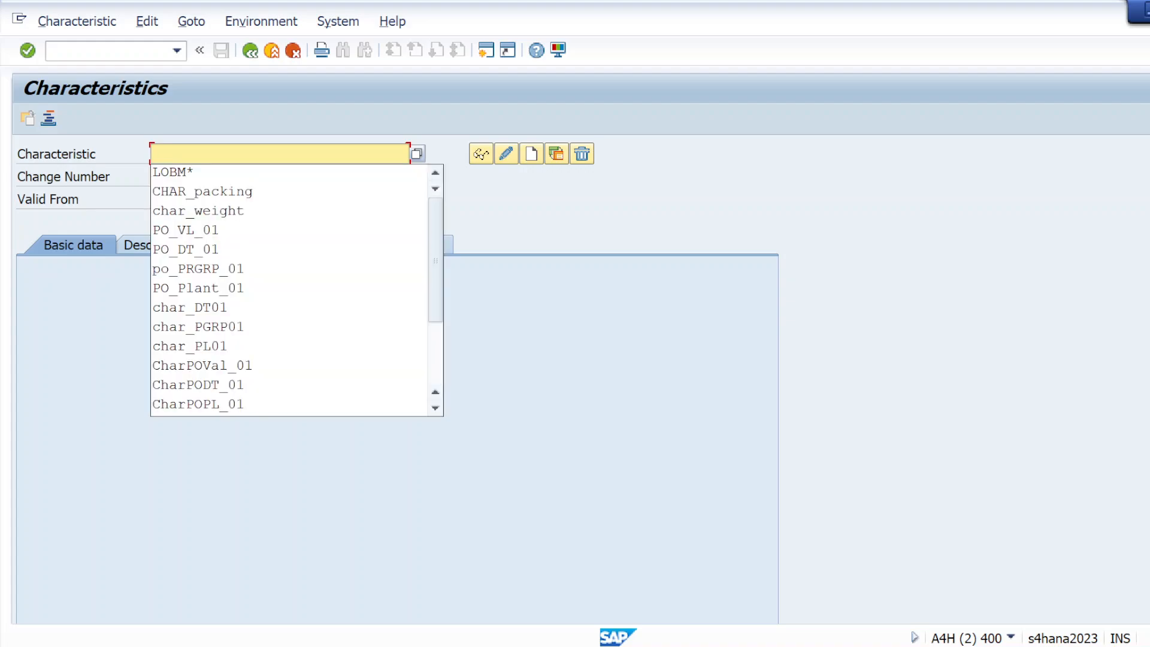
left_click(197, 211)
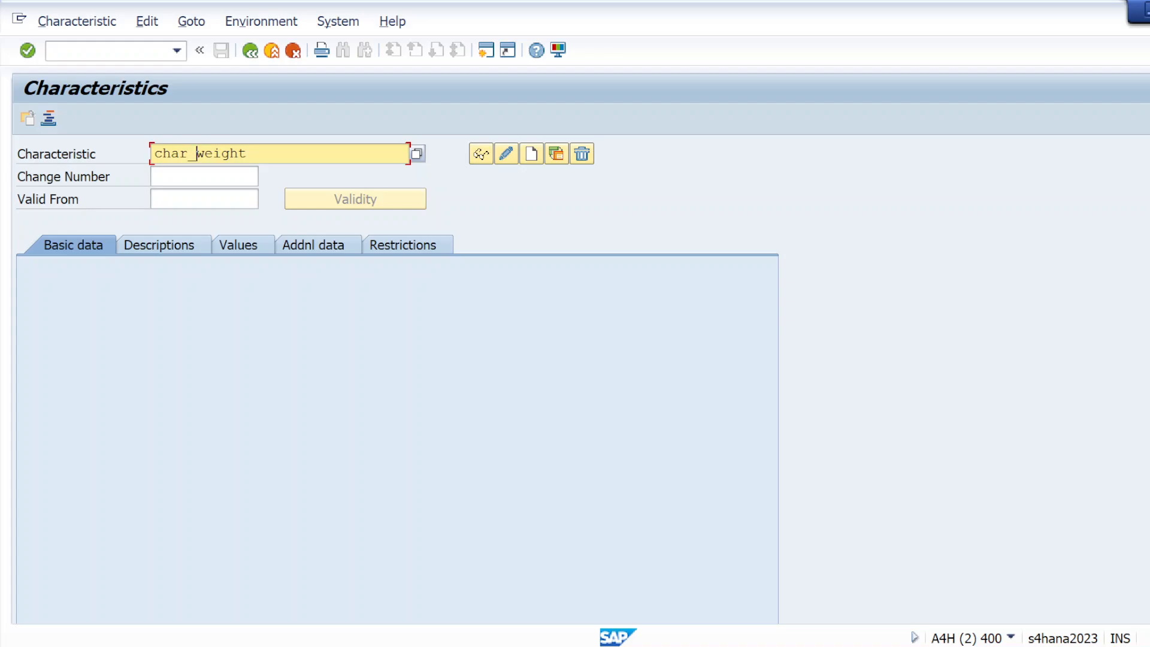
type("01")
key("ctrl+a")
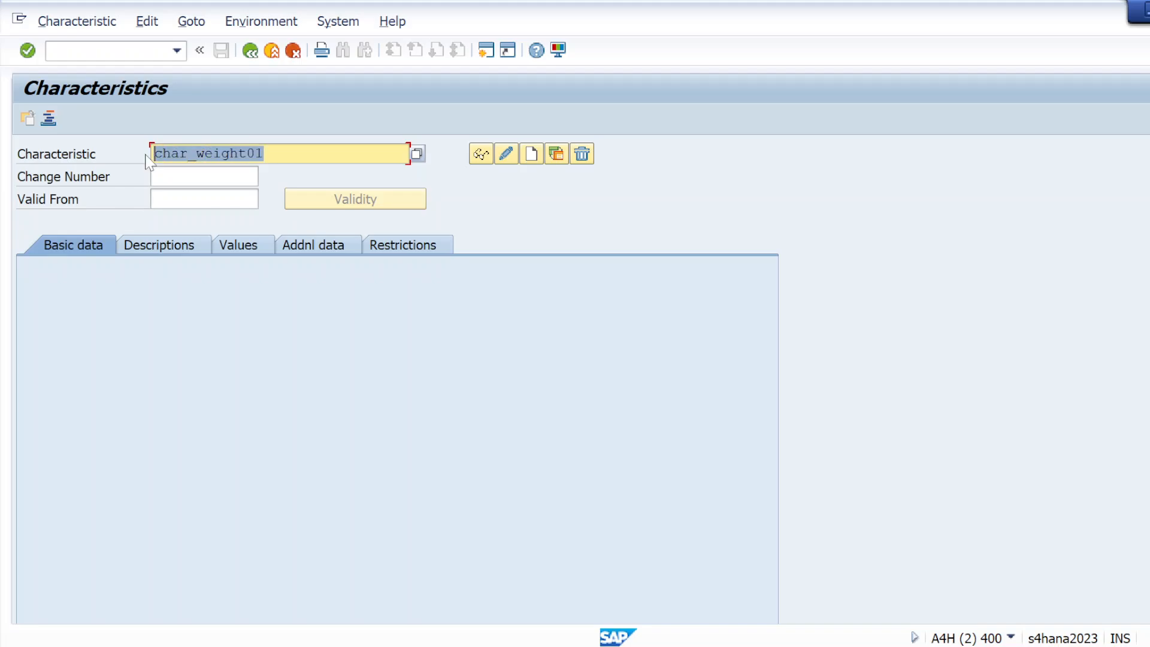
left_click(146, 155)
key("alt+Tab")
key("alt+Tab")
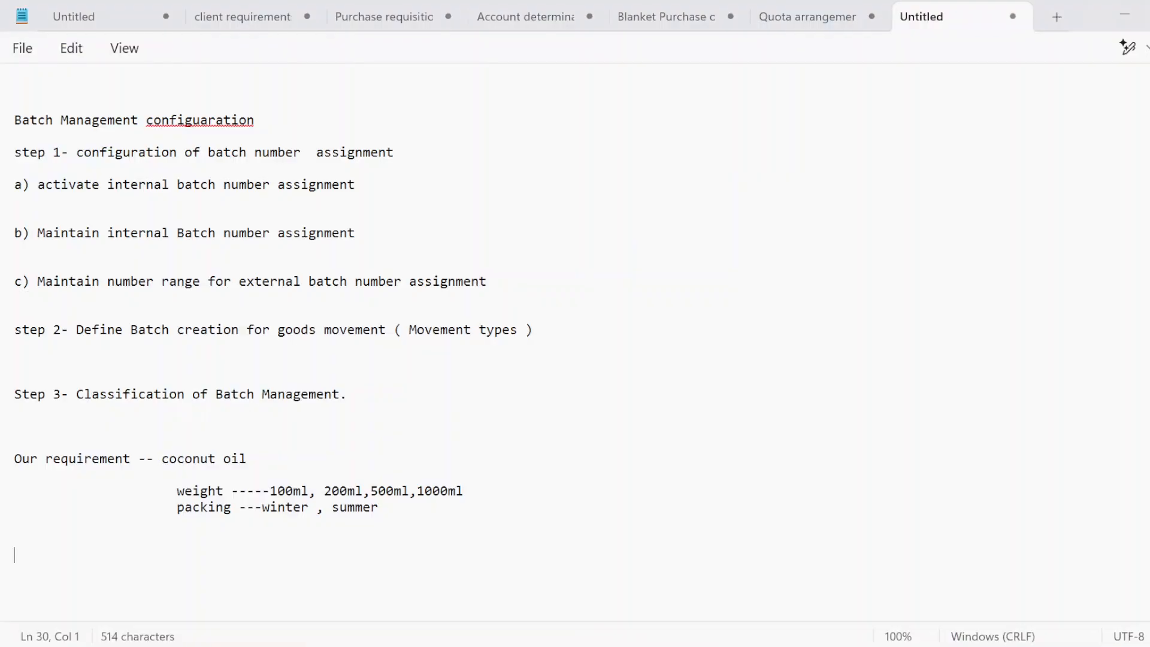
Step: Remove the stray dashes after the 1000ml weight line and add a blank line after it
left_click(472, 492)
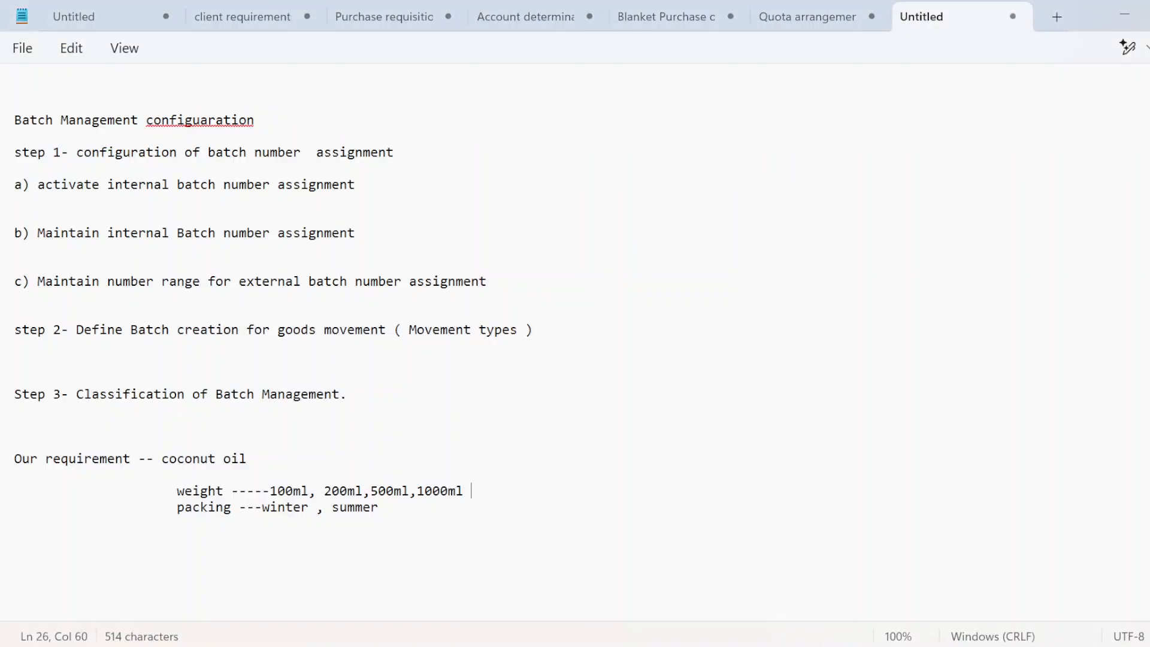
type("------")
type("------")
key("BackSpace")
key("BackSpace")
key("BackSpace")
key("BackSpace")
key("BackSpace")
key("BackSpace")
key("BackSpace")
key("BackSpace")
key("BackSpace")
key("BackSpace")
key("BackSpace")
key("BackSpace")
key("Return")
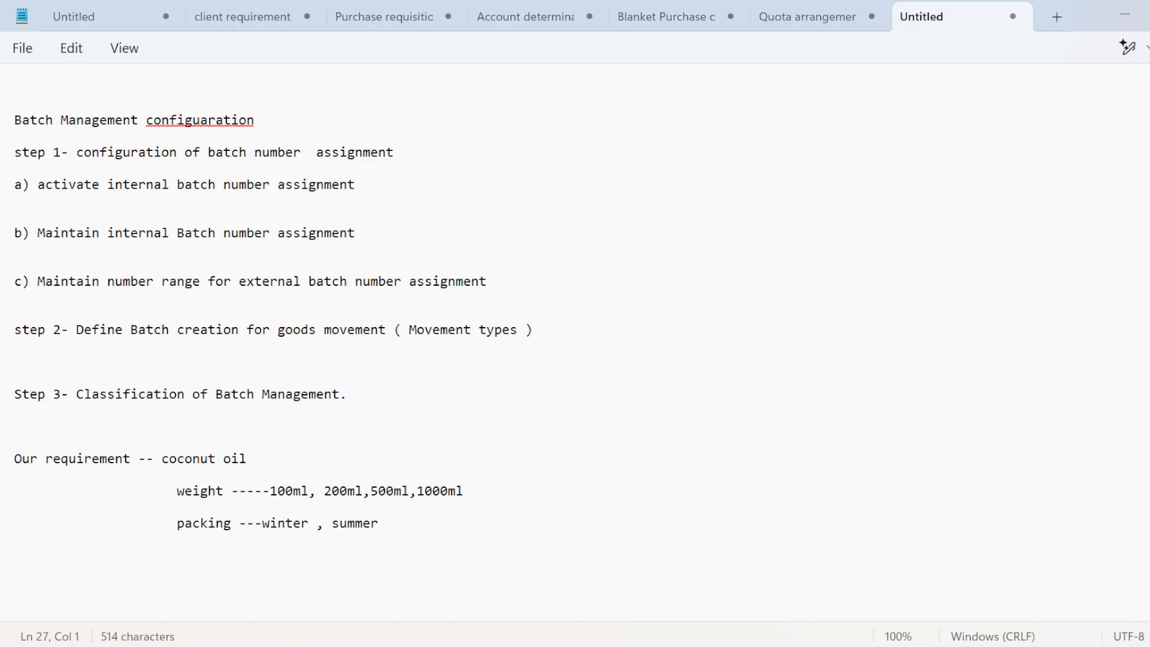
Step: Add 'a) Define characterstics' below the packing line, separated by a blank line
left_click(386, 523)
key("Return")
type("a) d")
key("Caps_Lock")
key("BackSpace")
type("D")
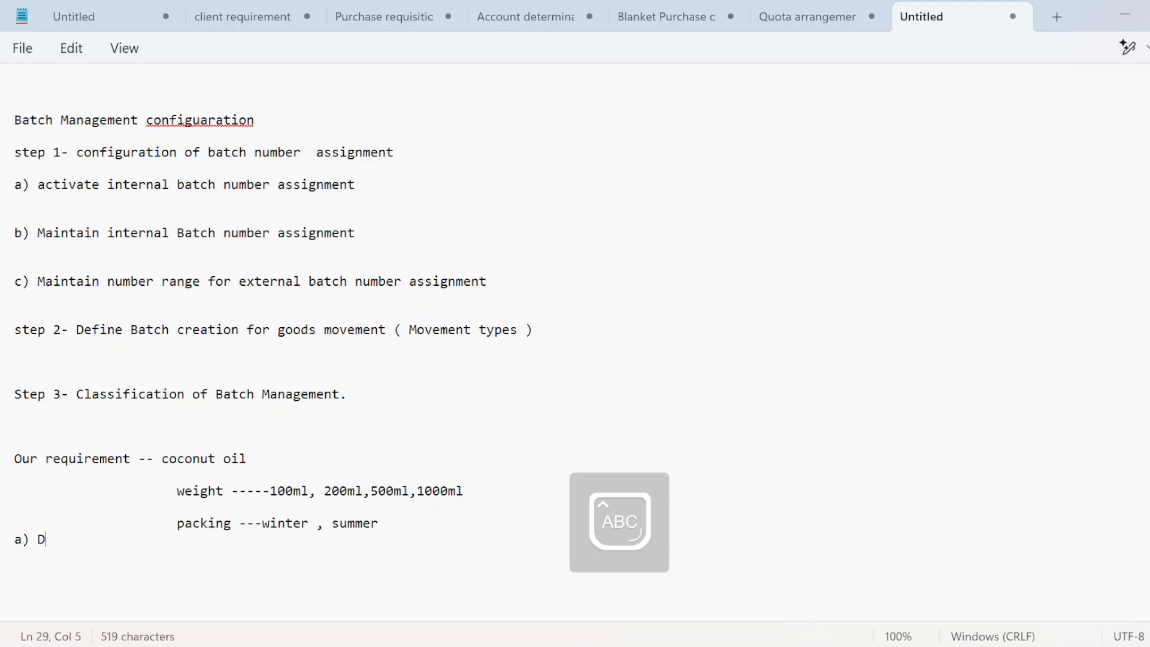
key("Caps_Lock")
type("efine r")
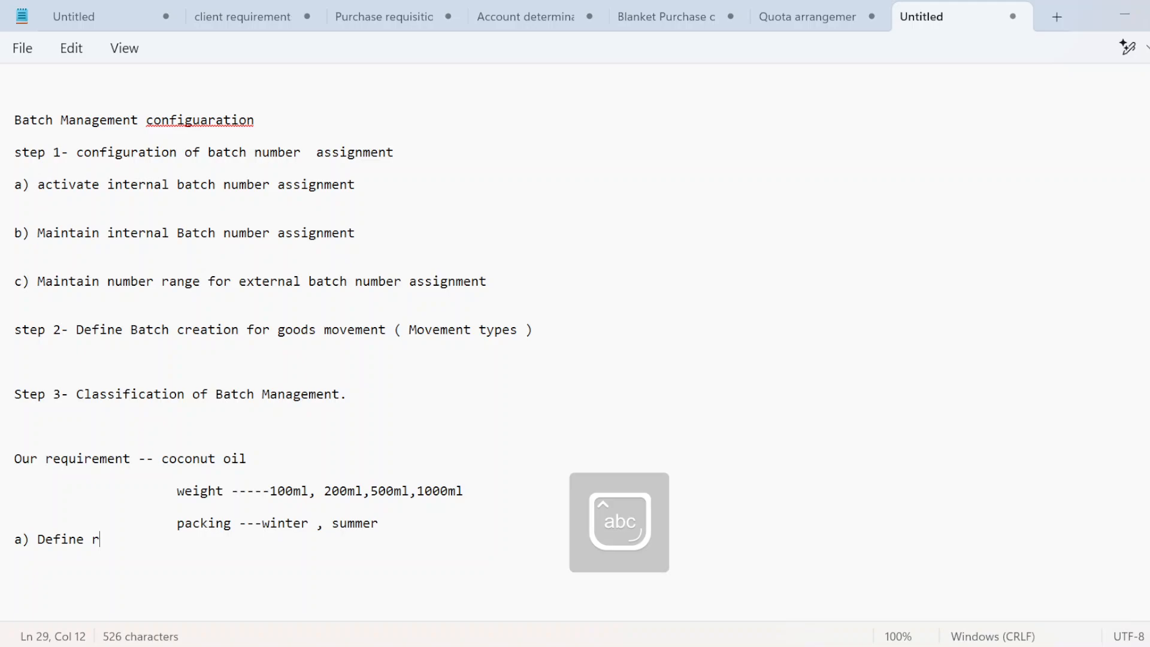
key("BackSpace")
type("charac")
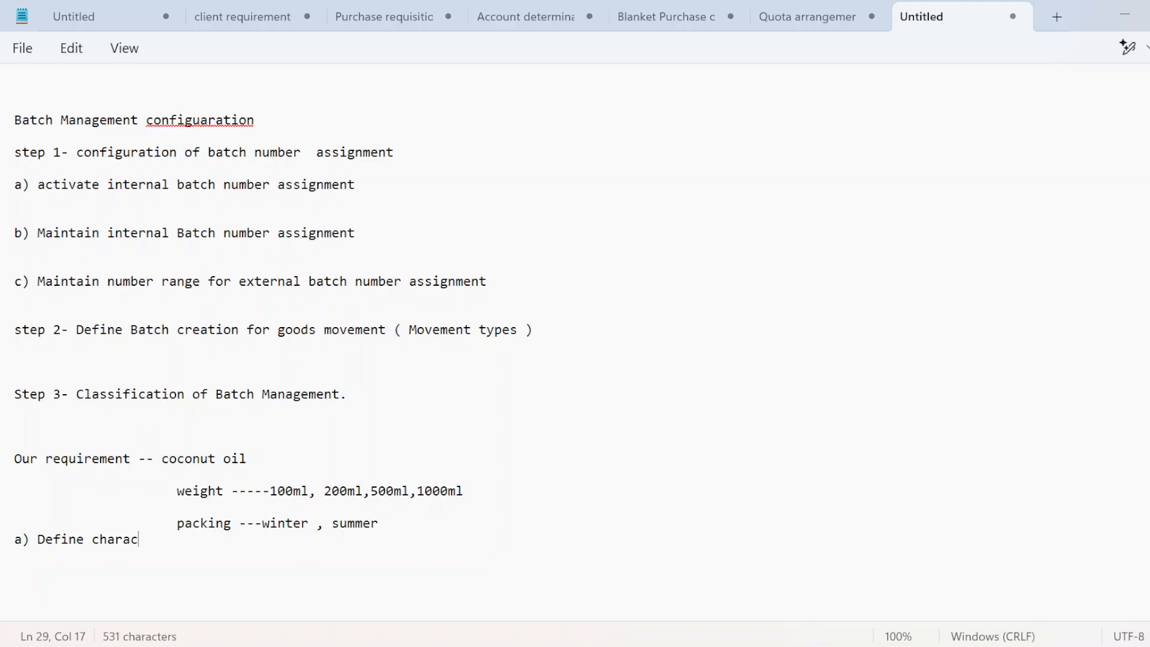
type("terstic")
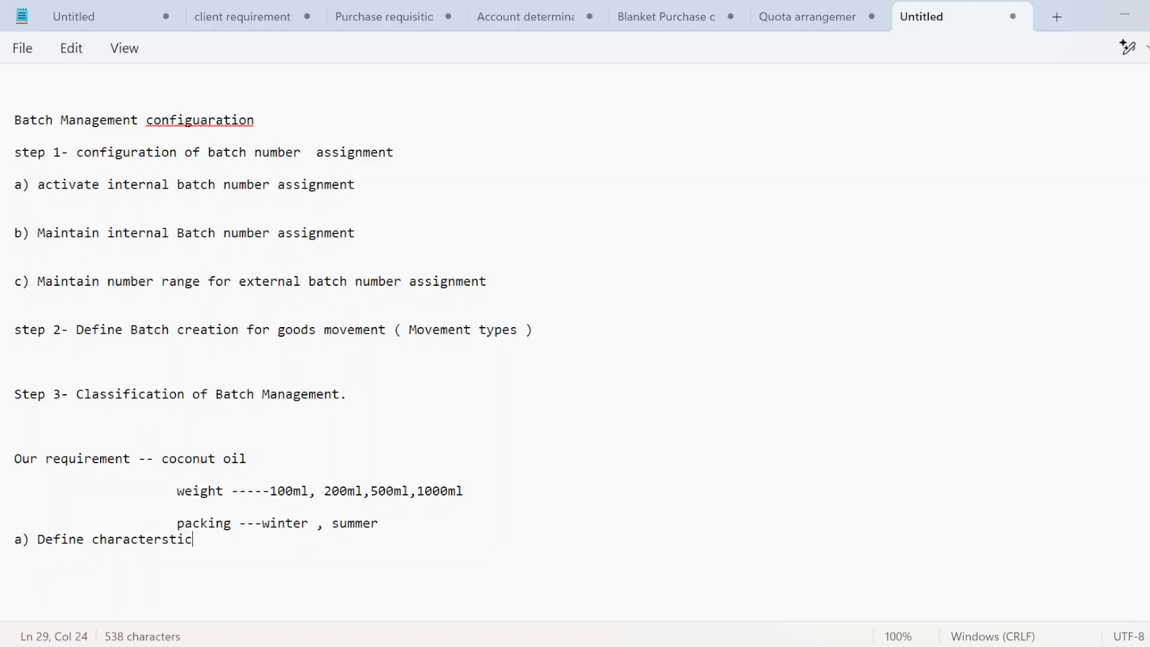
type("s")
left_click(387, 524)
key("Return")
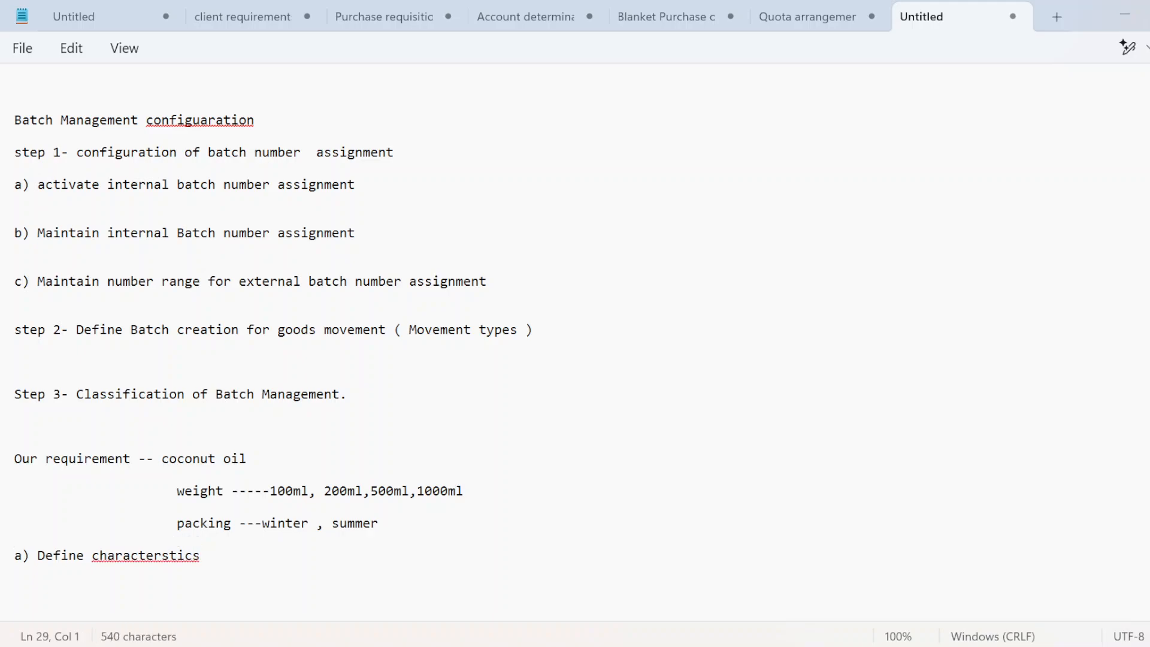
Step: Add the line 'T.CODE- CT04' under the definition step
left_click(201, 556)
key("Return")
type("t")
key("BackSpace")
key("Caps_Lock")
type("T")
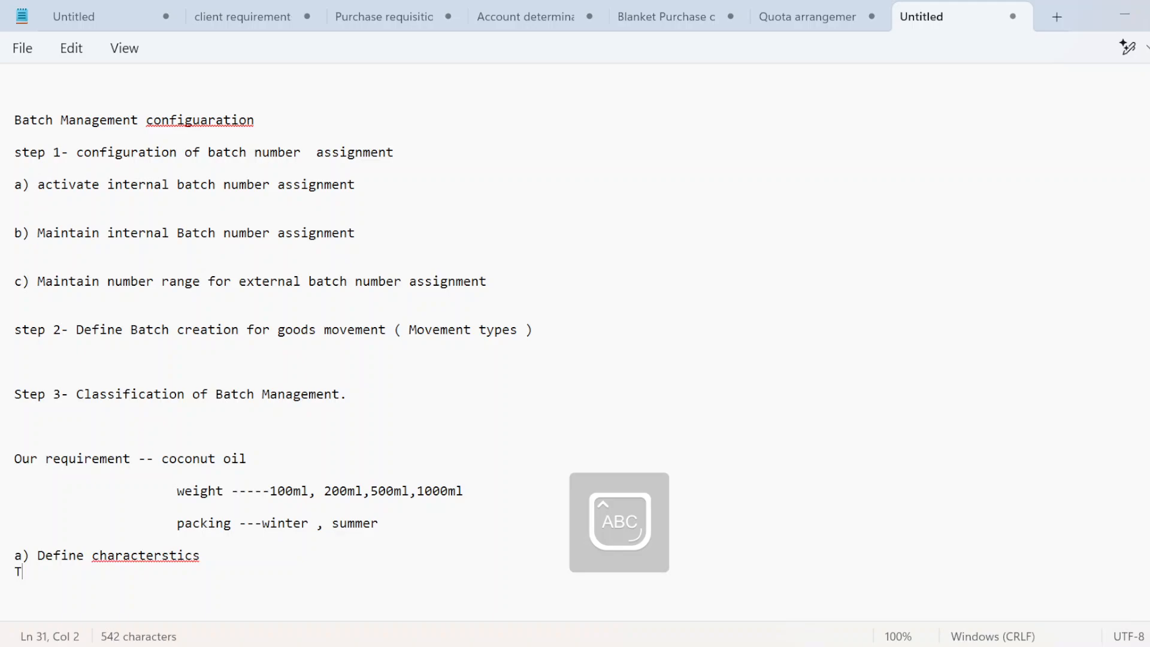
type(",.CODE-")
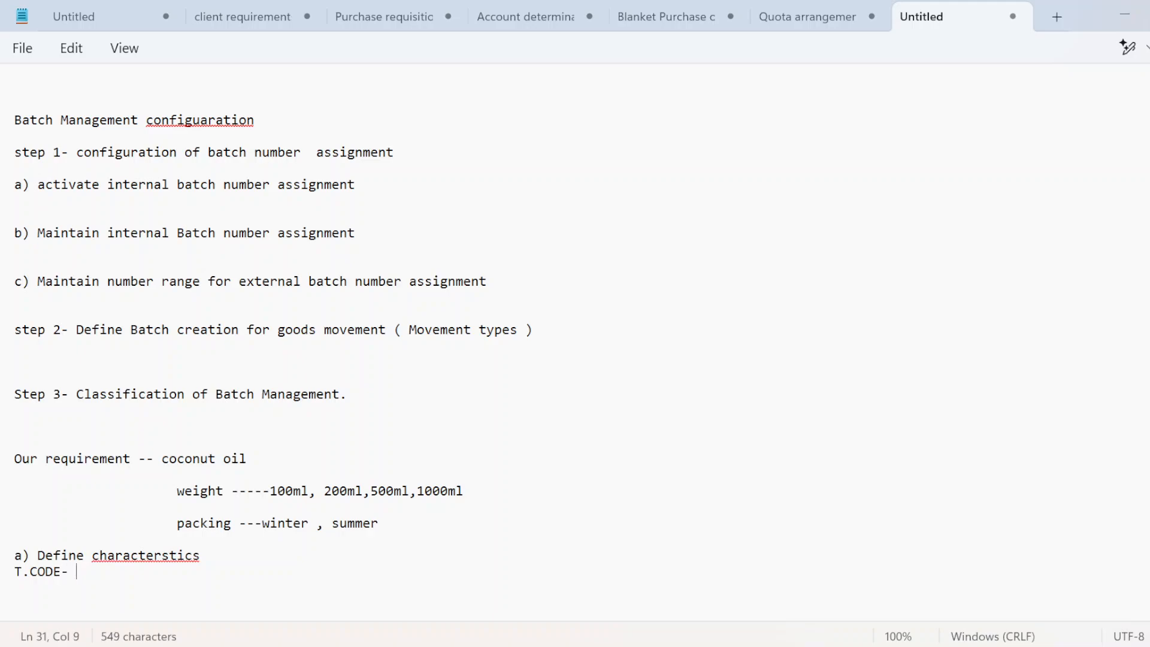
key("Caps_Lock")
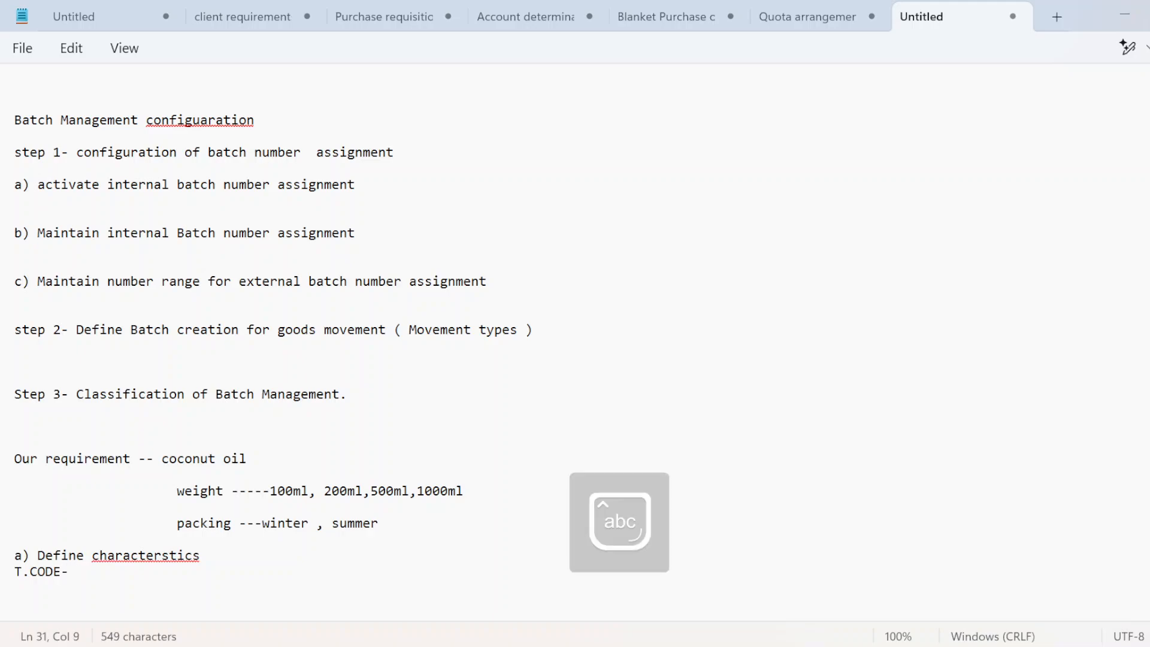
key("Caps_Lock")
type("CT04")
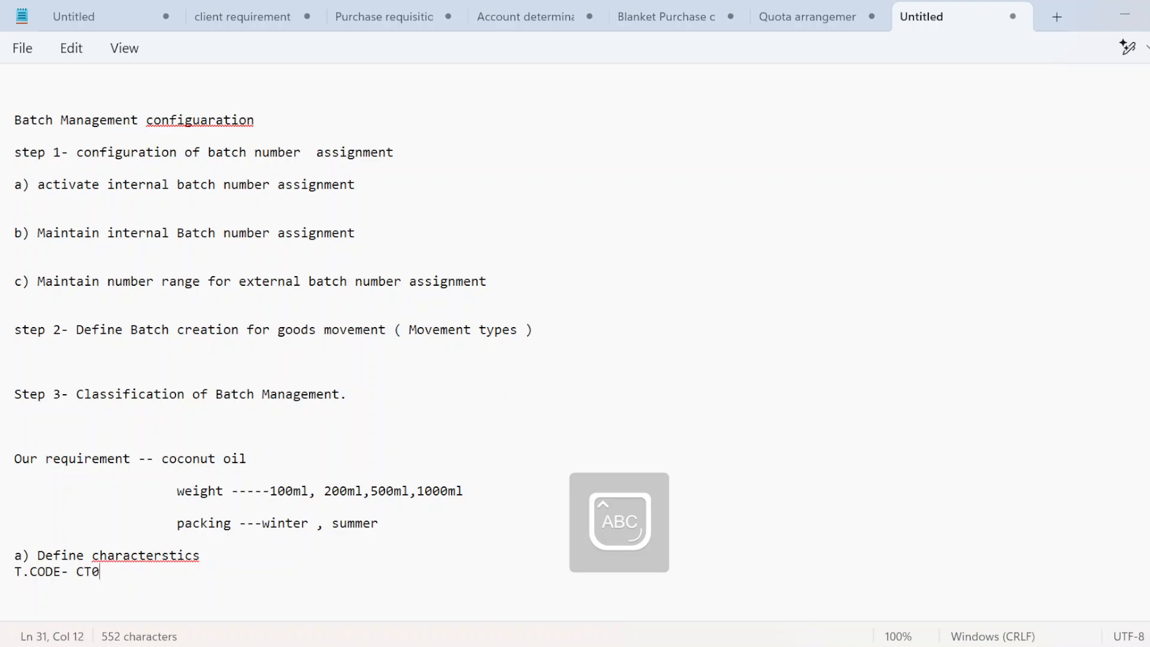
key("Return")
key("Return")
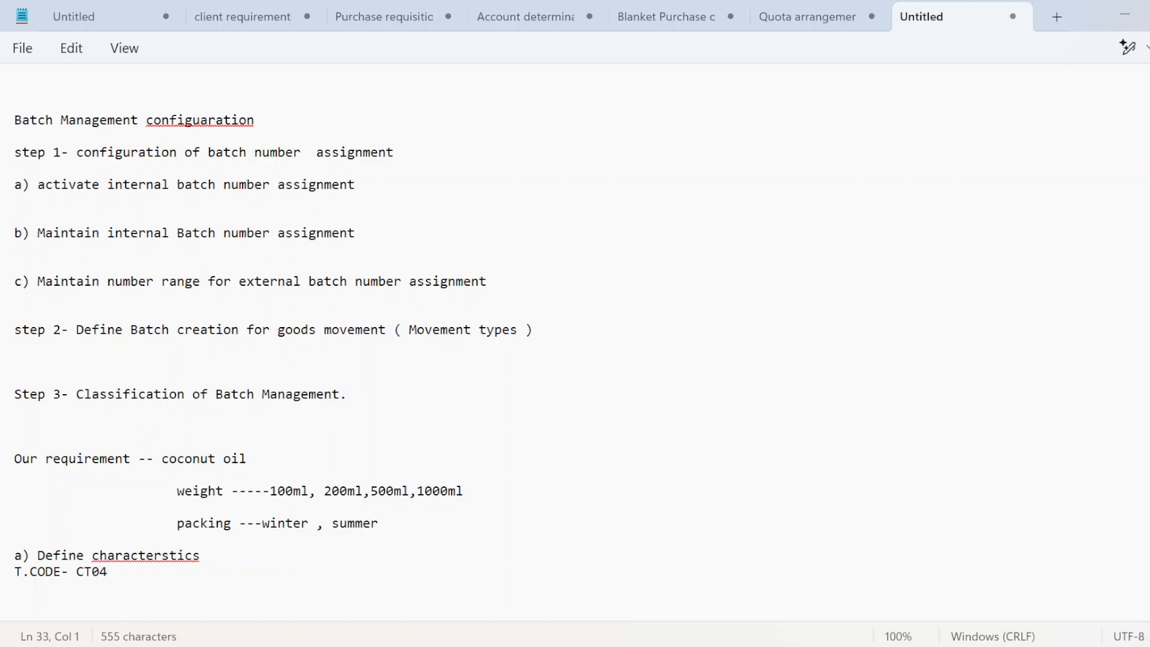
Step: Copy char_weight01 from SAP and paste it into the notes below the CT04 line
key("alt+Tab")
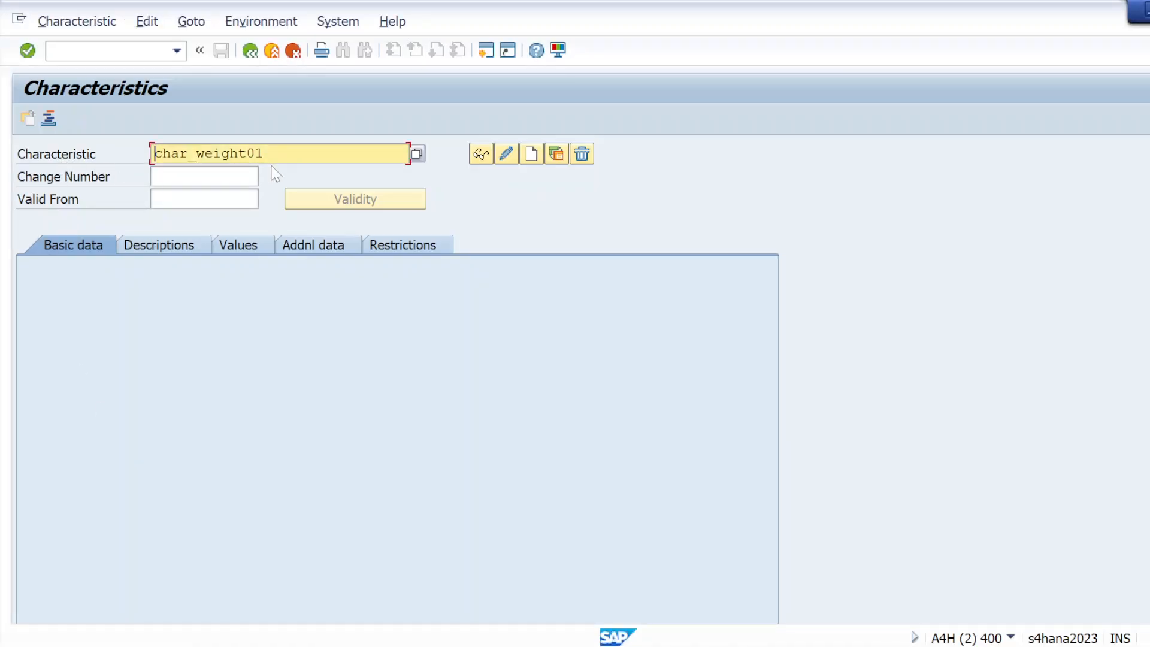
key("alt+Tab")
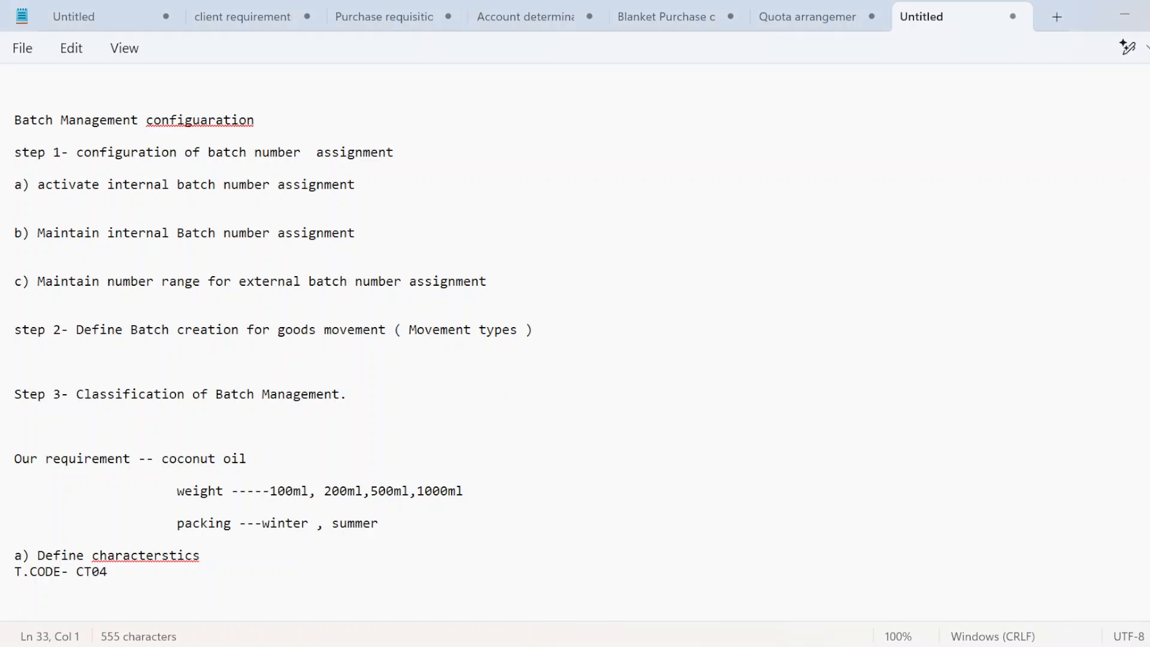
key("alt+Tab")
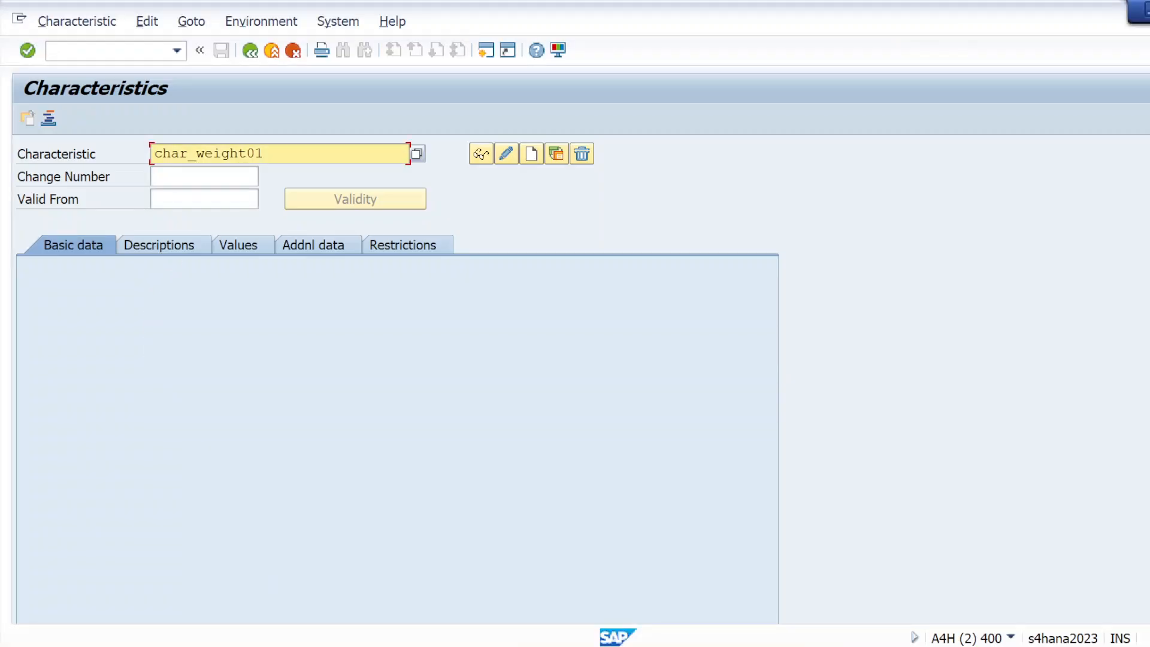
left_click_drag(267, 154, 153, 154)
key("ctrl+c")
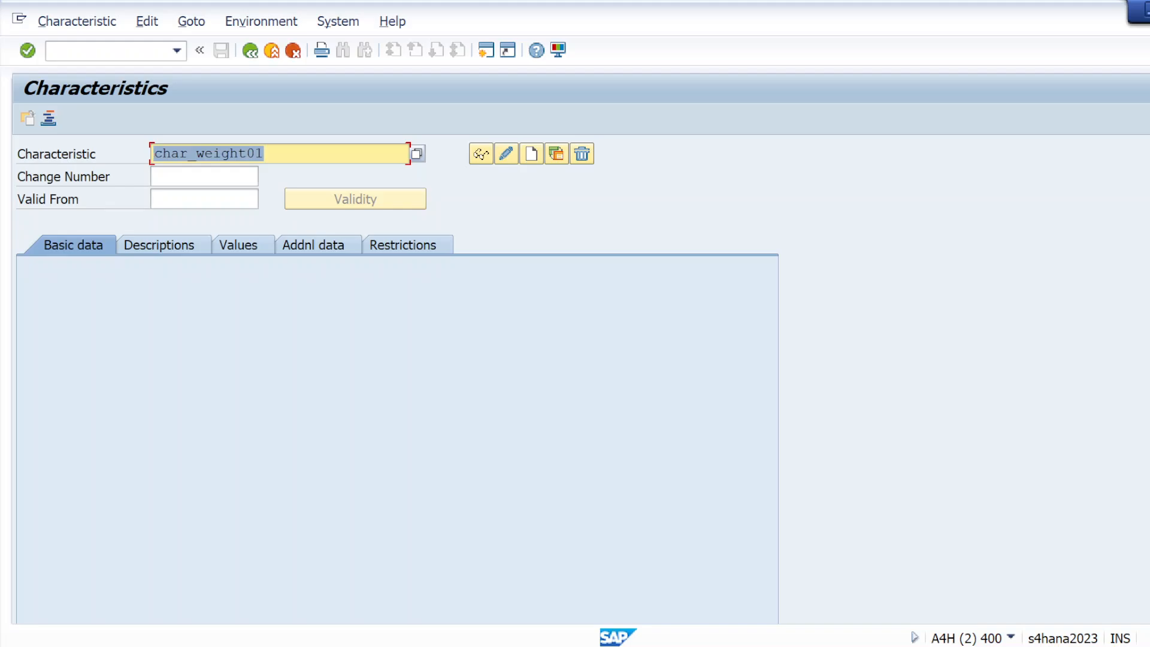
left_click(155, 154)
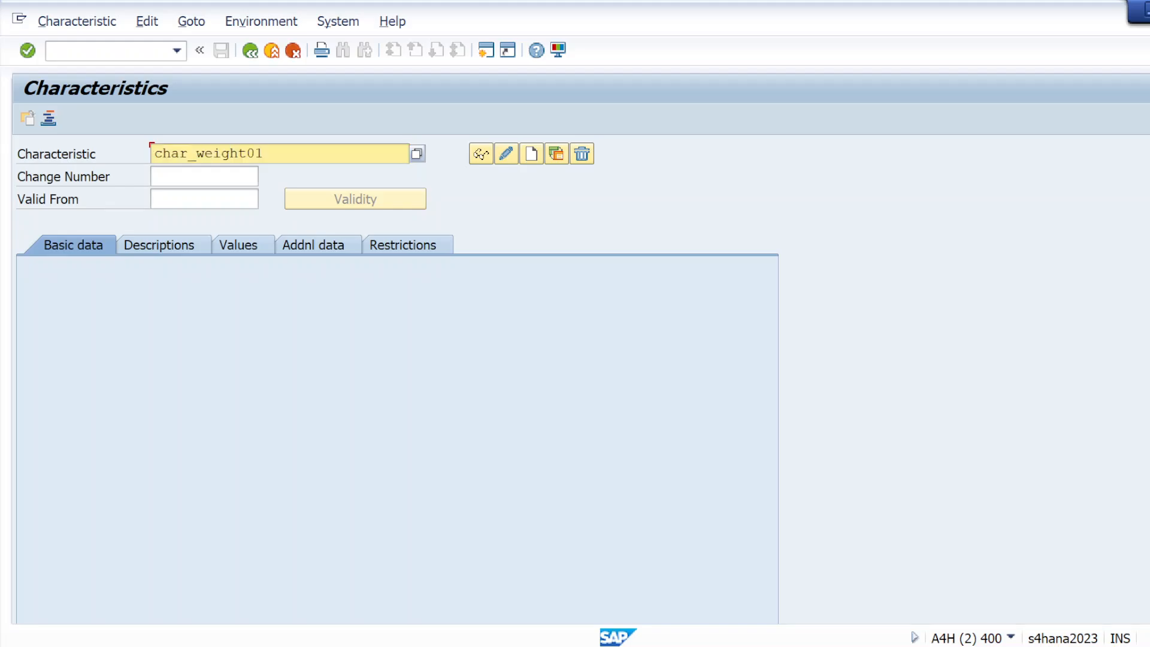
key("alt+Tab")
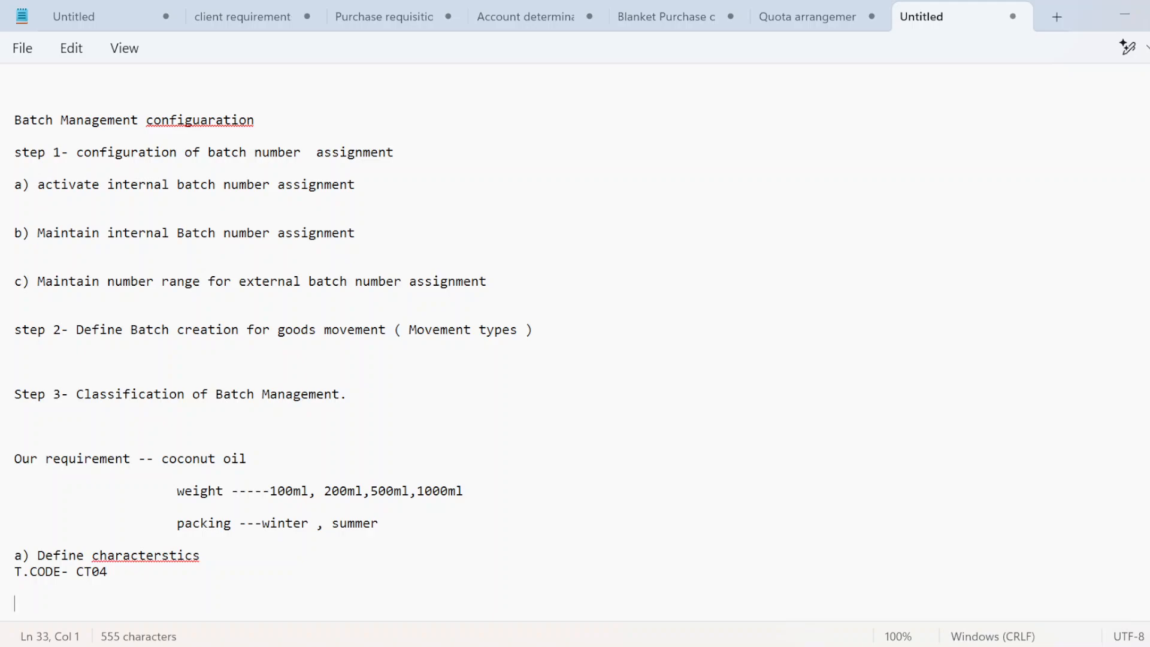
key("ctrl+v")
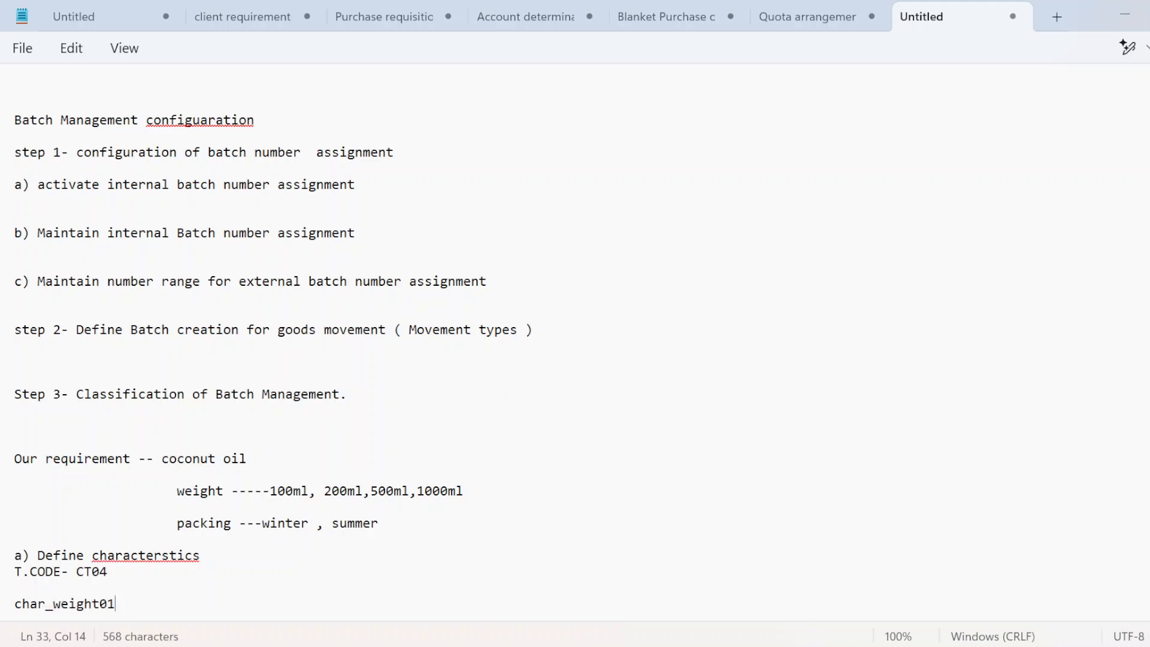
scroll(575, 336, "down", 1)
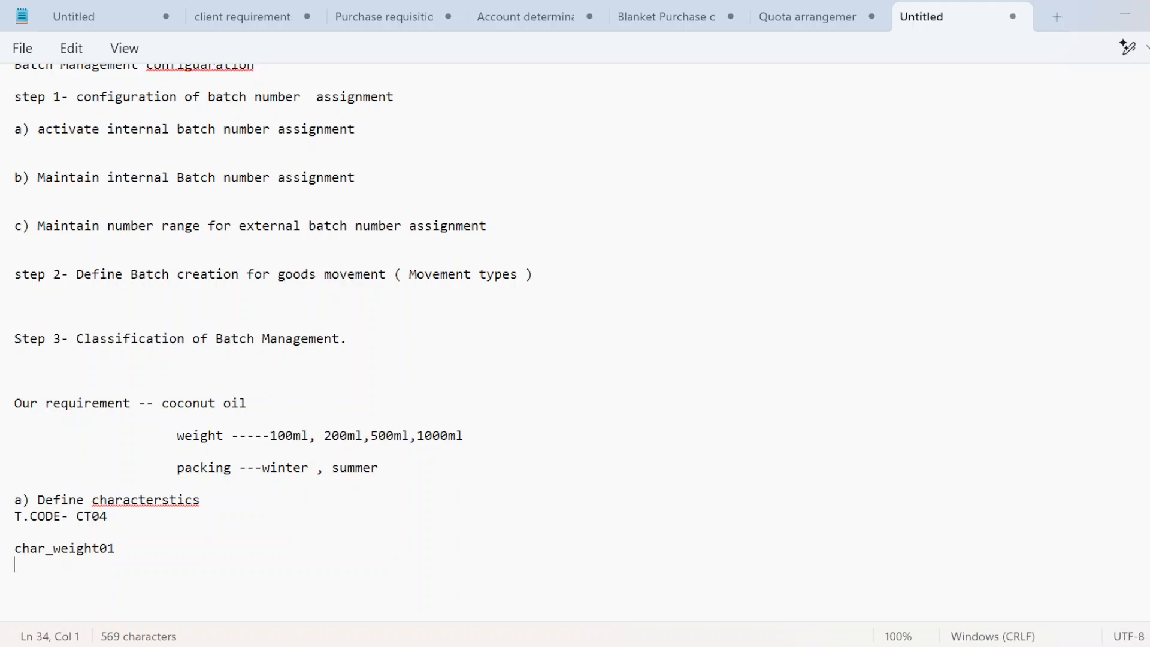
key("alt+Tab")
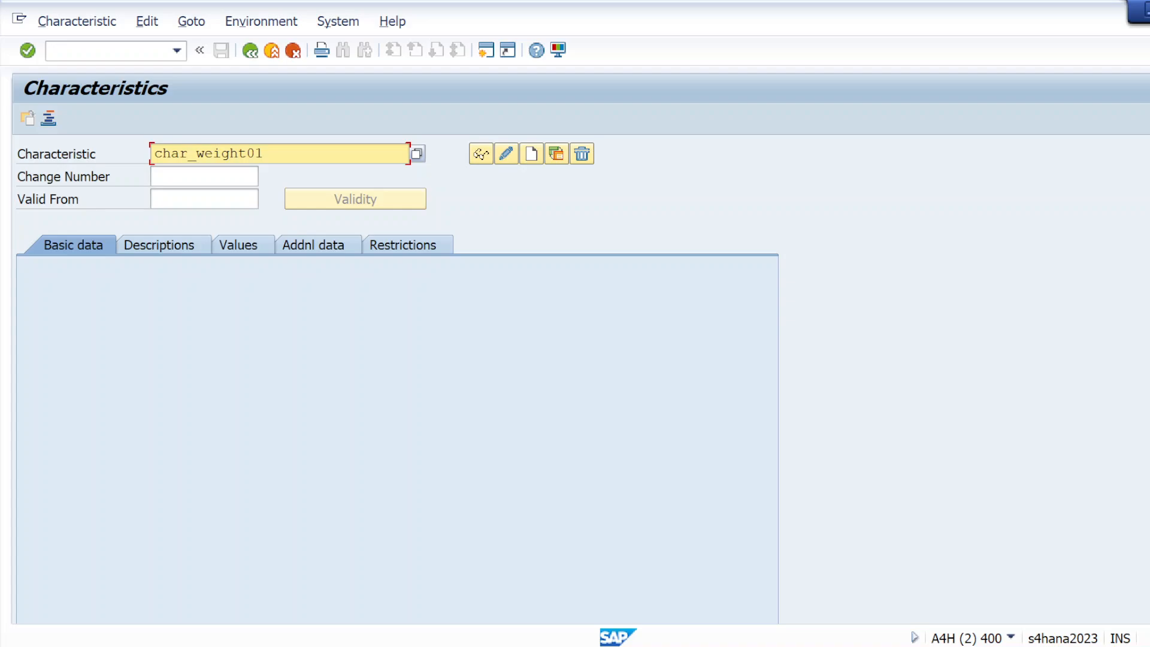
Step: Start creating characteristic char_weight01
key("shift+Left")
key("shift+Left")
key("Left")
key("shift+Left")
key("shift+Left")
key("End")
left_click(532, 155)
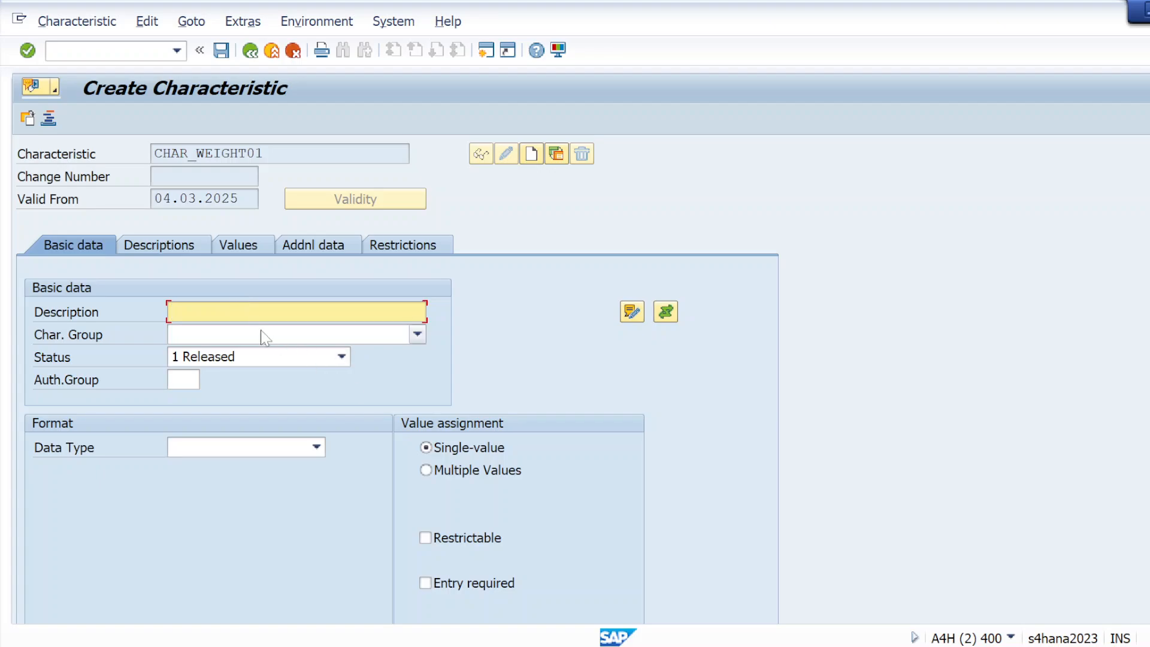
Step: Give it the description 'weight', confirm the basic data and list the data types
left_click(264, 311)
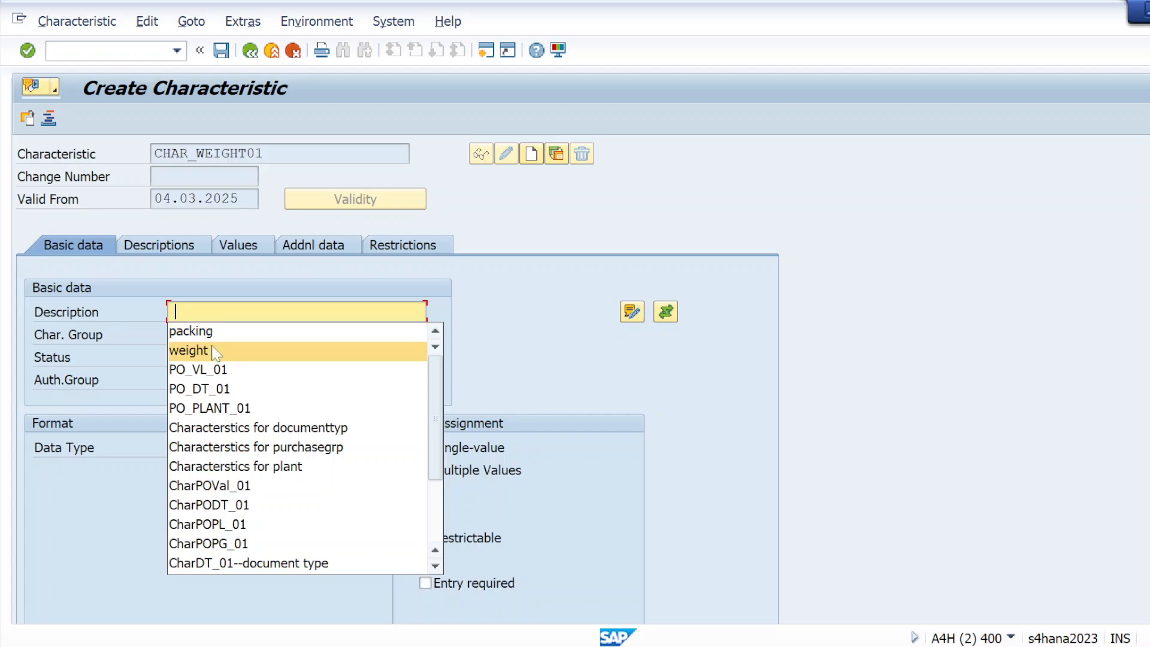
left_click(216, 352)
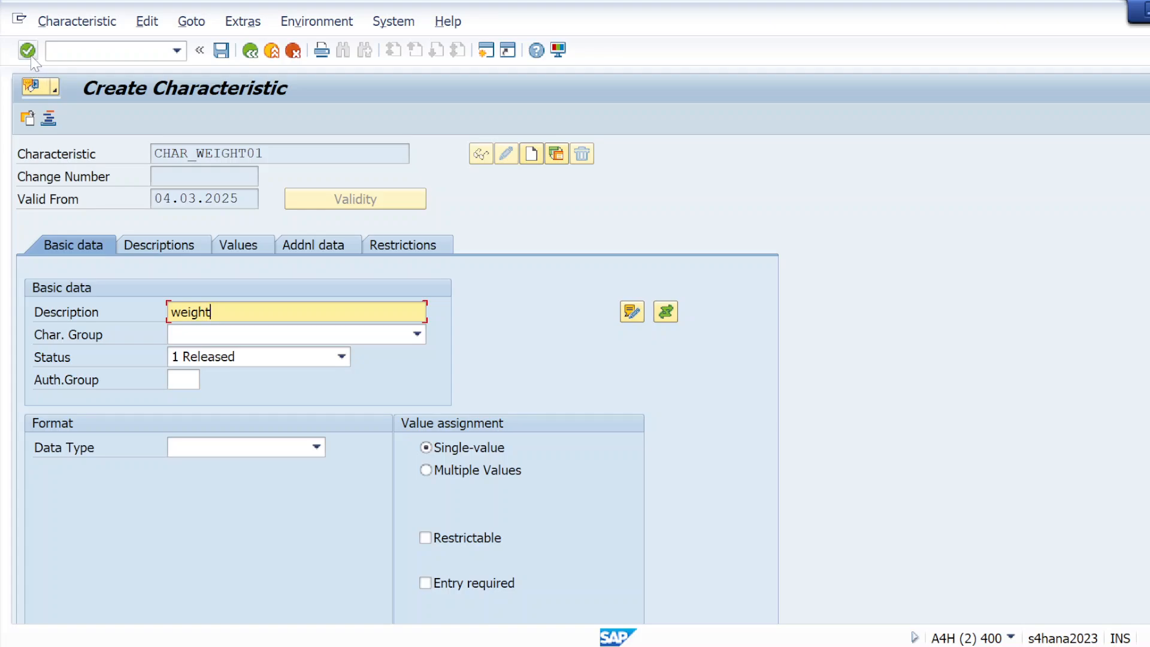
left_click(30, 53)
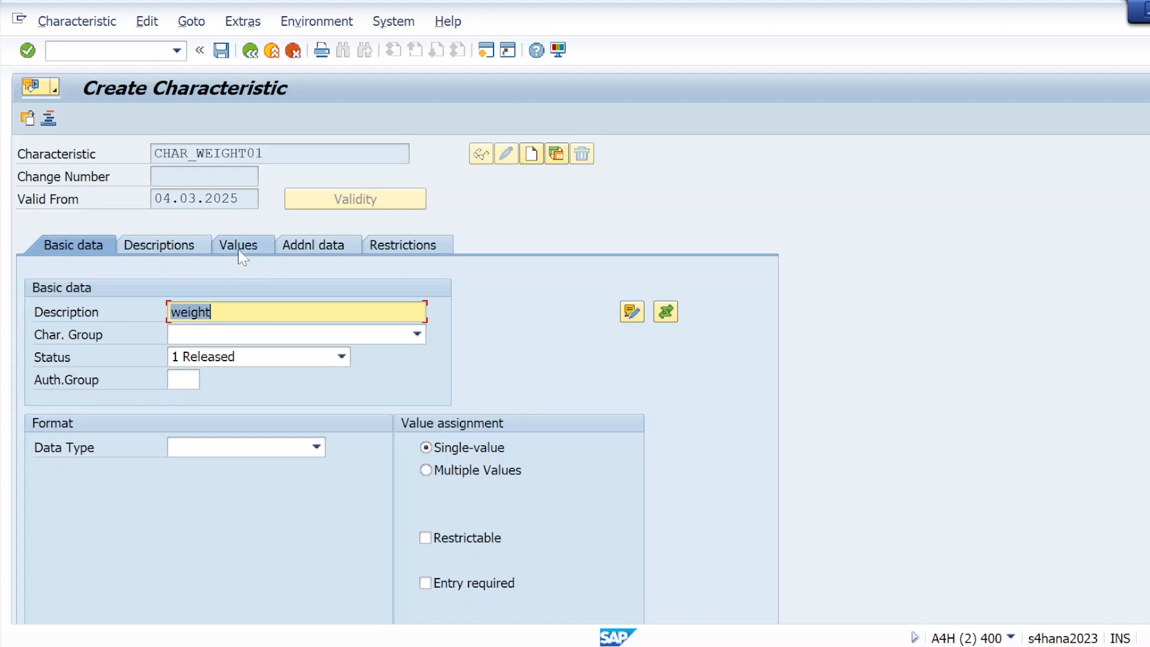
key("Return")
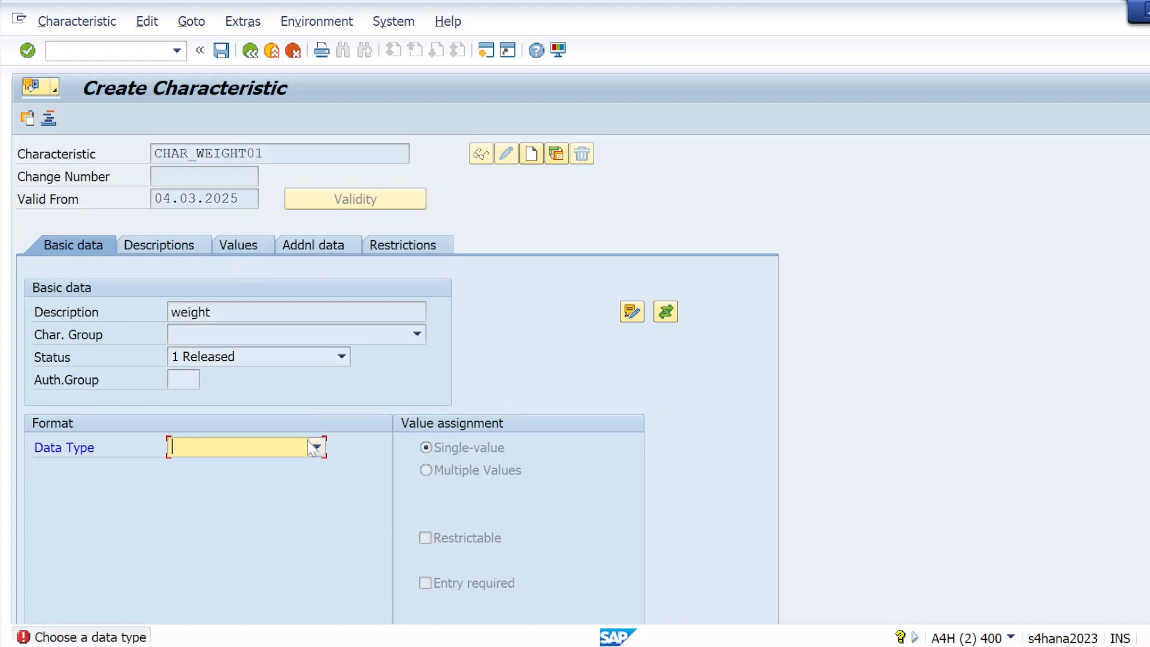
left_click(316, 448)
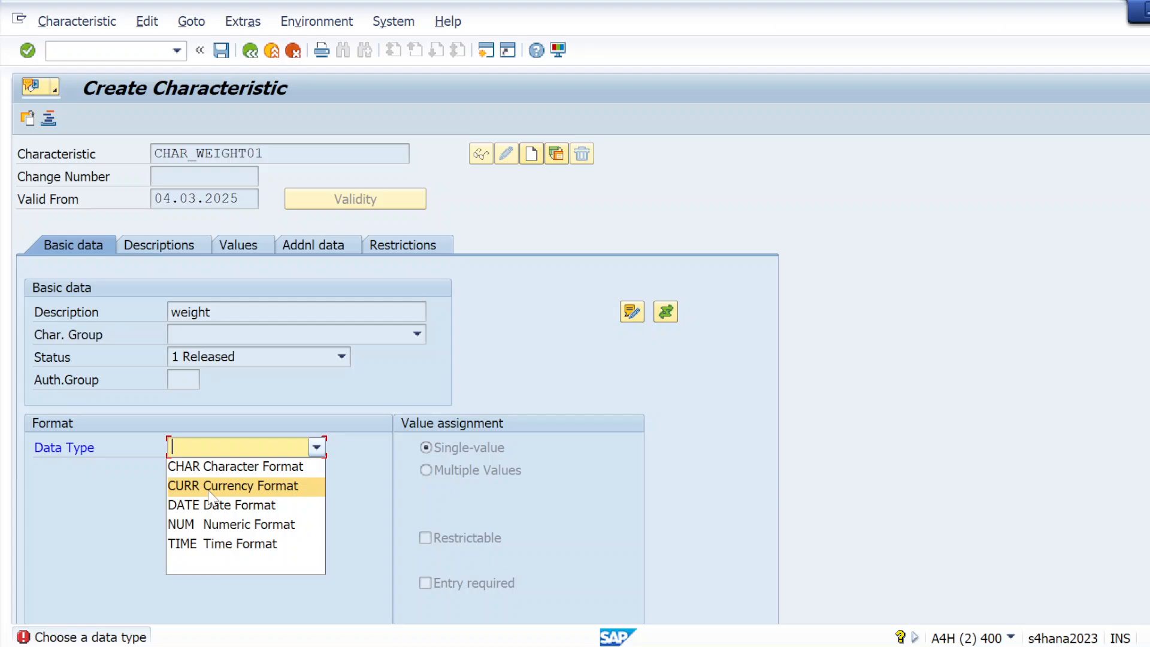
Step: Make CHAR_WEIGHT01 NUM Numeric Format with 4 characters; after ML is rejected, list all units
left_click(210, 524)
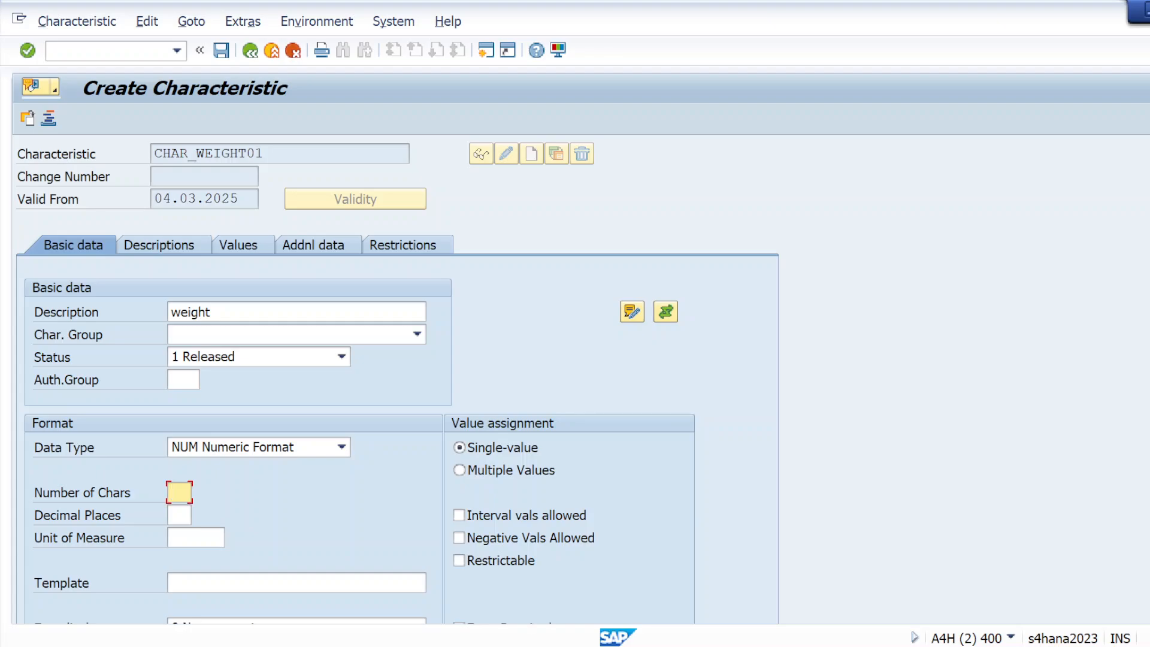
type("4")
left_click(195, 538)
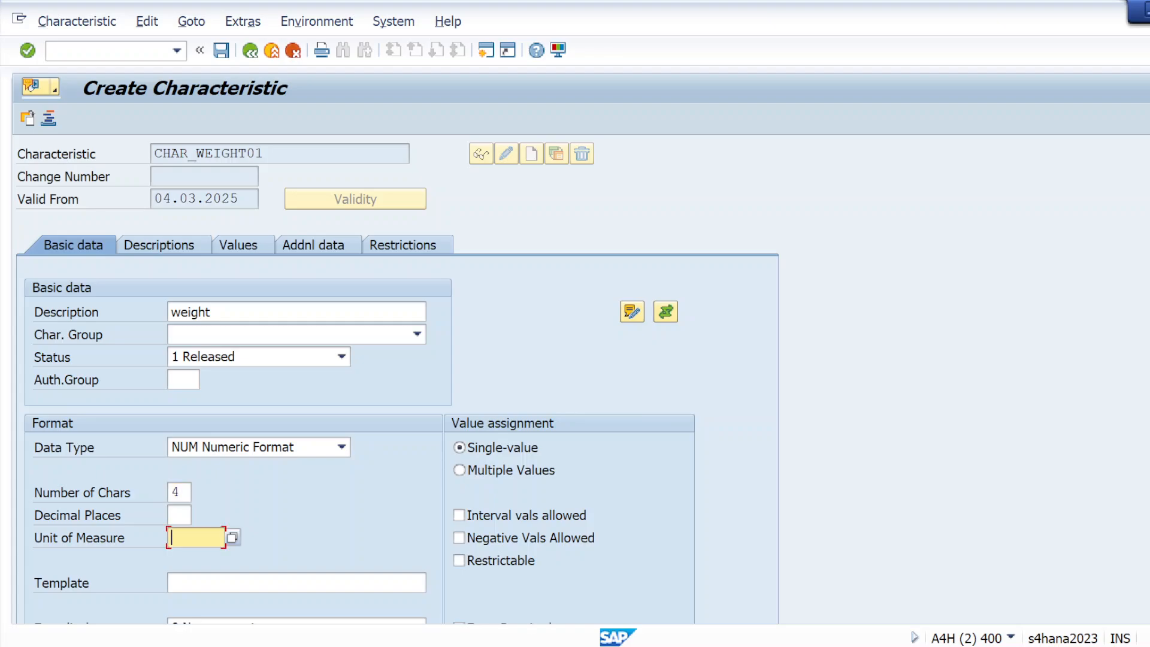
type("ML")
key("Return")
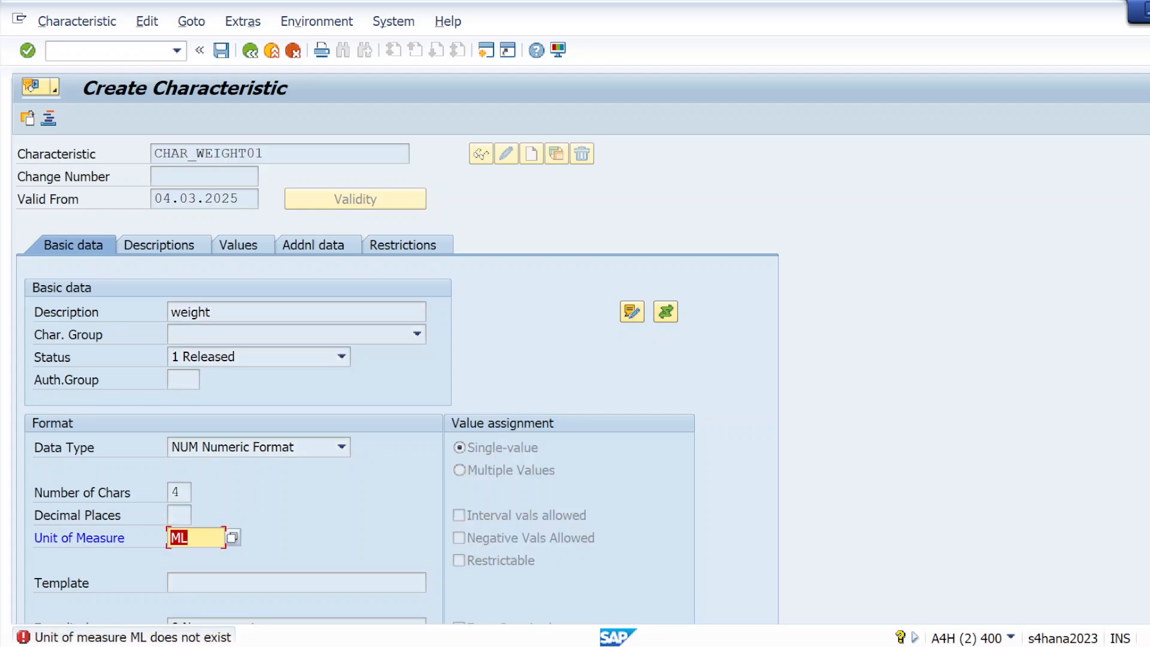
key("BackSpace")
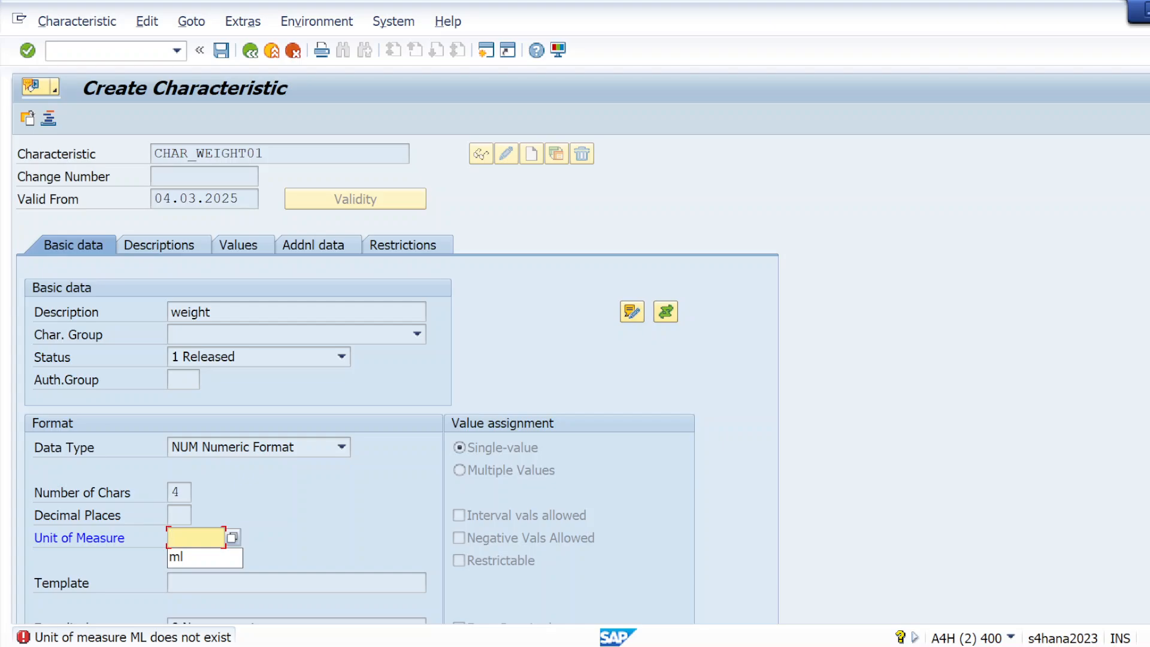
key("Return")
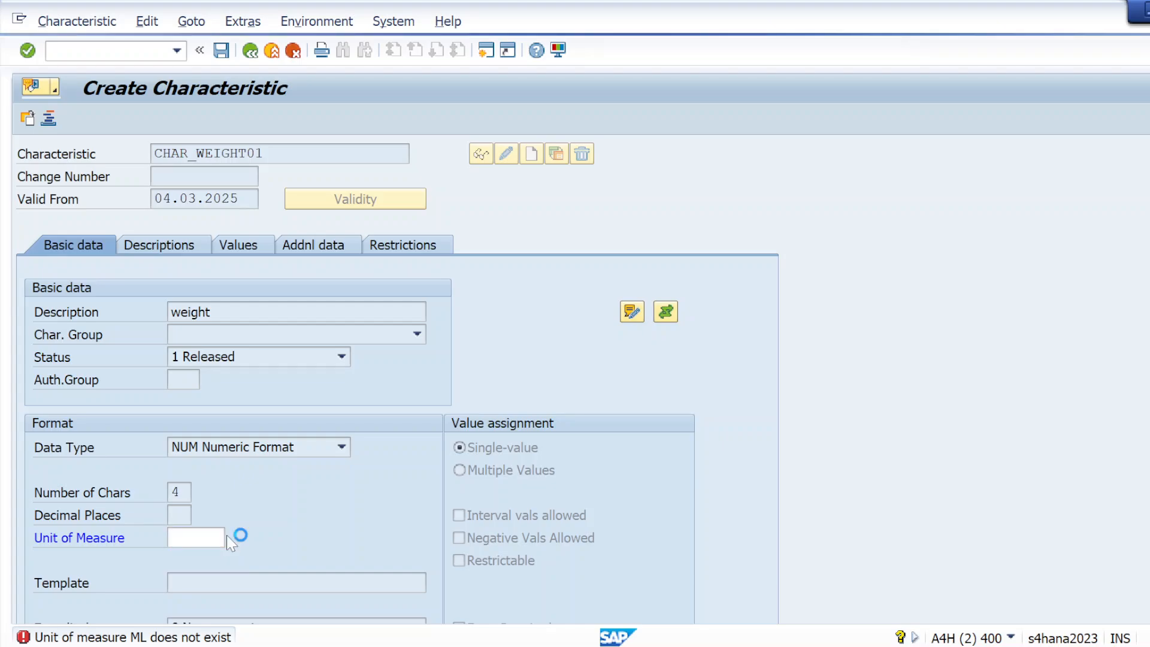
key("F4")
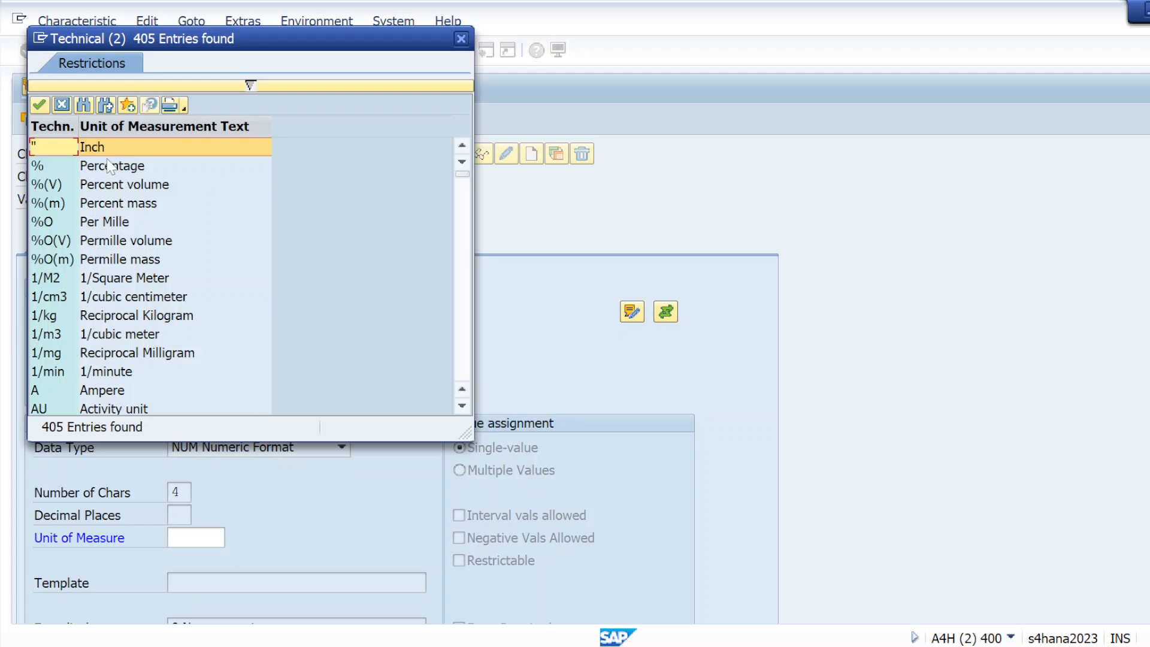
Step: Search the unit list for ML, scroll to EU/ml and copy it into Unit of Measure
left_click(105, 107)
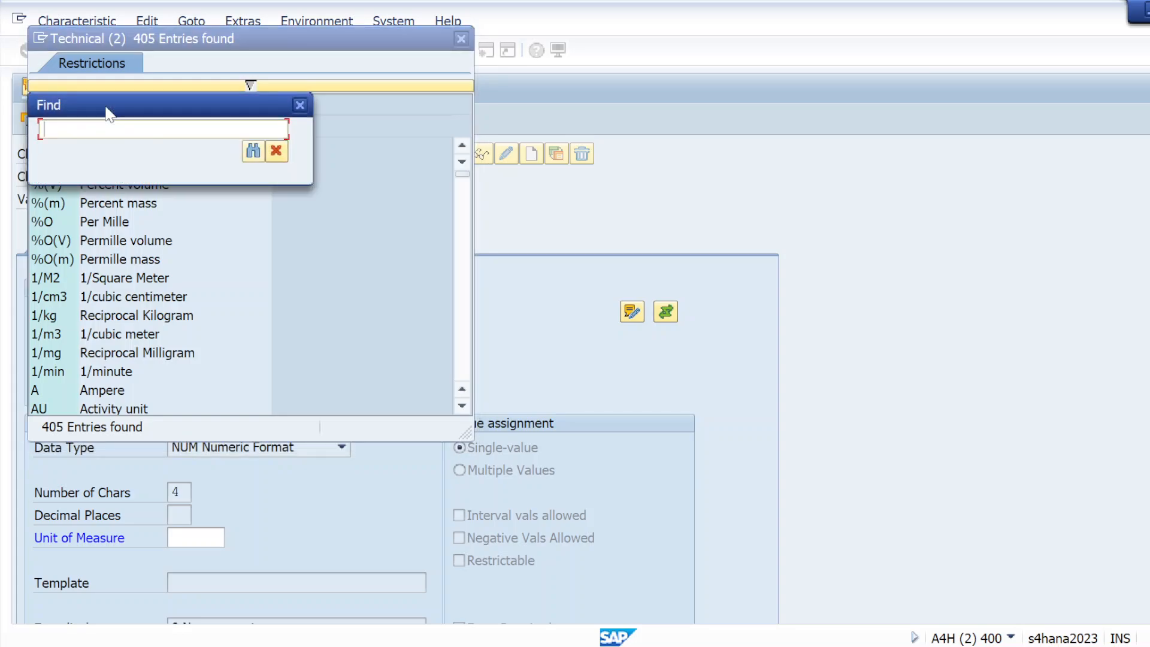
type("ML")
key("Return")
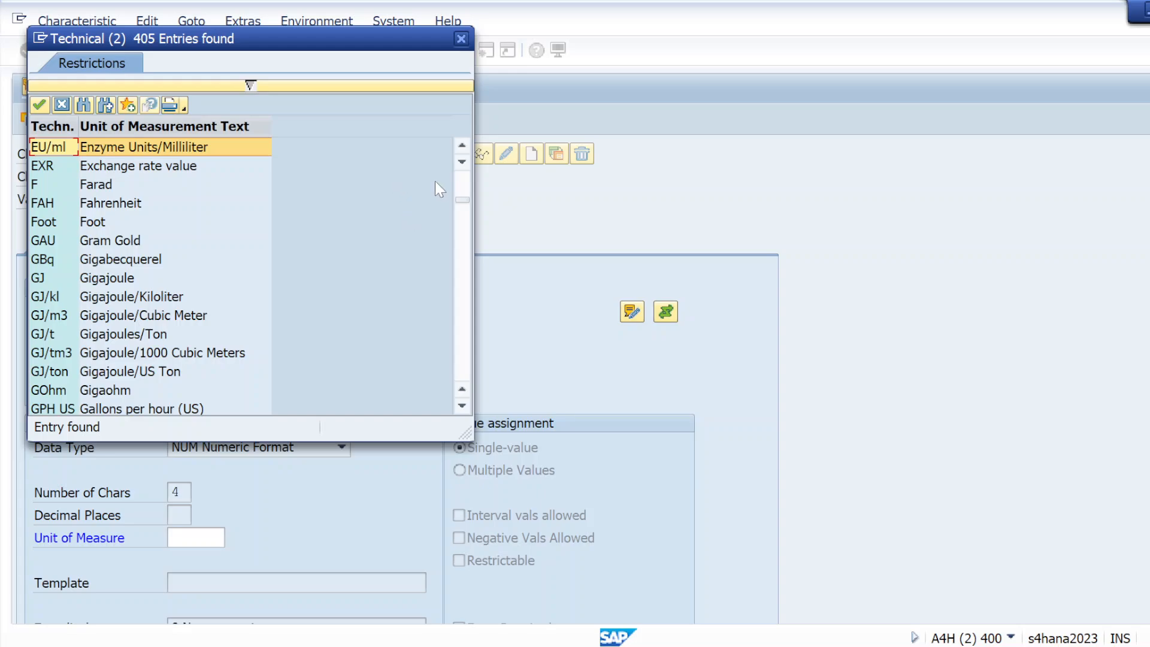
left_click(461, 149)
left_click_drag(461, 150, 461, 149)
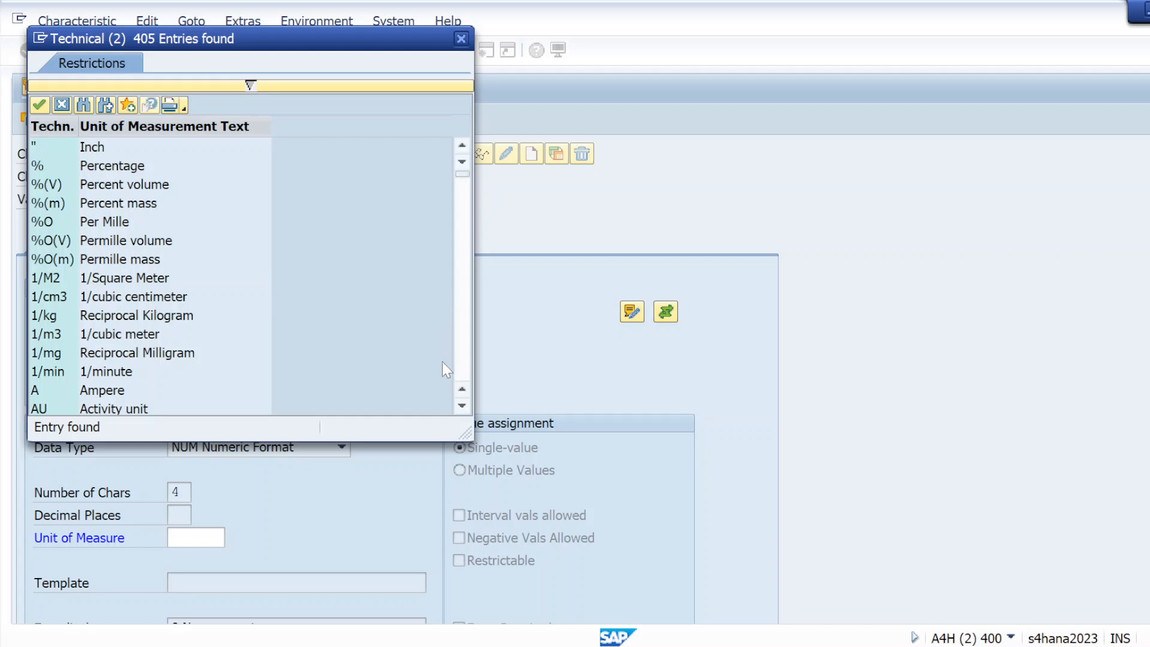
left_click_drag(463, 409, 463, 409)
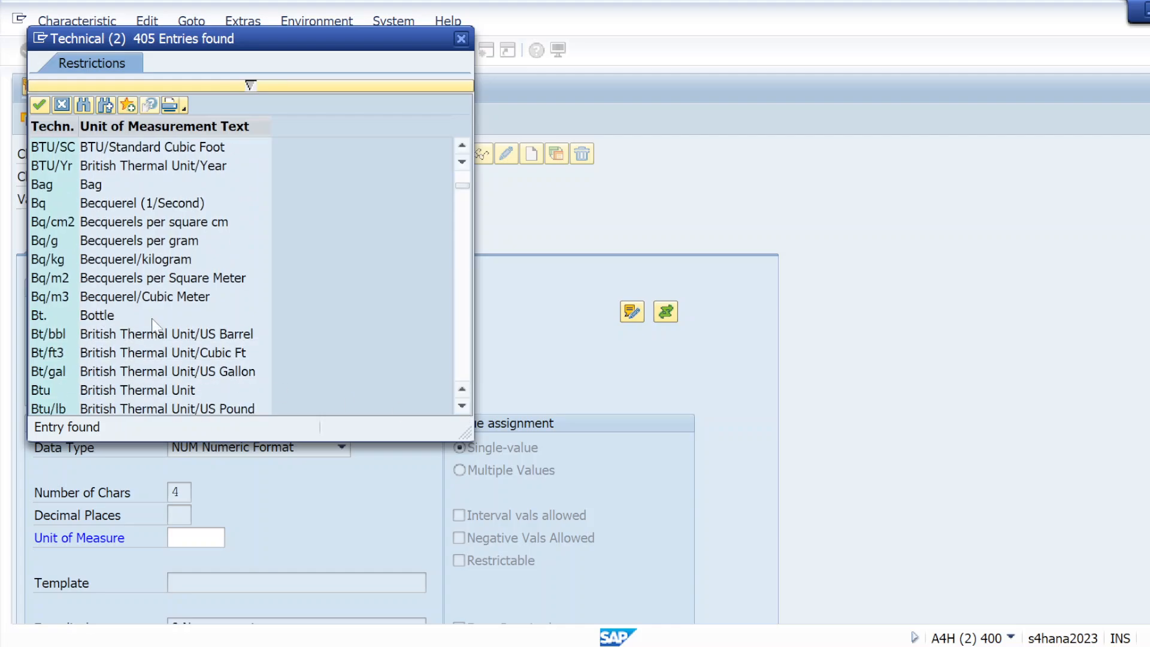
left_click_drag(461, 408, 462, 409)
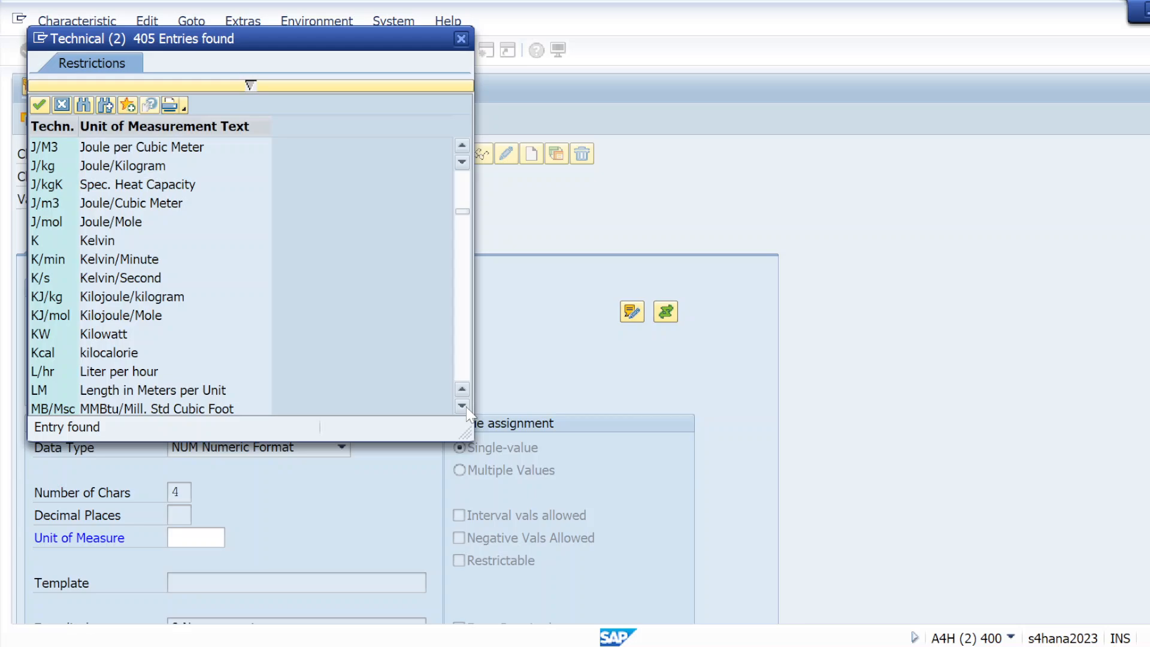
left_click_drag(467, 411, 467, 411)
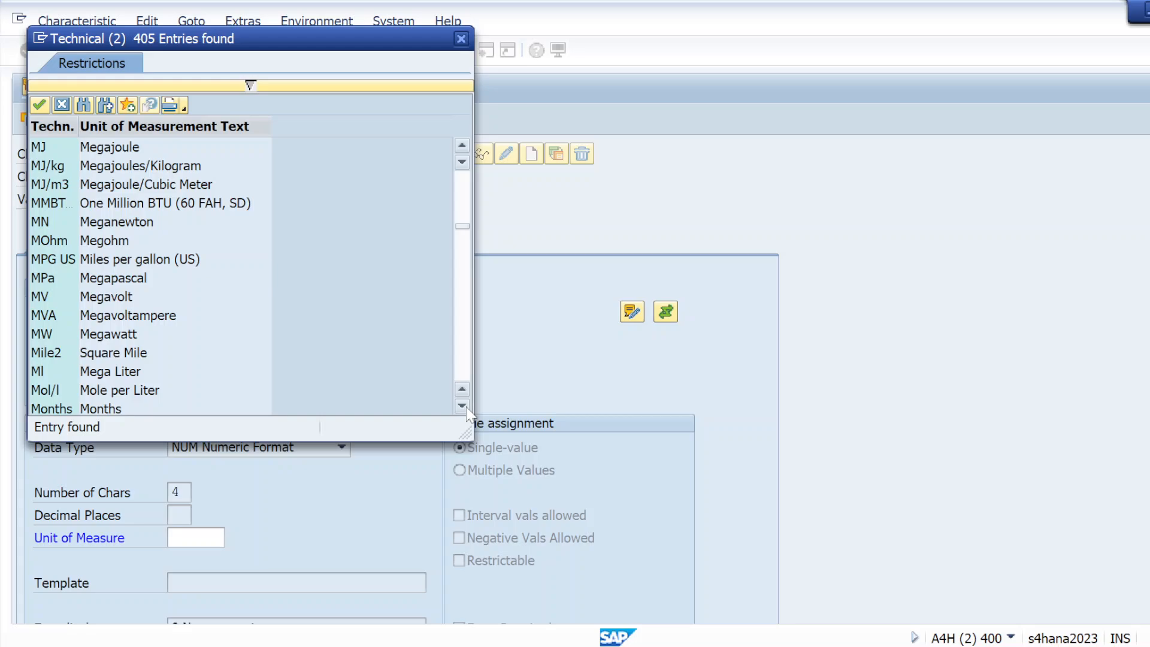
left_click_drag(467, 410, 467, 411)
left_click(467, 408)
left_click(467, 408)
left_click(467, 407)
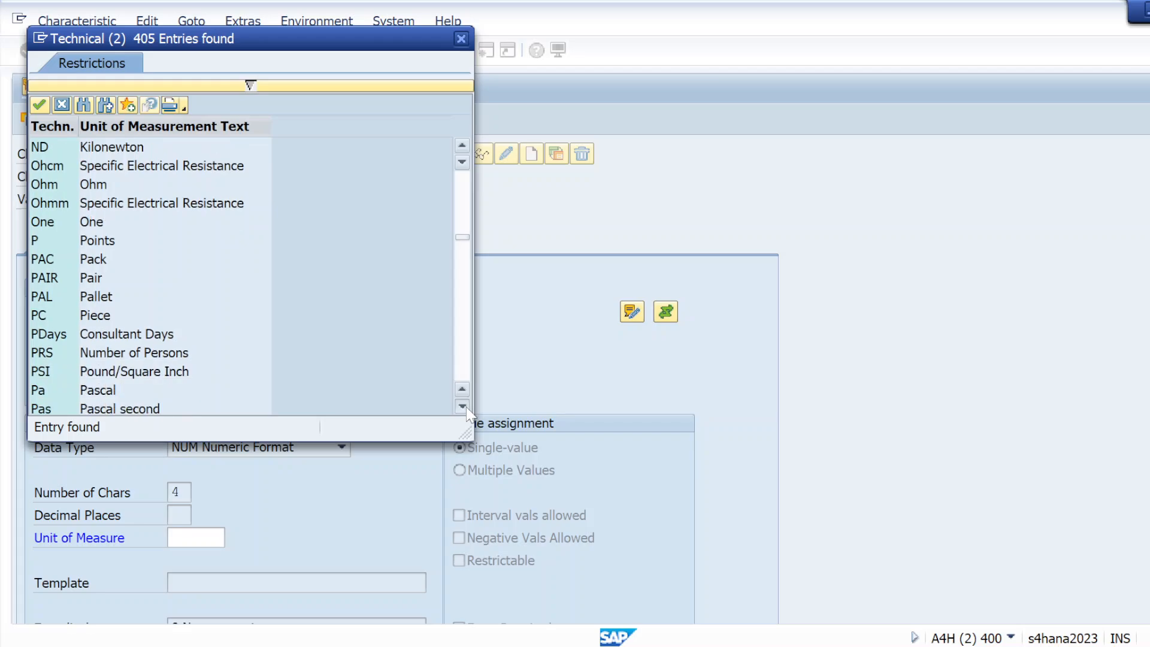
left_click(467, 408)
left_click(467, 408)
left_click(466, 408)
left_click(466, 408)
left_click(466, 408)
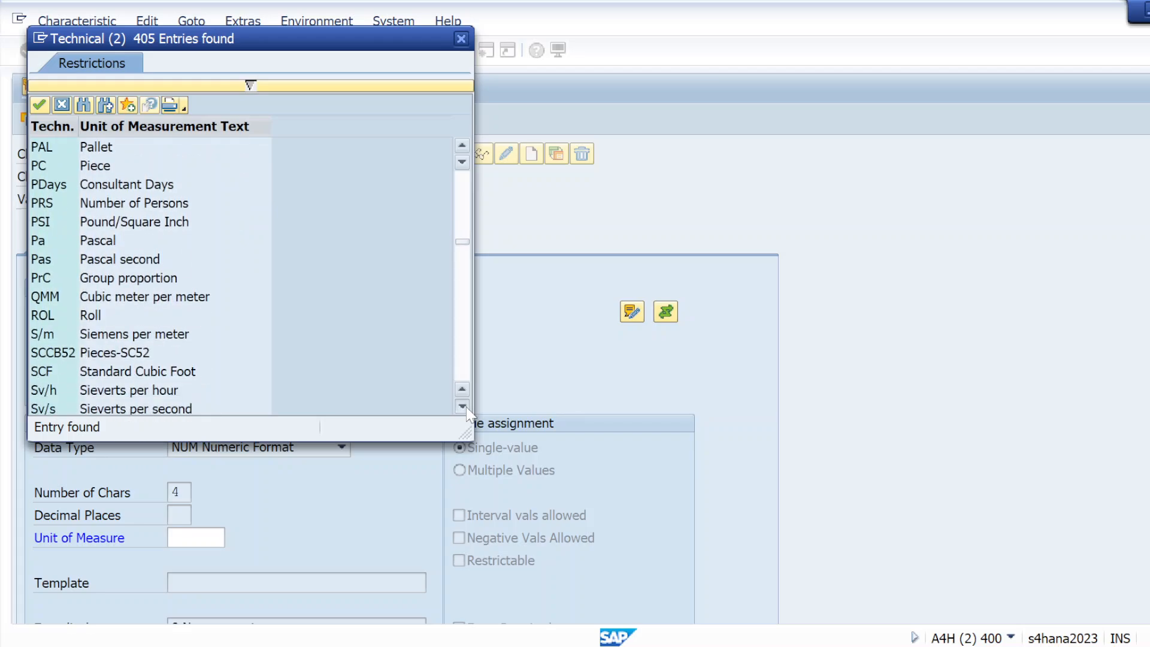
left_click(466, 408)
left_click(467, 408)
left_click(467, 408)
left_click(467, 408)
left_click(466, 408)
left_click(467, 408)
left_click(467, 408)
left_click(467, 407)
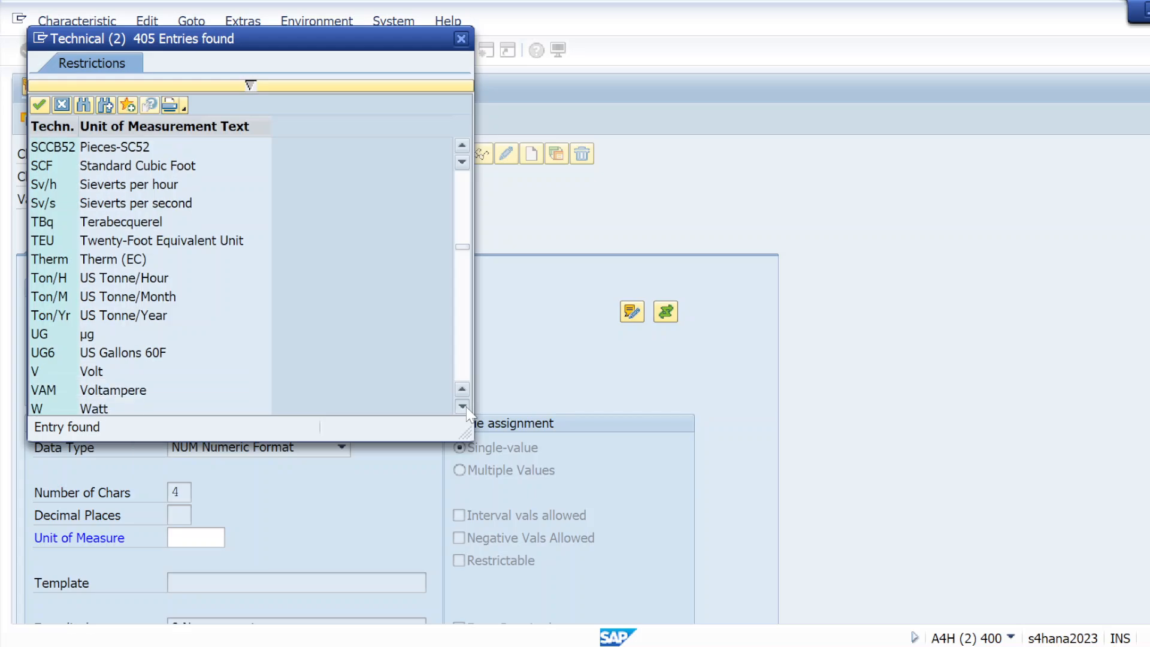
left_click(467, 408)
left_click(467, 408)
left_click(467, 408)
left_click(467, 407)
left_click(467, 408)
left_click(467, 408)
left_click(467, 408)
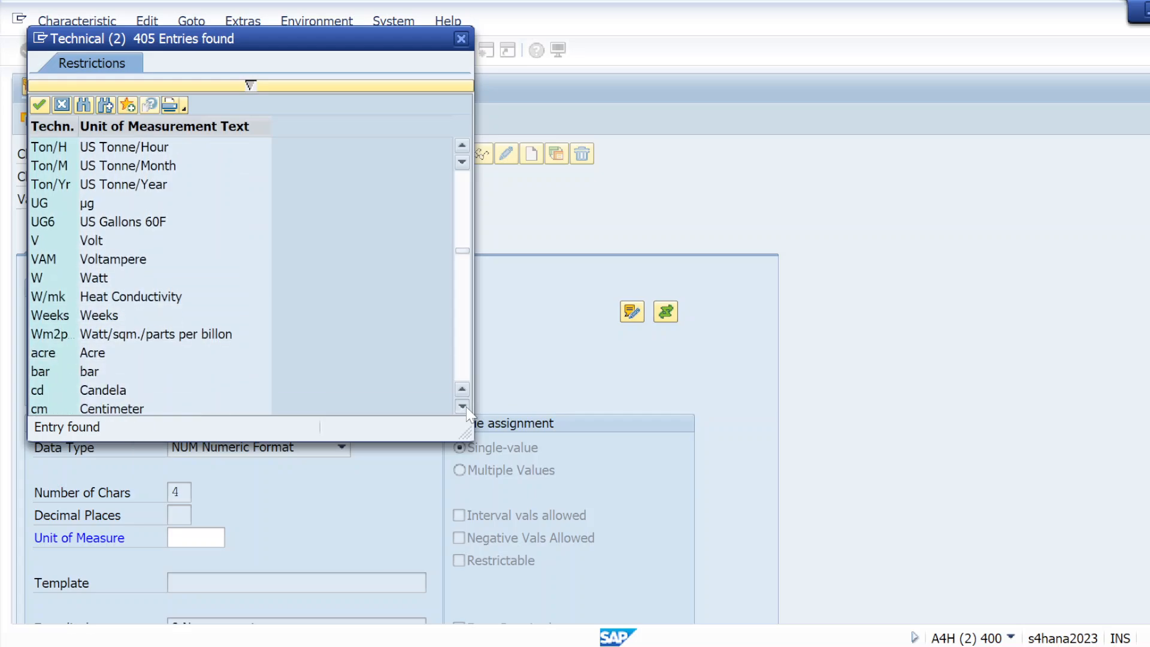
left_click(466, 408)
left_click(467, 408)
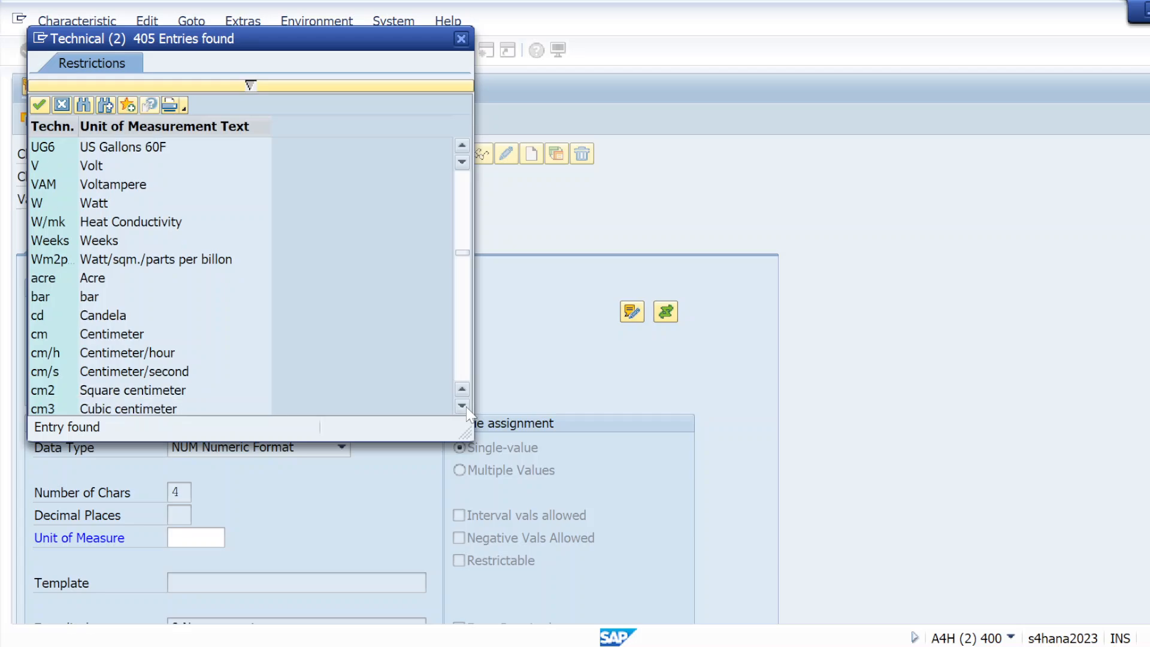
left_click(467, 408)
left_click(466, 408)
left_click(466, 408)
left_click(467, 407)
left_click(466, 408)
left_click(466, 408)
left_click(466, 408)
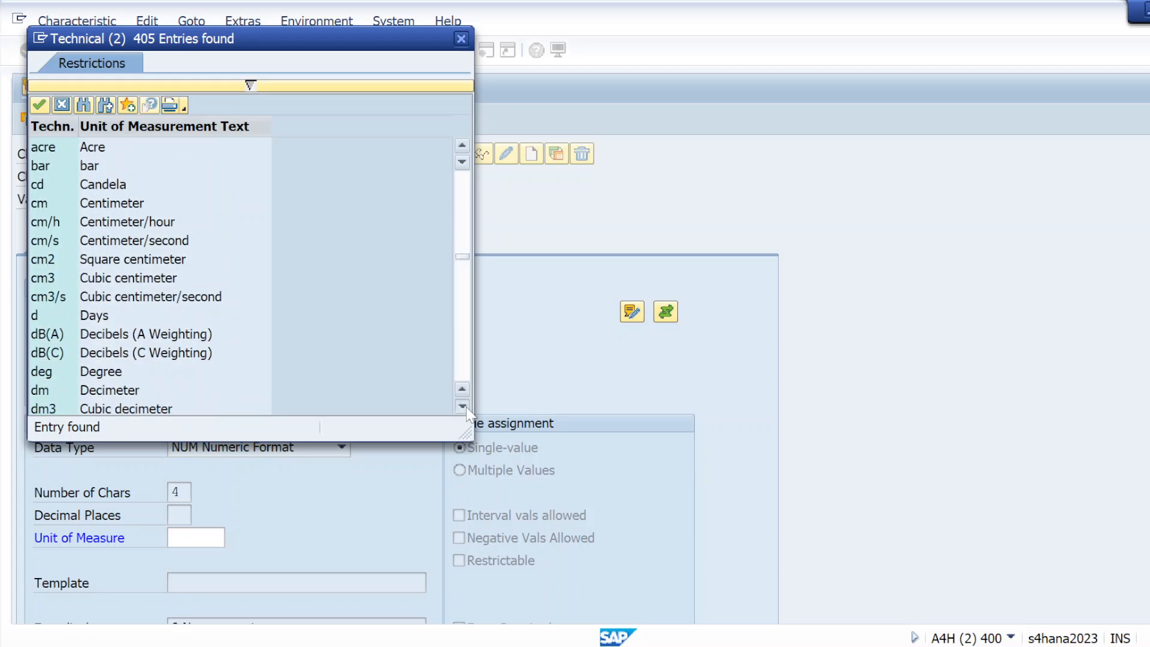
left_click(467, 408)
left_click(466, 408)
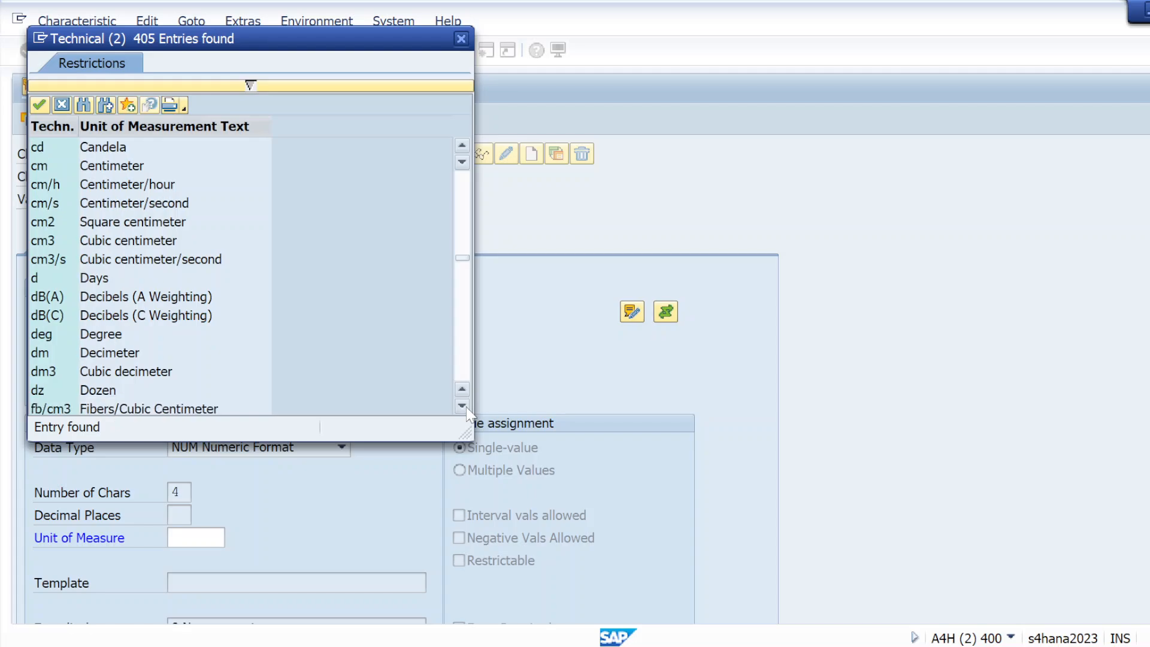
left_click(467, 408)
left_click(466, 408)
left_click(467, 408)
left_click(466, 408)
left_click(466, 408)
left_click(467, 408)
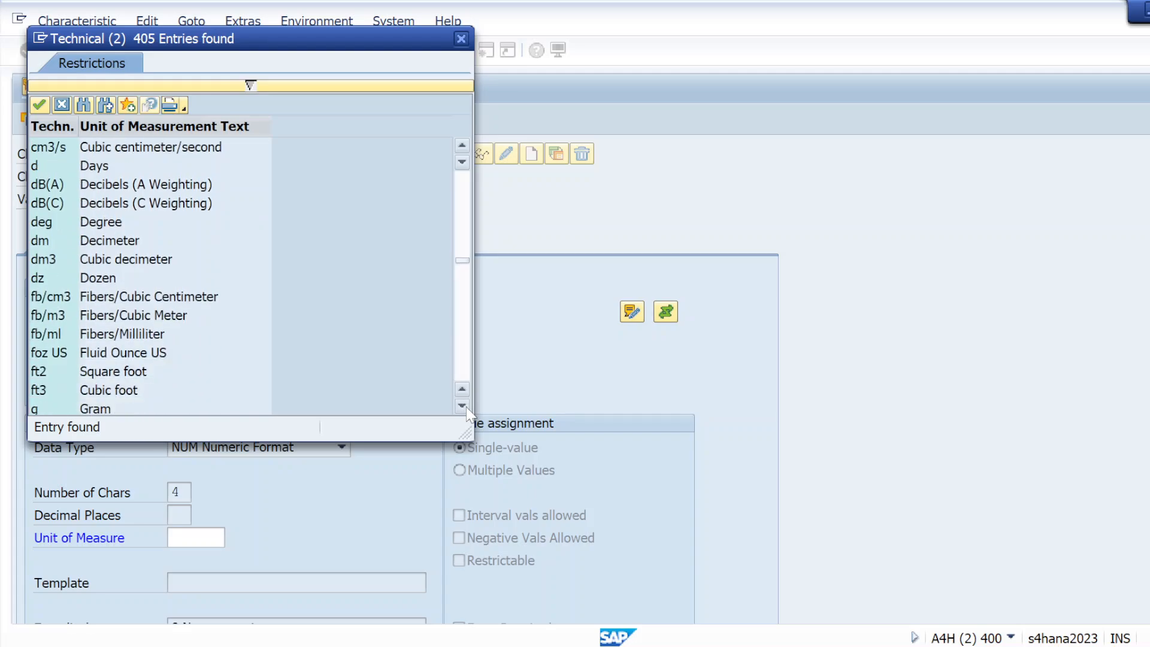
left_click(467, 408)
left_click(466, 408)
left_click(467, 408)
left_click(466, 407)
left_click(467, 408)
left_click(467, 408)
left_click(466, 408)
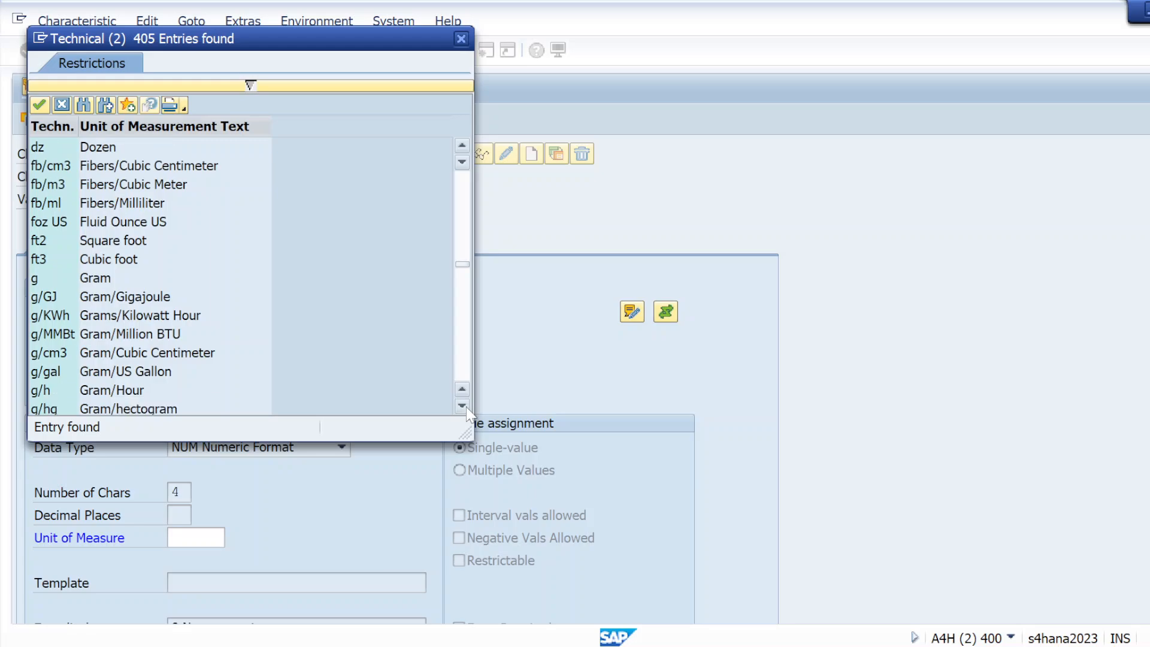
left_click(467, 408)
left_click(467, 408)
left_click(467, 408)
left_click(466, 408)
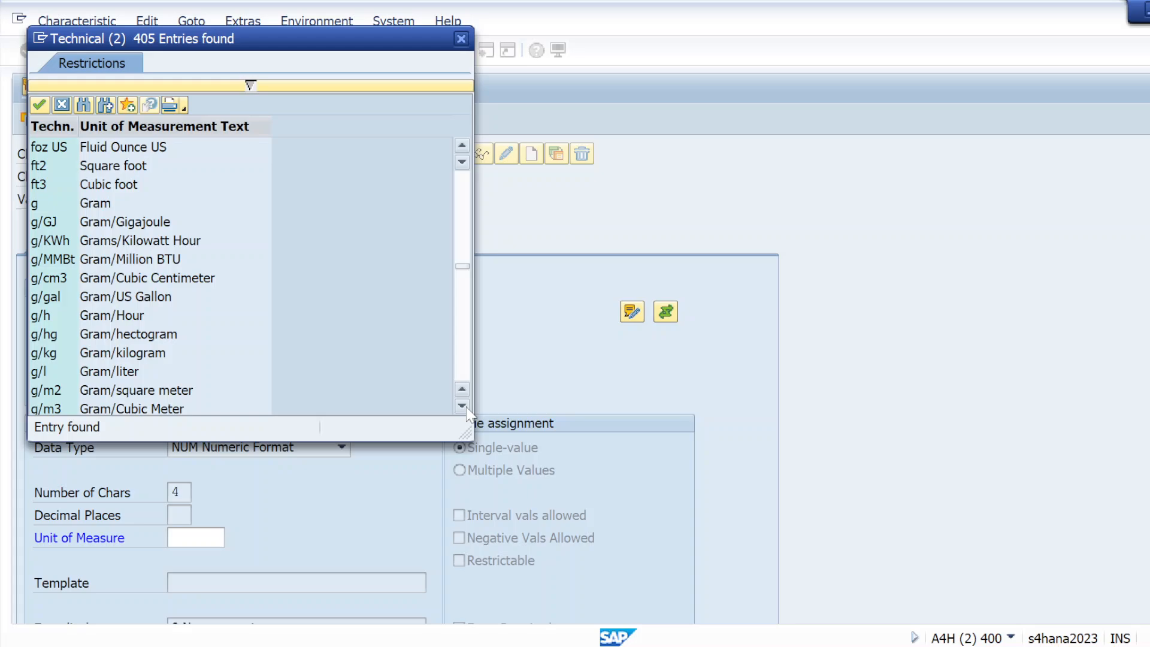
scroll(467, 408, "down", 4)
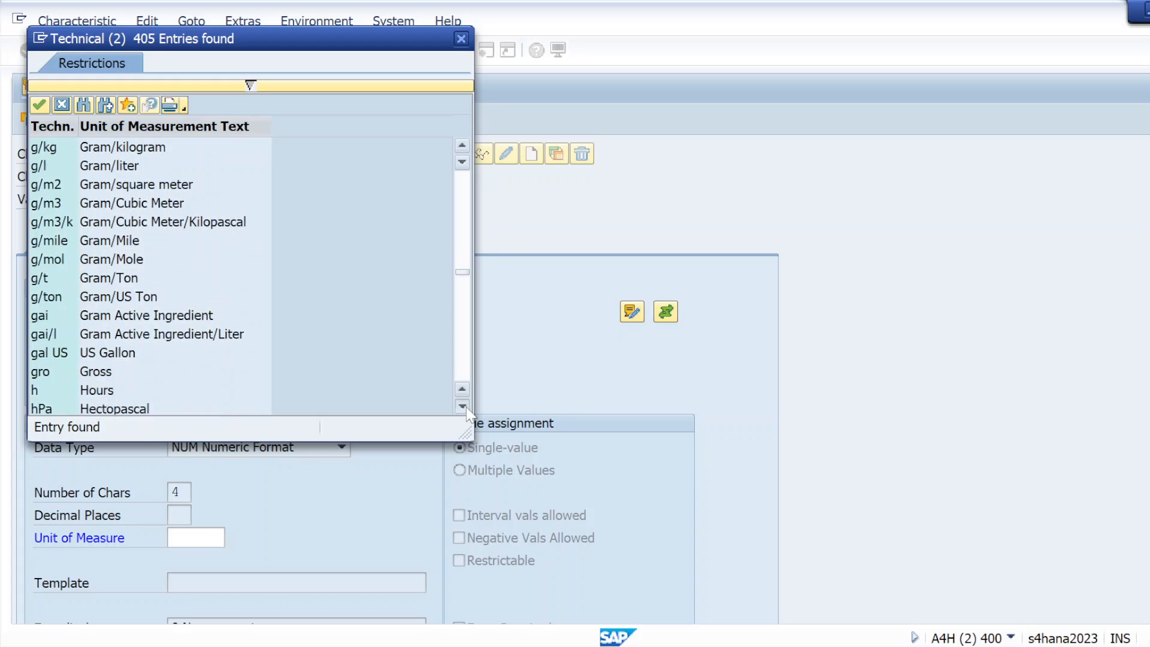
left_click(466, 407)
left_click(467, 408)
left_click(467, 408)
left_click(467, 408)
left_click(467, 408)
left_click(466, 408)
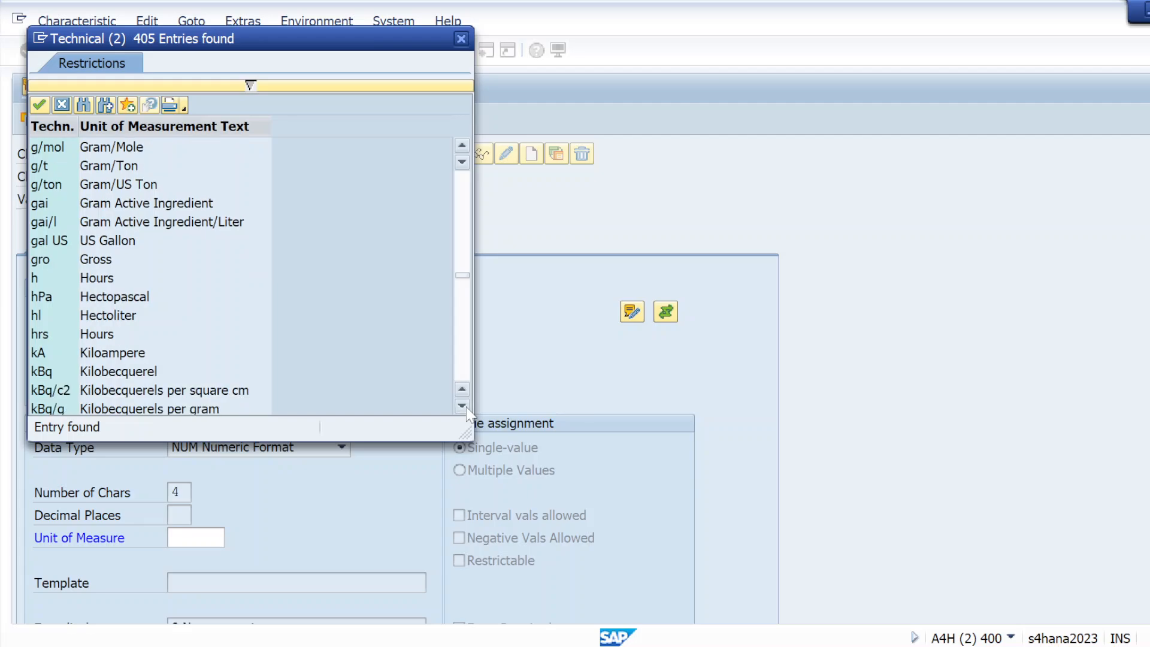
left_click(466, 408)
left_click(467, 408)
left_click(467, 408)
left_click(467, 408)
left_click(466, 408)
left_click(467, 408)
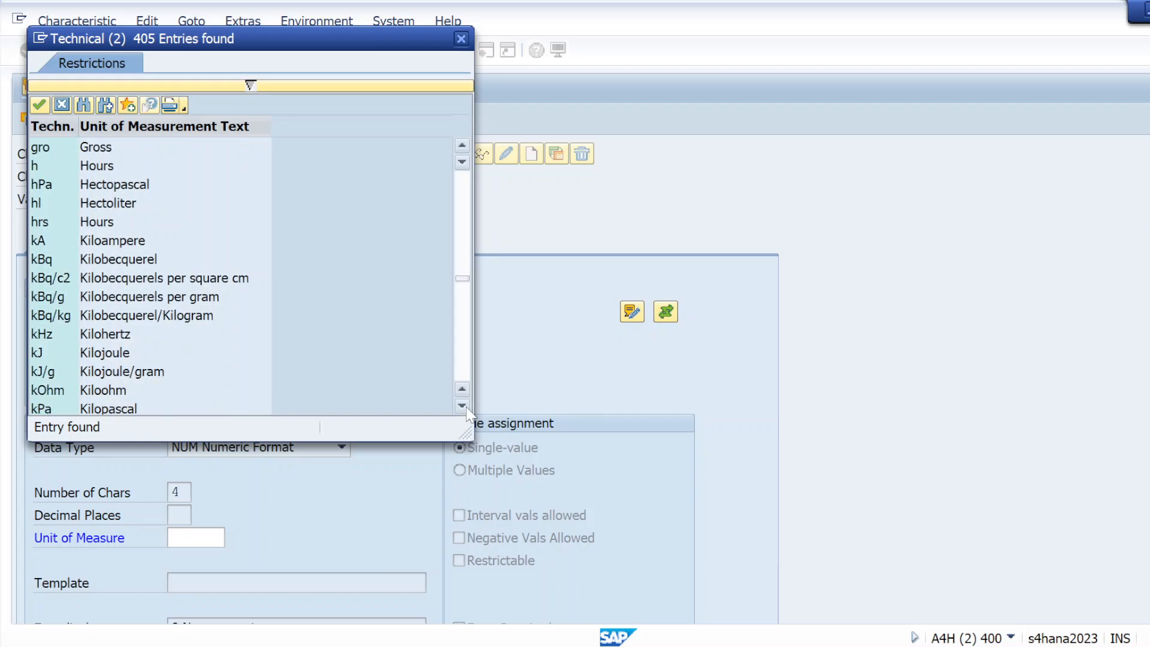
left_click(467, 408)
left_click(467, 408)
left_click(467, 408)
left_click(467, 408)
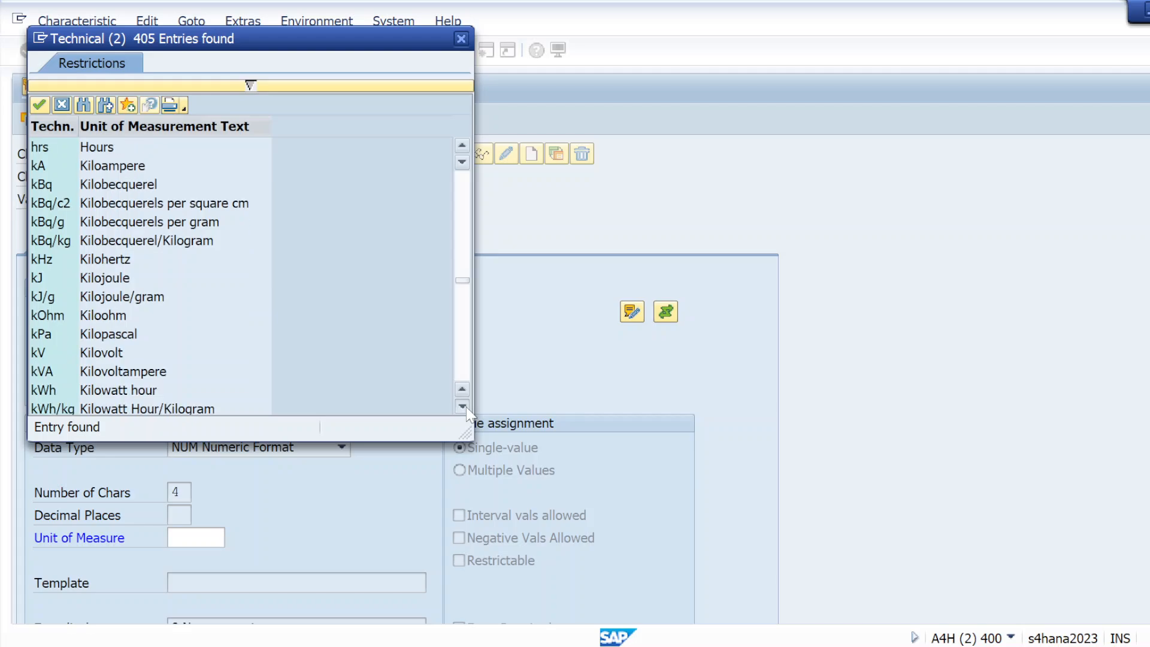
left_click(466, 408)
left_click(467, 408)
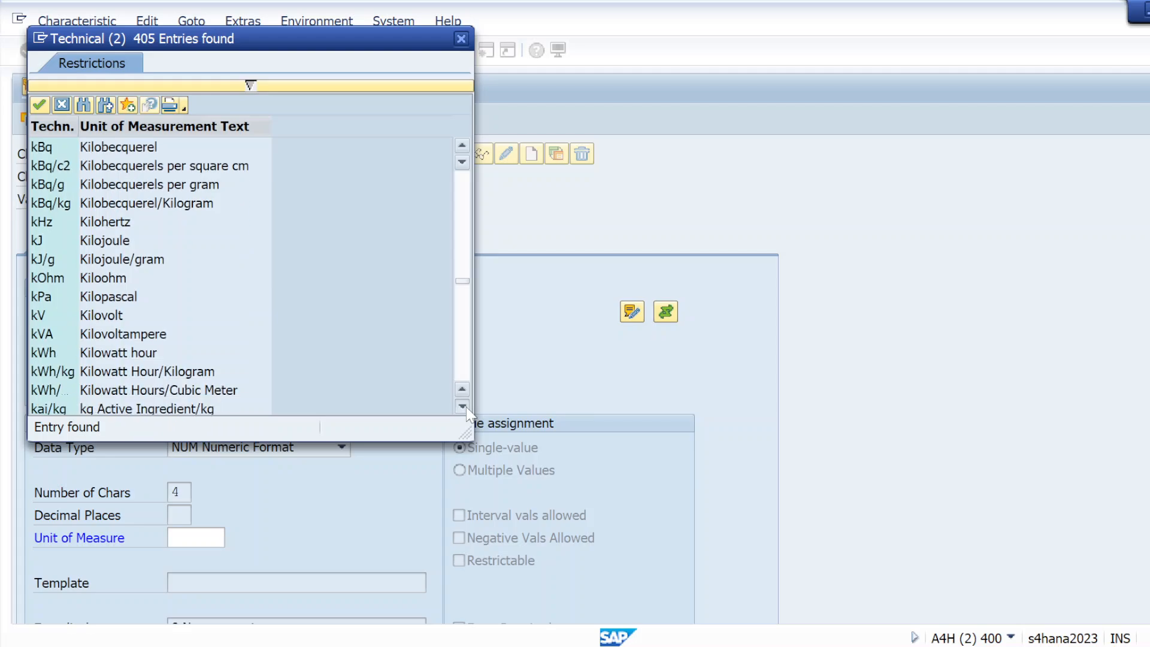
left_click(40, 106)
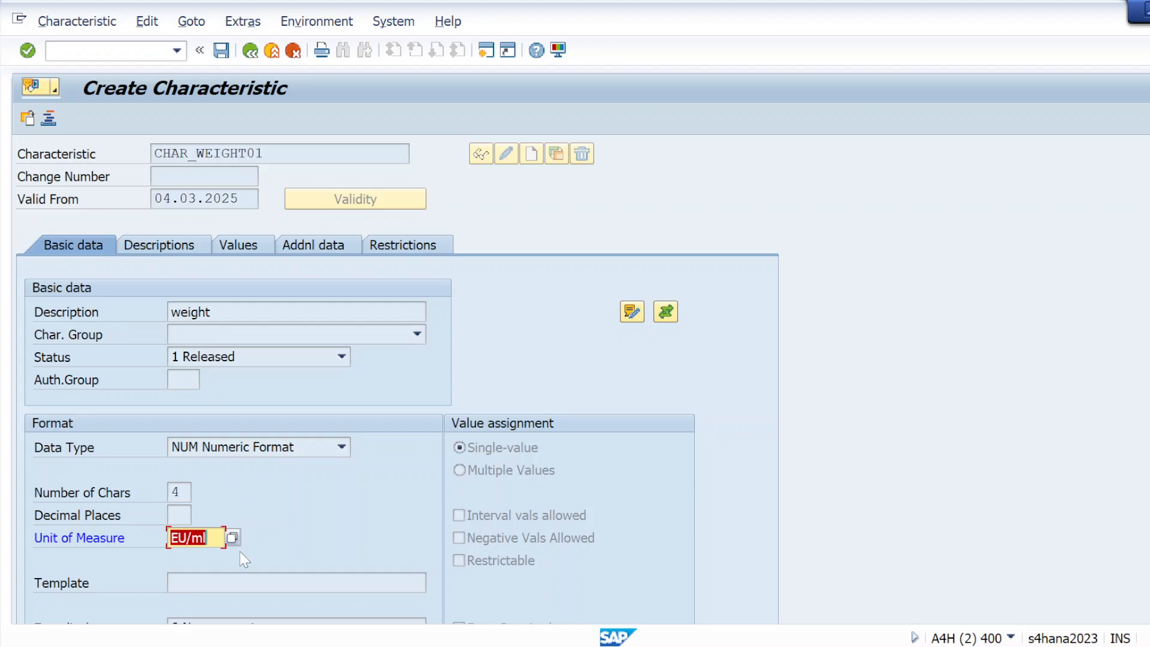
Step: Try units L and GRM, both rejected, then accept the basic data with no unit
key("BackSpace")
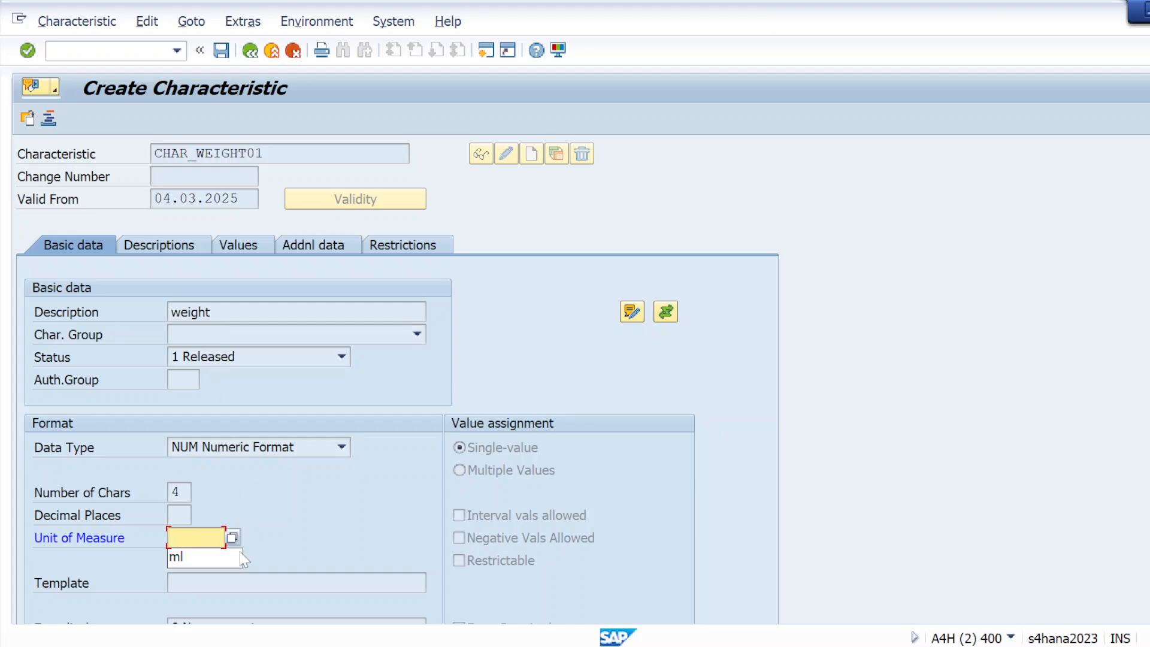
type("L")
key("Return")
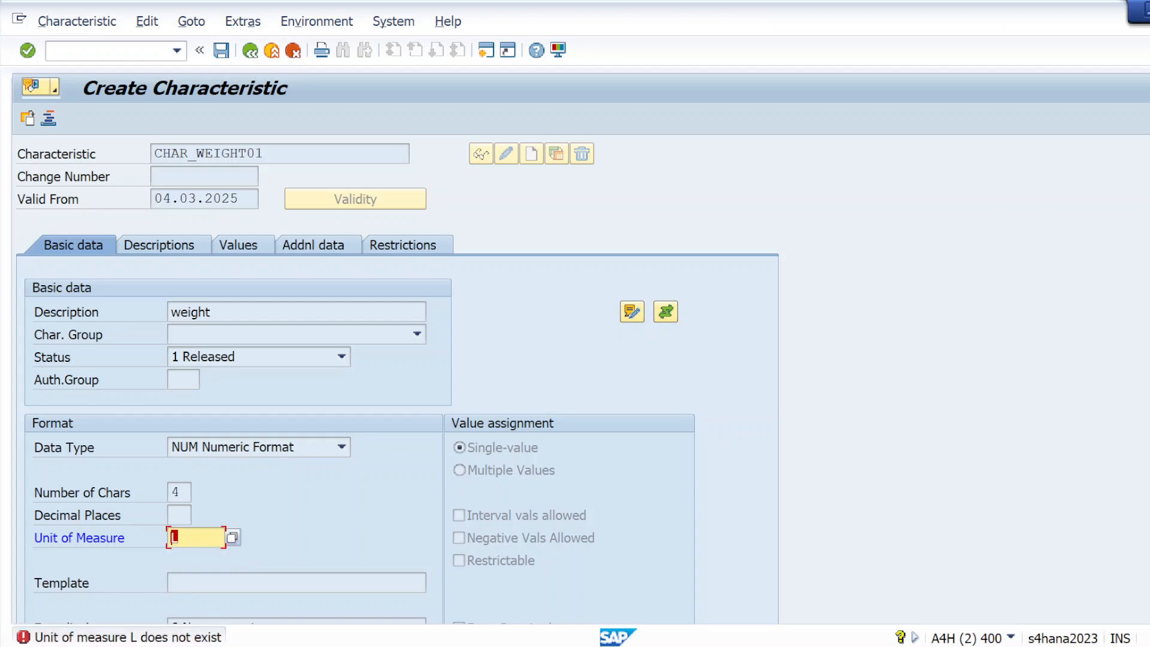
key("BackSpace")
type("GRM")
key("Return")
key("BackSpace")
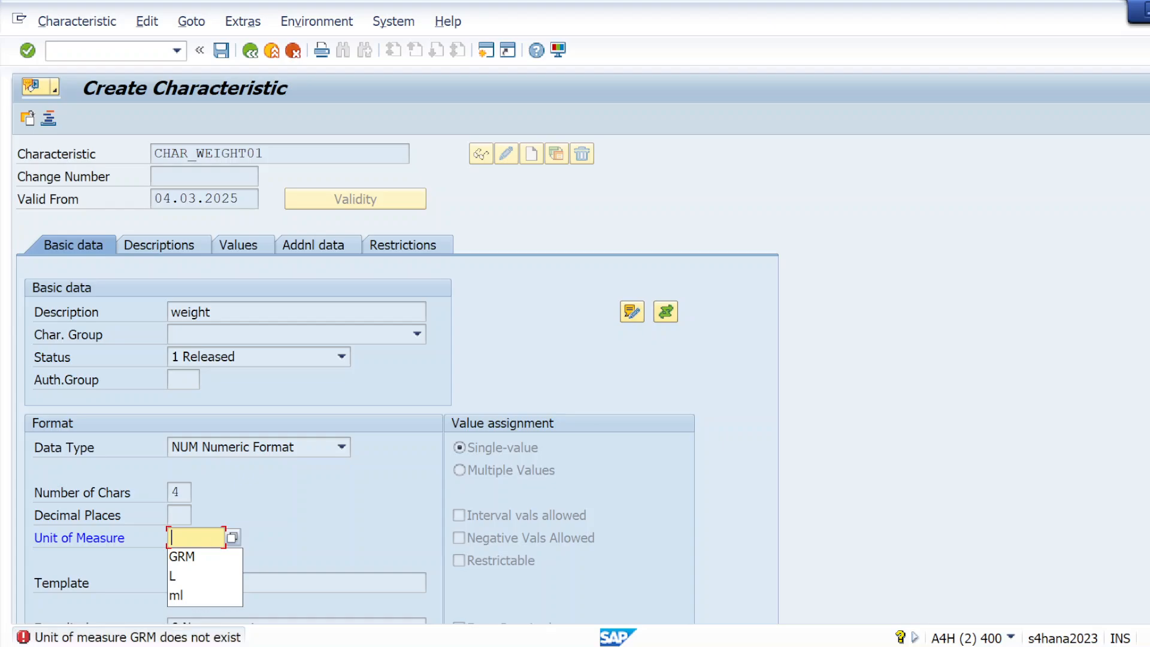
left_click(30, 50)
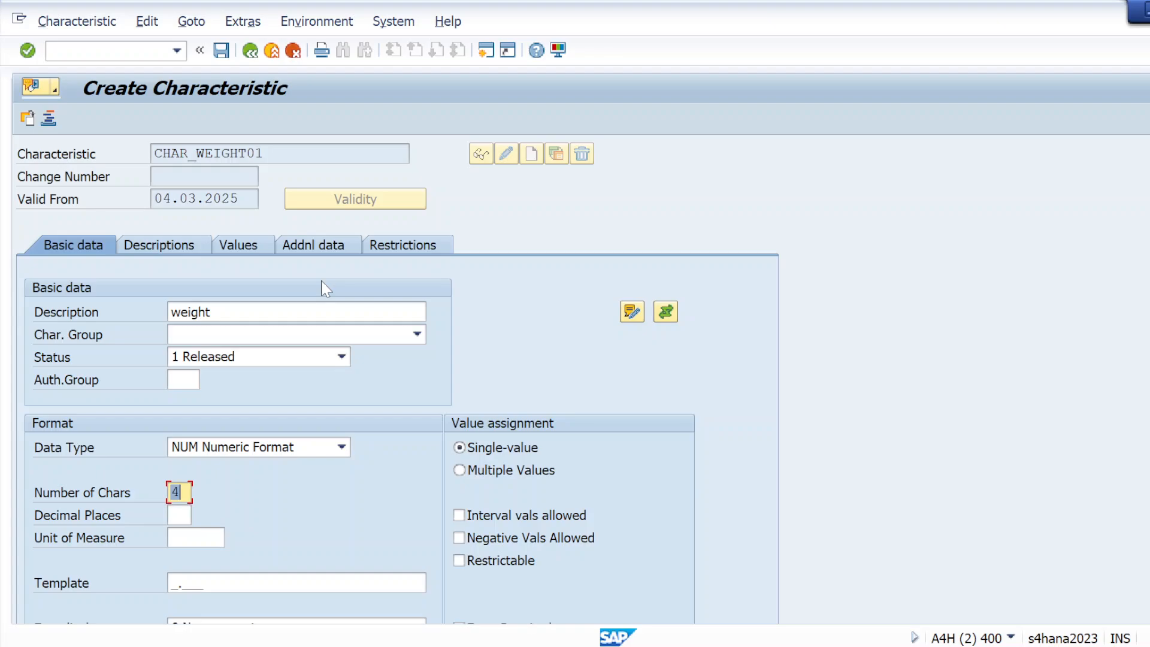
Step: Enter allowed values 100 and 200 on the Values tab, replacing the rejected 100 ML, then return to Basic data
left_click(250, 248)
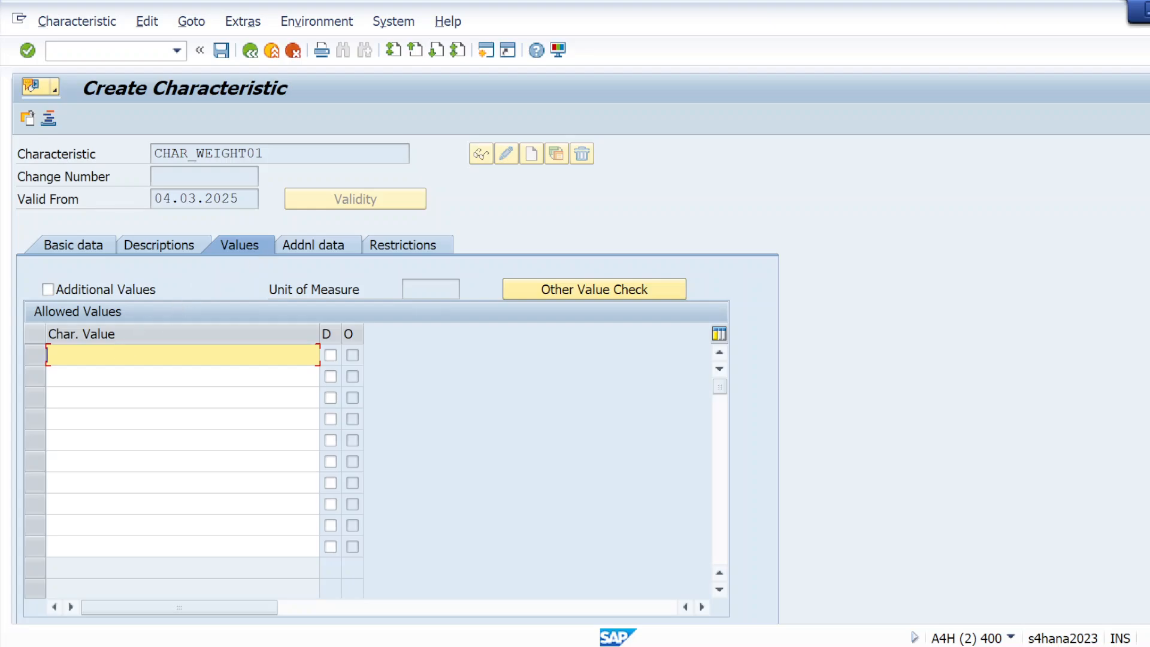
type("100 ML")
key("Return")
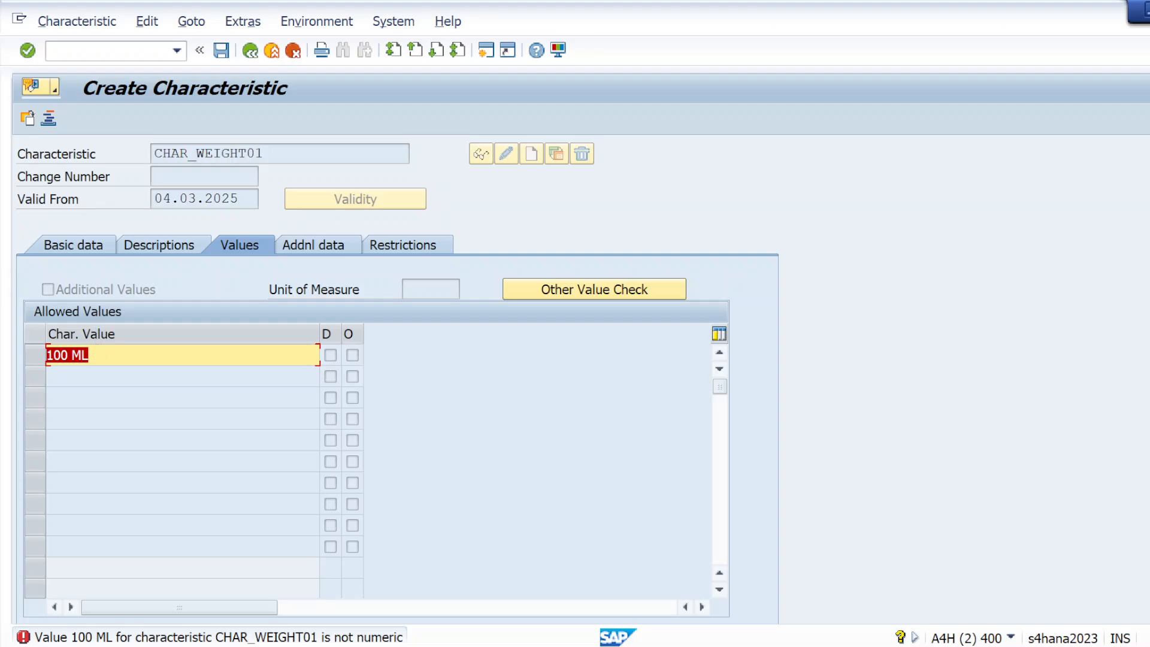
key("BackSpace")
type("100")
key("Return")
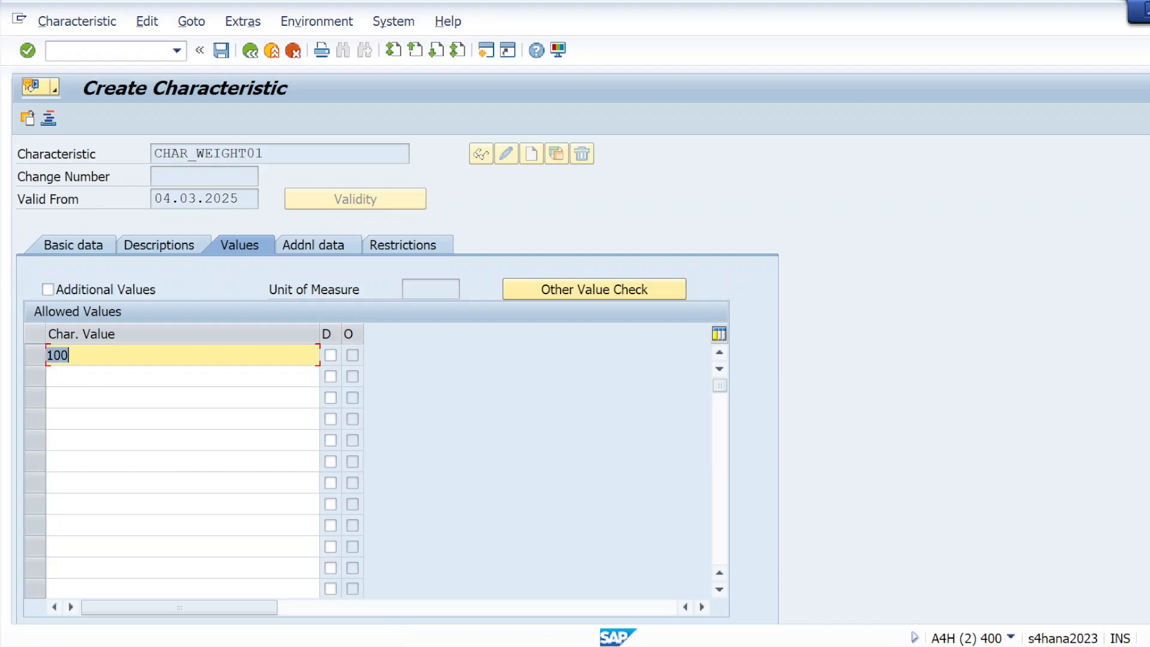
left_click(92, 375)
type("200")
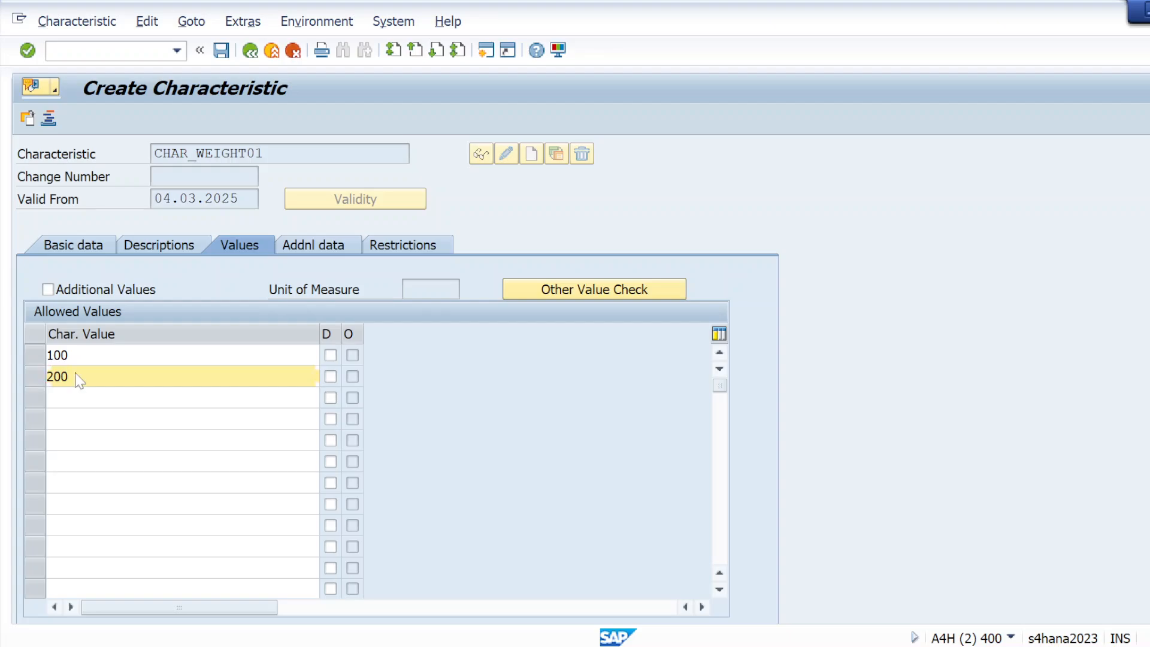
key("Return")
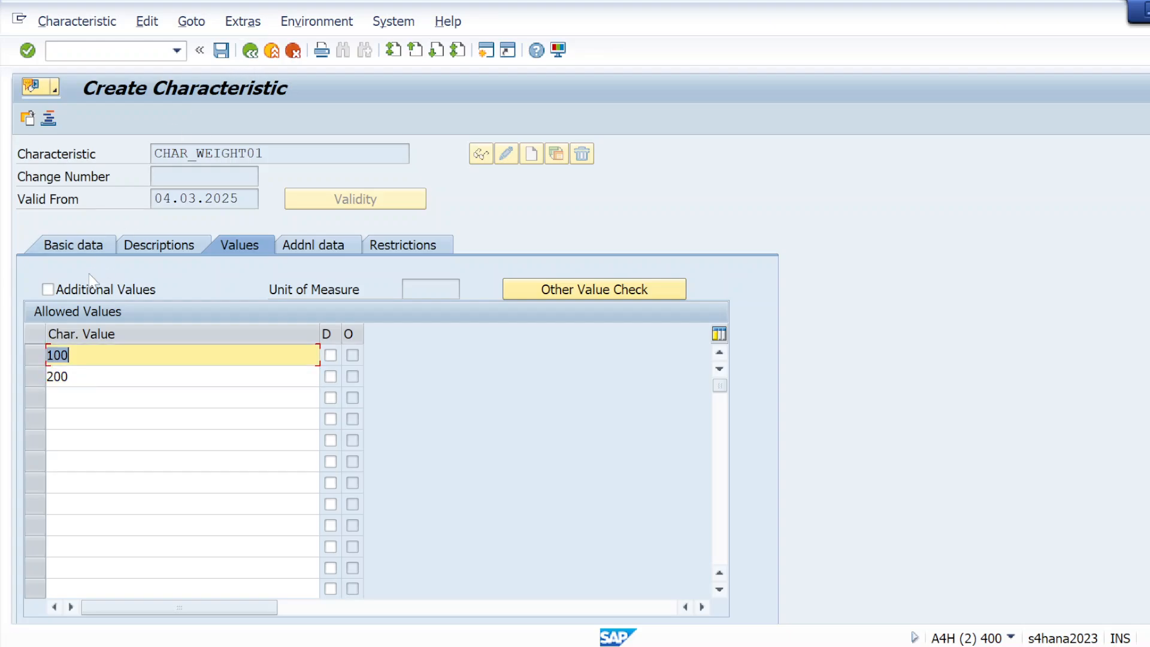
left_click(70, 254)
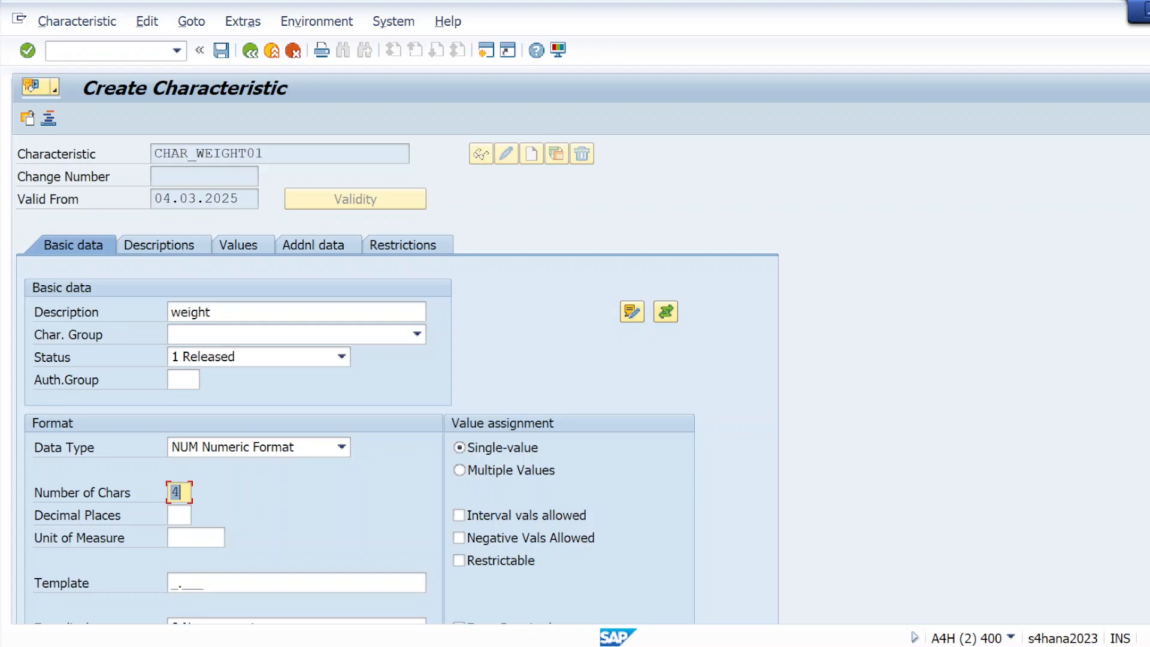
Step: Set CHAR_WEIGHT01's unit of measure to ml from the input history
scroll(396, 378, "down", 3)
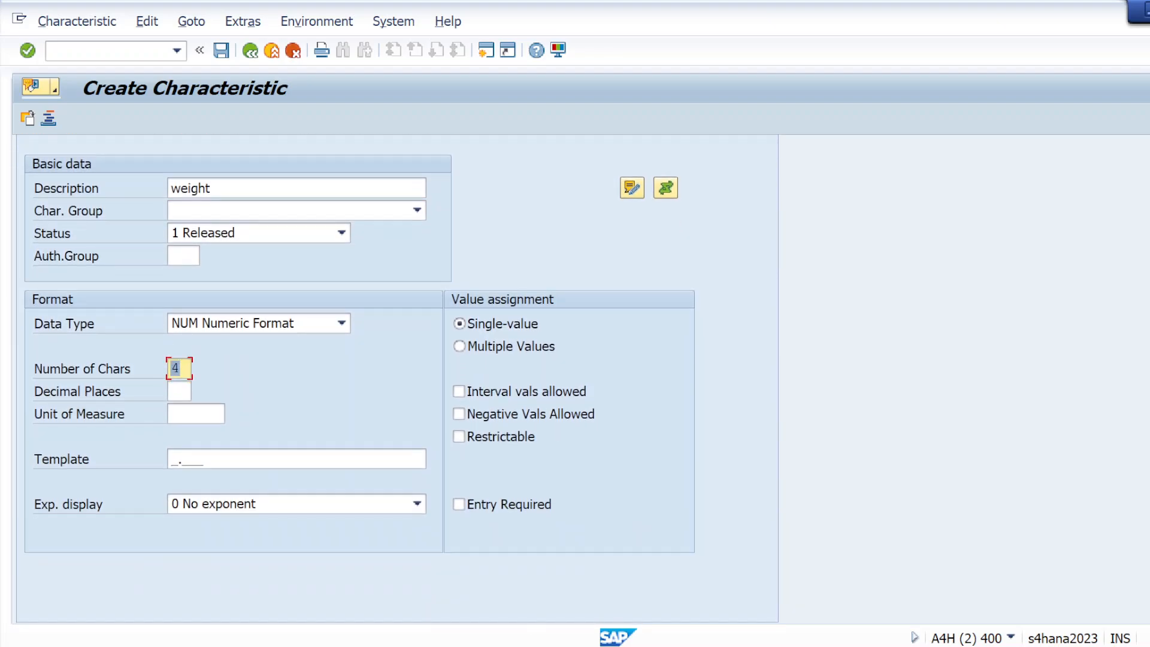
key("Tab")
key("Tab")
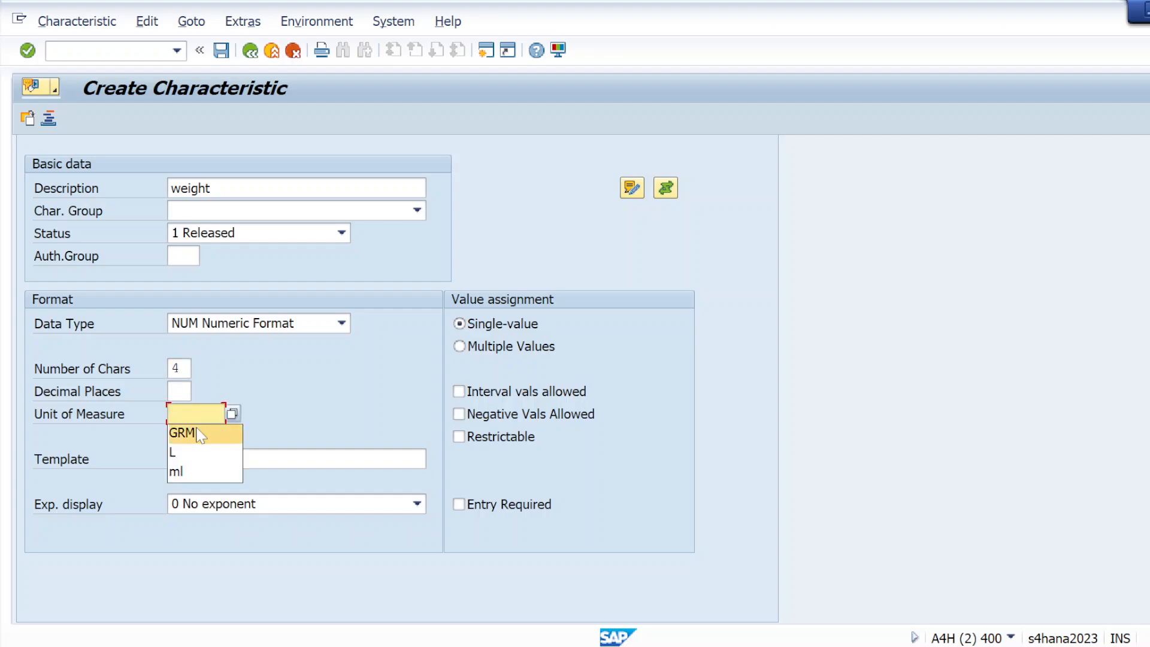
left_click(177, 473)
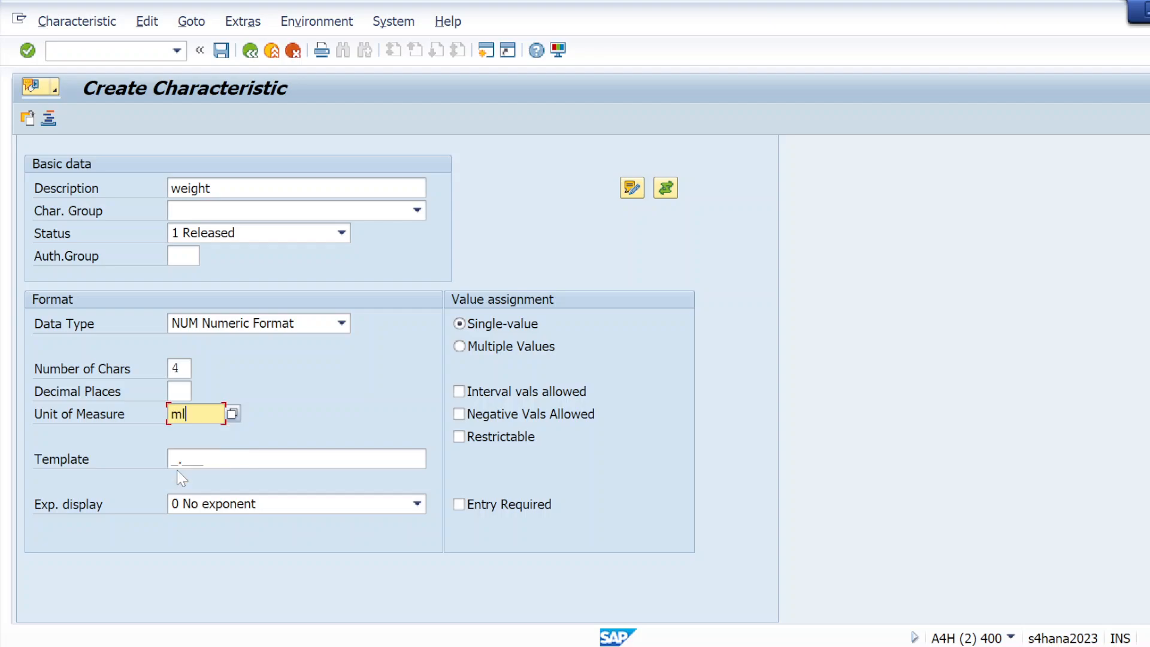
key("Return")
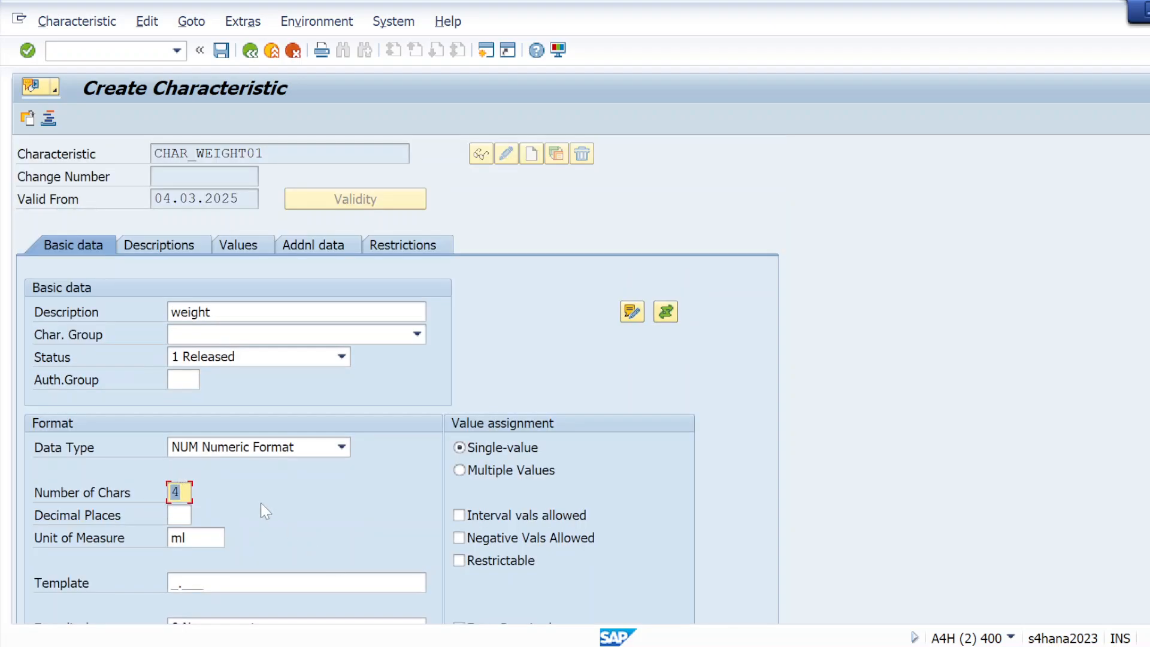
Step: Add 500 ml as the third allowed value of CHAR_WEIGHT01, replacing the mistyped 300
left_click(253, 239)
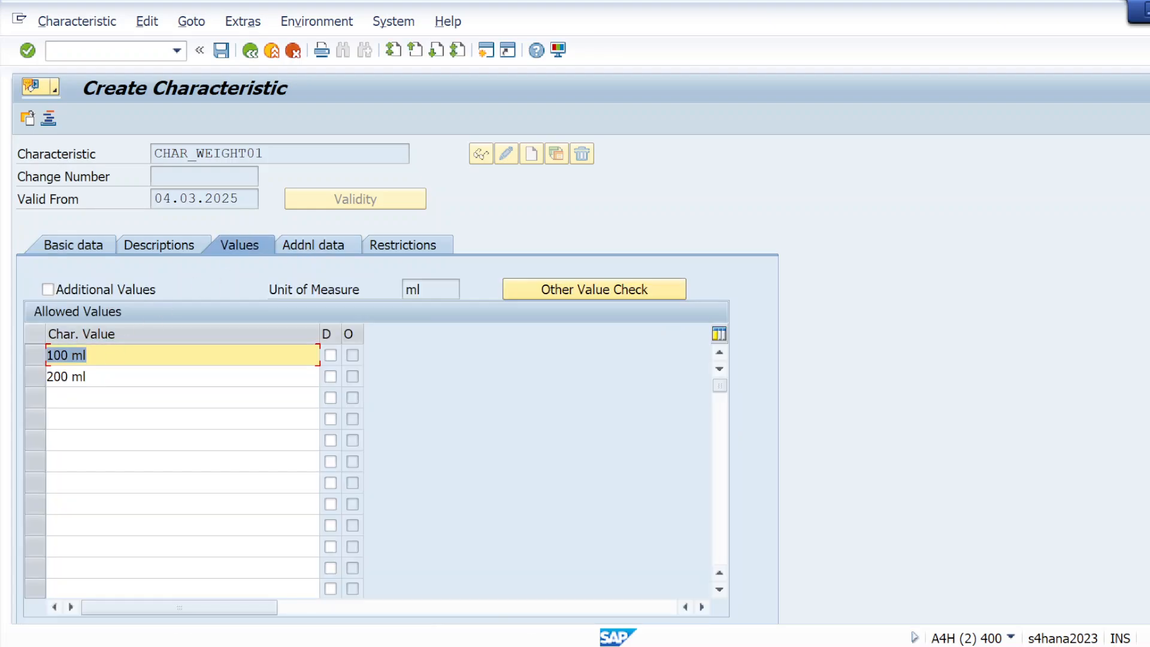
left_click(110, 398)
type("300")
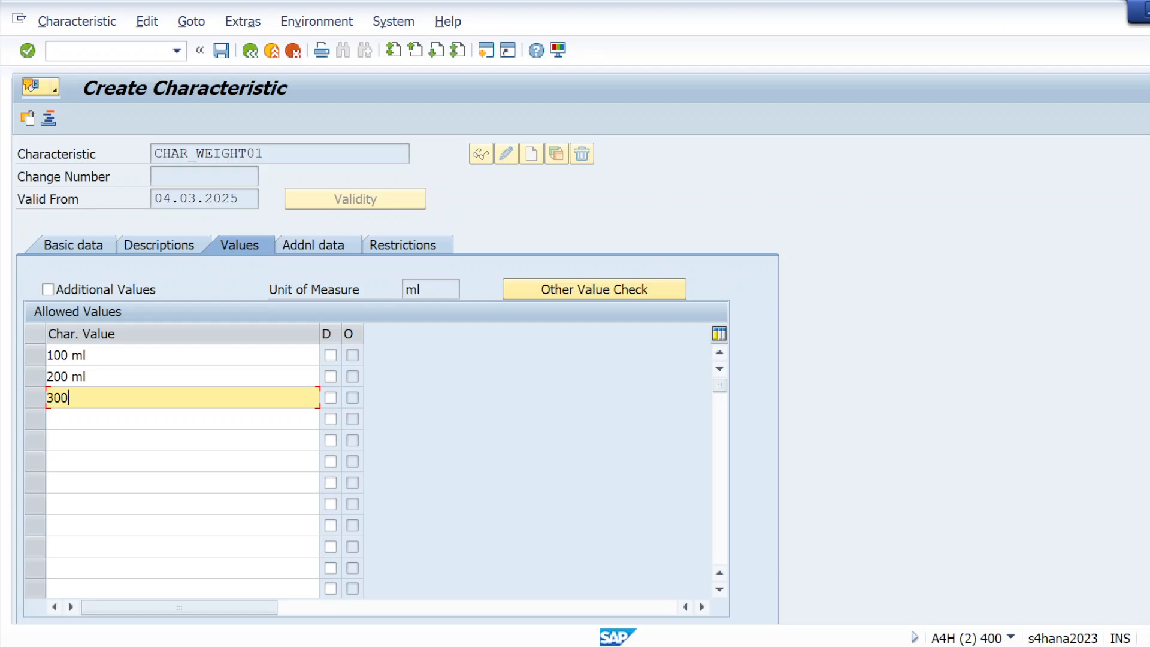
key("Return")
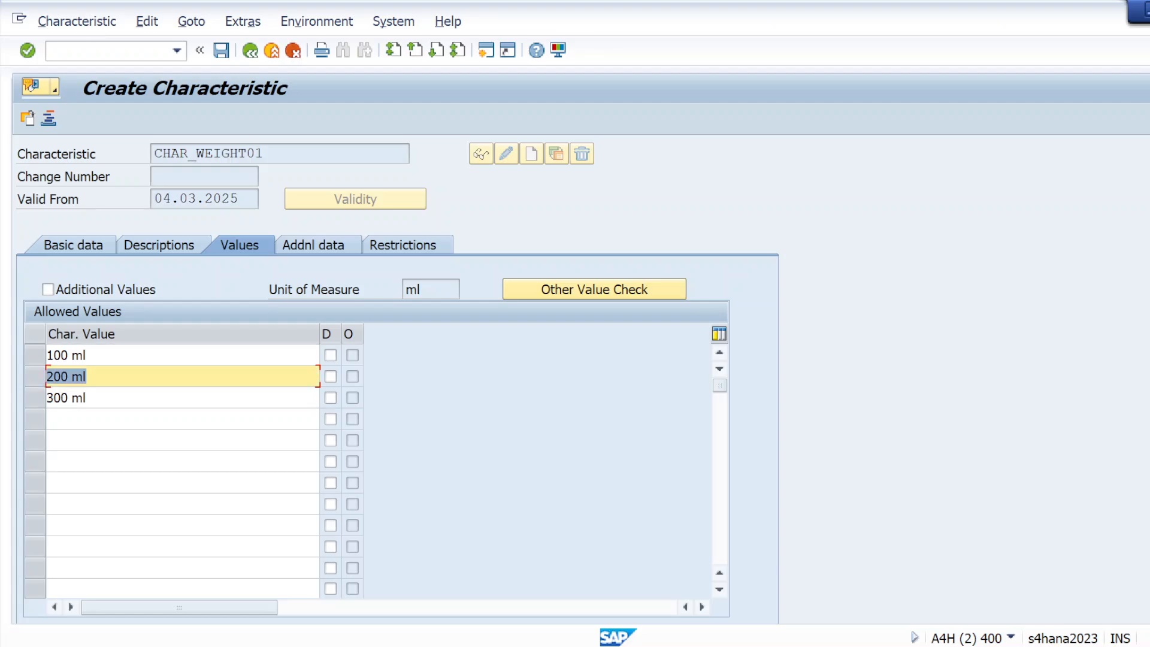
left_click(110, 419)
left_click(96, 398)
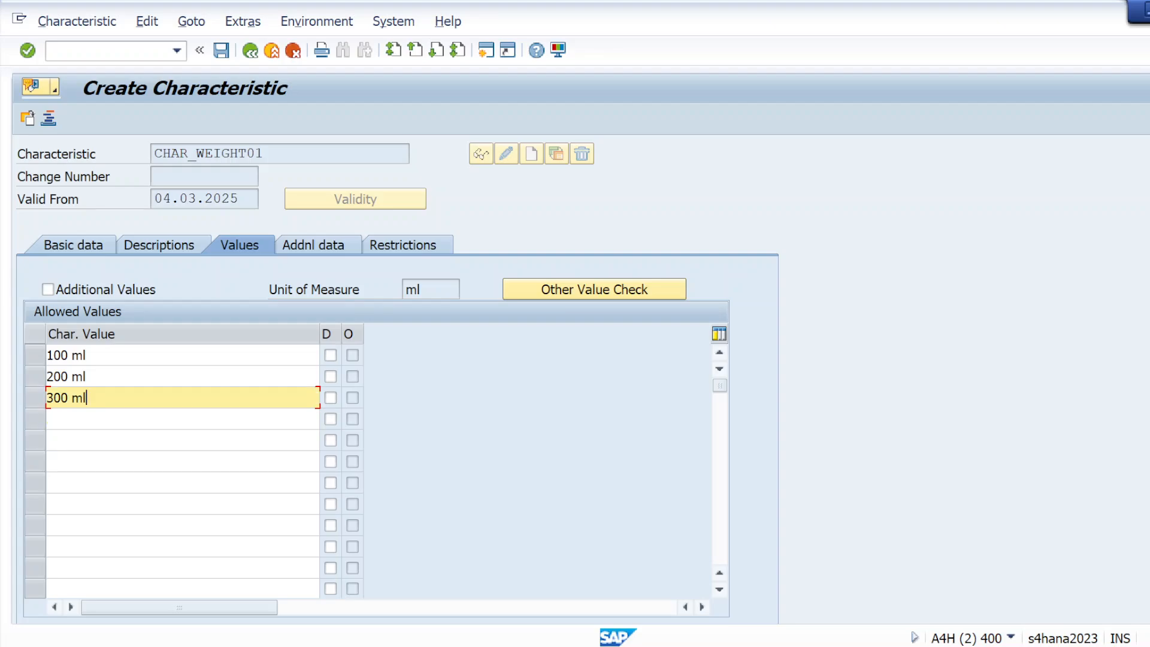
key("BackSpace")
key("BackSpace")
key("BackSpace")
key("BackSpace")
key("BackSpace")
key("BackSpace")
type("500 ML")
key("Return")
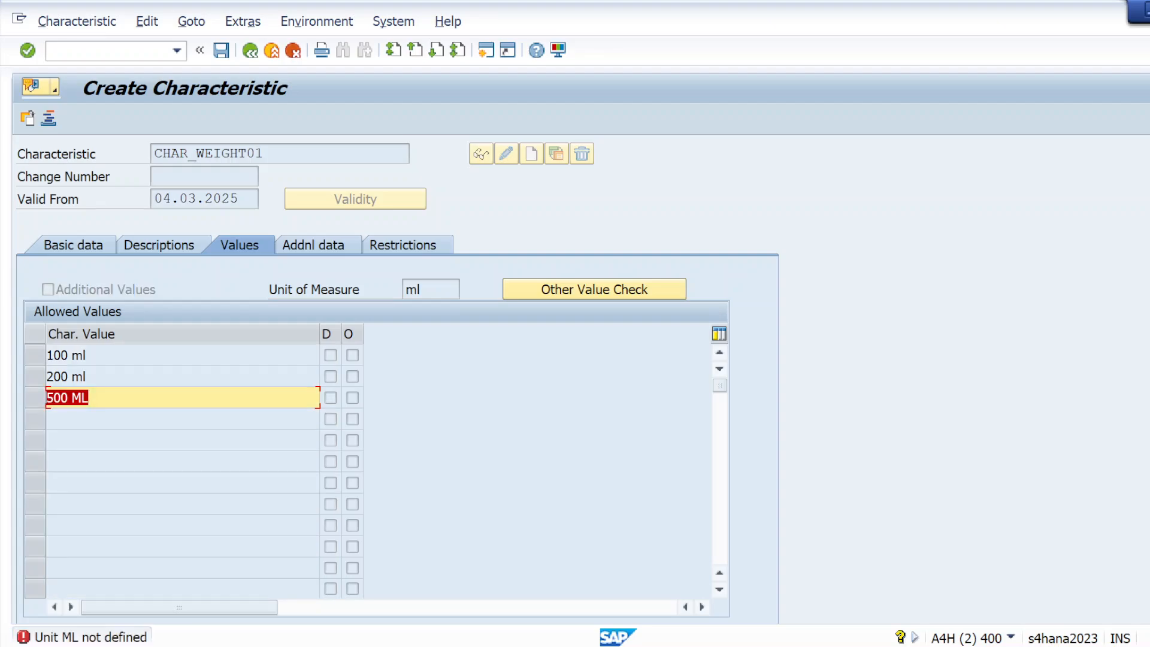
key("Right")
key("BackSpace")
key("BackSpace")
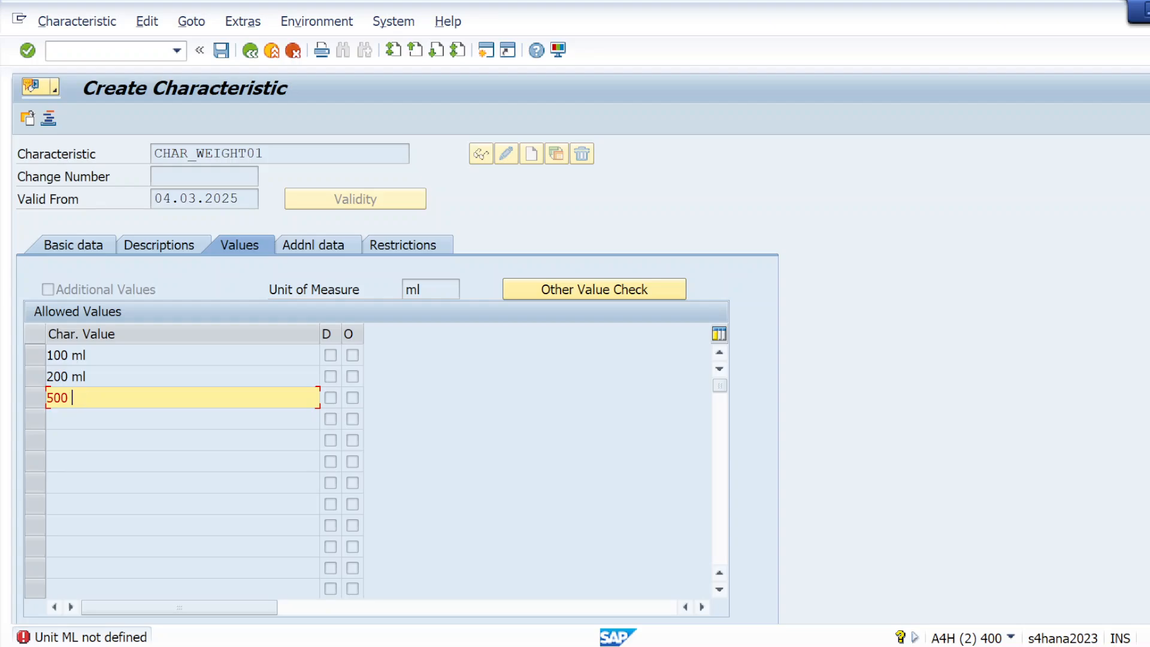
key("Return")
Step: Add 1000 as the fourth allowed value, then return to the basic data
key("Down")
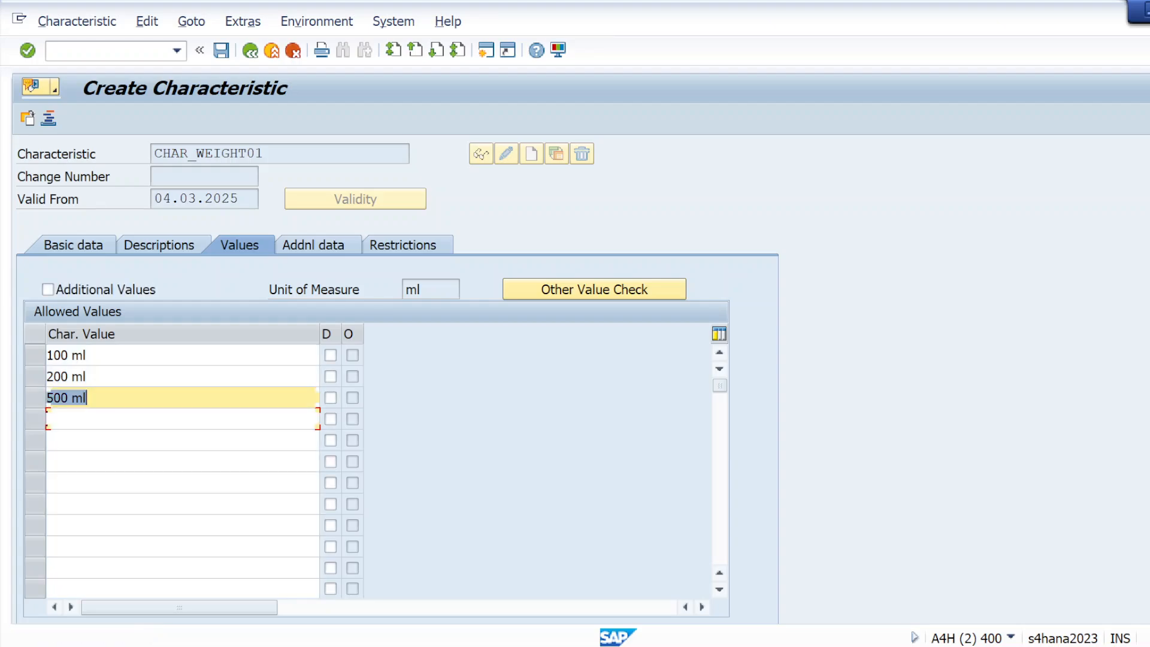
type("1000")
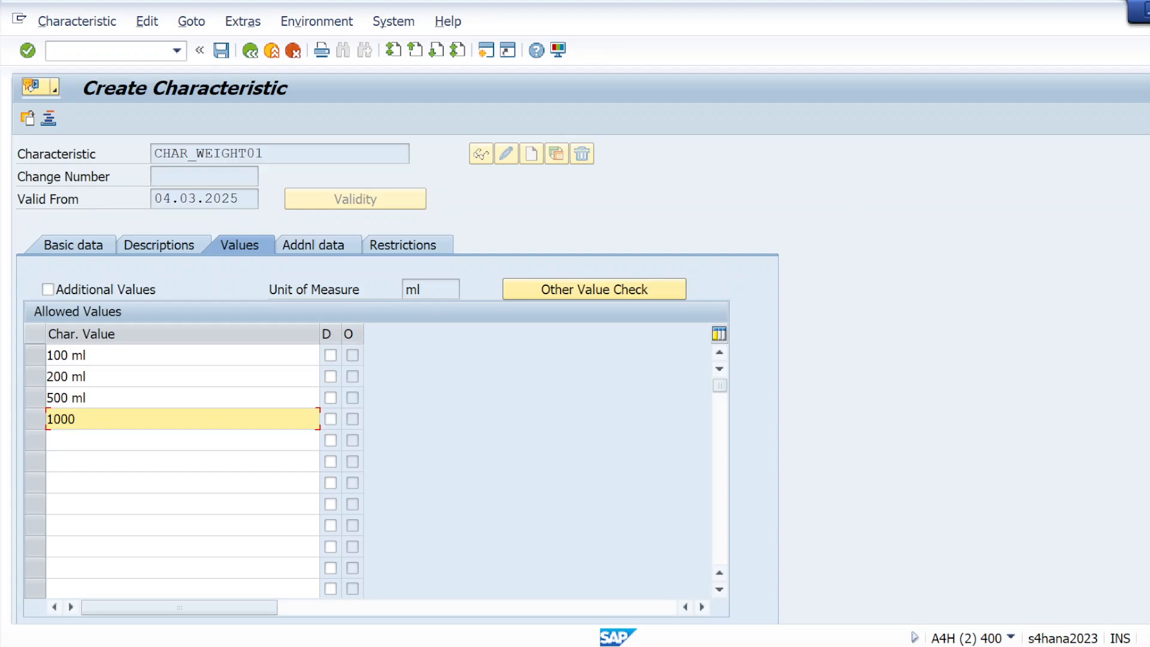
key("Return")
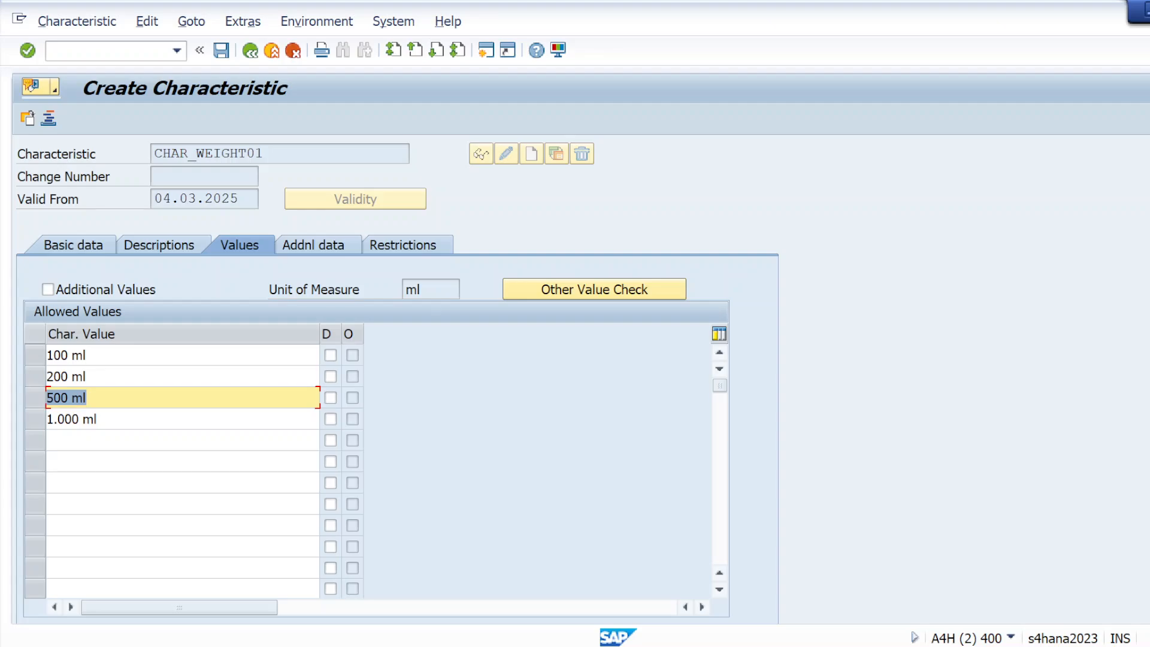
left_click(32, 57)
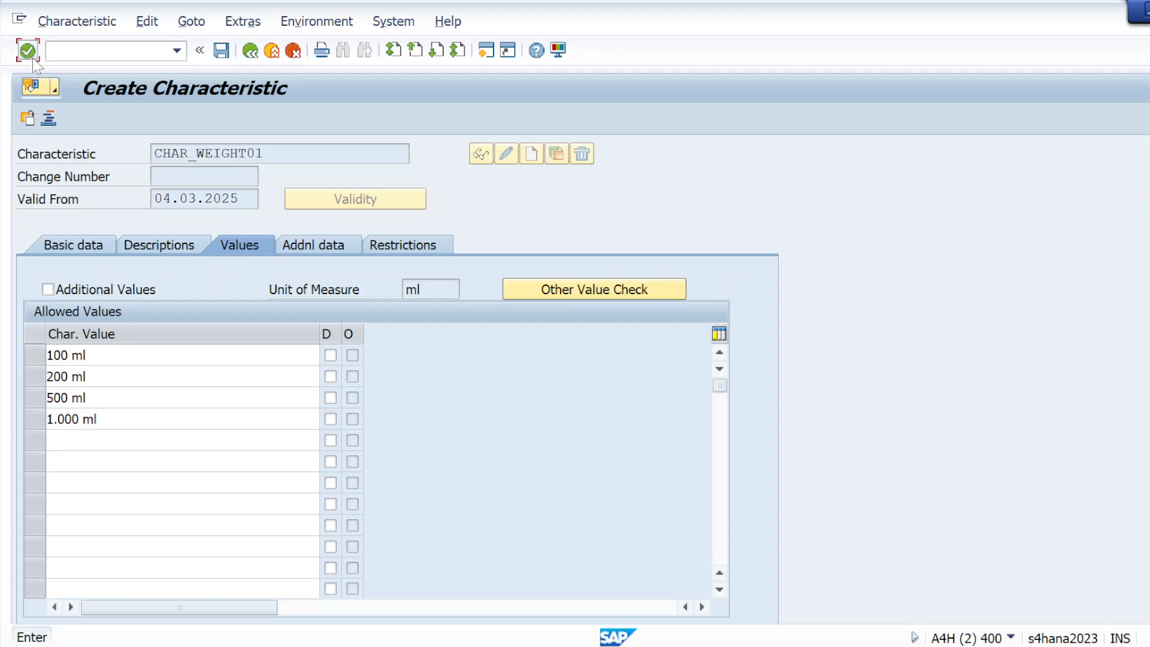
left_click(90, 245)
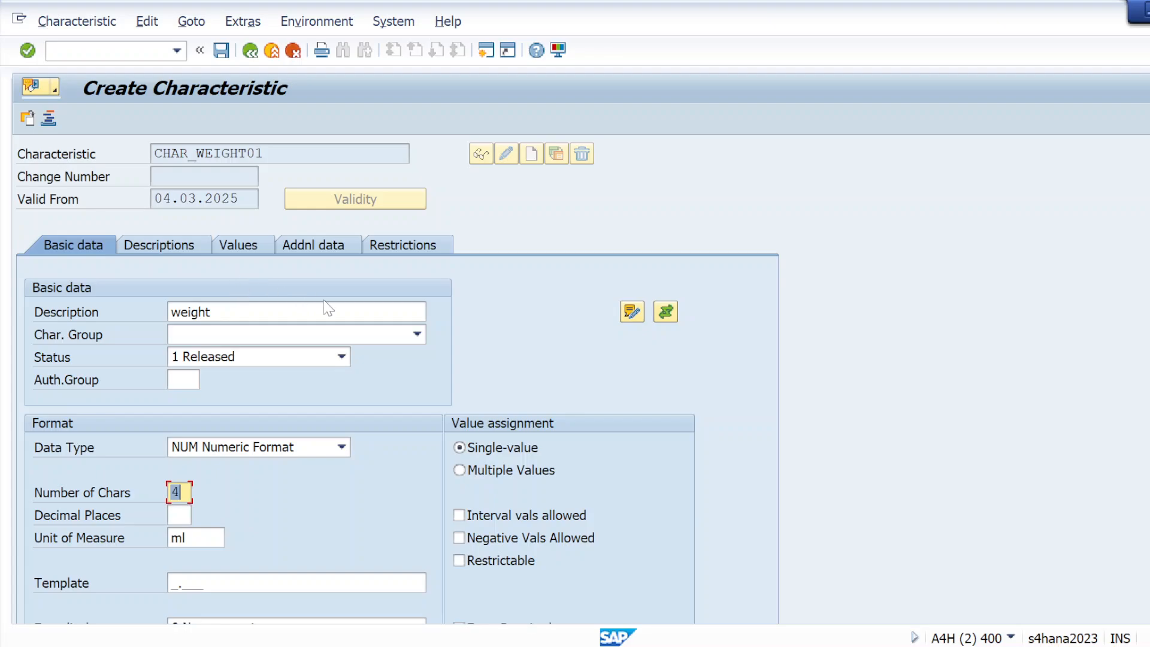
Step: Check the additional data and save characteristic CHAR_WEIGHT01
left_click(299, 253)
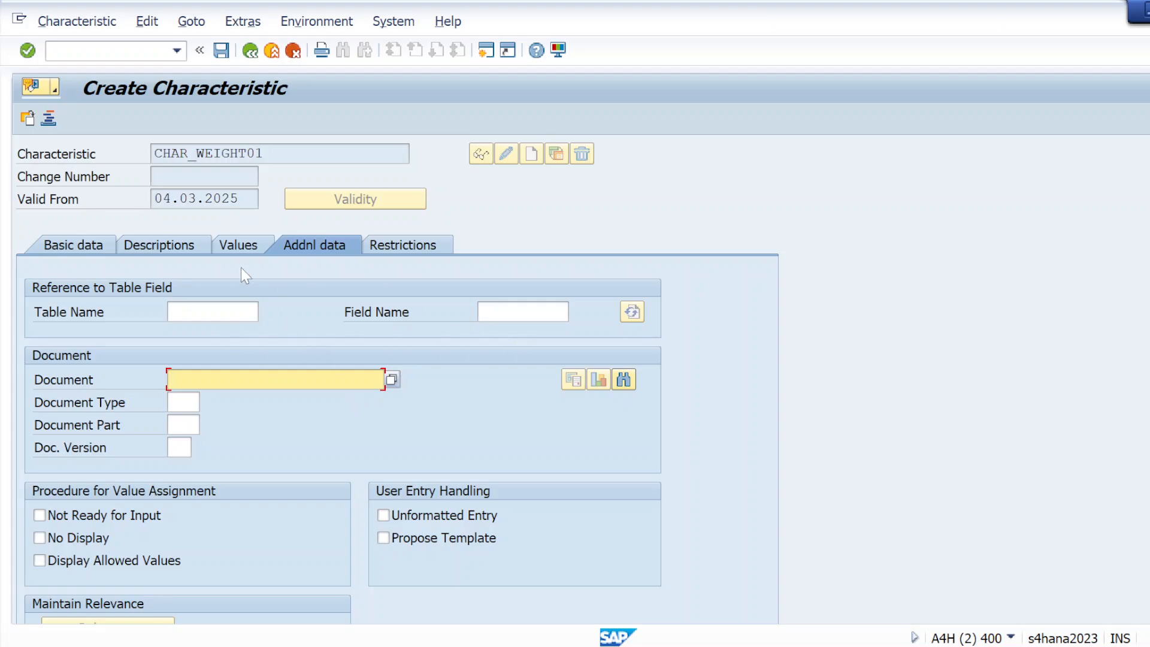
left_click(221, 49)
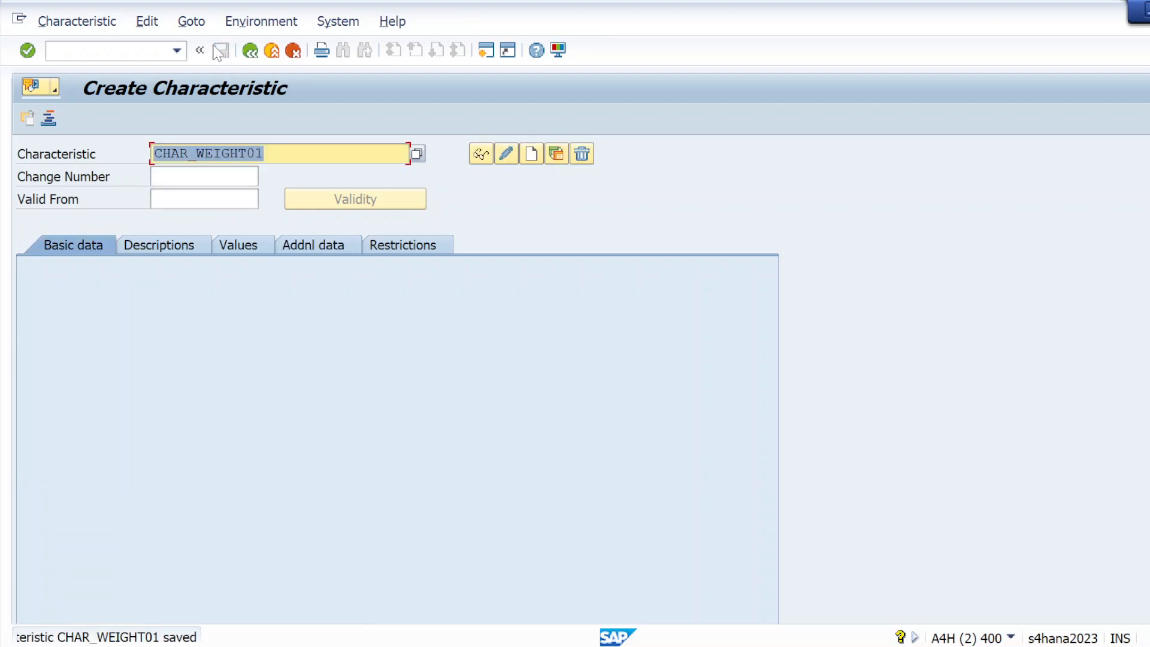
Step: Dismiss the save message details and clear the previous characteristic name
double_click(146, 638)
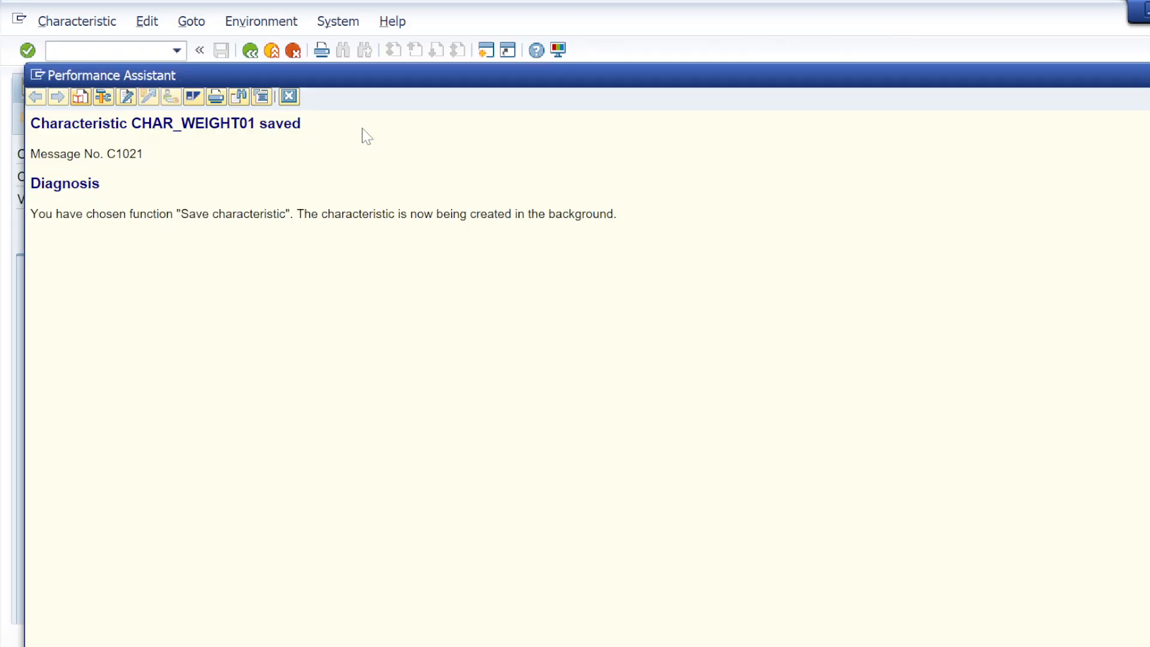
left_click(288, 96)
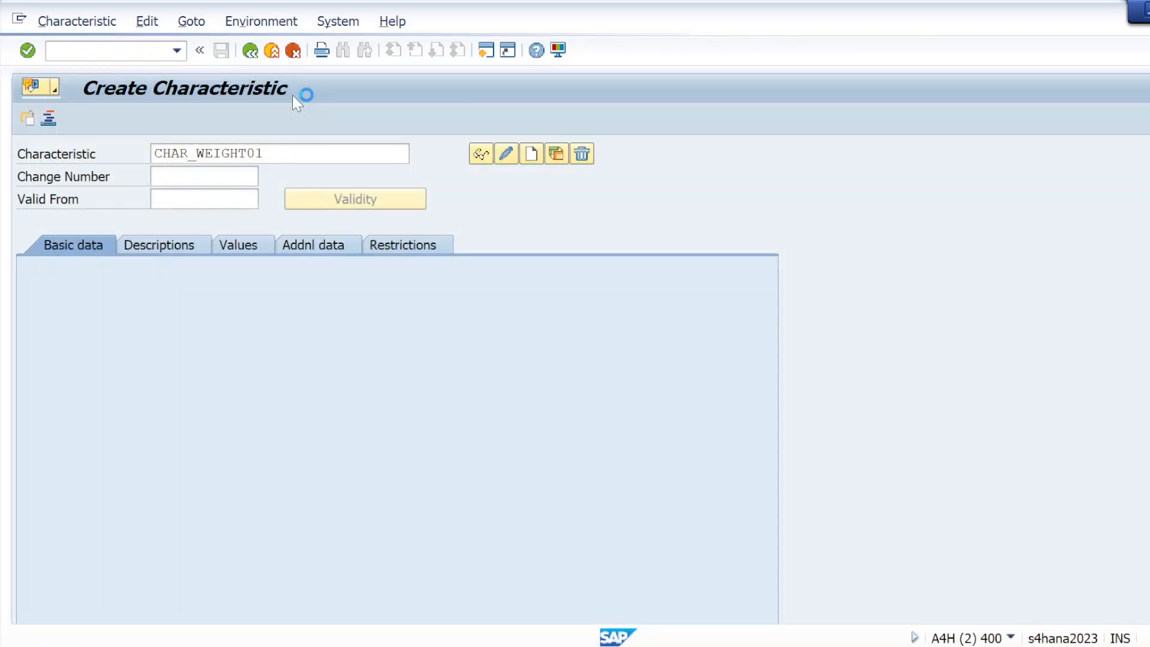
key("BackSpace")
key("BackSpace")
key("BackSpace")
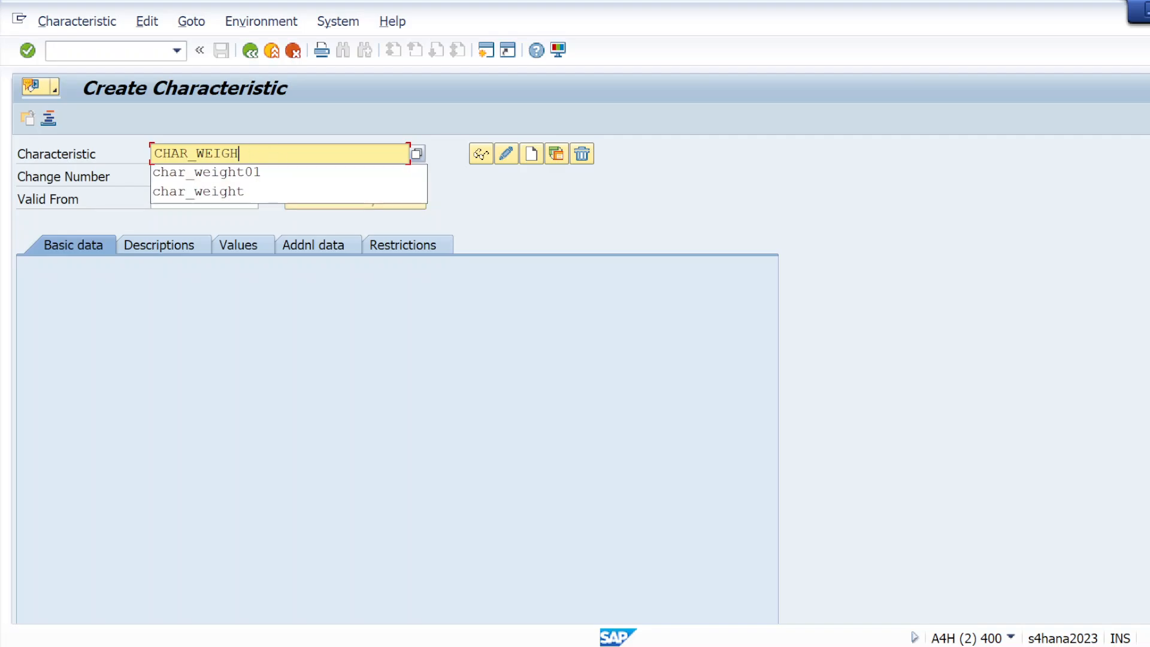
key("BackSpace")
key("BackSpace")
key("BackSpace")
key("BackSpace")
key("BackSpace")
key("BackSpace")
key("BackSpace")
key("BackSpace")
key("BackSpace")
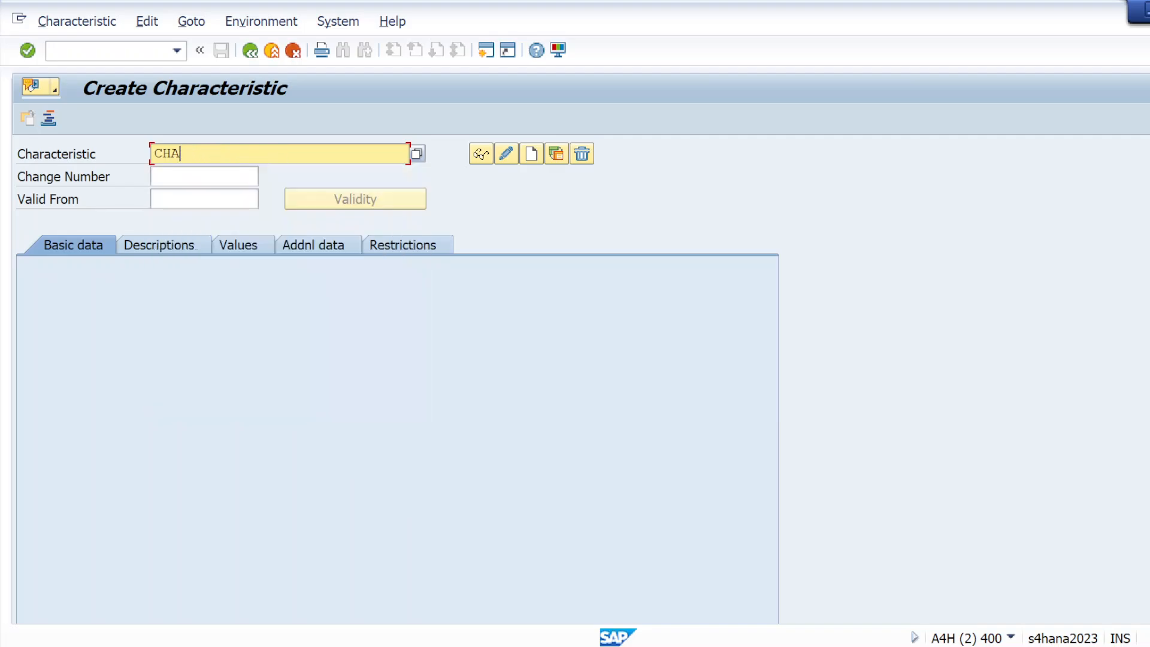
key("BackSpace")
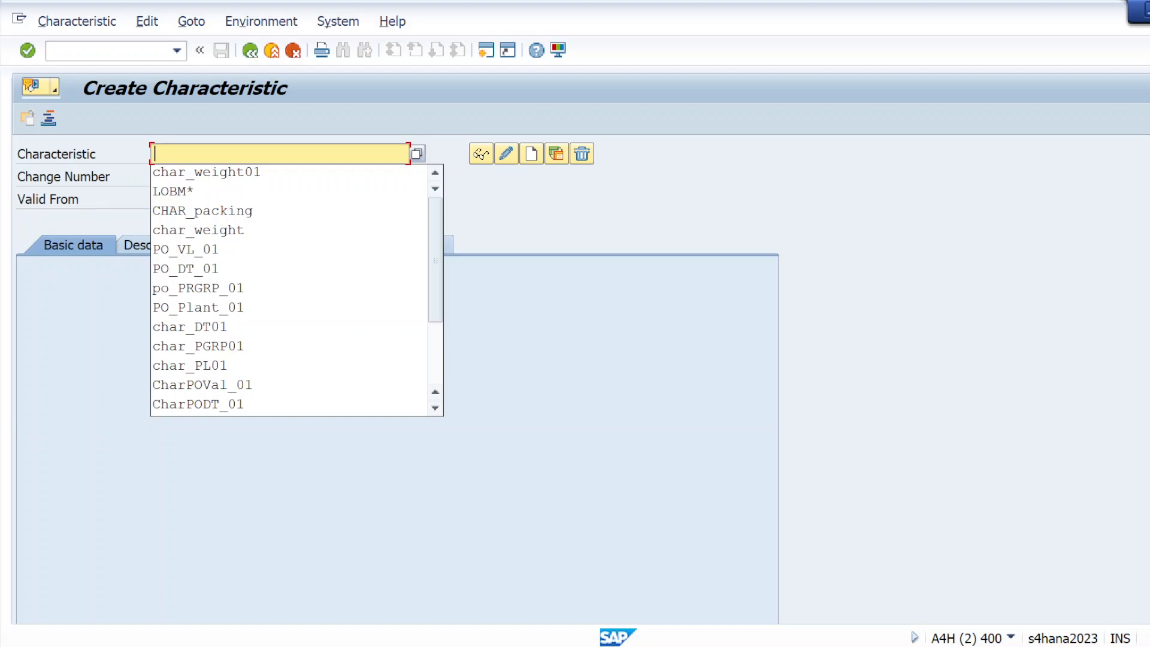
key("Escape")
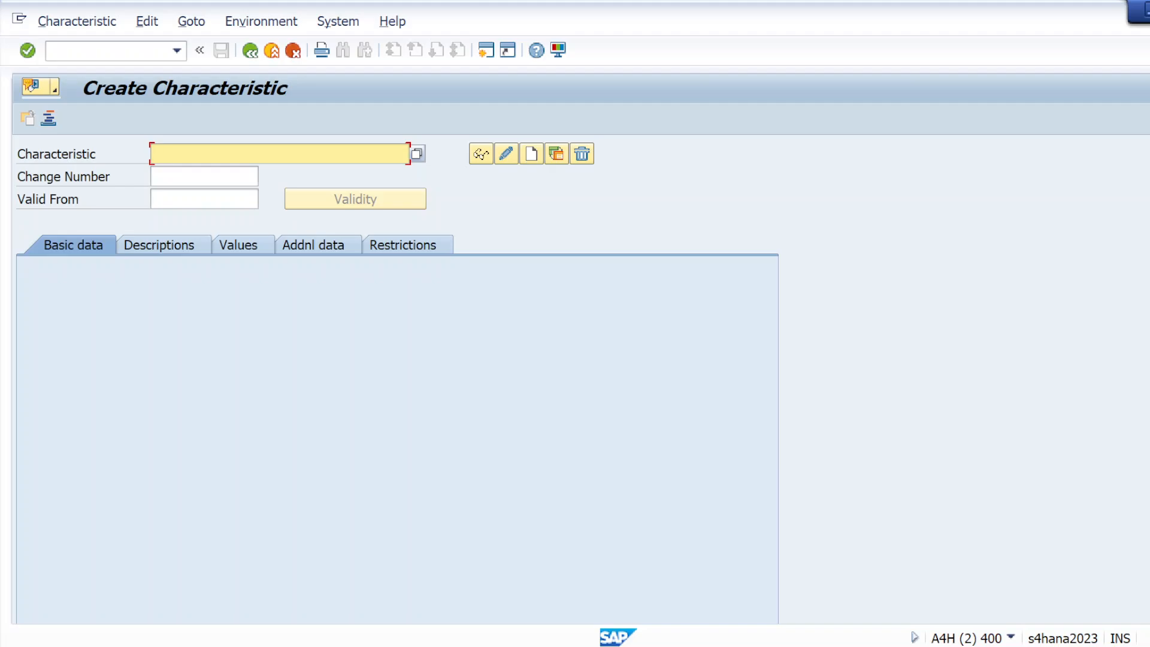
Step: Enter CHAR_packing01 as the characteristic name from history and select it for copying
type("CH")
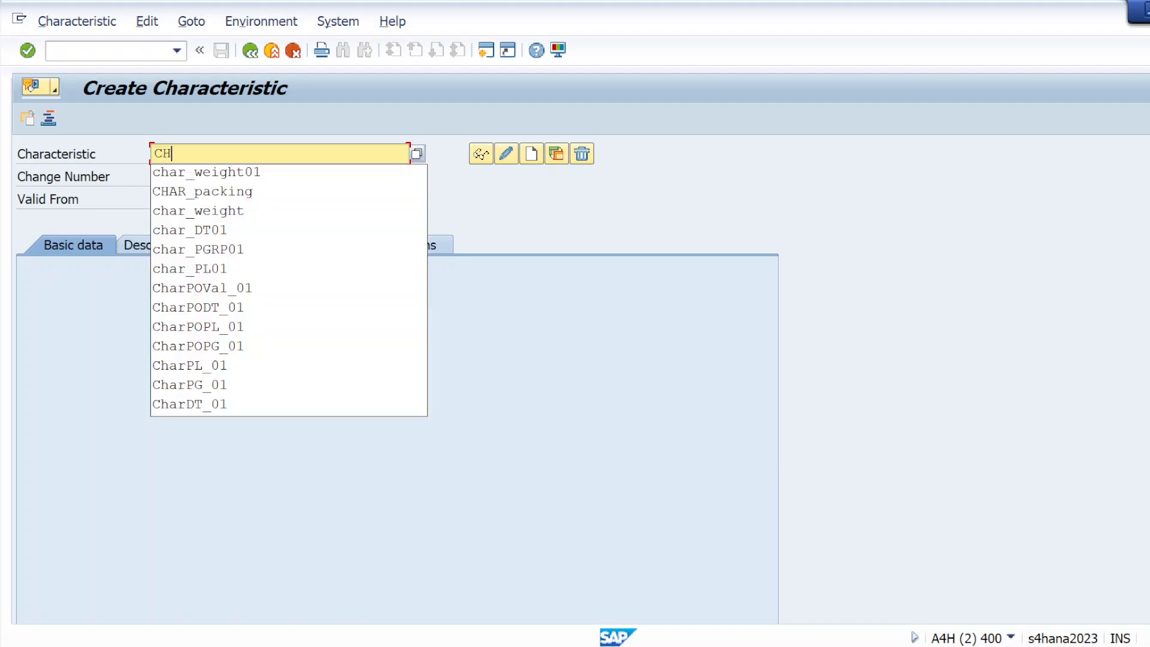
key("Down")
key("Down")
key("Return")
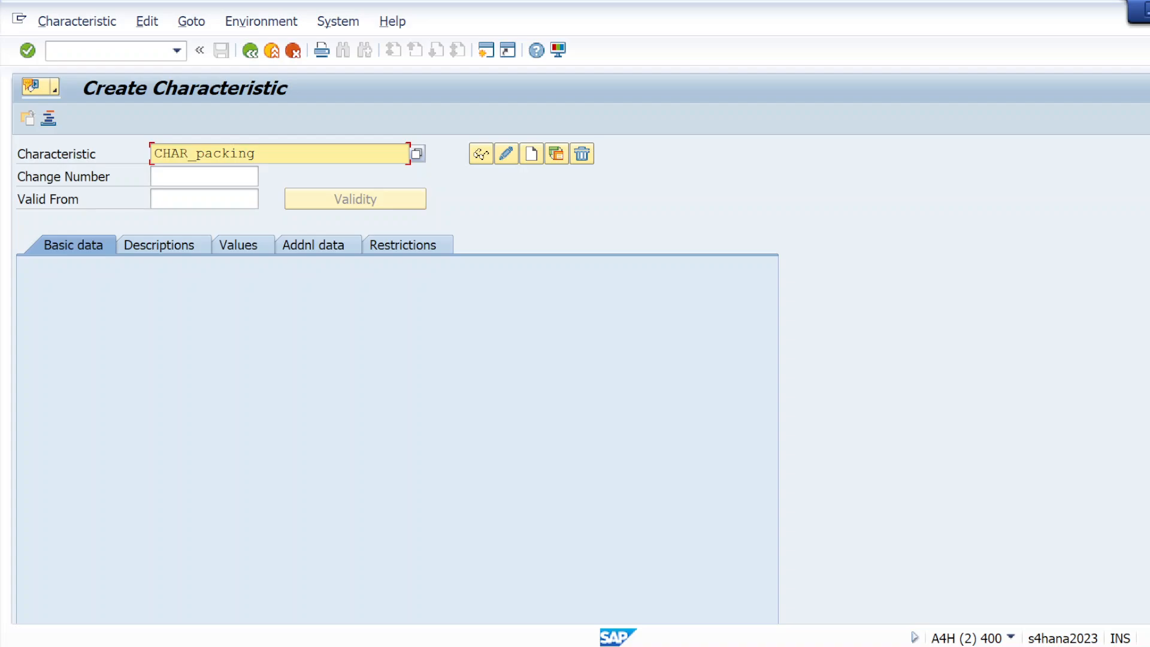
type("01")
left_click_drag(273, 154, 145, 161)
key("ctrl+c")
Step: Paste CHAR_packing01 into the Notepad notes under char_weight01 and return to SAP
key("alt+Tab")
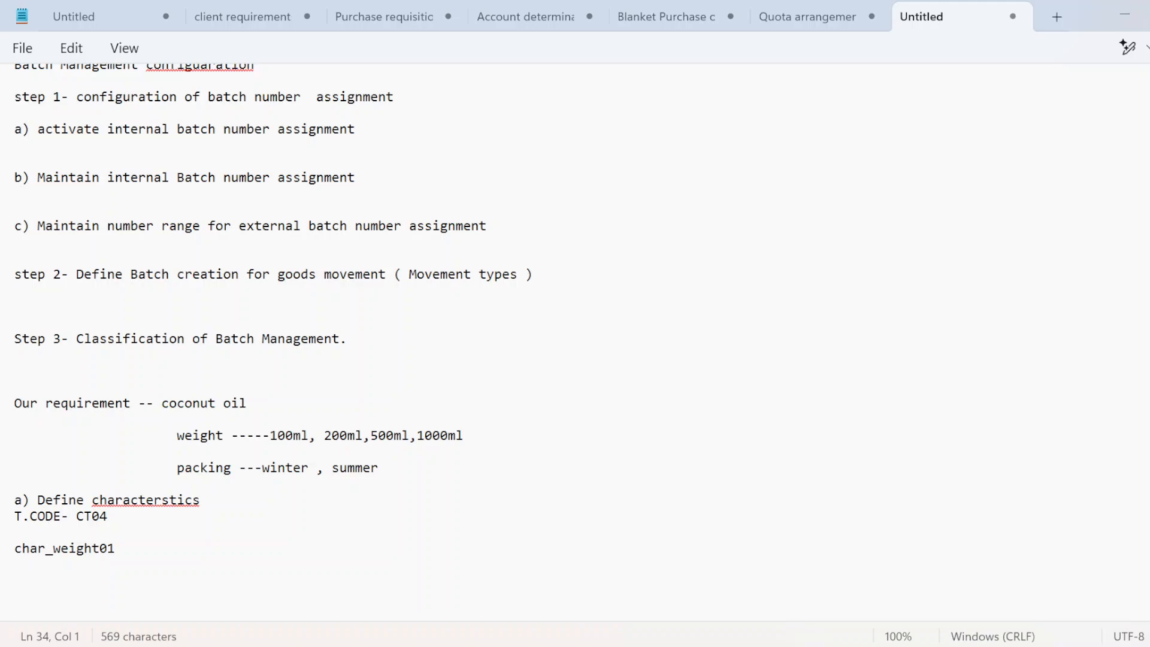
key("ctrl+v")
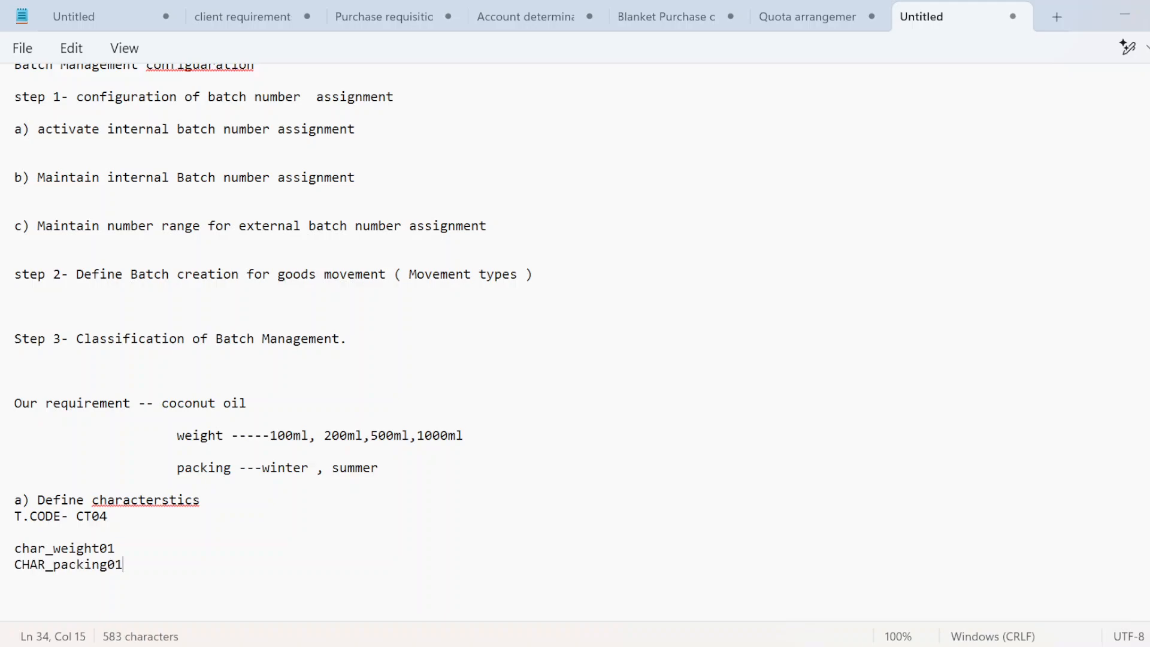
key("alt+Tab")
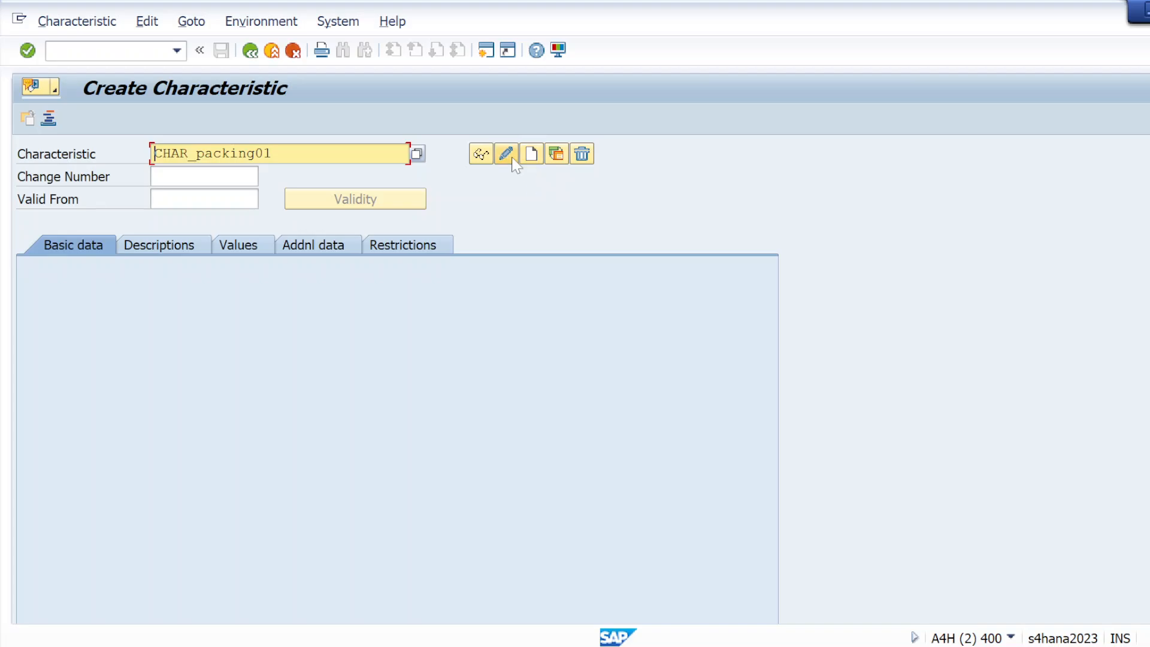
Step: Create CHAR_packing01 with description 'packing' and data type CHAR, 4 characters long
left_click(530, 157)
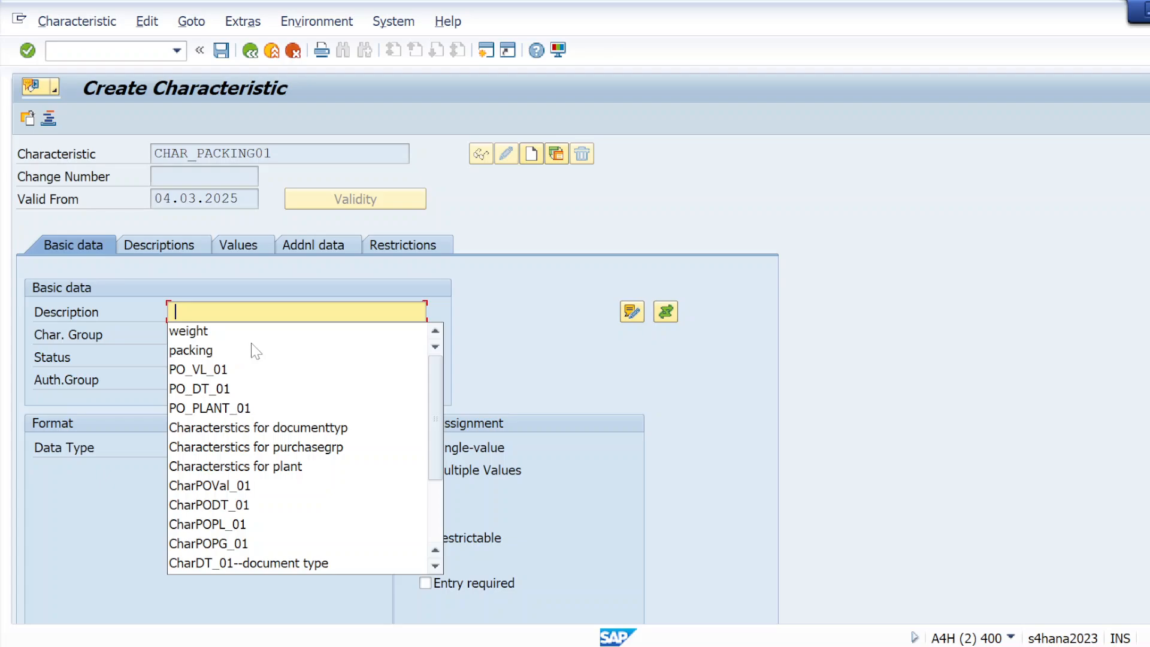
left_click(257, 351)
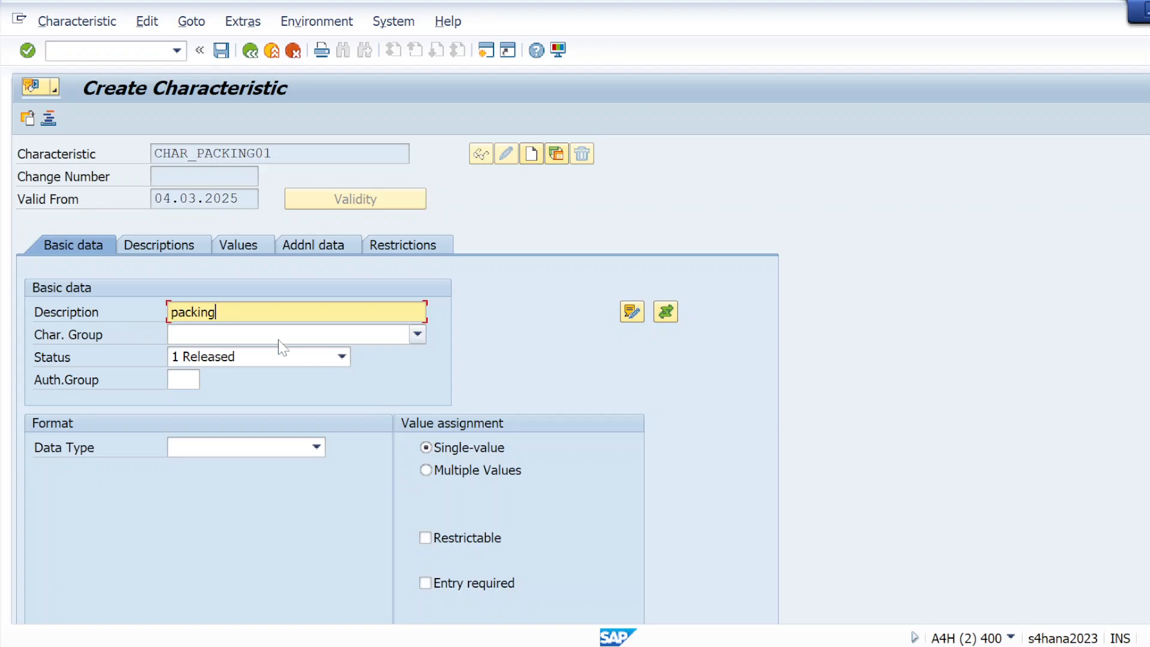
left_click(32, 58)
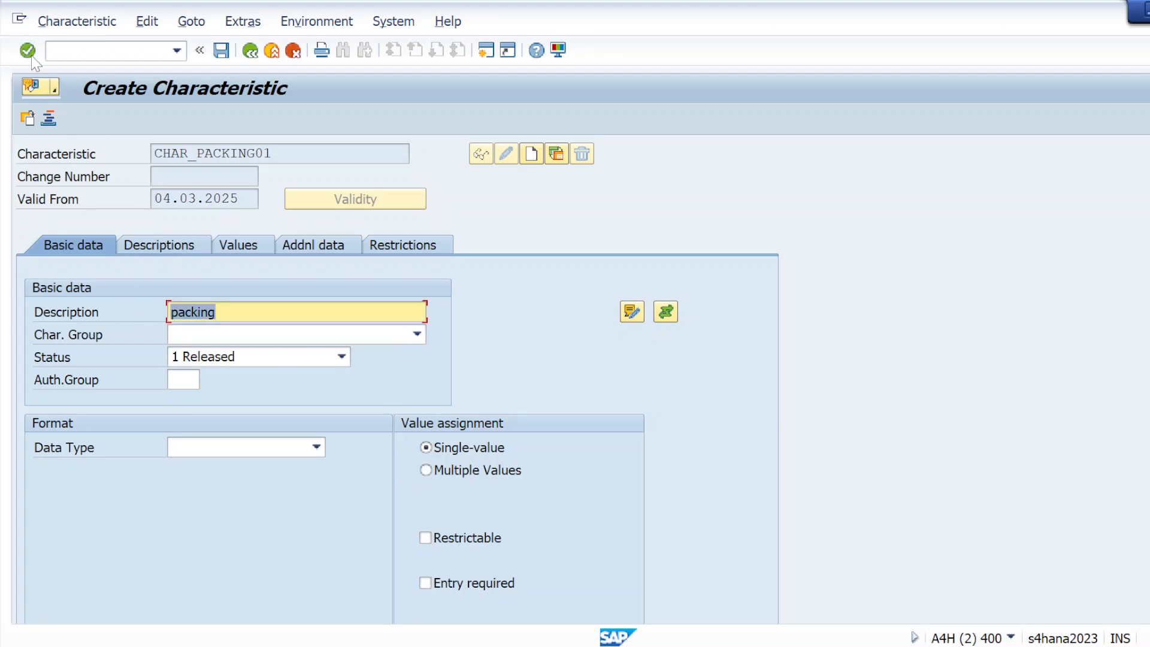
left_click(259, 241)
left_click(316, 447)
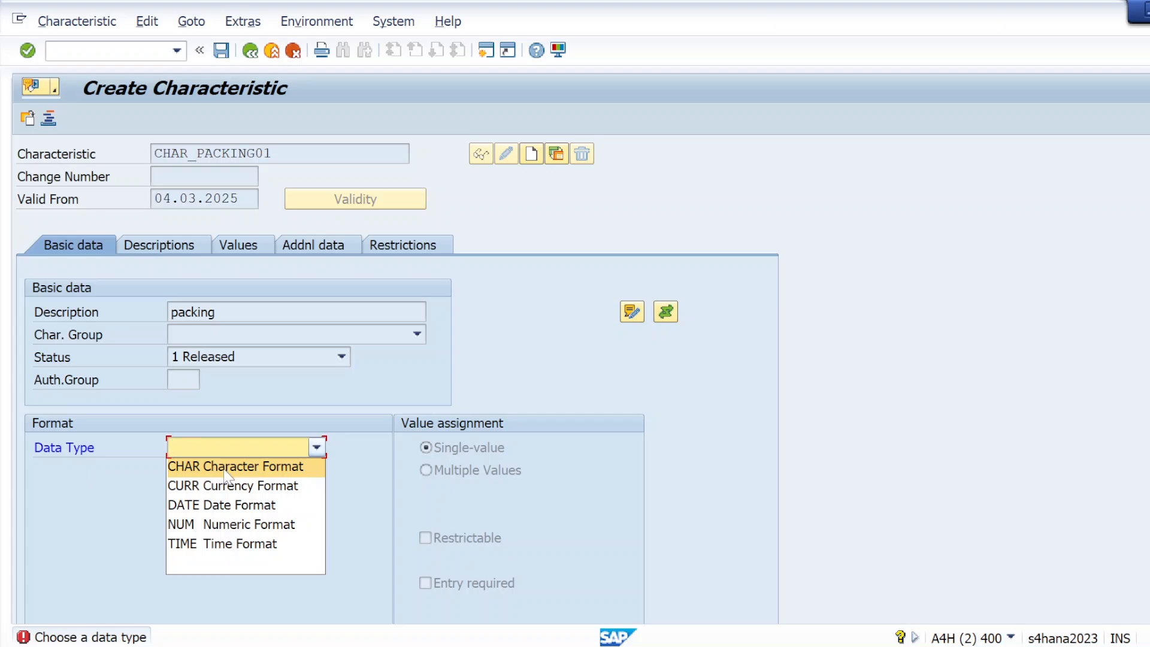
left_click(218, 472)
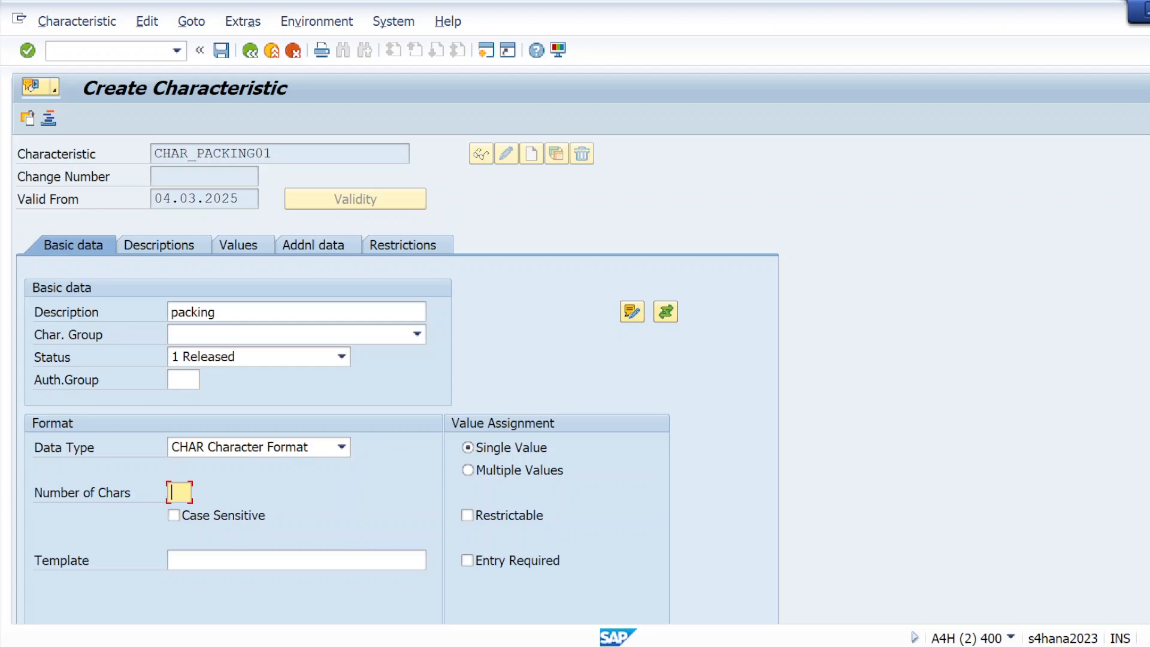
type("4")
left_click(257, 251)
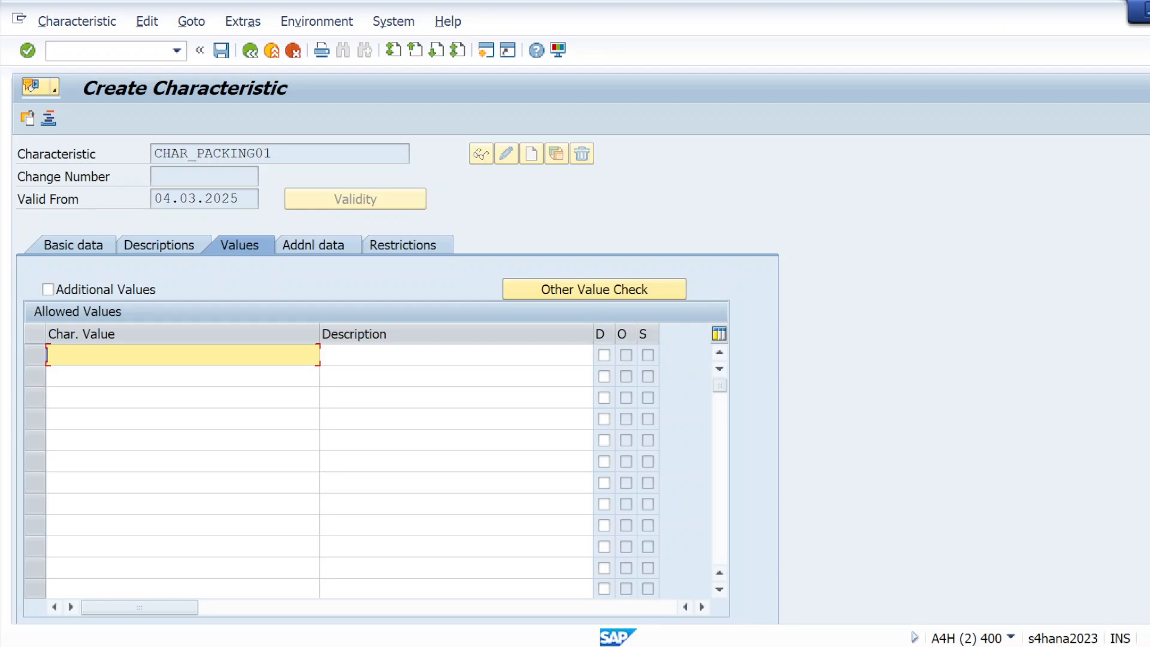
Step: Enter allowed values SUMM and WINT for CHAR_PACKING01 and save it
type("SUMW")
key("BackSpace")
type("M")
key("Down")
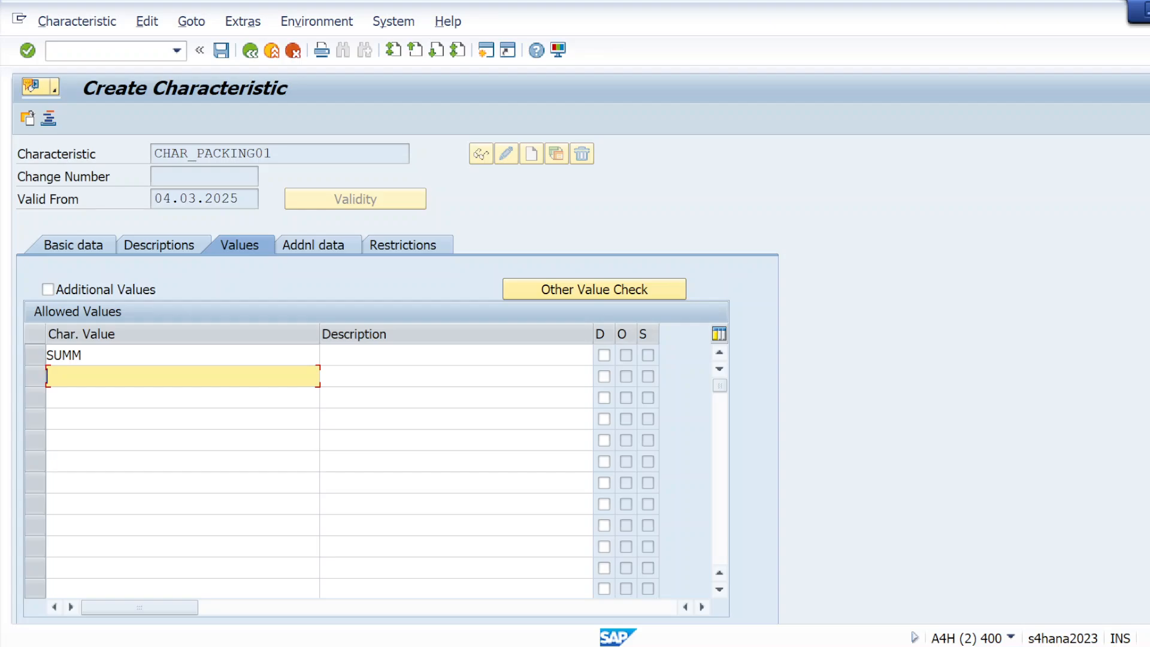
type("WINT")
left_click(28, 51)
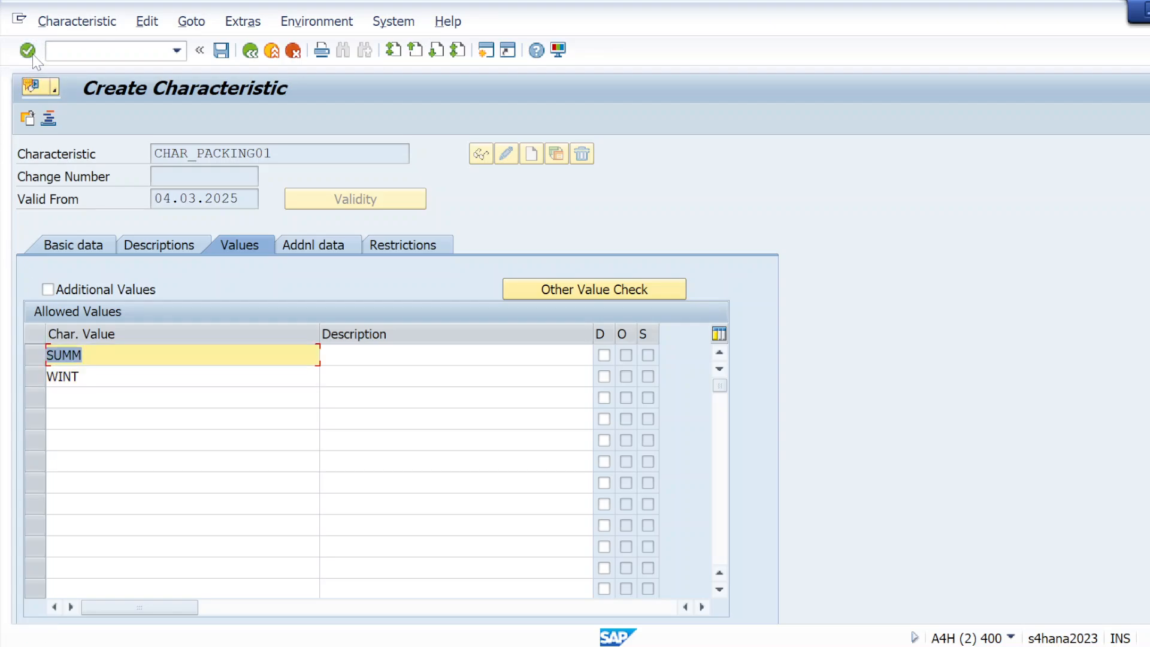
left_click(219, 57)
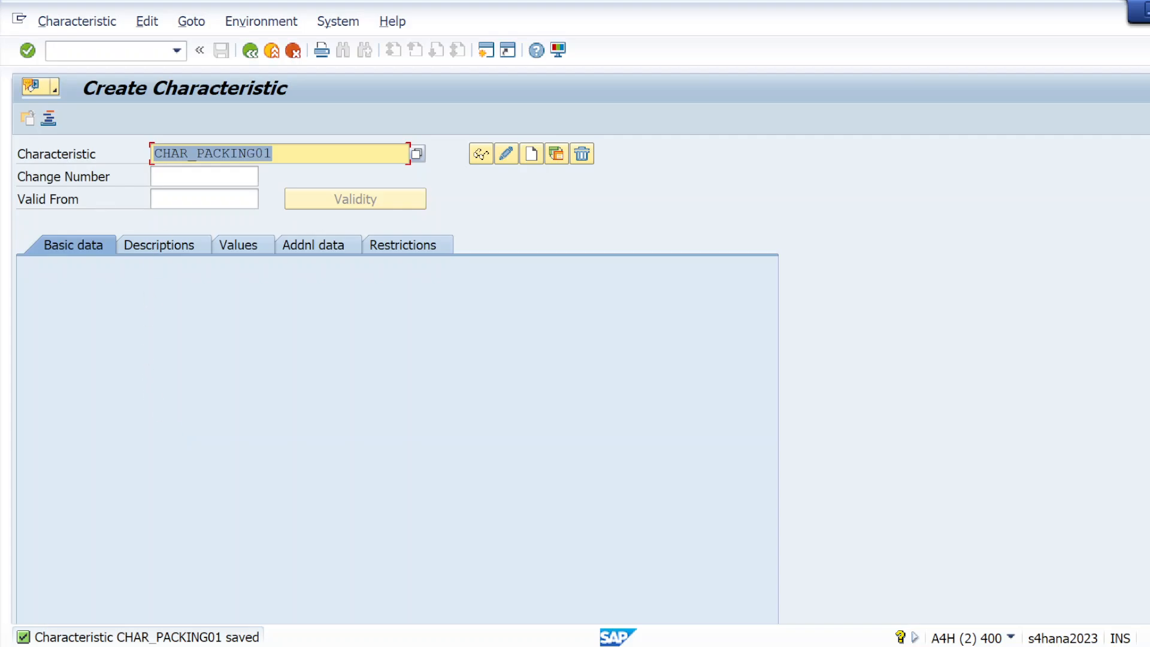
Step: Replace the characteristic name with LOBM* and run the characteristic search for it
left_click(290, 154)
key("BackSpace")
key("BackSpace")
key("BackSpace")
key("BackSpace")
key("BackSpace")
key("BackSpace")
key("BackSpace")
key("BackSpace")
key("BackSpace")
key("BackSpace")
key("BackSpace")
key("BackSpace")
key("BackSpace")
key("BackSpace")
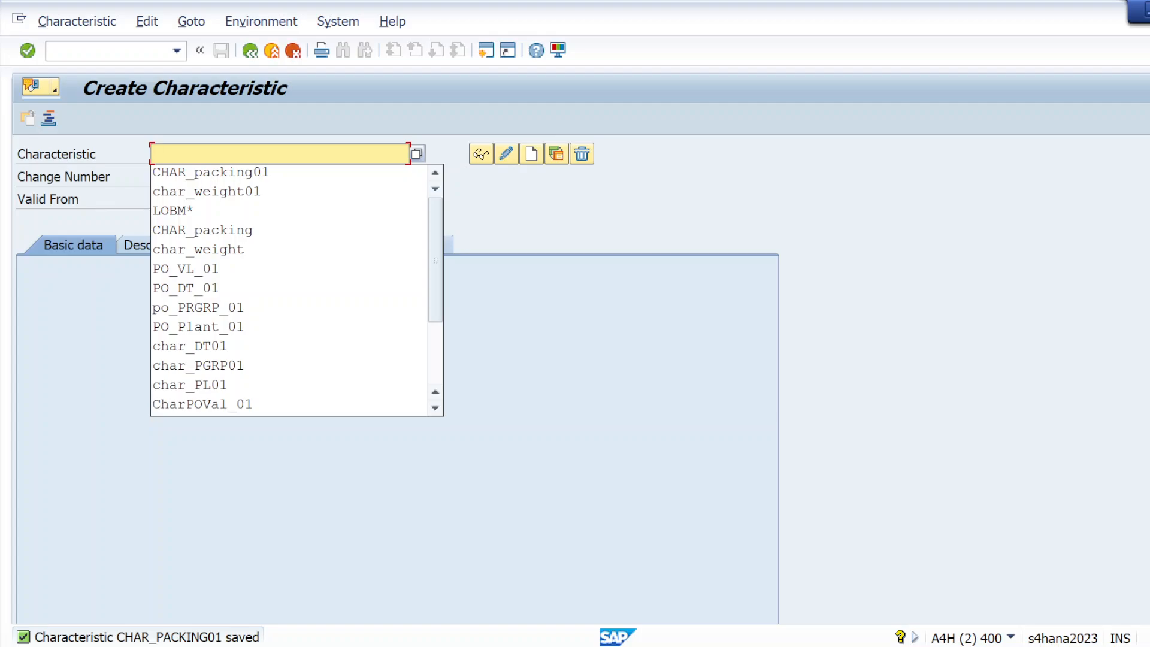
left_click(211, 212)
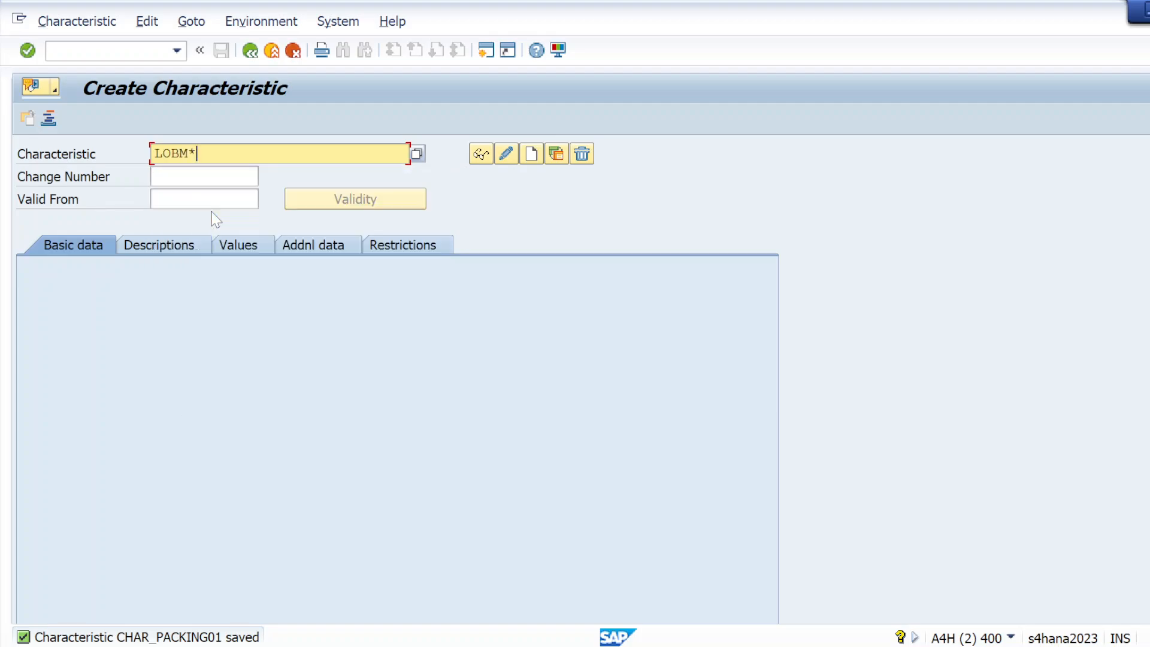
left_click(417, 155)
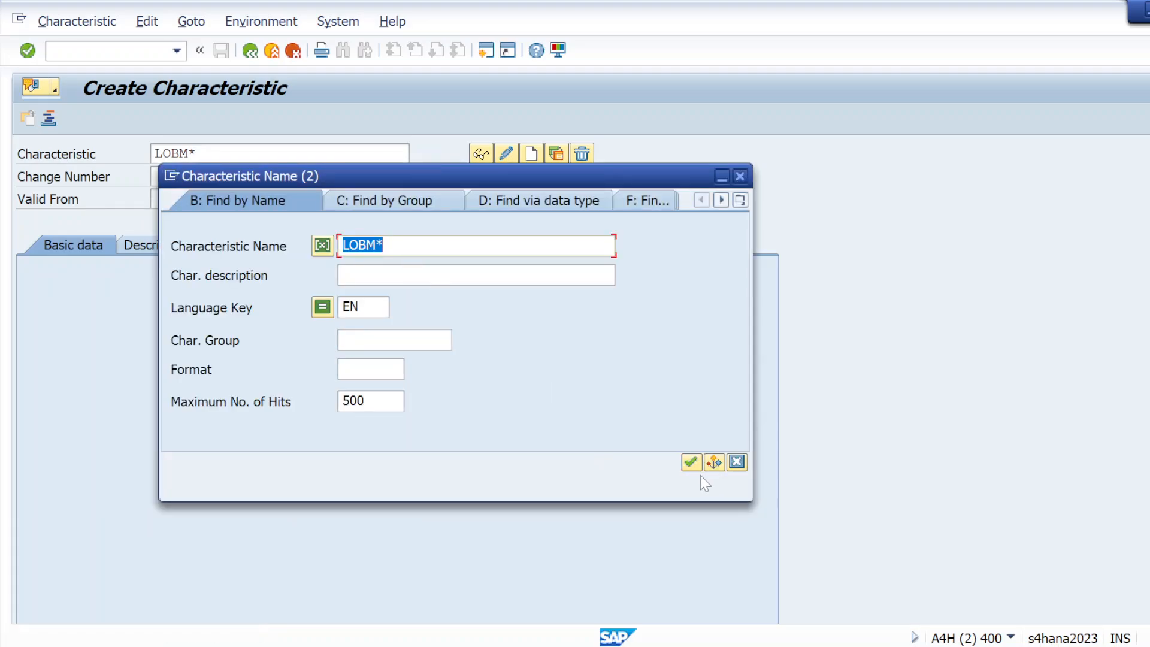
left_click(691, 463)
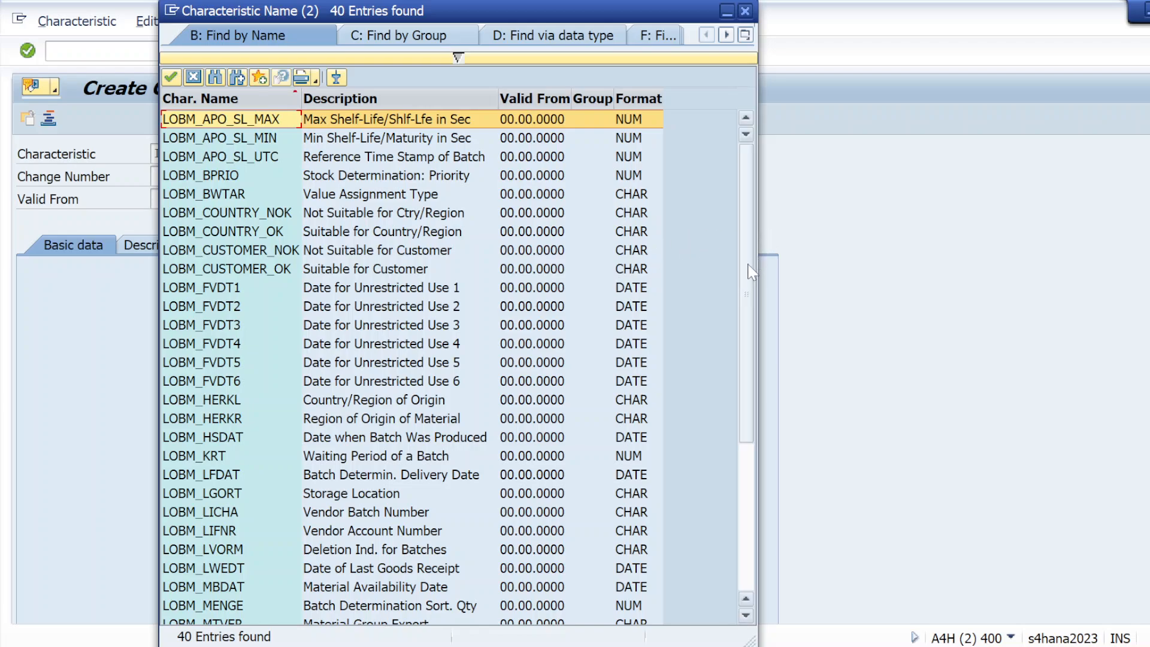
Step: Browse the hit list rows LOBM_LICHA, LOBM_LGORT and LOBM_LIFNR
left_click_drag(750, 273, 747, 296)
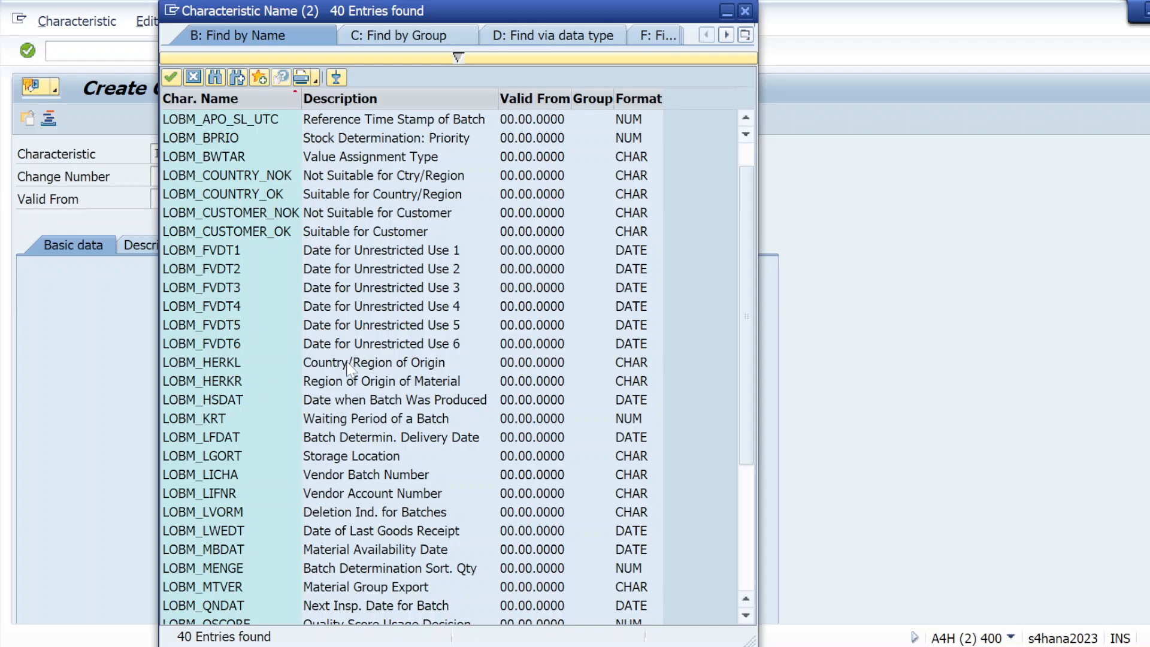
left_click(193, 478)
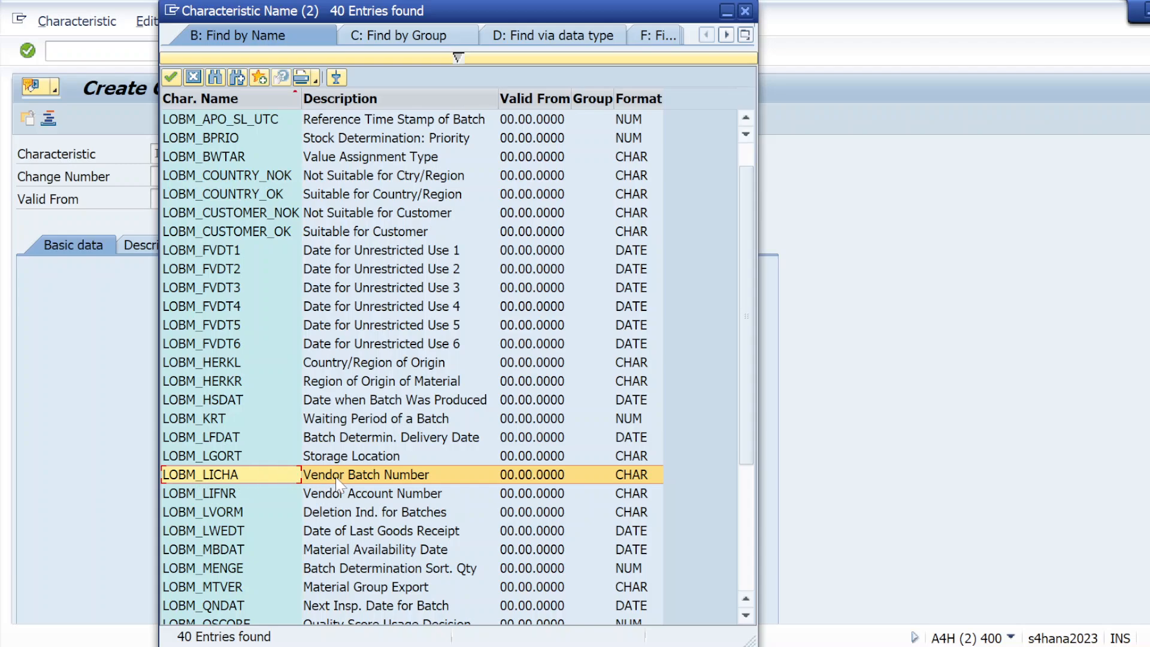
left_click(203, 456)
left_click(190, 475)
left_click(214, 496)
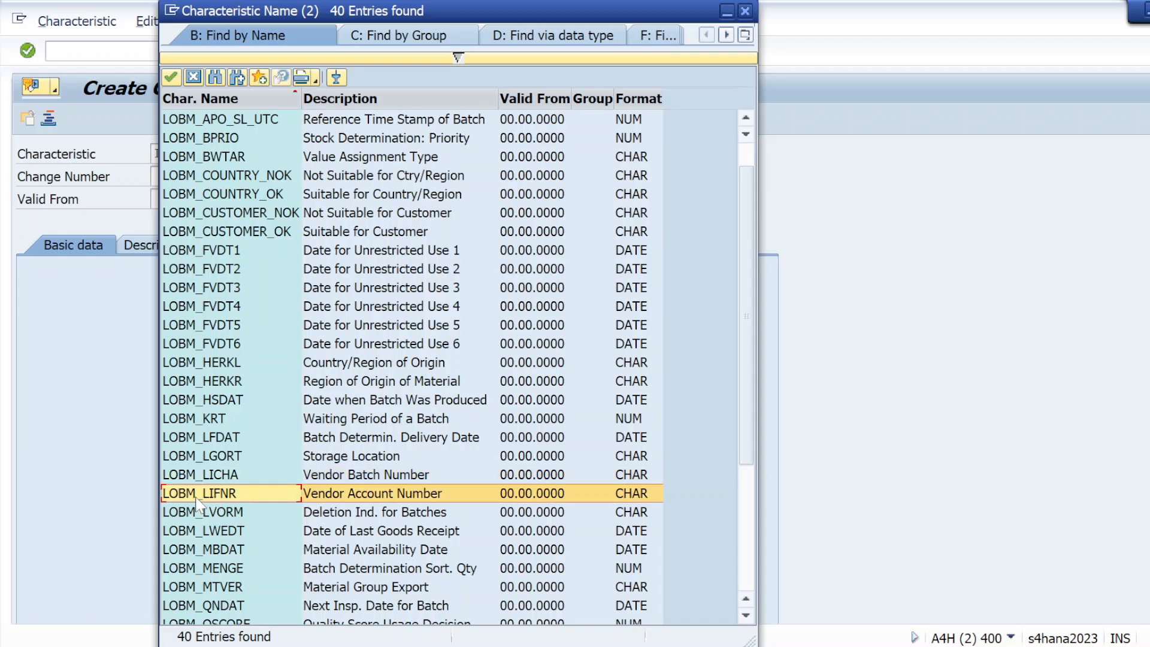
left_click(206, 481)
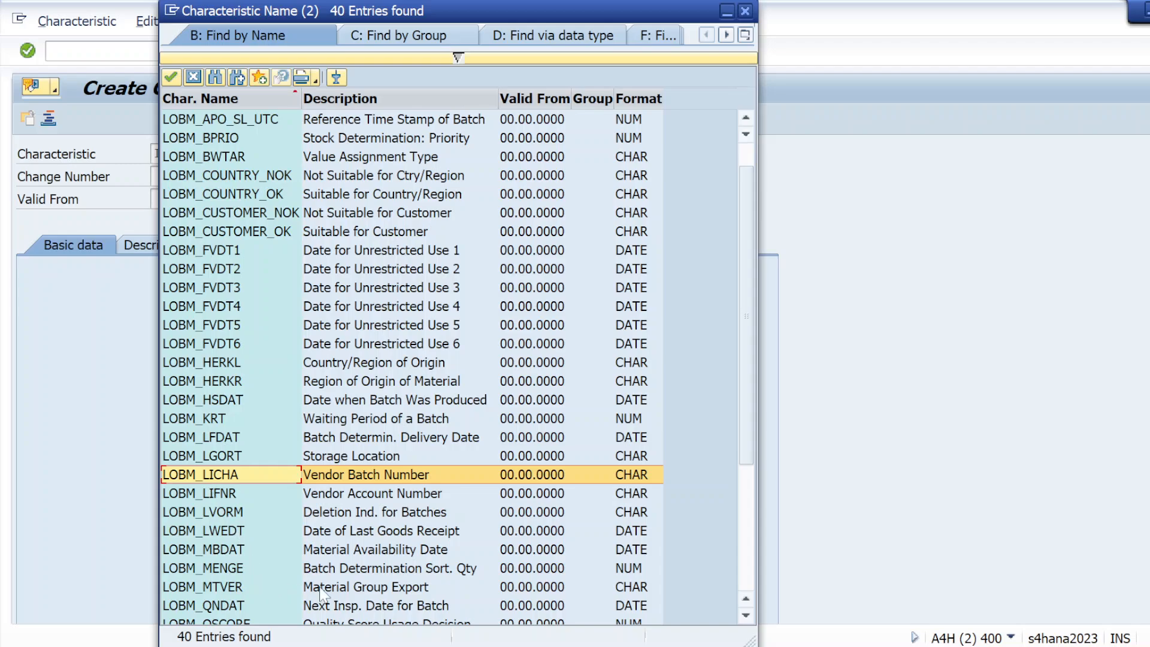
Step: Scroll to mark LOBM_VFDAT and LOBM_HSDAT, then close the hit list
left_click(746, 614)
left_click(746, 614)
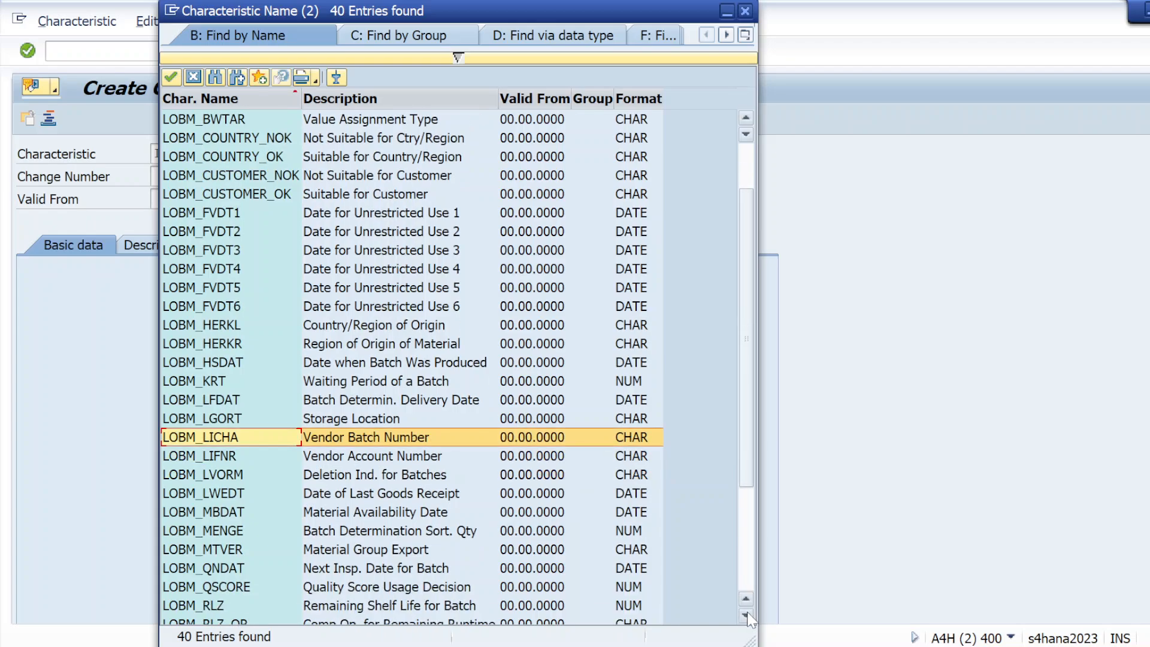
left_click(747, 615)
left_click(746, 615)
left_click(746, 615)
left_click(747, 615)
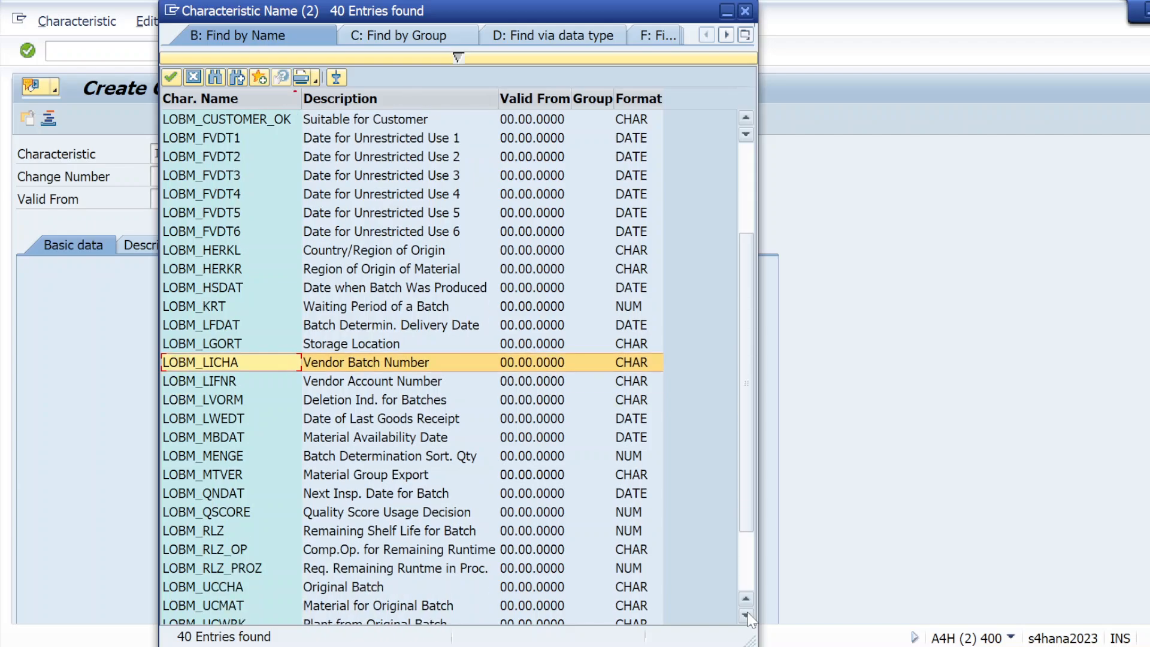
left_click(746, 614)
left_click(746, 614)
left_click(747, 614)
left_click(747, 614)
left_click(746, 614)
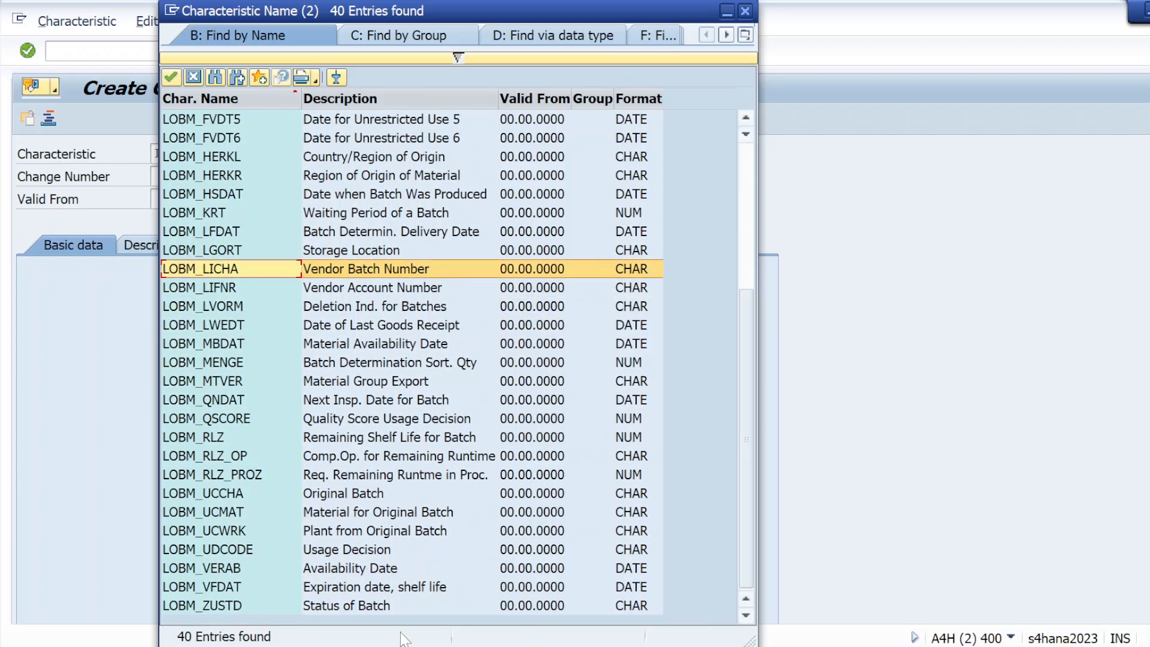
left_click(264, 591)
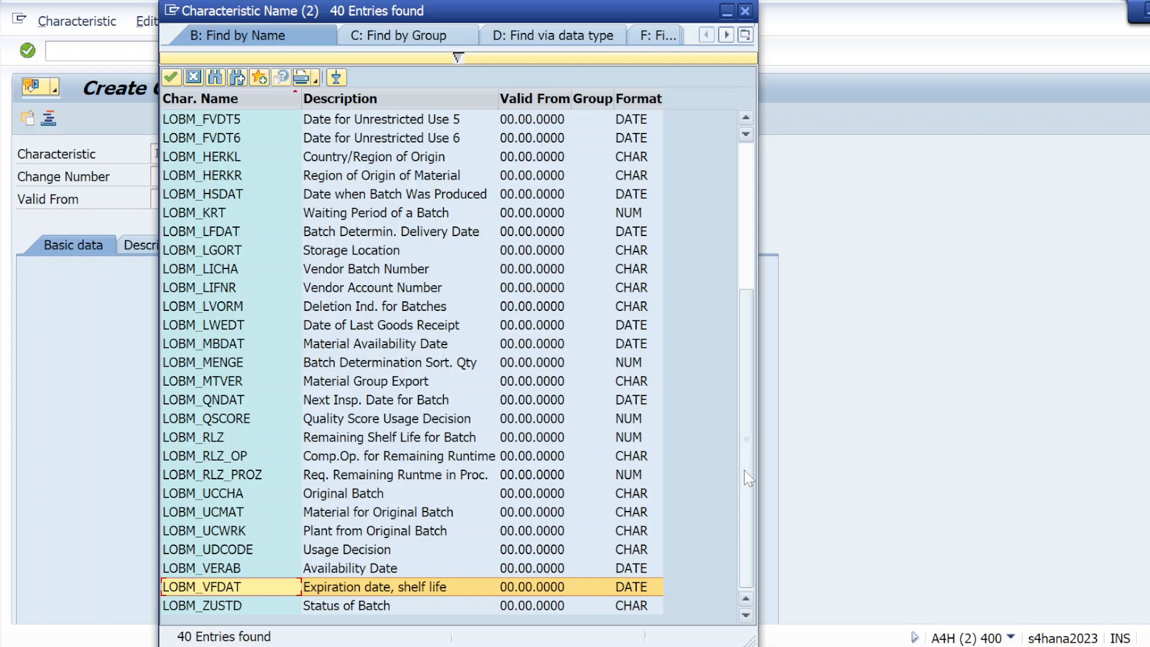
left_click_drag(748, 477, 735, 414)
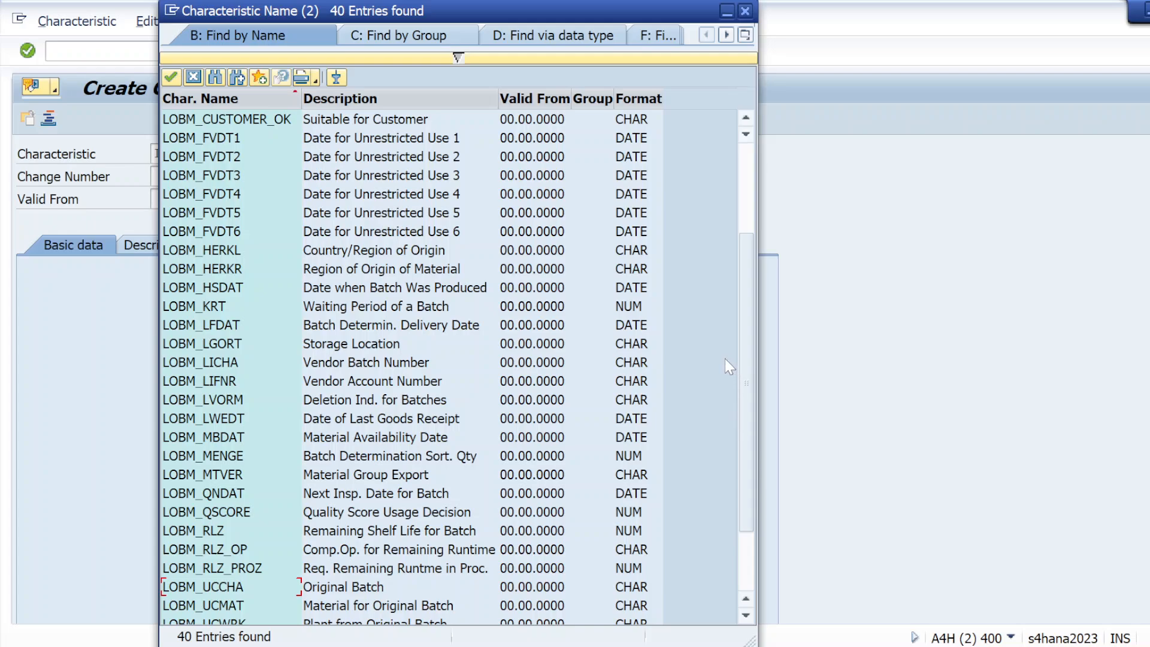
left_click_drag(744, 358, 743, 300)
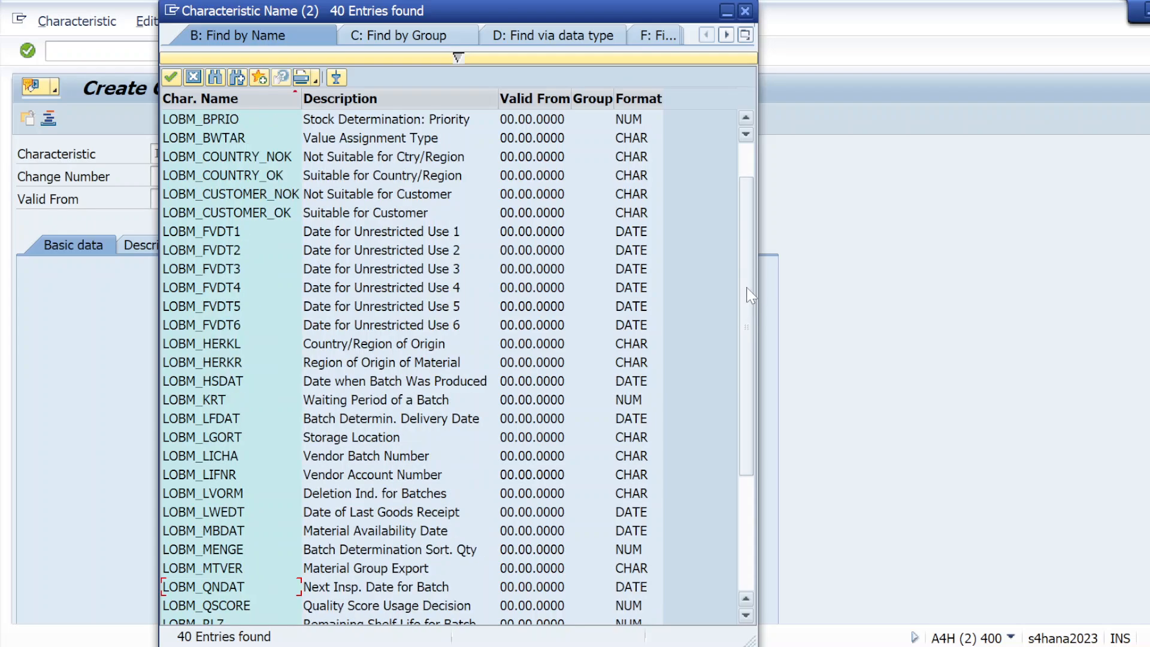
left_click(213, 383)
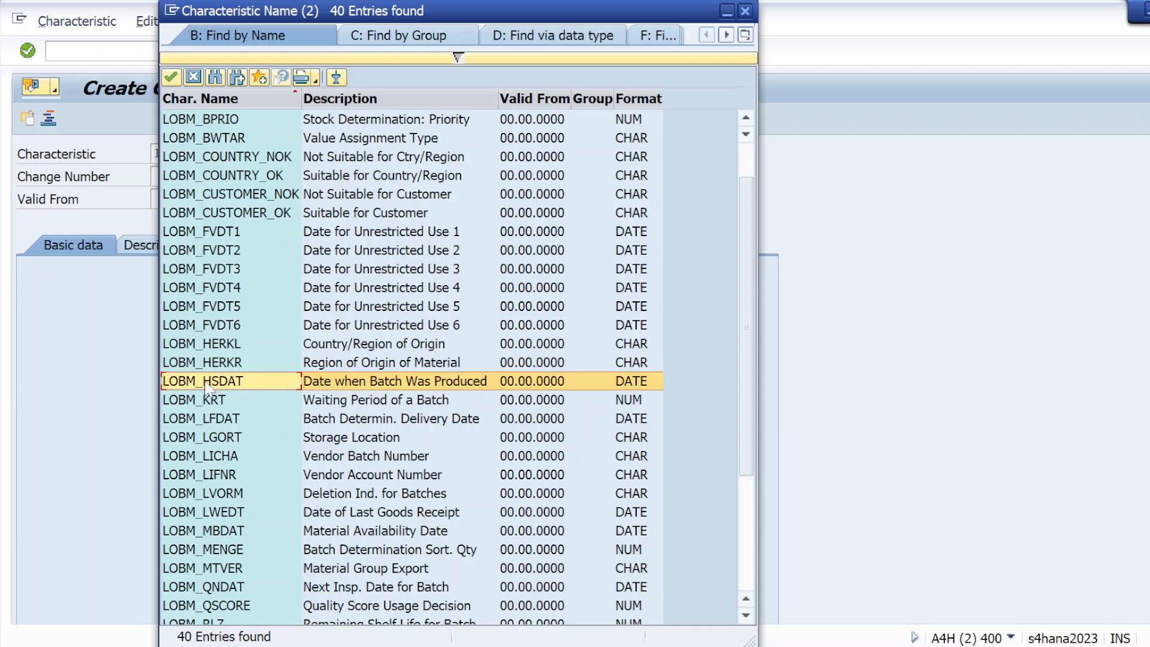
left_click(746, 12)
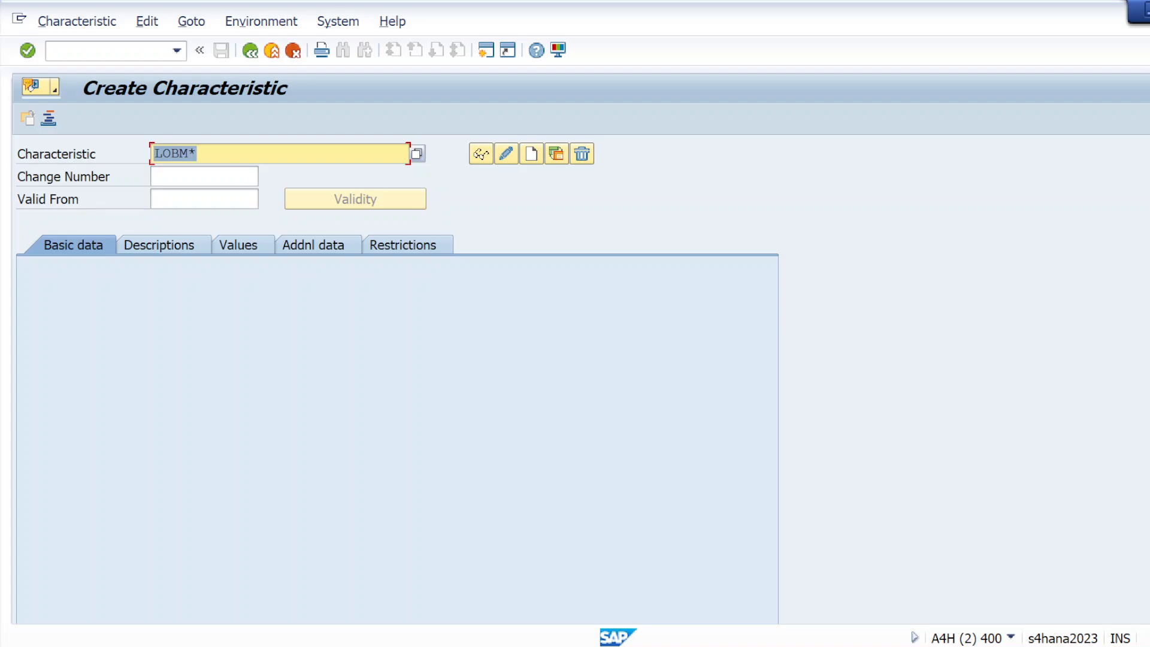
Step: Clear the characteristic name and try a *LOBM name search, then close it
left_click(239, 154)
key("BackSpace")
key("BackSpace")
key("BackSpace")
key("BackSpace")
key("BackSpace")
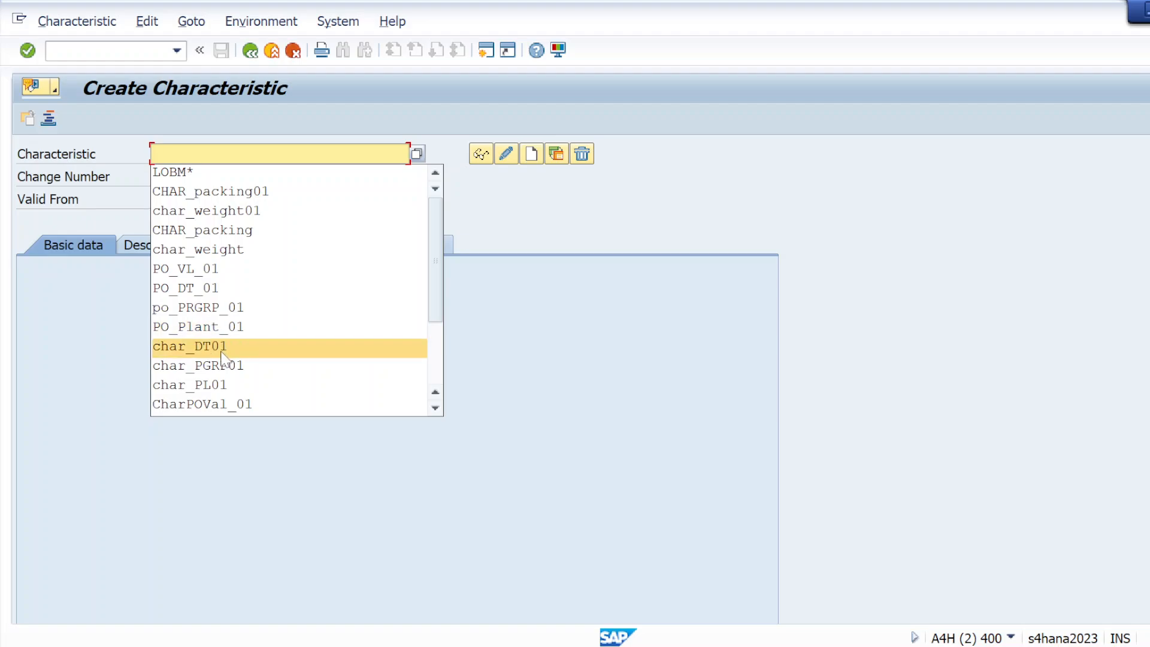
left_click(124, 358)
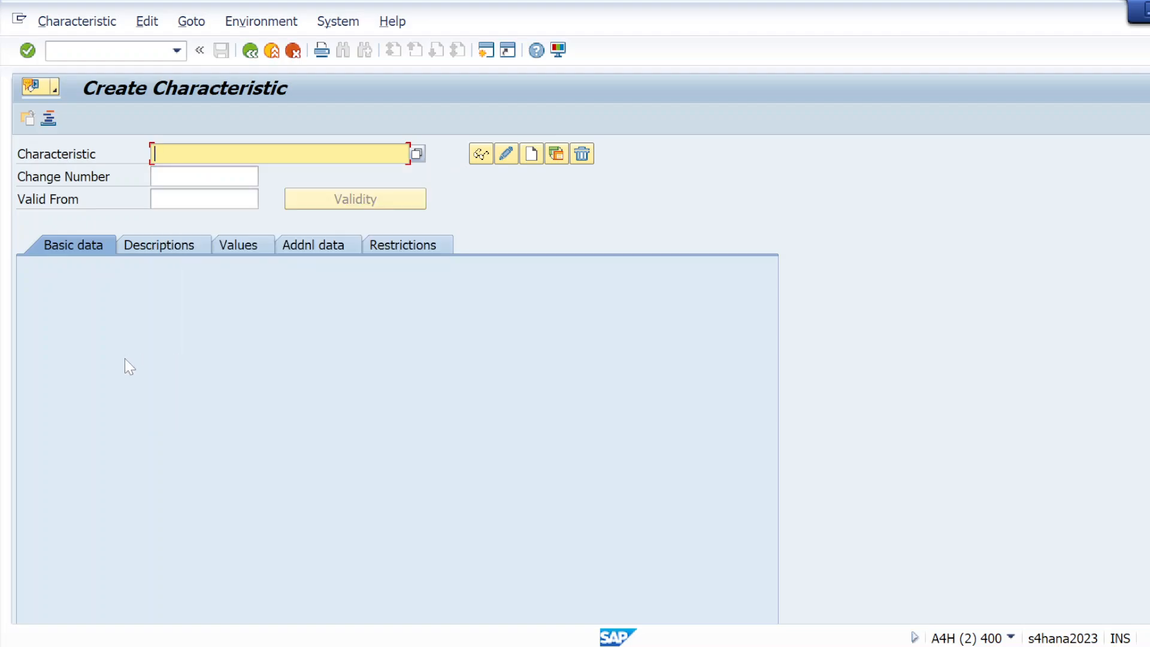
left_click(417, 154)
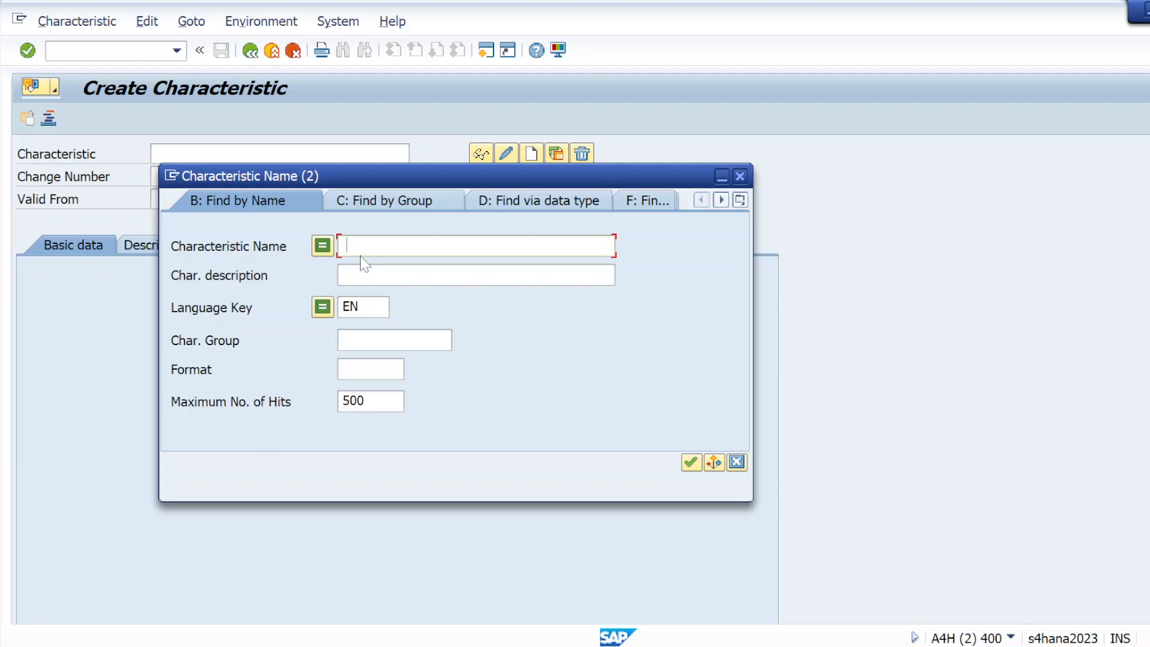
key("BackSpace")
type("*LOBM")
key("Return")
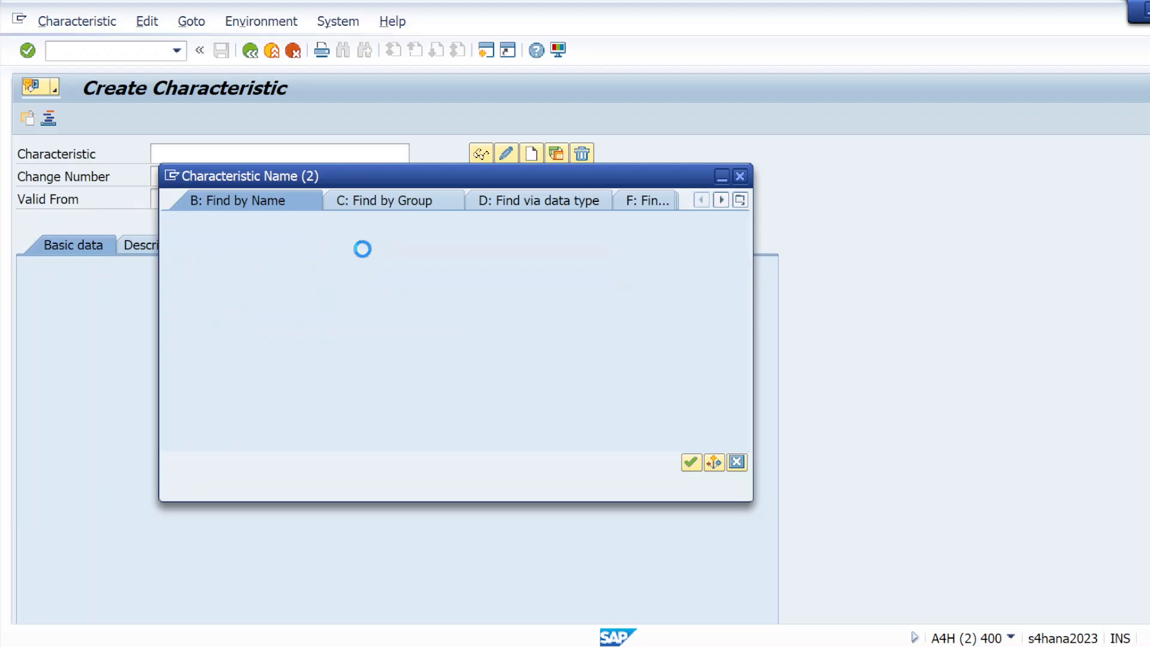
left_click(719, 464)
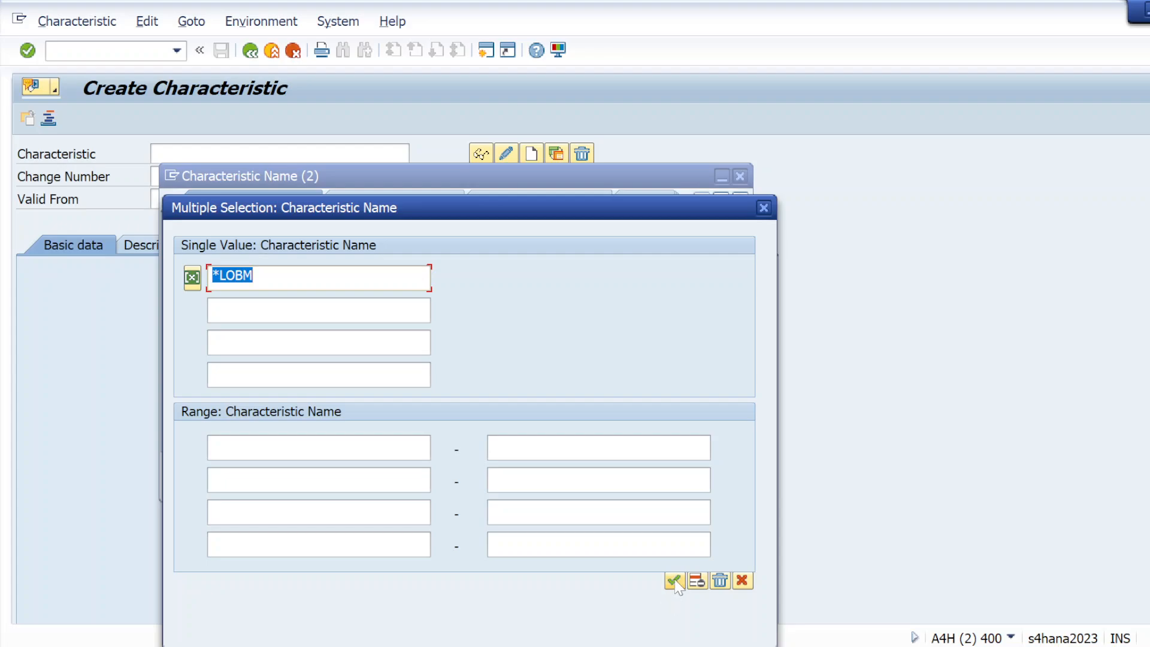
left_click(674, 581)
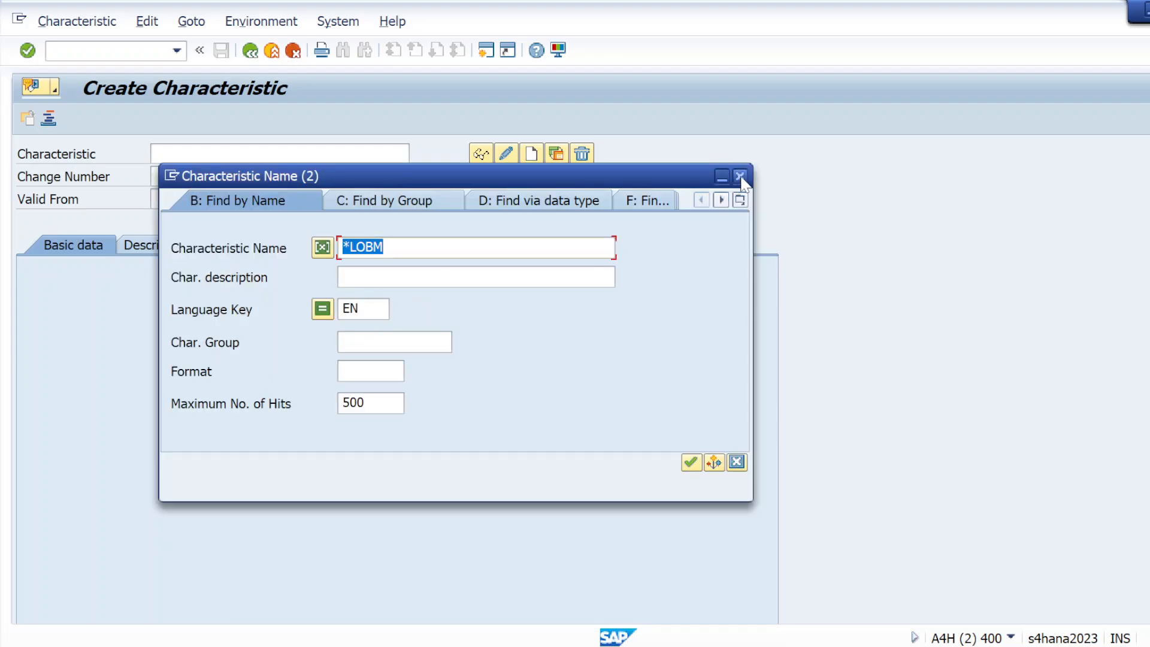
left_click(738, 177)
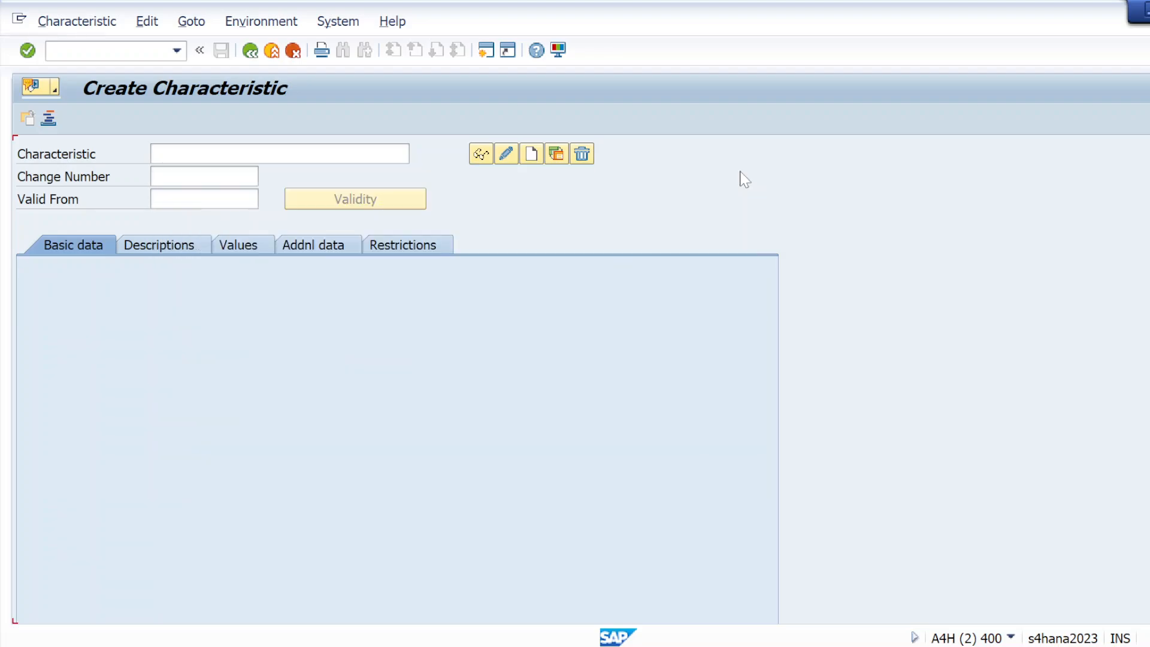
Step: Rerun the characteristic name search with the earlier LOBM* pattern
left_click(317, 151)
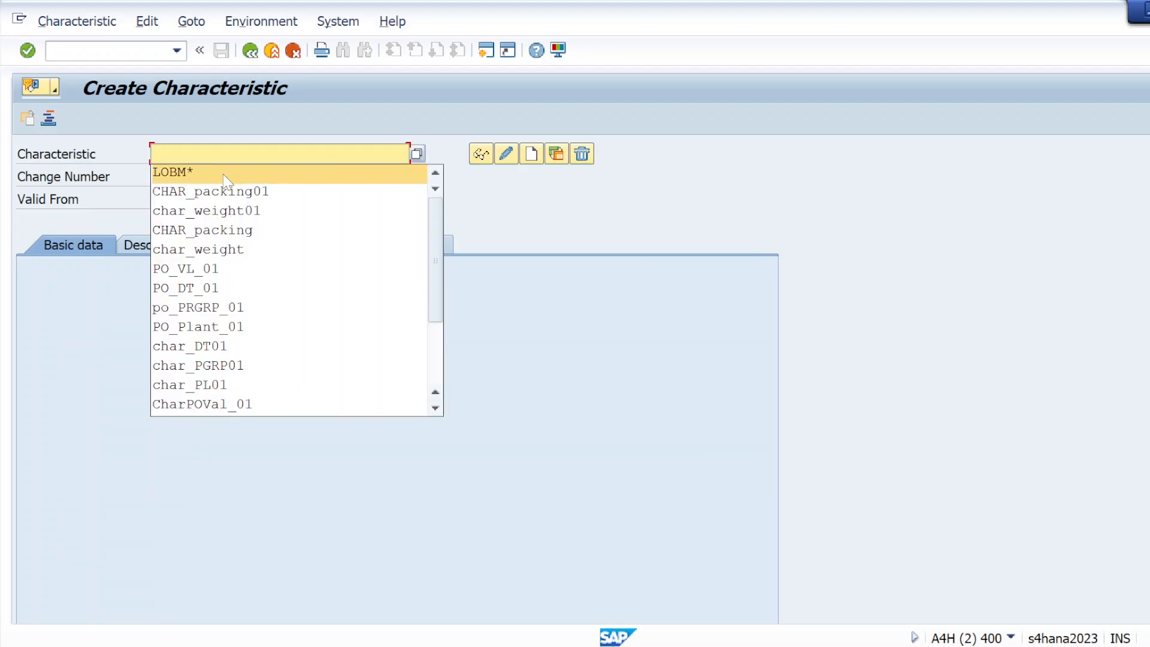
left_click(227, 172)
left_click(417, 154)
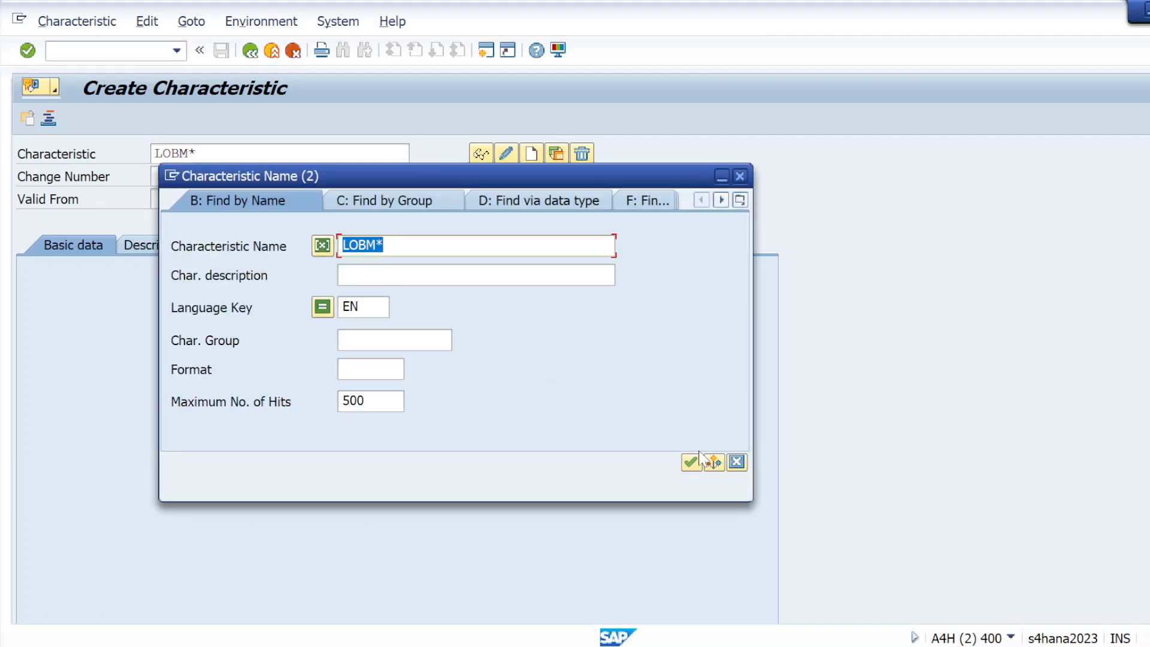
left_click(691, 462)
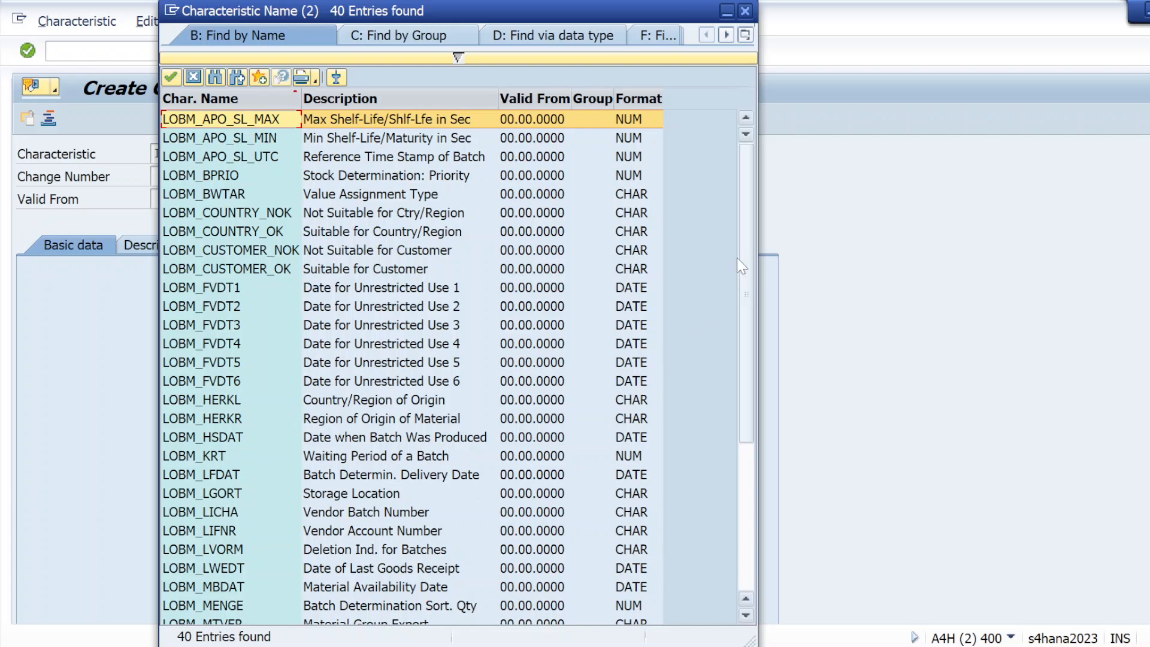
Step: Copy LOBM_LICHA (Vendor Batch Number) from the hit list into the Characteristic field
left_click_drag(747, 214, 738, 237)
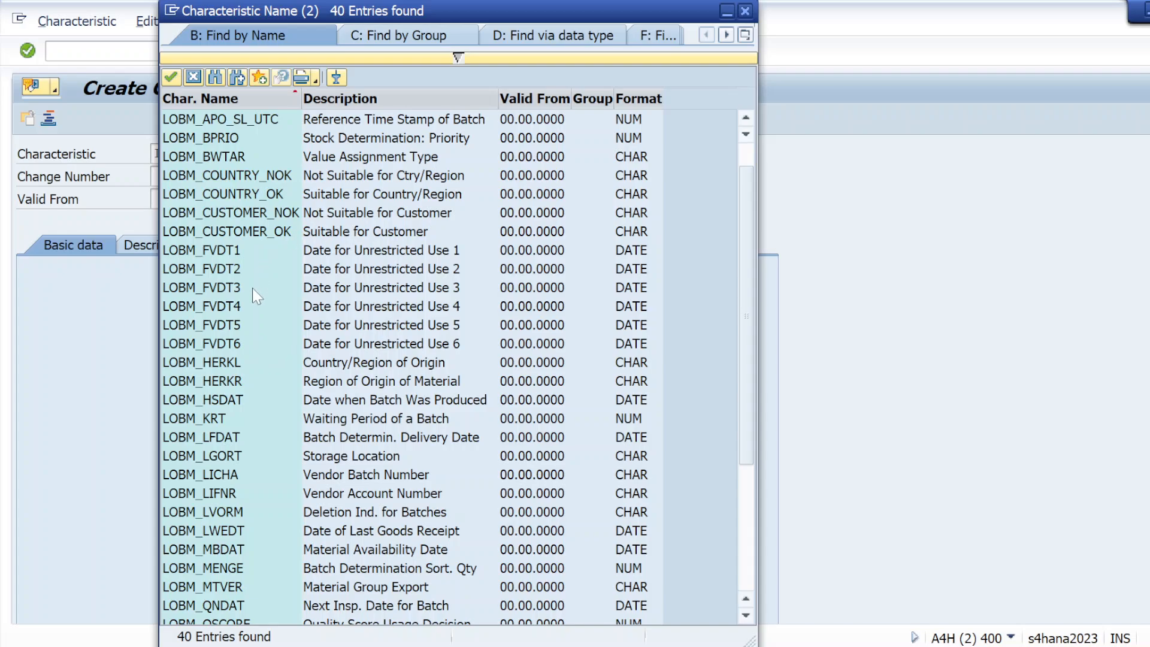
left_click(193, 480)
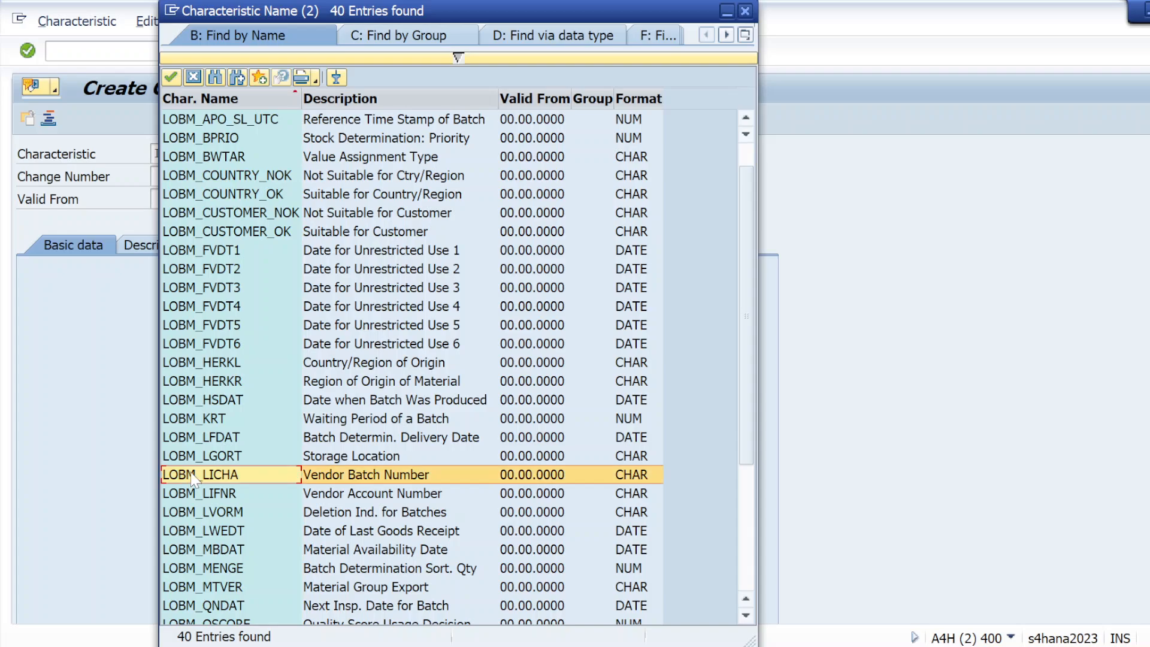
right_click(194, 480)
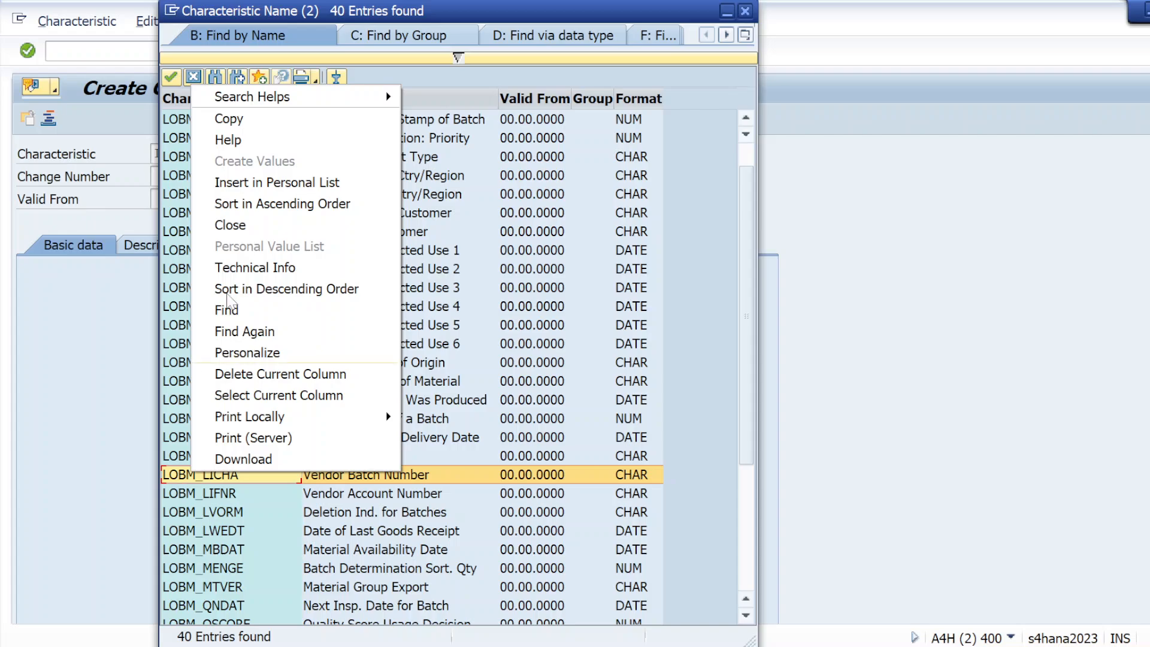
left_click(268, 122)
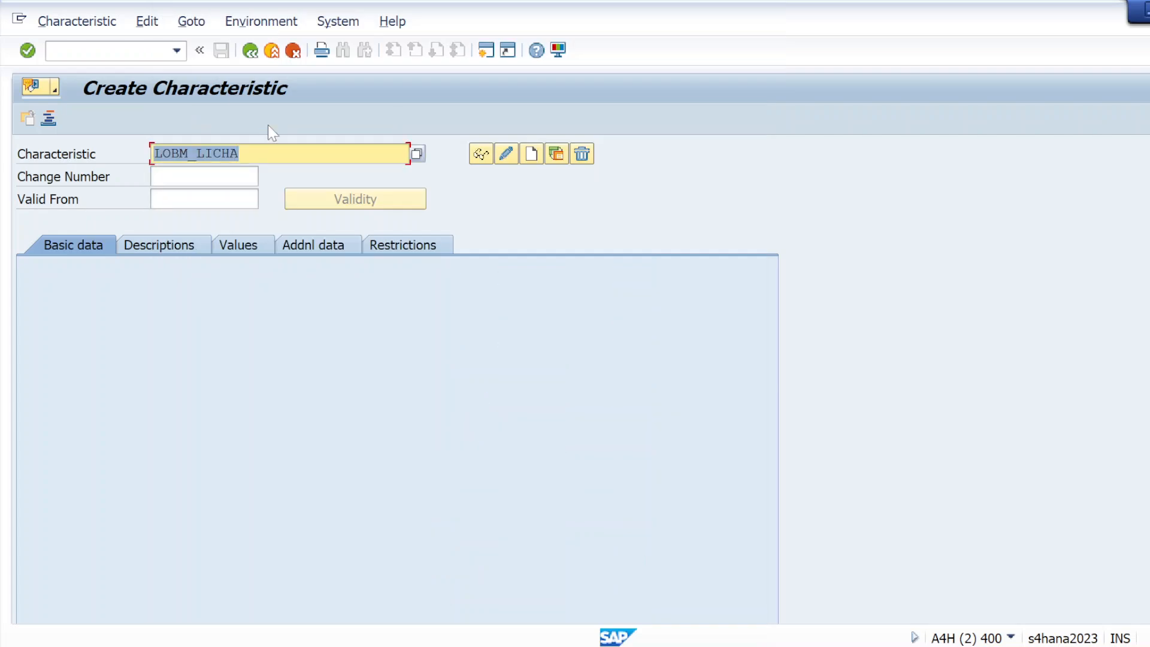
left_click(149, 150)
Step: List LOBM_LICHA, LOBM_VFDT and LOBM_HSDAT under CHAR_packing01 in the Notepad notes
key("alt+Tab")
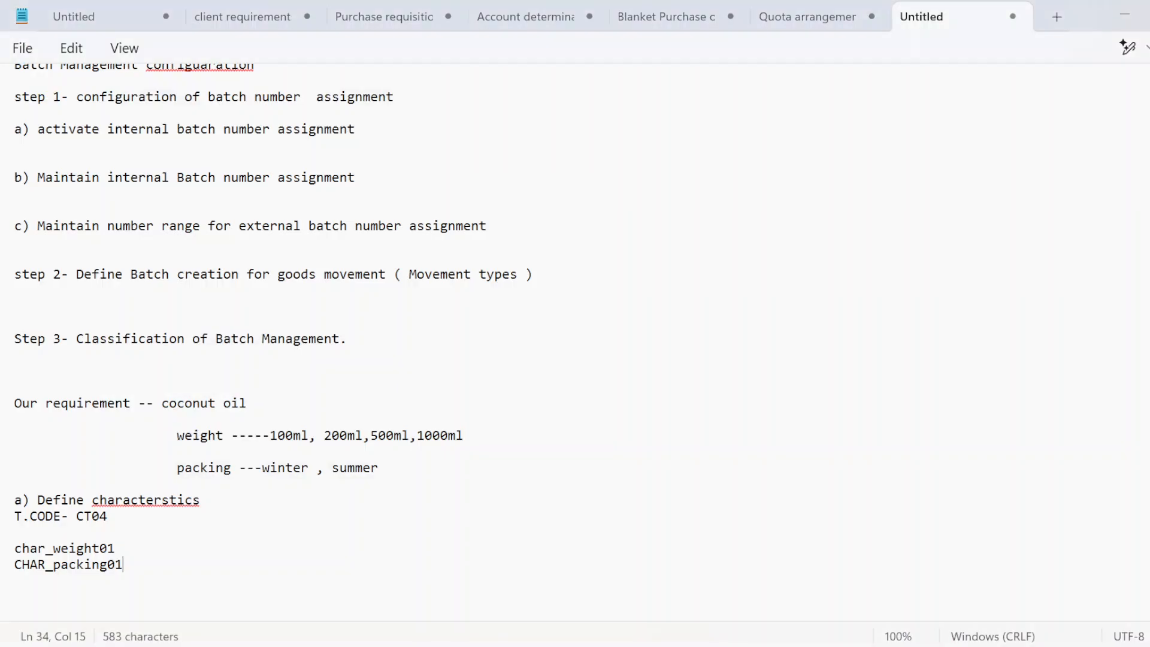
key("Return")
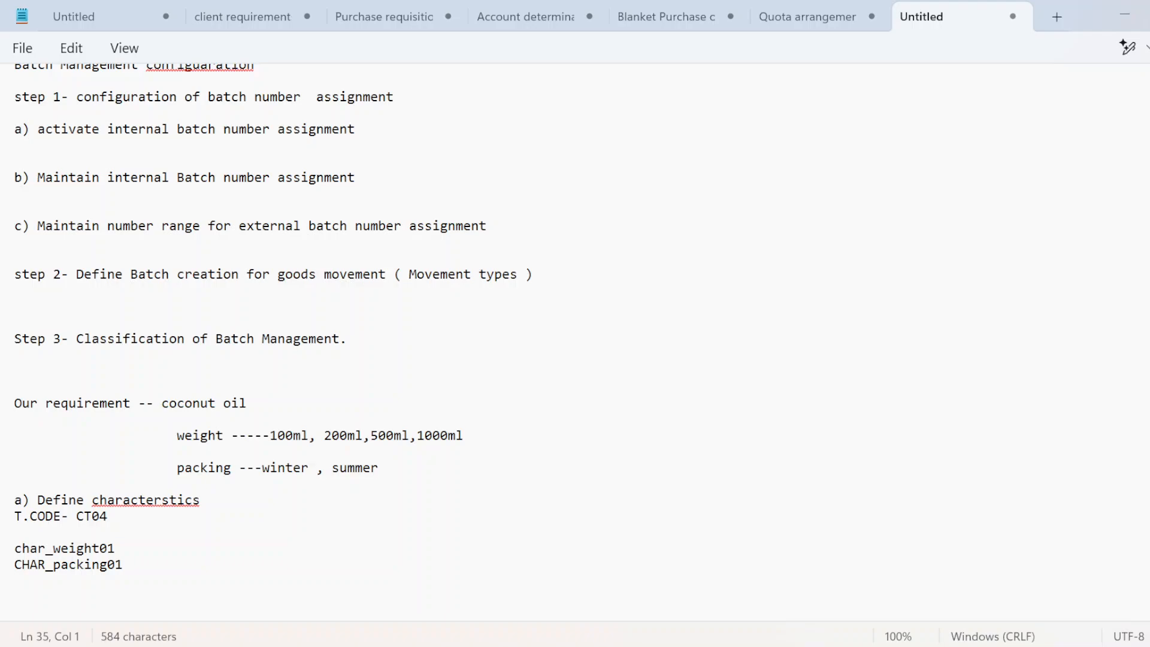
type("LOBM_LICHA")
key("Return")
type("LOBM_LICHA")
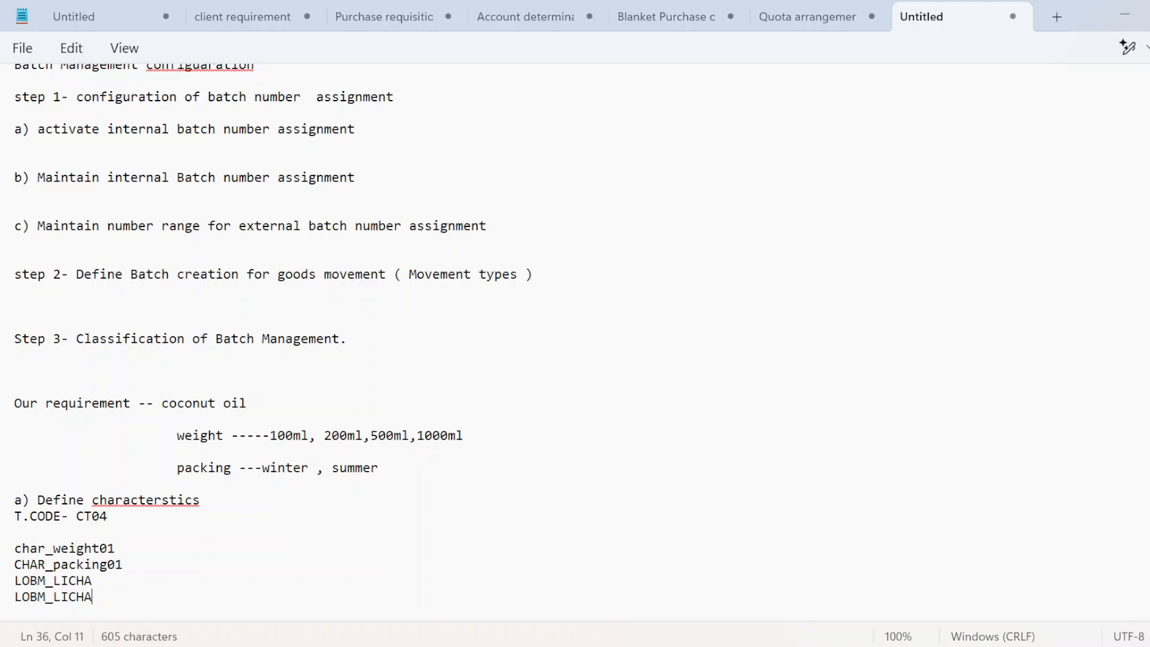
key("BackSpace")
key("BackSpace")
key("BackSpace")
key("BackSpace")
key("BackSpace")
type("VFDT")
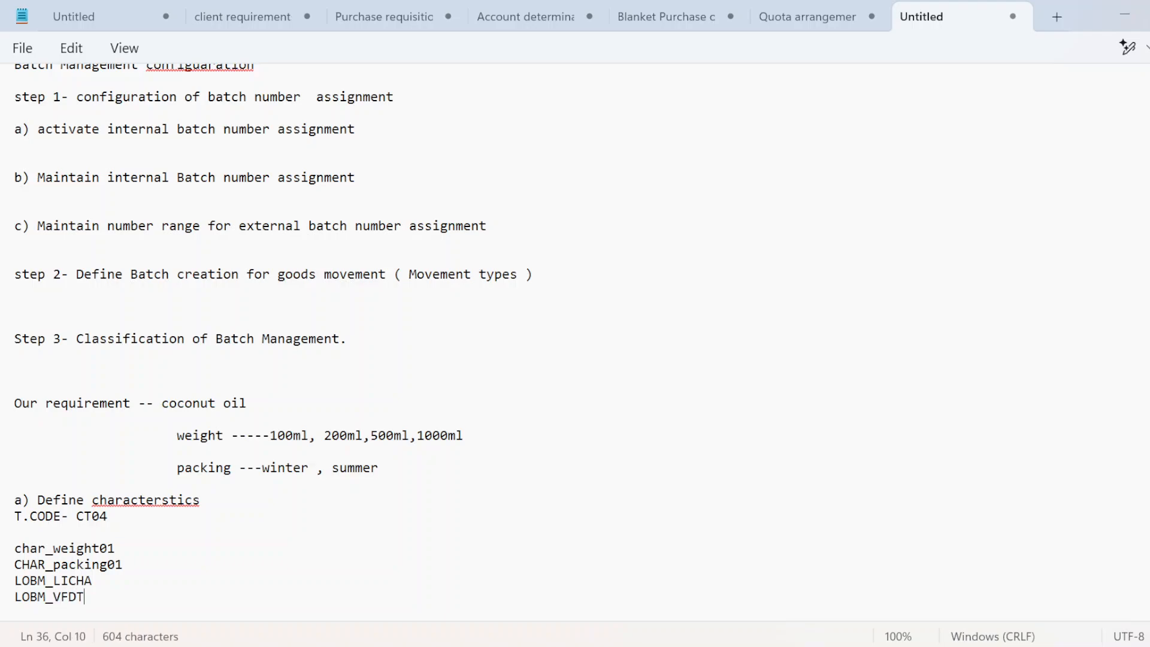
key("Return")
type("LOBM_LICHA")
key("BackSpace")
key("BackSpace")
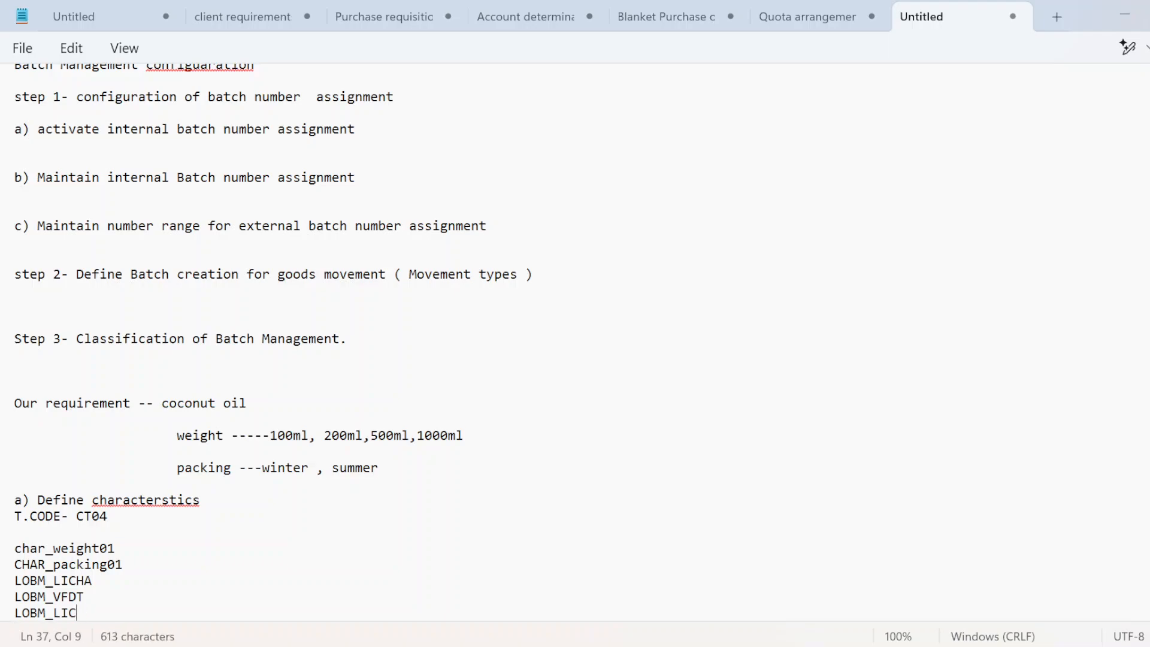
key("BackSpace")
key("BackSpace")
key("BackSpace")
type("HSDAT")
Step: Add blank lines below LOBM_HSDAT to make room for the next step
key("Return")
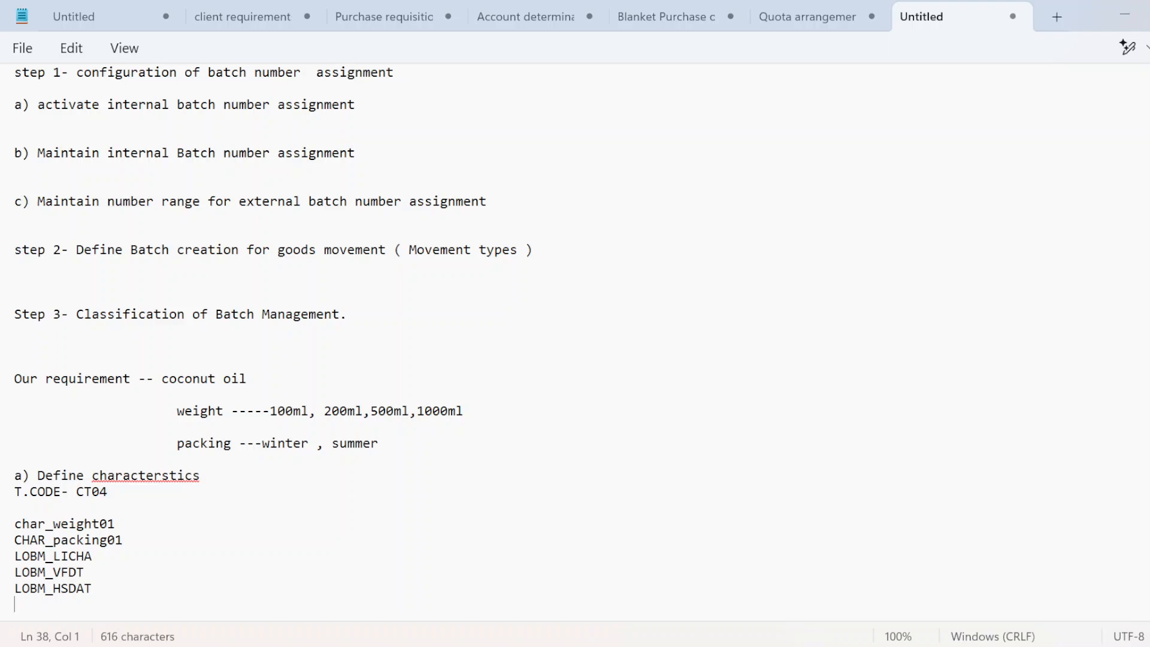
scroll(272, 339, "down", 1)
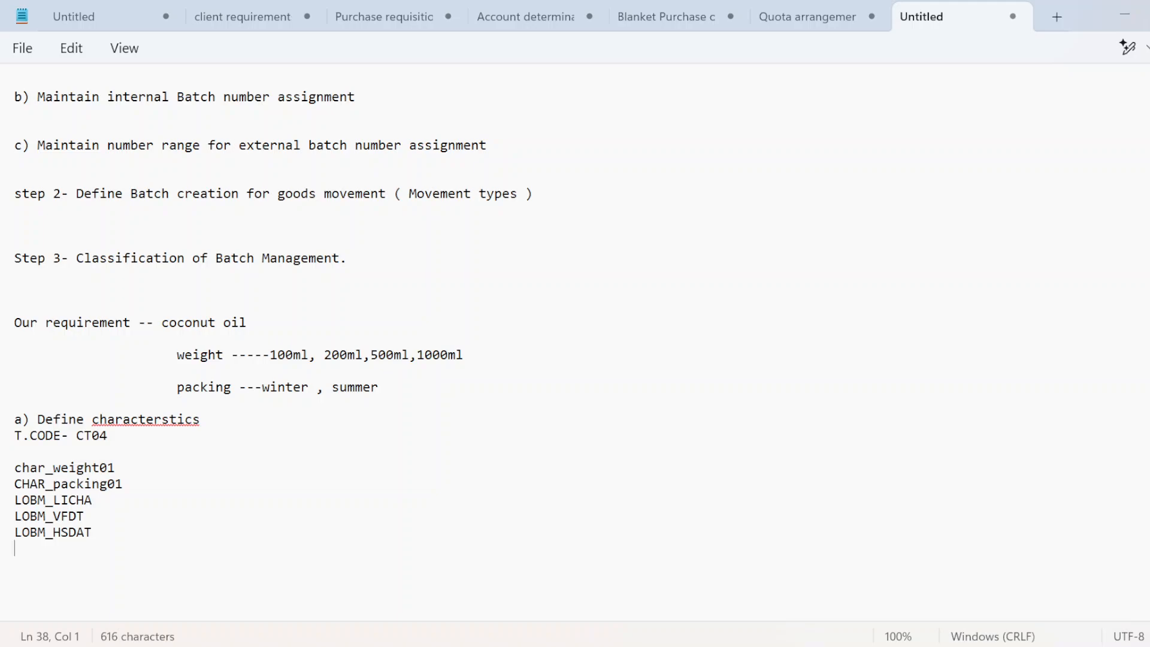
key("Return")
left_click_drag(14, 500, 101, 535)
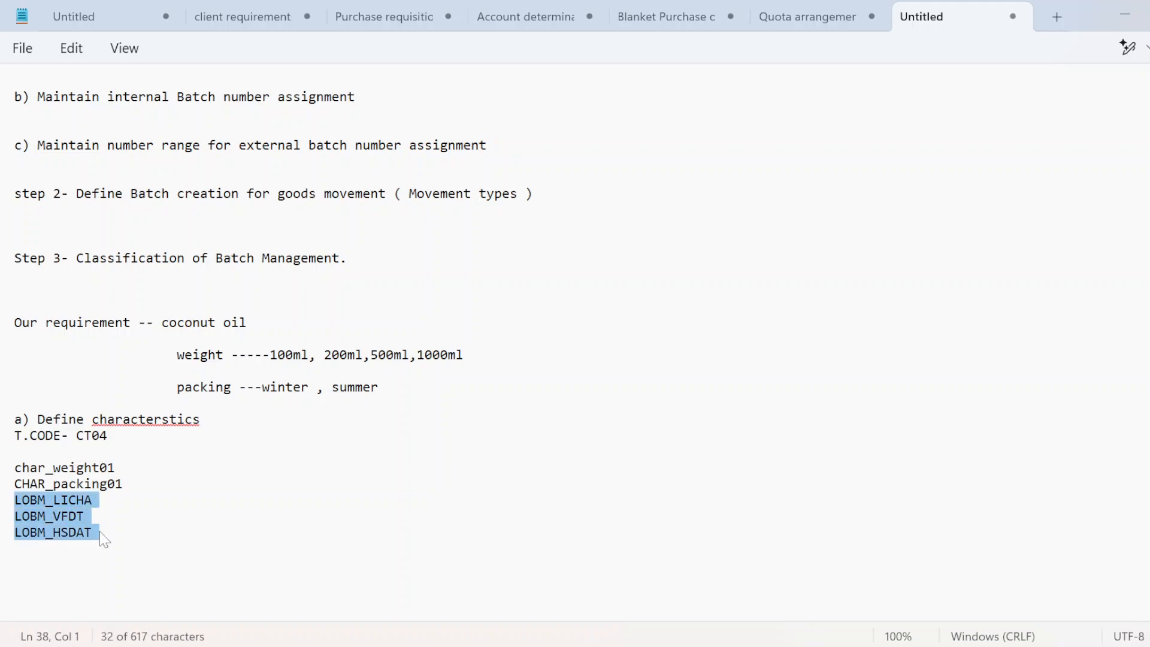
left_click(149, 539)
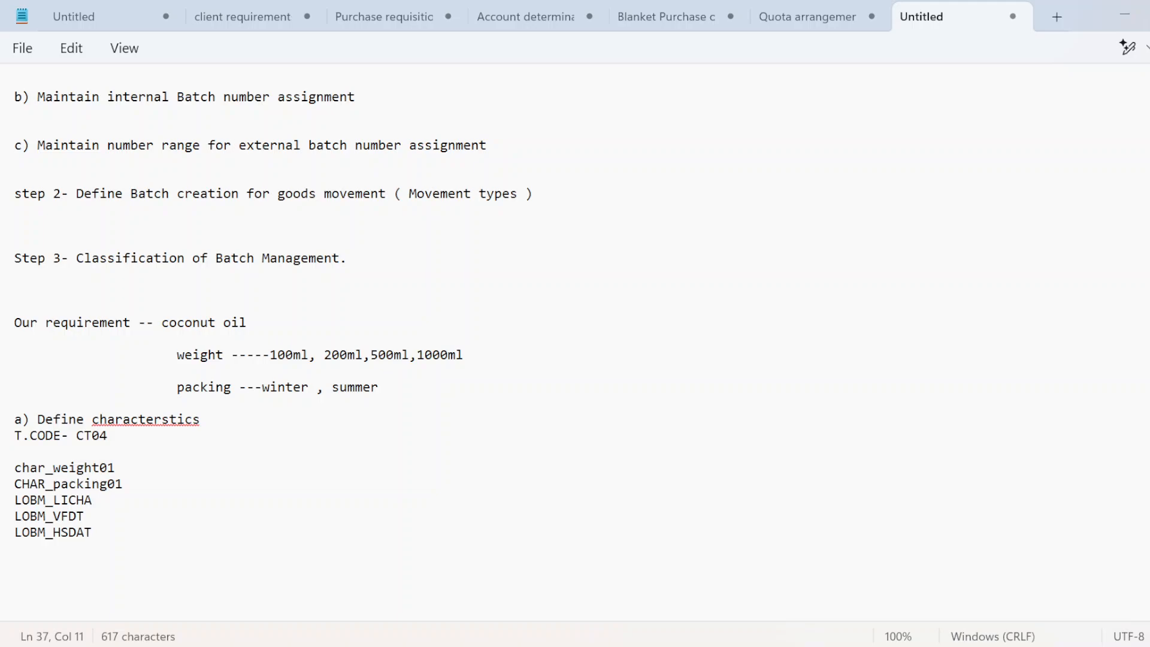
key("Return")
key("Down")
Step: Start a new 'B) create class' step in the notes
key("Return")
type("B)")
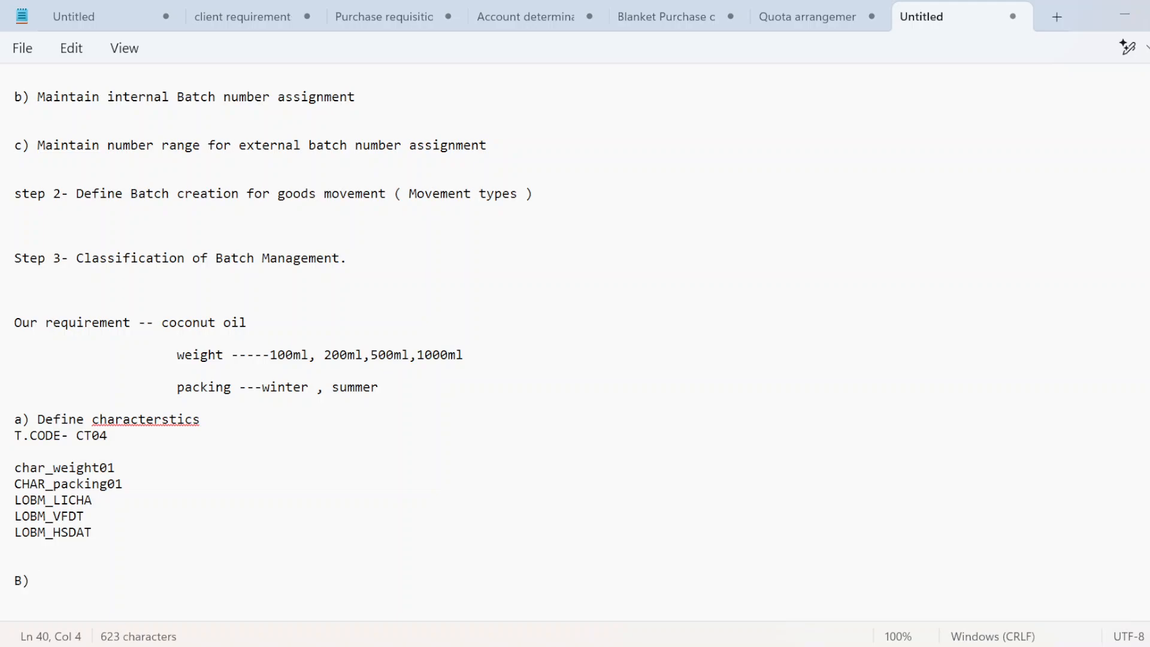
key("Caps_Lock")
type("create ")
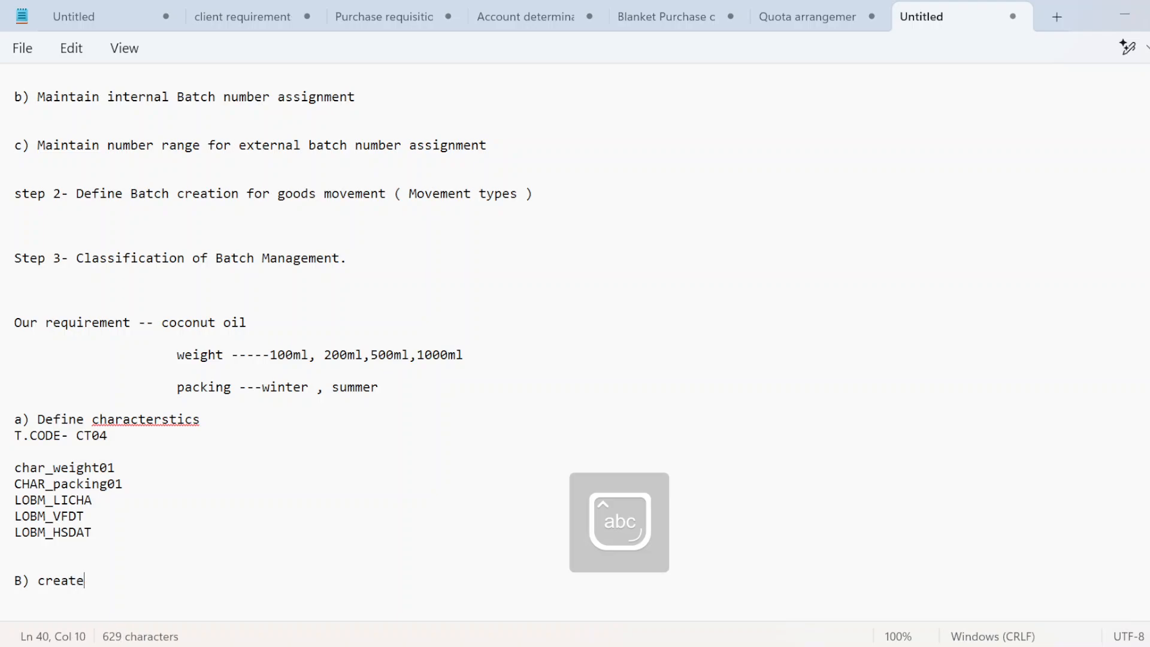
type("class")
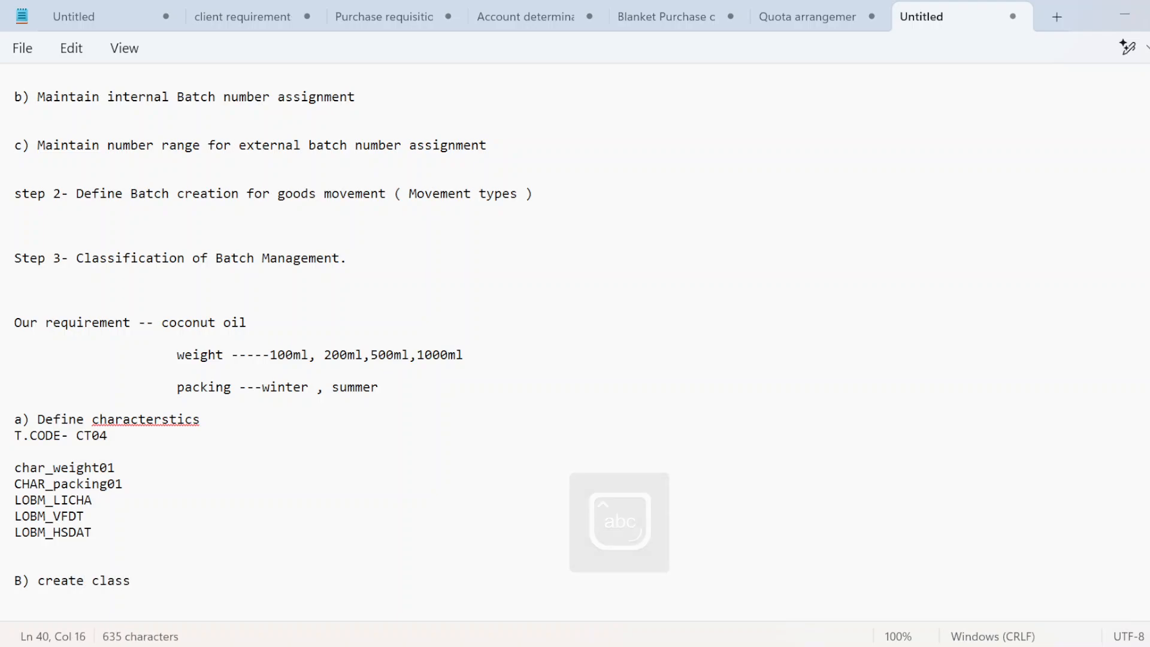
key("Return")
Step: Add the line 'T.CODE- CL01' beneath it and return to SAP
key("Caps_Lock")
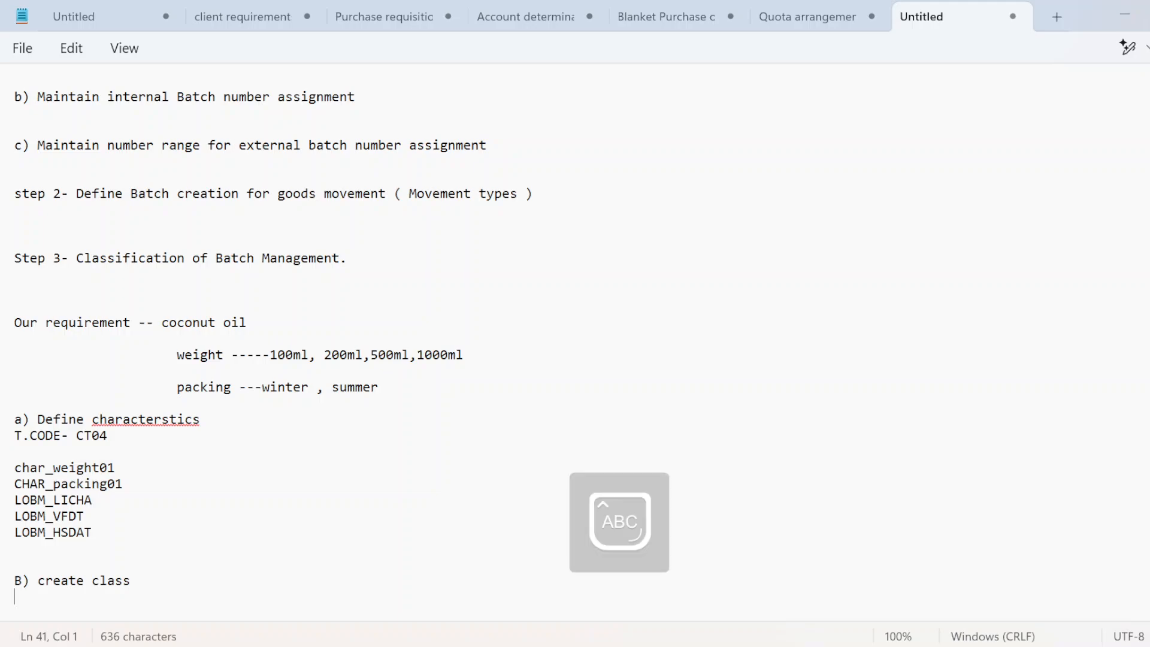
key("Return")
type("T")
key("Caps_Lock")
type(".cd")
key("BackSpace")
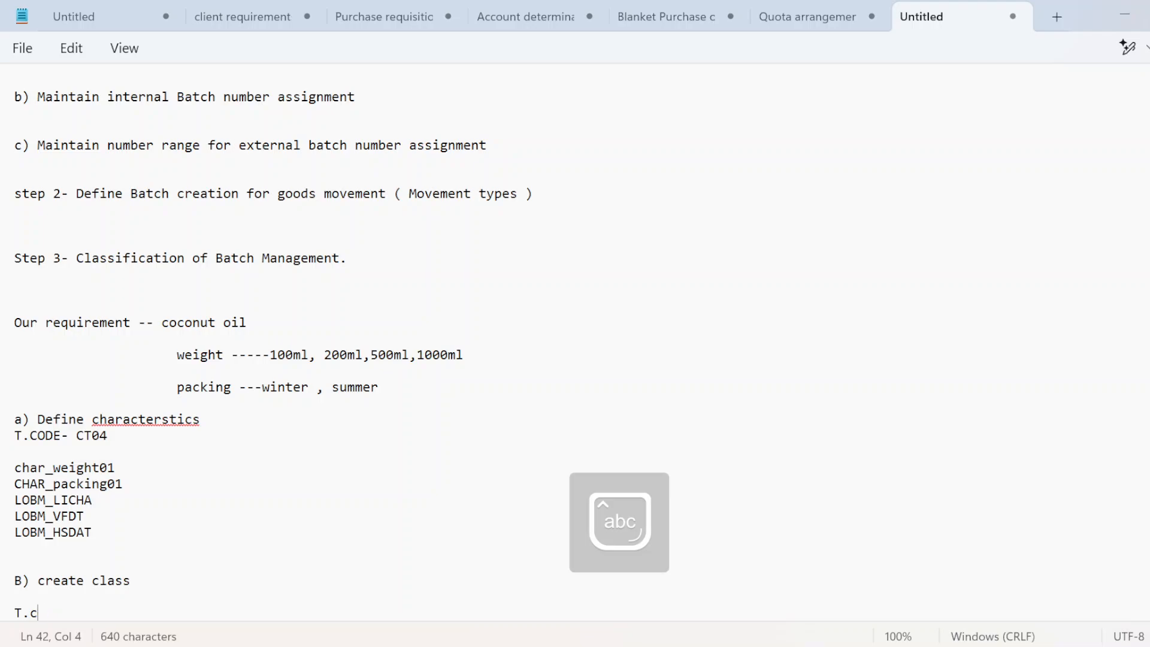
key("BackSpace")
key("Caps_Lock")
type("CODE- ")
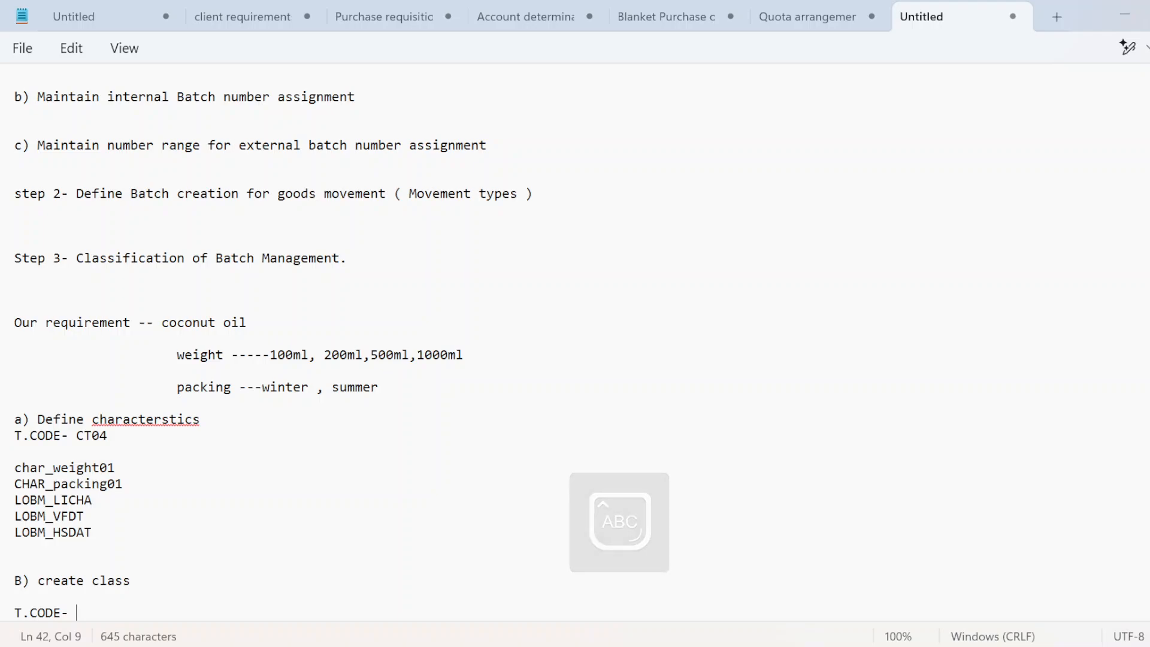
type("CL01")
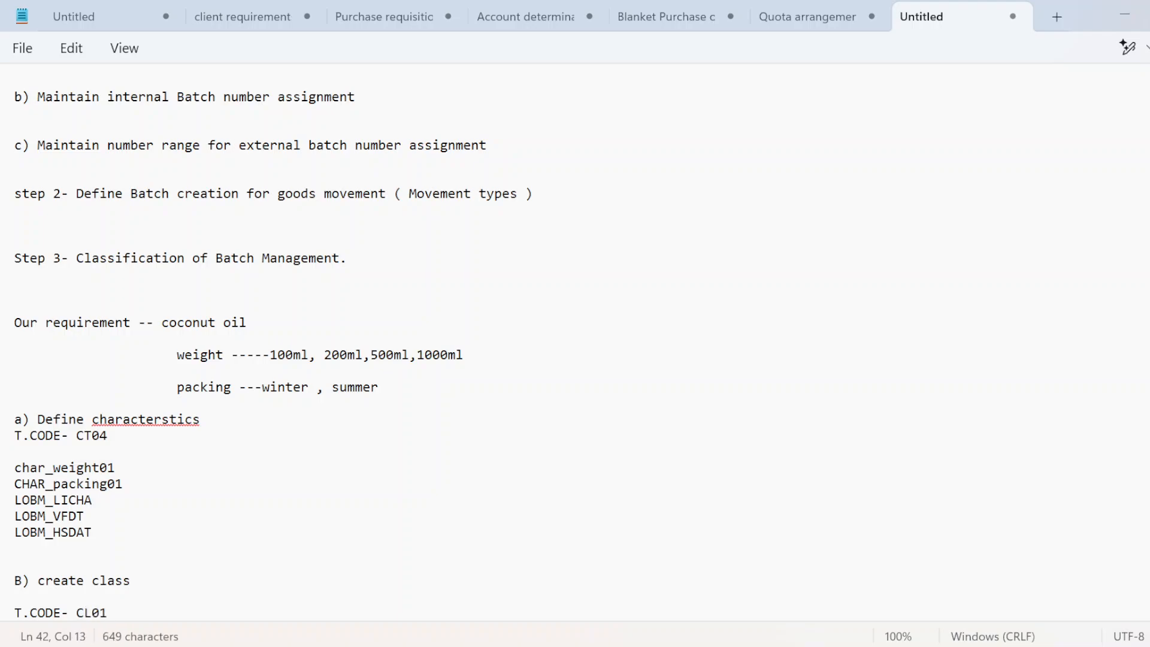
key("Return")
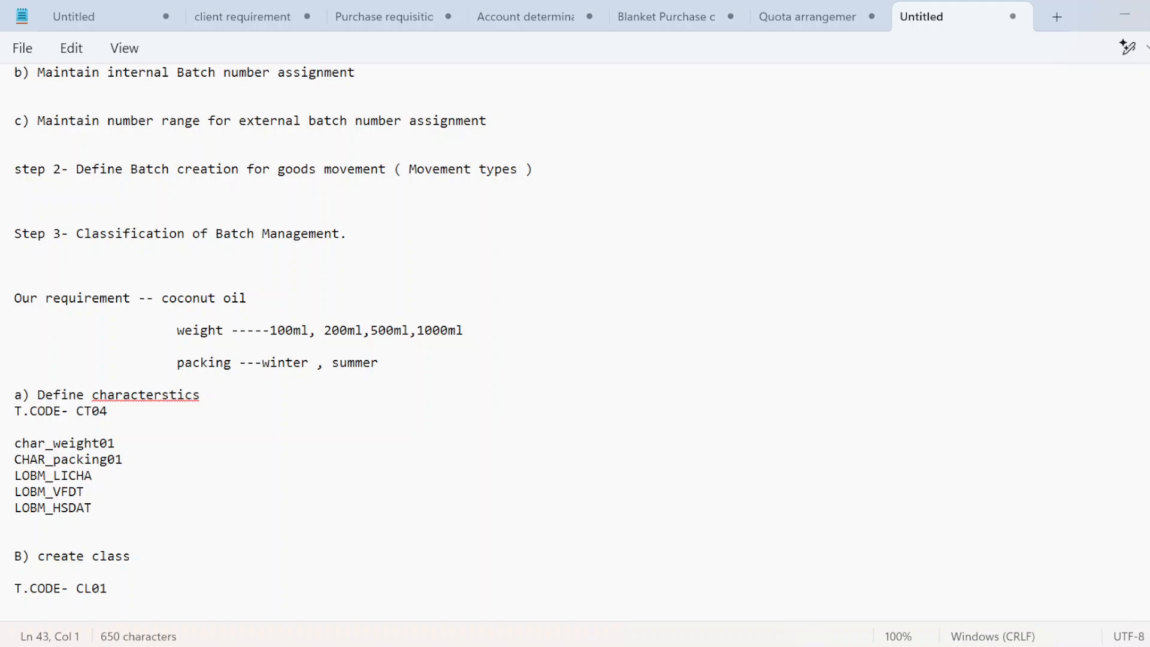
key("alt+Tab")
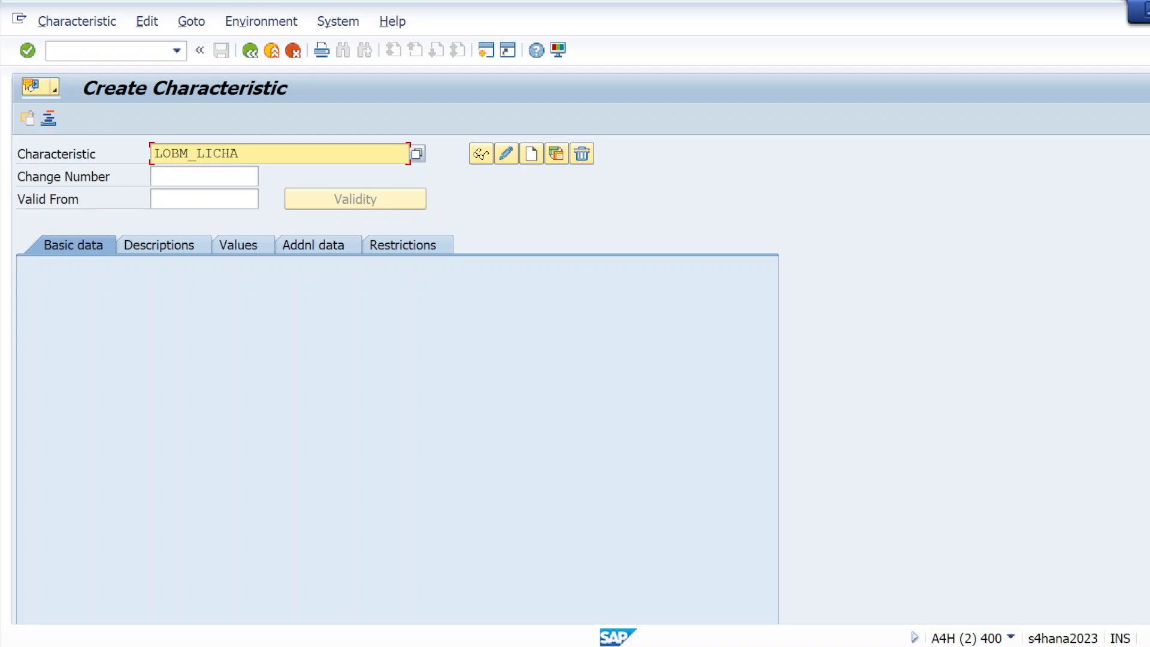
Step: Run /NCL01 and enter the class name Class_dabur01
left_click(89, 51)
type("/NCL01")
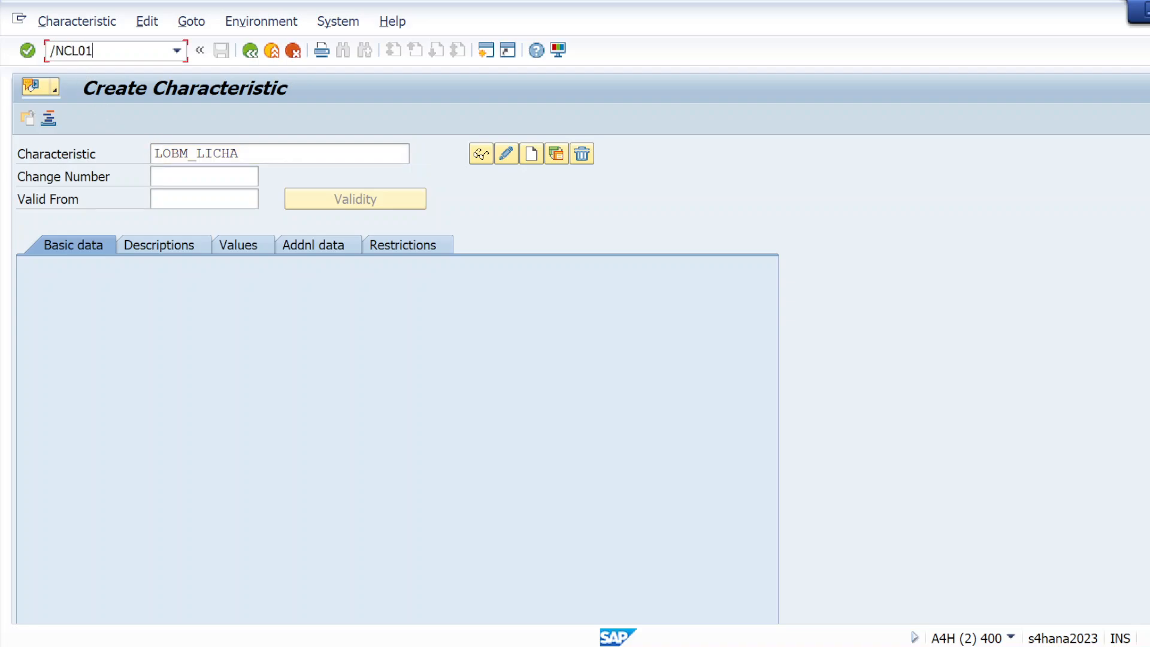
key("Return")
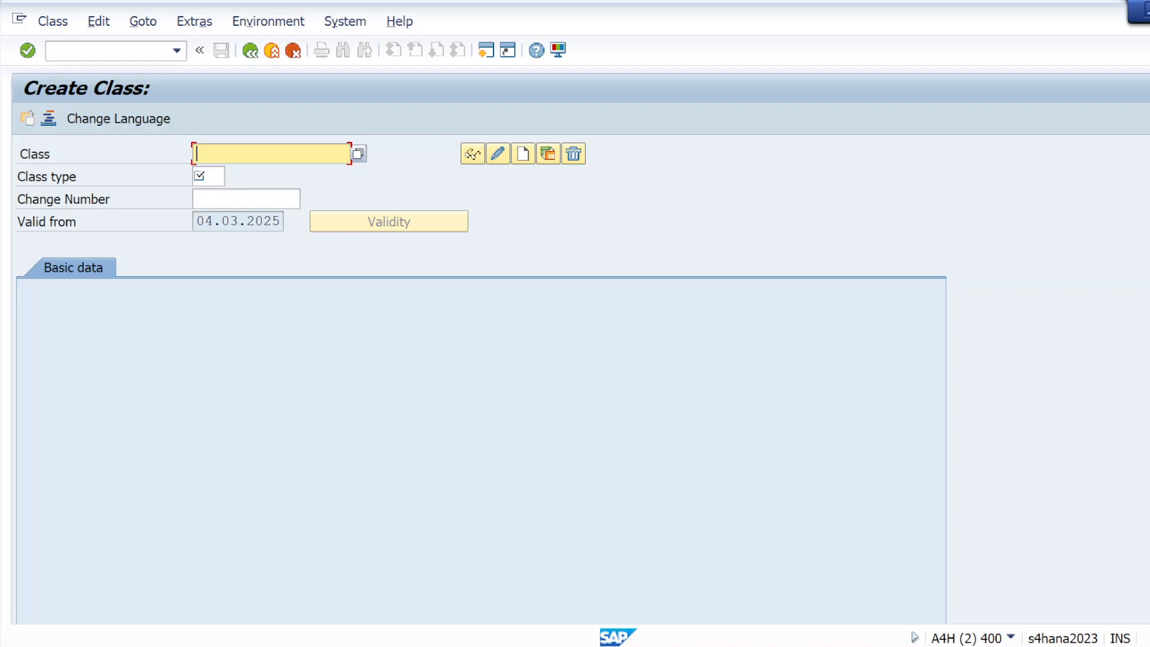
left_click(240, 154)
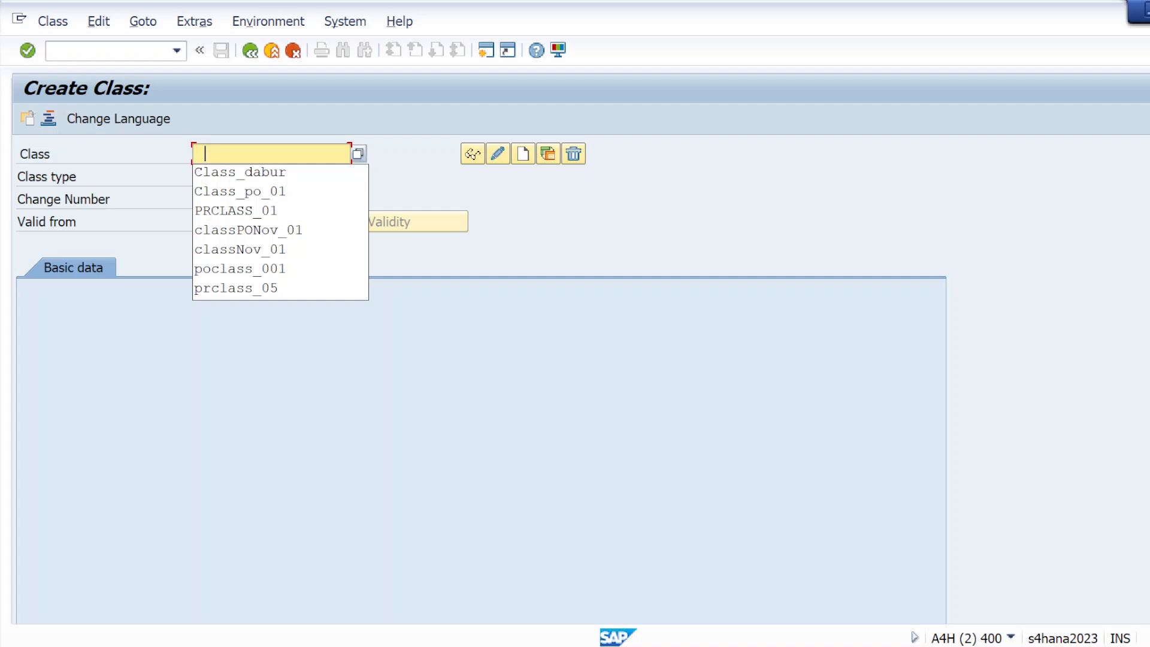
left_click(228, 171)
key("BackSpace")
key("BackSpace")
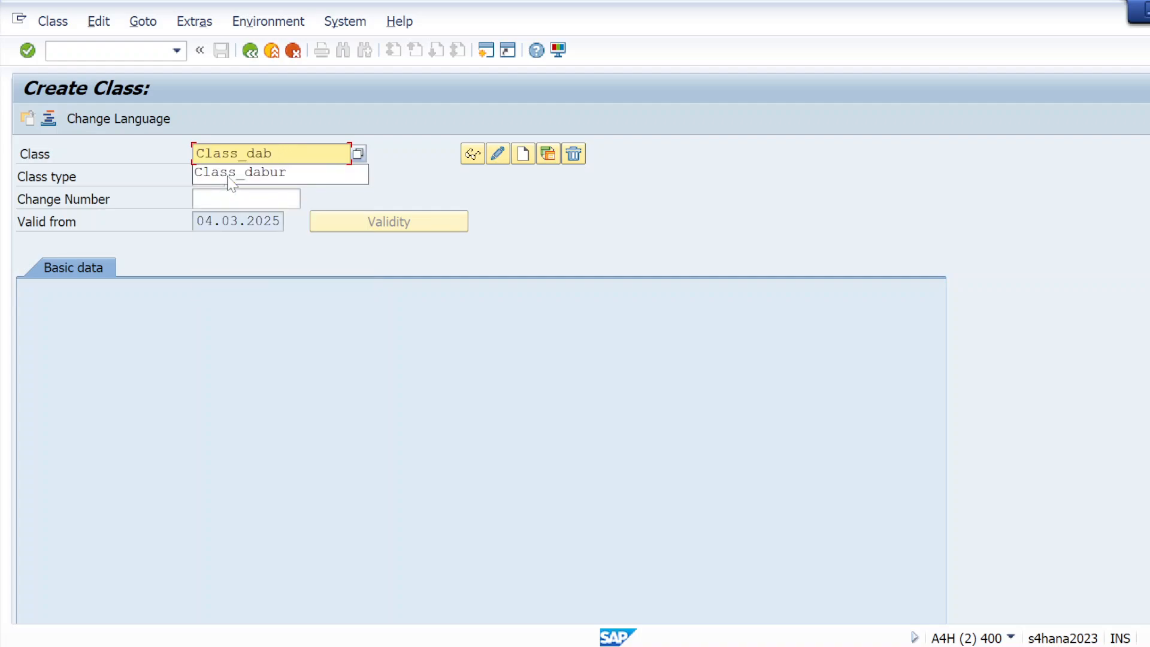
type("UR")
key("BackSpace")
key("Caps_Lock")
key("BackSpace")
type("ur")
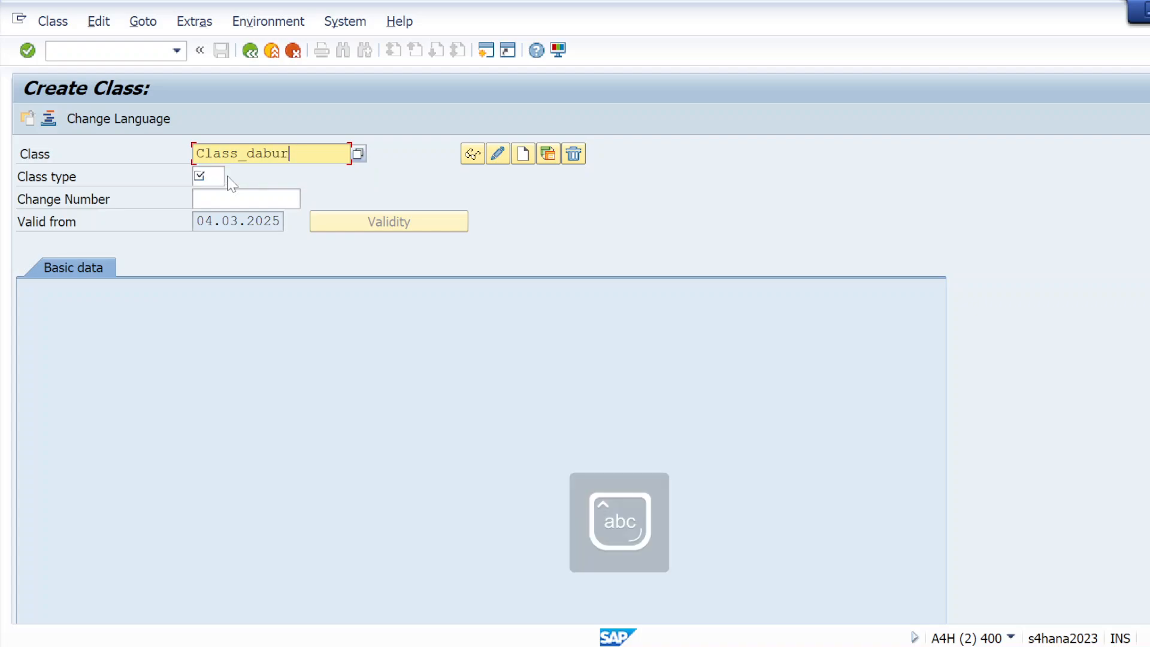
type("01")
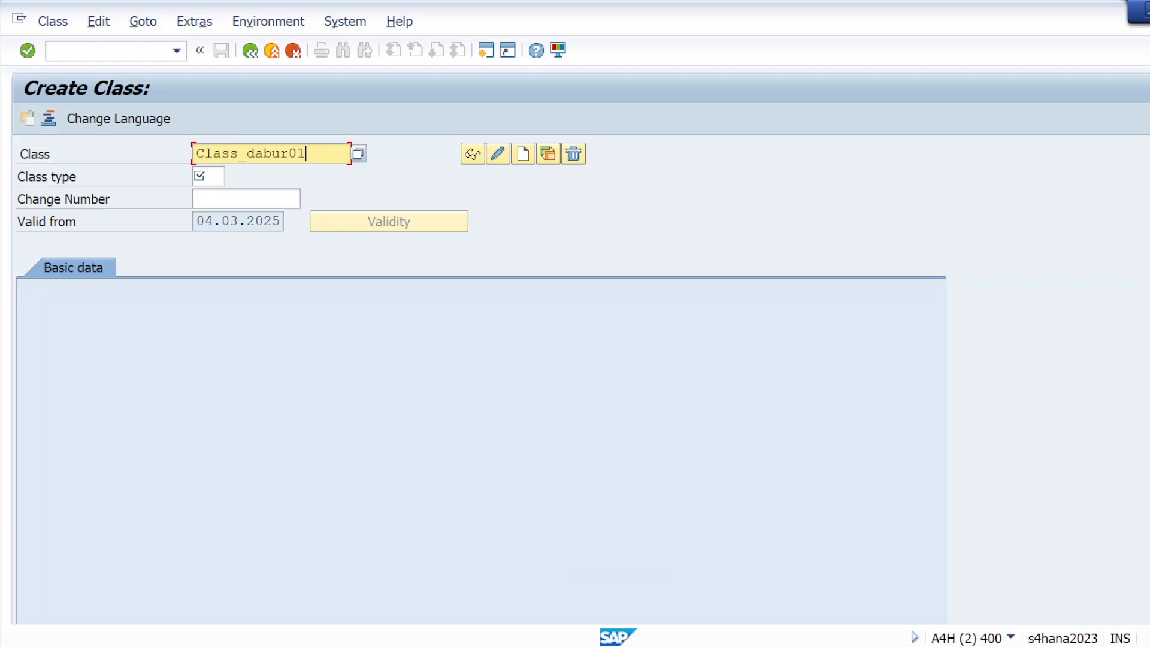
Step: Set class type 023 Batch and create the class
key("Tab")
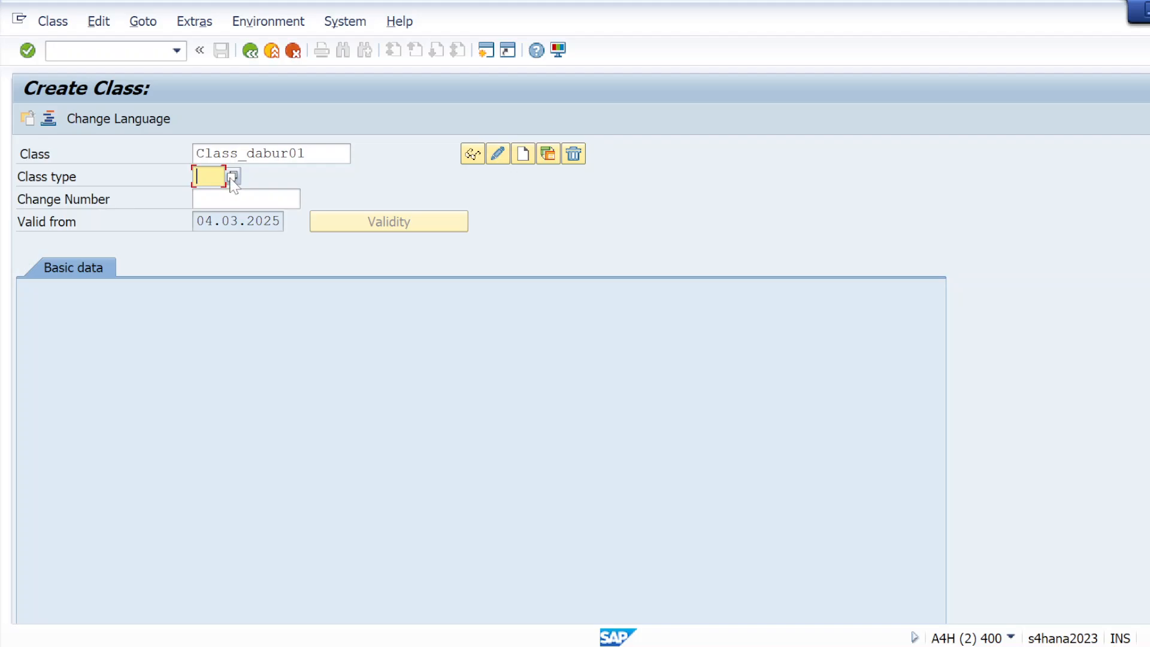
left_click(232, 177)
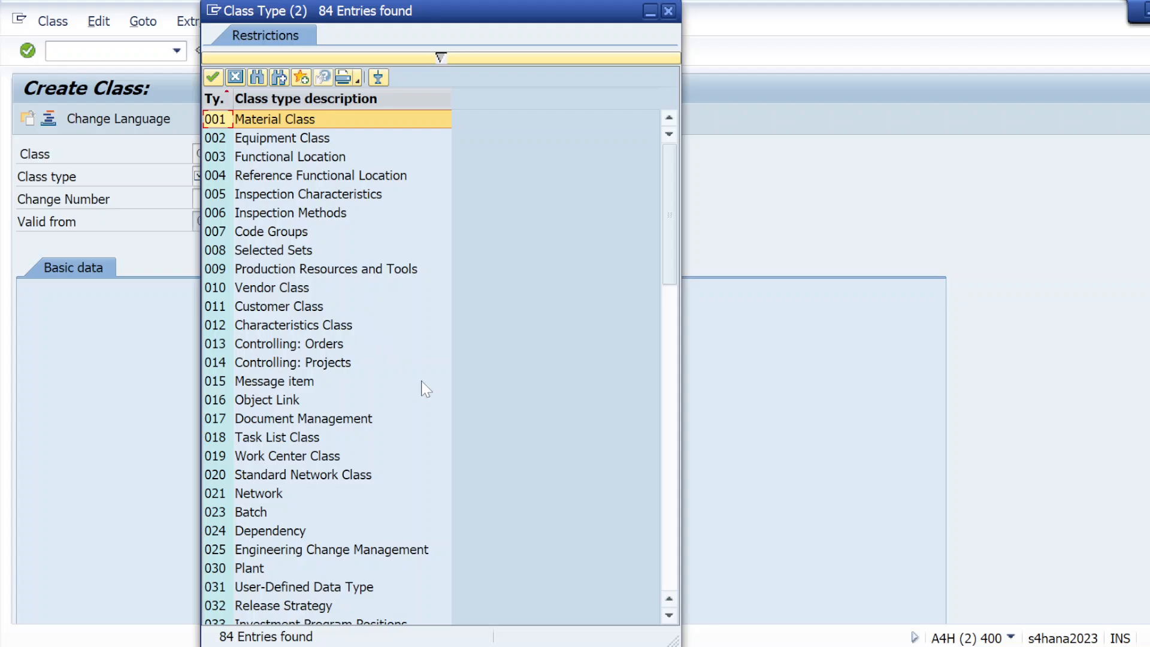
left_click(232, 514)
double_click(233, 514)
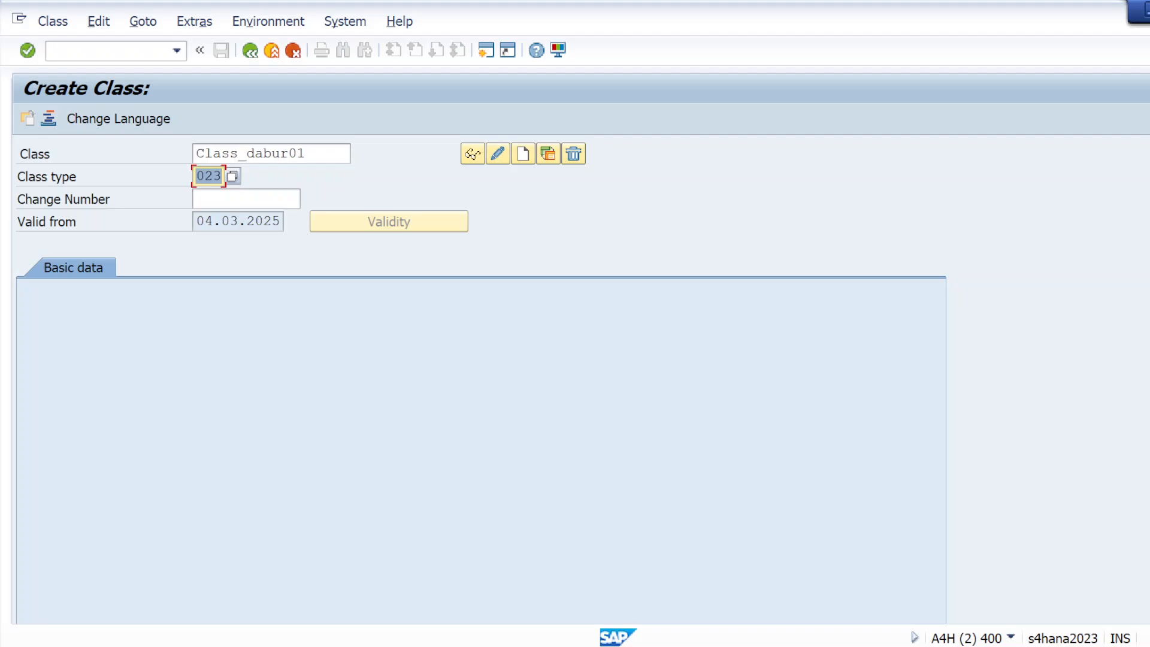
left_click(522, 154)
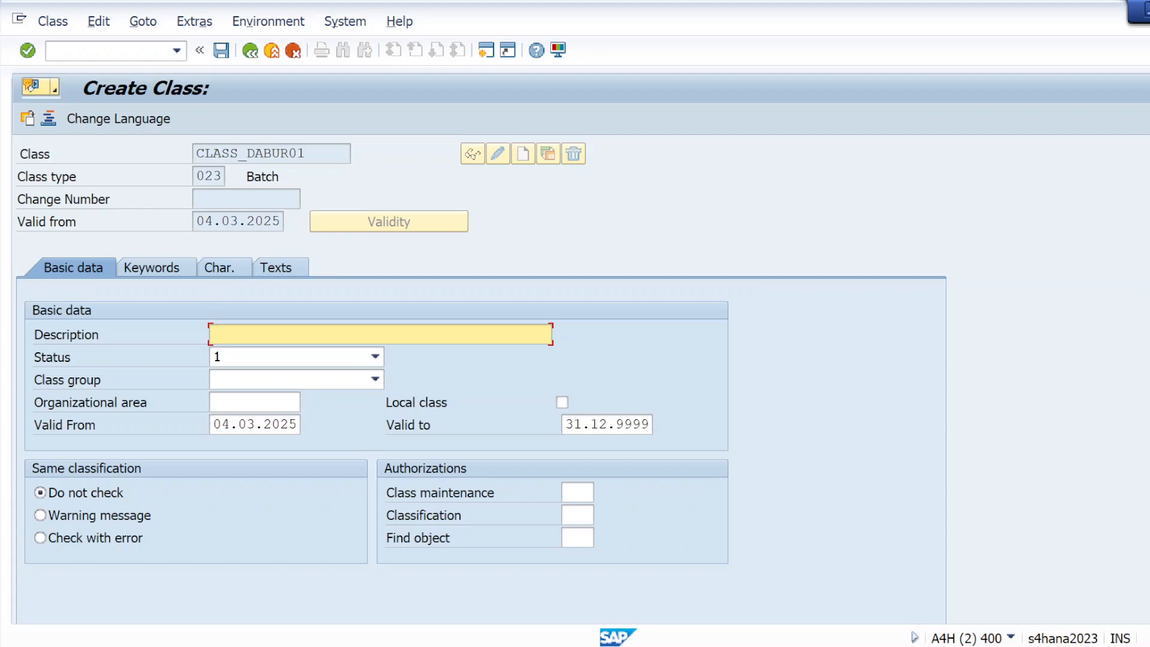
Step: Reuse the 'class for dabur honey' description, changing it to 'class for dabur coconut oil'
left_click(236, 335)
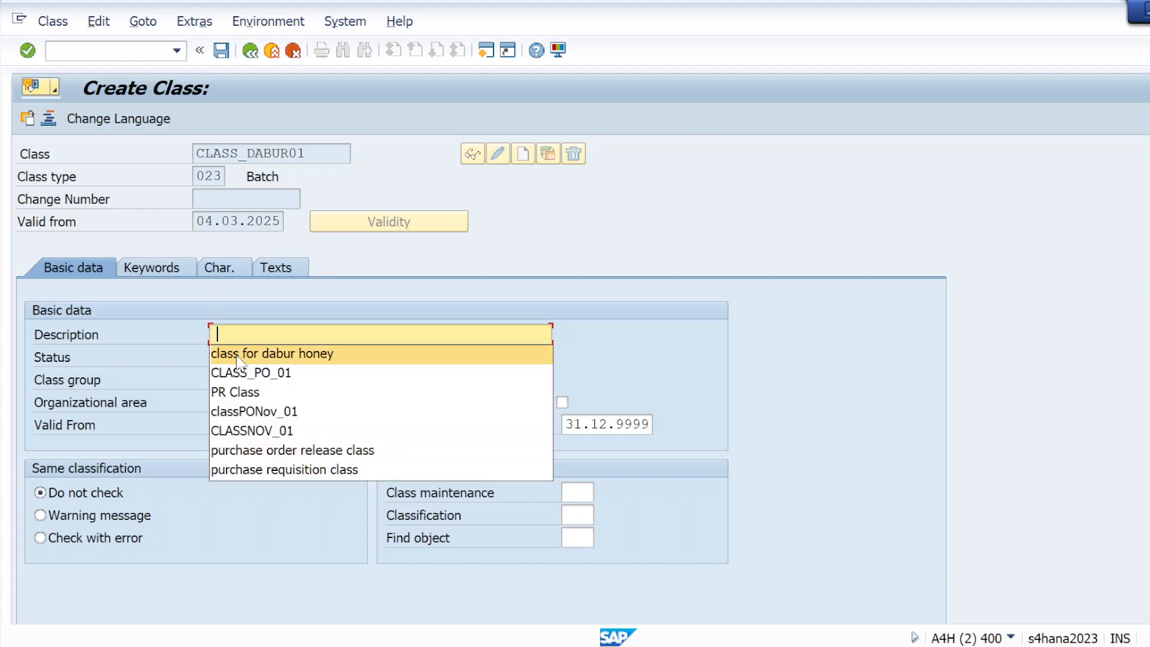
left_click(238, 359)
key("BackSpace")
key("BackSpace")
key("BackSpace")
key("BackSpace")
key("BackSpace")
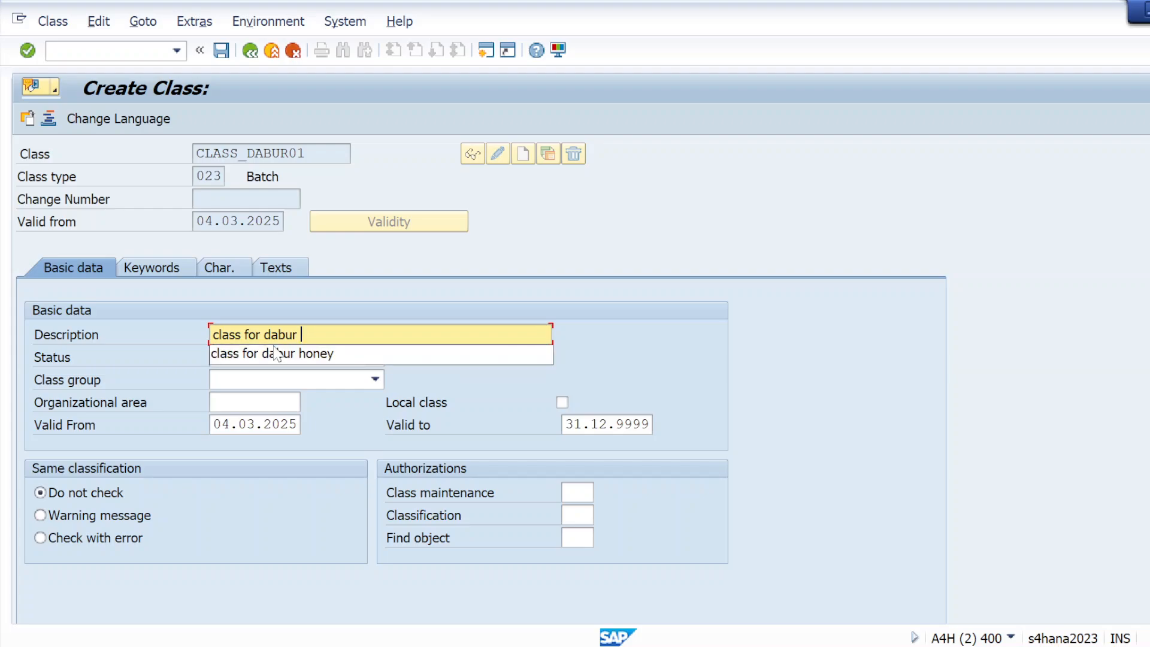
type("cocon")
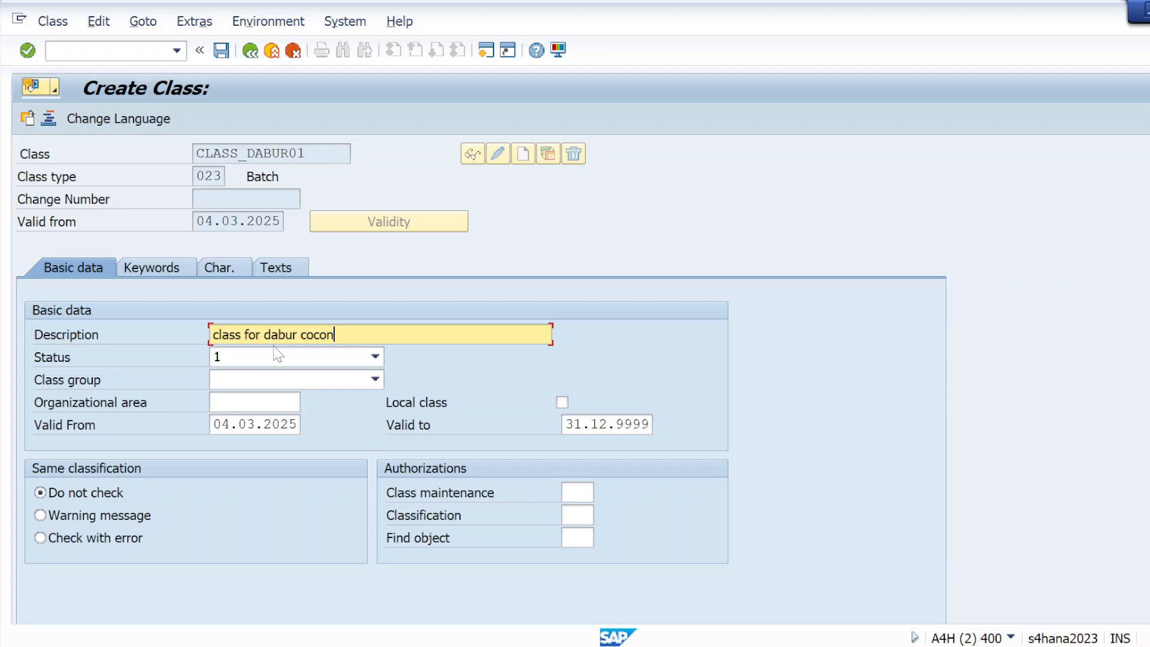
type("ut oil")
Step: Paste CHAR_WEIGHT01, CHAR_PACKING01, LOBM_LICHA, LOBM_VFDT and LOBM_HSDAT from the notes into the Char. tab
left_click(219, 267)
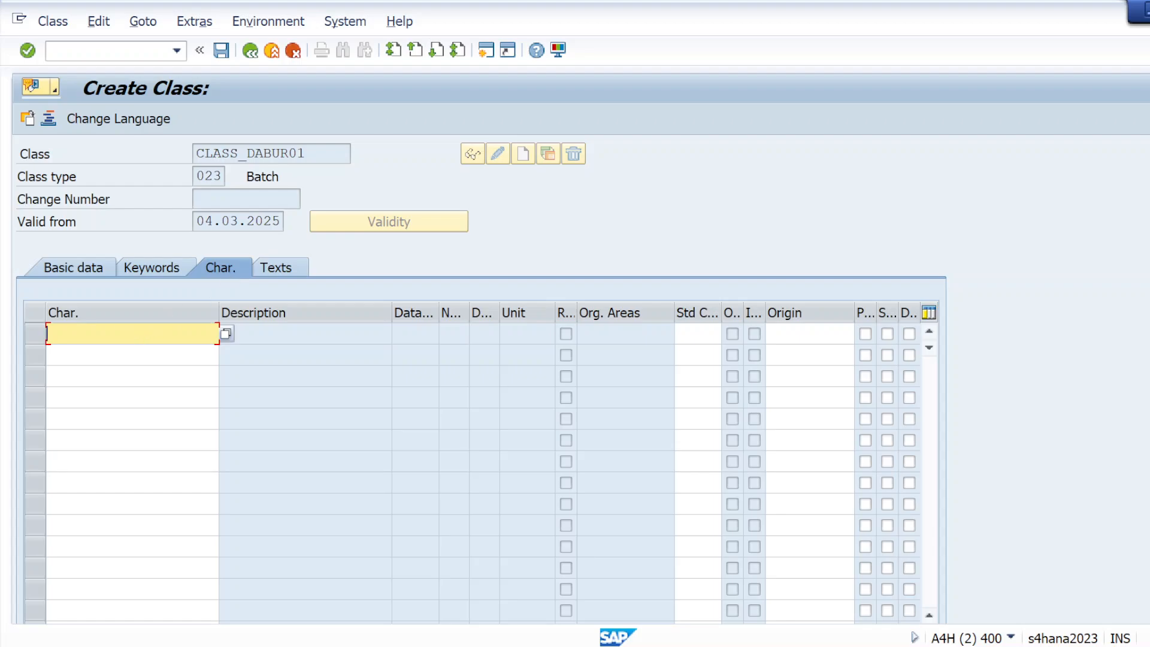
key("alt+Tab")
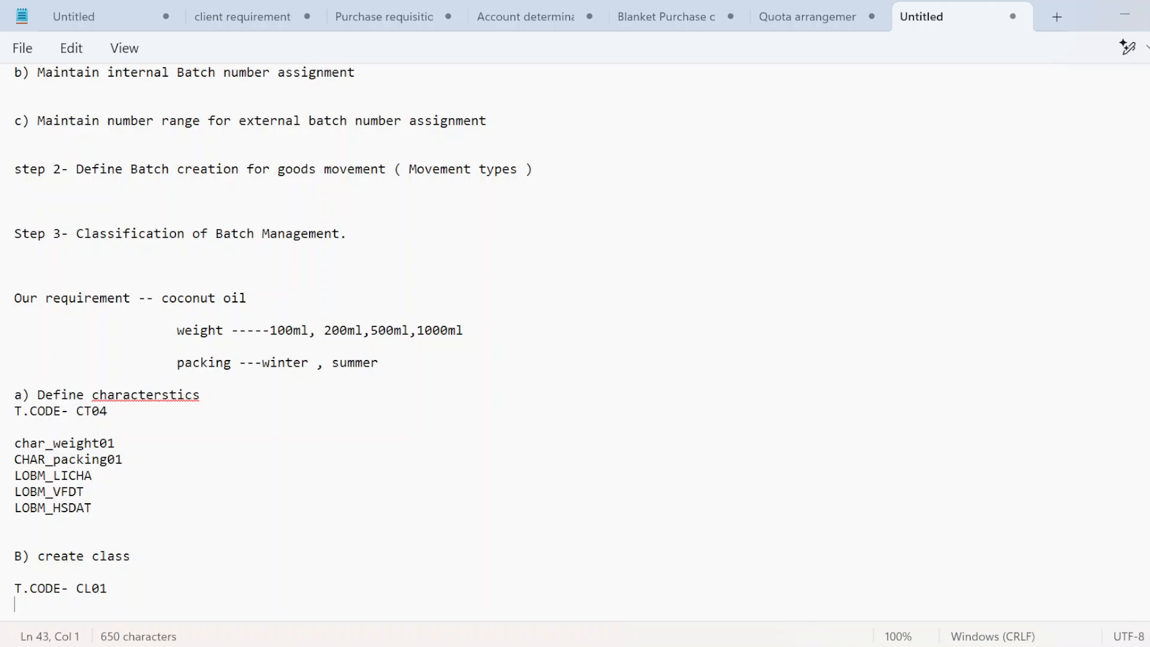
left_click_drag(15, 443, 91, 508)
key("ctrl+c")
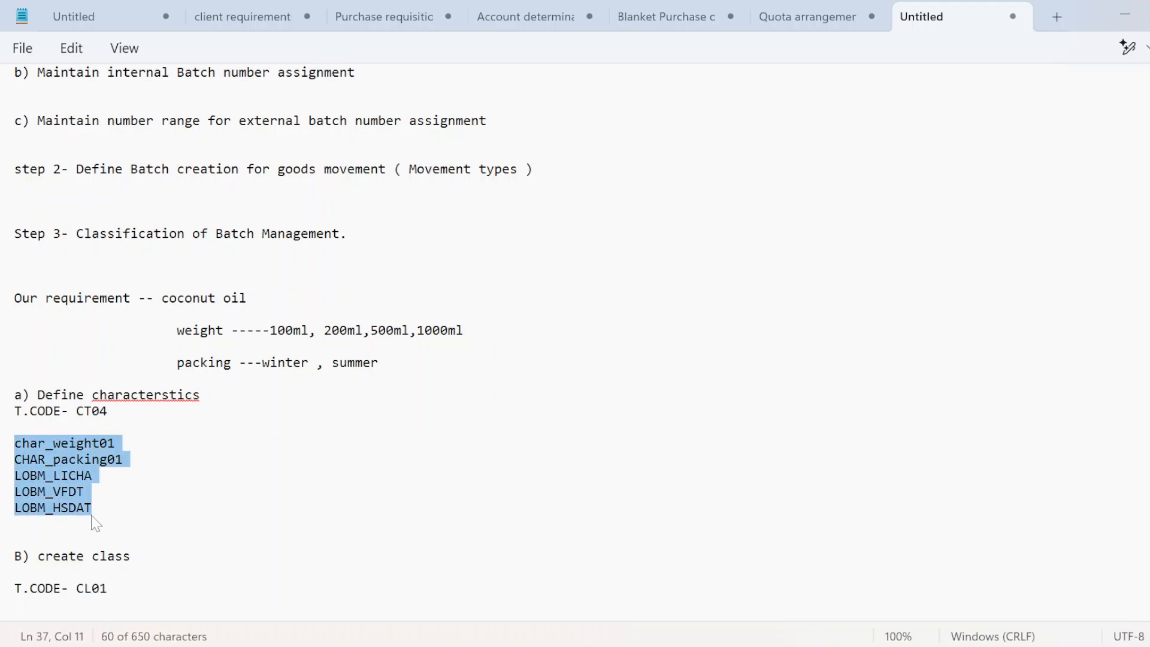
key("alt+Tab")
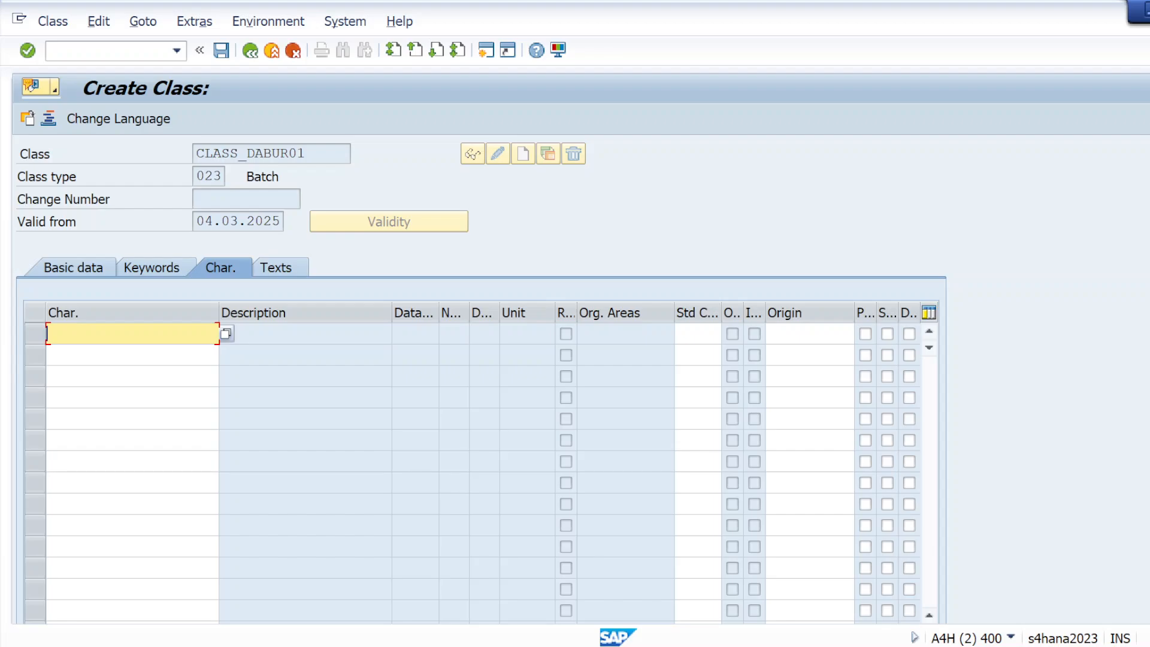
key("ctrl+v")
key("Return")
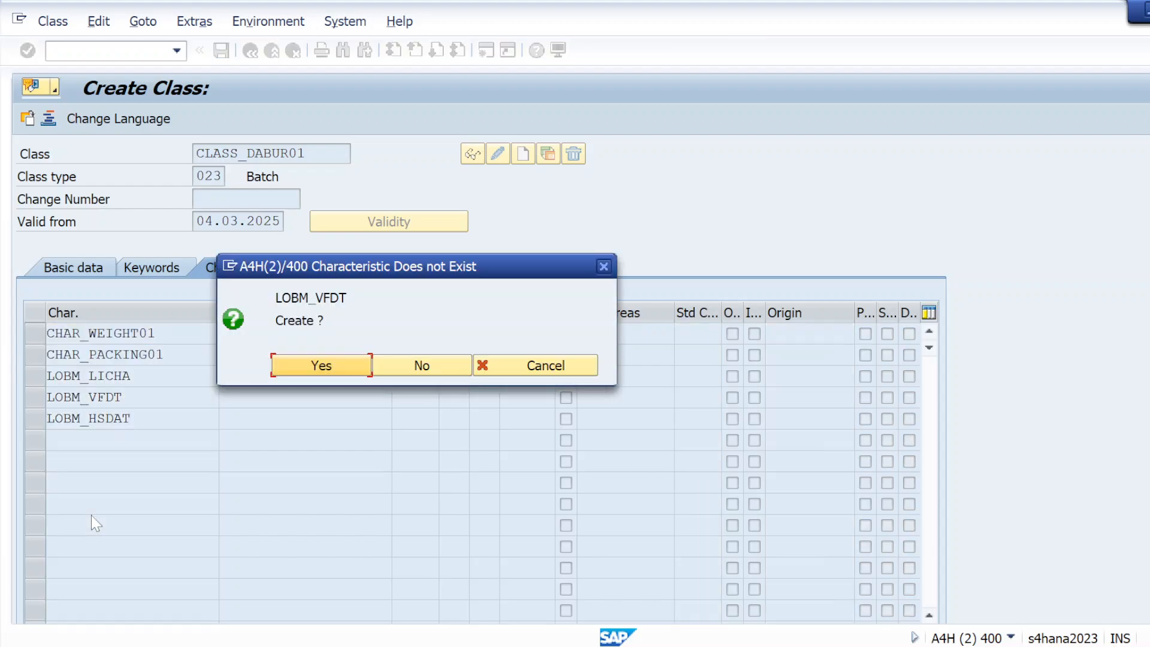
Step: Correct the misspelled characteristic LOBM_VFDT to LOBM_VFDAT in the class
left_click(290, 371)
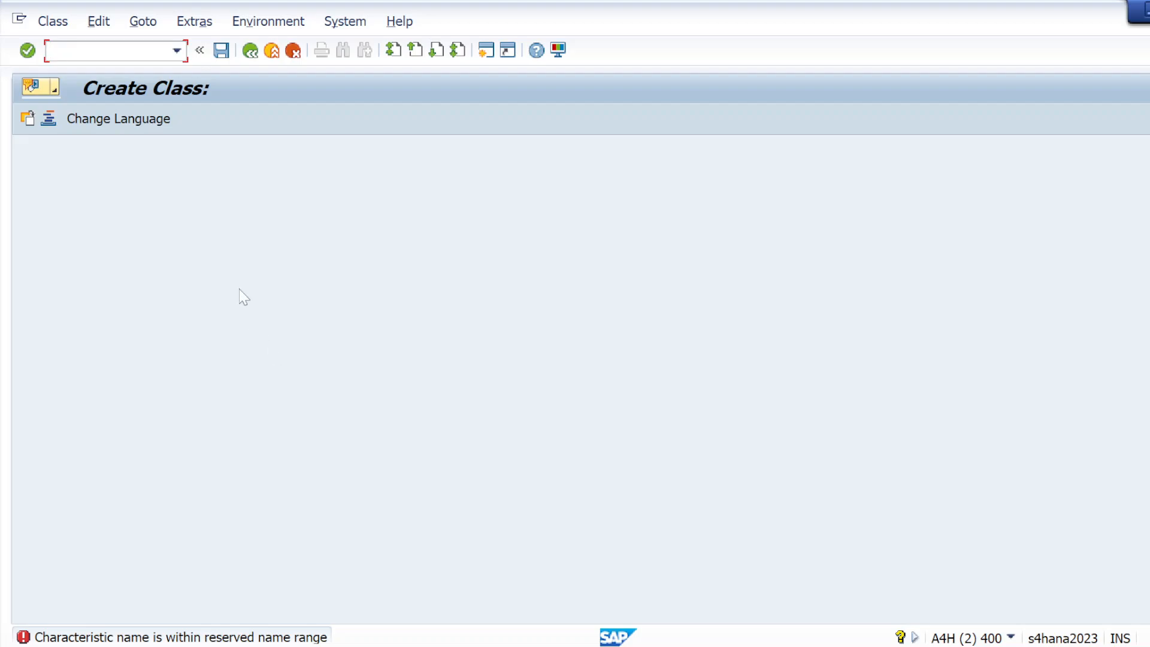
left_click(252, 51)
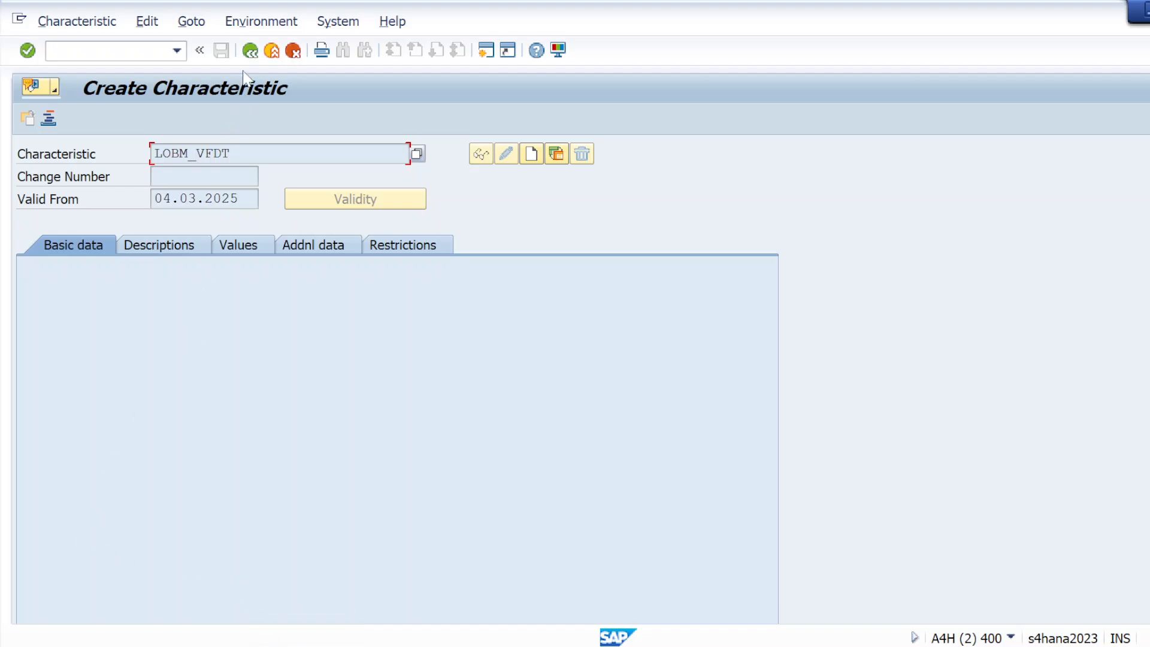
left_click(250, 51)
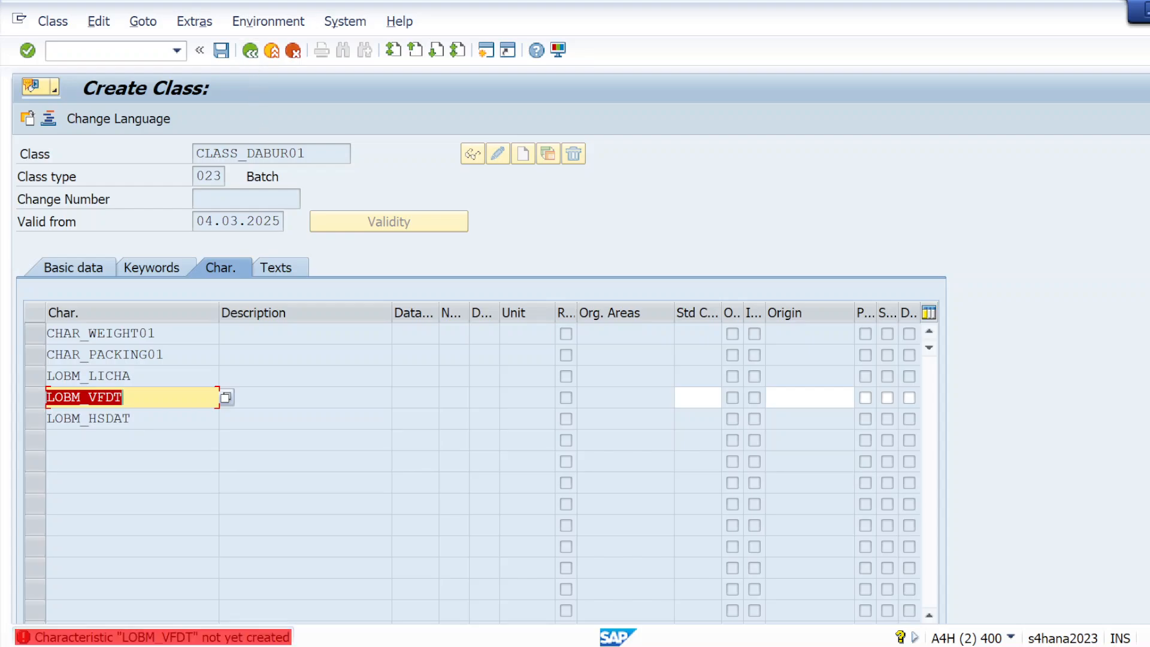
left_click(115, 397)
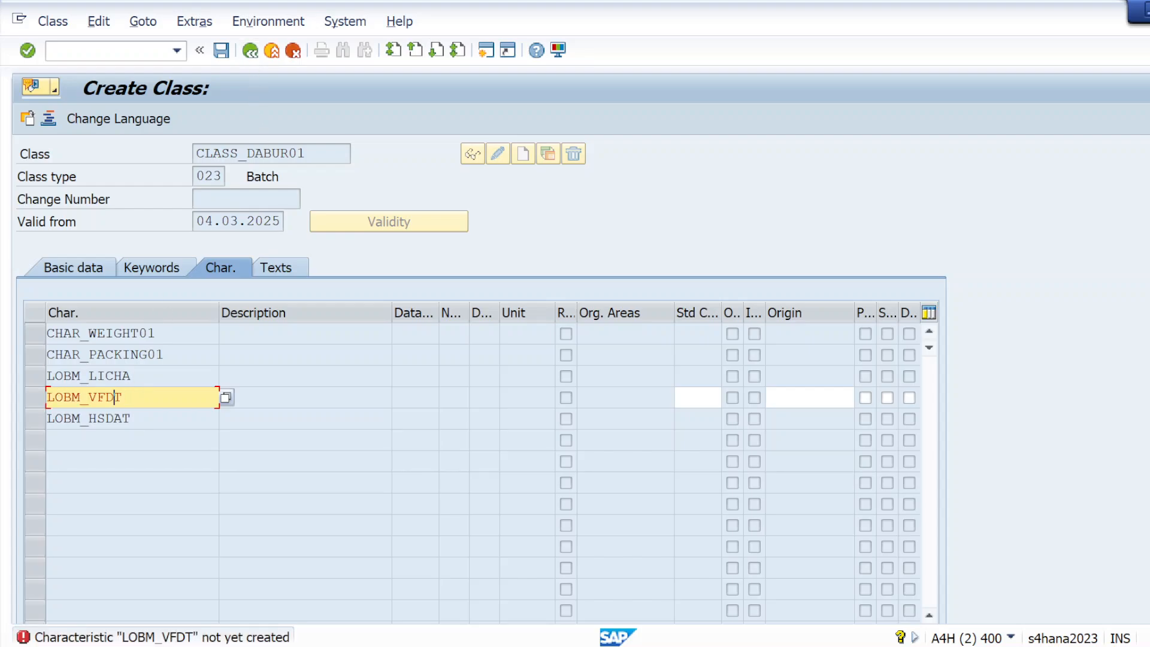
type("a")
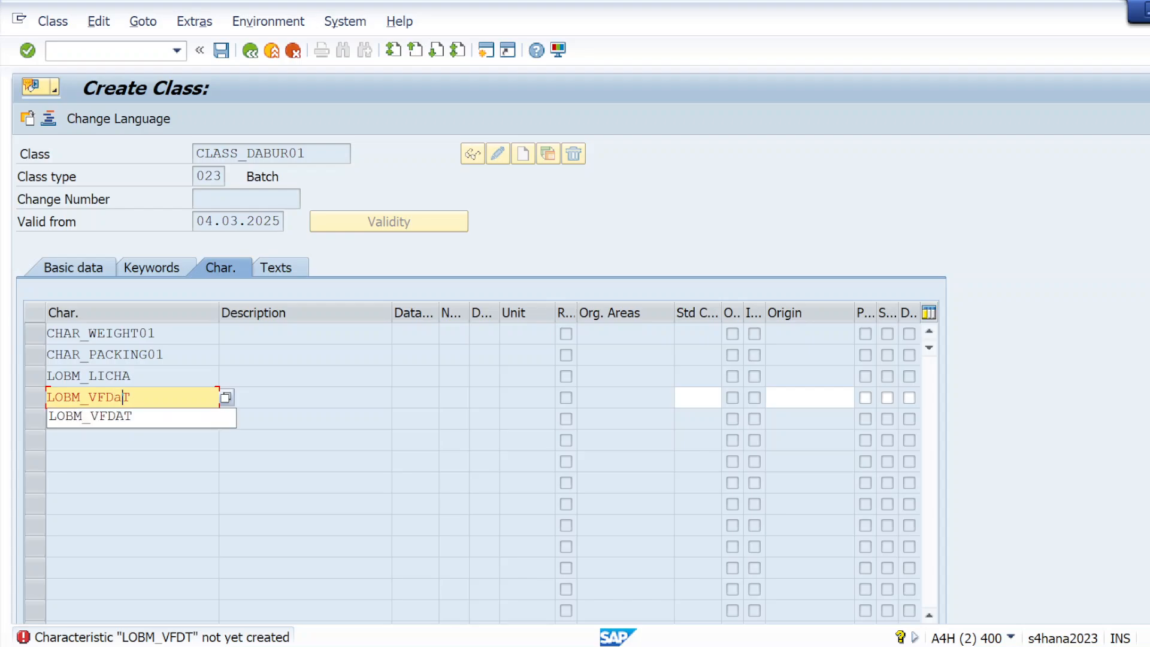
key("Down")
key("Return")
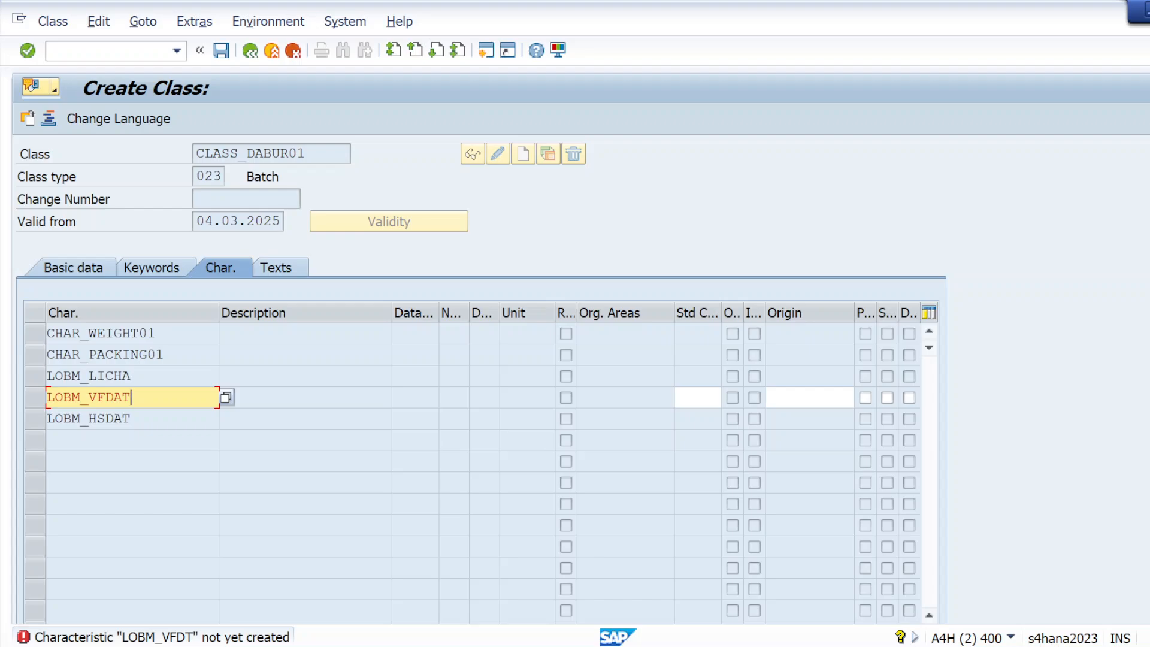
Step: Validate, check and save batch class CLASS_DABUR01
key("Return")
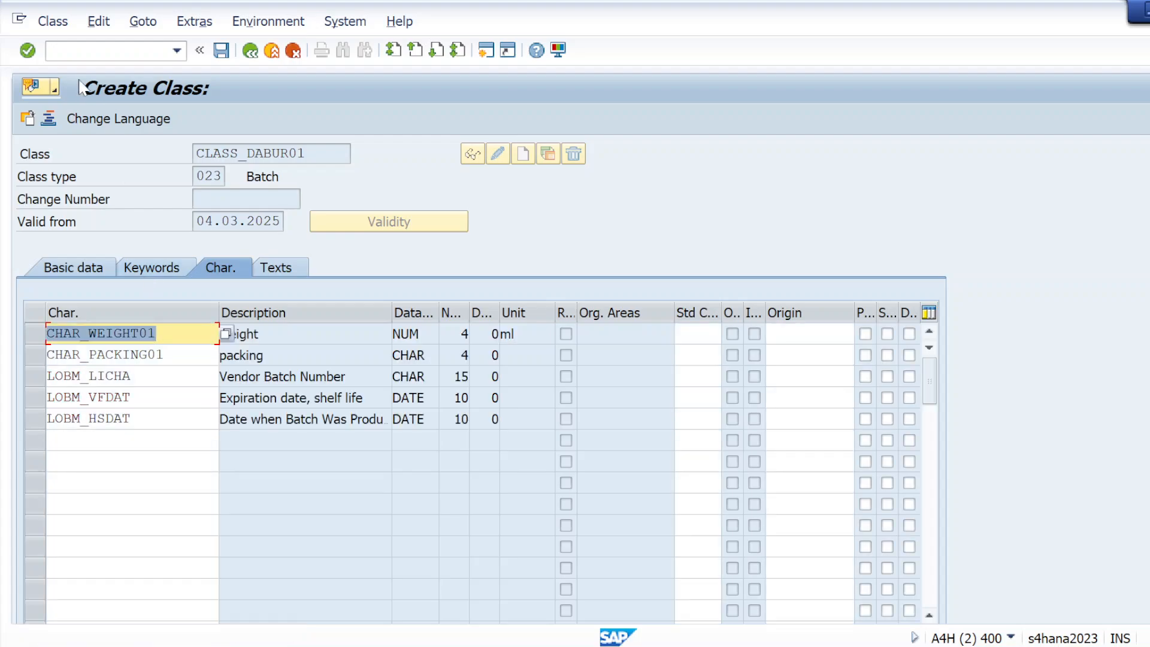
left_click(25, 52)
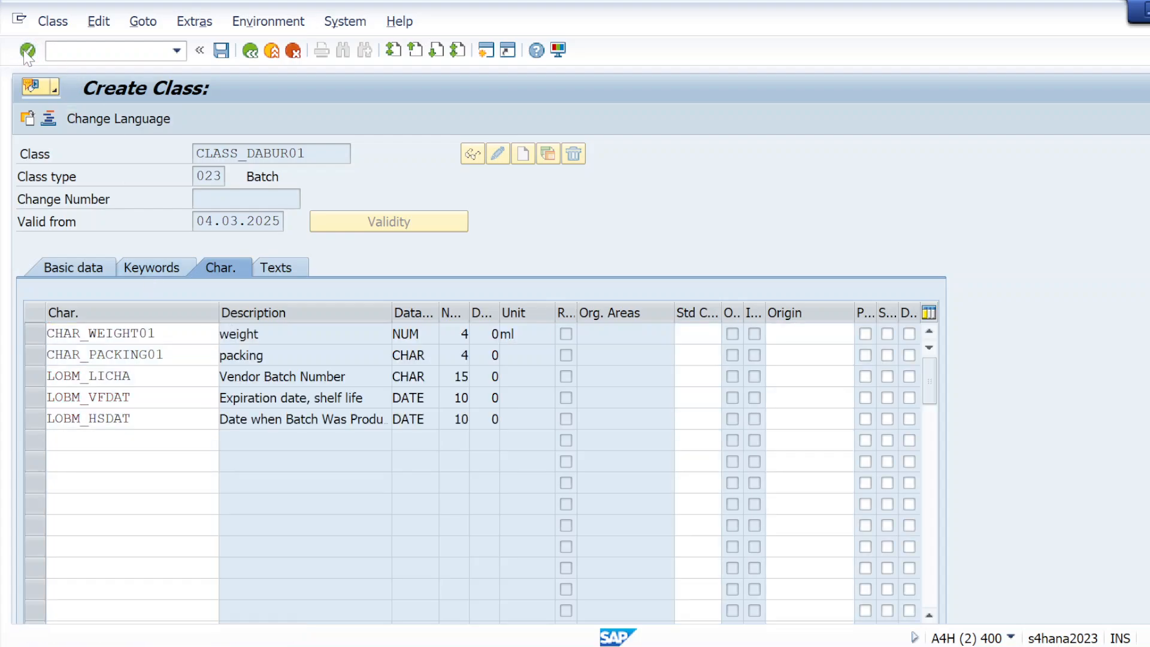
left_click(219, 47)
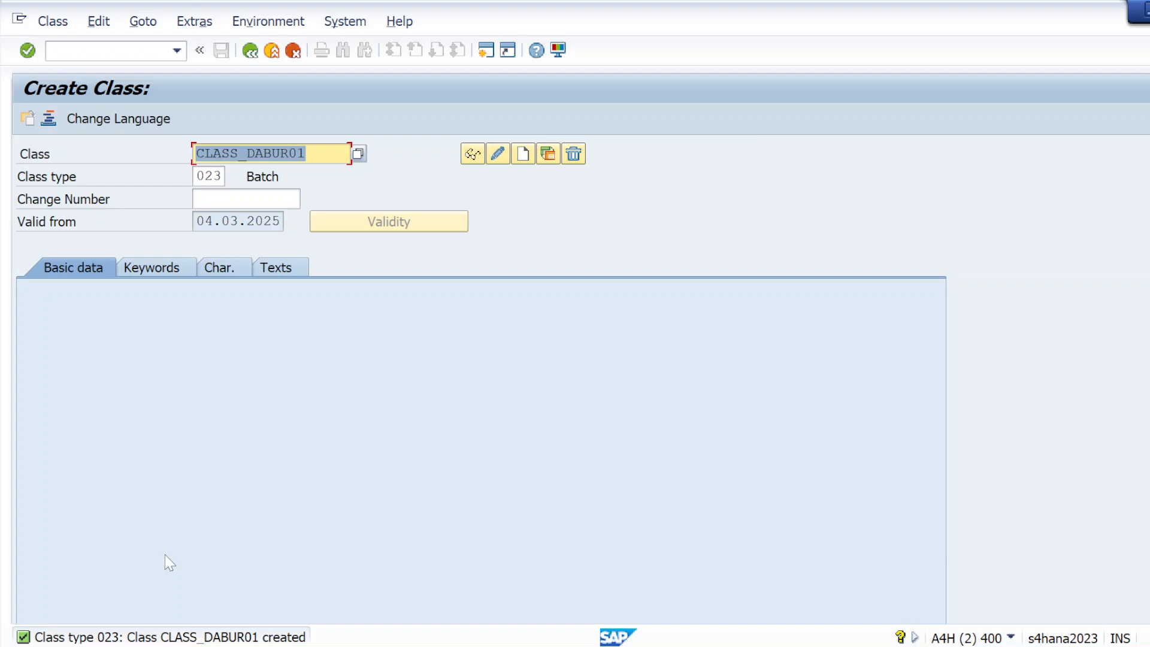
Step: Copy the class name CLASS_DABUR01 from SAP into the notes below T.CODE- CL01
key("alt+Tab")
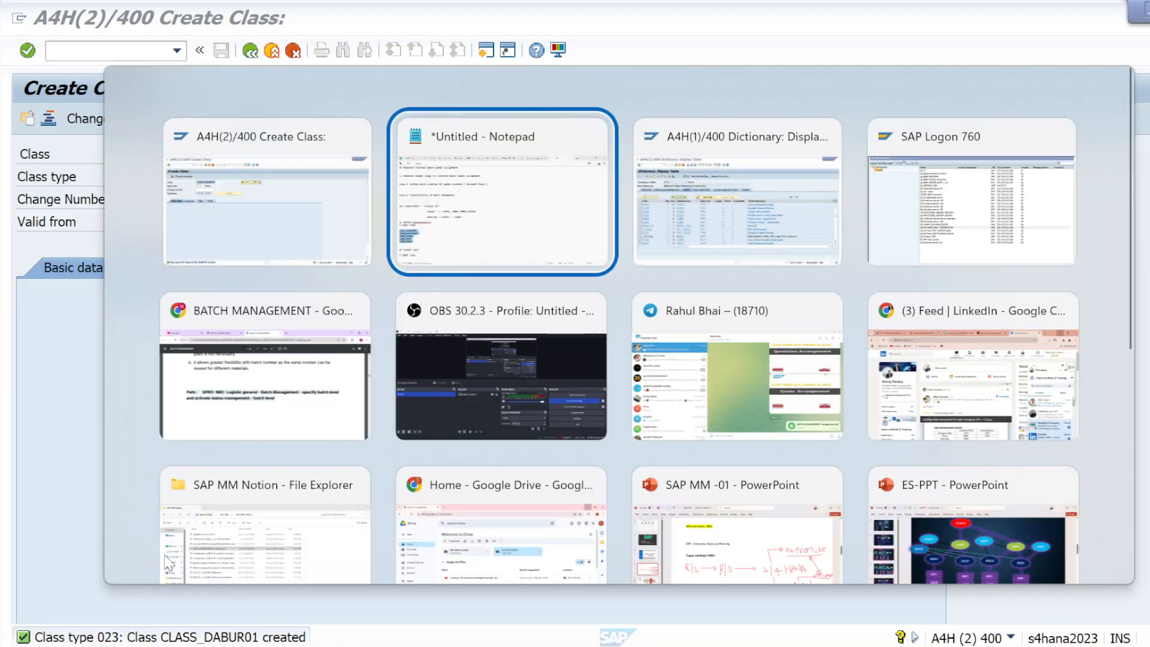
left_click(108, 588)
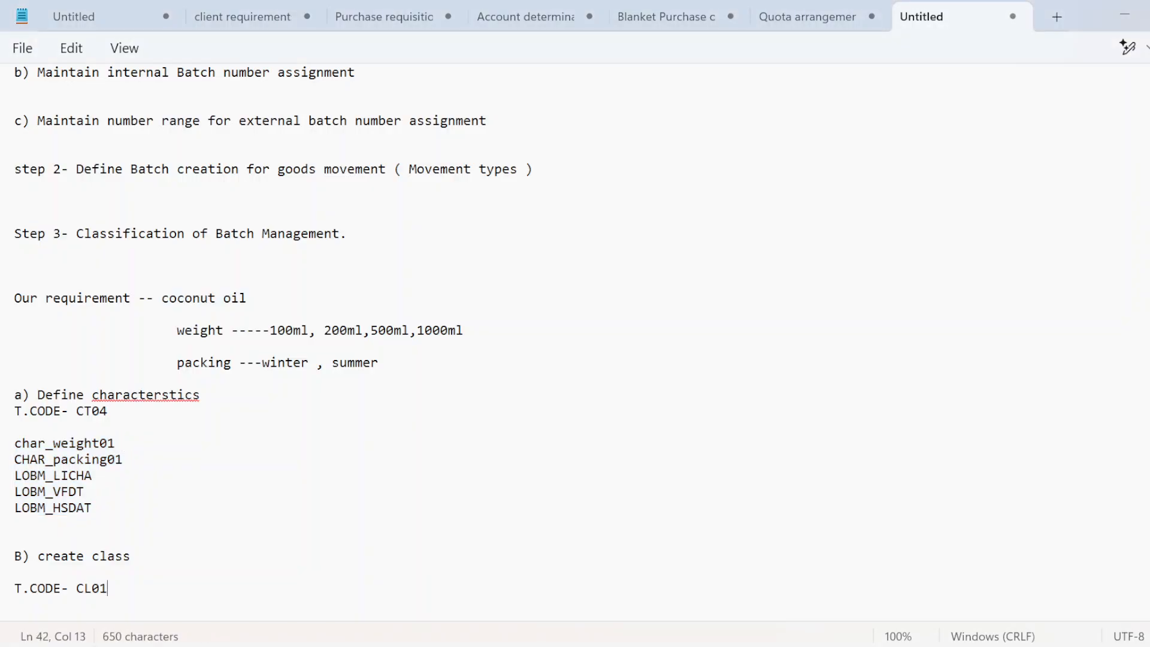
key("Return")
key("alt+Tab")
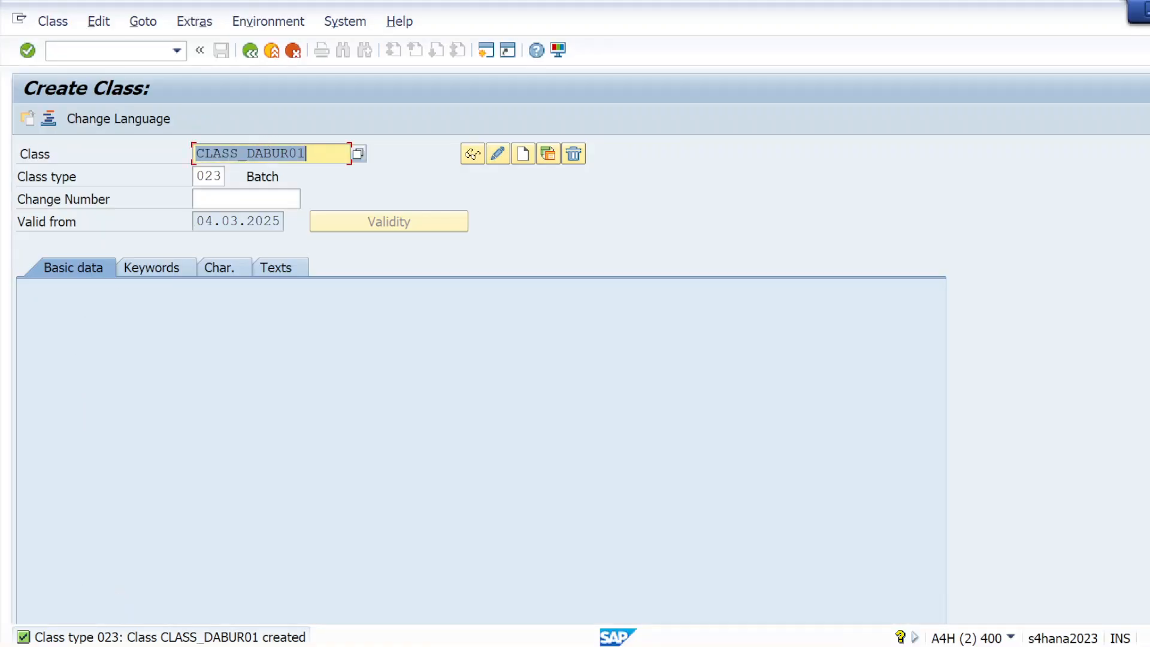
left_click_drag(221, 154, 306, 154)
key("ctrl+c")
left_click(196, 154)
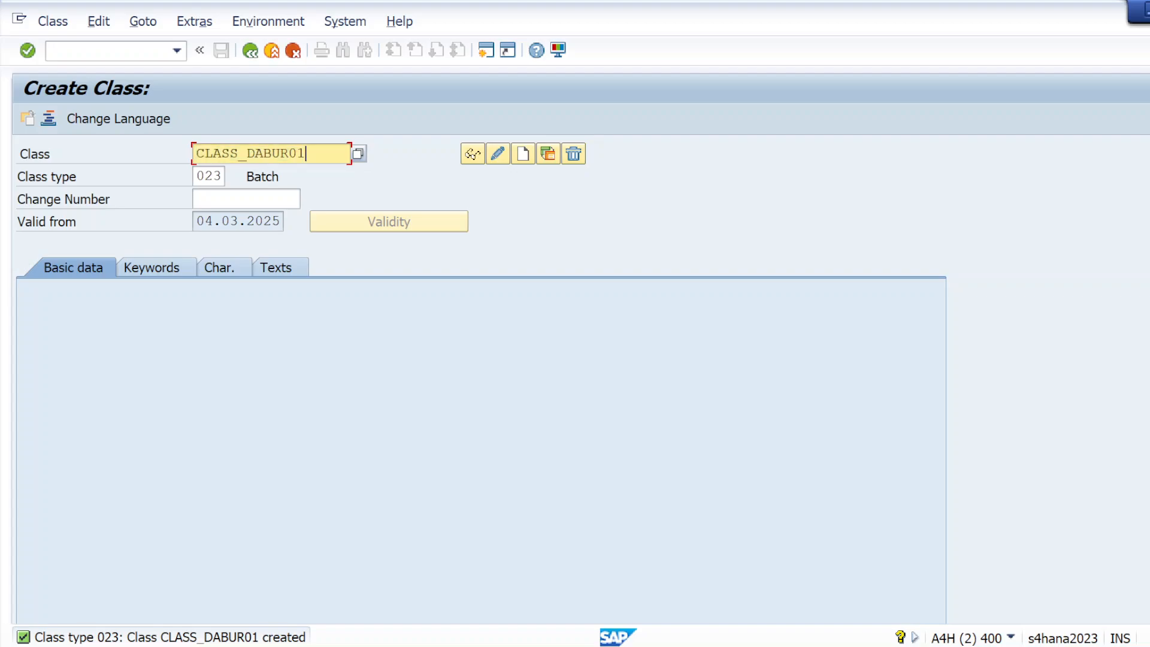
key("alt+Tab")
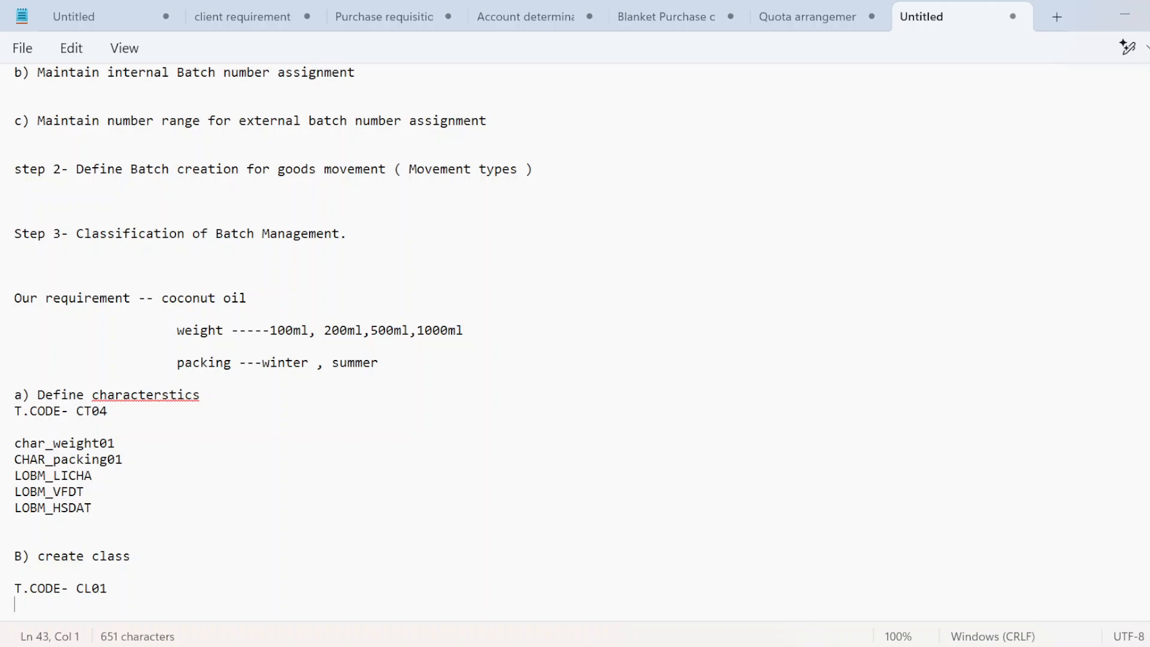
key("ctrl+v")
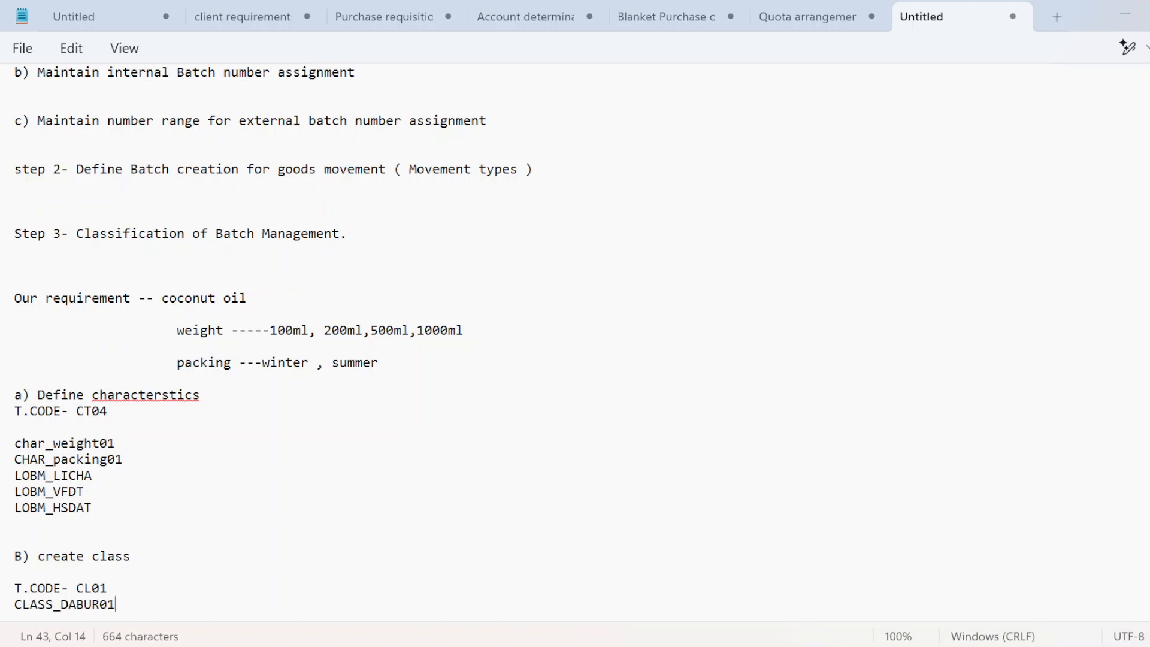
scroll(575, 335, "down", 2)
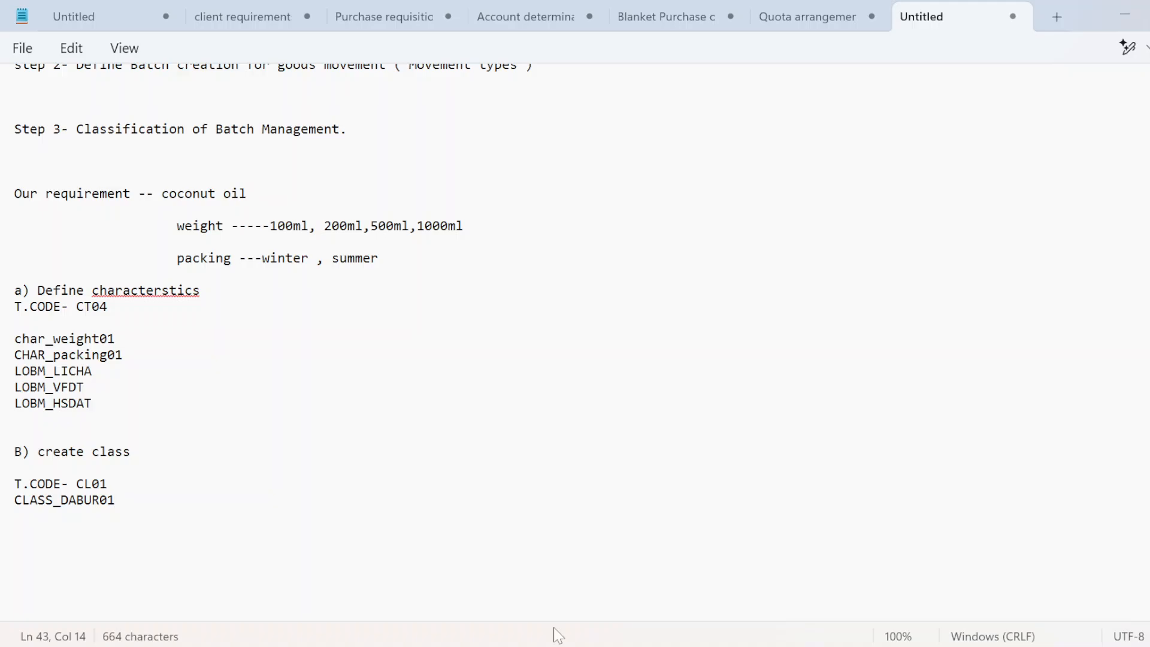
Step: Type the heading 'Step4- Create MMR' below CLASS_DABUR01 in the notes
key("Return")
key("Return")
key("Return")
type("c)")
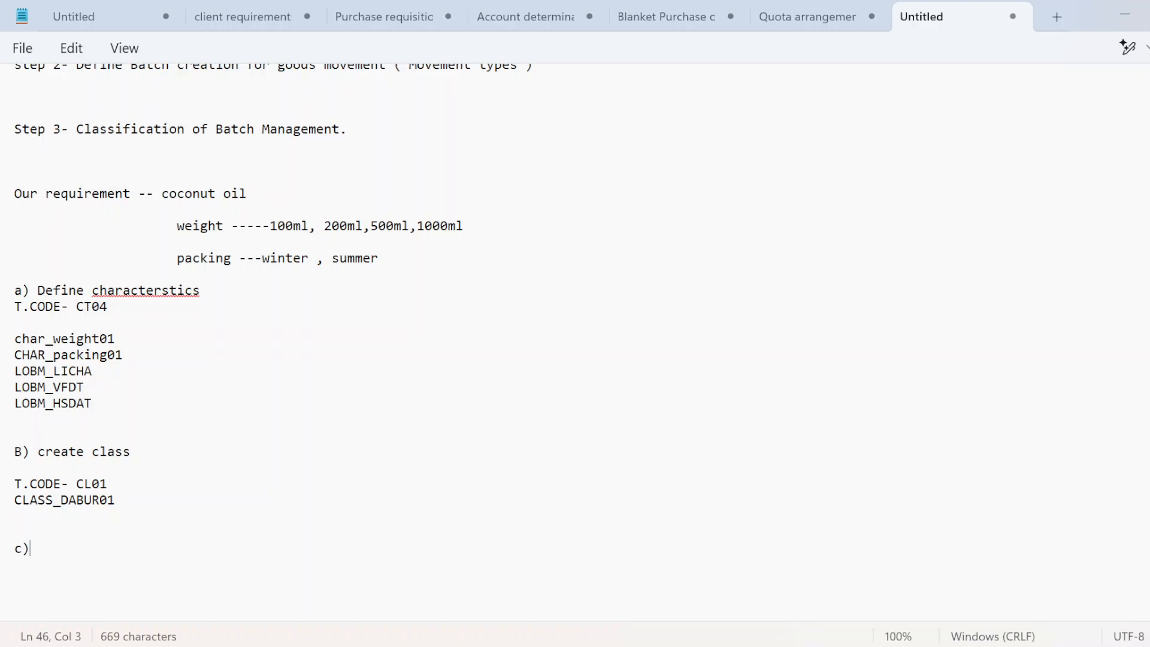
key("BackSpace")
key("BackSpace")
type("S")
key("BackSpace")
key("Caps_Lock")
type("S")
key("Caps_Lock")
type("tep4-")
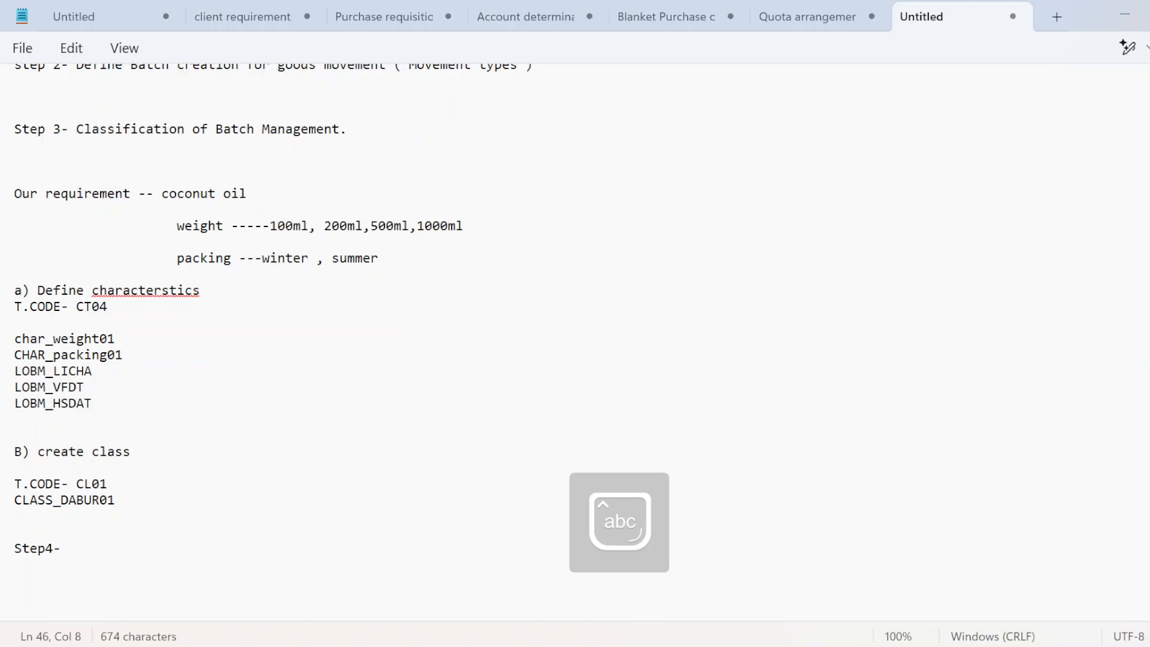
key("Caps_Lock")
type("C")
key("Caps_Lock")
type("reate")
key("Caps_Lock")
type("MMR")
Step: Add 'T.CODE- MM01' on the next line and return to SAP
key("Return")
key("Return")
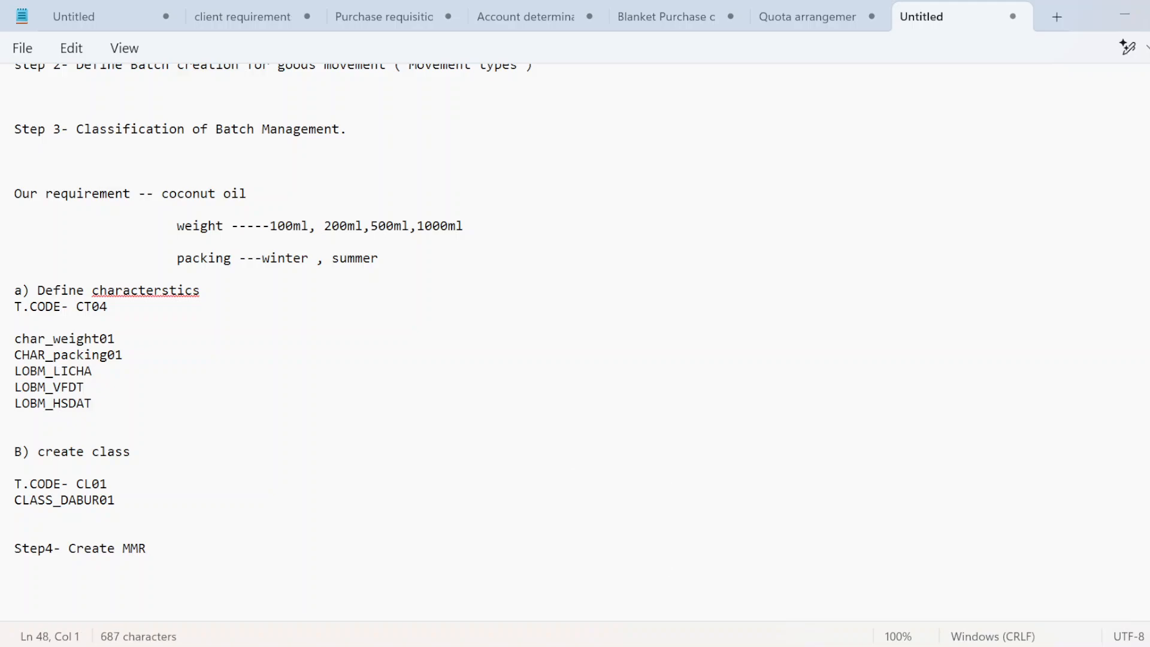
type("T.CODE-")
key("Caps_Lock")
key("Caps_Lock")
type("M")
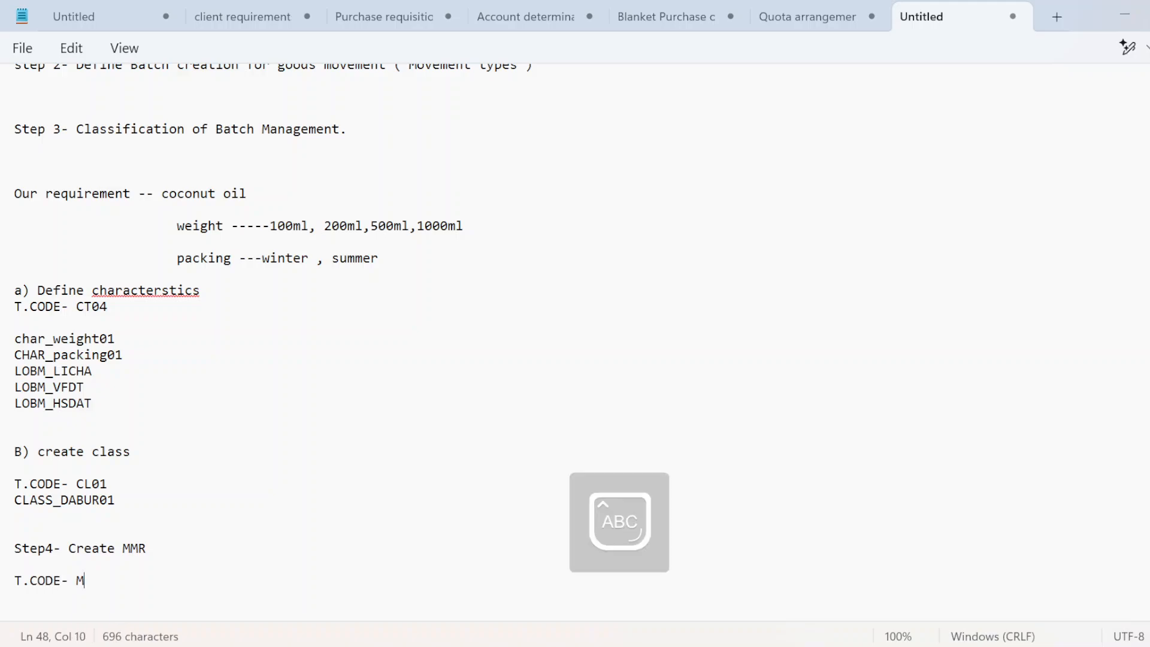
type("M01")
key("Return")
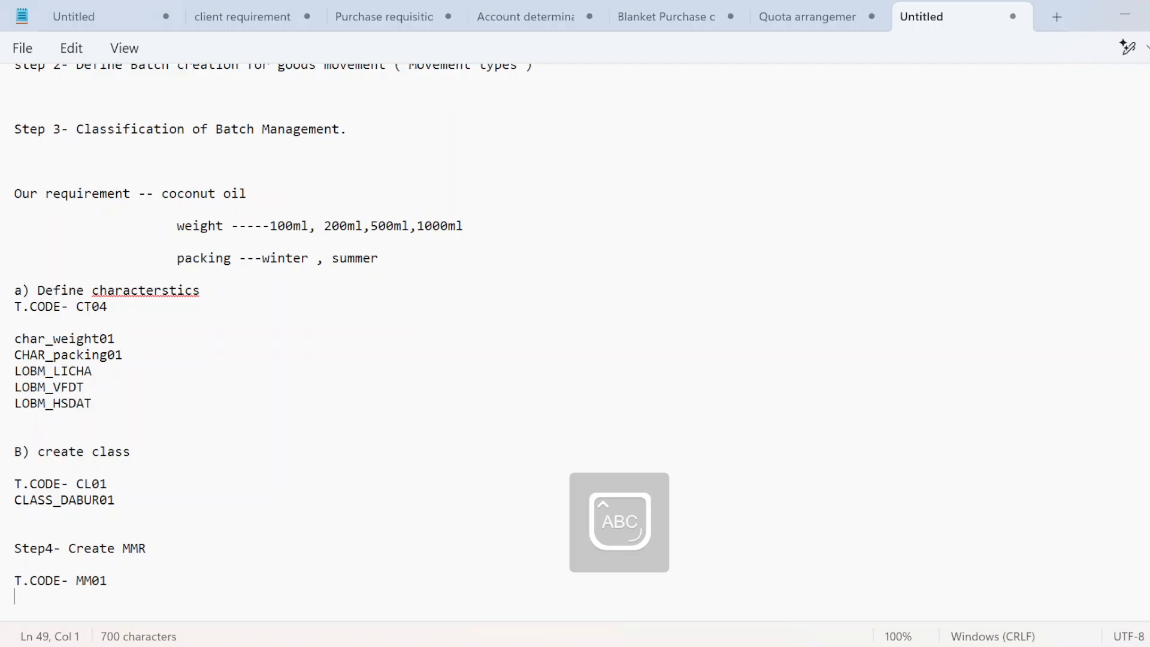
key("alt+Tab")
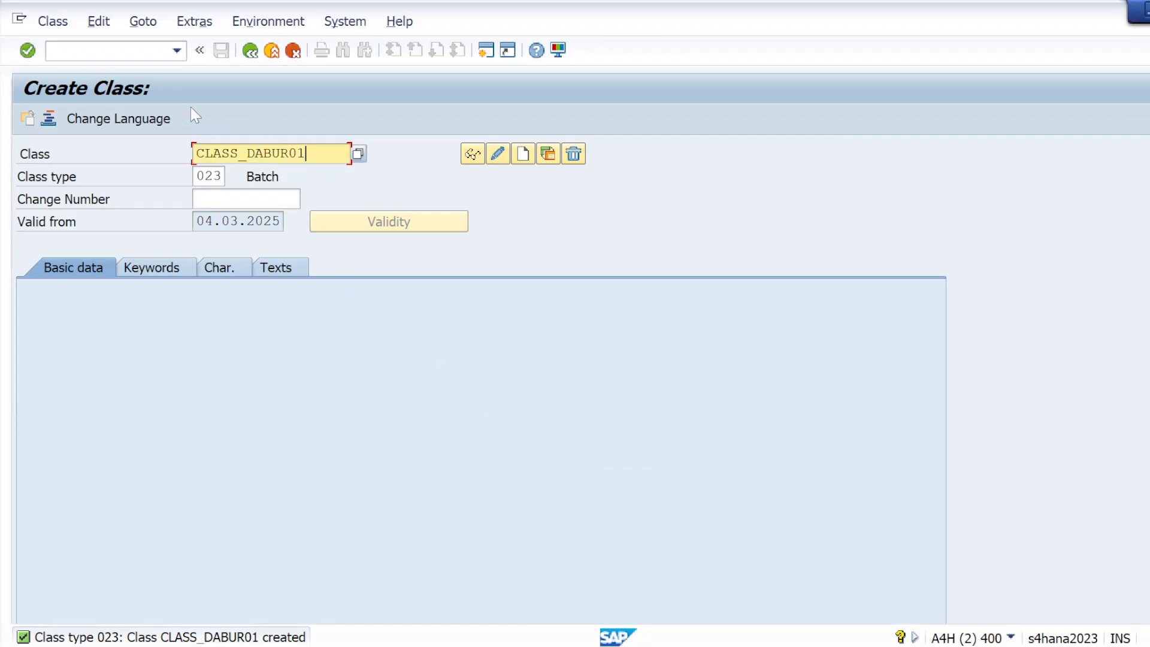
Step: Run /NMM01 and enter material number BATCH01
key("ctrl+slash")
type("/NMM")
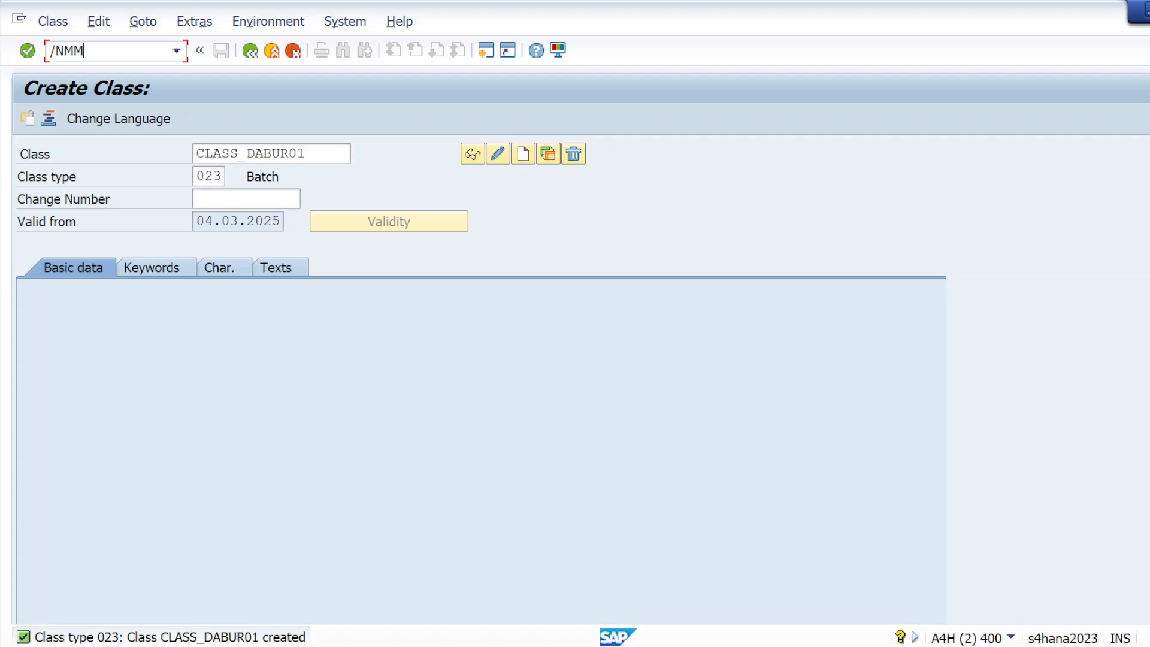
type("01")
key("Return")
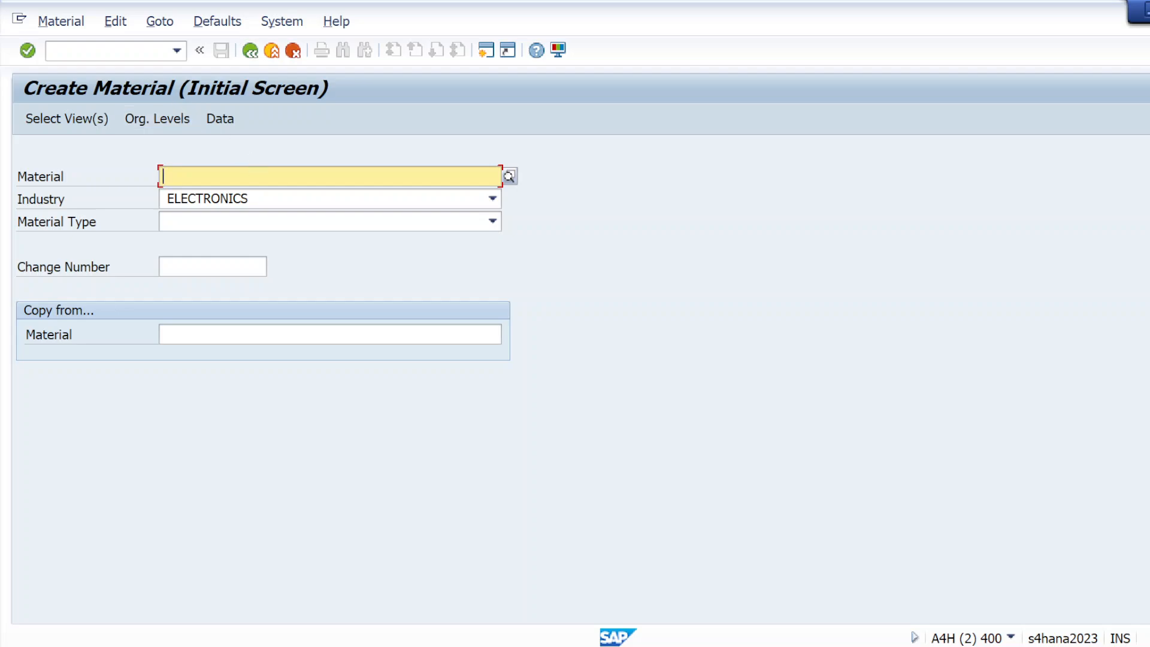
type("BAT")
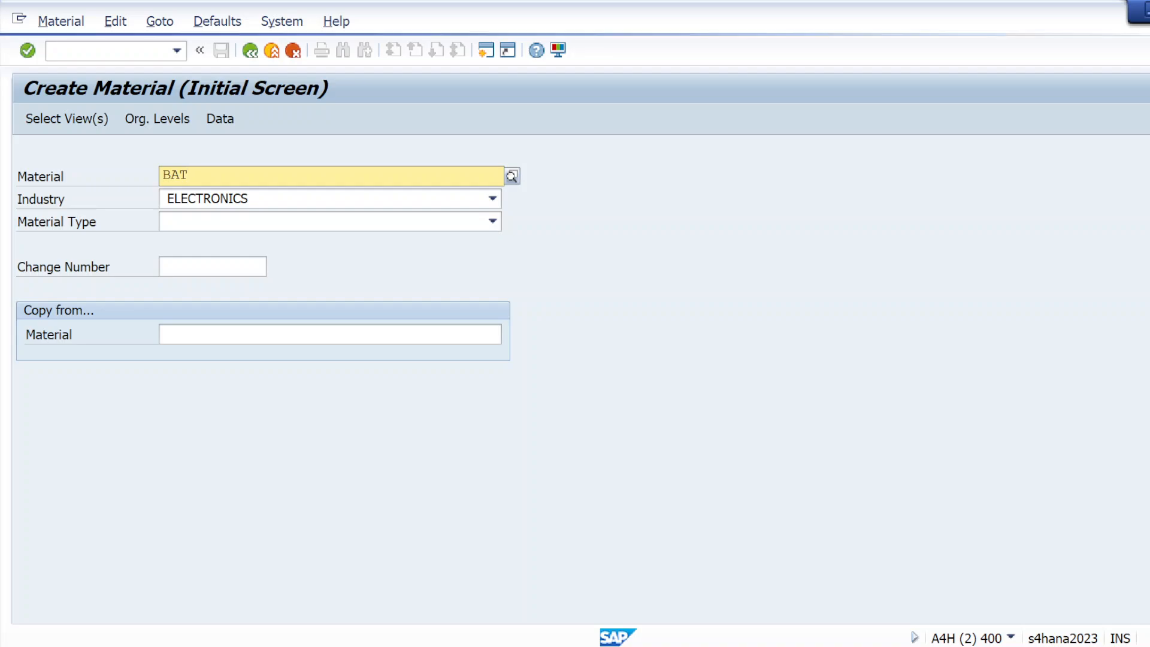
type("CH")
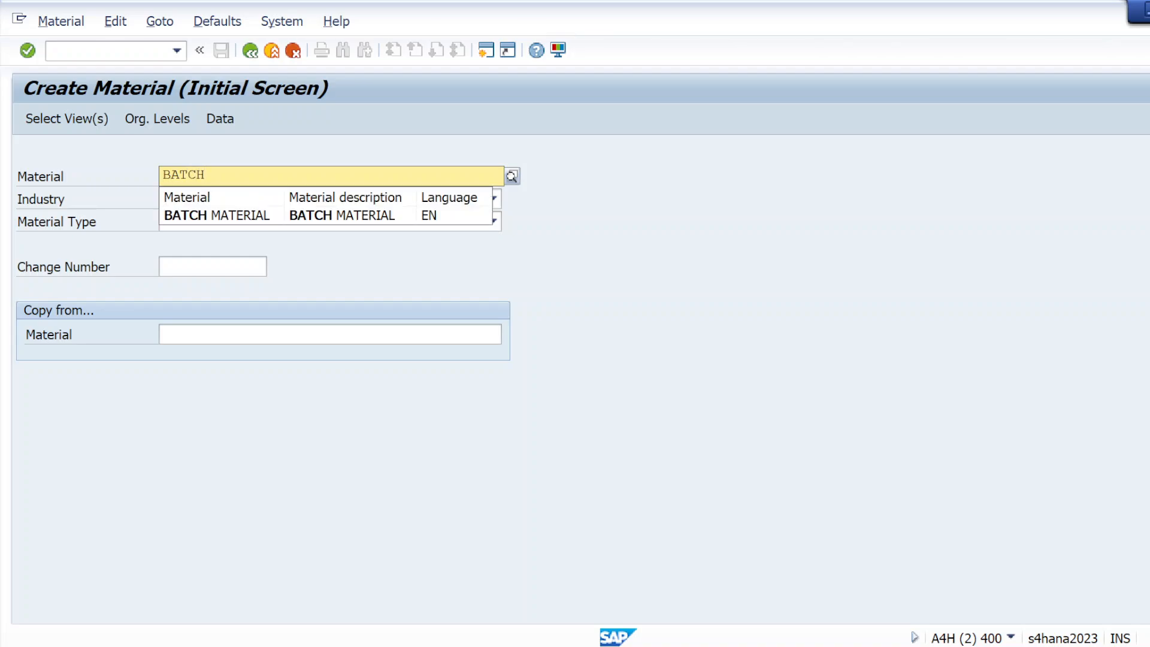
type("01")
left_click(340, 454)
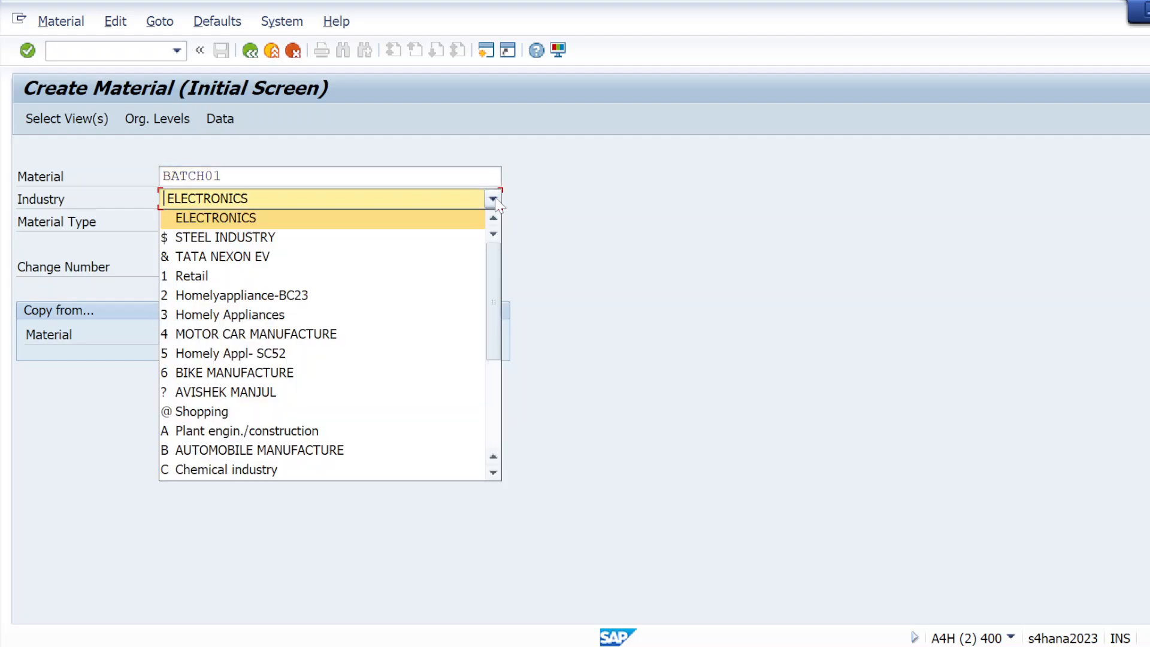
Step: Set industry M Mechanical engineering and material type ROH Raw Materials, then select views
left_click(493, 199)
scroll(419, 269, "down", 2)
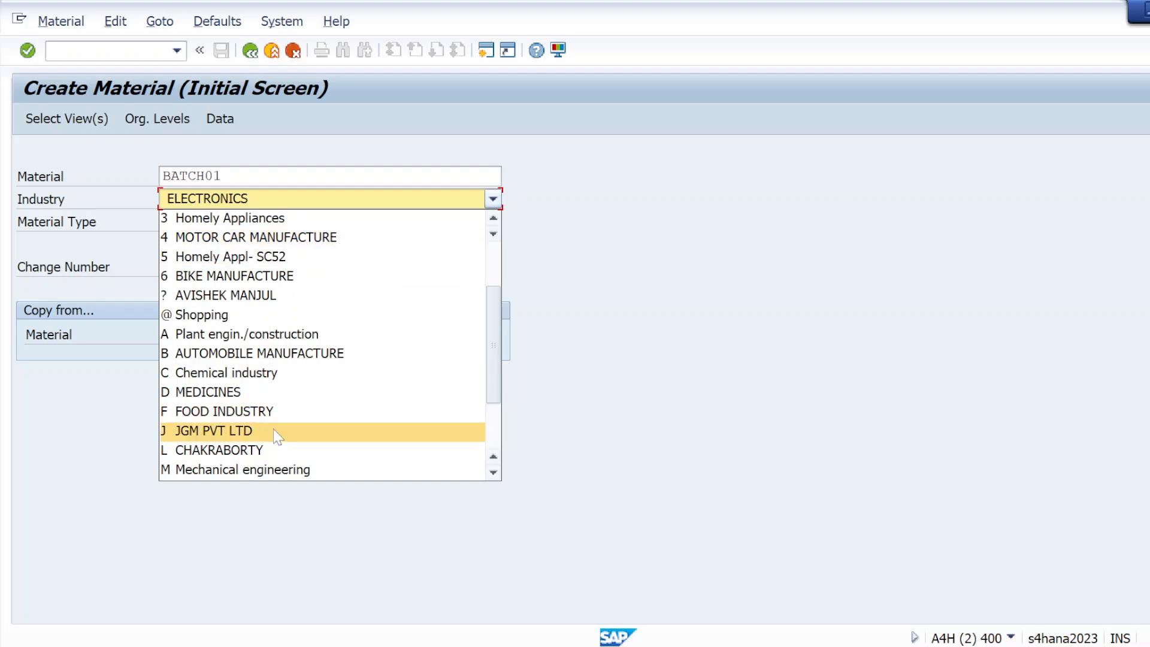
left_click(266, 470)
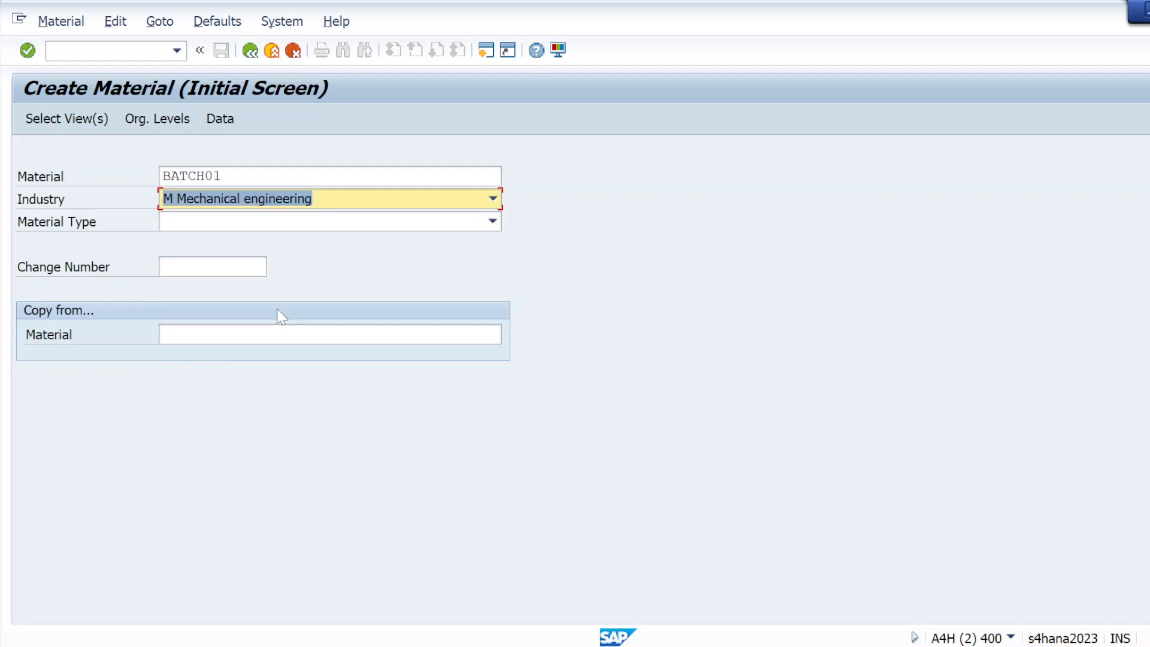
left_click(240, 222)
left_click(240, 222)
key("r")
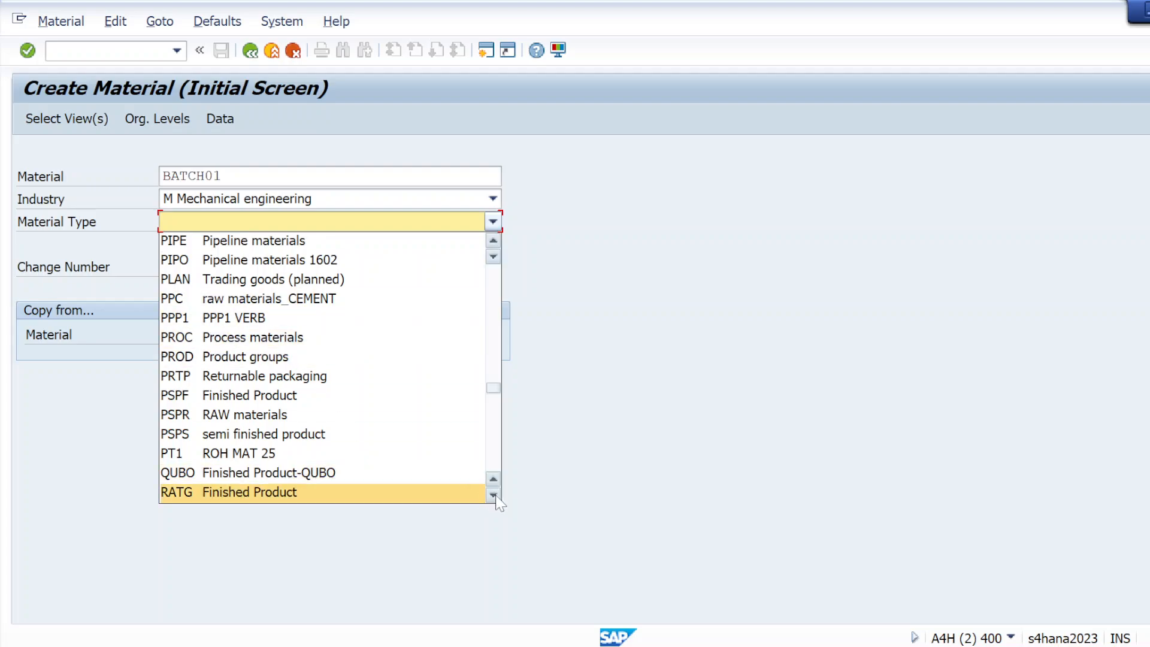
scroll(496, 497, "down", 5)
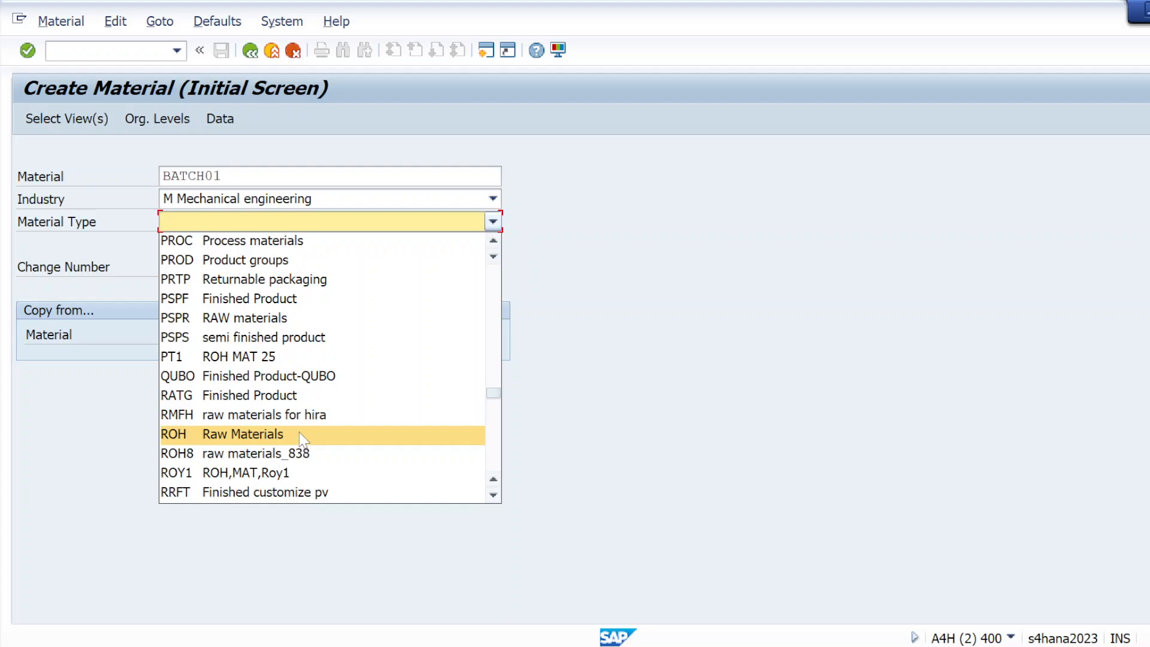
left_click(300, 433)
left_click(51, 120)
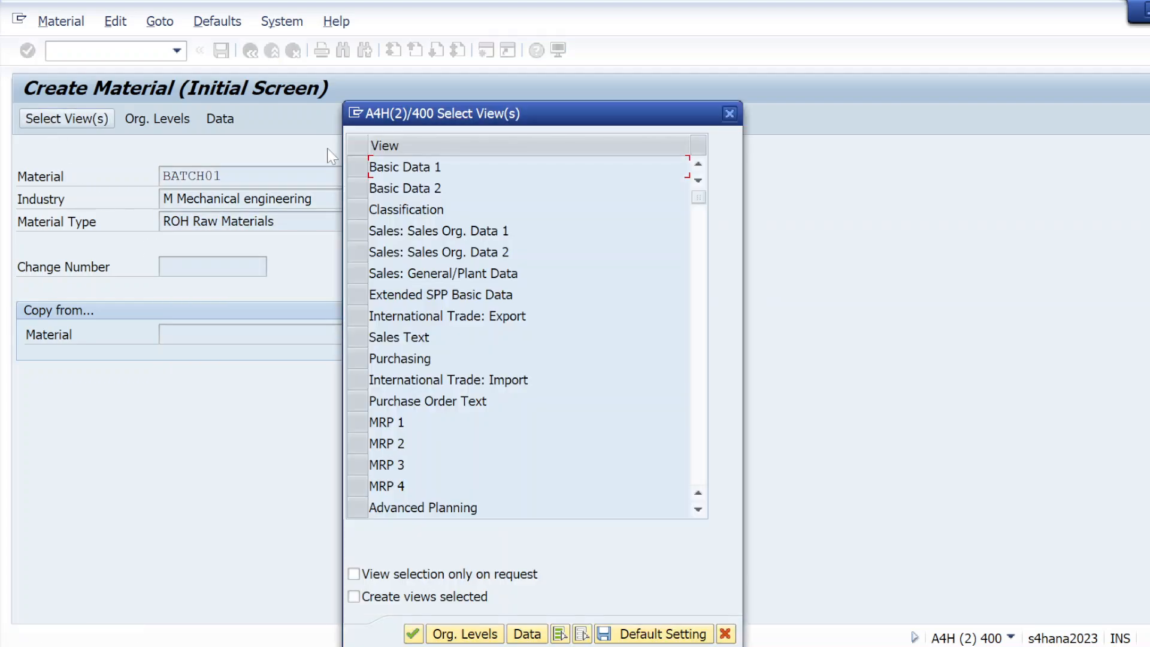
Step: Select the Basic Data 1, Classification, Purchasing, General Plant Data/Storage 1–2 and Accounting 1 views
left_click(358, 166)
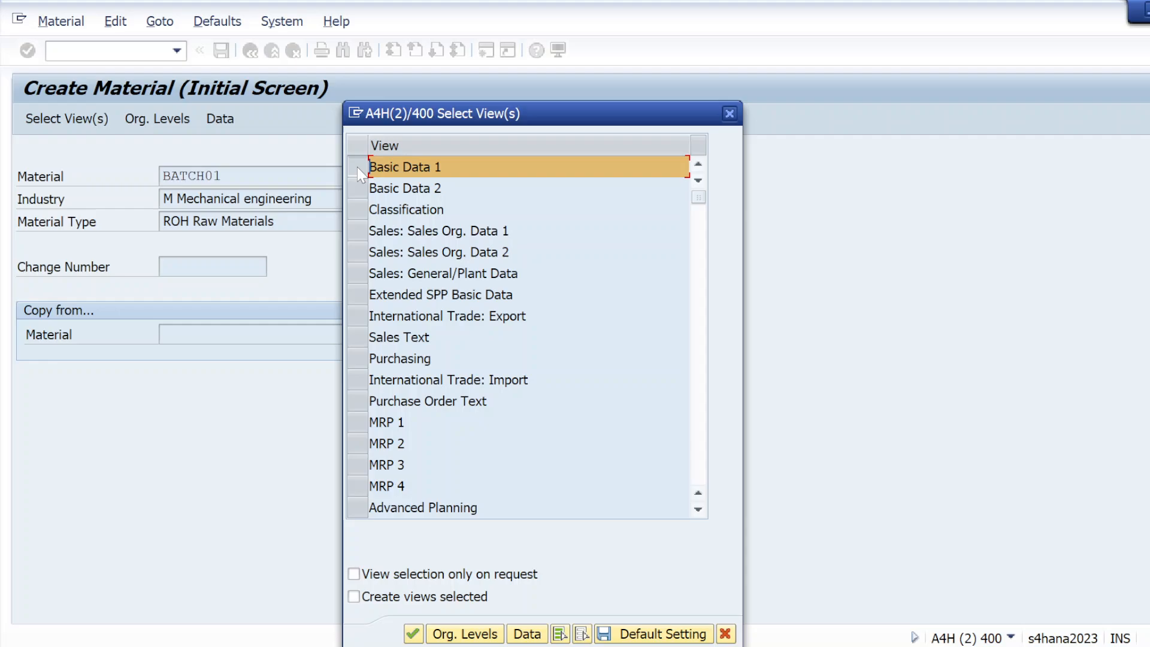
left_click(357, 213)
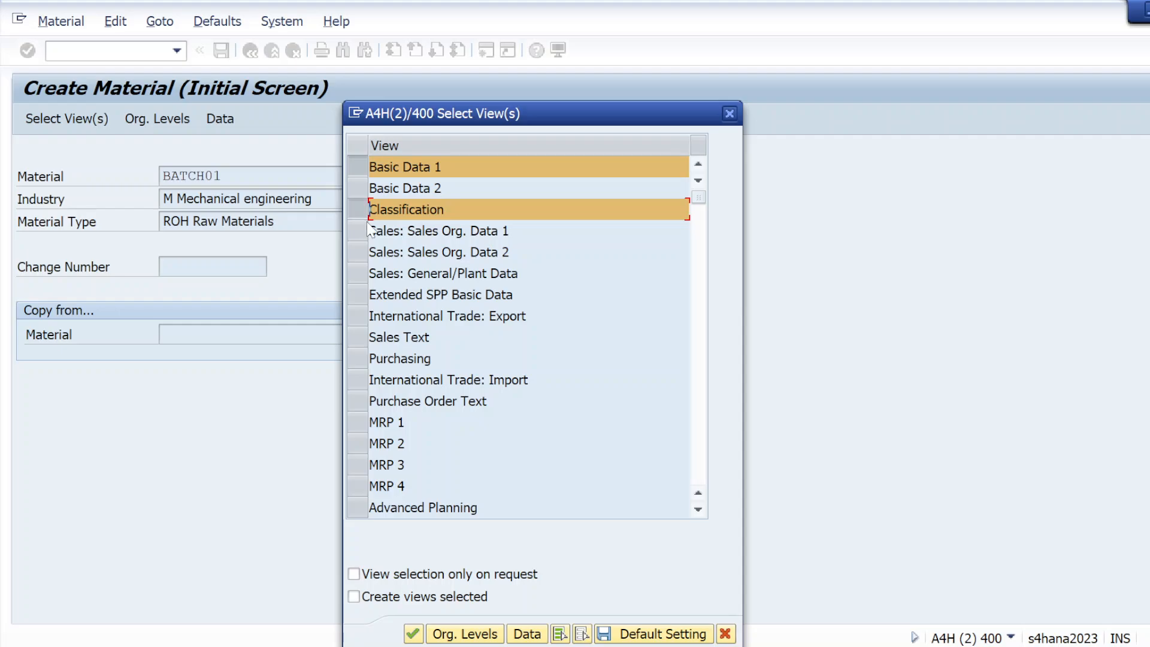
left_click(358, 358)
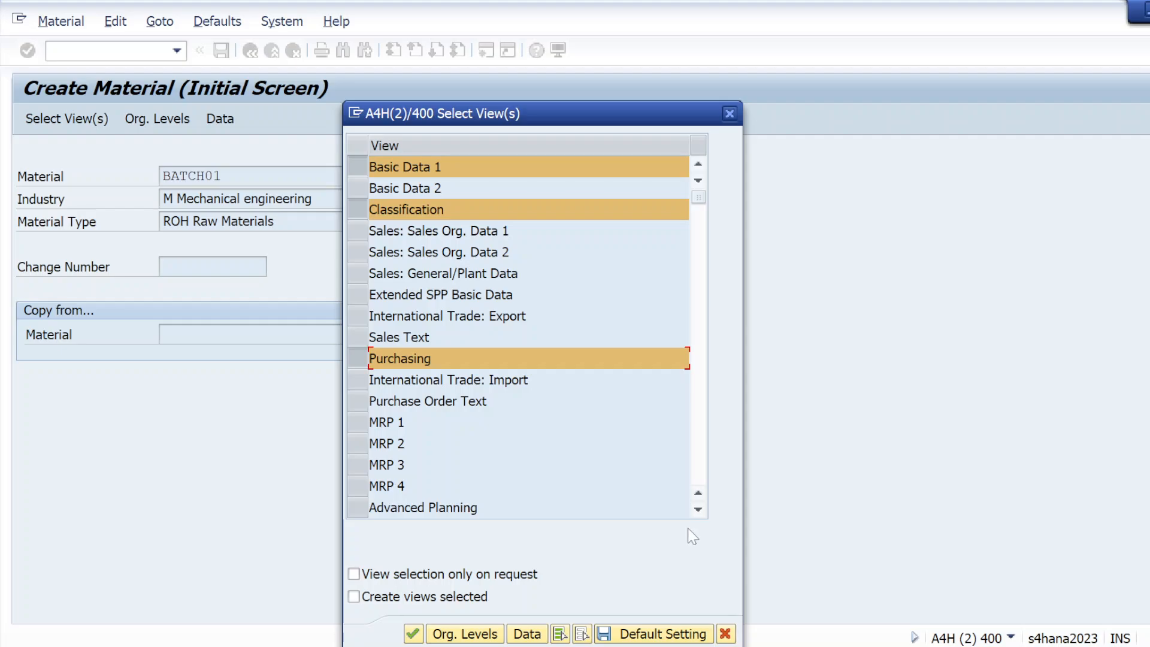
left_click(697, 509)
left_click(698, 509)
left_click(698, 509)
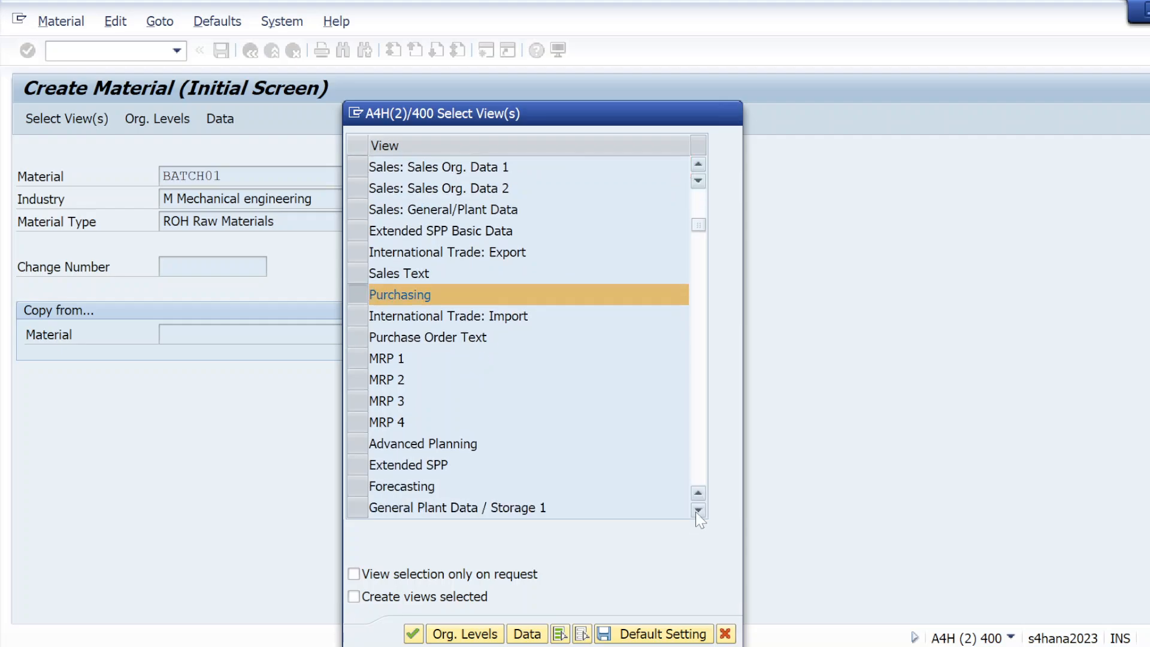
left_click(698, 509)
left_click(698, 510)
left_click(359, 466)
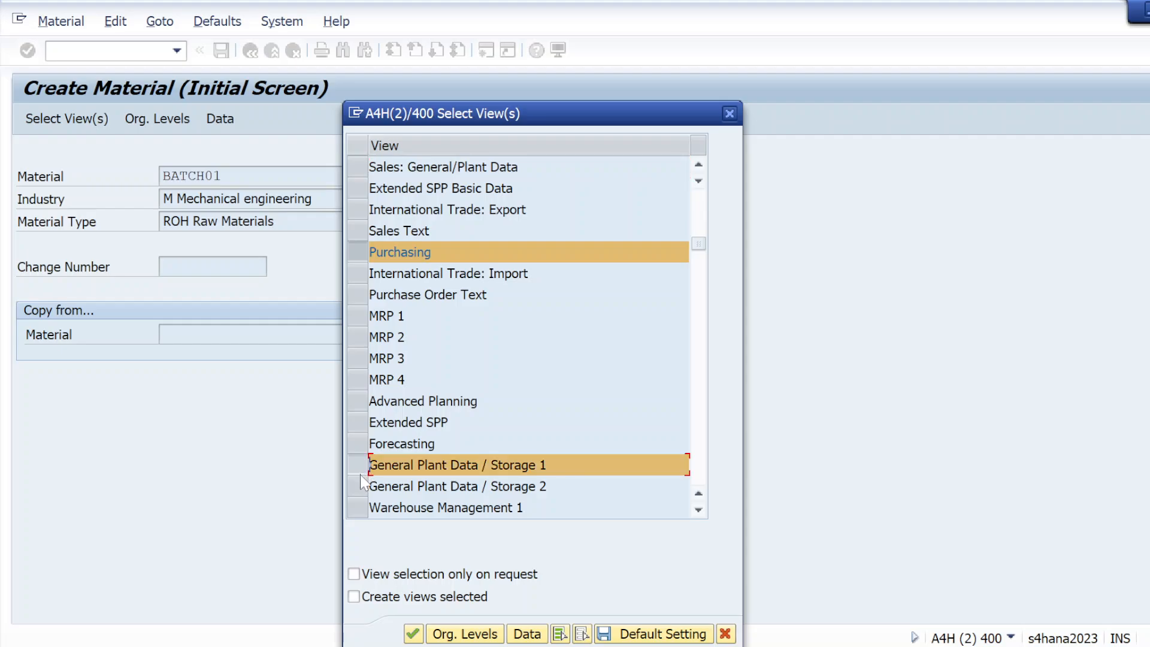
left_click(360, 487)
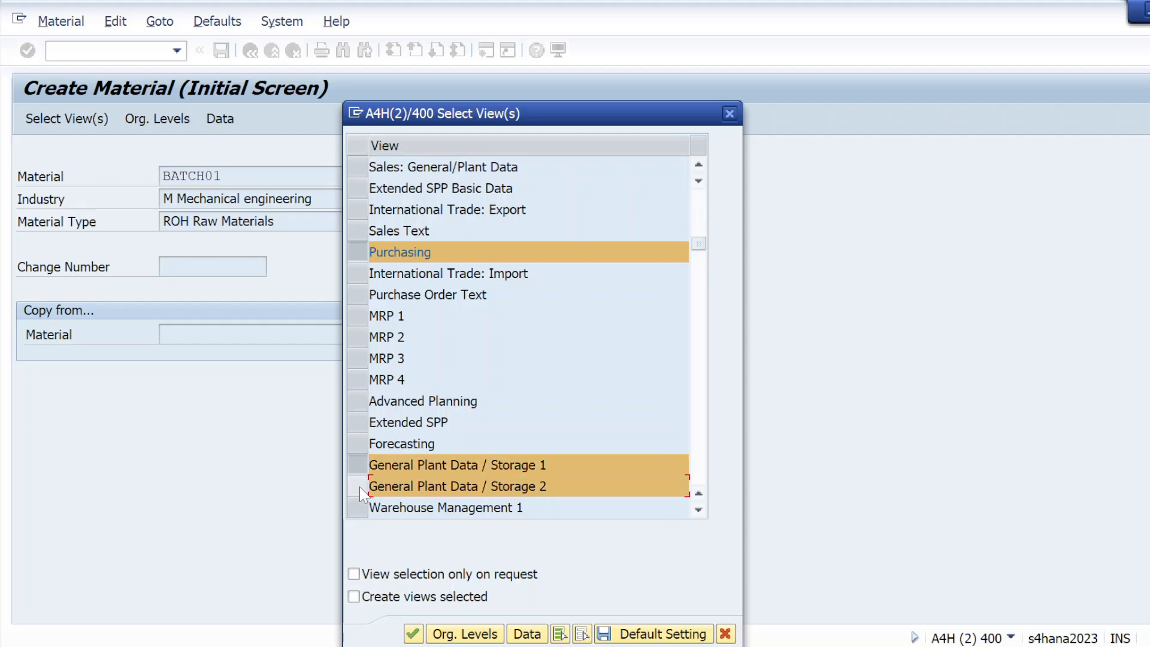
left_click(360, 486)
left_click(359, 486)
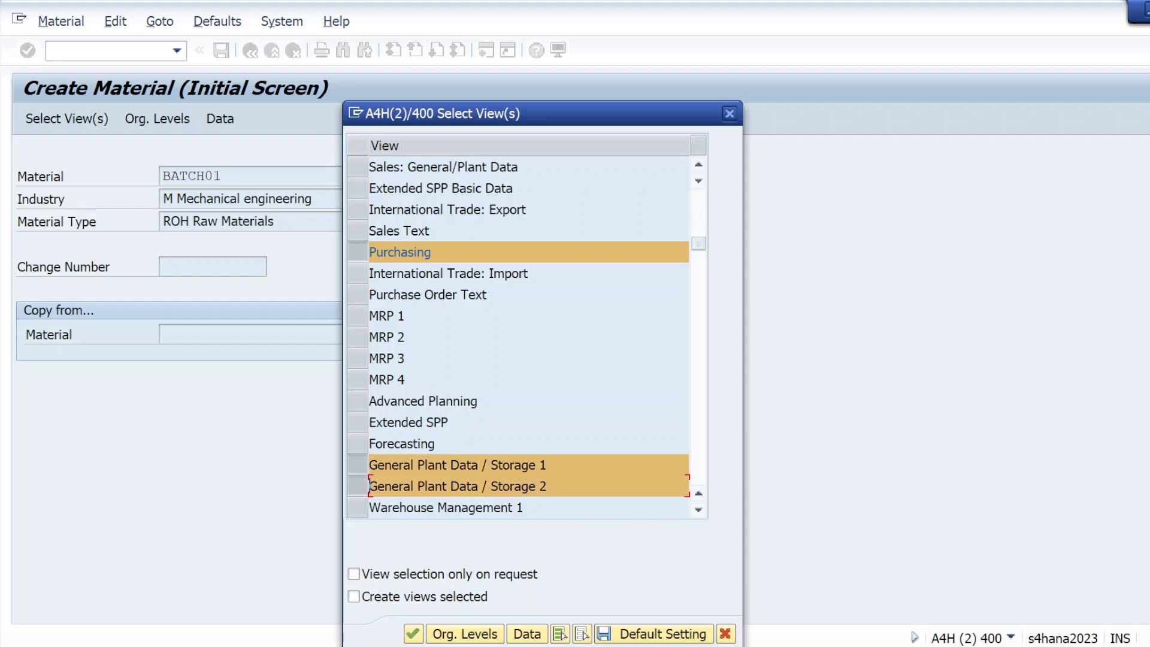
left_click(697, 510)
left_click(698, 511)
left_click(697, 511)
left_click(698, 510)
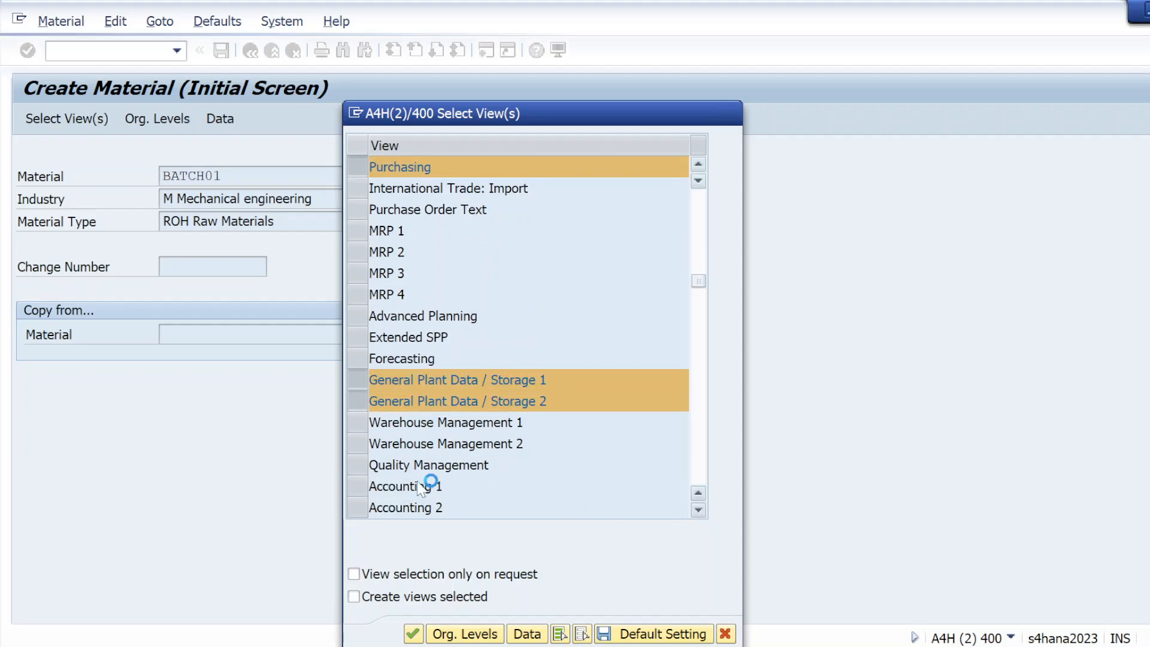
left_click(359, 465)
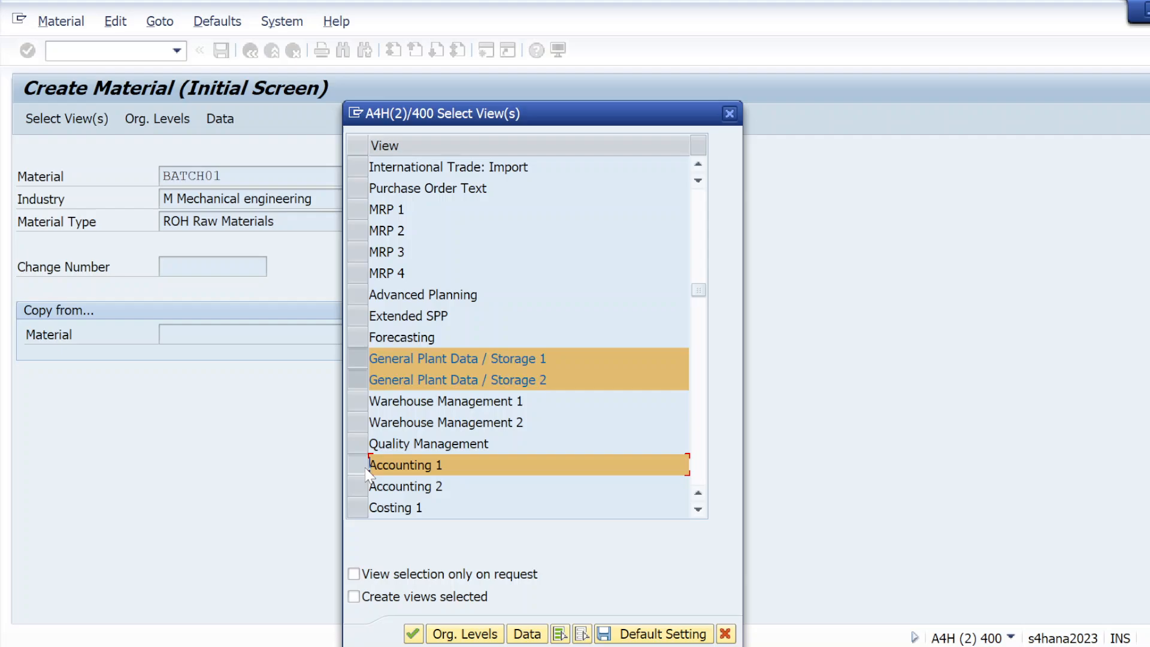
Step: Enter plant KL01 and storage location KS01 as organizational levels and continue
left_click(461, 632)
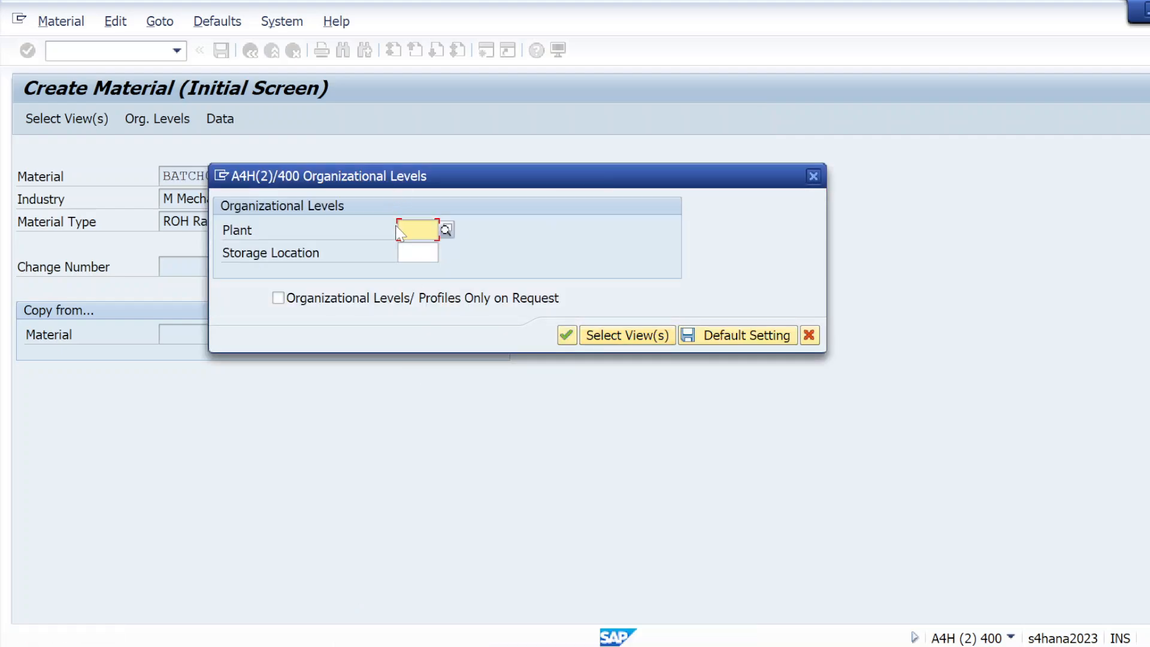
type("KL01")
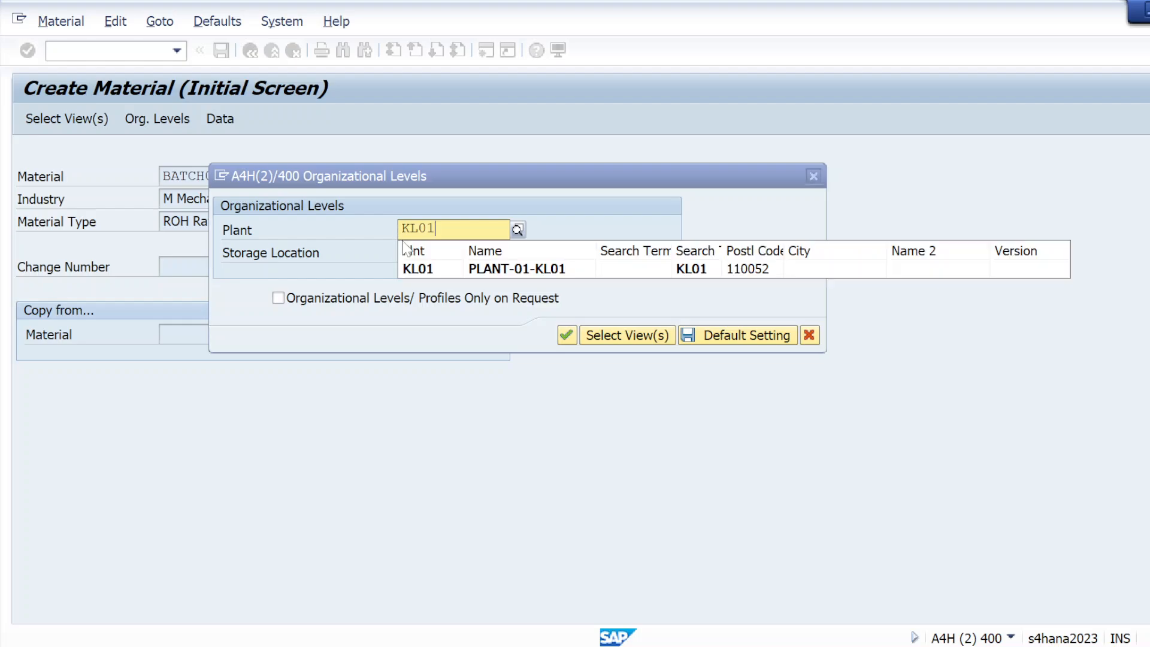
left_click(419, 269)
key("Tab")
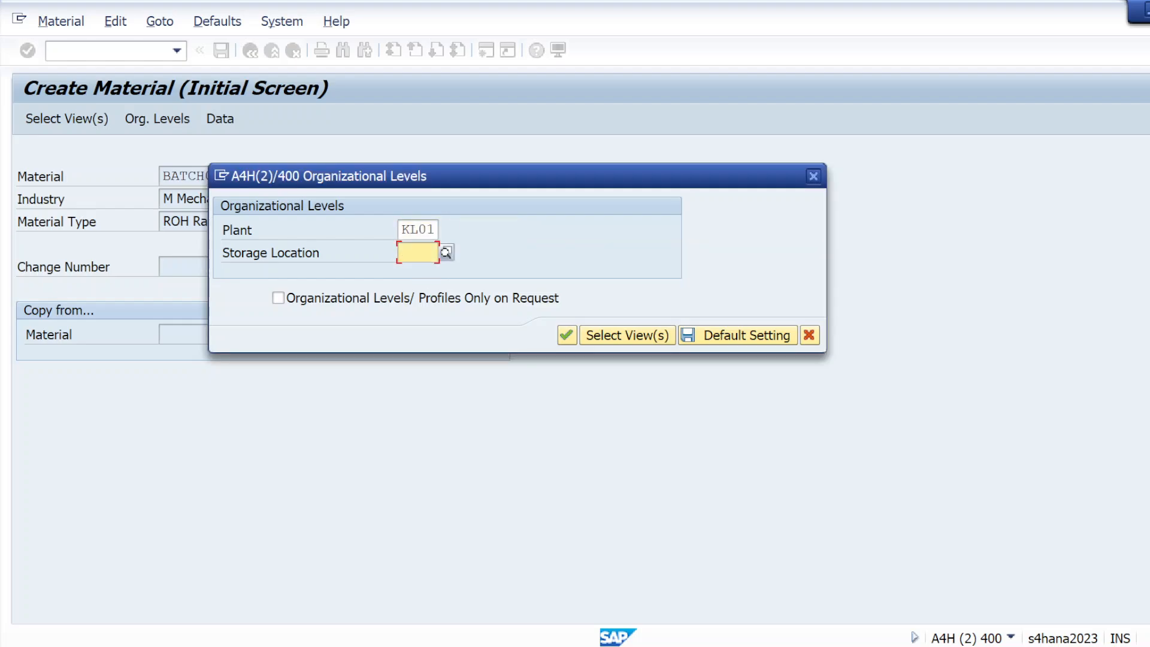
type("KS01")
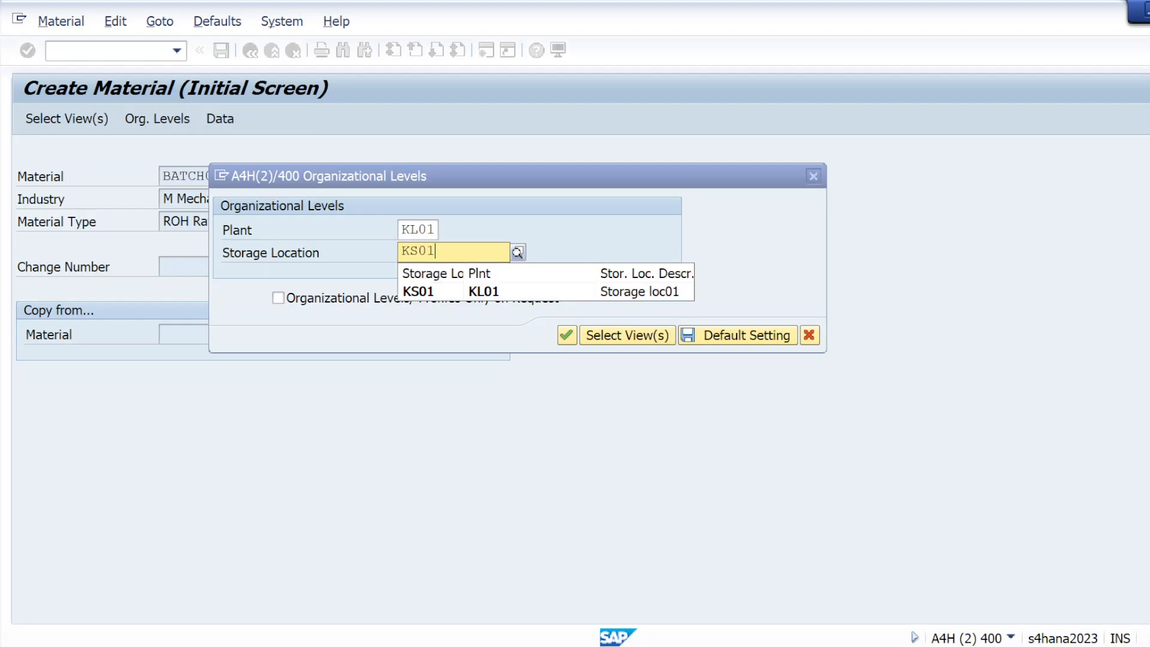
key("Return")
key("Return")
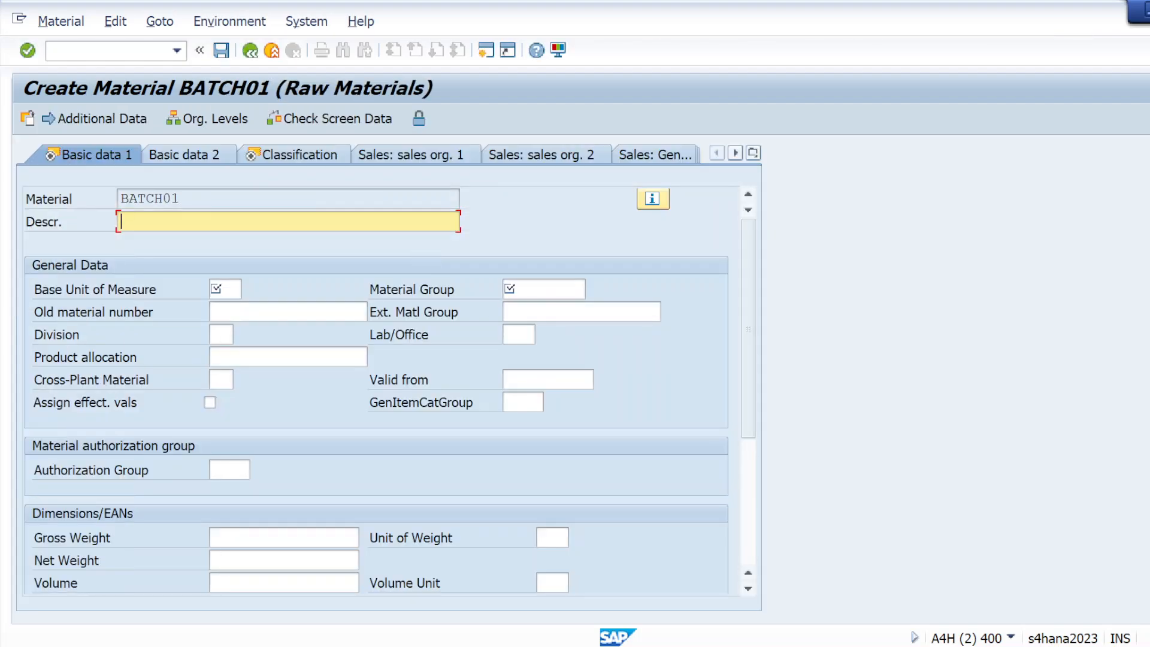
Step: Copy the material number BATCH01 into the Descr. field as the description
key("shift+Tab")
key("ctrl+c")
key("Home")
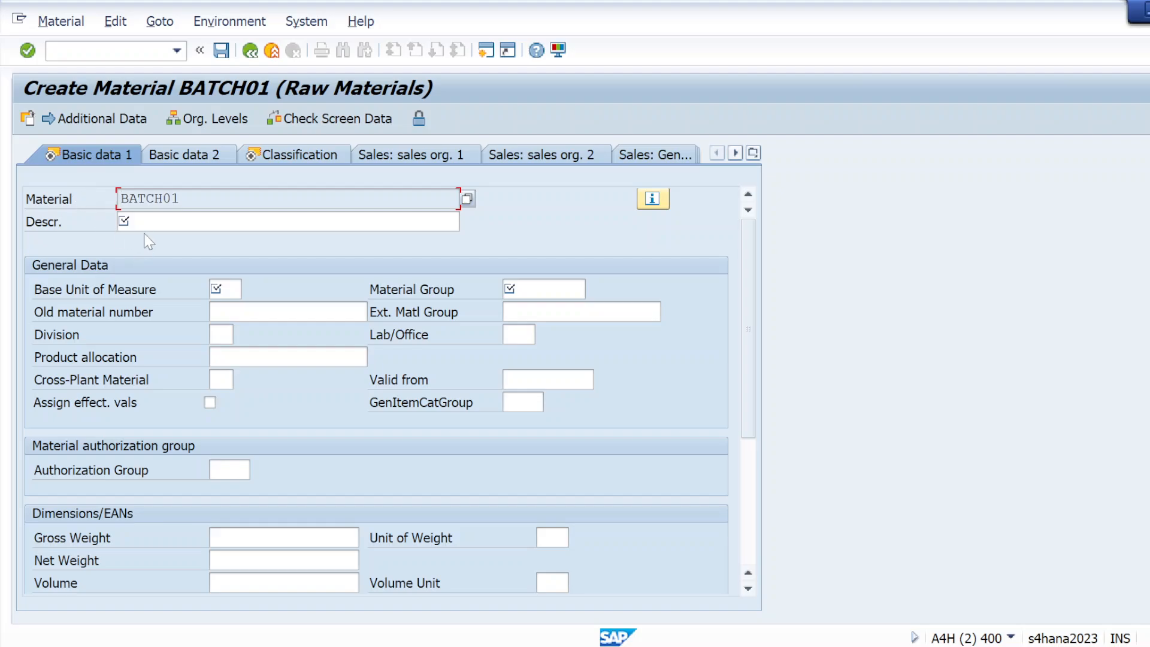
key("Tab")
key("ctrl+v")
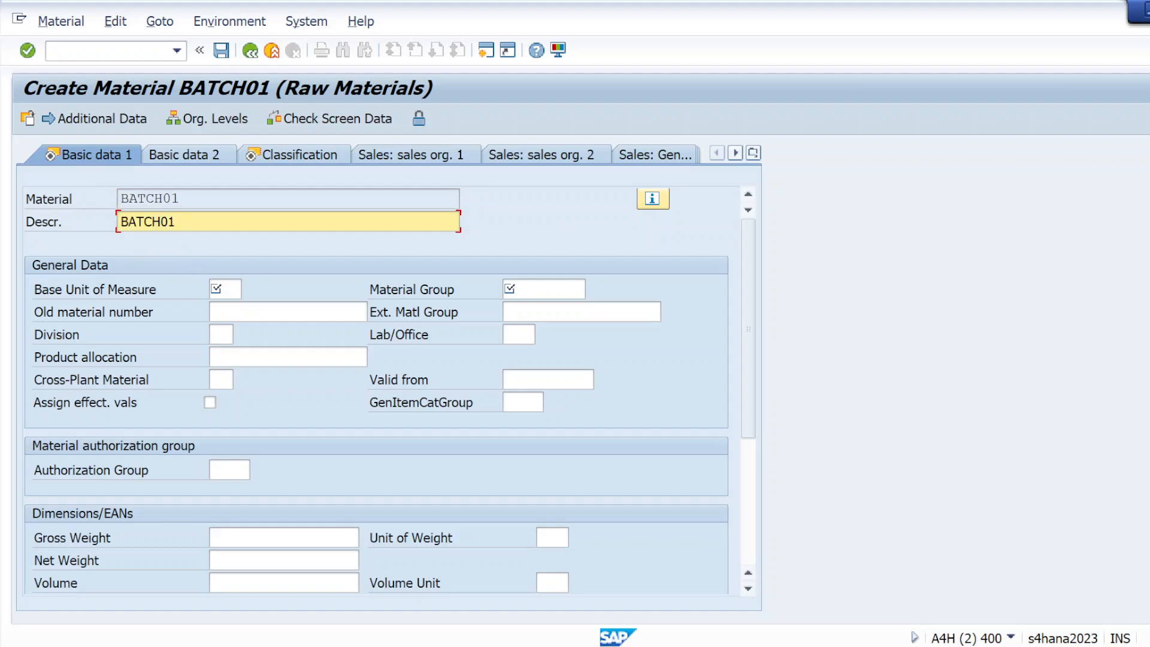
Step: Set base unit ml and material group 01, then confirm to reach class type 023 Batch
left_click(222, 290)
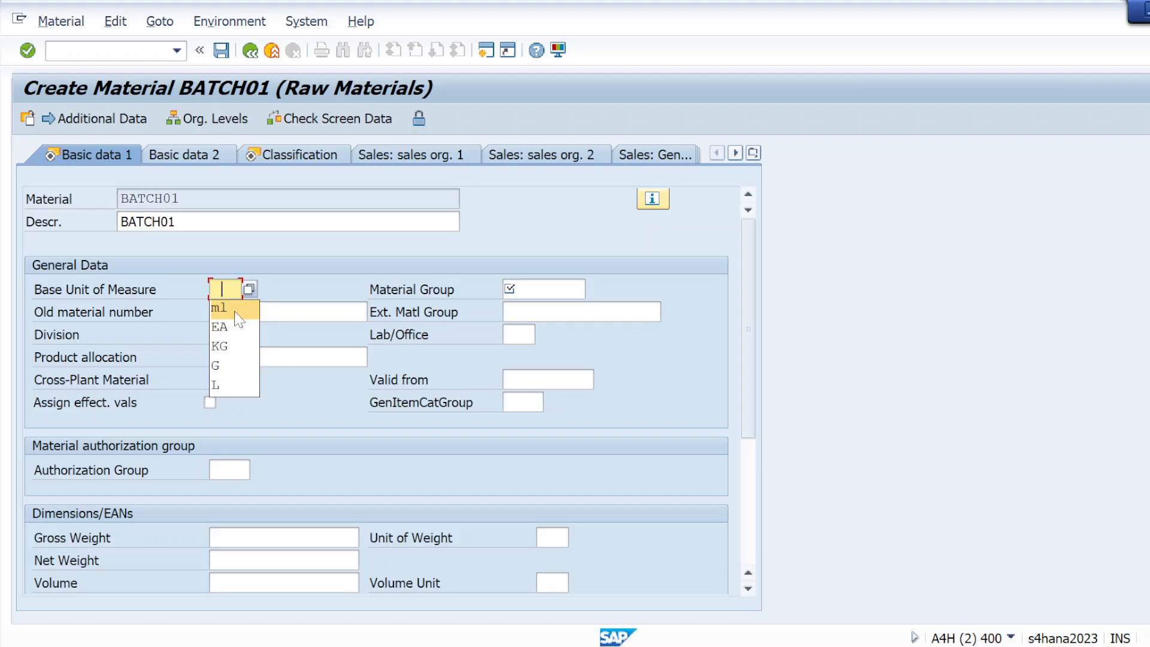
left_click(235, 311)
left_click(532, 290)
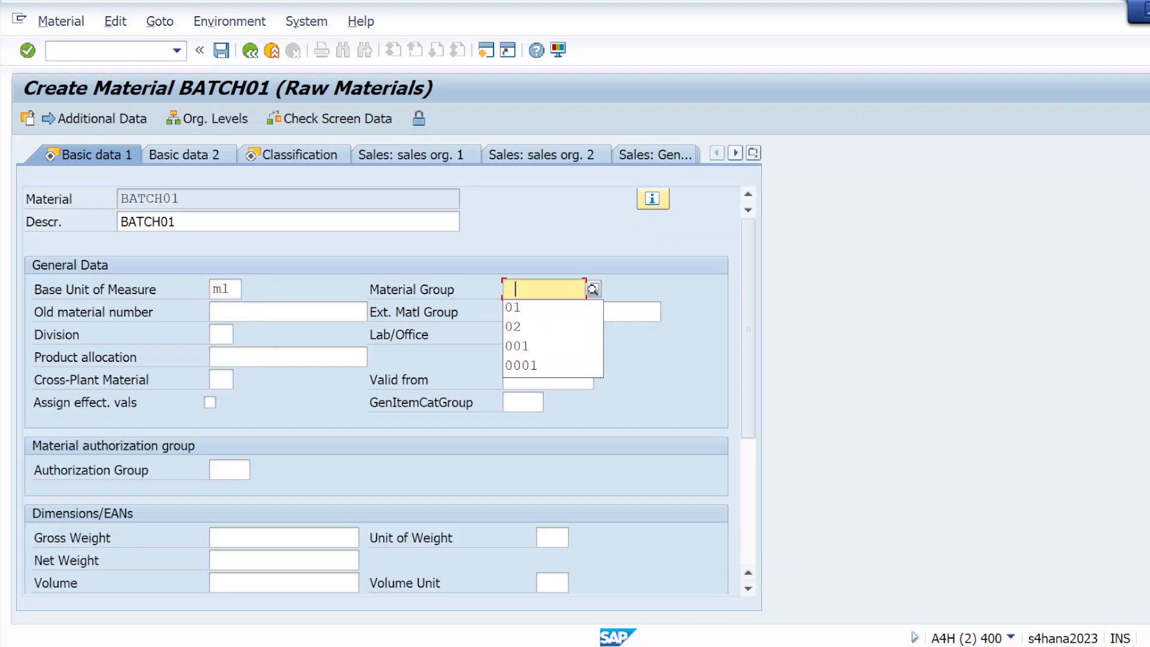
left_click(531, 310)
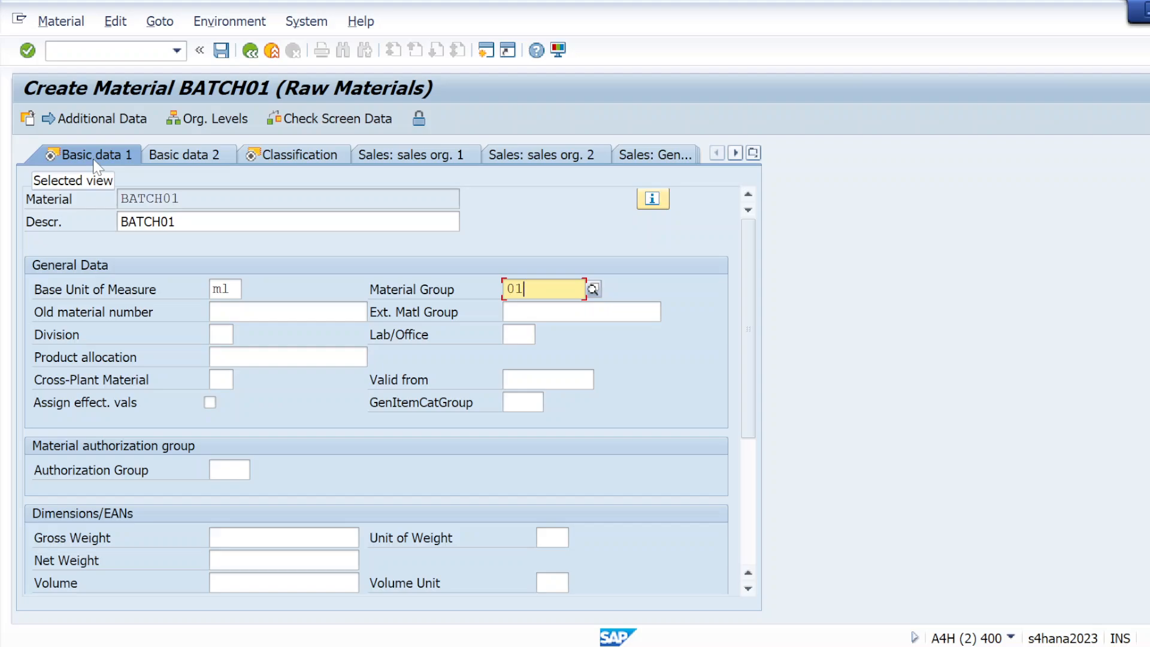
left_click(29, 52)
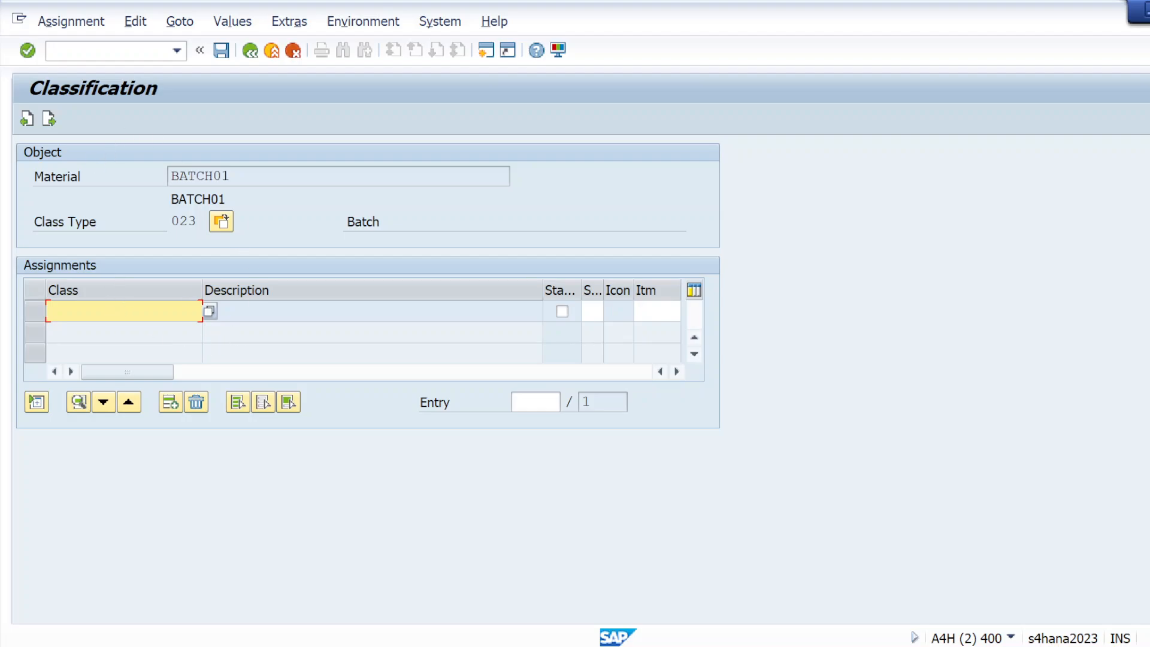
Step: Assign class CLASS_DABUR01, copied from the Notepad notes, and review its weight and packing characteristics
key("alt+Tab")
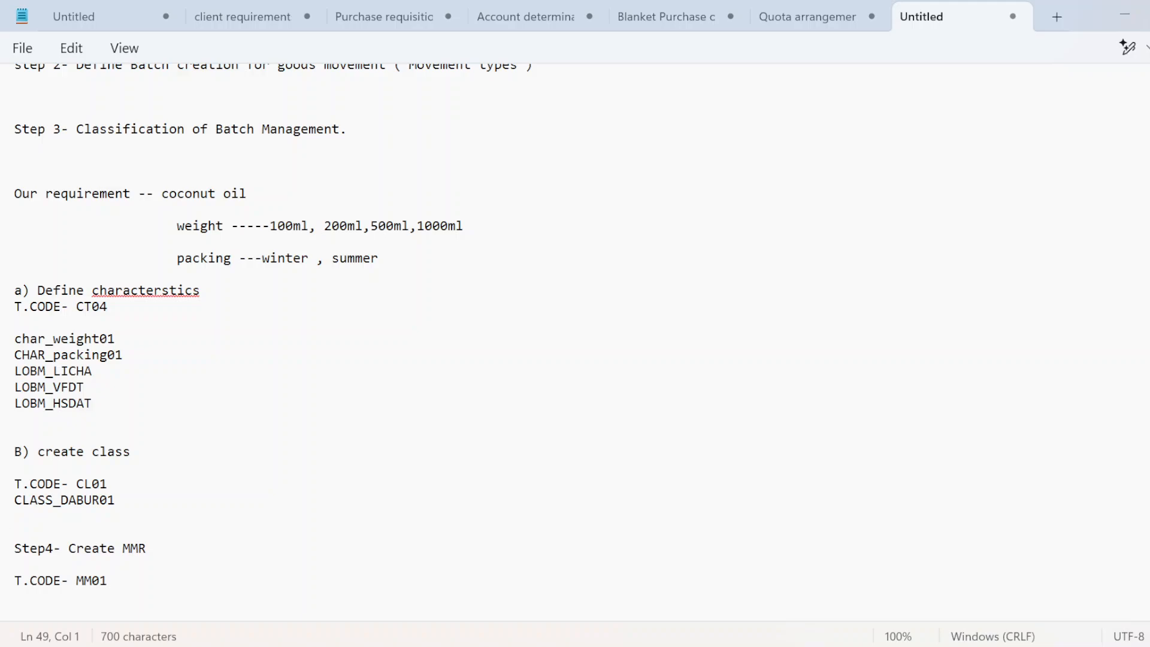
left_click_drag(115, 500, 5, 504)
key("ctrl+c")
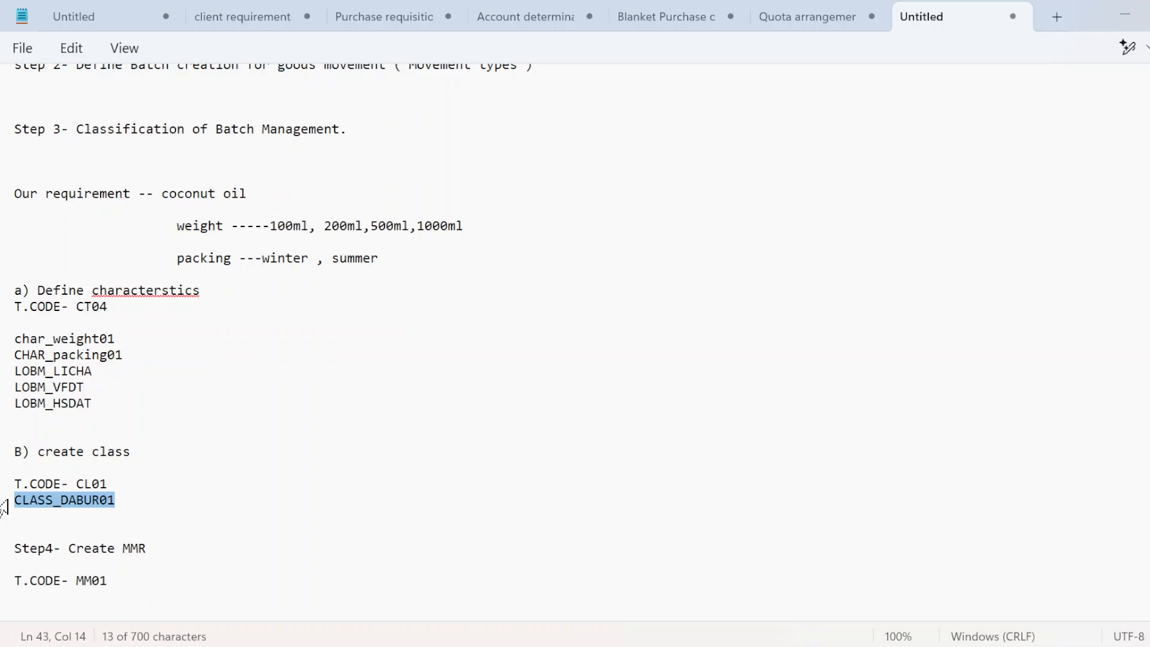
key("alt+Tab")
key("ctrl+v")
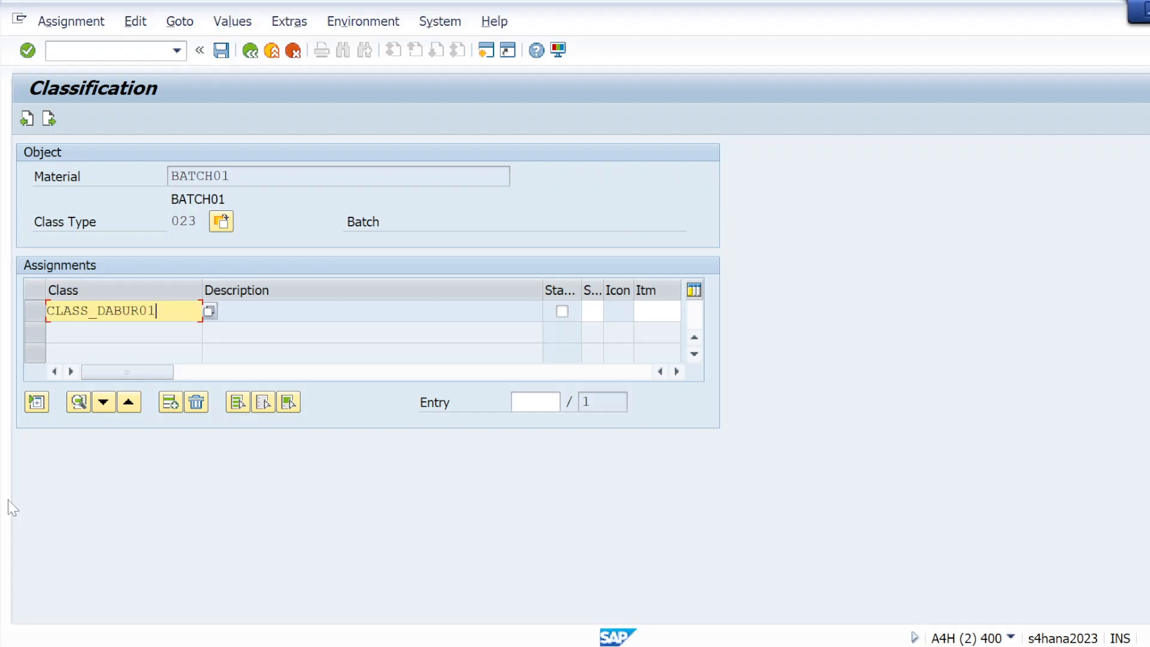
key("Return")
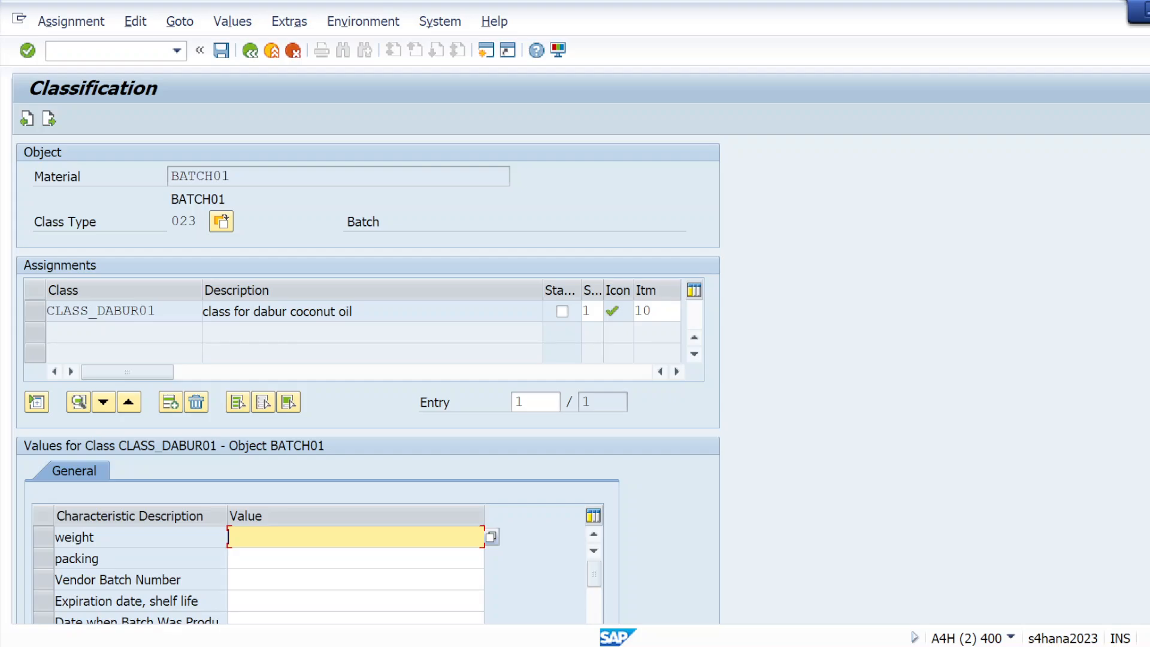
scroll(368, 379, "down", 3)
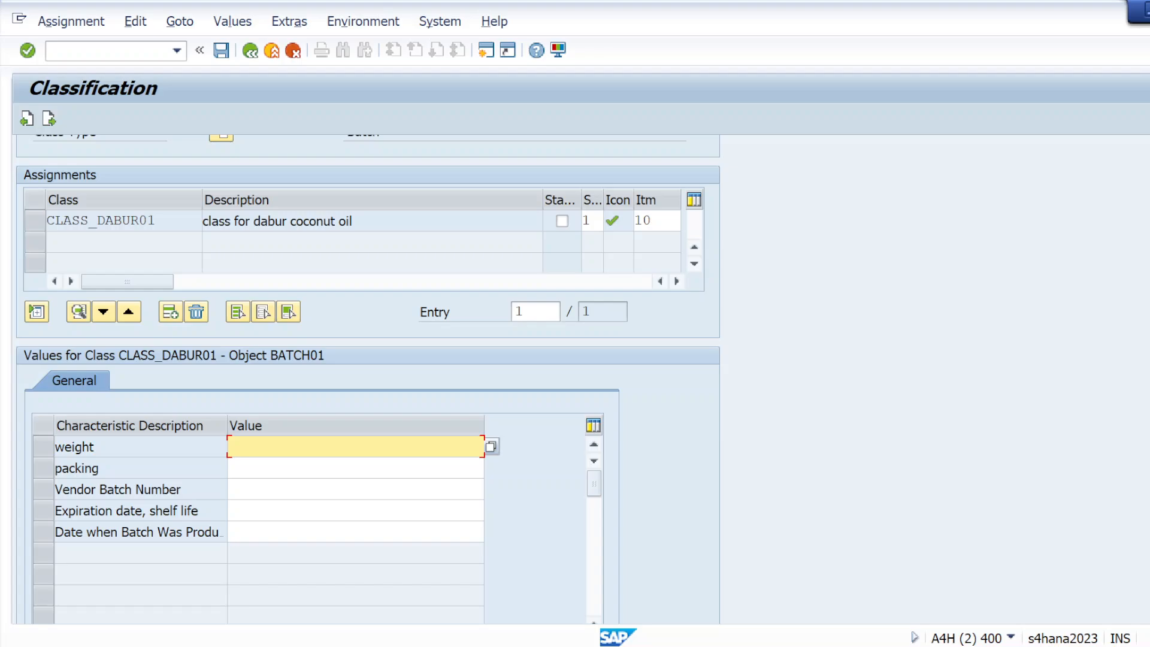
Step: Replace the typed 1 ML with weight values from the allowed list, including 200 ml
type("100")
type("ML")
left_click(355, 468)
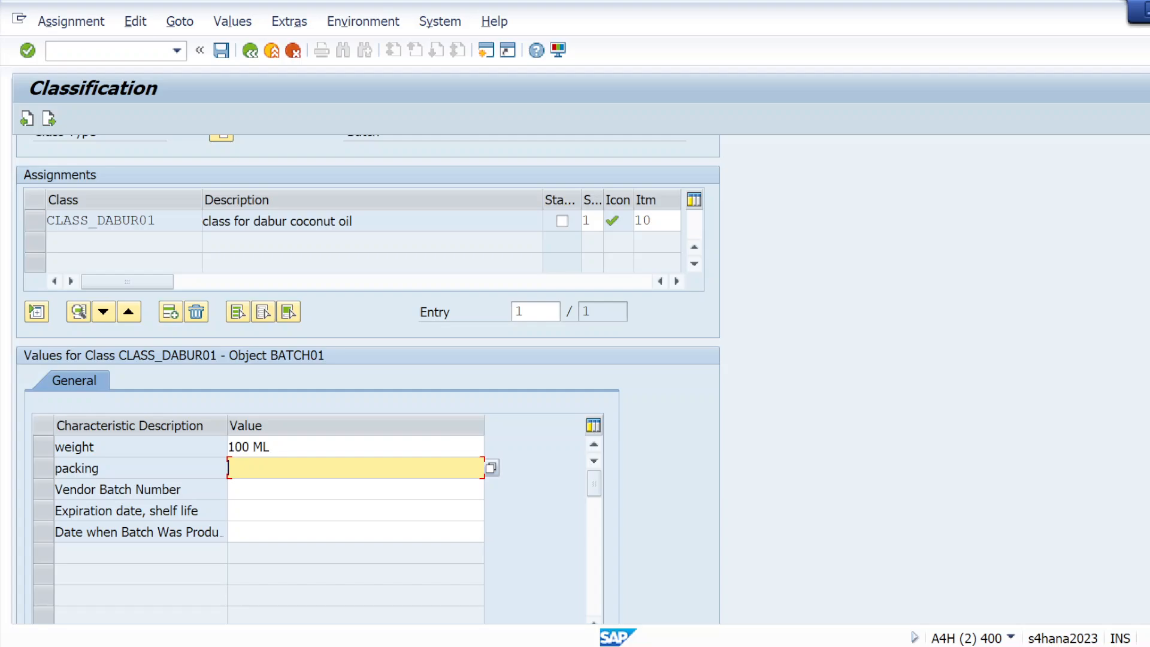
left_click(355, 447)
key("BackSpace")
key("BackSpace")
key("BackSpace")
key("BackSpace")
key("BackSpace")
key("BackSpace")
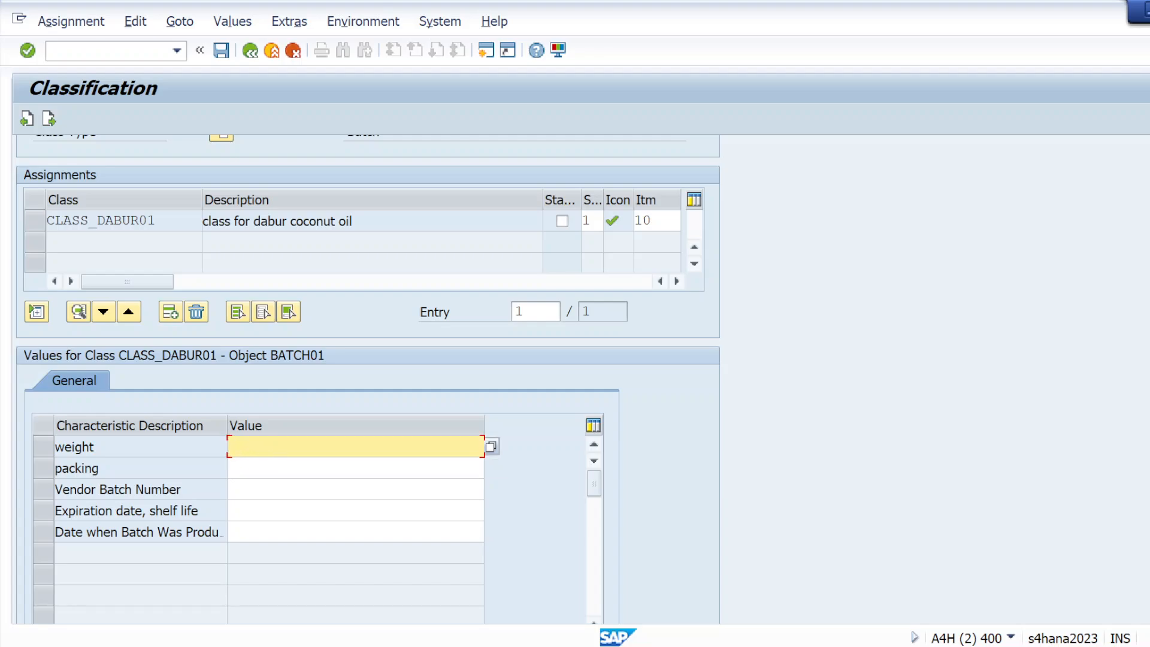
left_click(492, 448)
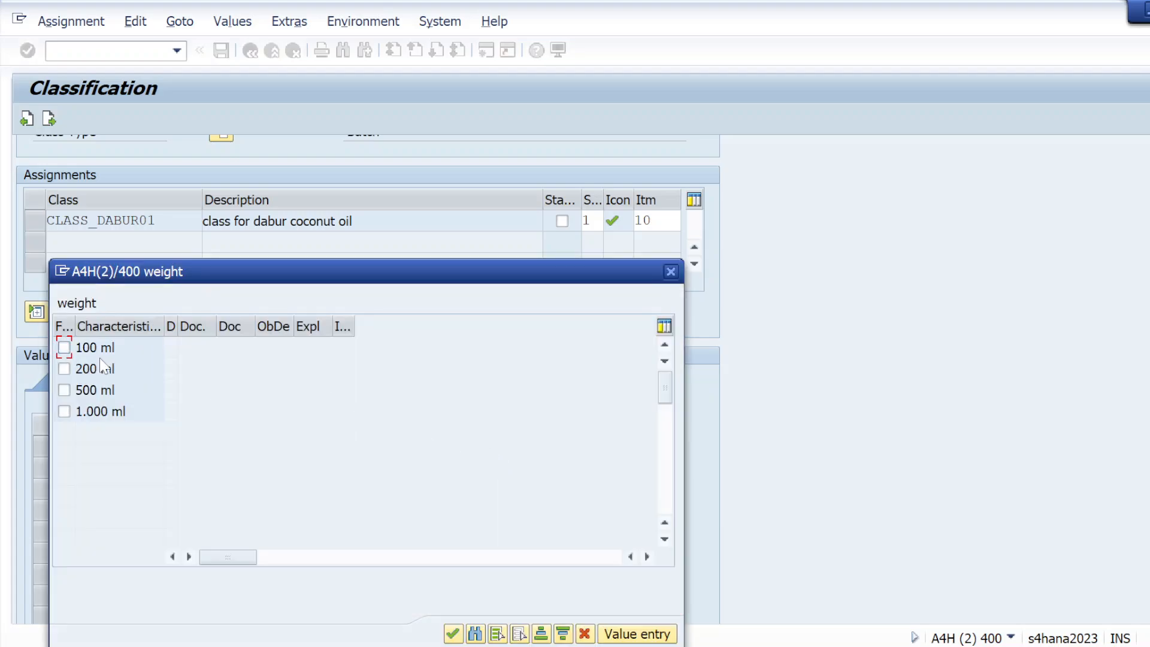
left_click(66, 369)
left_click(63, 391)
left_click(453, 634)
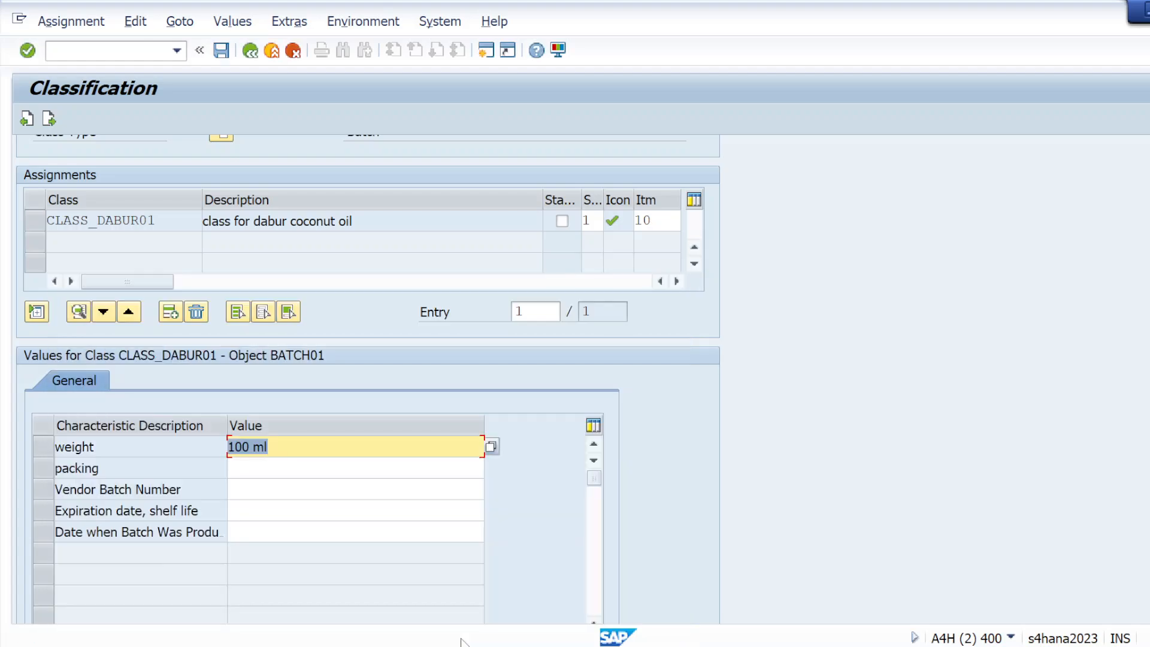
Step: Add packing value WINT from the allowed list and check the classification entries
left_click(356, 468)
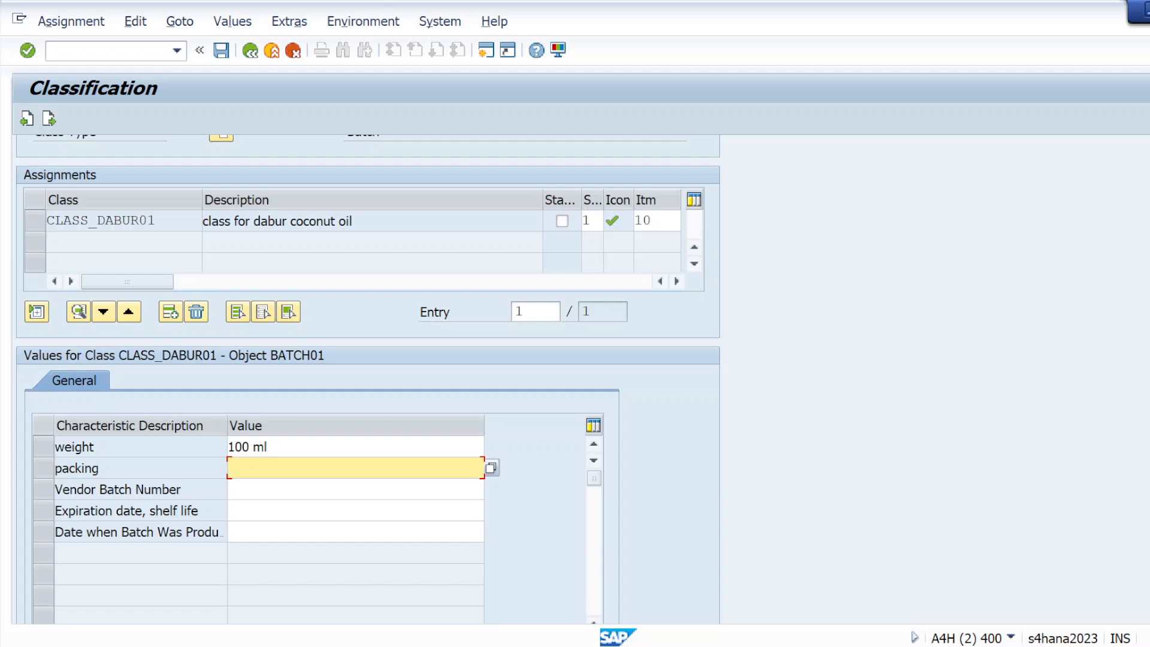
left_click(491, 468)
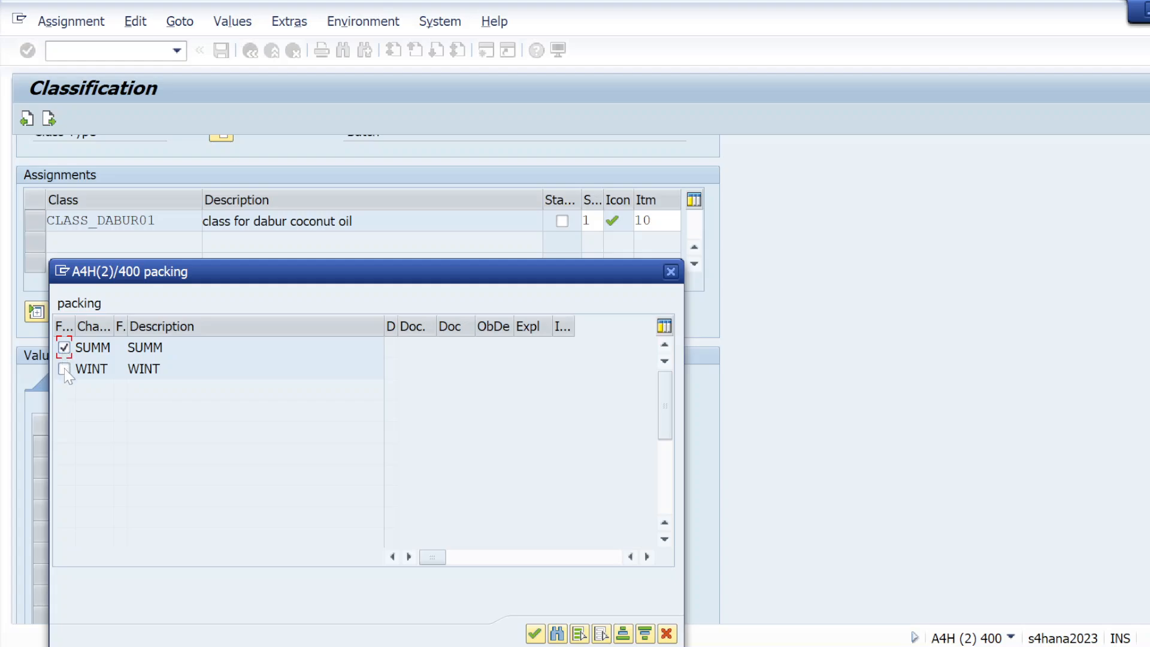
left_click(64, 369)
left_click(535, 633)
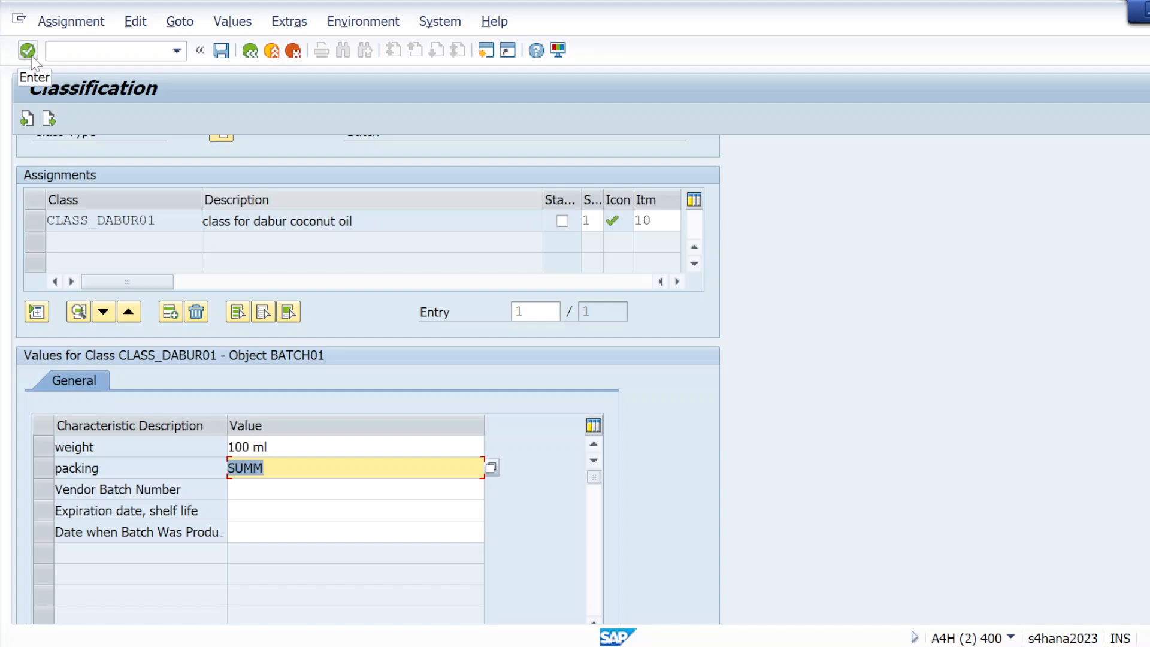
left_click(32, 58)
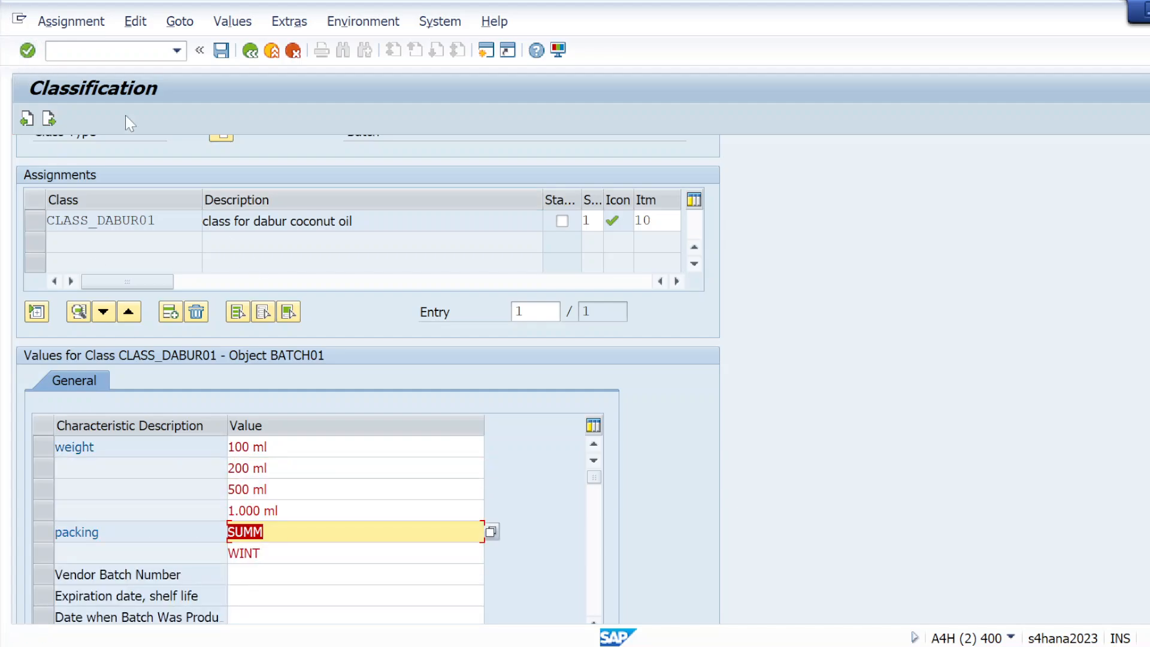
left_click(28, 50)
Step: Recheck the CLASS_DABUR01 values and save material BATCH01
scroll(484, 541, "up", 2)
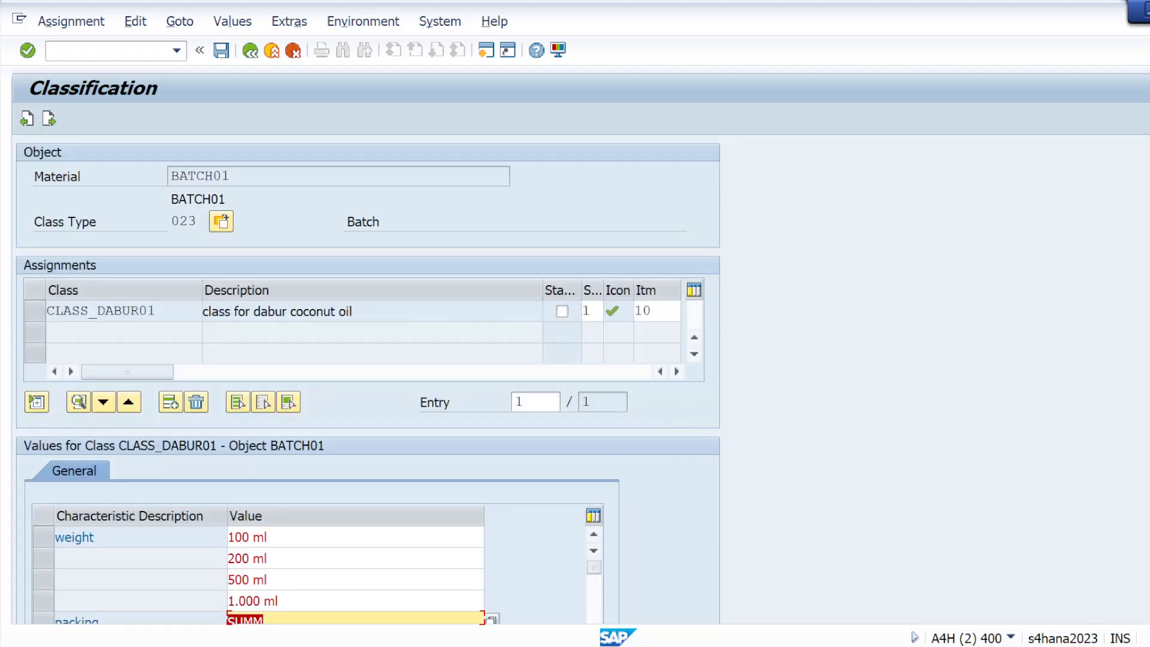
left_click(27, 52)
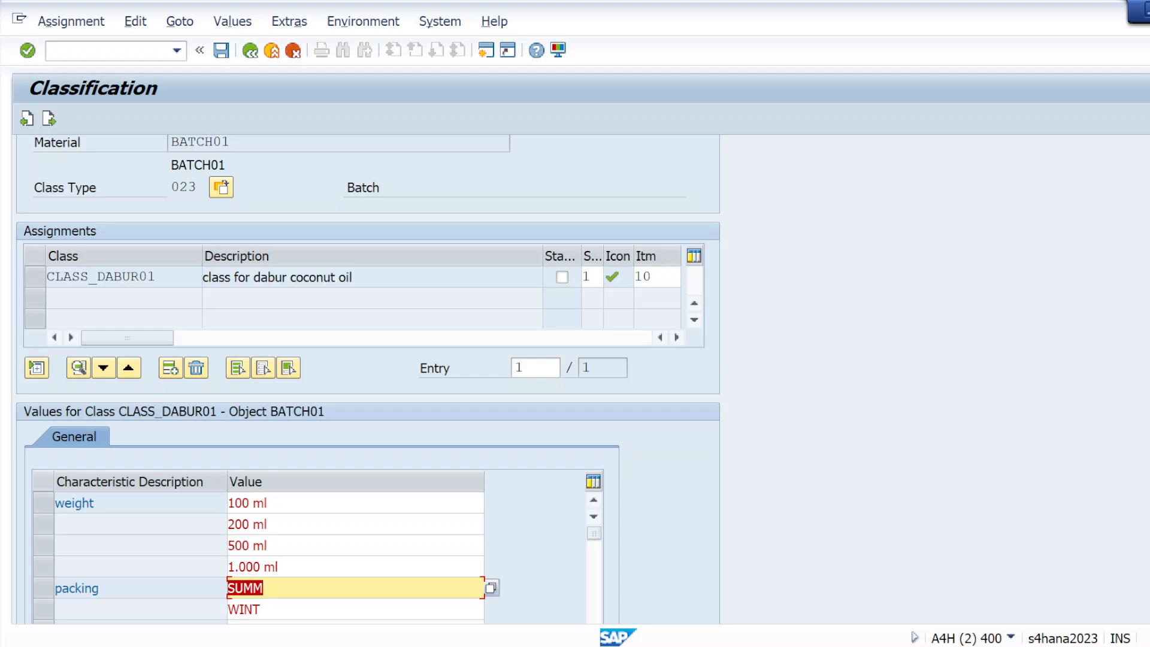
scroll(368, 378, "down", 4)
scroll(368, 379, "up", 5)
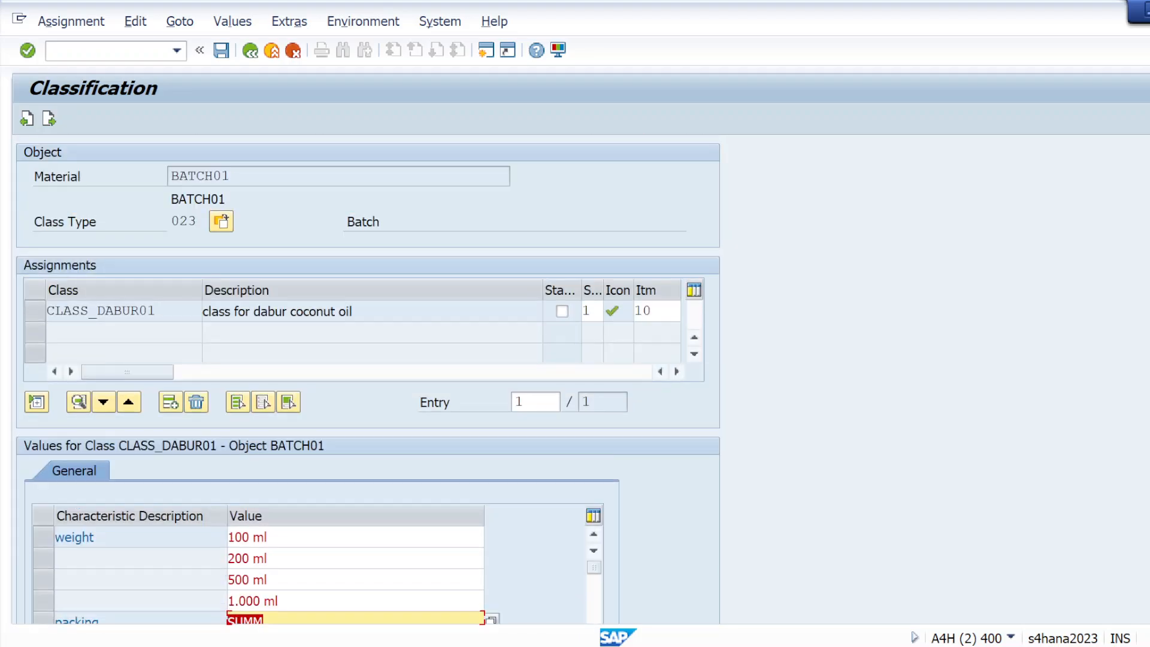
scroll(367, 379, "down", 1)
left_click(28, 50)
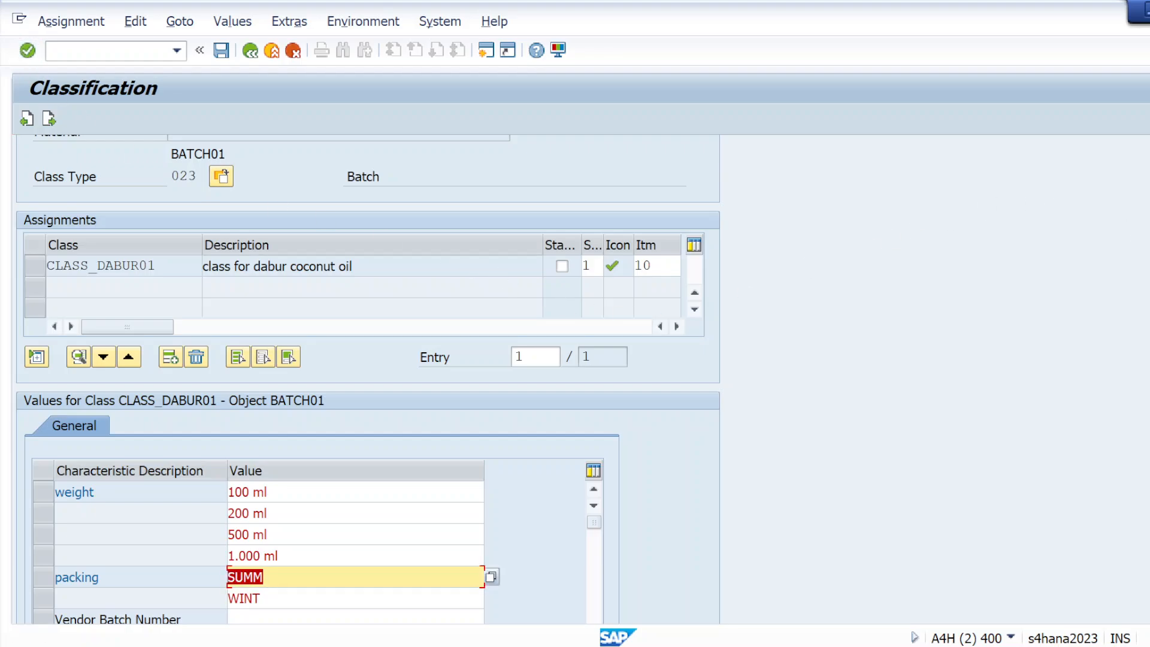
left_click(221, 50)
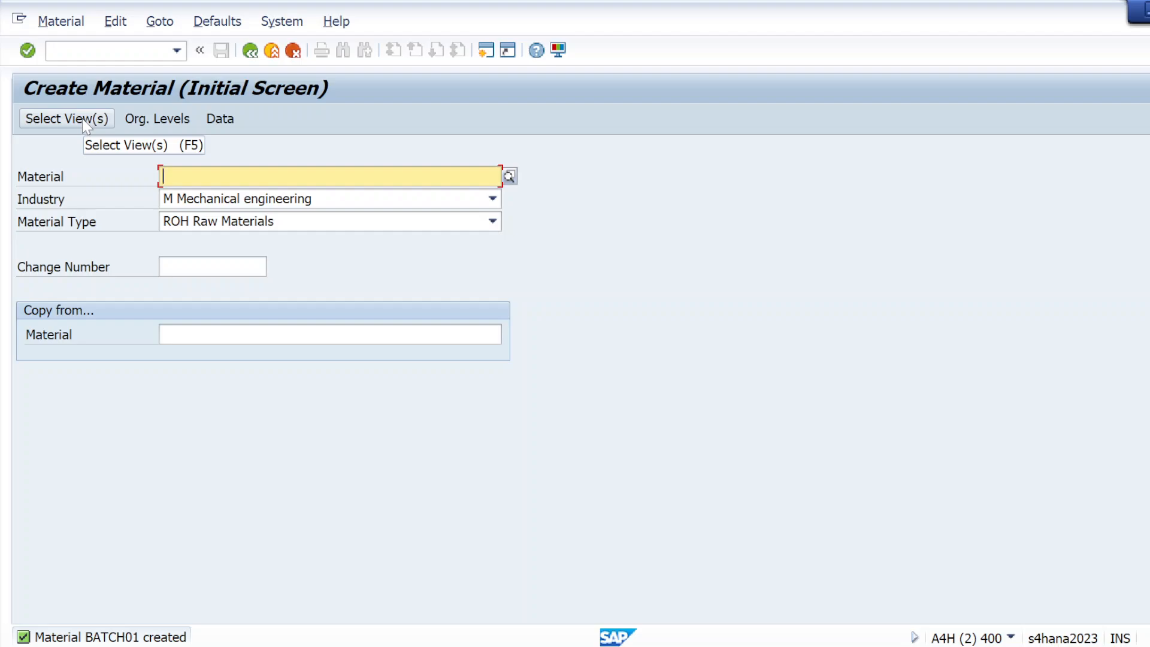
Step: Start /NMM01 again for material BATCH01
left_click(112, 51)
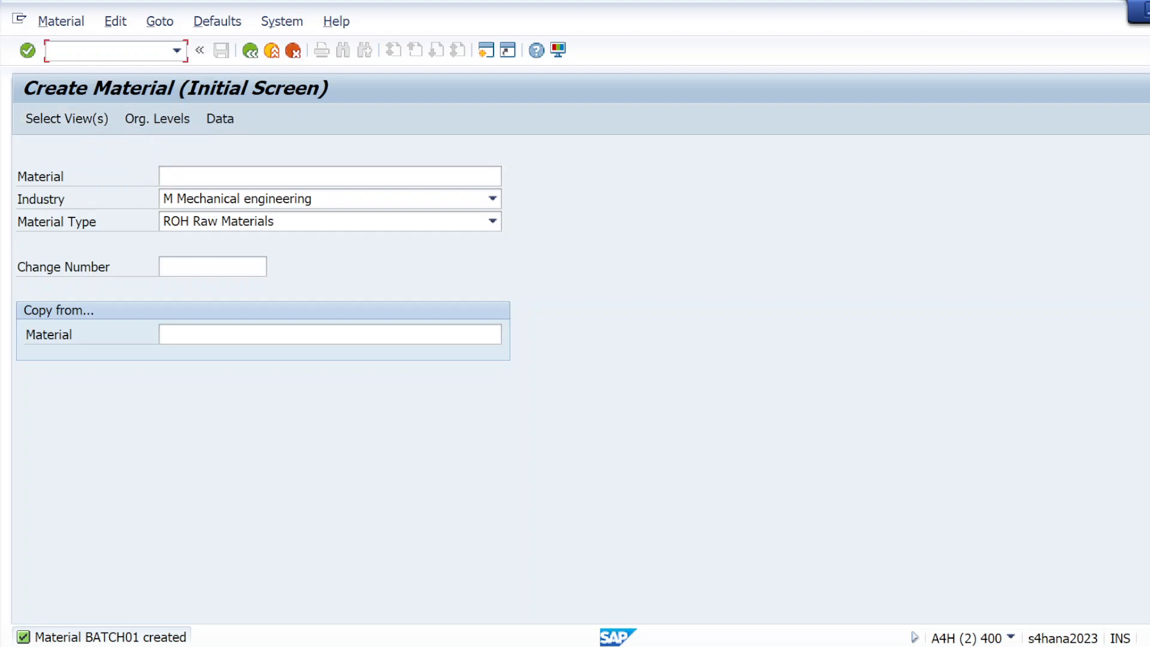
type("/NMM01")
key("Return")
left_click(186, 199)
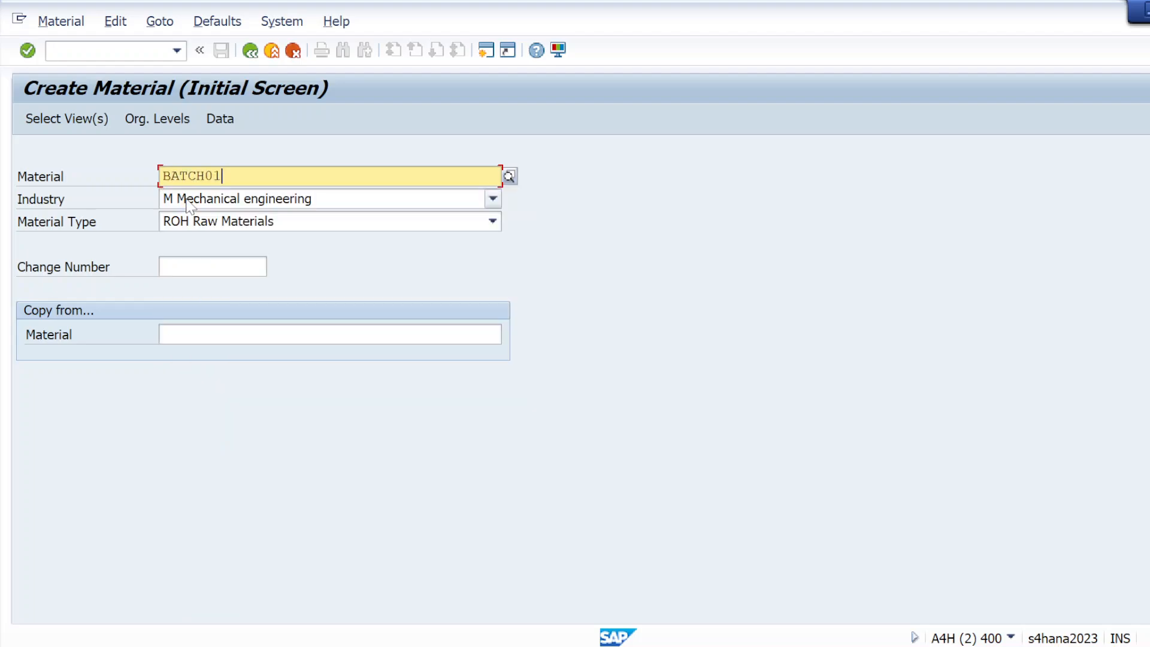
Step: Select the Basic Data 1, Purchasing, Classification and Accounting 1 views
left_click(45, 120)
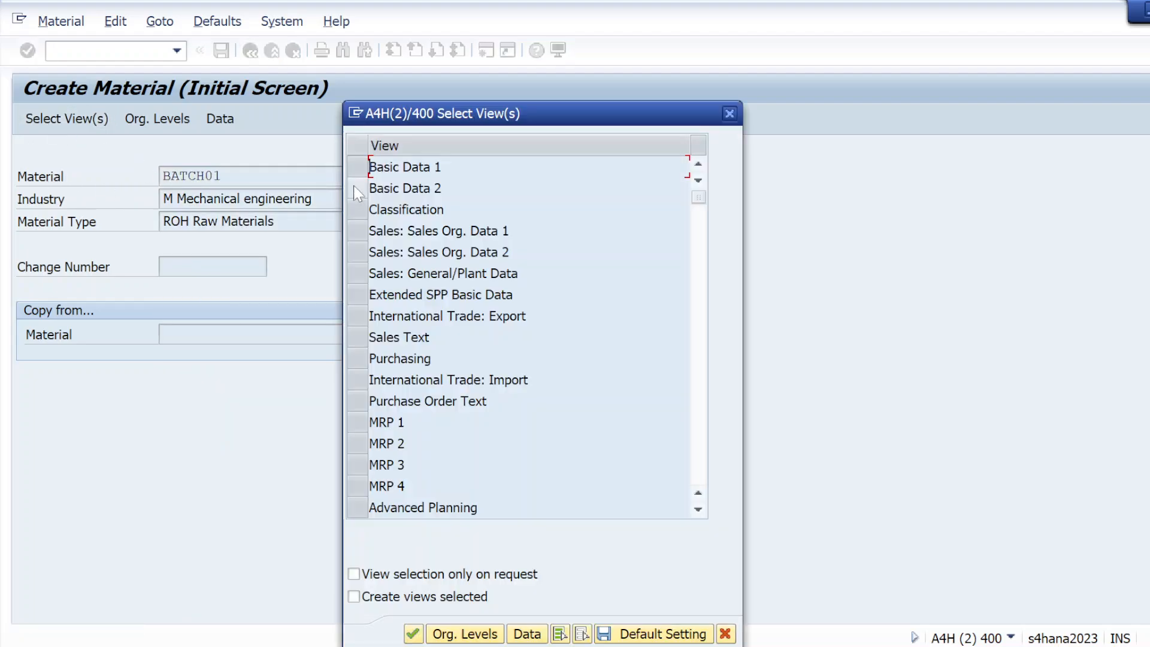
left_click(351, 168)
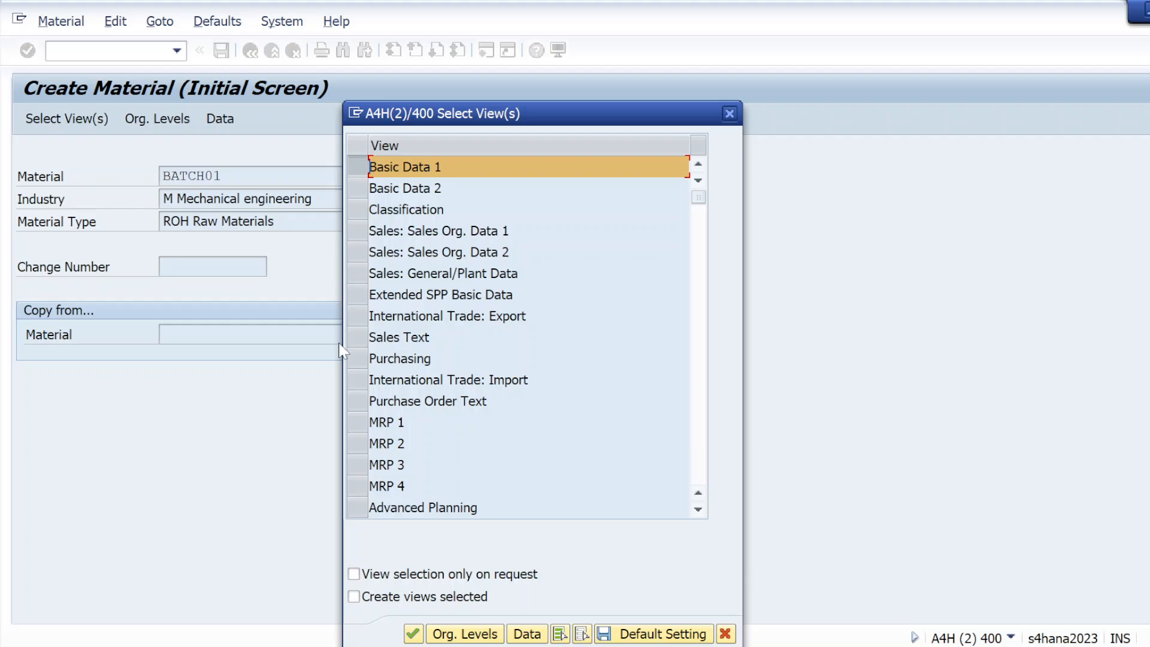
left_click(351, 359)
left_click(354, 199)
left_click(353, 195)
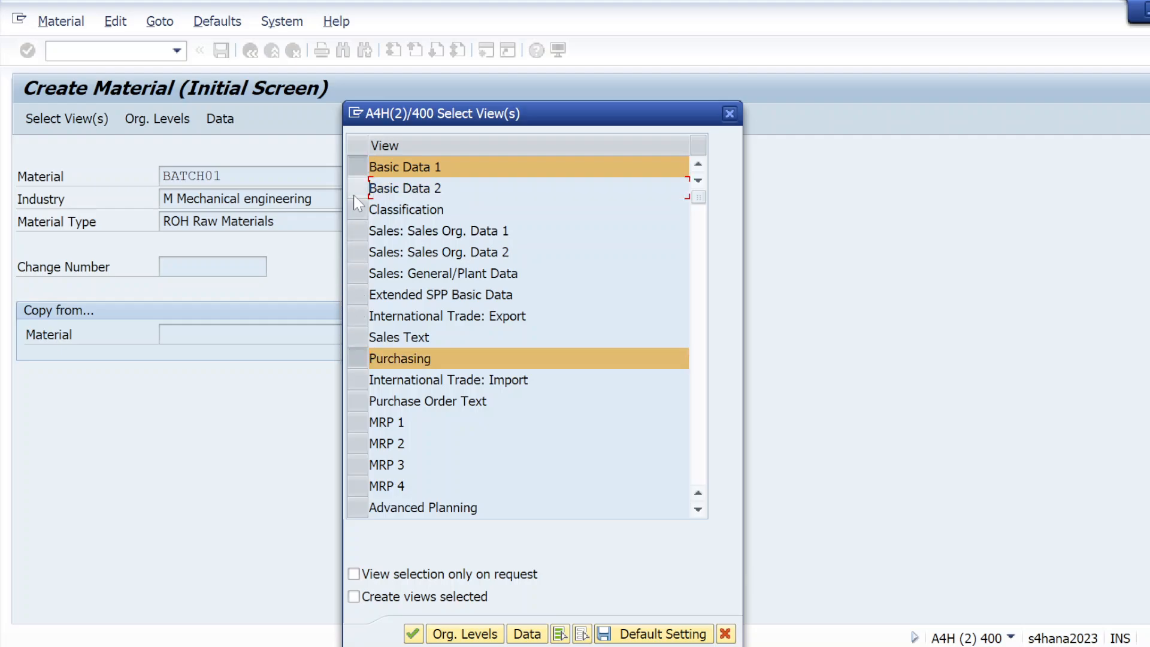
left_click(354, 209)
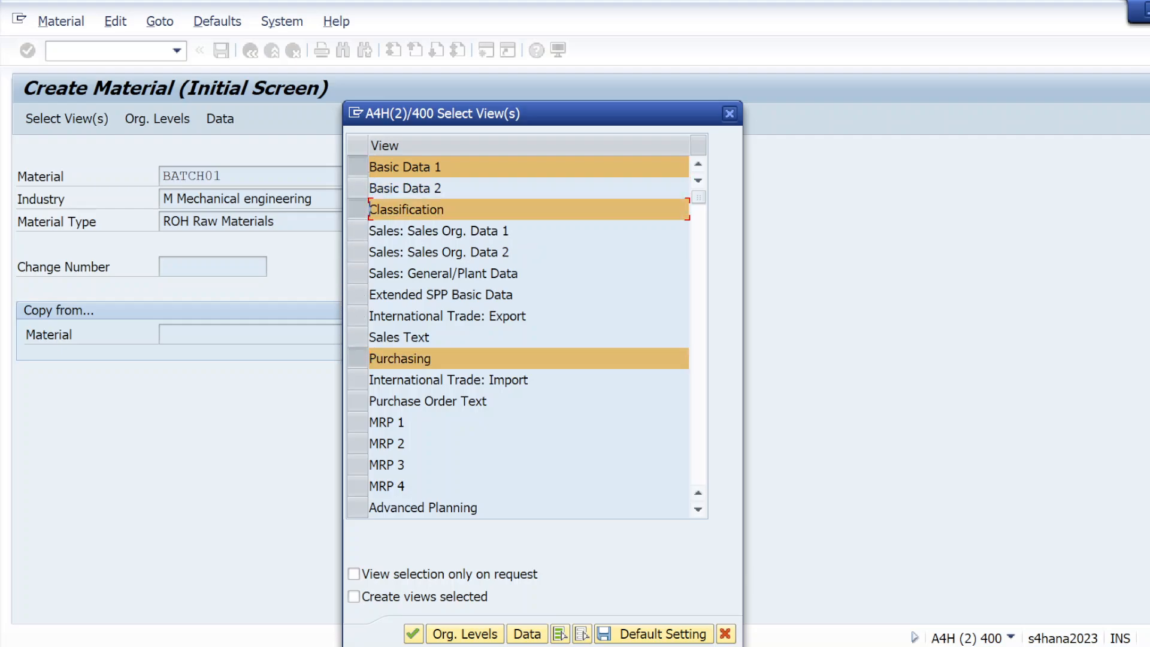
left_click(698, 509)
left_click(698, 510)
scroll(698, 512, "down", 2)
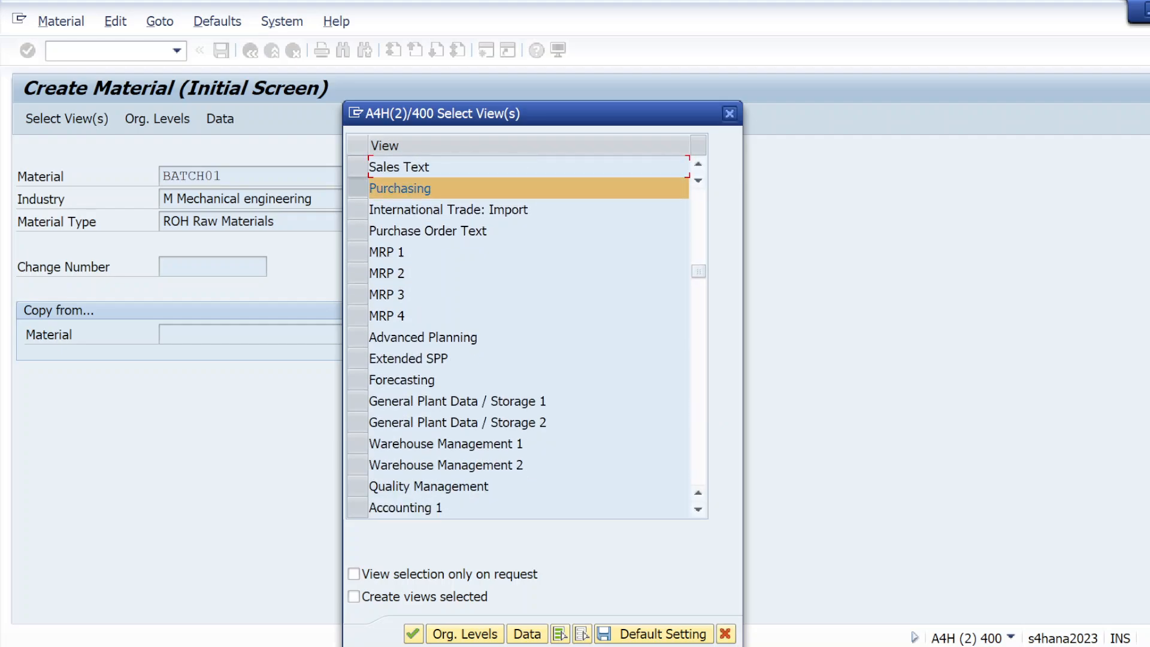
left_click_drag(358, 401, 364, 432)
left_click(360, 508)
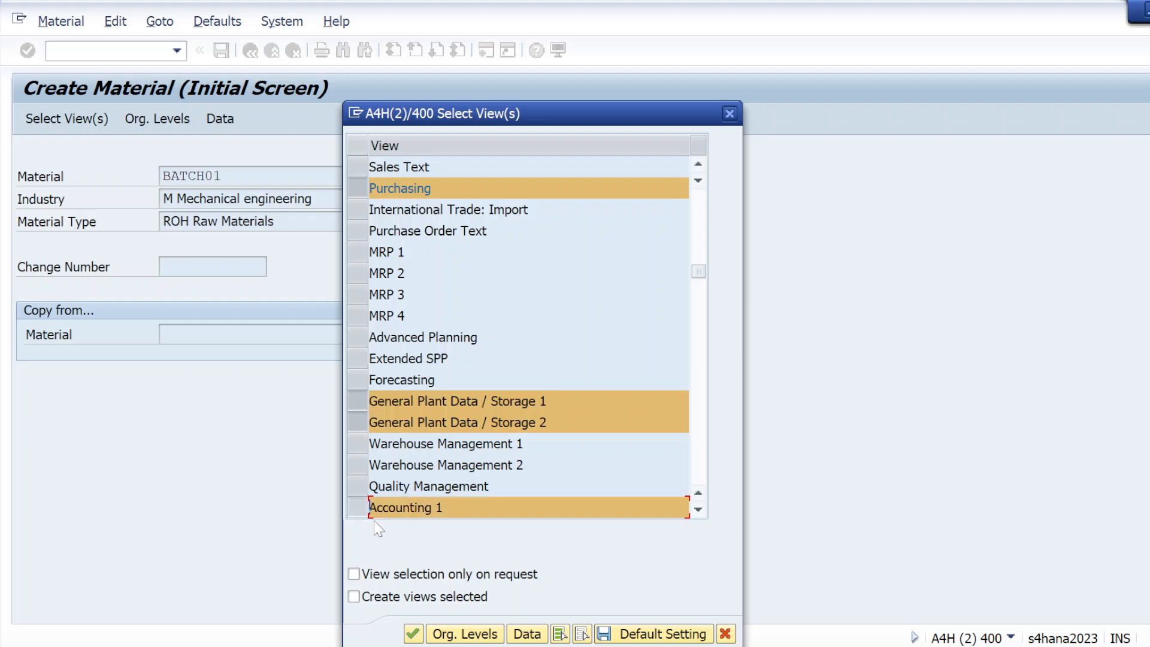
left_click(462, 634)
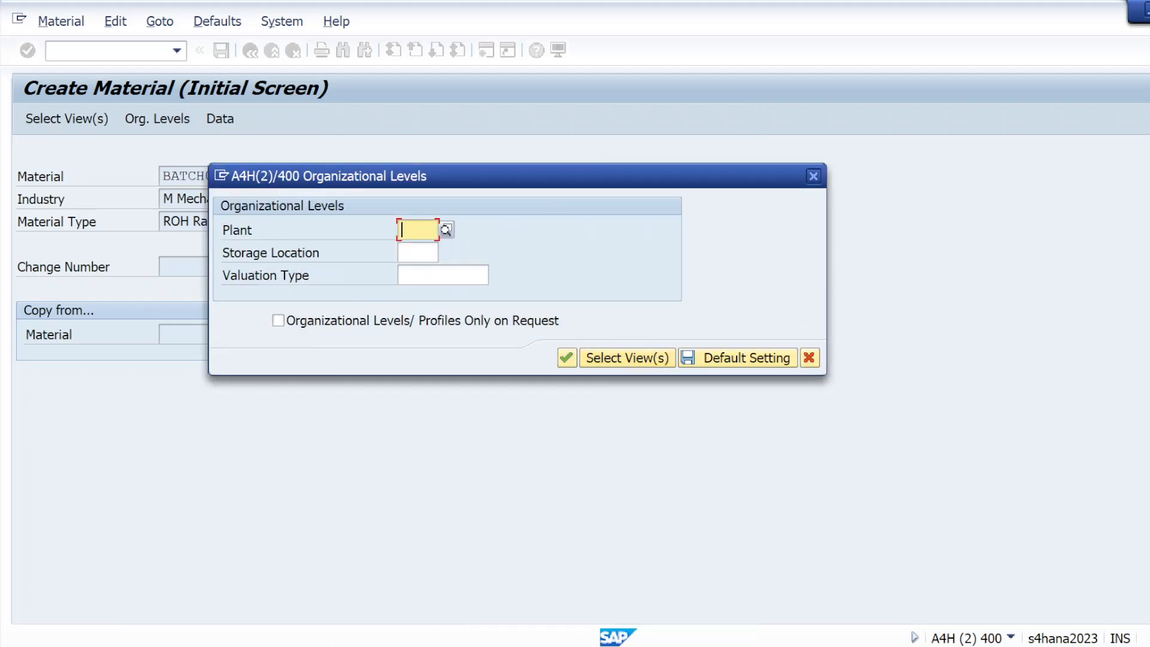
Step: Enter plant KL01 and storage location KS01 as the organizational levels
left_click(416, 233)
left_click(416, 248)
left_click(416, 253)
left_click(418, 254)
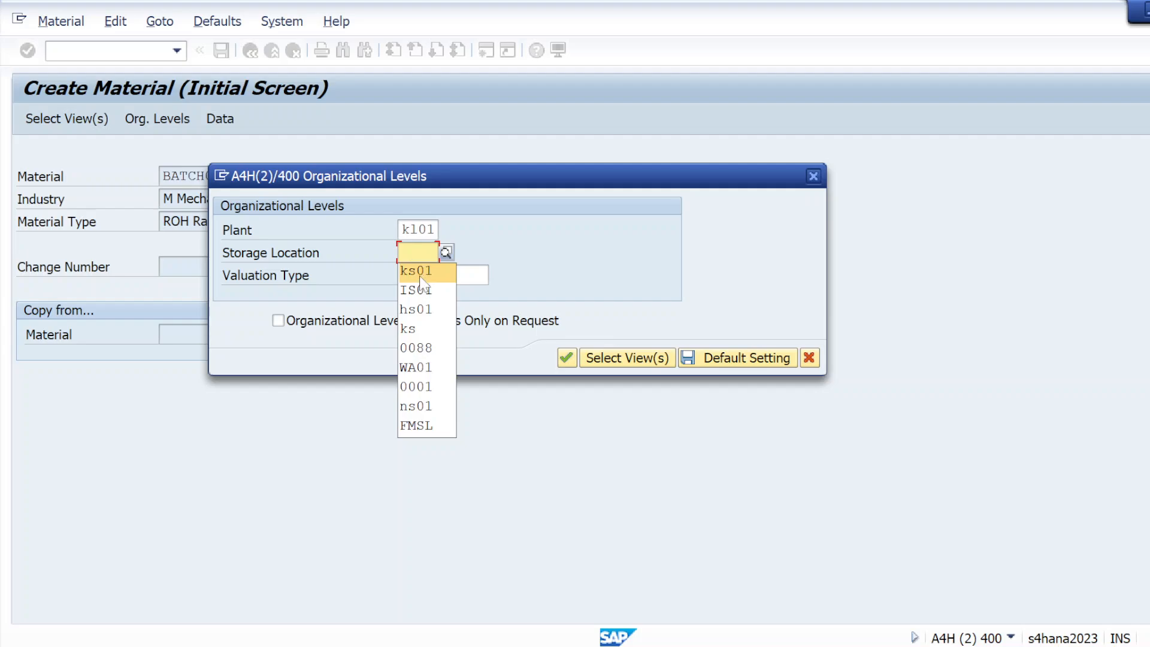
left_click(420, 272)
left_click(566, 358)
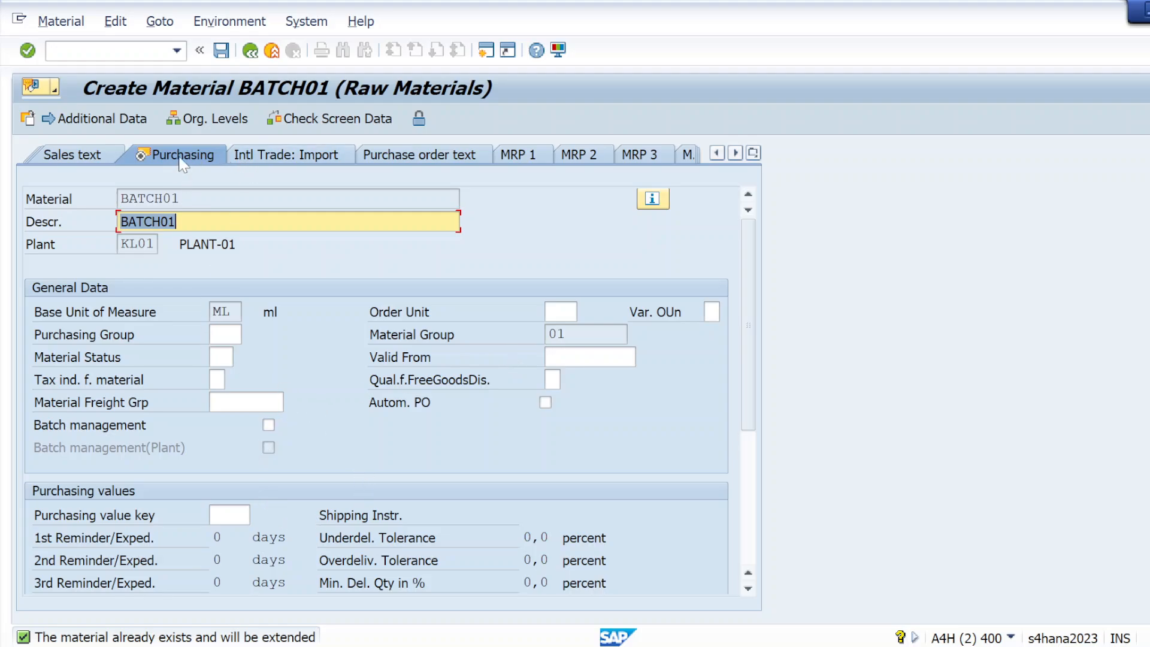
Step: Enable batch management in the Purchasing view and confirm through both plant storage views
left_click_drag(750, 295, 743, 383)
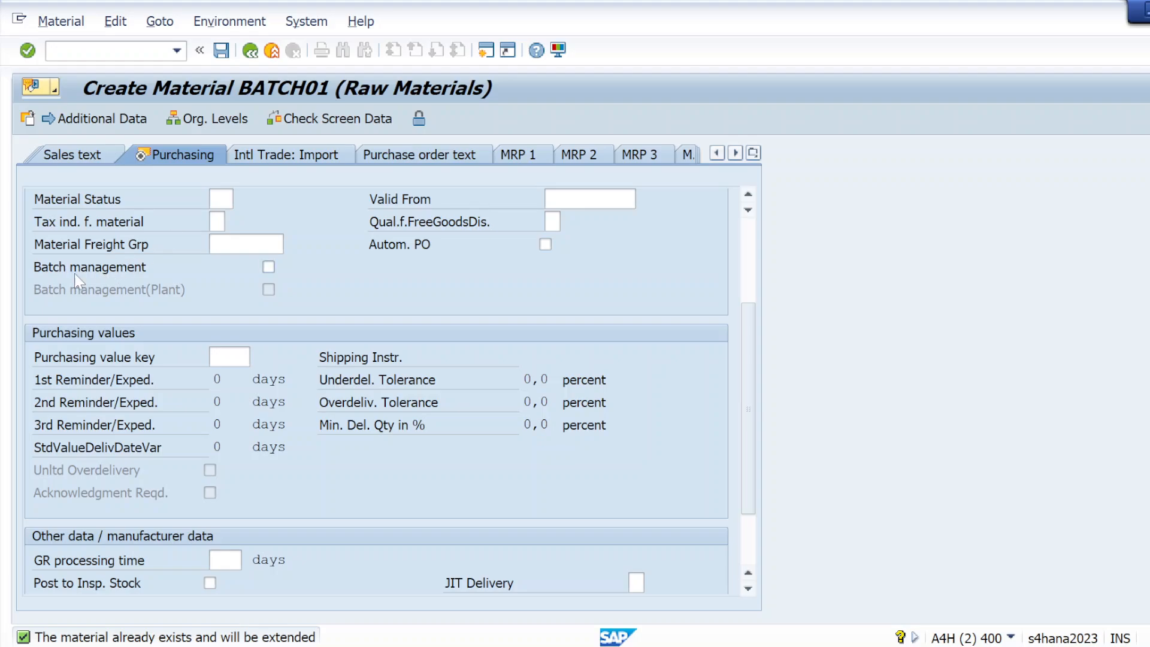
left_click(269, 267)
left_click(28, 50)
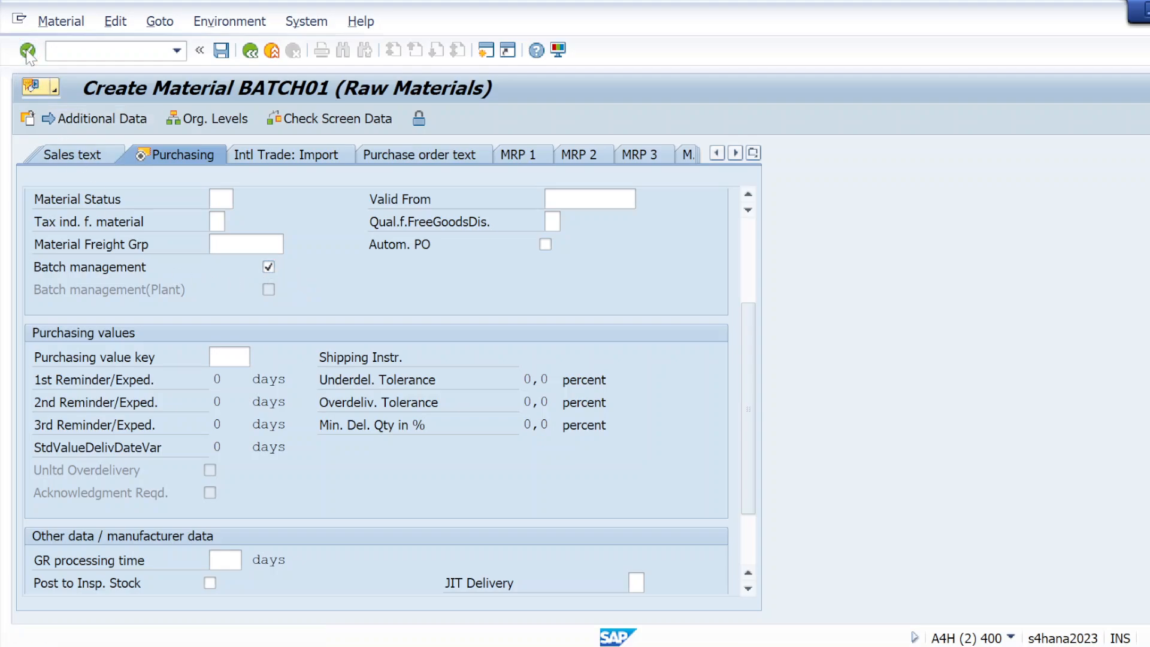
left_click(27, 50)
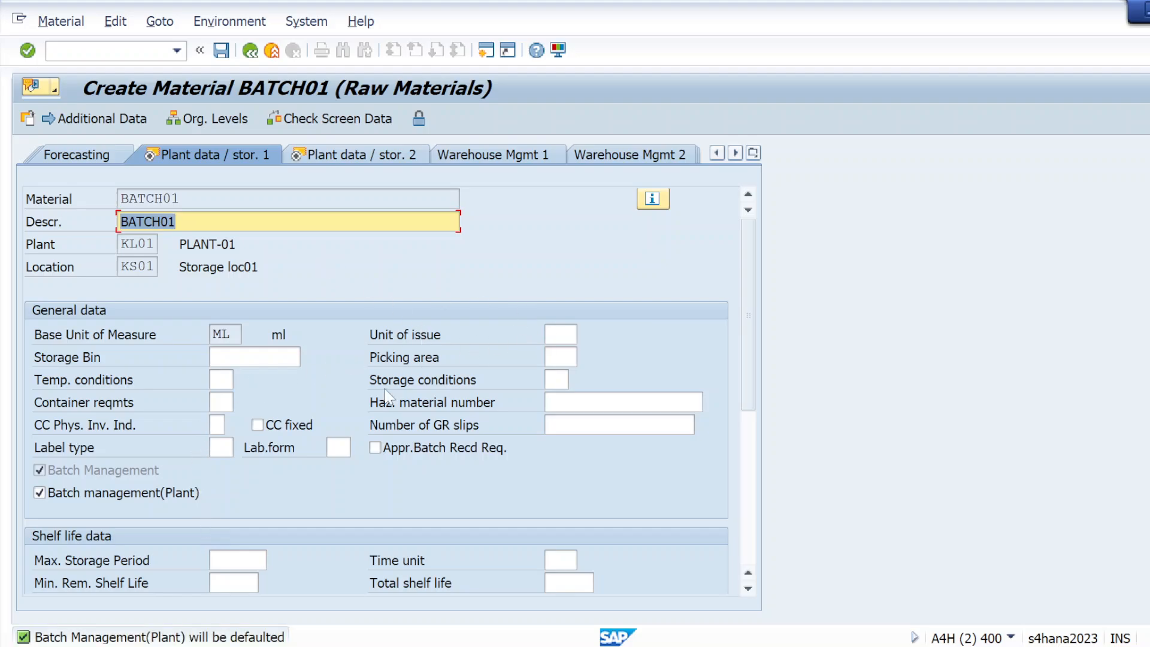
left_click_drag(748, 348, 753, 502)
left_click(31, 51)
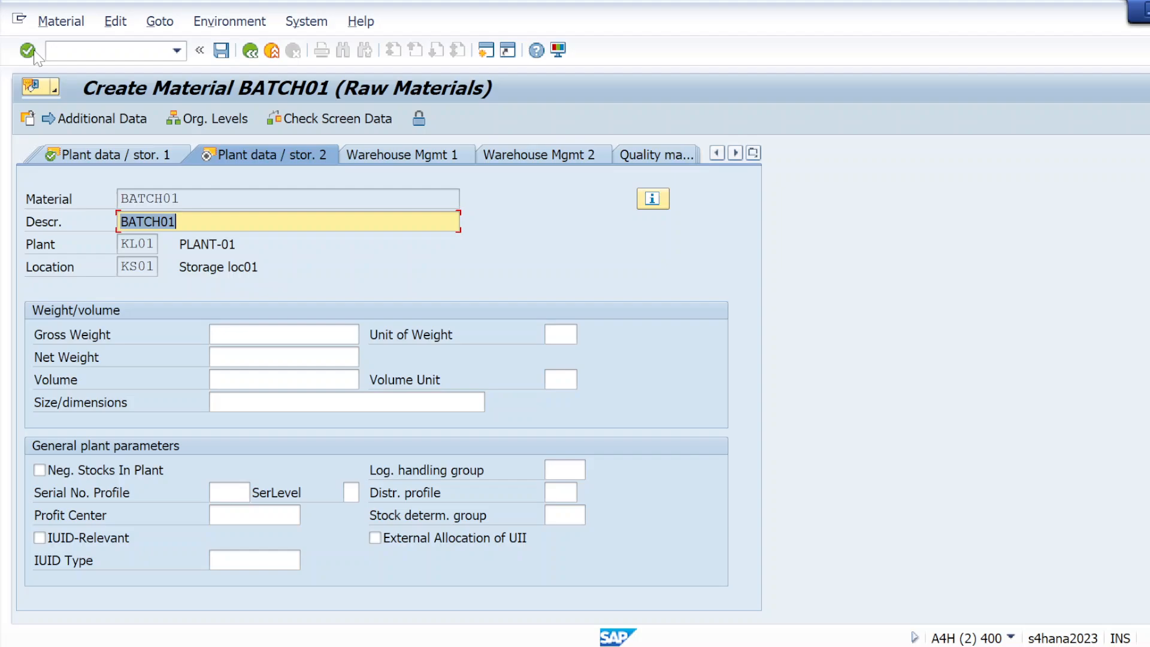
left_click(34, 53)
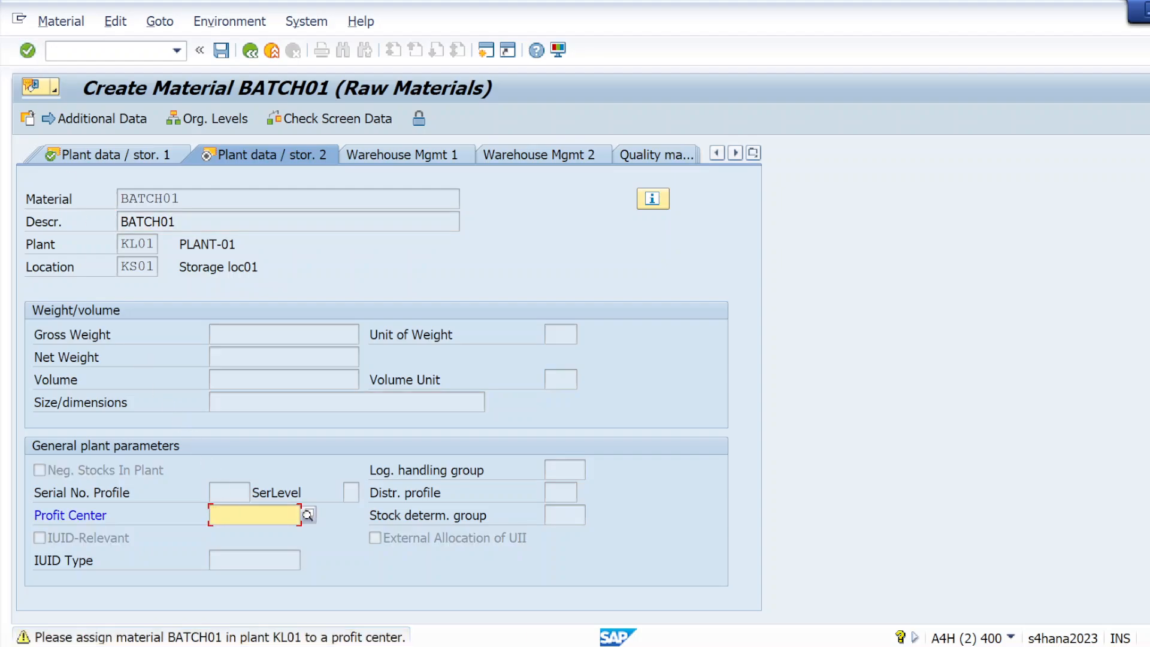
Step: Set valuation class 3001 and per unit price 10 in the accounting view
left_click(33, 52)
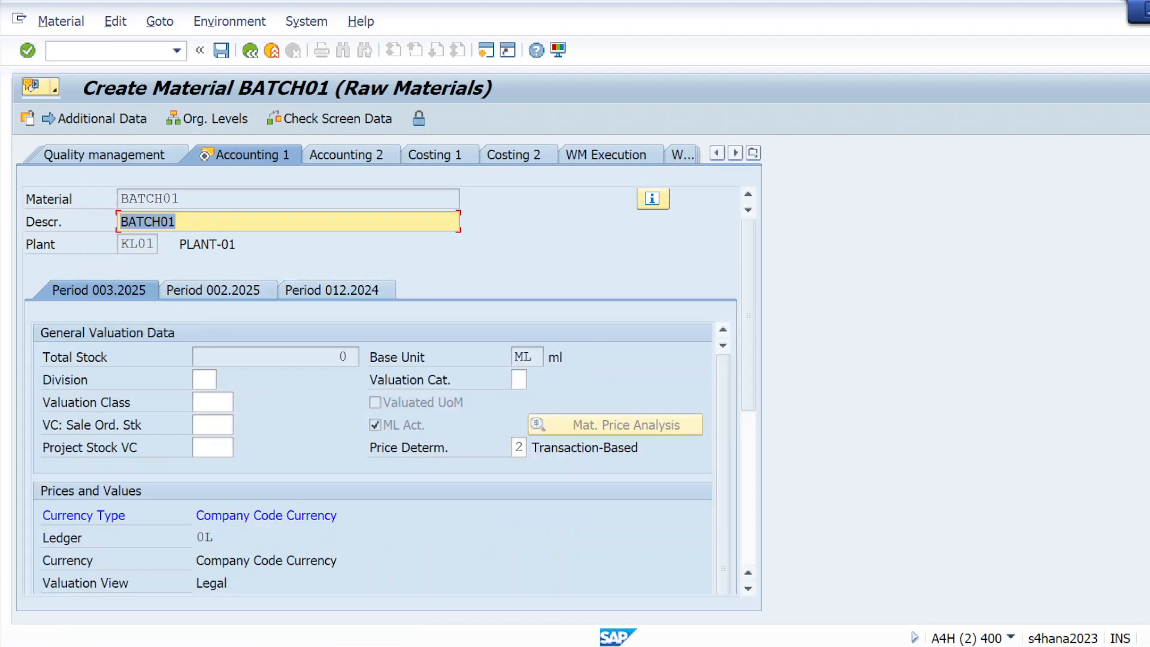
left_click(224, 402)
left_click(225, 418)
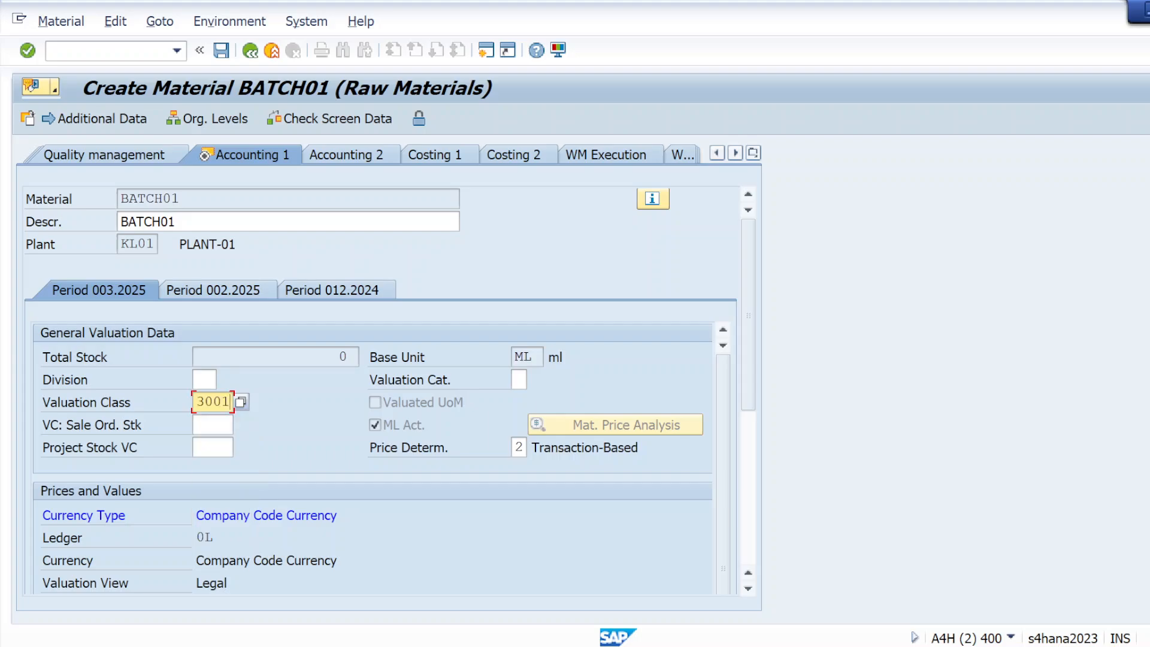
key("Return")
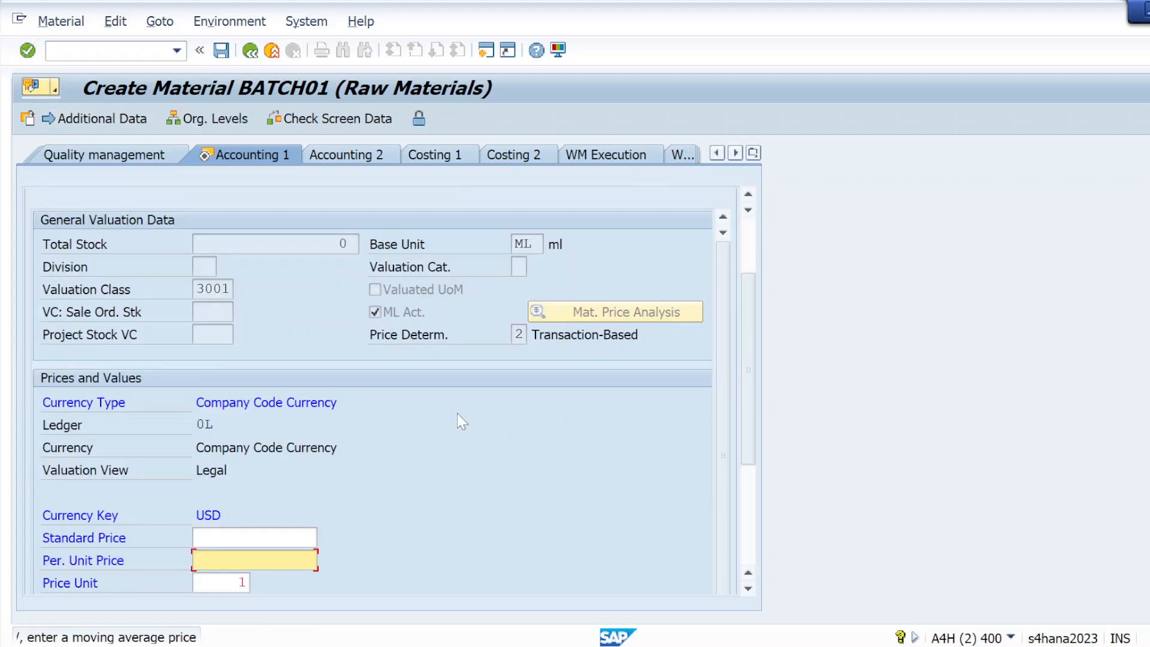
left_click(253, 564)
left_click(292, 579)
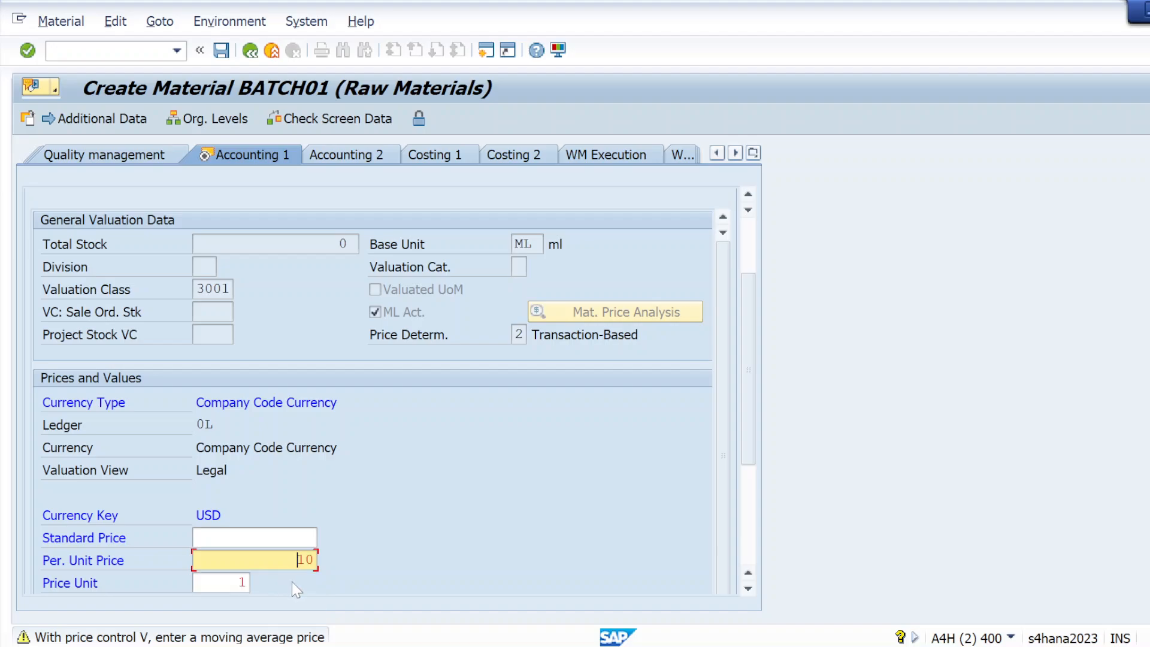
scroll(574, 550, "down", 3)
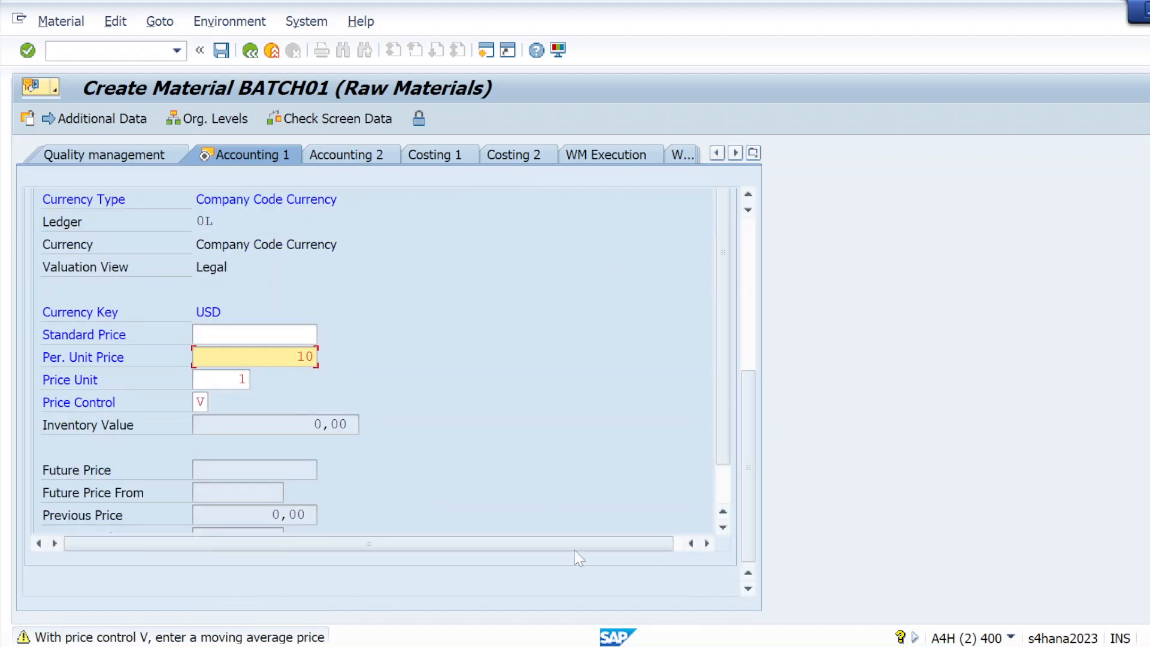
key("Return")
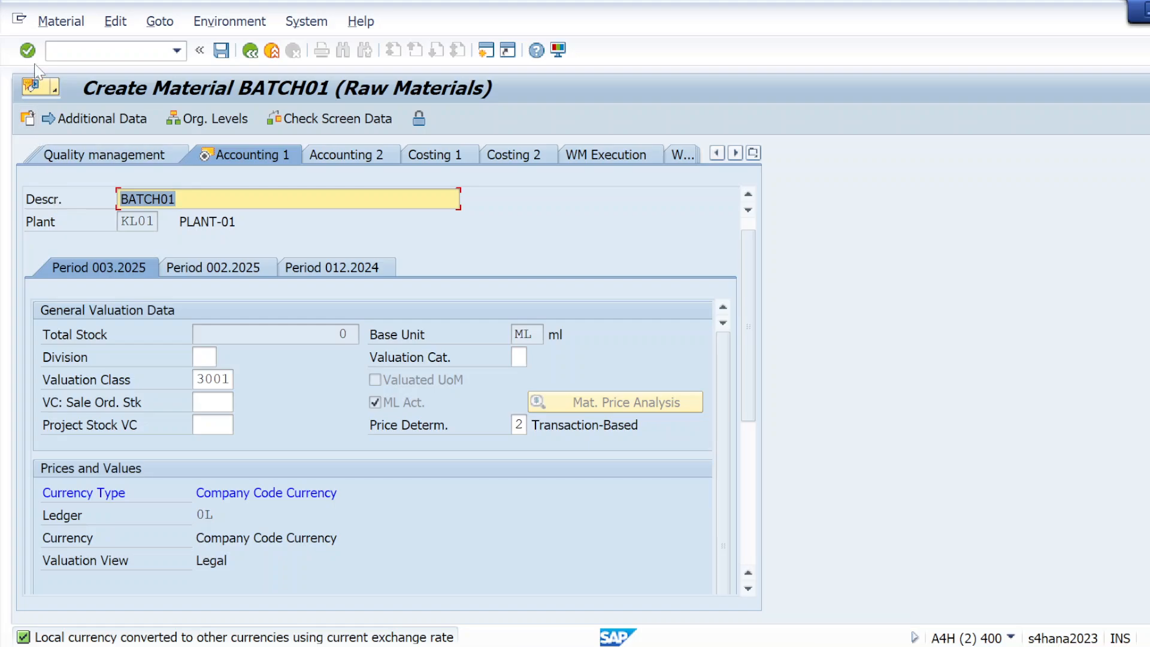
Step: Save BATCH01 and select the 'Material BATCH01 created' message text
left_click(27, 50)
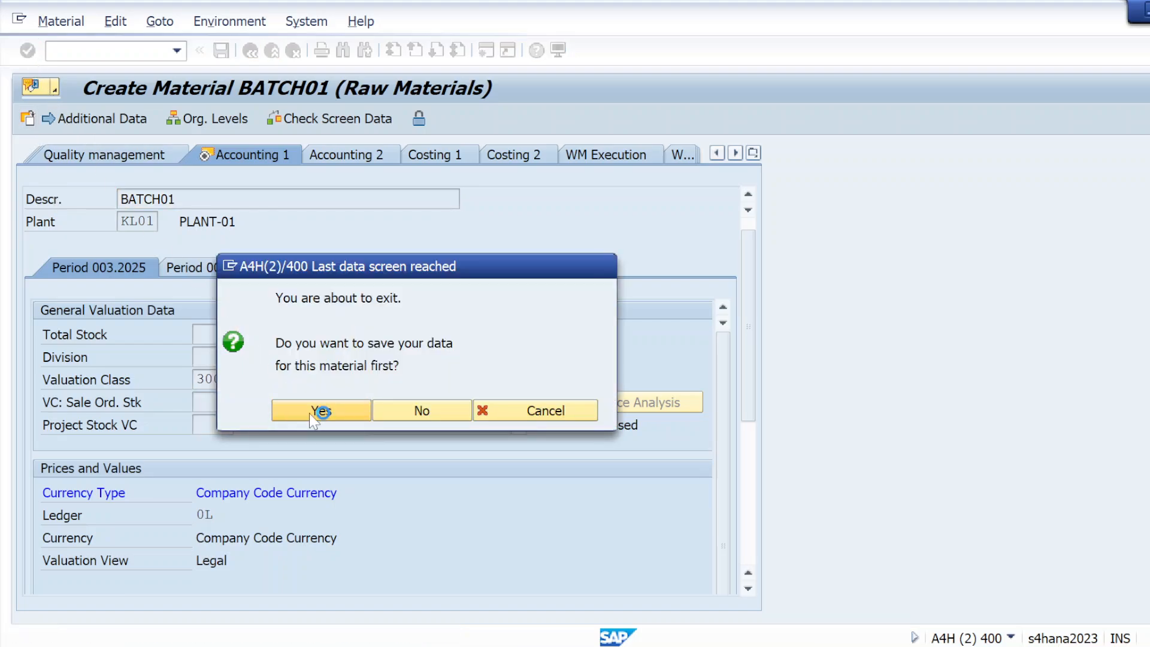
left_click(310, 412)
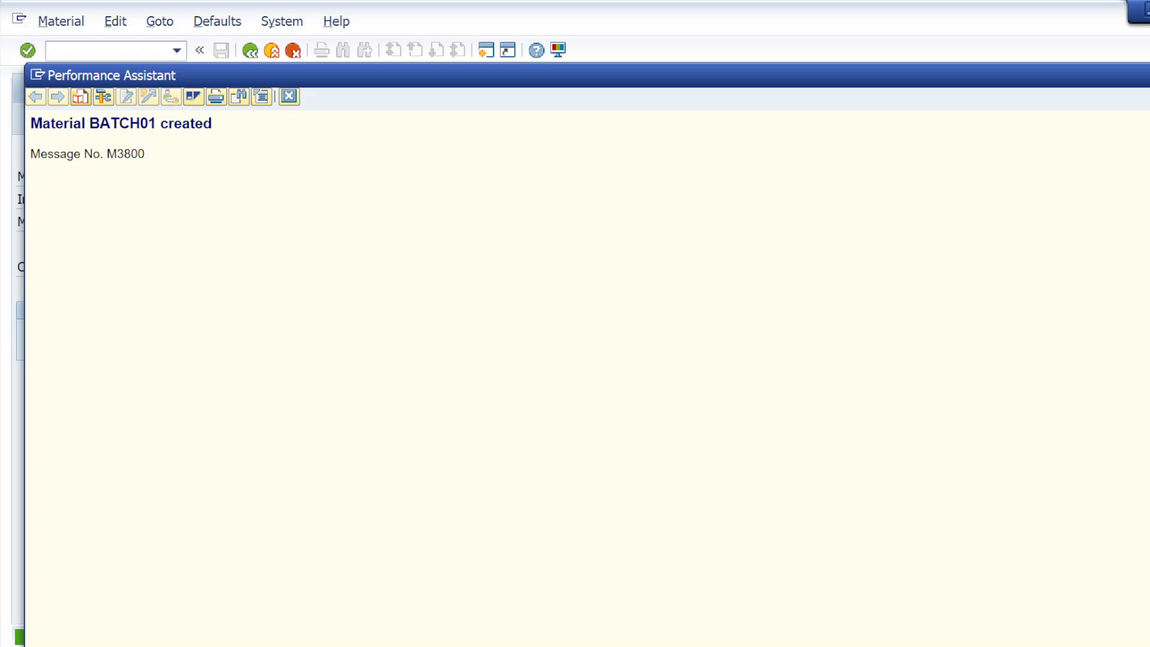
left_click_drag(31, 124, 218, 133)
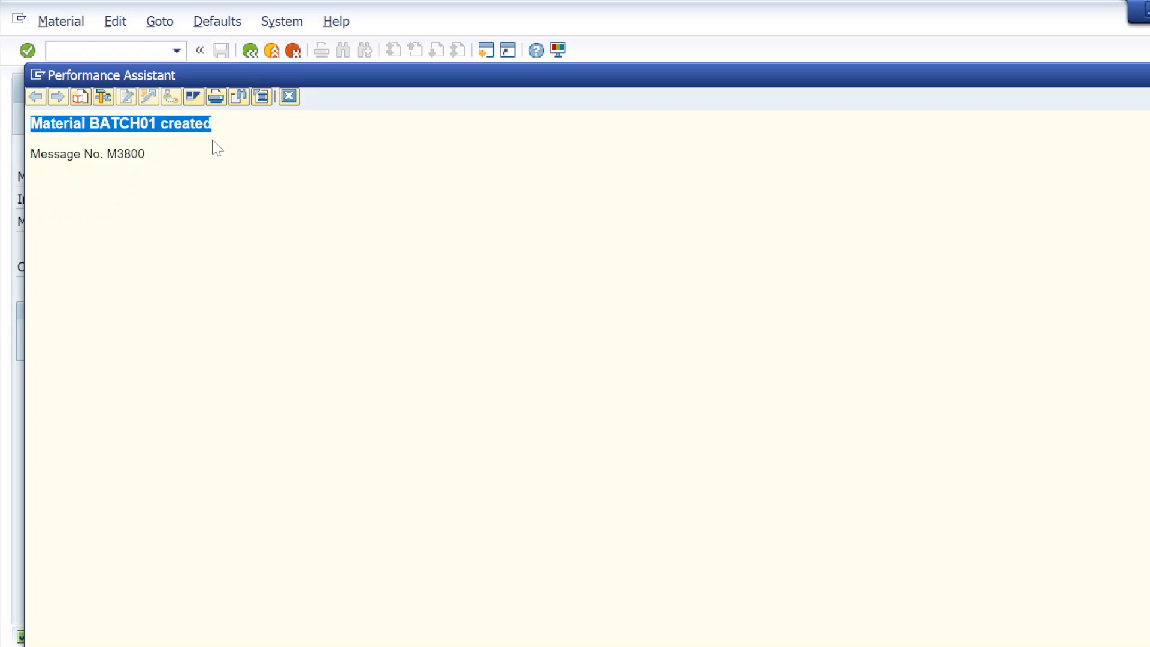
Step: Note 'Material BATCH01 created' under the MM01 line in Notepad
key("alt+Tab")
key("Tab")
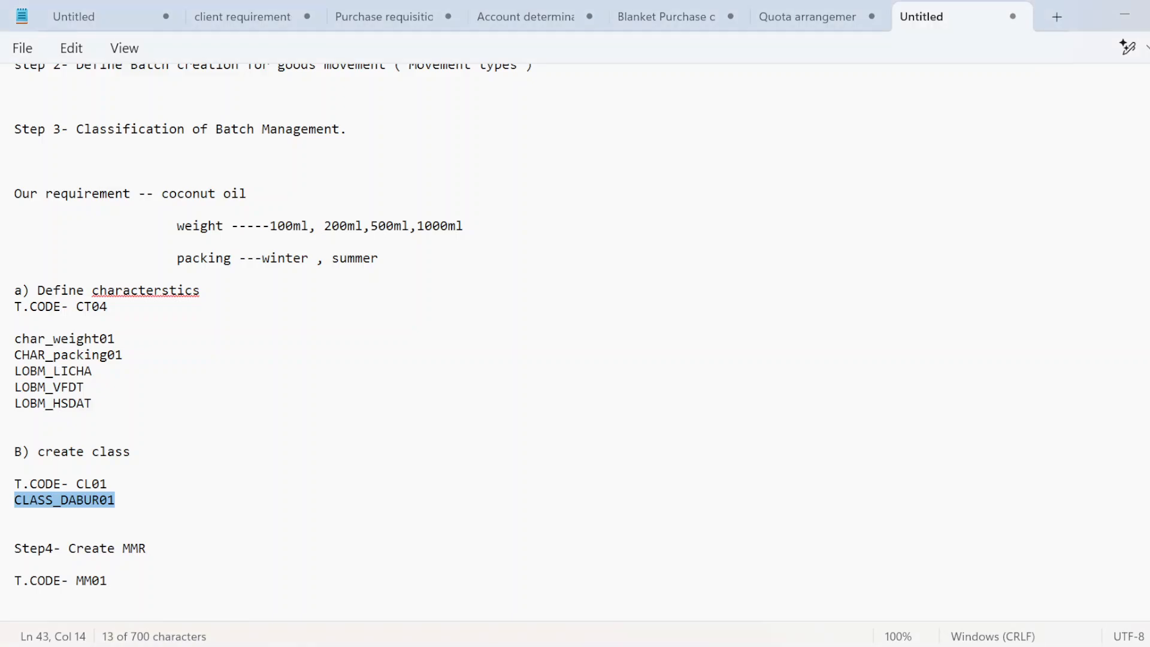
left_click(108, 580)
key("Return")
key("Return")
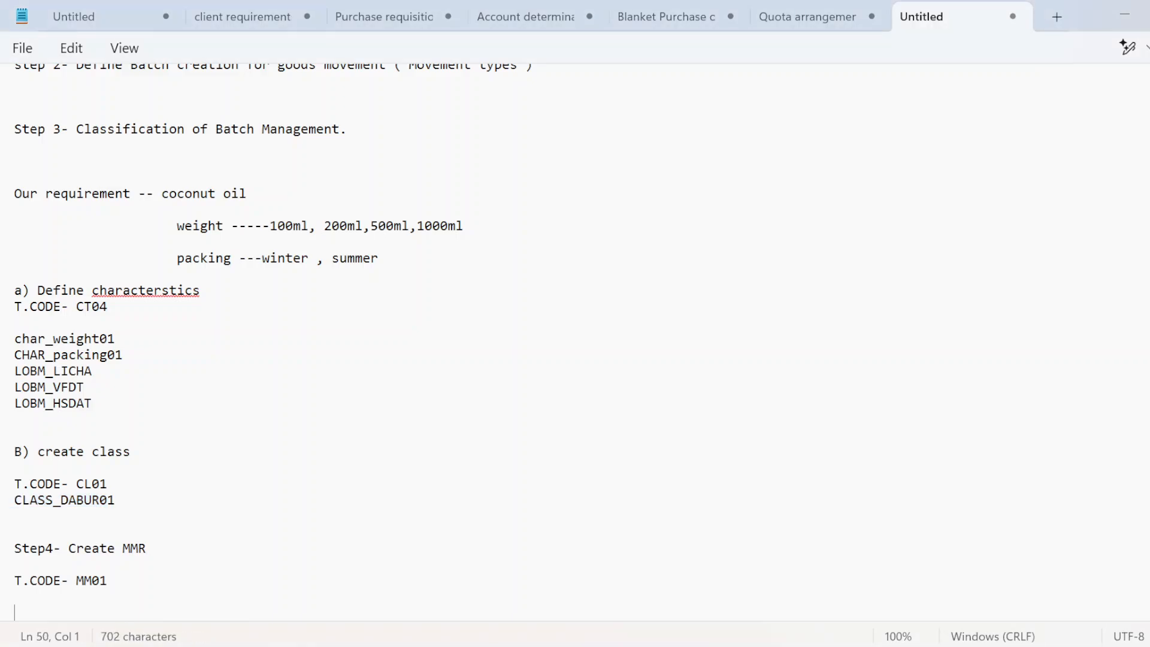
key("BackSpace")
type("Material BATCH01 created")
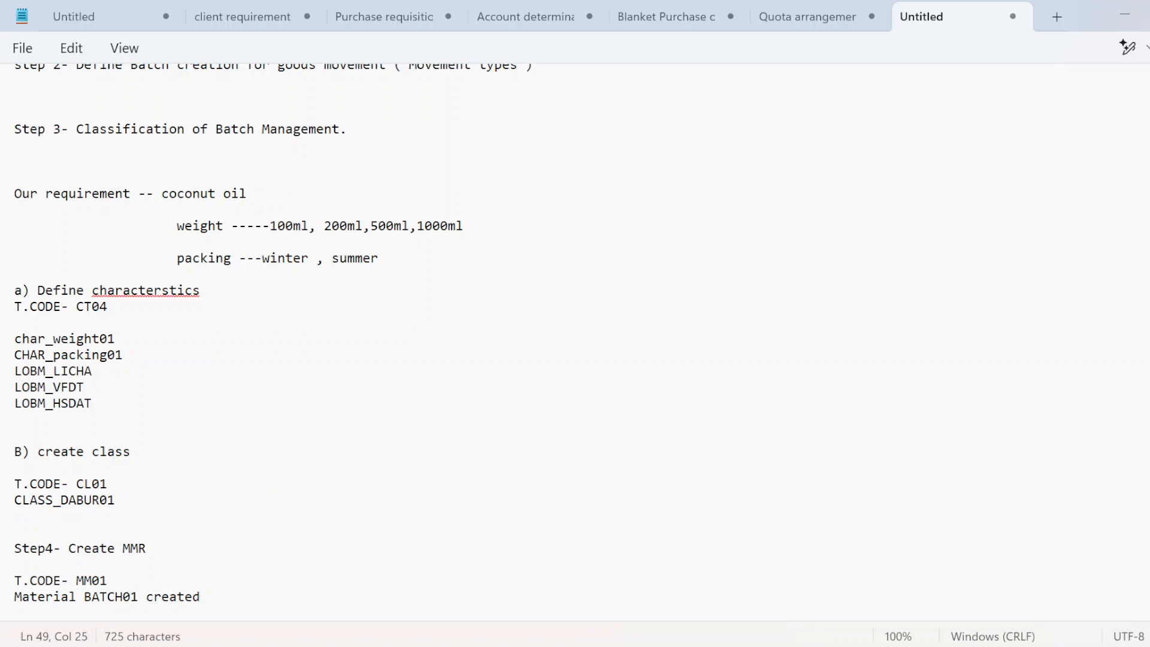
key("Return")
key("Return")
key("Return")
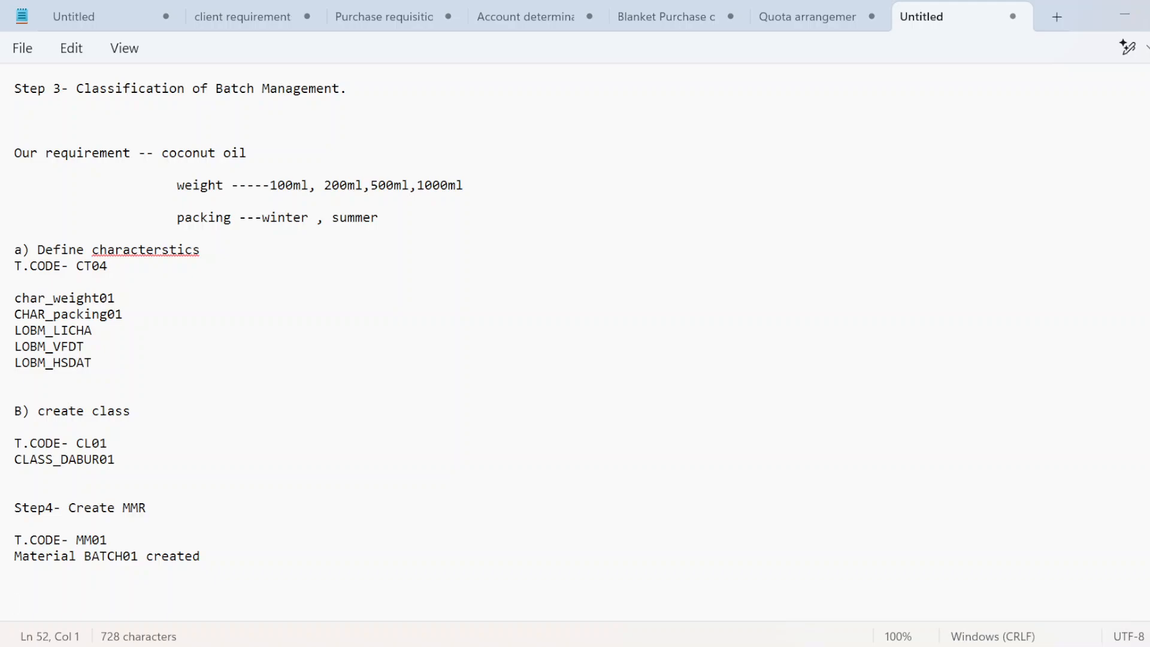
Step: Add the heading 'Step5- create Purchase order' to the notes
type("S")
key("Caps_Lock")
type("tep")
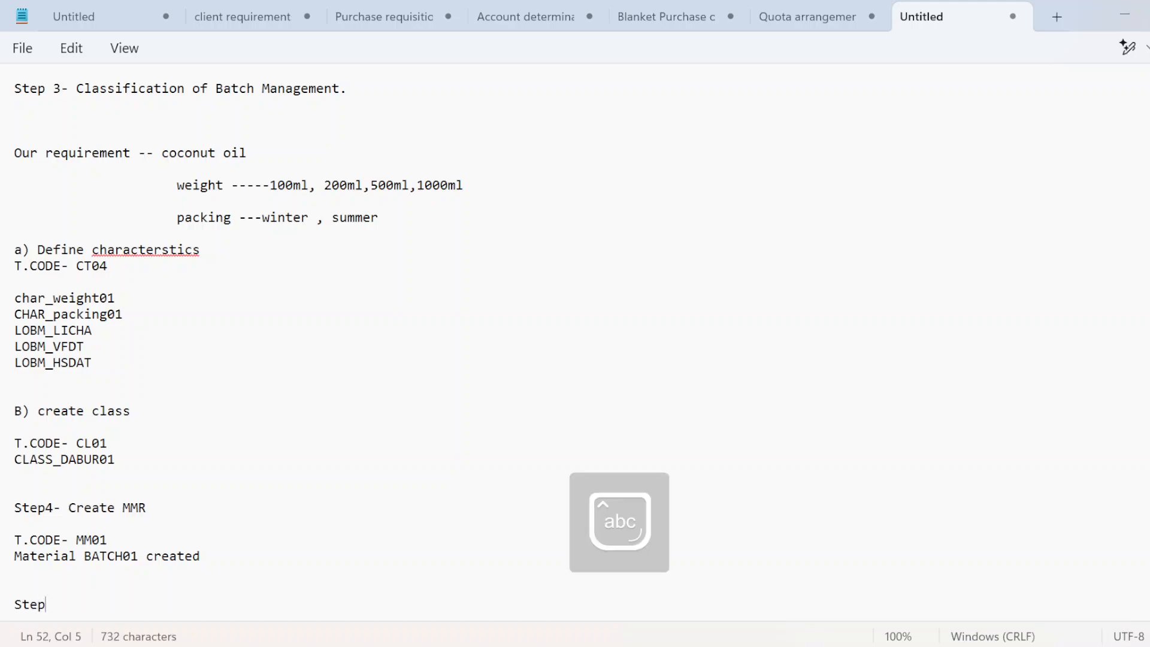
type("5- c")
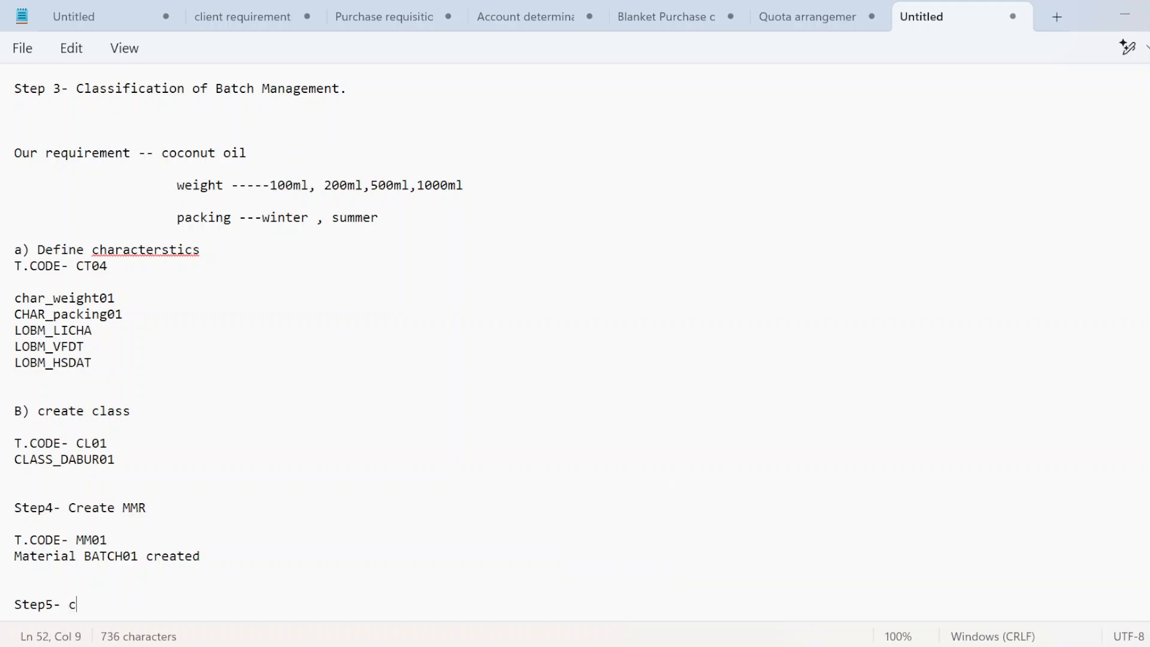
type("reate")
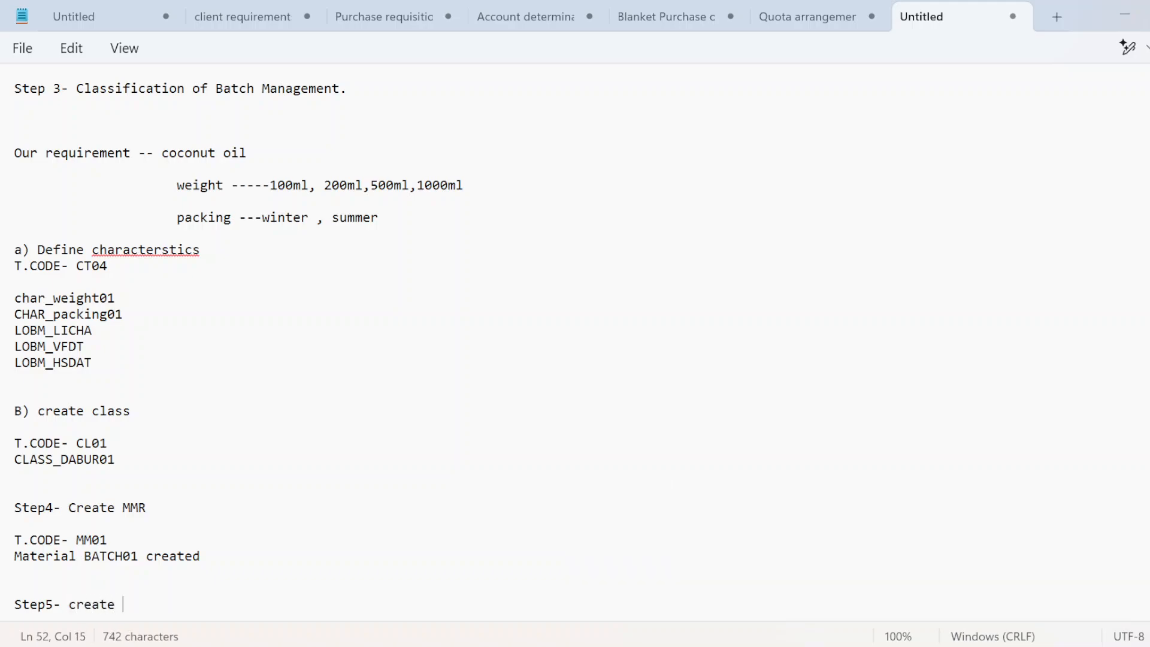
key("Caps_Lock")
type("P")
key("Caps_Lock")
type("urchase")
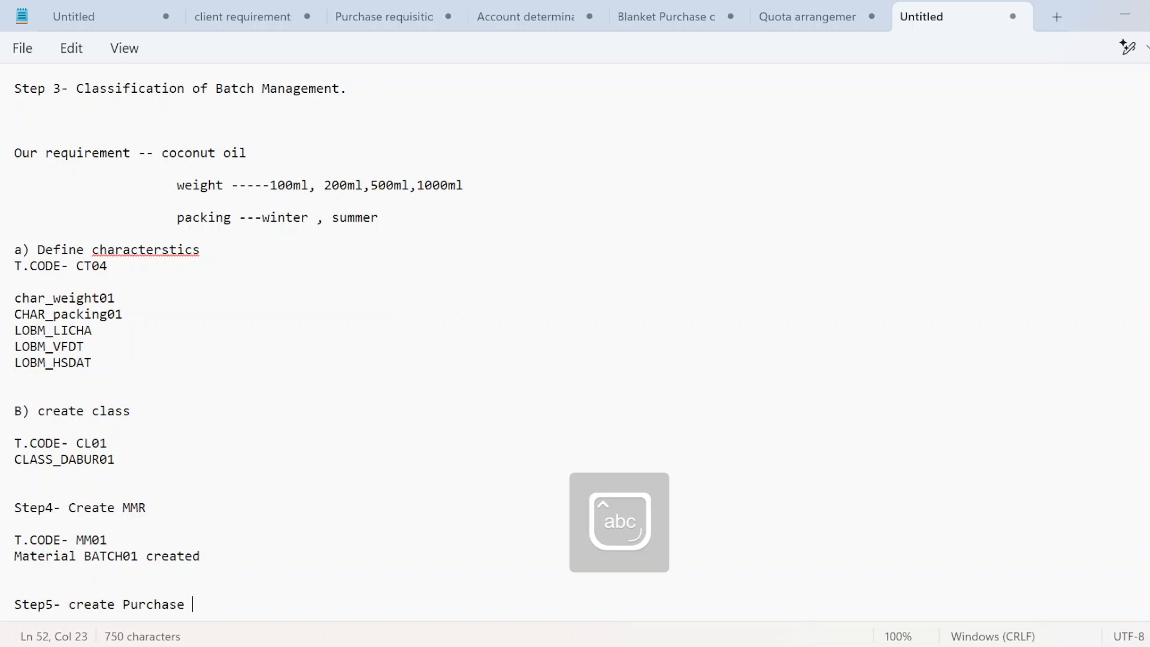
type(" order")
key("Return")
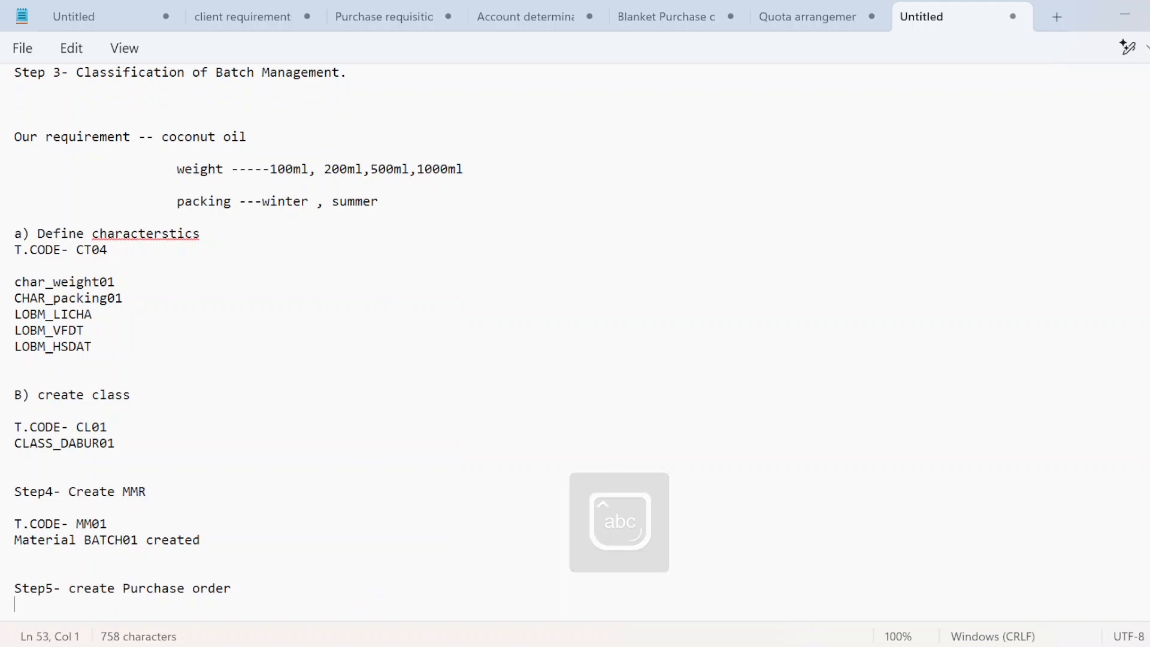
key("alt+Tab")
key("alt+Tab")
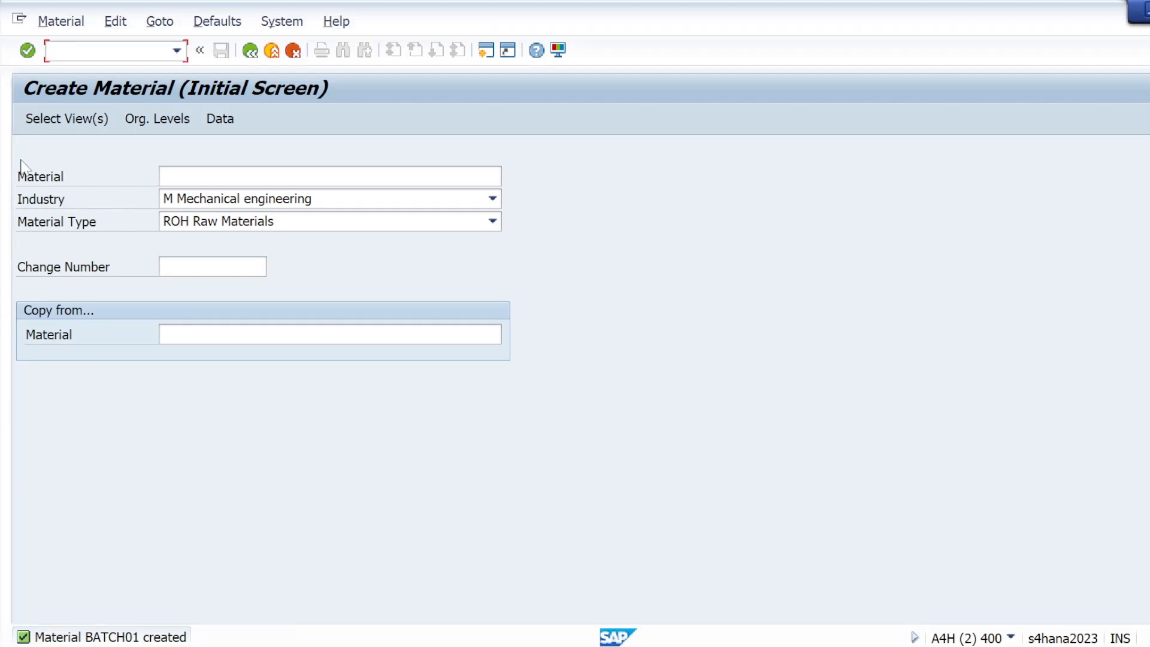
Step: Start a purchase order with /nme21 using the first supplier from history
type("/nme21n")
key("Return")
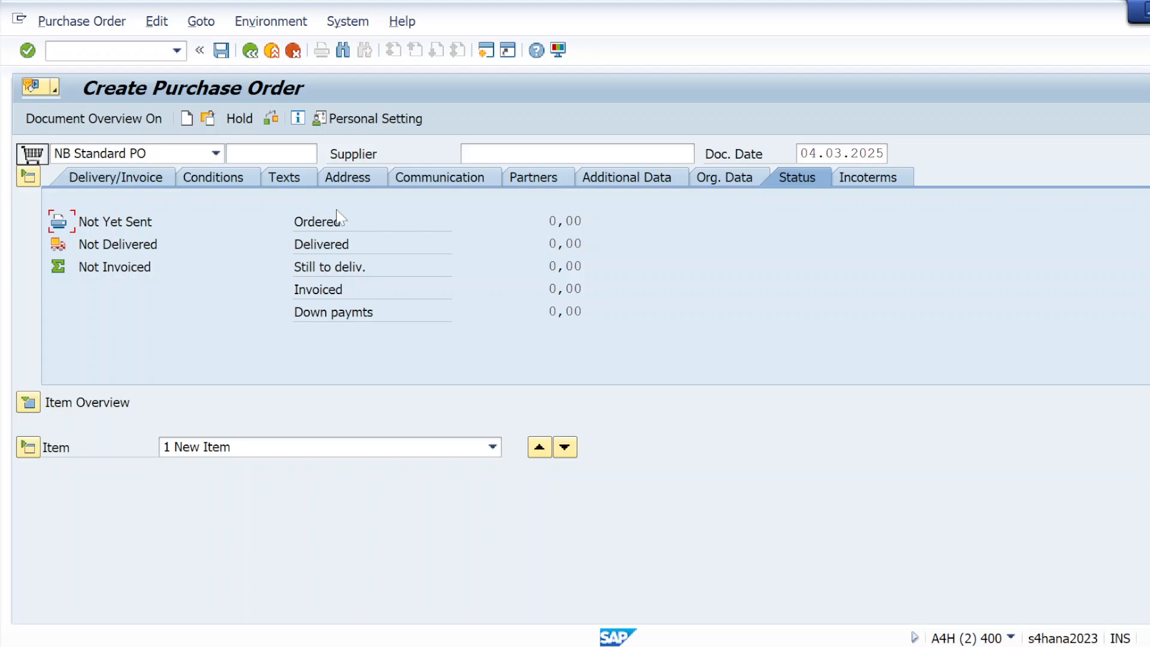
left_click(473, 155)
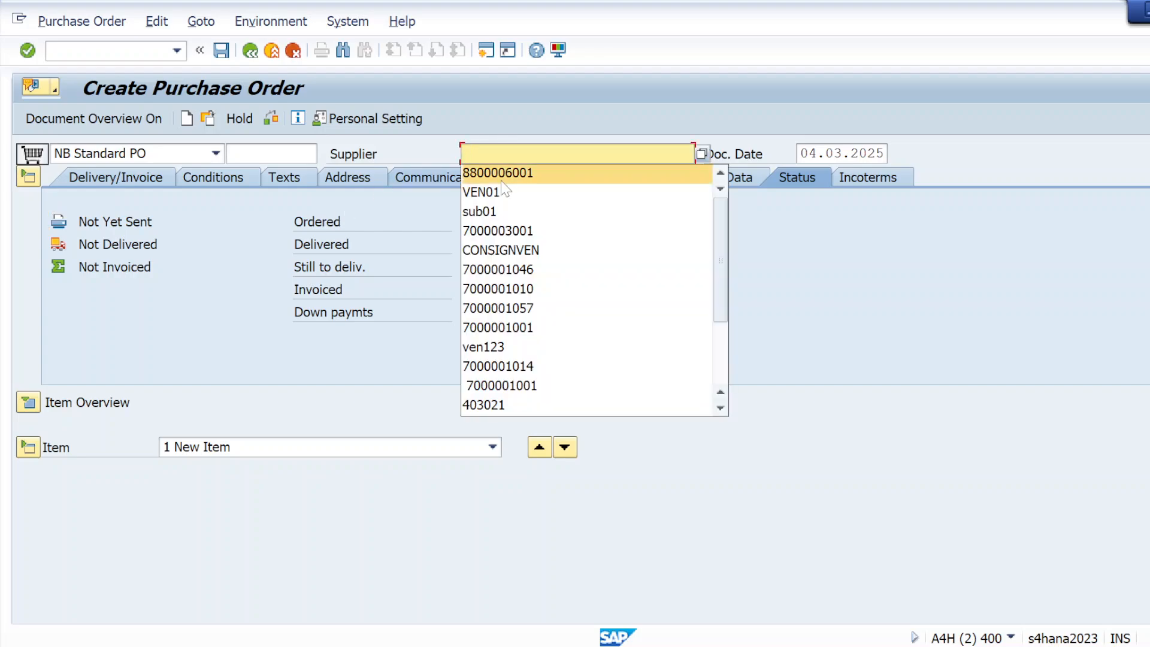
left_click(473, 181)
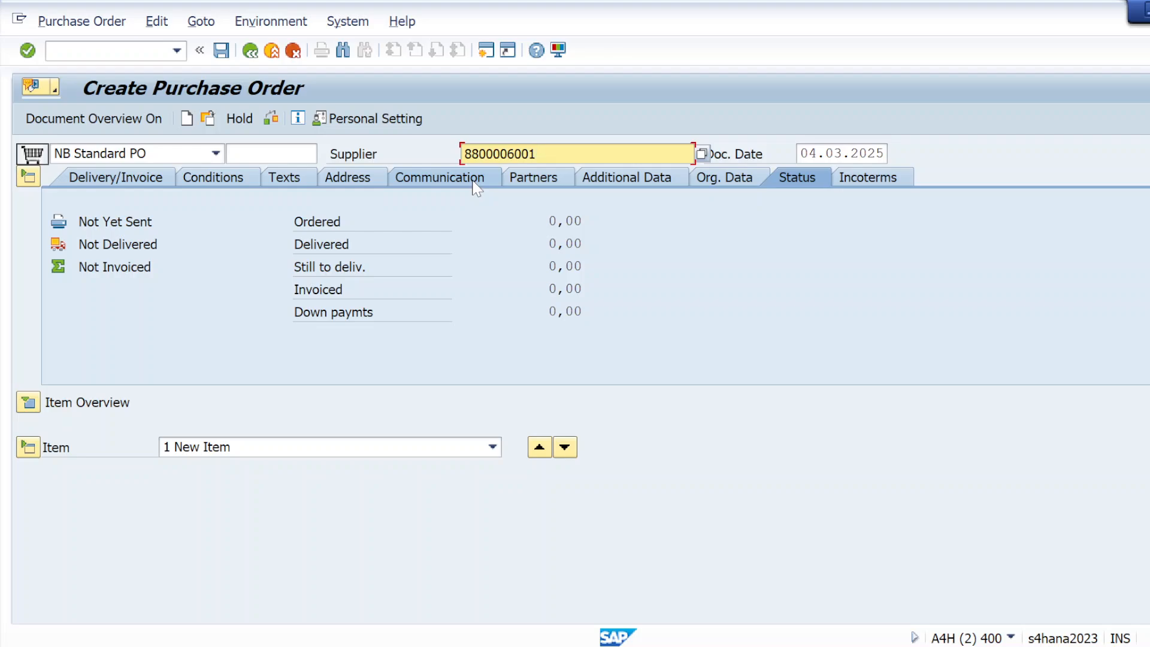
key("Return")
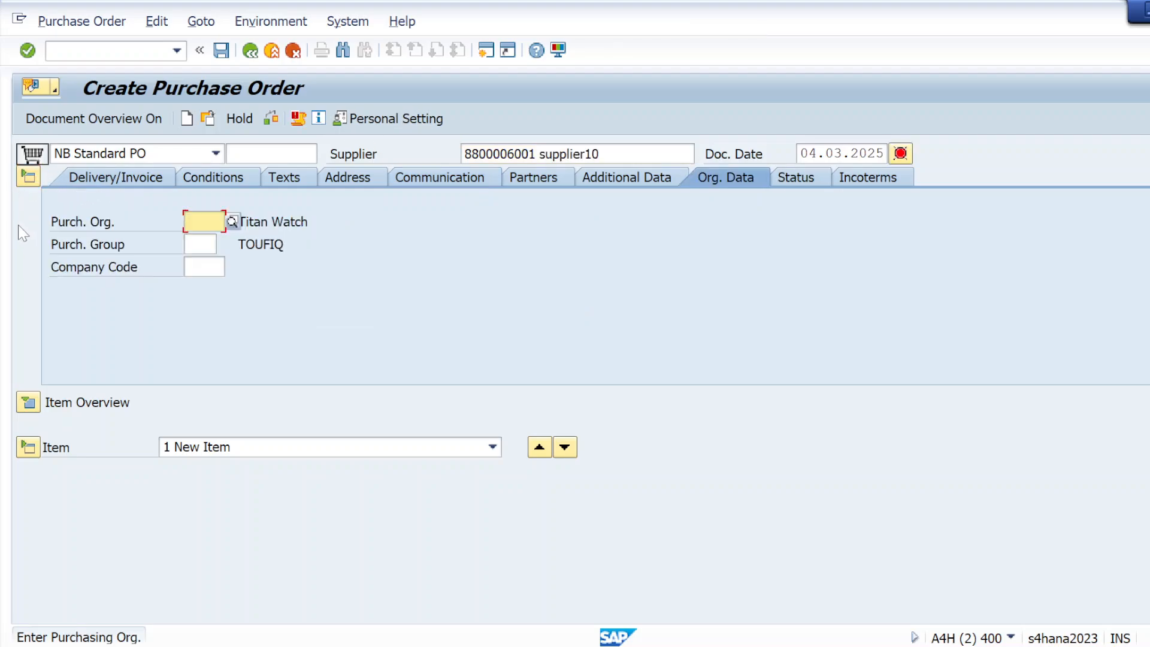
Step: Fill purchasing org KRP1, purchasing group 001 and company code KRIP
left_click(200, 222)
key("Tab")
type("001")
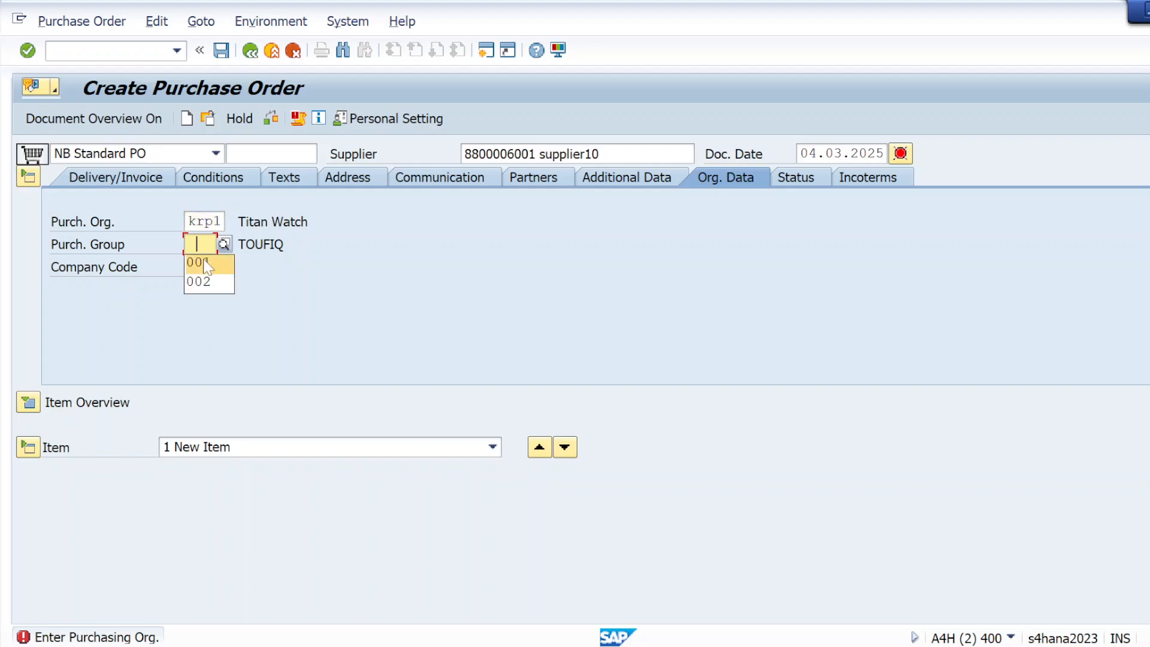
key("Tab")
type("krip")
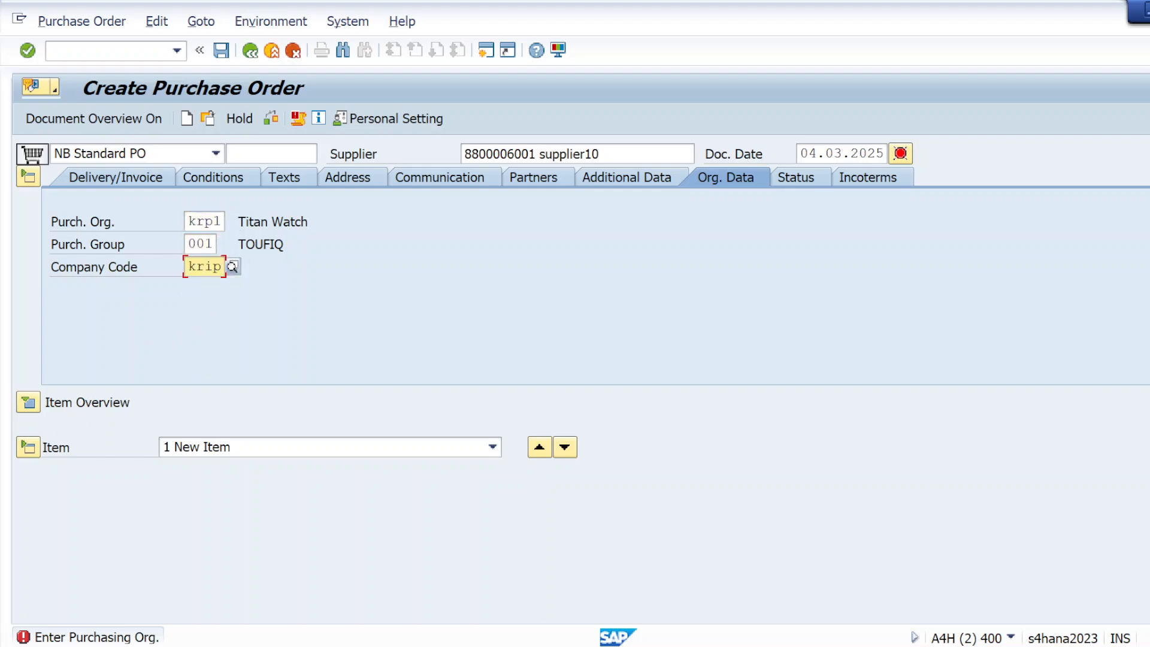
key("Return")
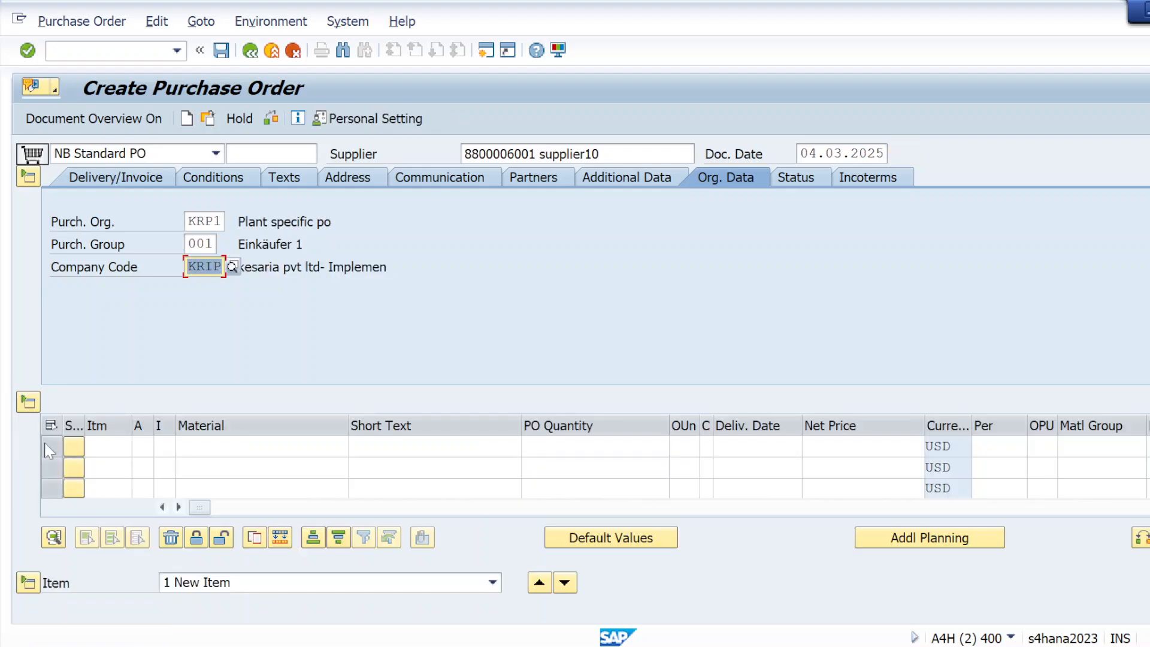
left_click(257, 447)
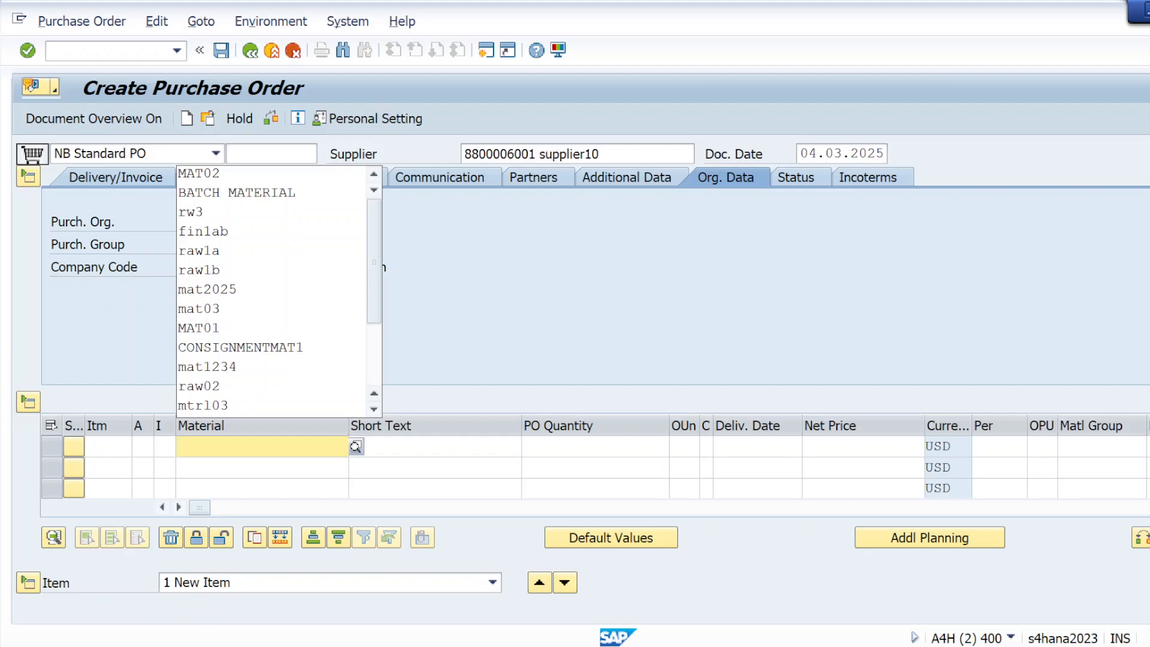
key("alt+Tab")
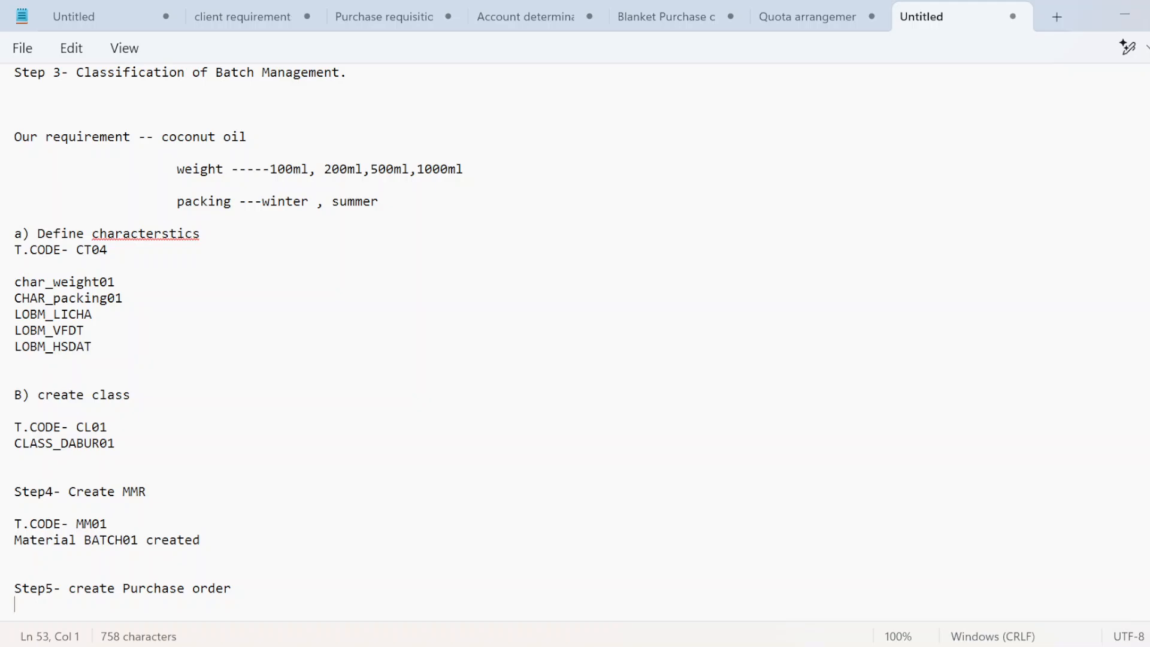
Step: Select and copy BATCH01 from the 'Material BATCH01 created' line in Notepad
right_click(95, 548)
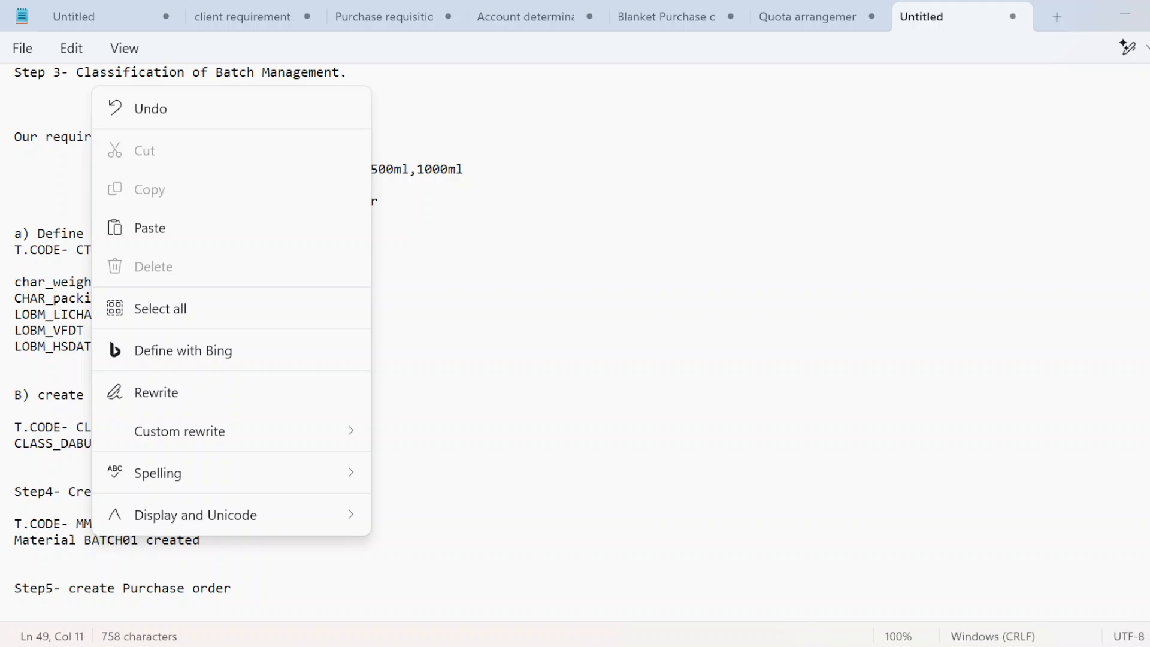
left_click(97, 569)
left_click_drag(84, 541, 139, 540)
key("ctrl+c")
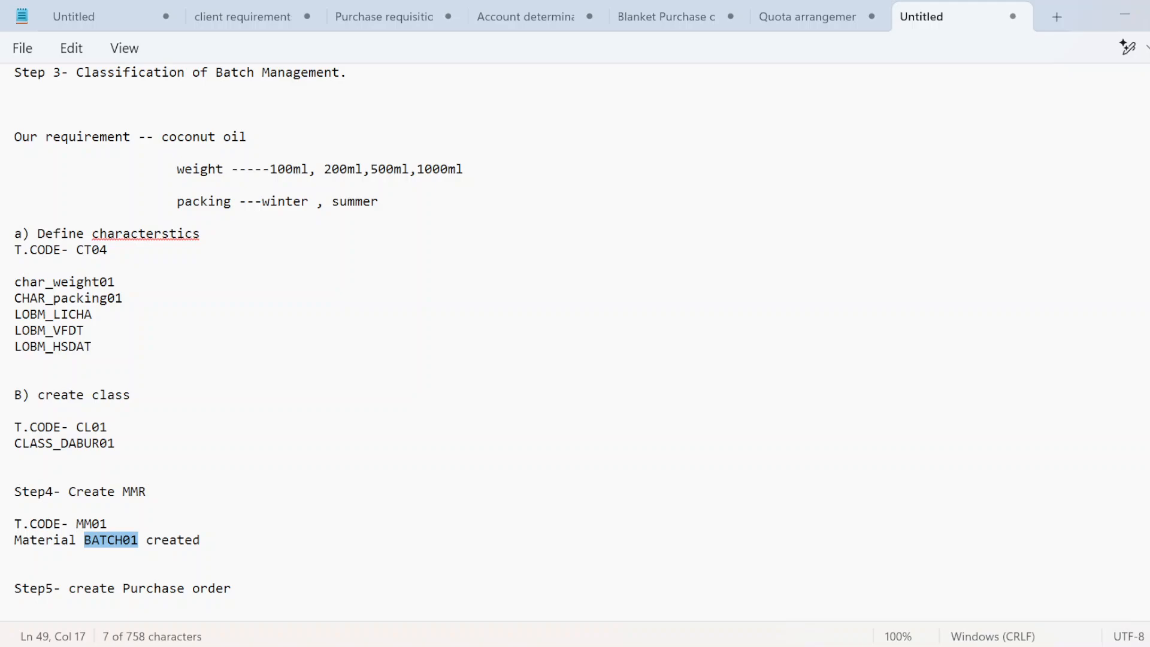
key("alt+Tab")
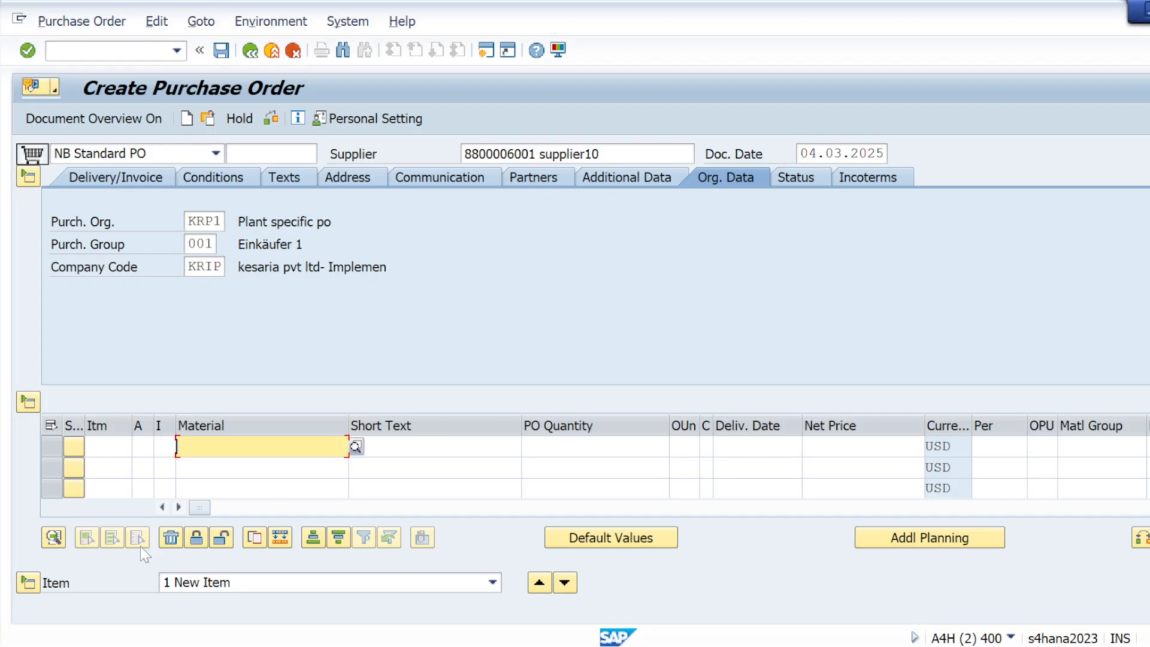
Step: Enter item BATCH01 with quantity 100 and net price 10
key("ctrl+v")
left_click(593, 447)
type("100")
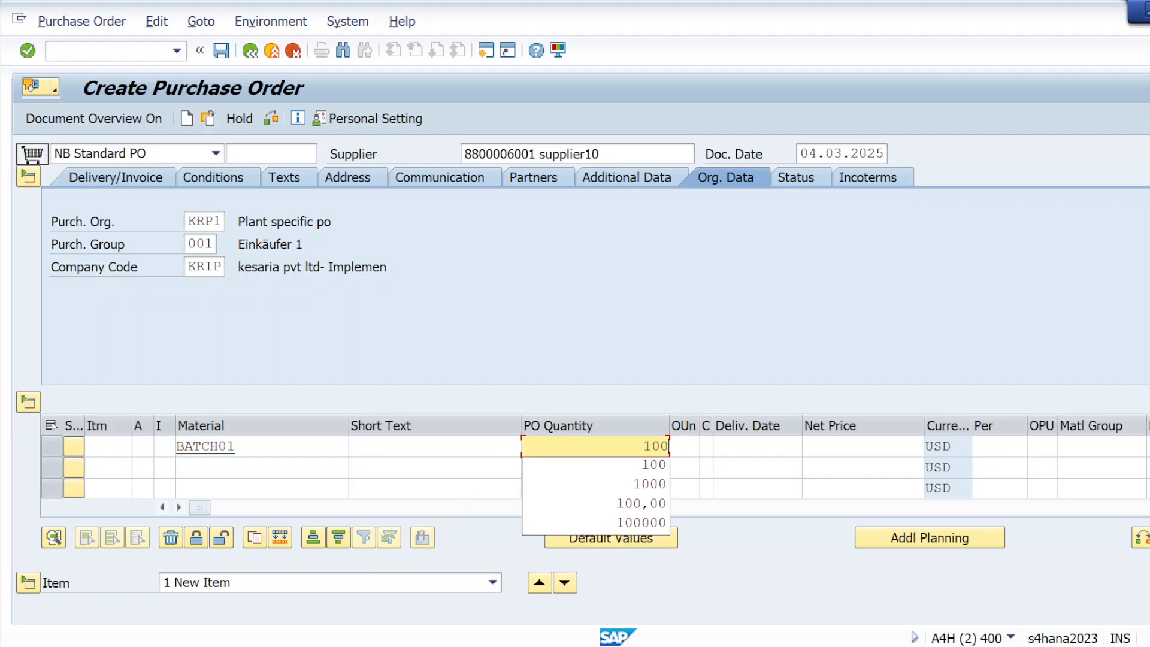
left_click(836, 447)
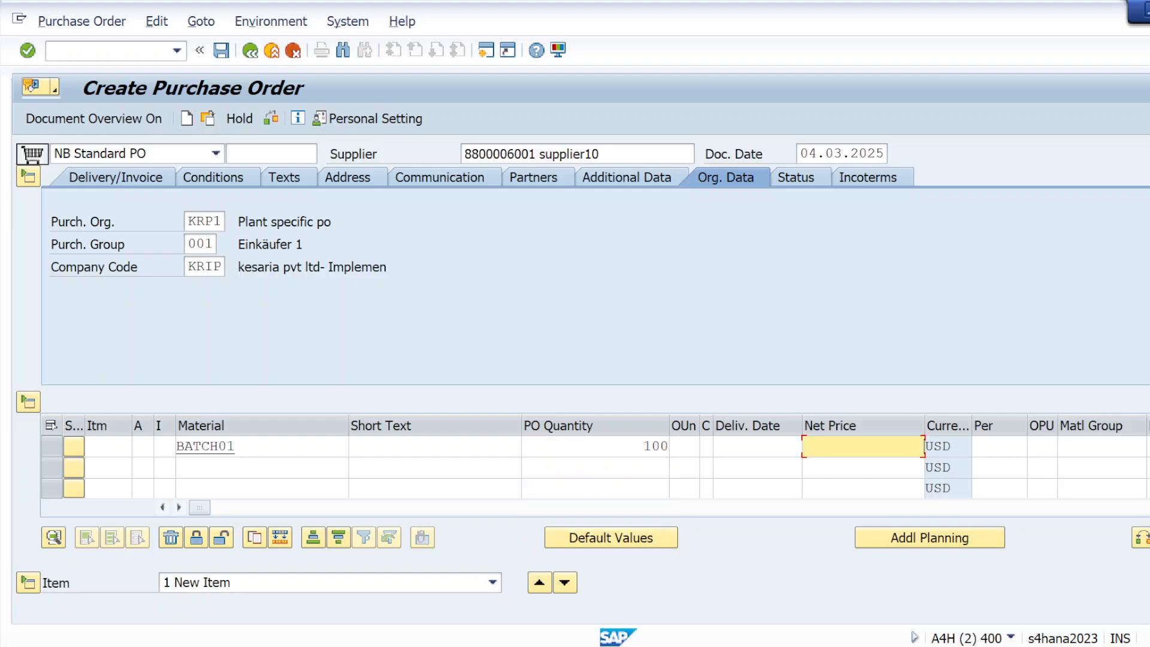
type("10")
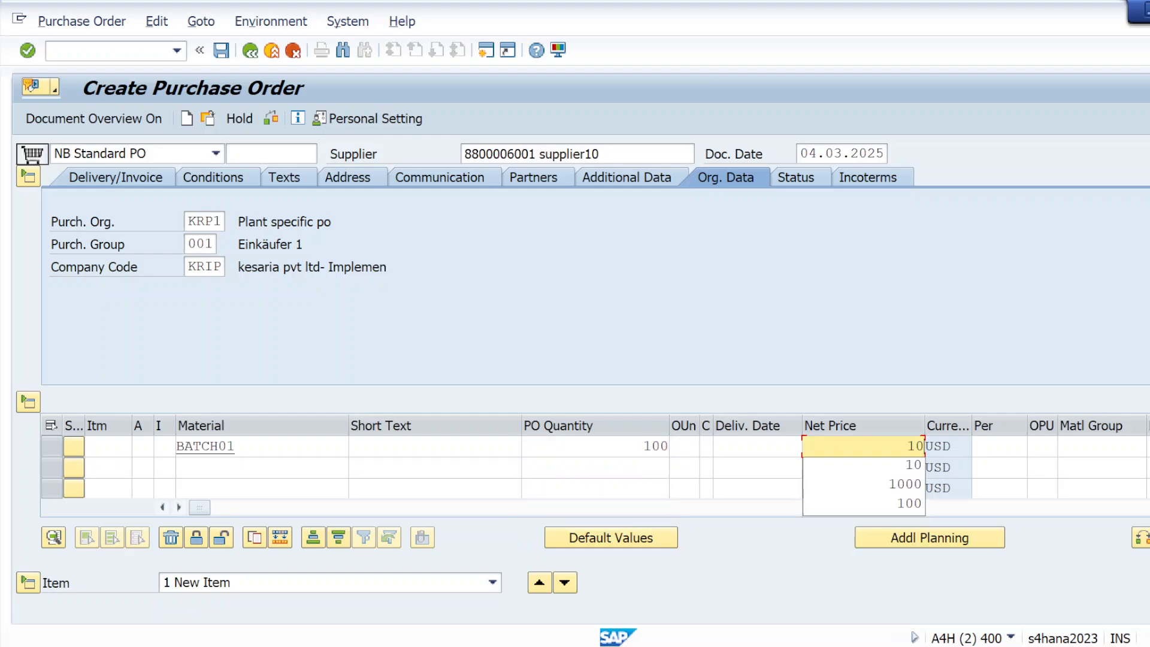
left_click(1148, 448)
type("k")
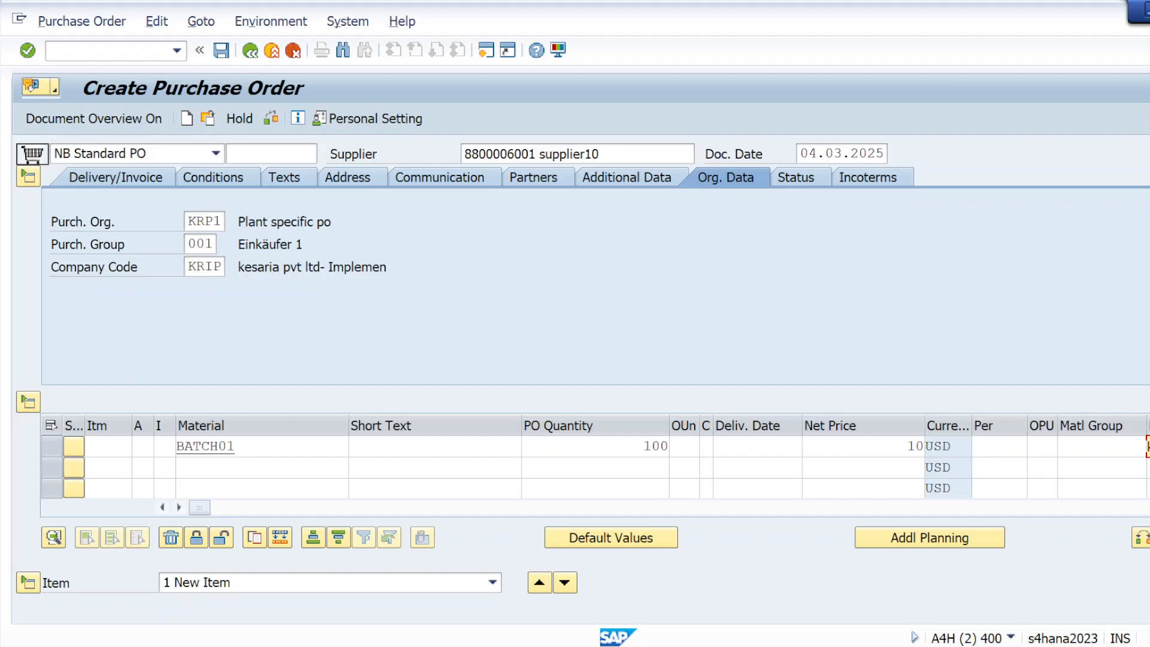
key("Return")
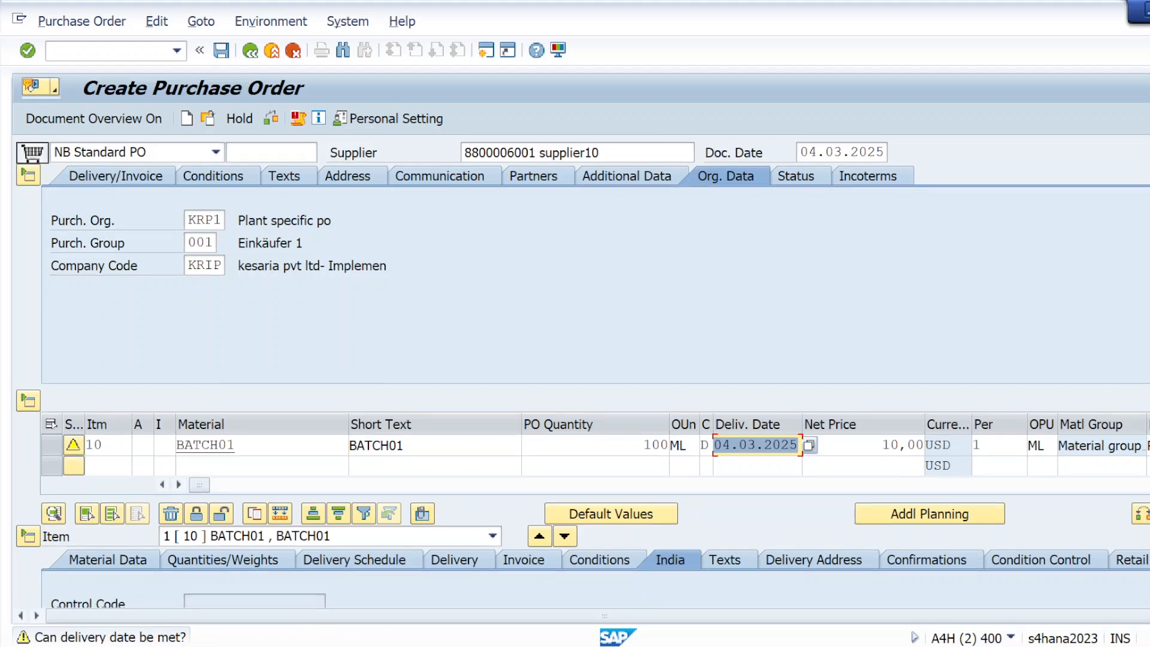
Step: Set delivery date 26.03.2025, check the purchase order and save it
scroll(815, 397, "down", 3)
left_click(805, 360)
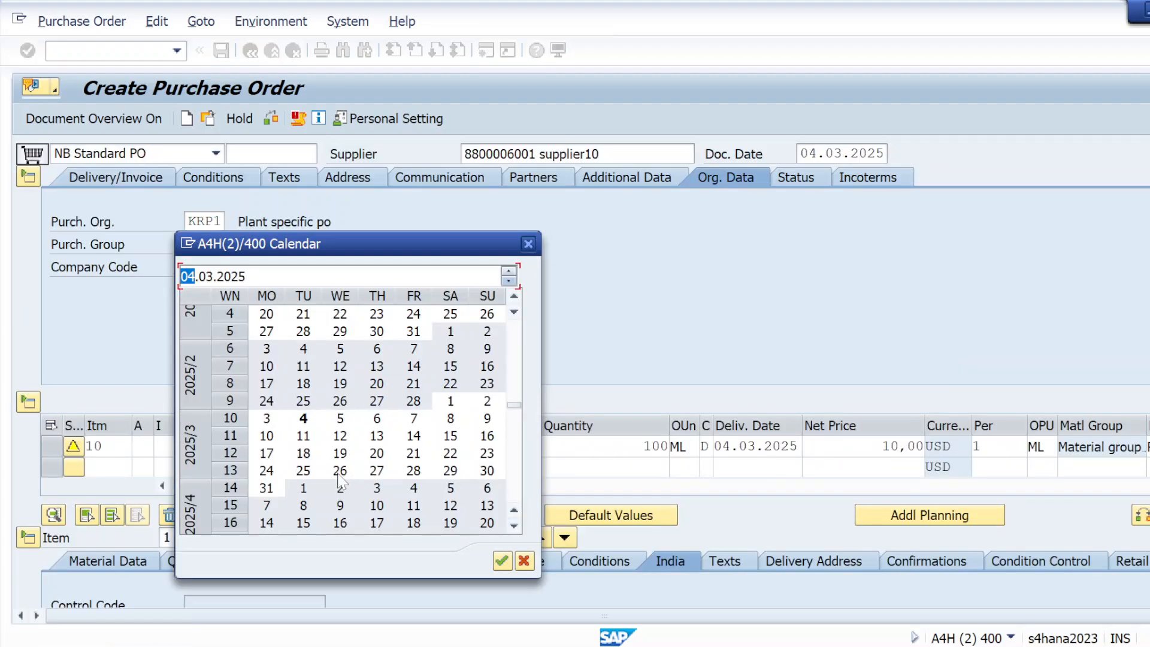
double_click(329, 465)
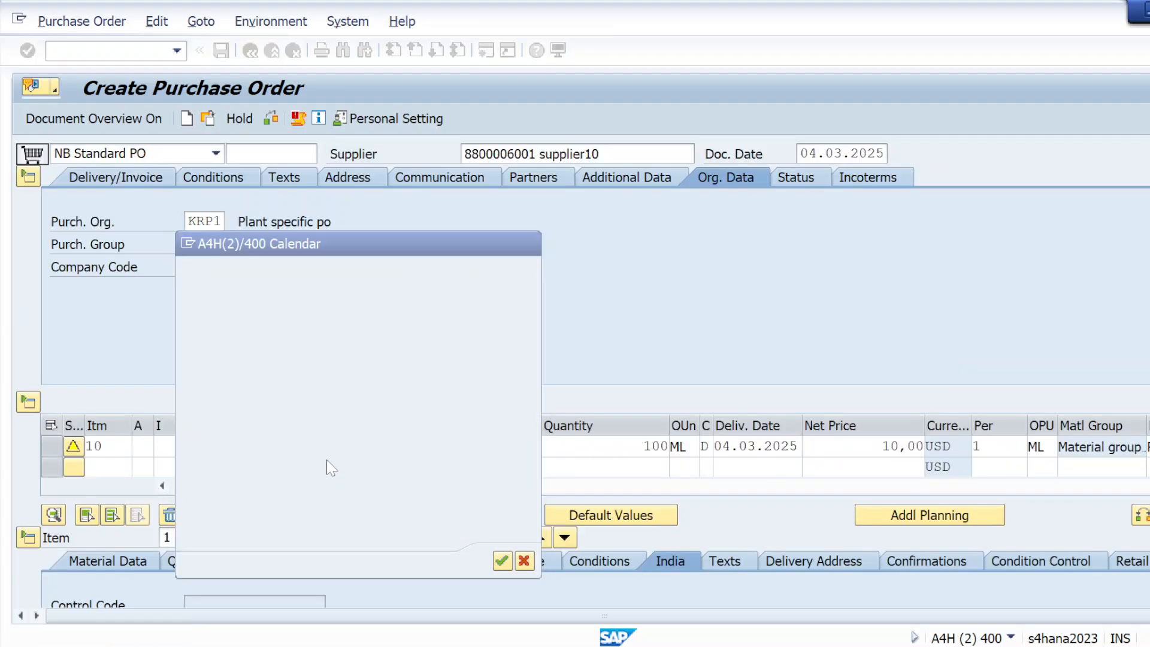
left_click(275, 120)
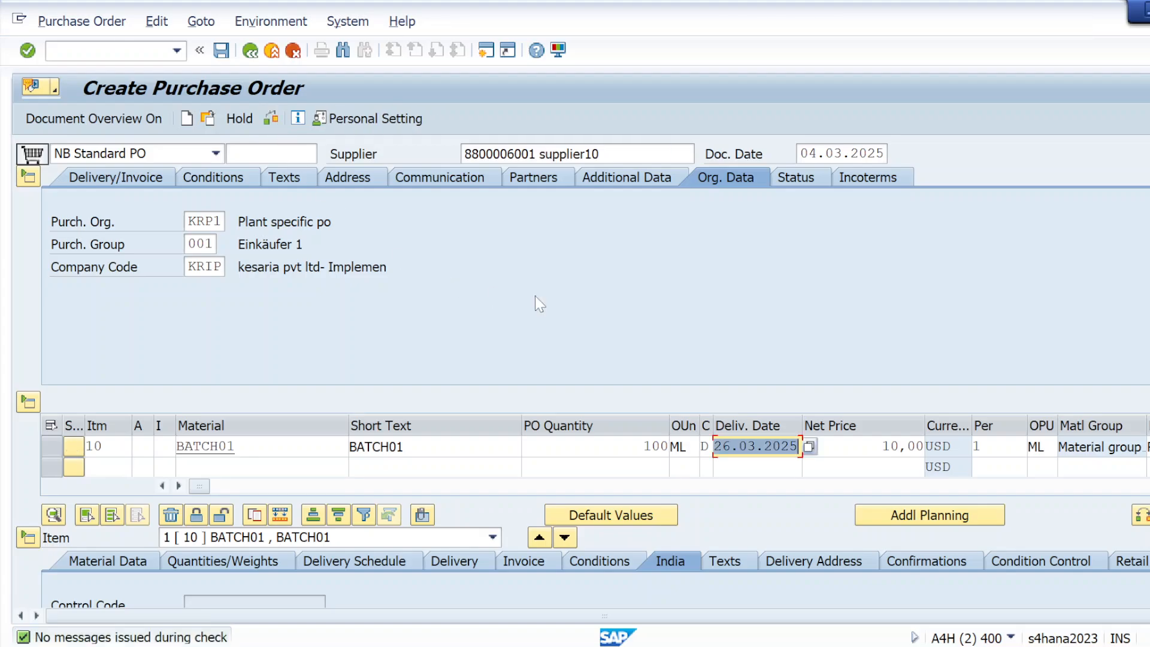
scroll(581, 371, "down", 5)
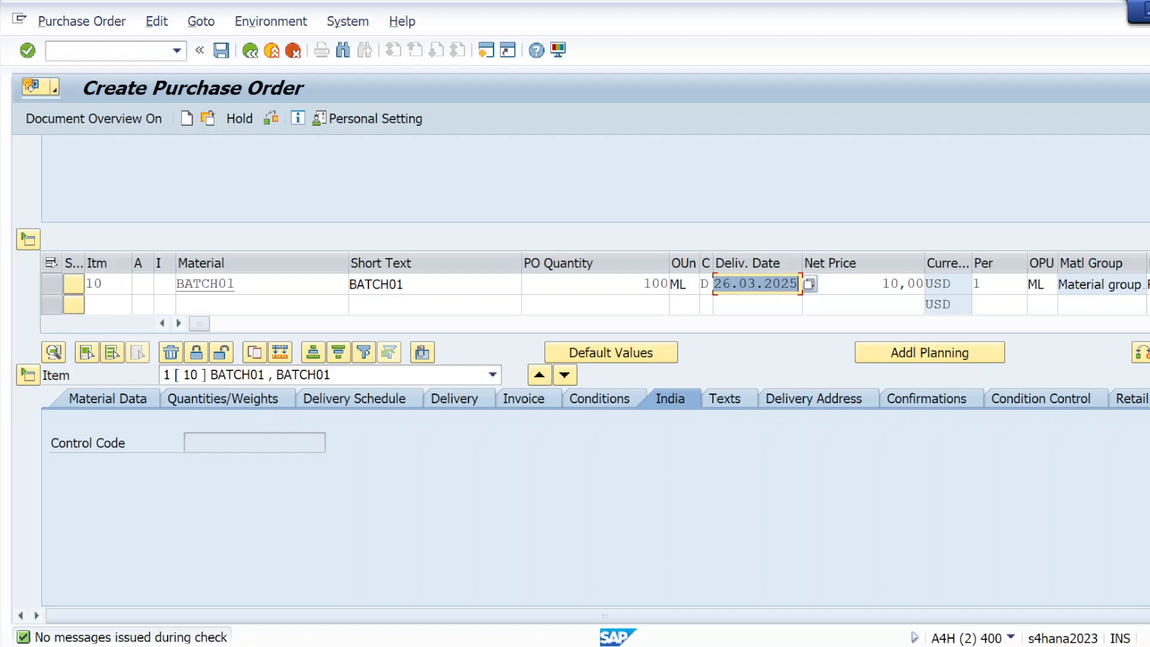
scroll(633, 348, "up", 5)
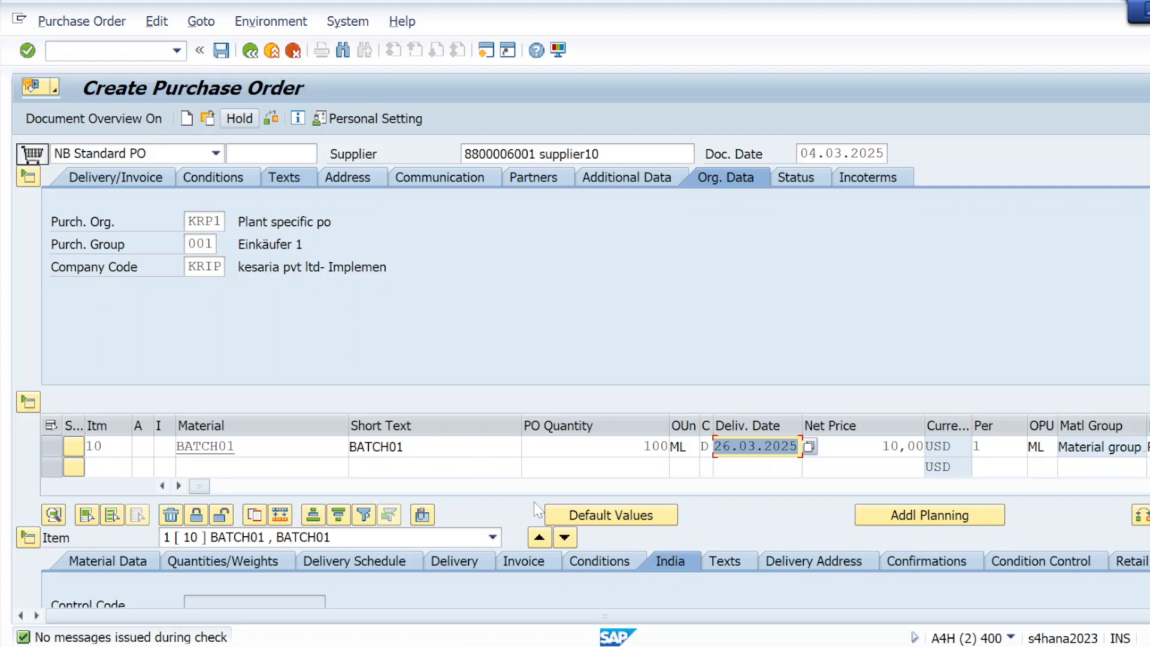
left_click(524, 562)
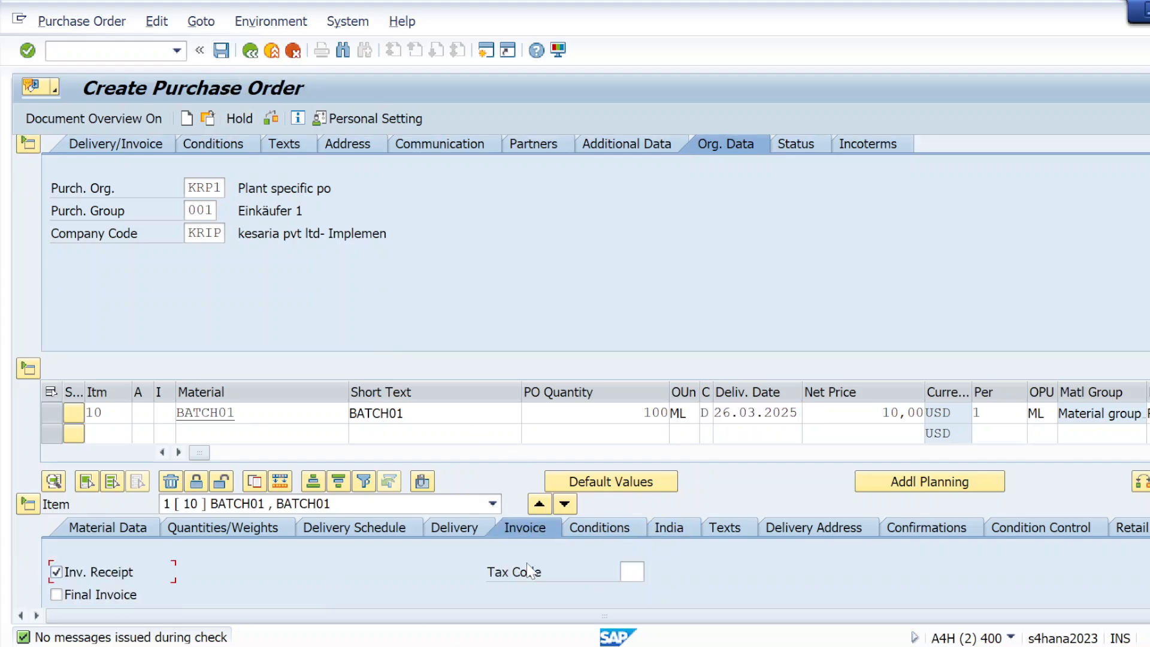
left_click(223, 54)
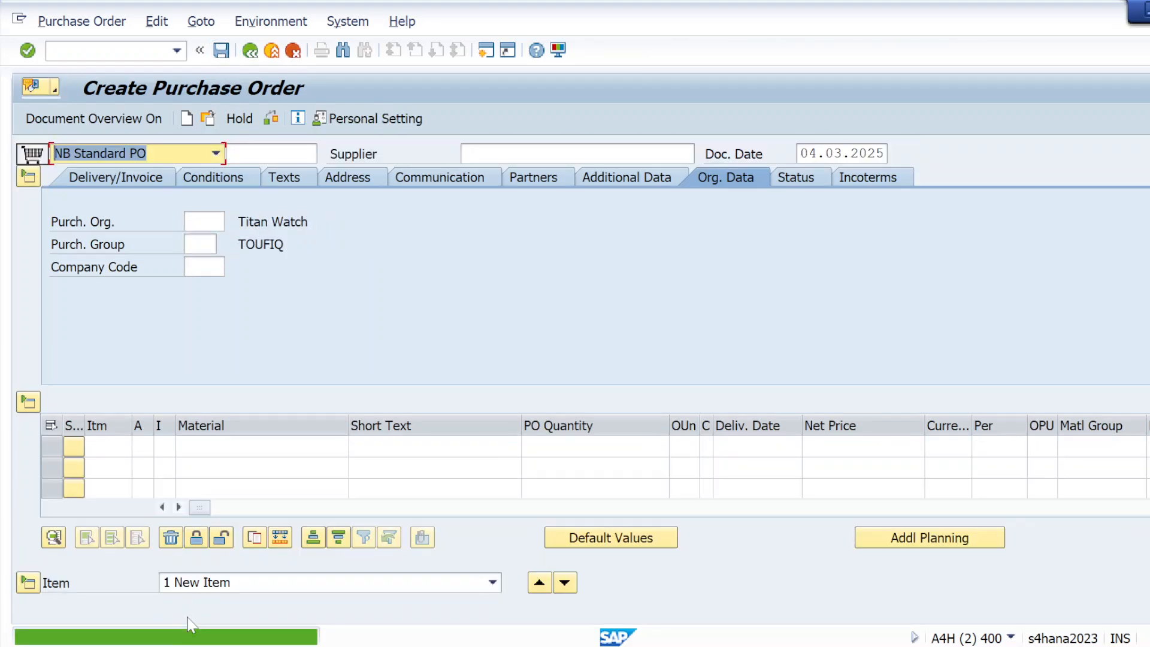
left_click(156, 637)
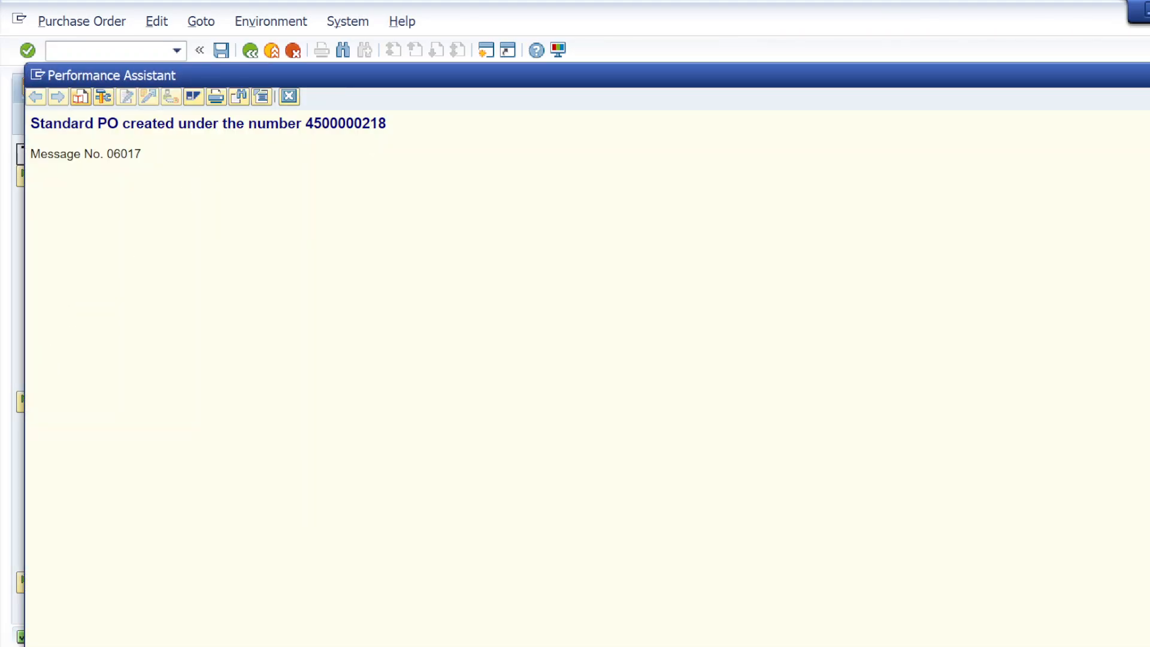
left_click_drag(306, 124, 387, 126)
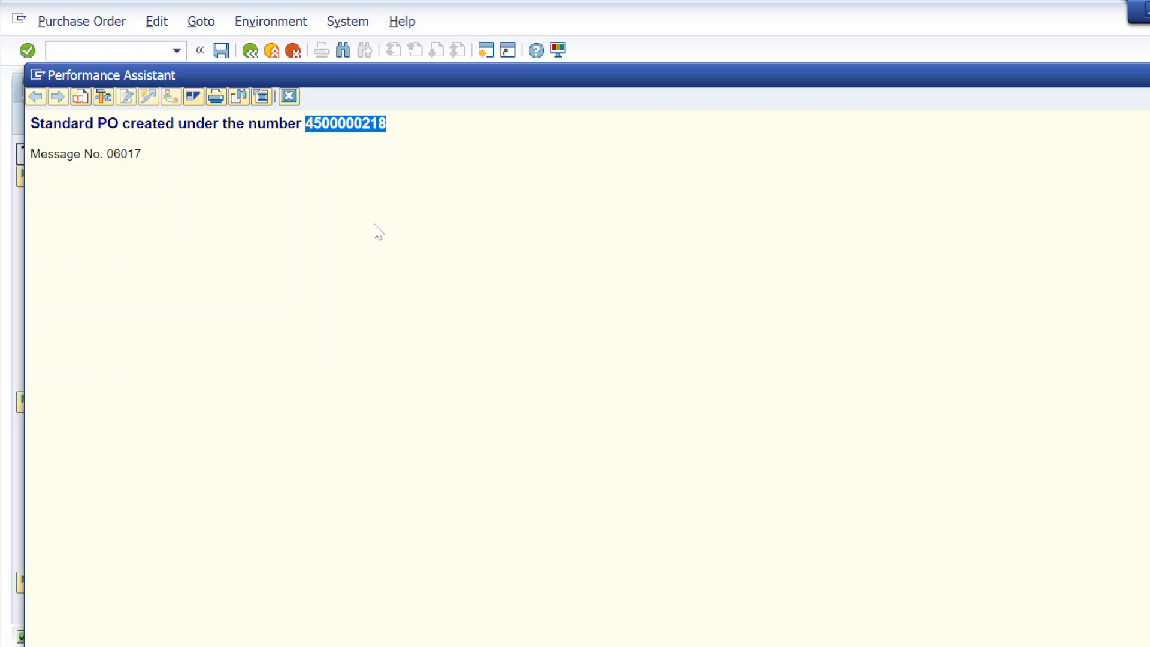
left_click(148, 157)
left_click_drag(30, 125, 386, 125)
key("ctrl+c")
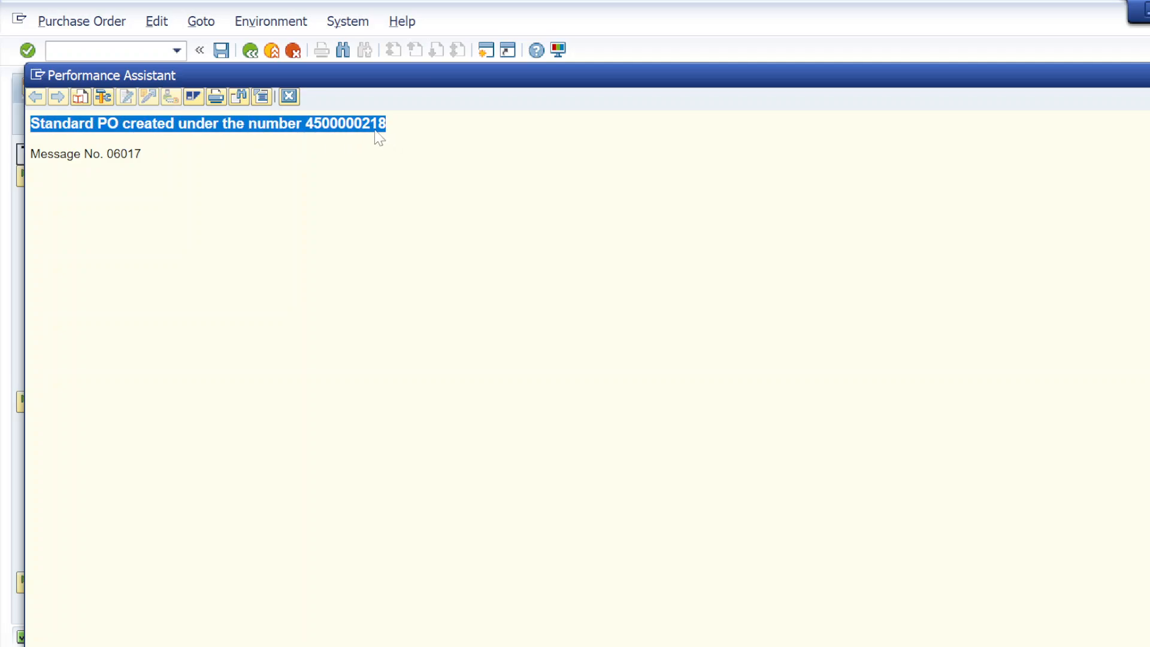
key("alt+Tab")
key("Tab")
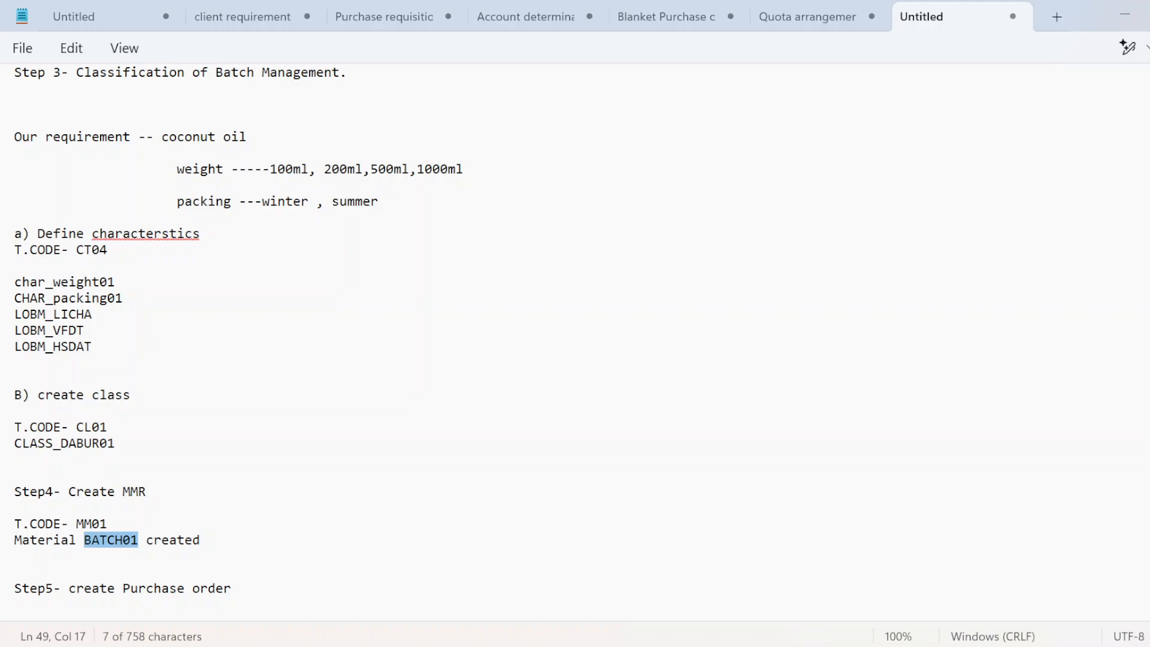
left_click(239, 589)
key("Return")
key("Return")
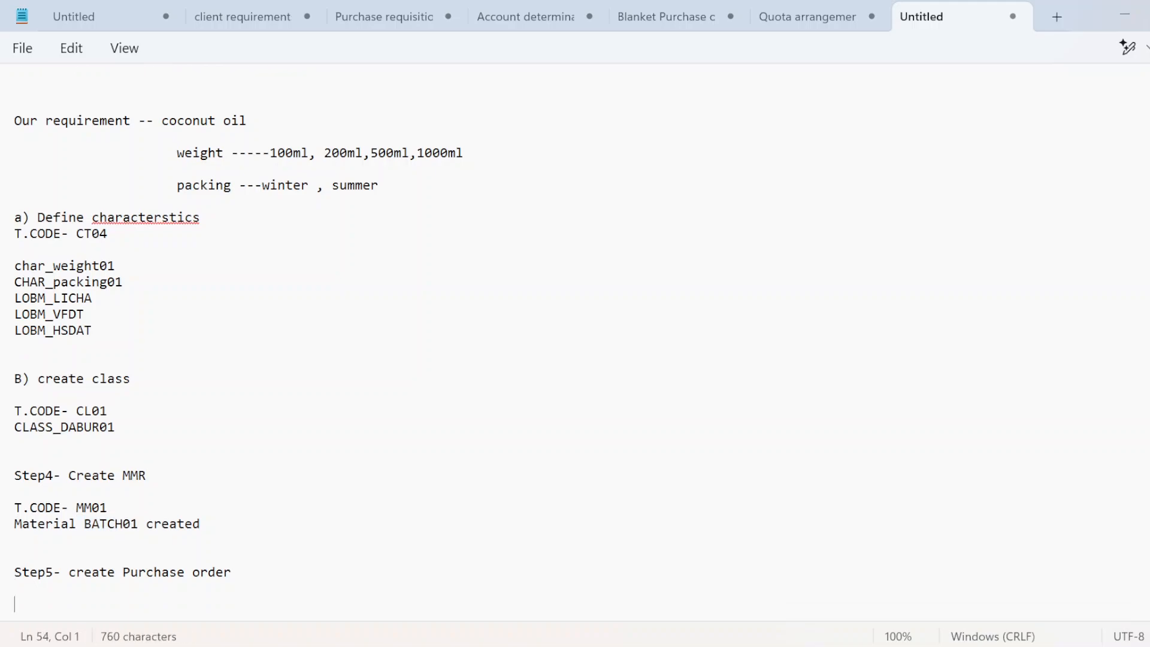
key("ctrl+v")
key("Return")
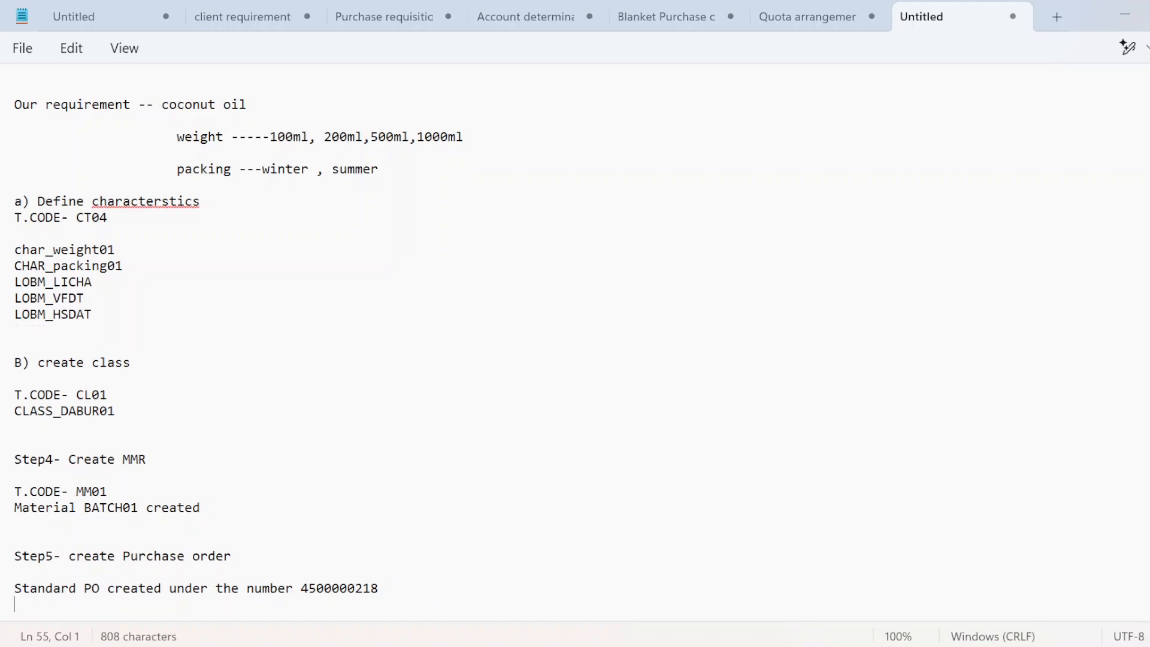
key("Return")
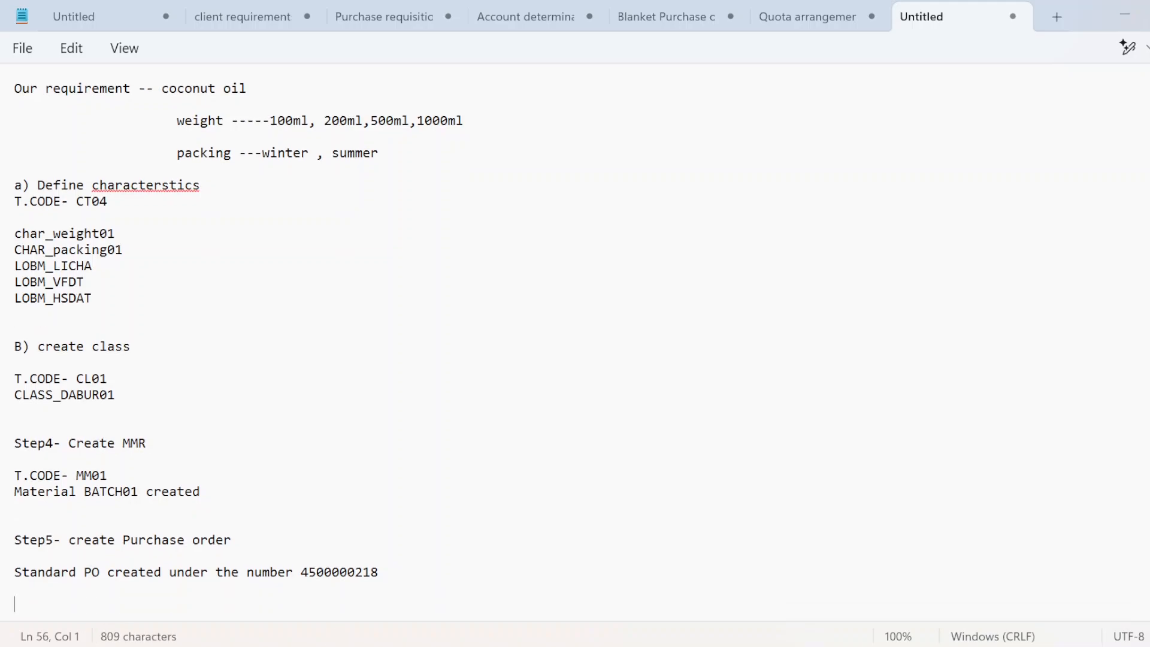
left_click_drag(301, 572, 388, 576)
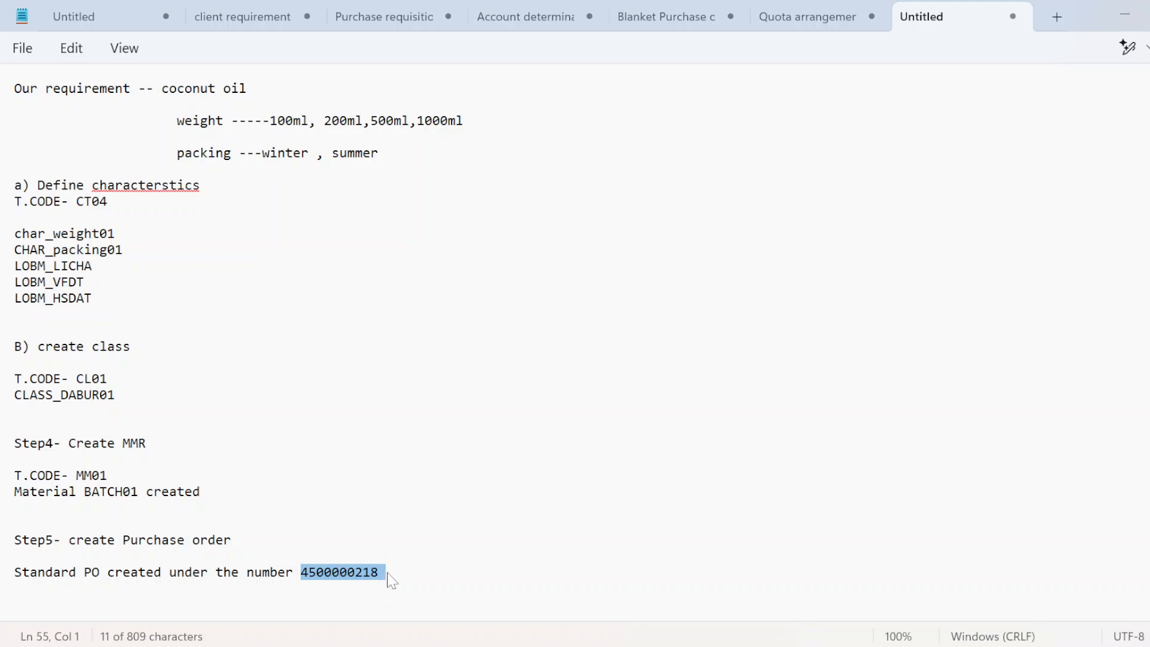
left_click(371, 572)
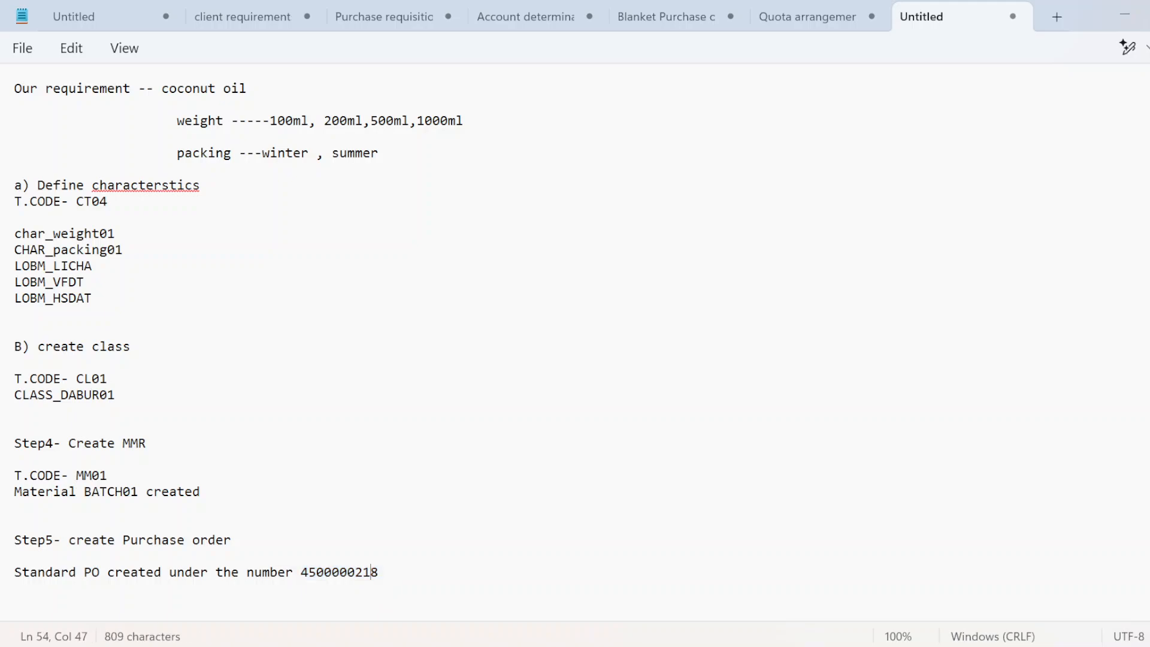
left_click_drag(300, 572, 378, 573)
key("ctrl+c")
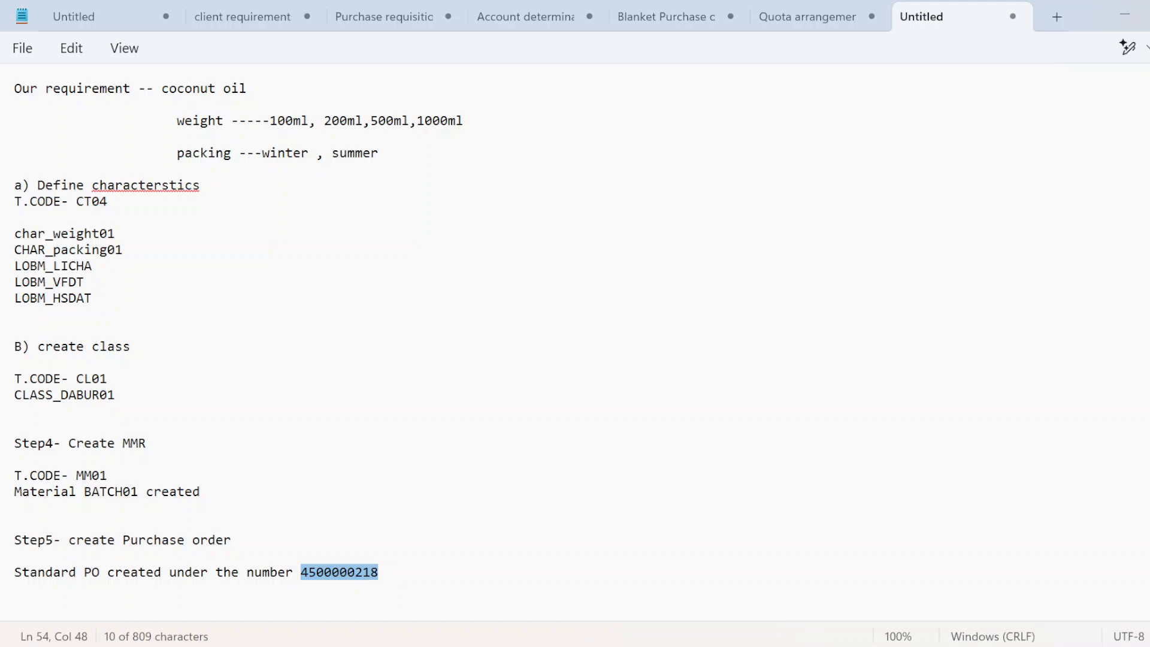
key("alt+Tab")
key("alt+Tab")
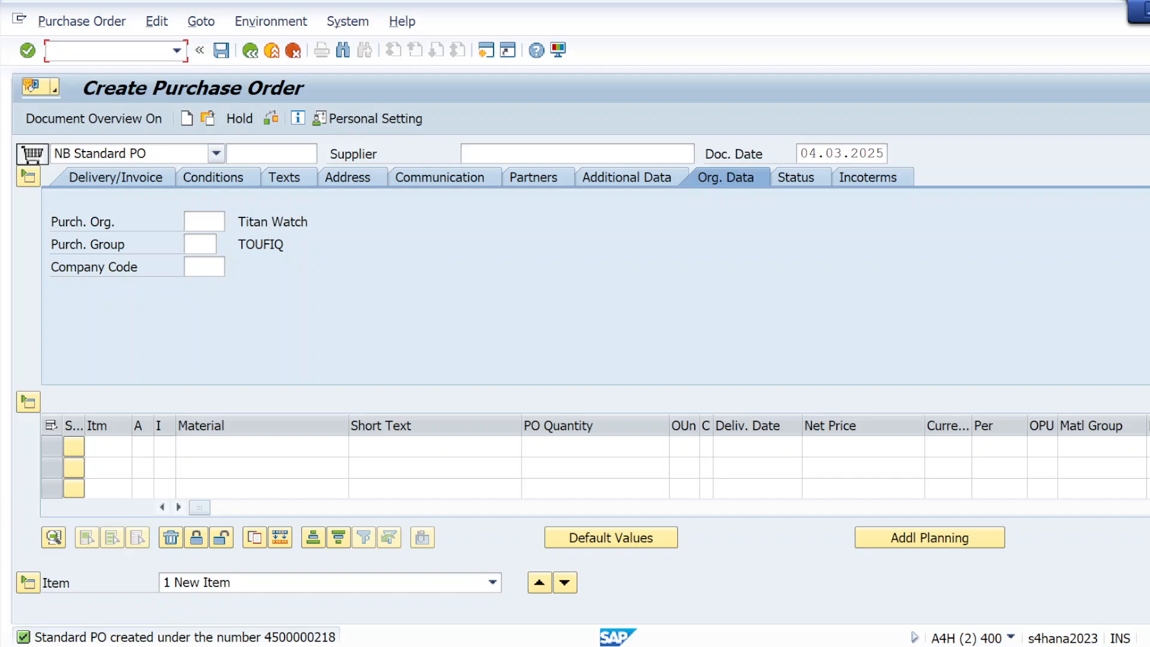
Step: Start transaction /nmigo with the A01 Goods Receipt action
type("/nmigo")
key("Return")
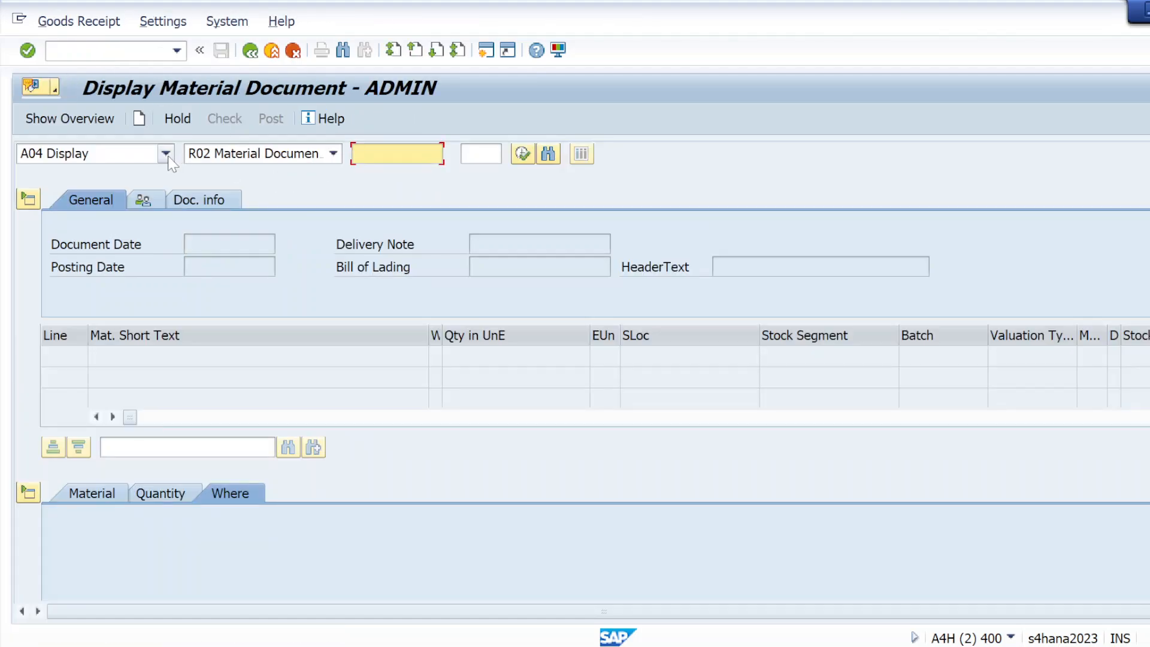
left_click(166, 154)
left_click(71, 172)
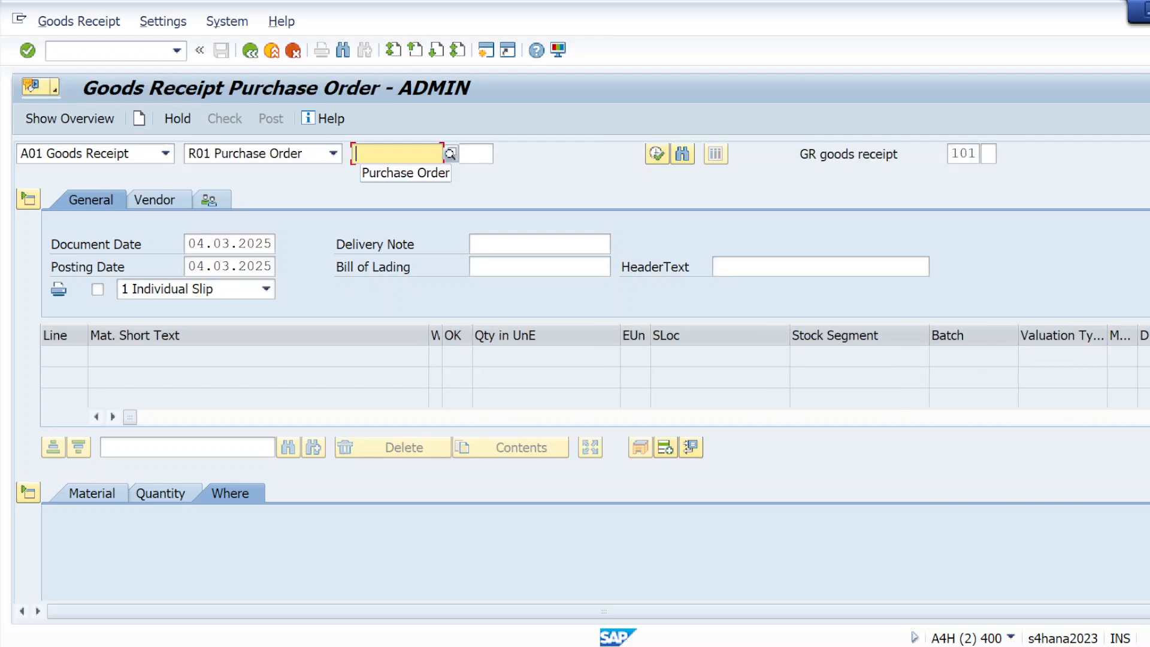
key("alt+Tab")
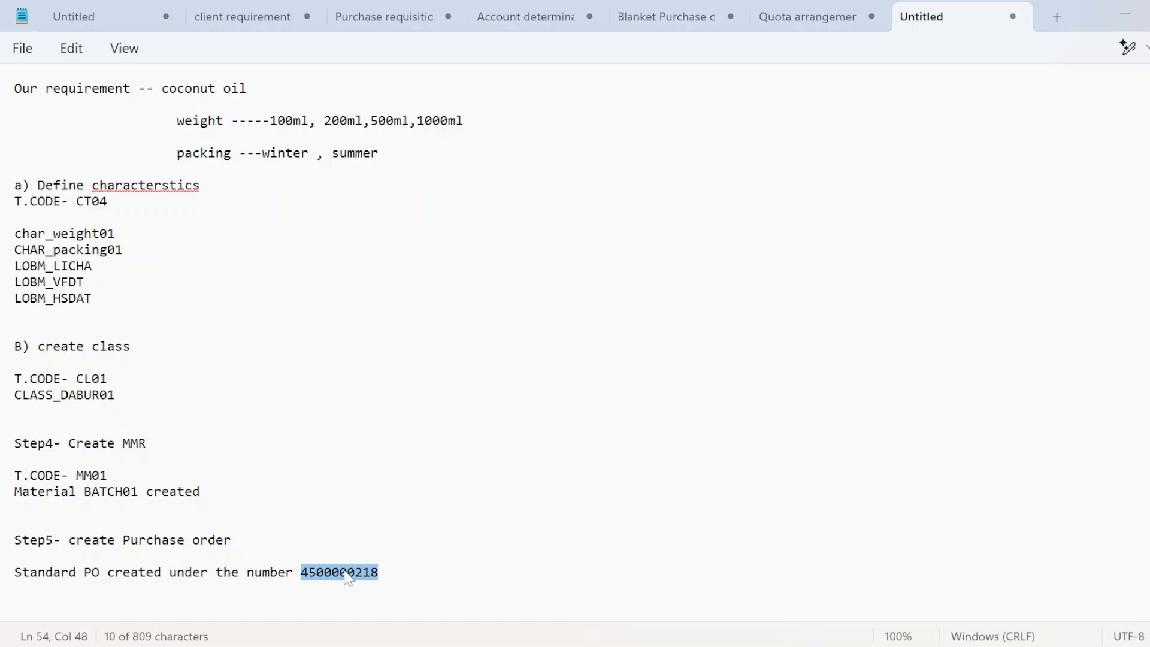
key("alt+Tab")
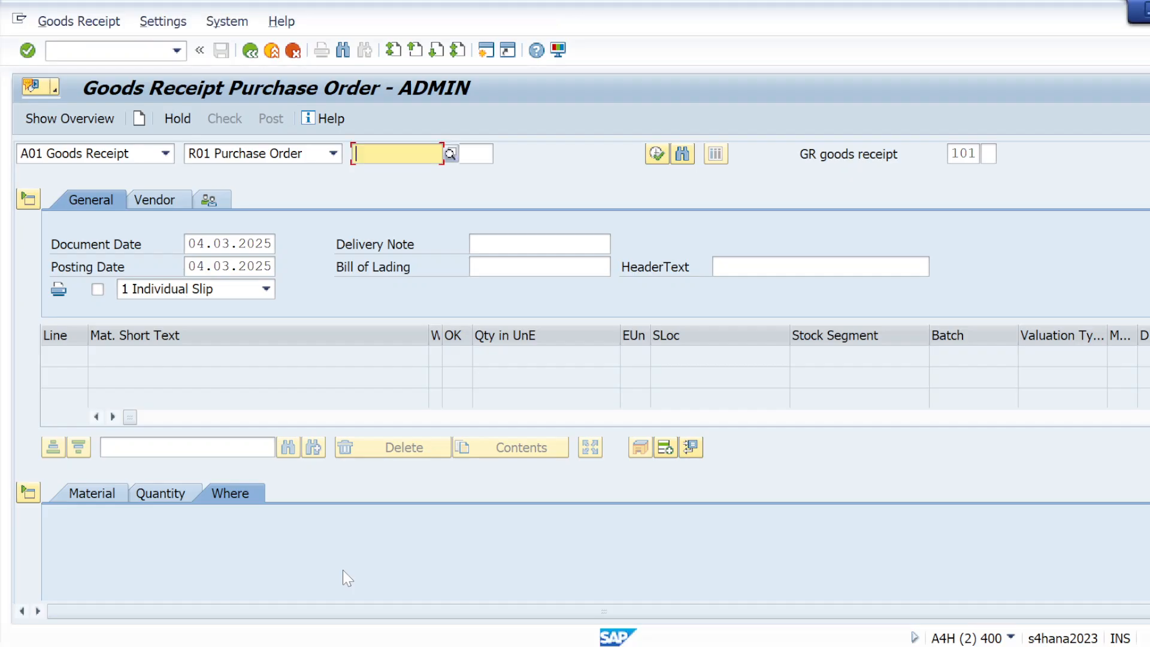
key("ctrl+v")
key("Return")
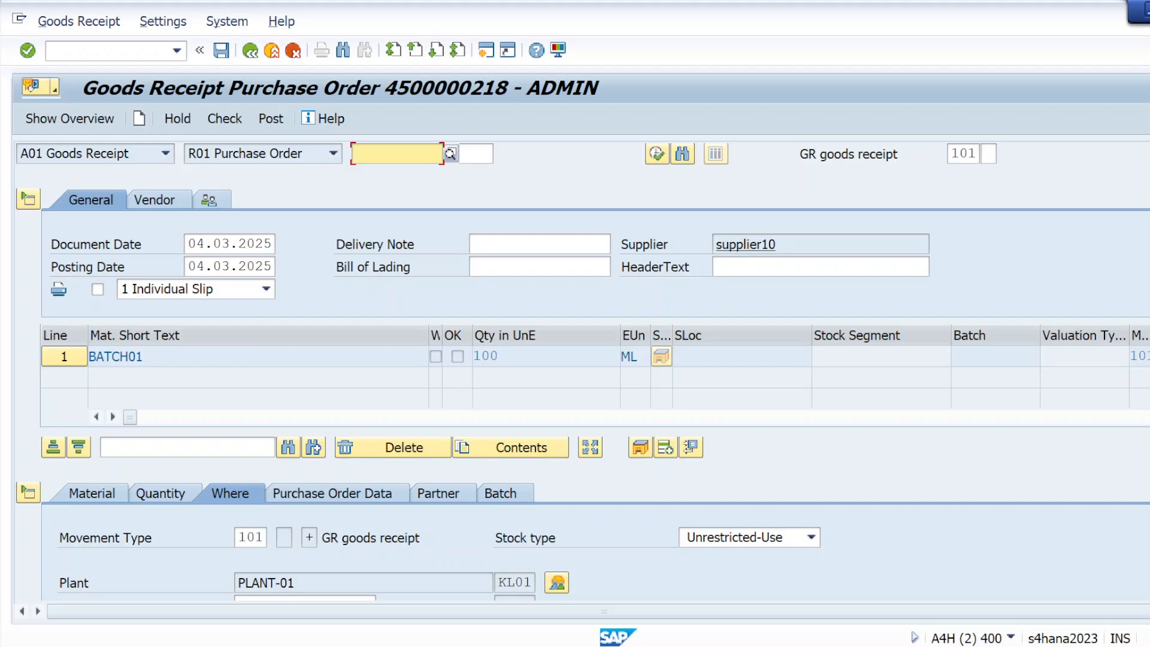
scroll(575, 372, "down", 3)
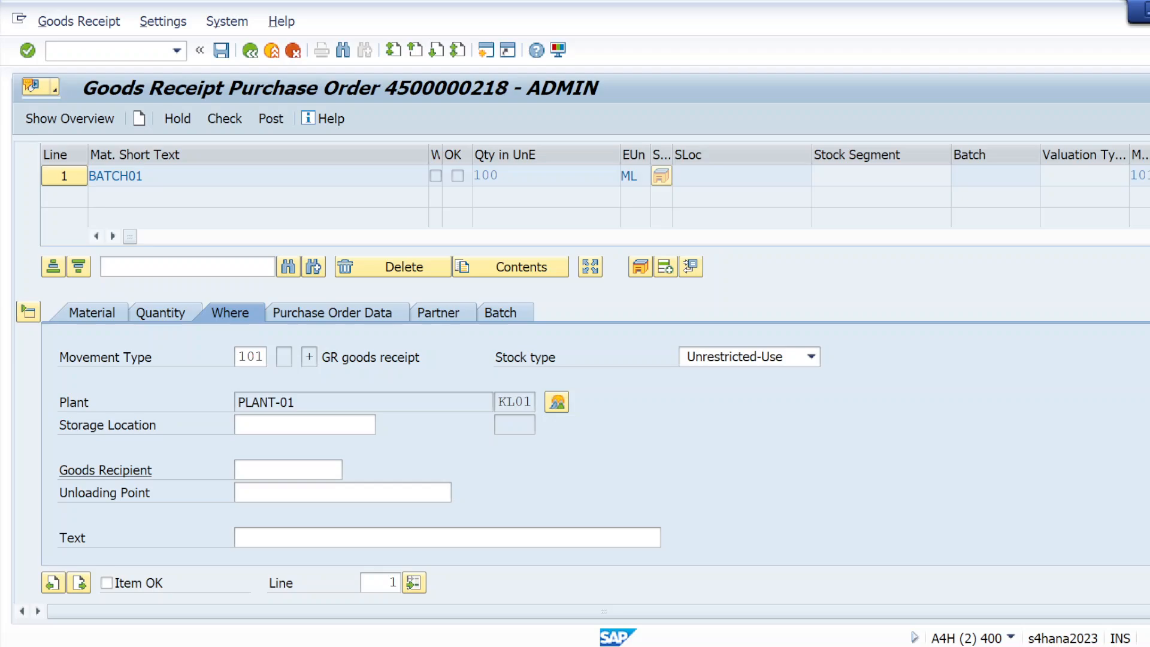
Step: Enter storage location ks01 for the BATCH01 item and show its batch details
left_click(368, 425)
type("k")
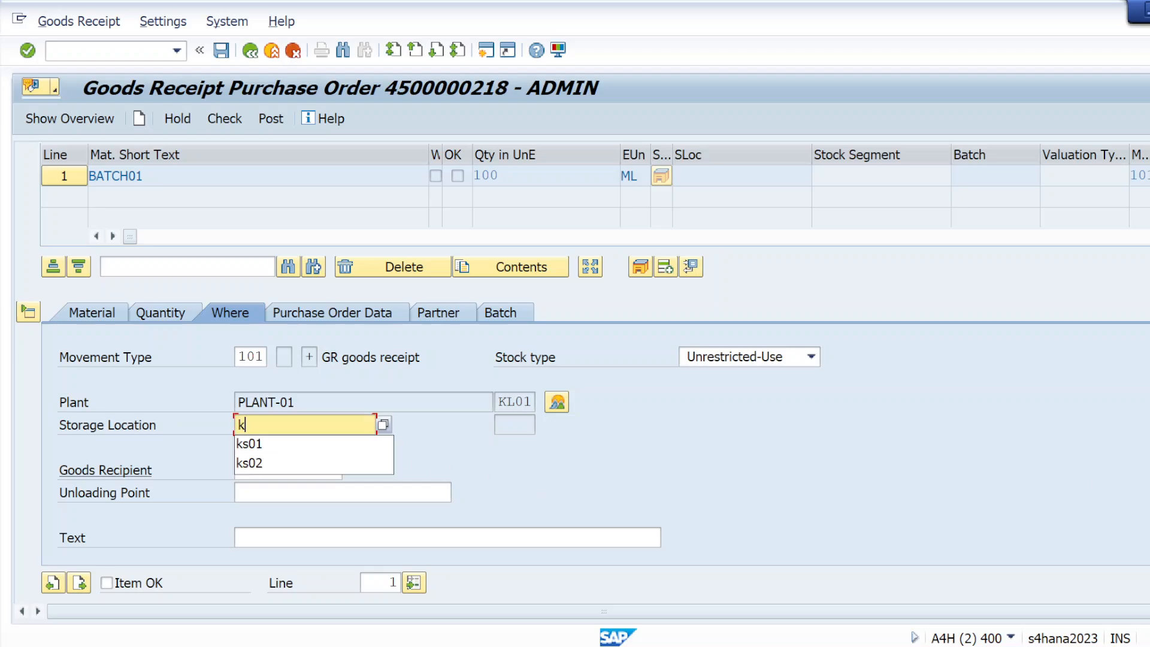
type("s01")
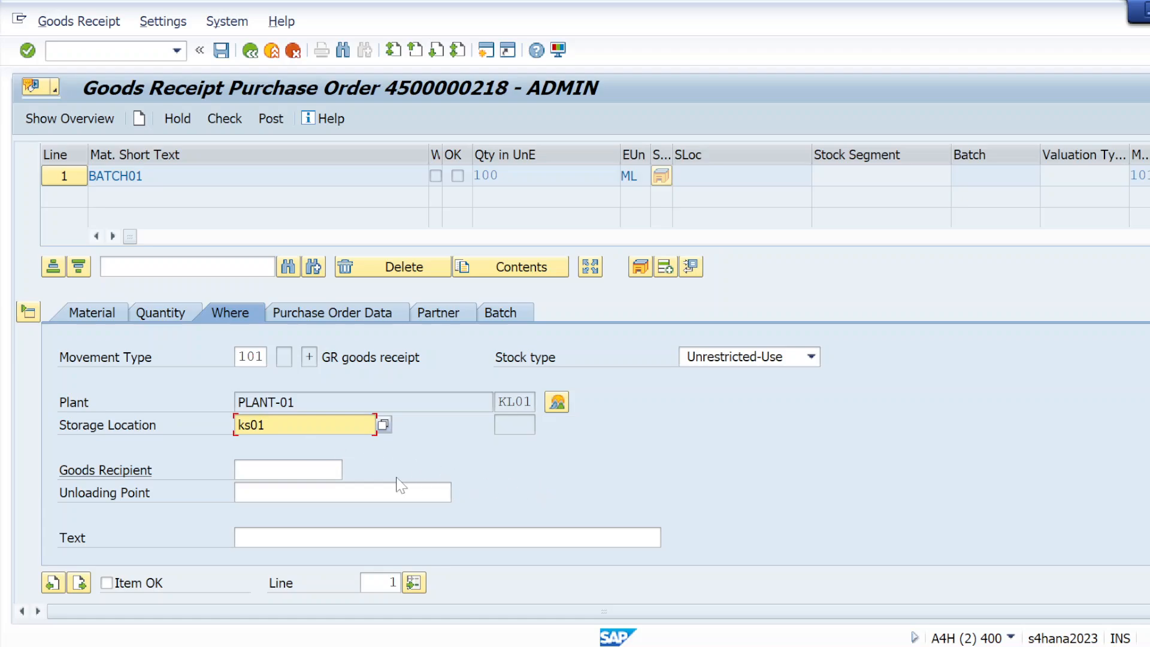
left_click(512, 324)
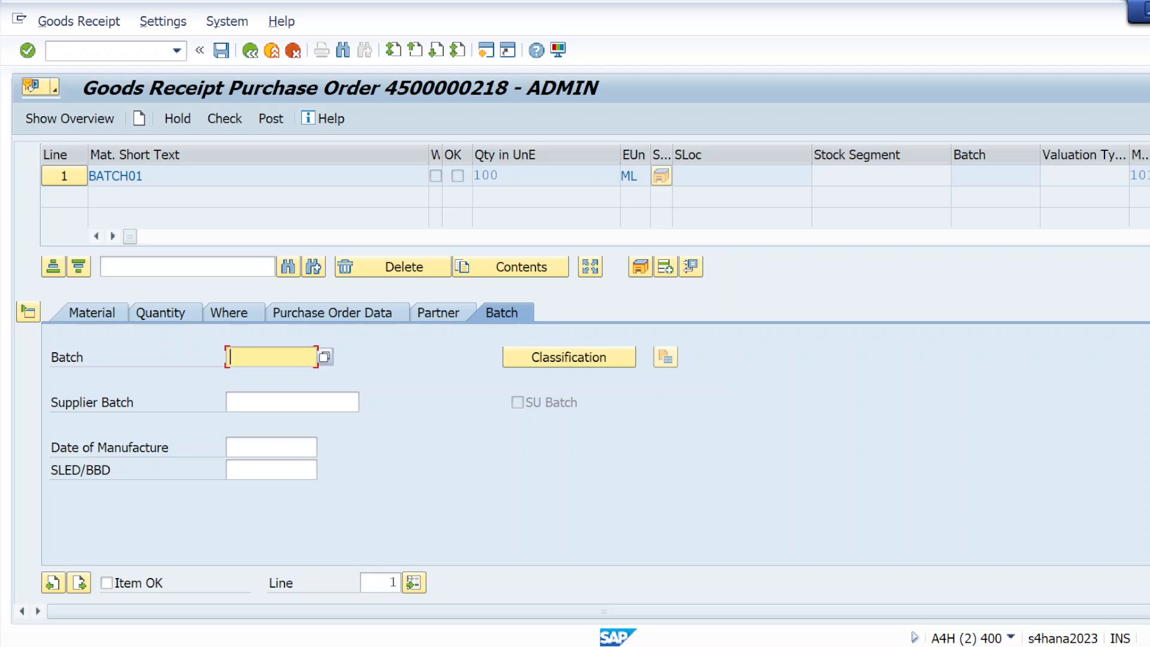
left_click(106, 583)
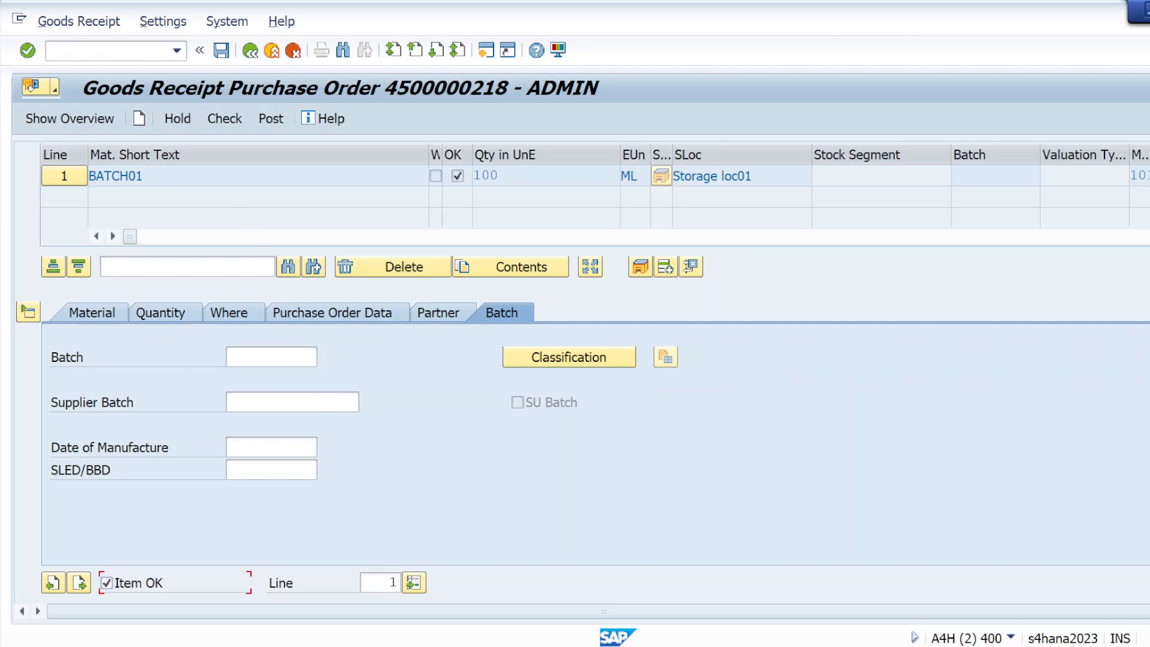
left_click(230, 129)
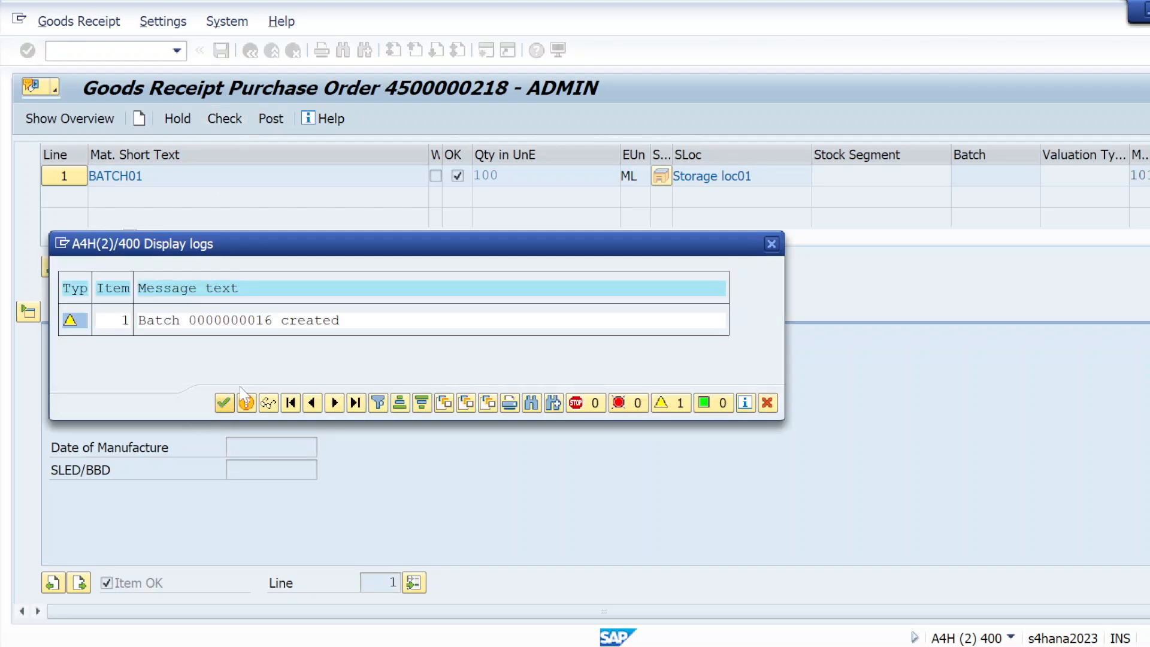
left_click(224, 403)
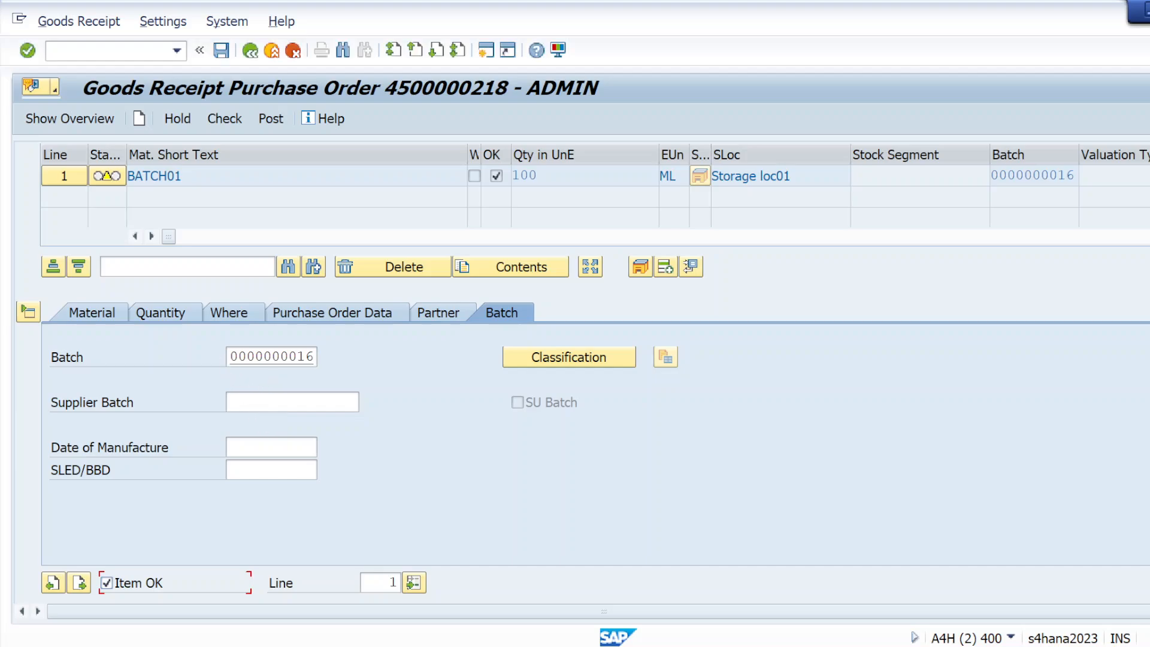
left_click(313, 357)
key("BackSpace")
key("BackSpace")
key("BackSpace")
key("BackSpace")
key("BackSpace")
key("BackSpace")
key("BackSpace")
key("BackSpace")
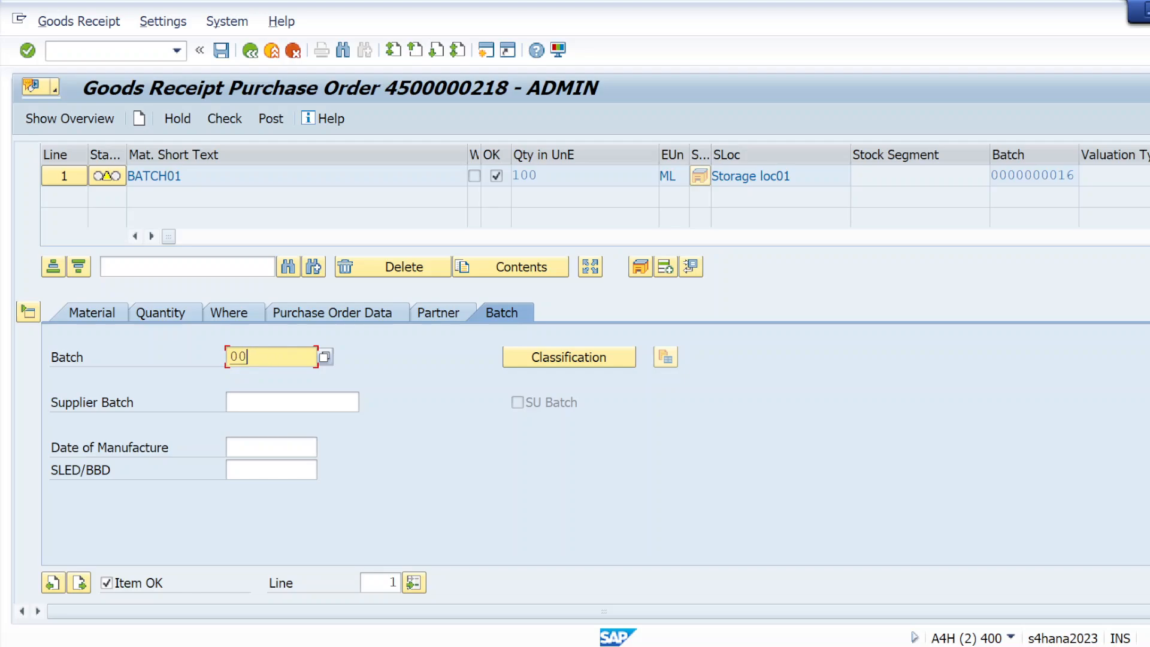
key("BackSpace")
key("BackSpace")
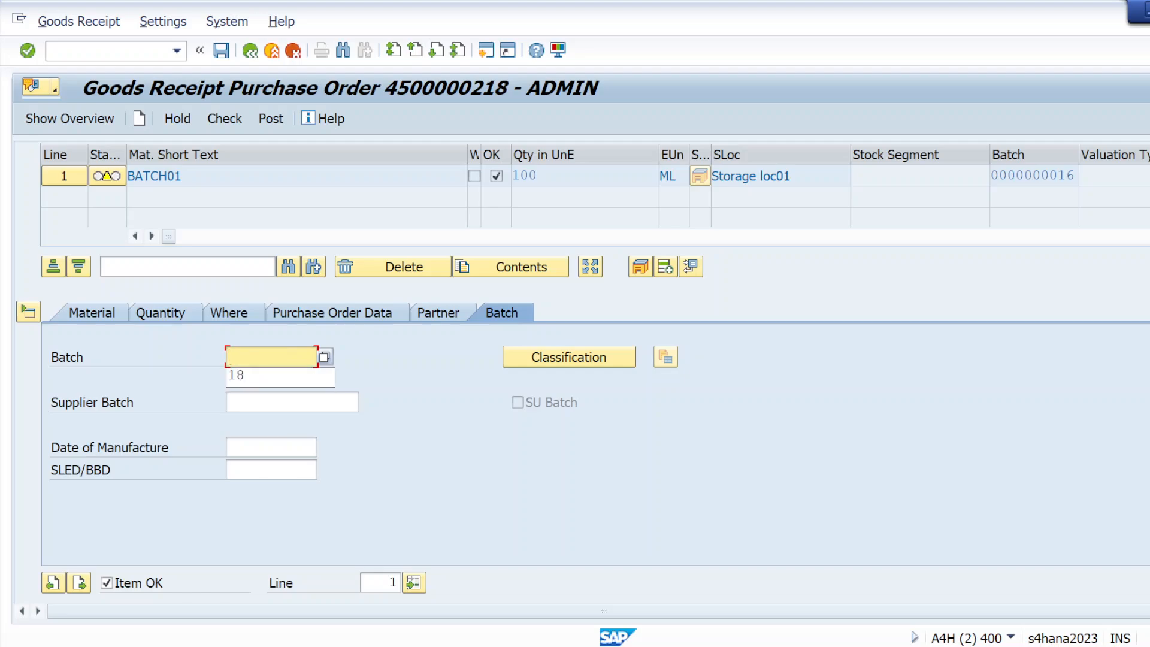
type("34")
key("Return")
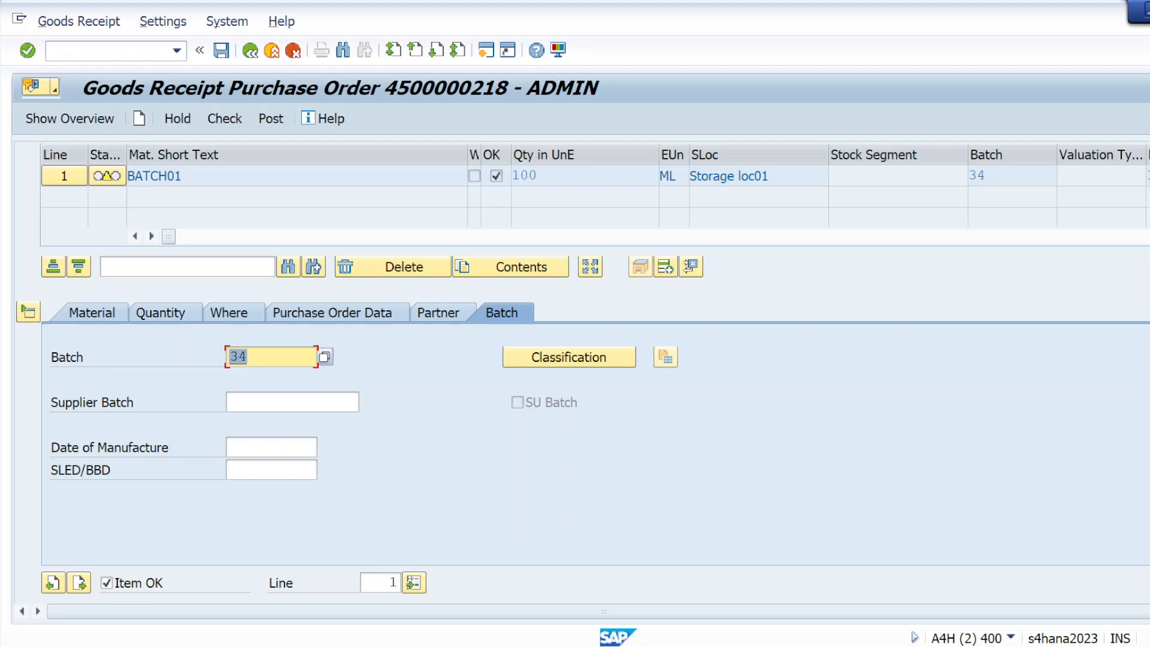
key("BackSpace")
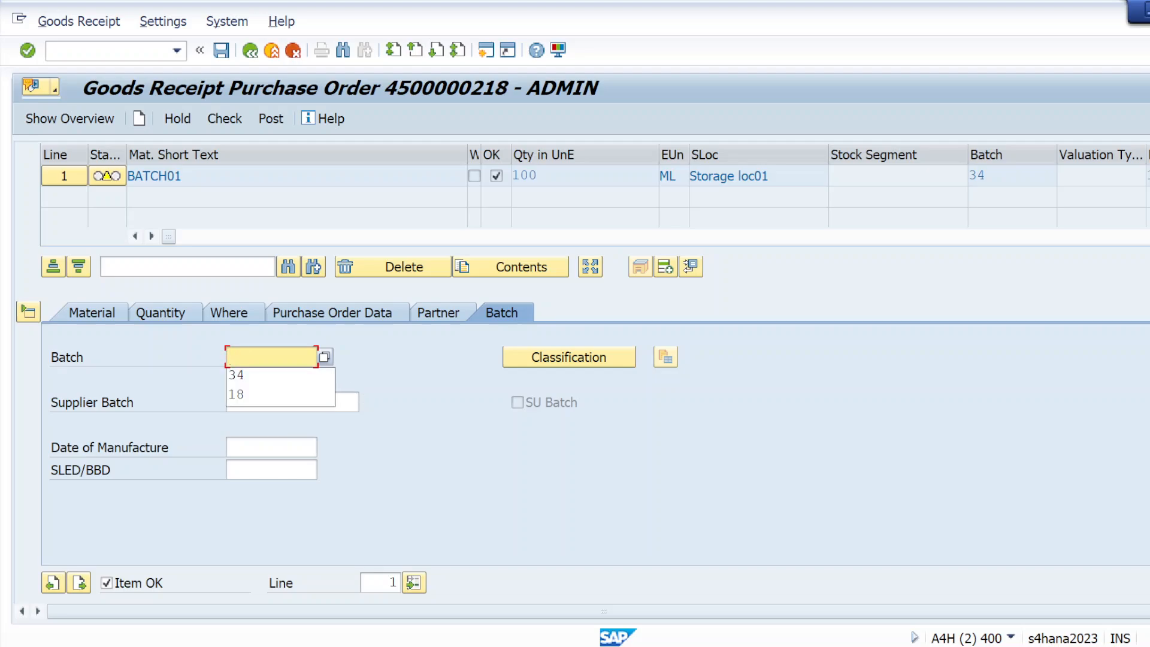
left_click(225, 118)
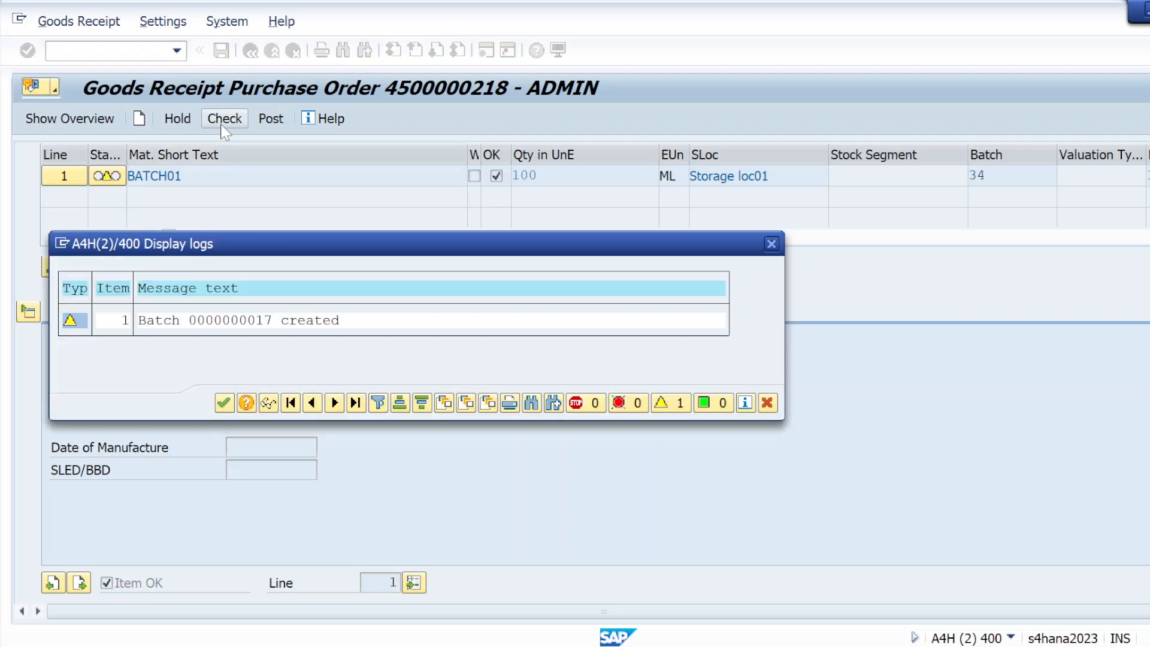
left_click(224, 402)
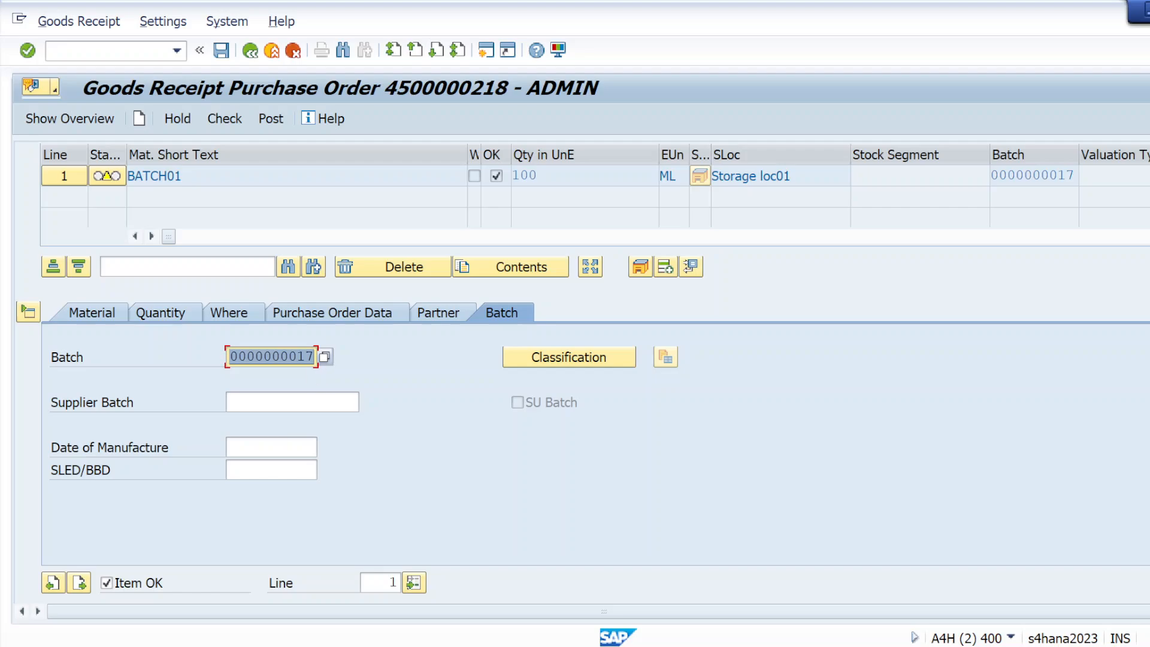
Step: Change the BATCH01 line's Qty in Unit of Entry from 100 to 30 ML
scroll(575, 383, "up", 3)
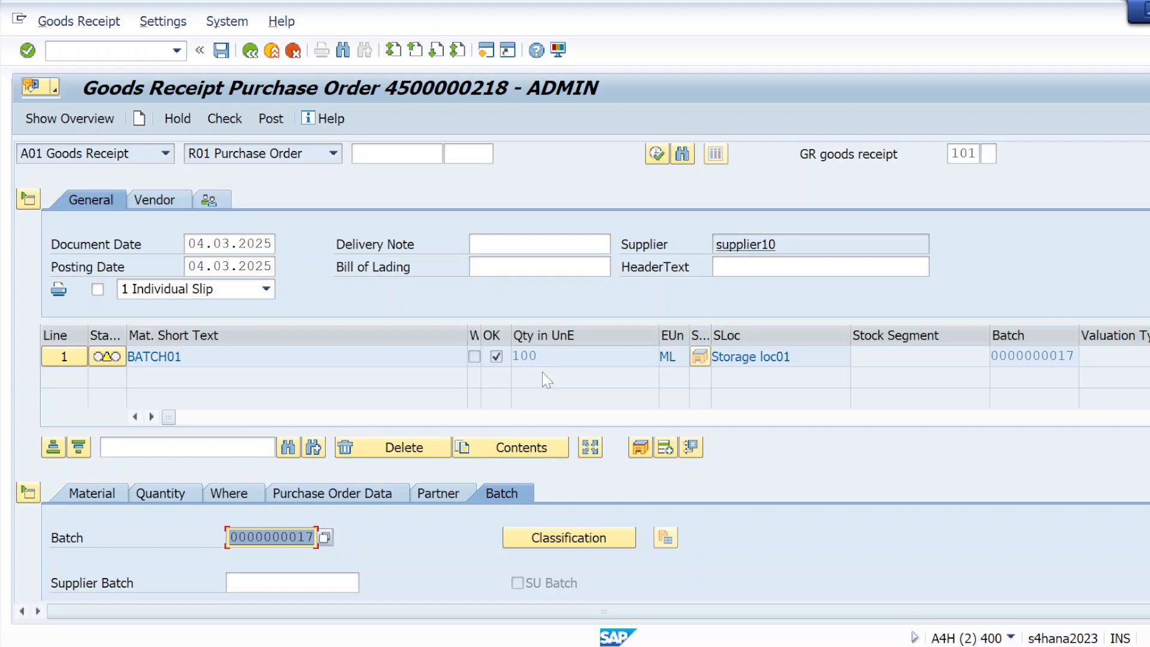
left_click(245, 501)
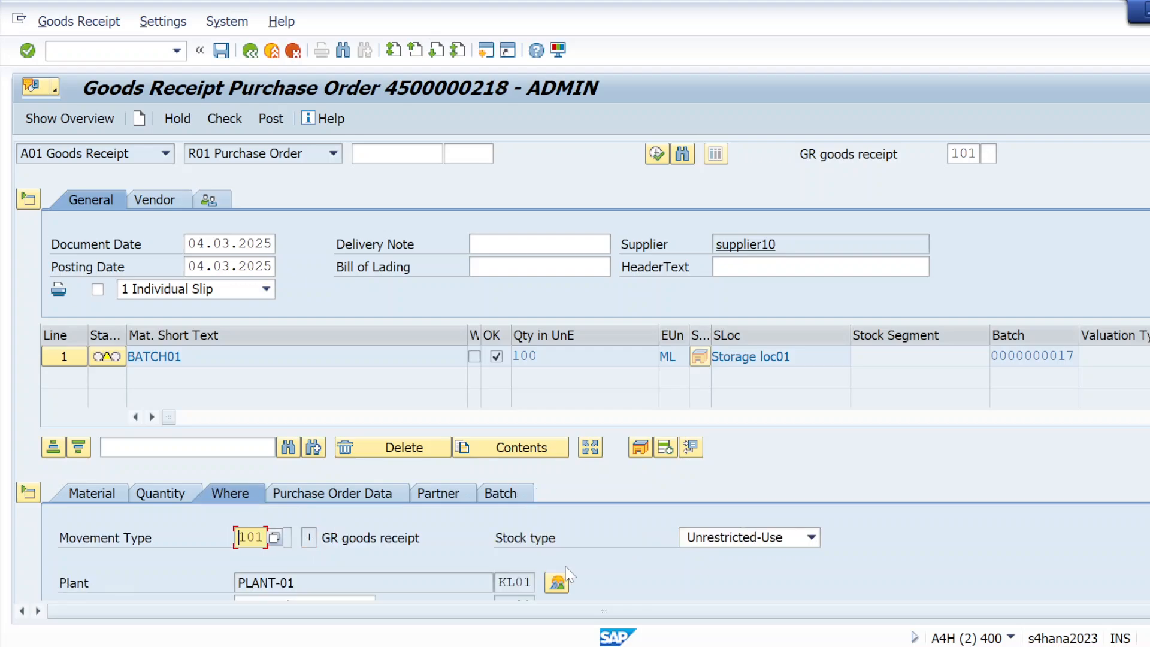
left_click(168, 502)
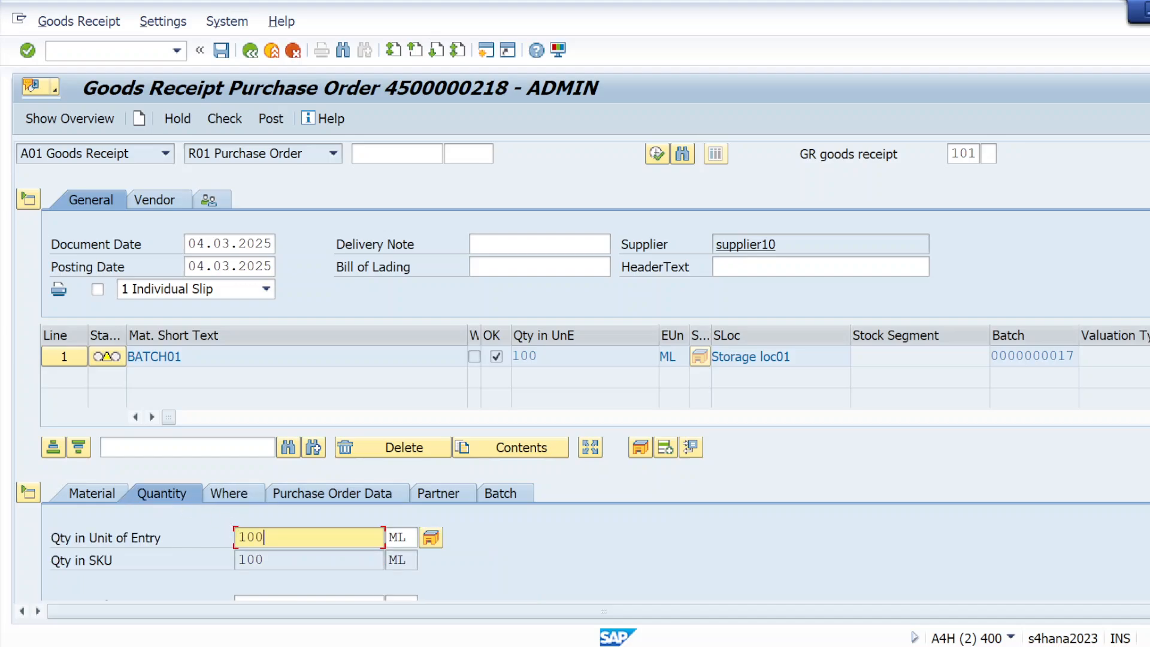
key("BackSpace")
key("BackSpace")
key("BackSpace")
type("30")
key("Return")
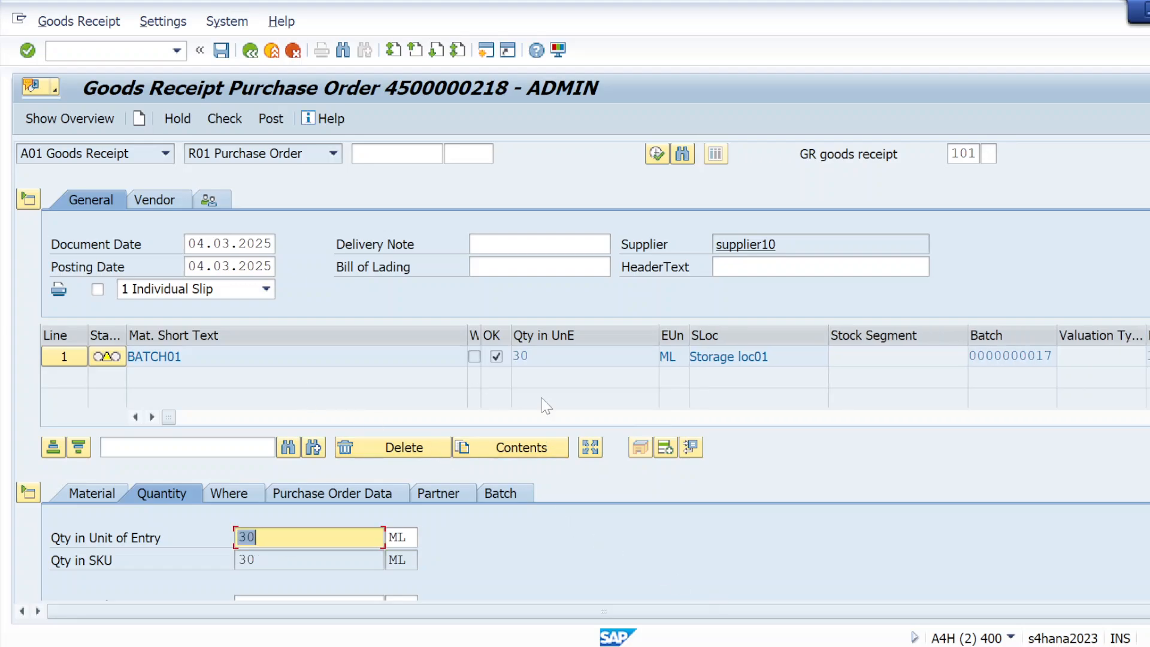
scroll(575, 372, "down", 3)
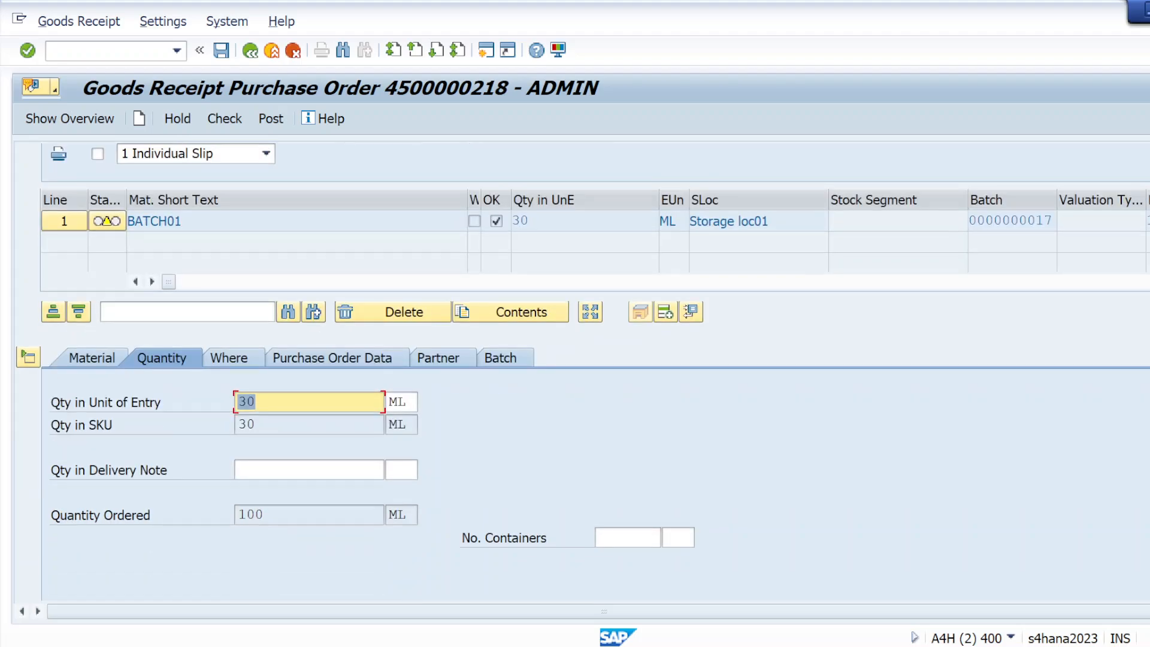
Step: Review the item's Where, Batch, Partner and PO Data details
left_click(246, 362)
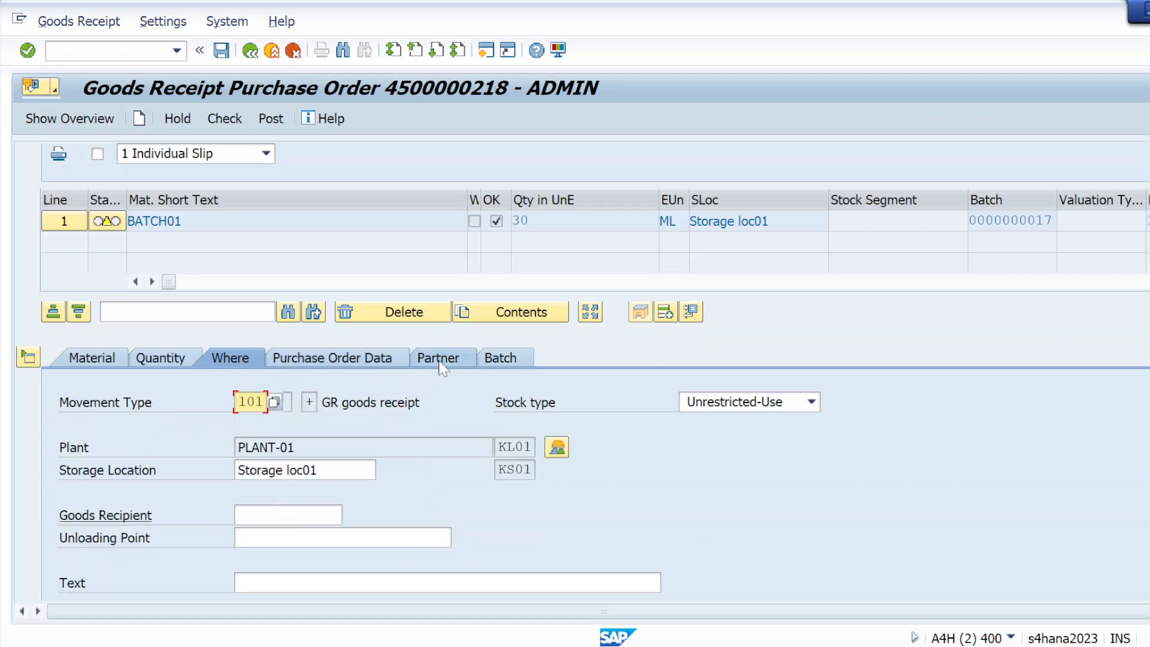
left_click(497, 360)
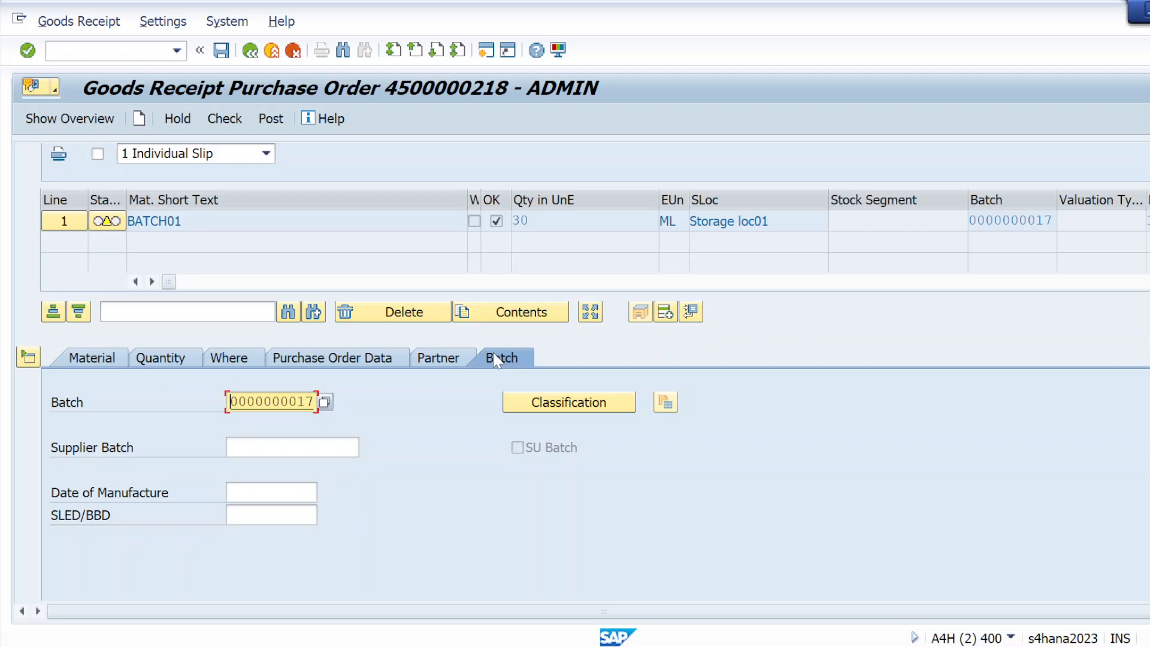
left_click(431, 363)
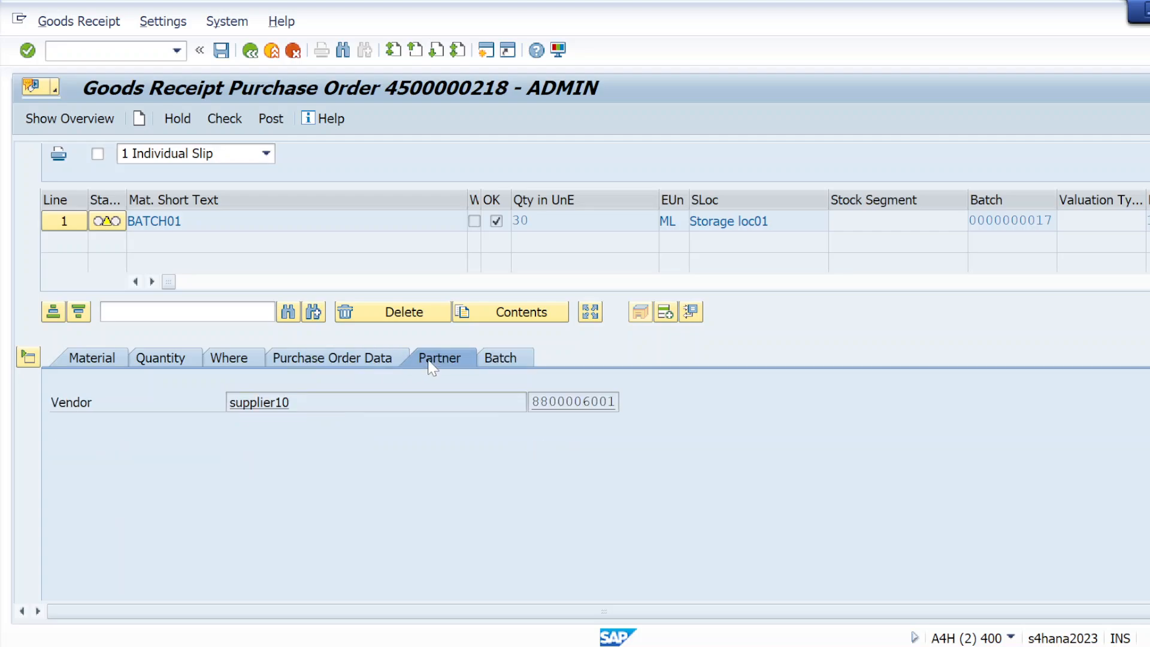
left_click(342, 360)
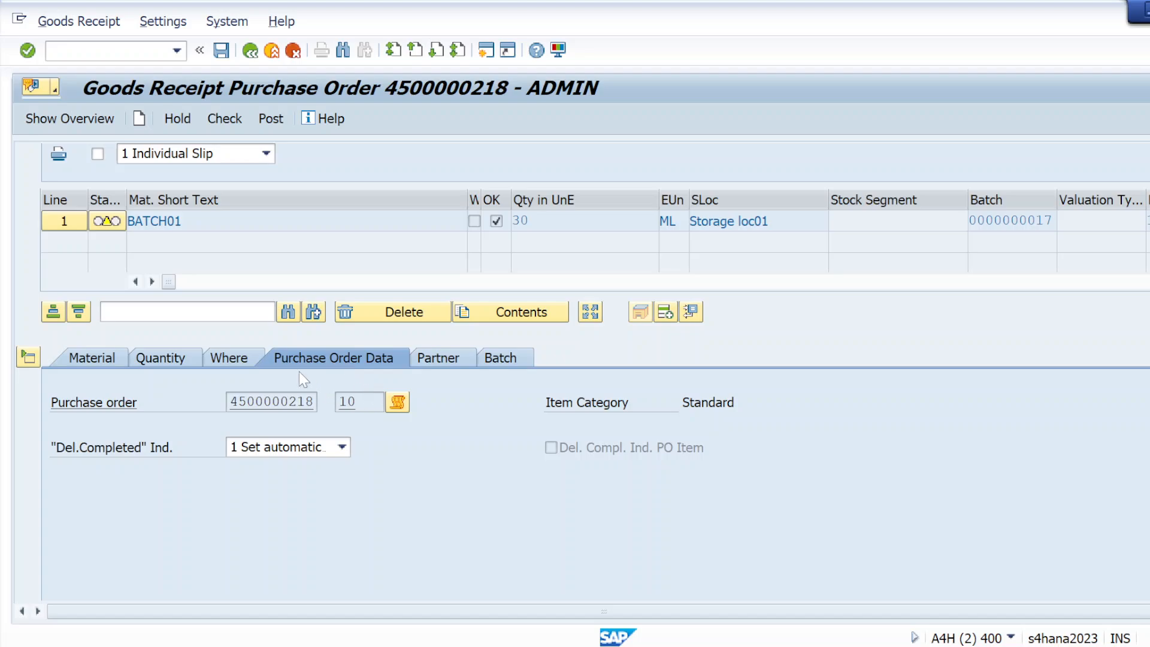
left_click(239, 360)
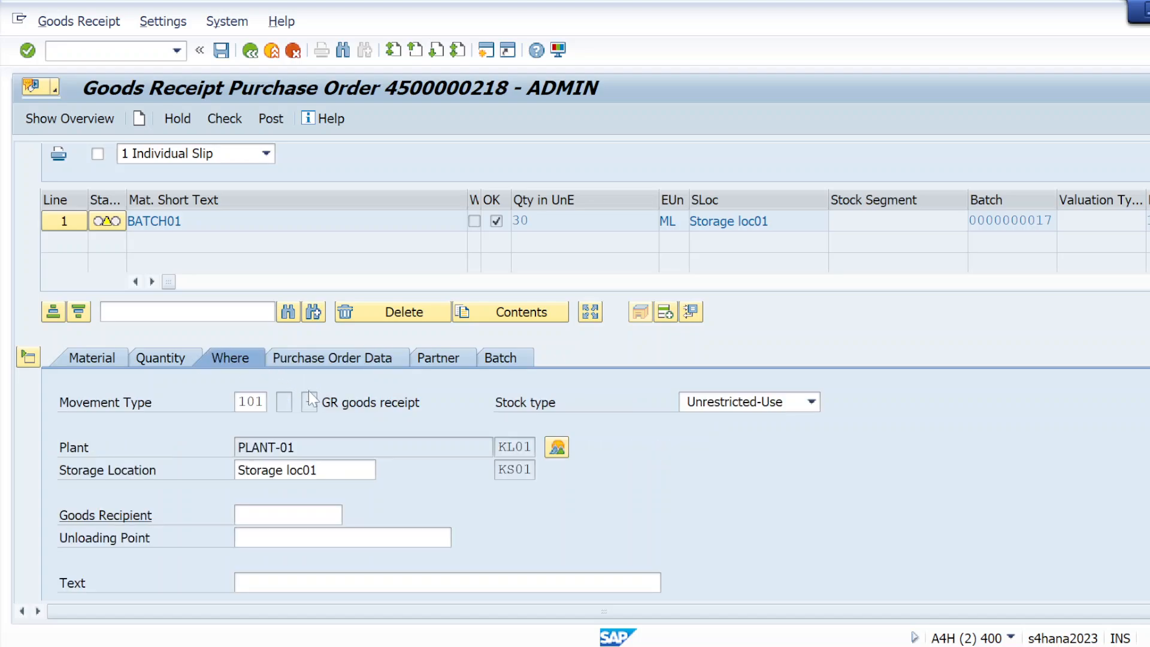
left_click(556, 453)
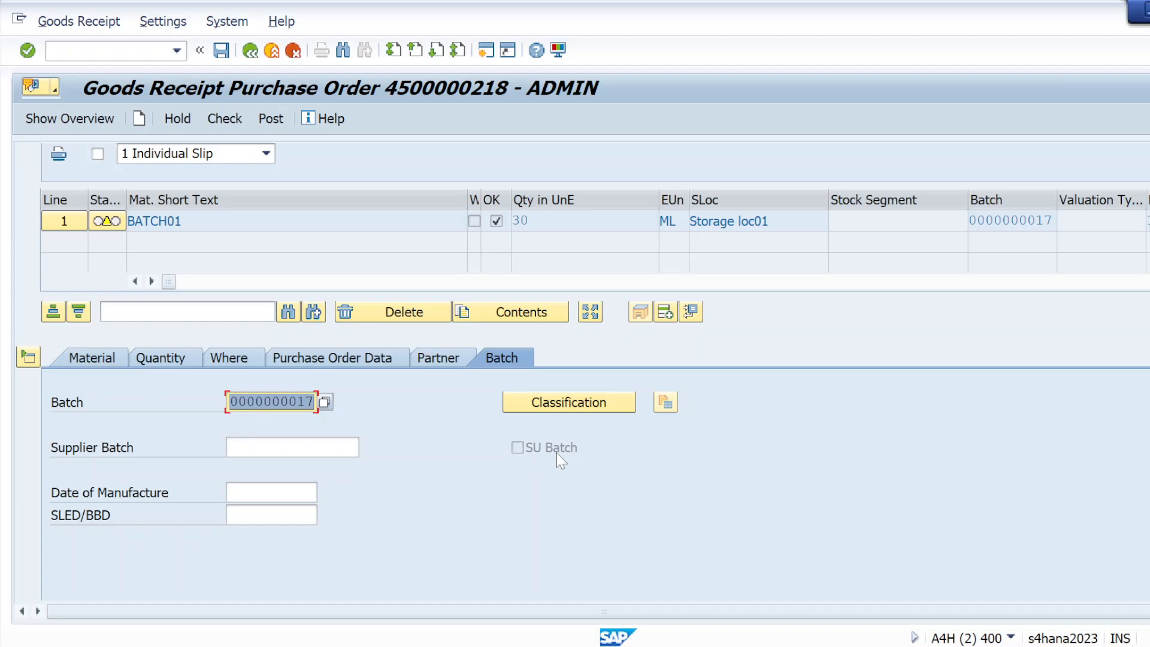
Step: Check BATCH01's stock overview in the other session, then return to the goods receipt
key("alt+Tab")
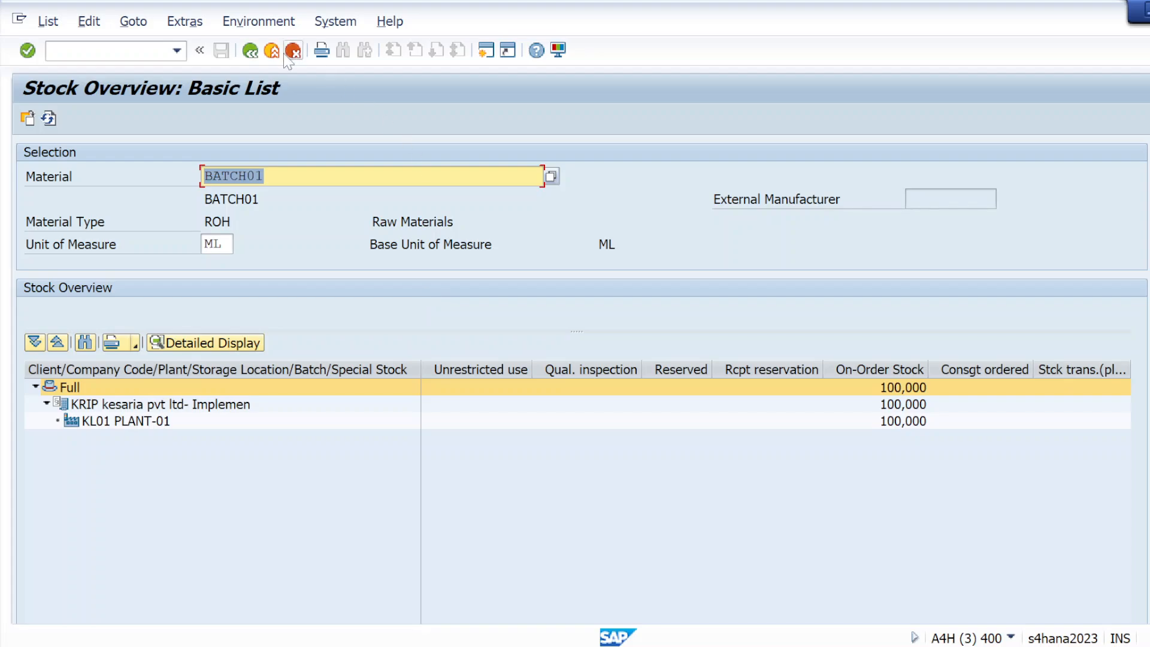
left_click(250, 51)
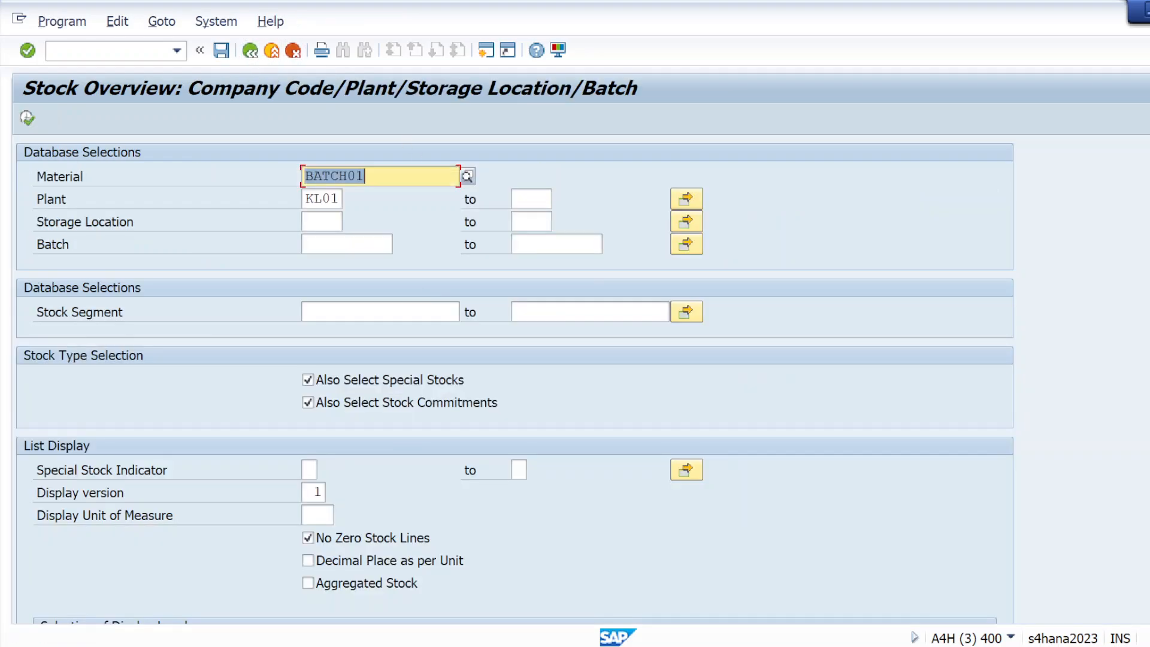
left_click(250, 53)
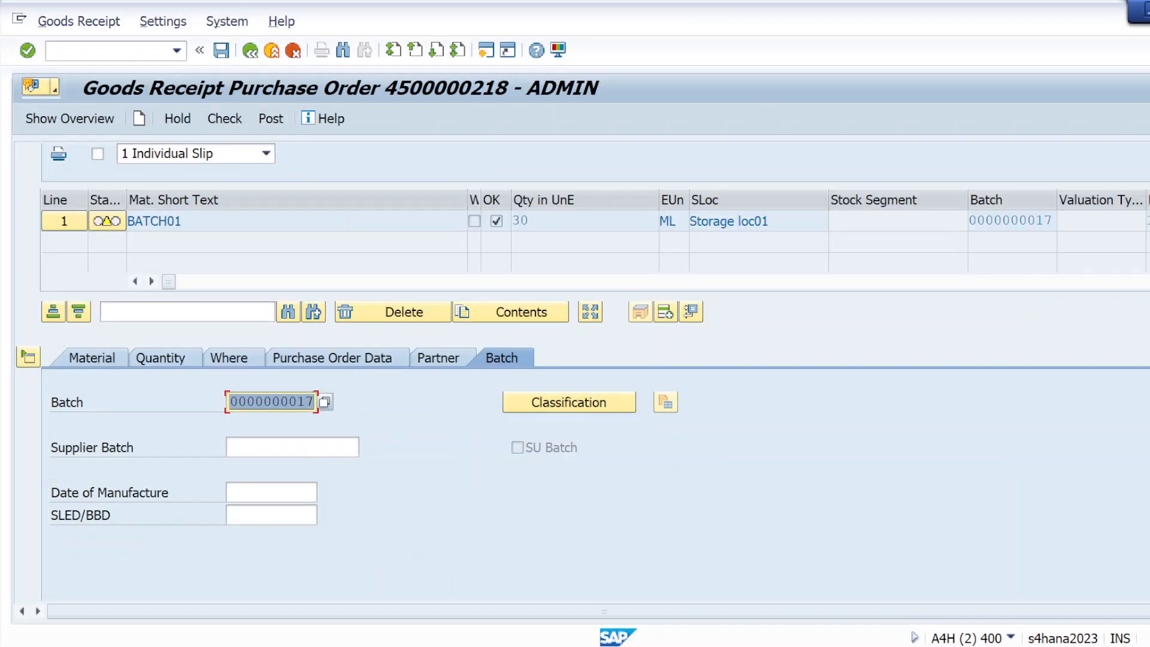
Step: Set the supplier batch to SUPPLIER01
left_click(282, 447)
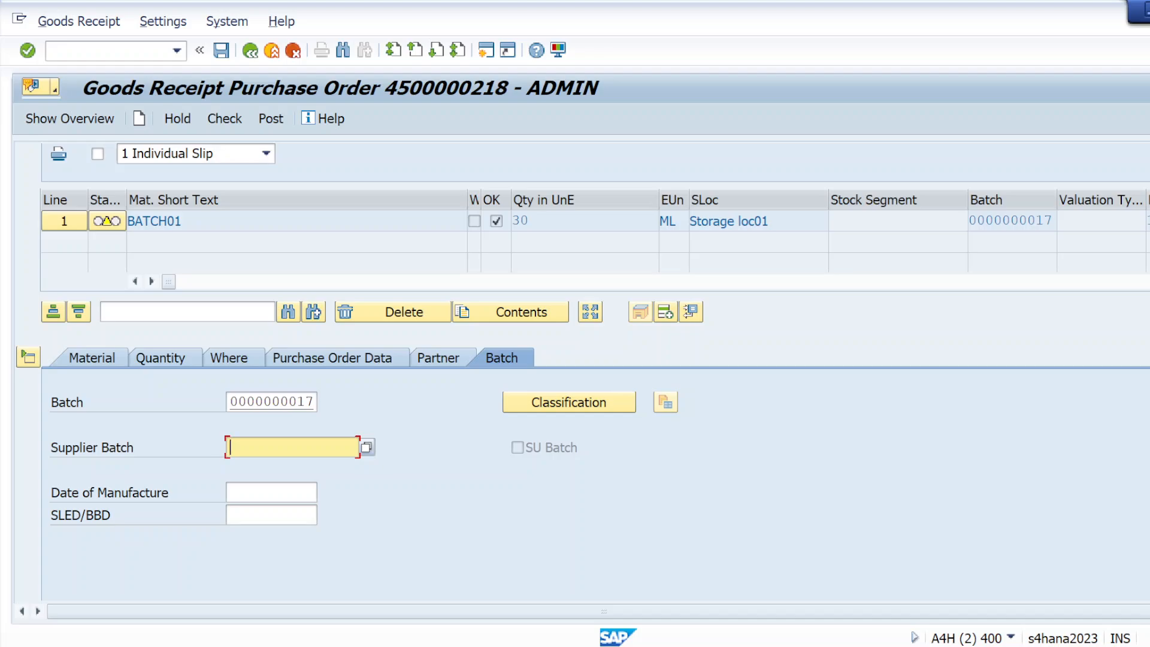
type("su")
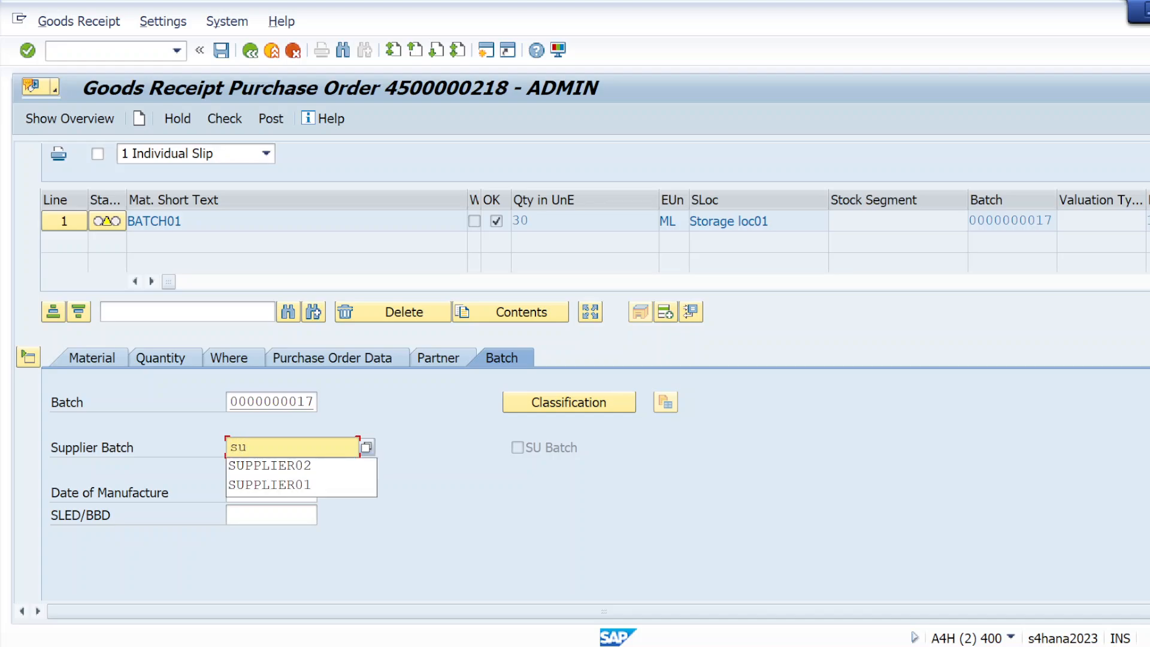
left_click(282, 486)
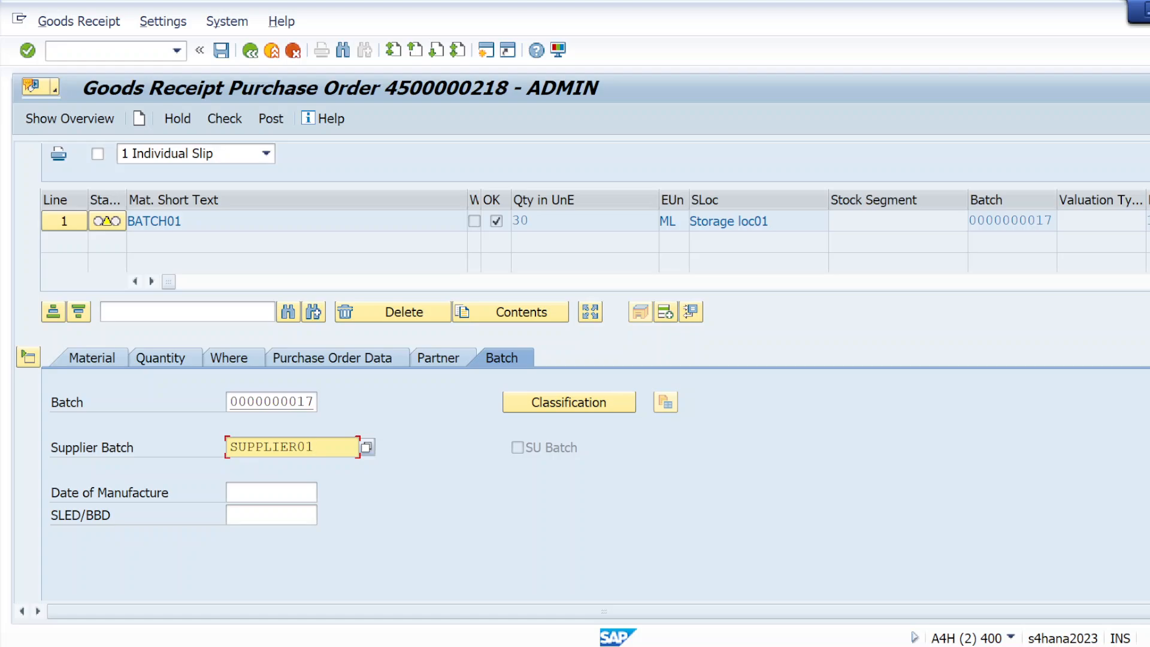
Step: Set manufacture date 19.02.2025 and SLED/BBD 16.04.2025, then check the receipt
left_click(254, 490)
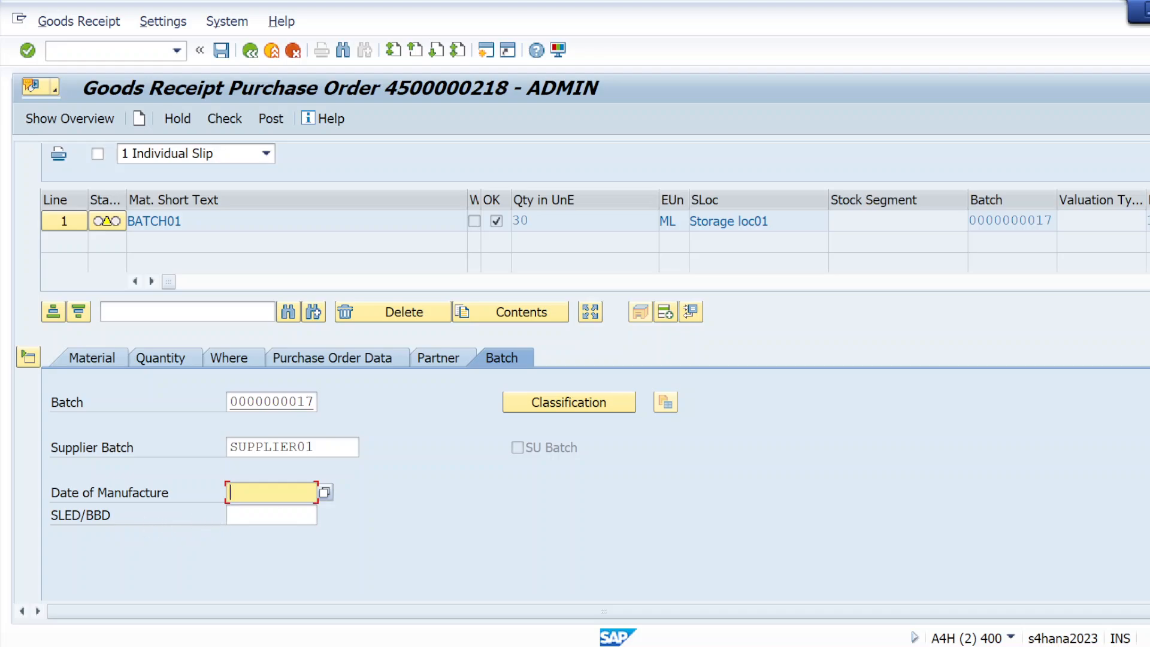
left_click(325, 493)
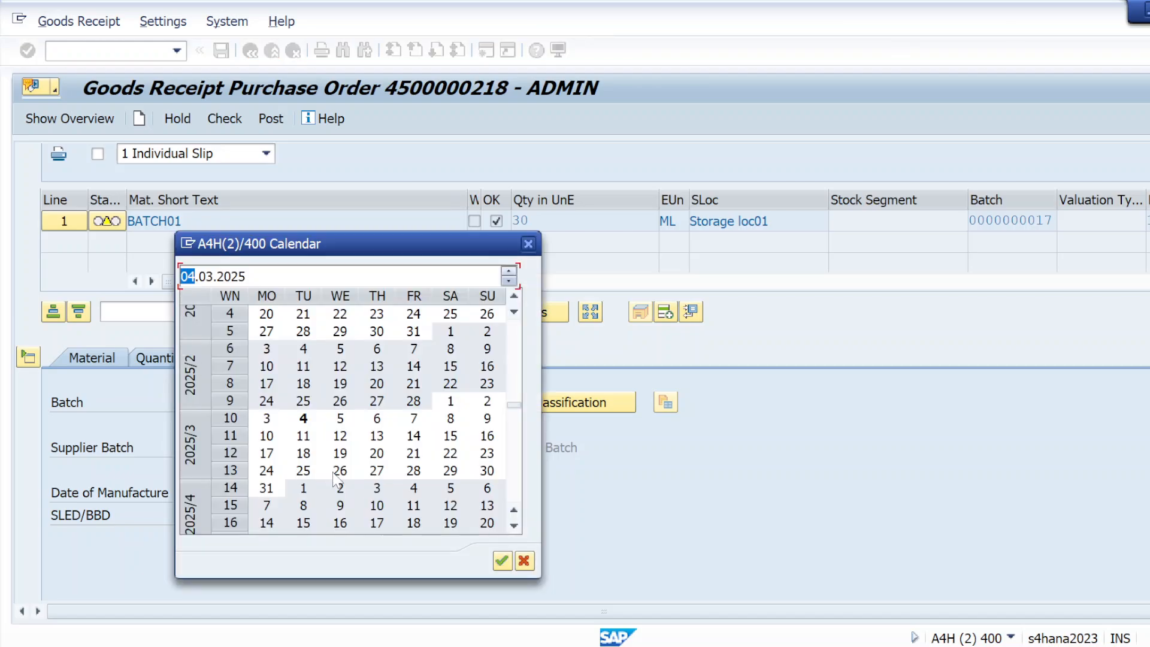
double_click(340, 386)
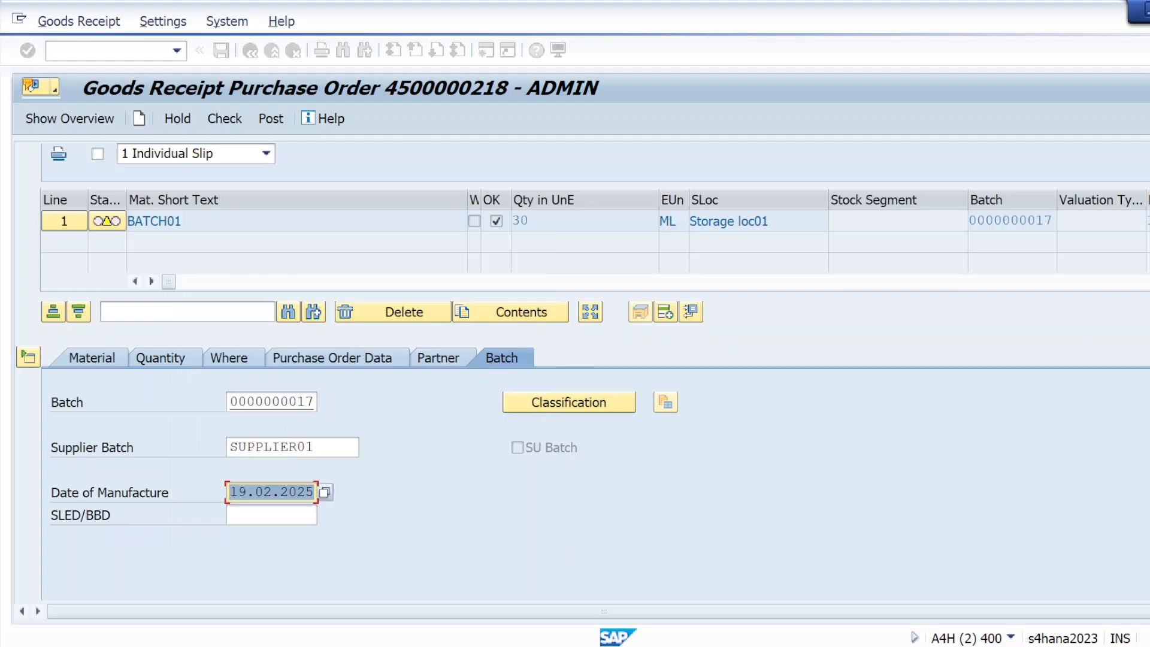
key("Tab")
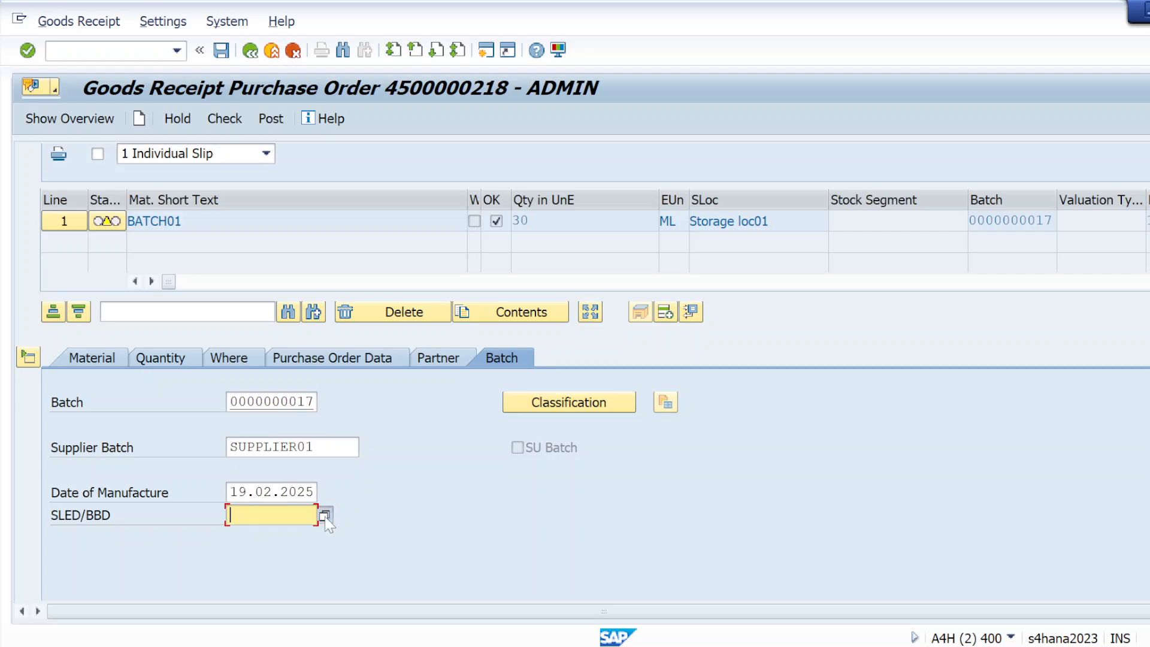
left_click(324, 517)
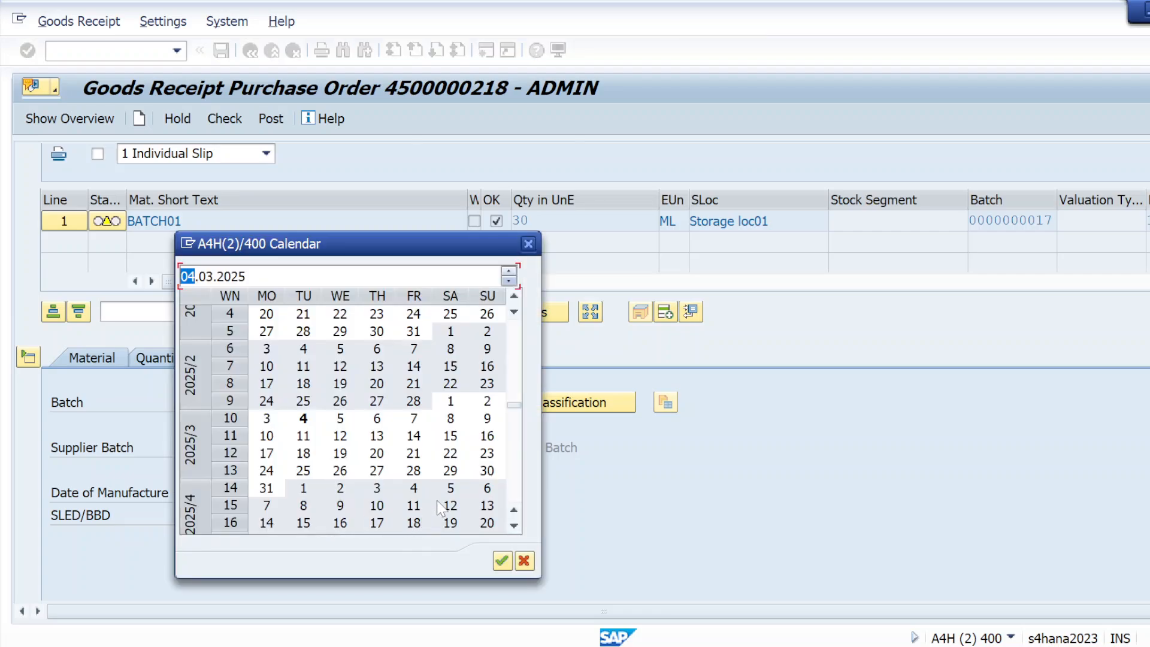
double_click(340, 523)
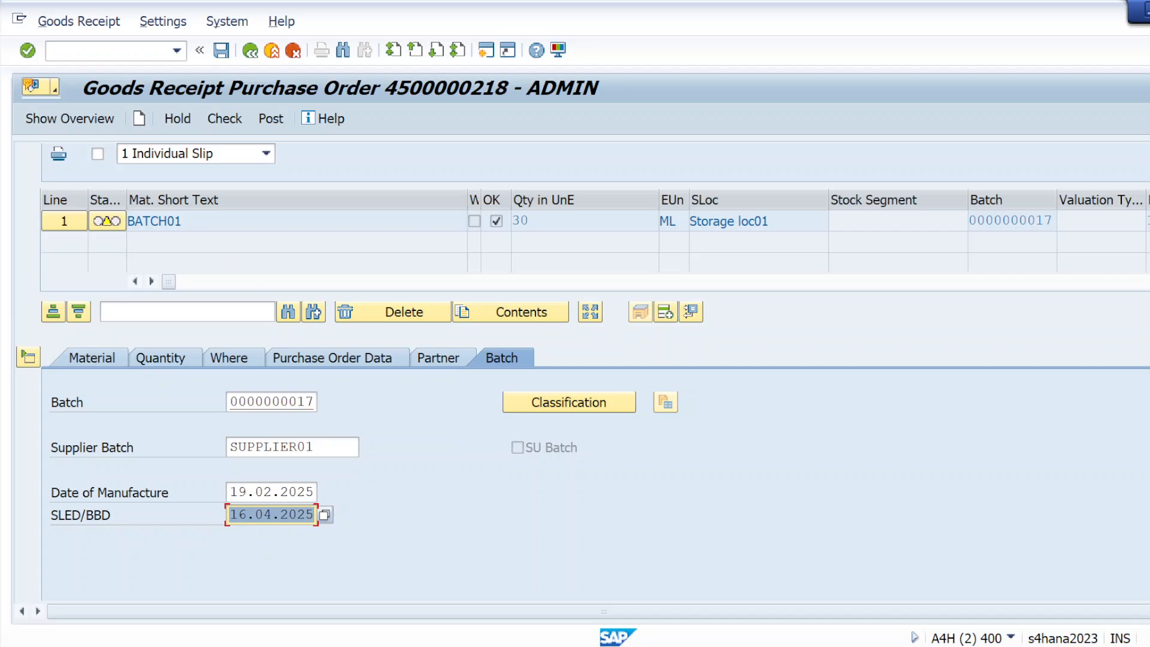
left_click(238, 123)
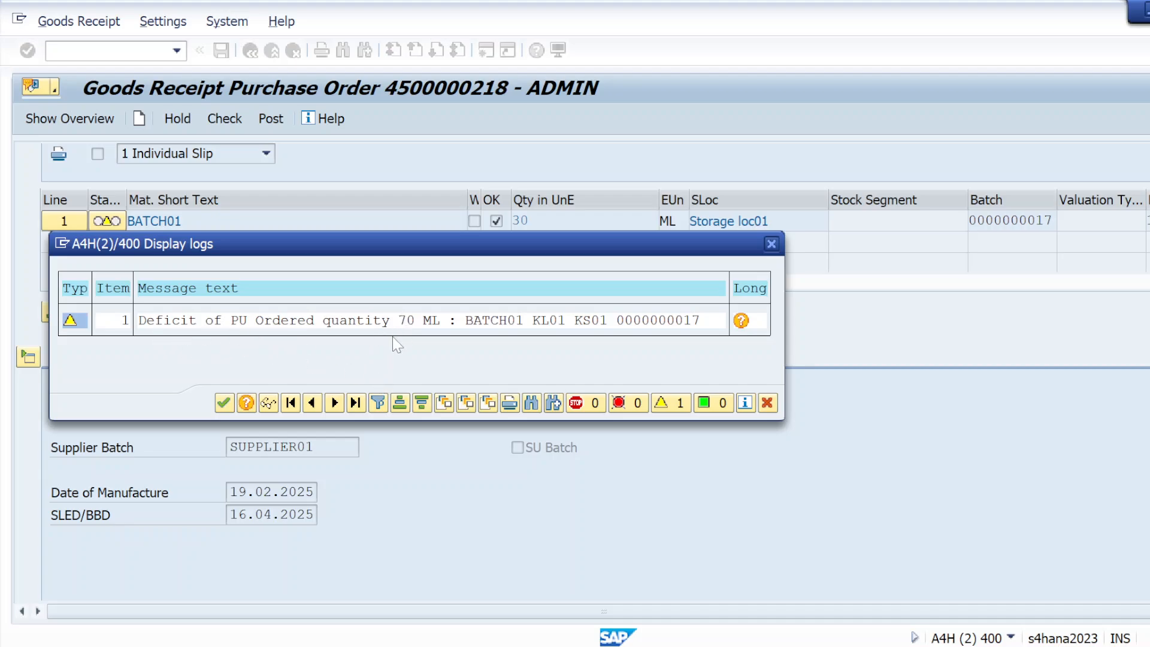
left_click(772, 244)
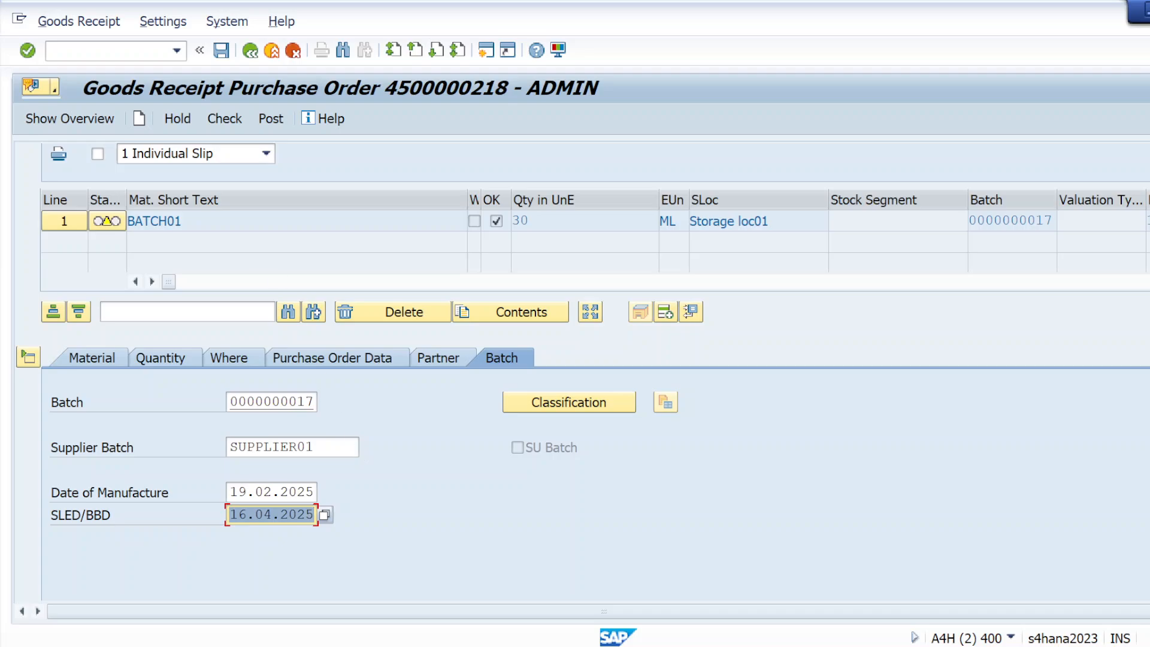
left_click(267, 122)
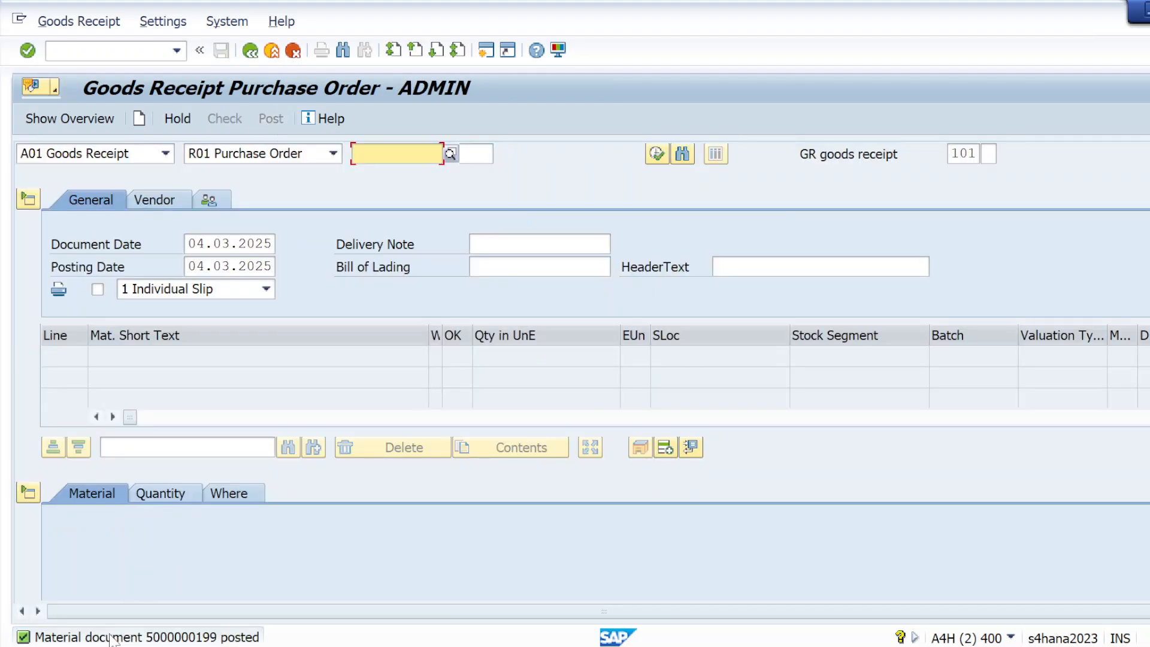
double_click(114, 637)
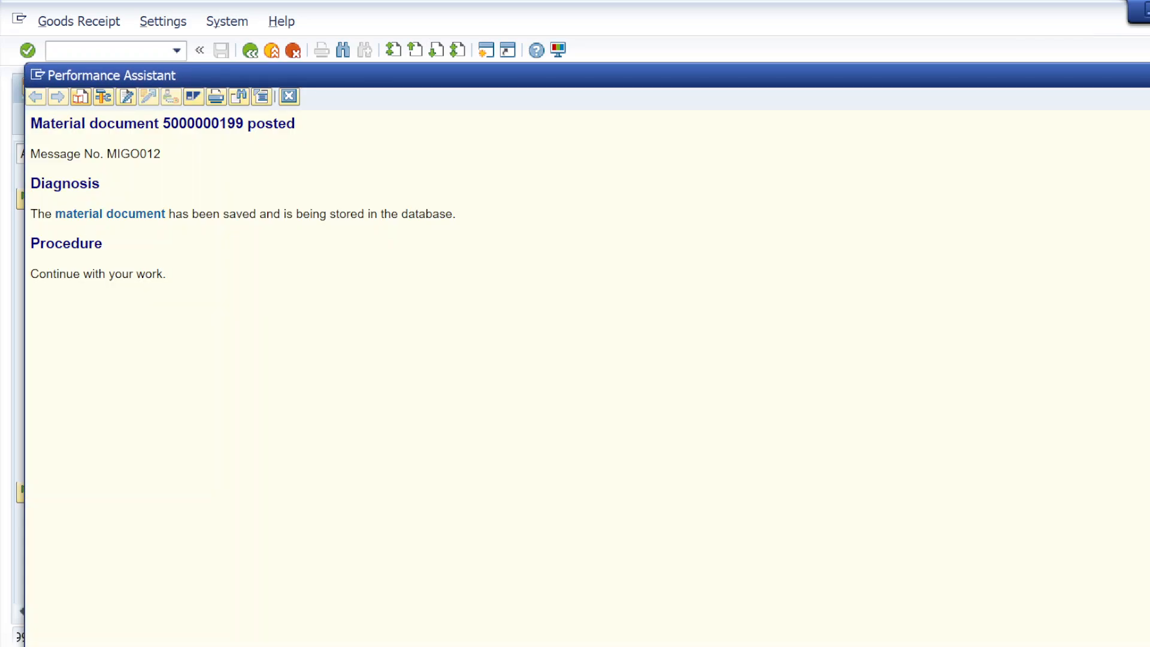
Step: Select the help heading with the document number and switch to Notepad
left_click_drag(30, 123, 303, 153)
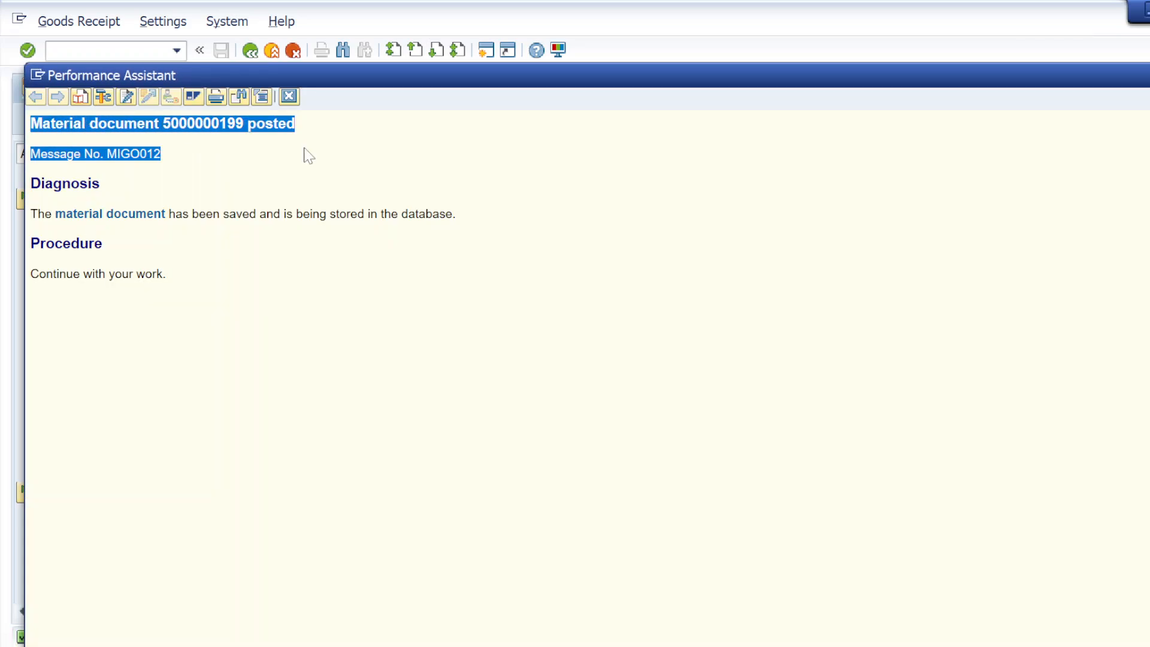
left_click(307, 146)
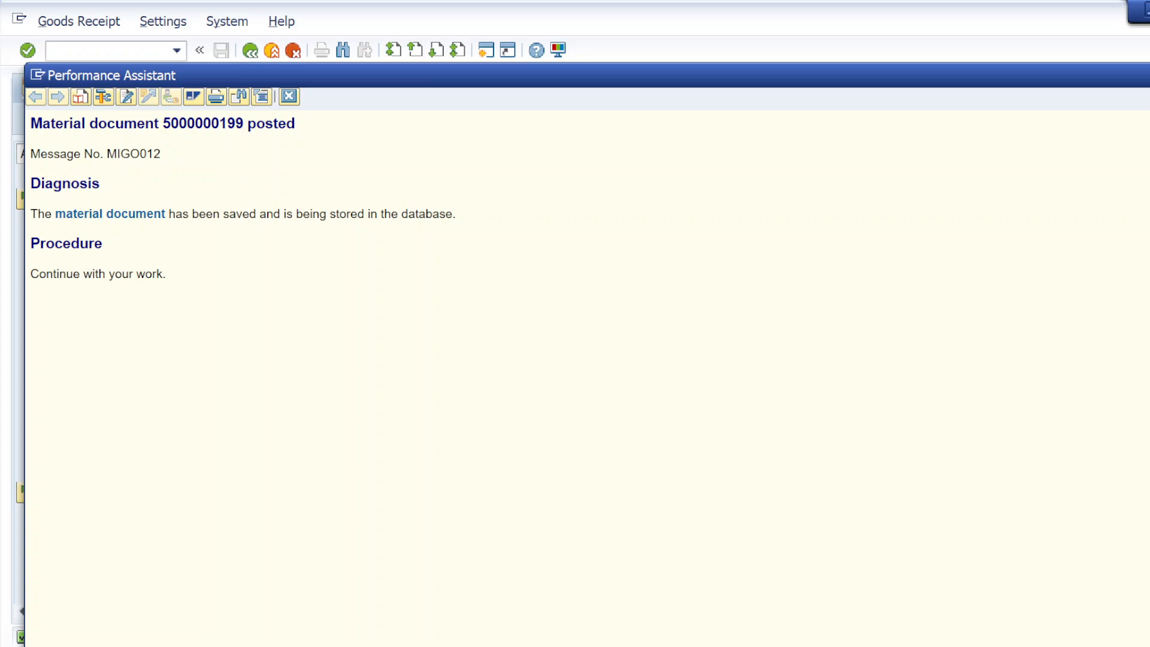
left_click_drag(32, 124, 295, 124)
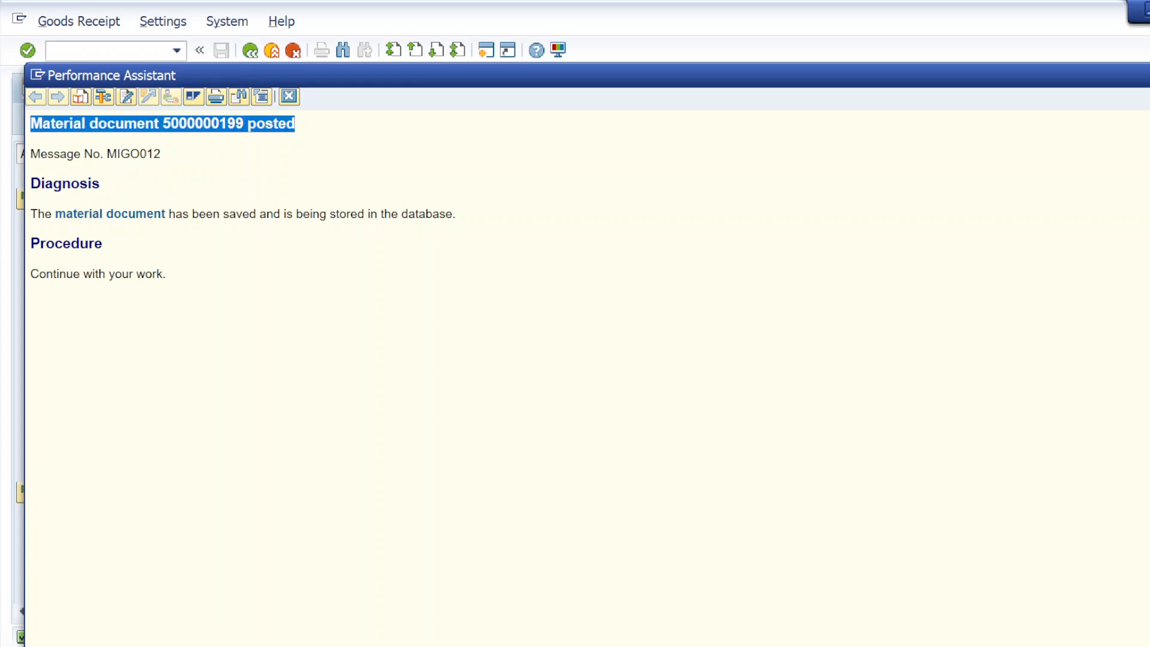
key("alt+Tab")
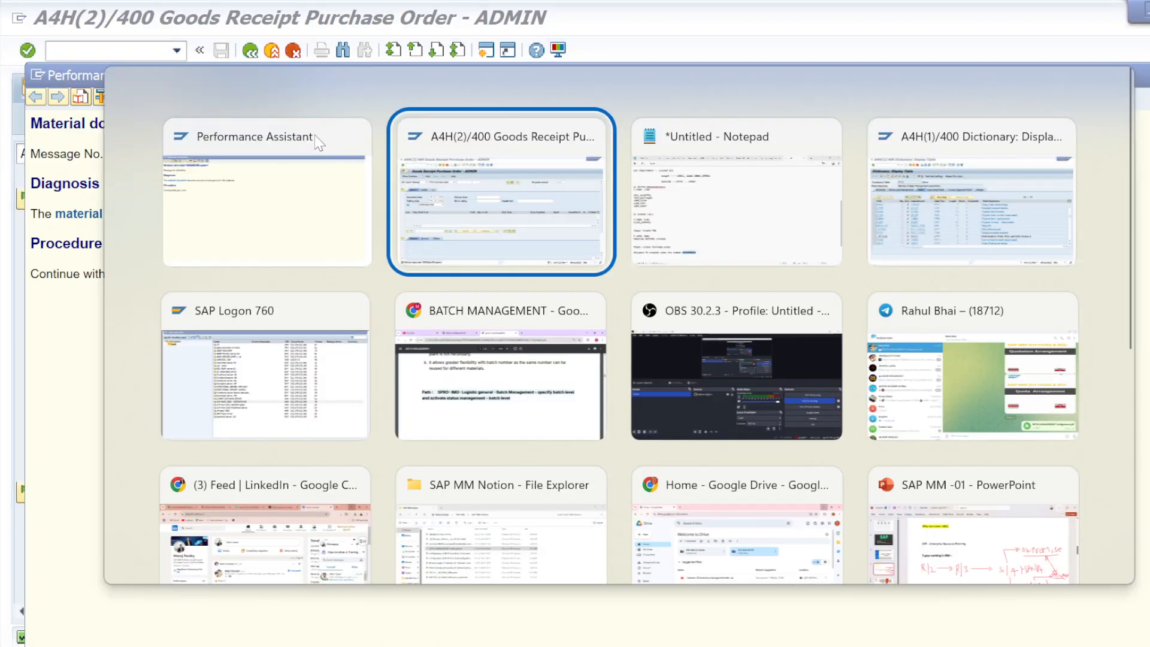
key("alt+Tab")
Step: Add a 'step - GR posting' heading below the purchase order note
left_click(15, 556)
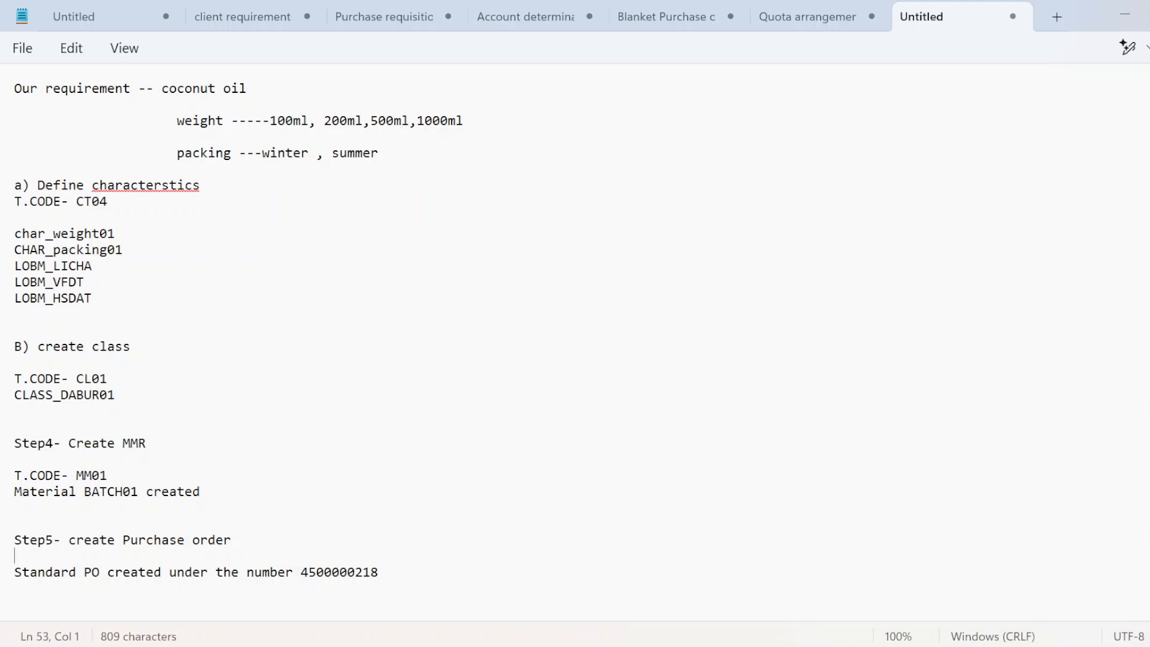
key("ctrl+End")
key("Return")
key("Return")
key("Return")
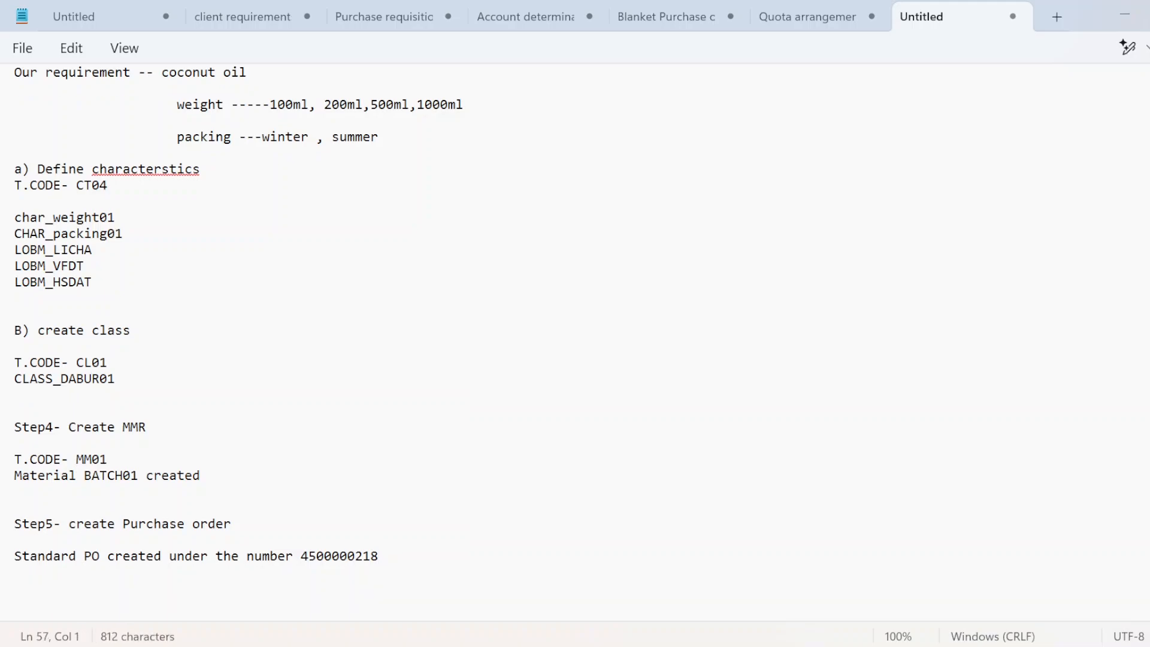
type("step -")
key("Caps_Lock")
type("GR")
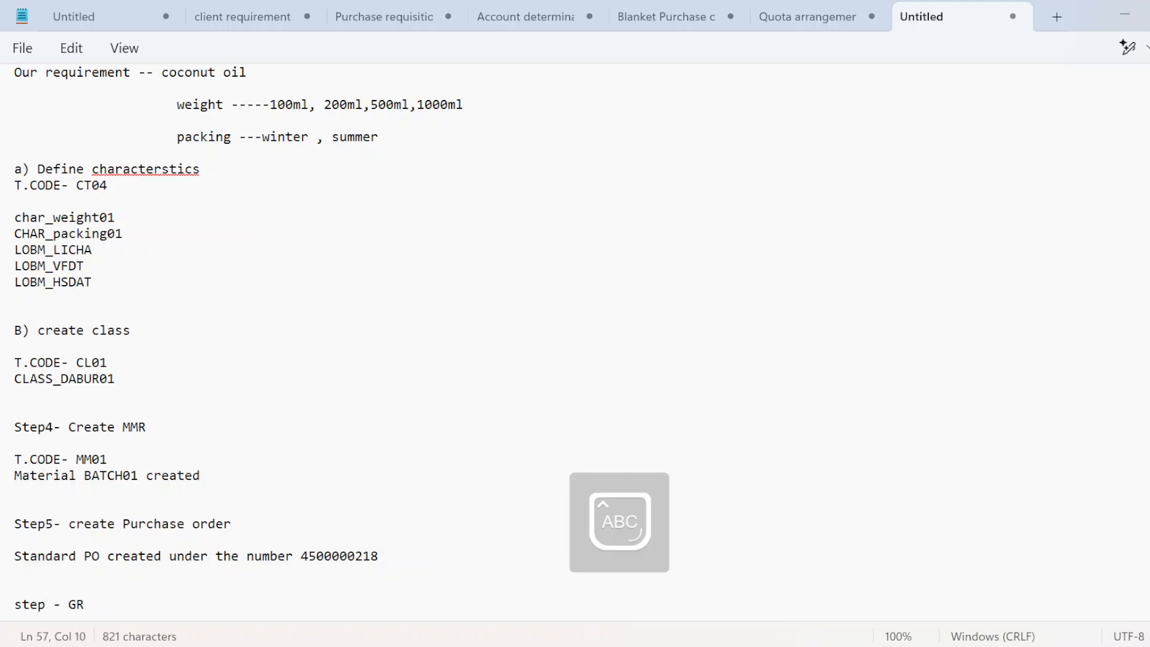
key("Caps_Lock")
type("pos")
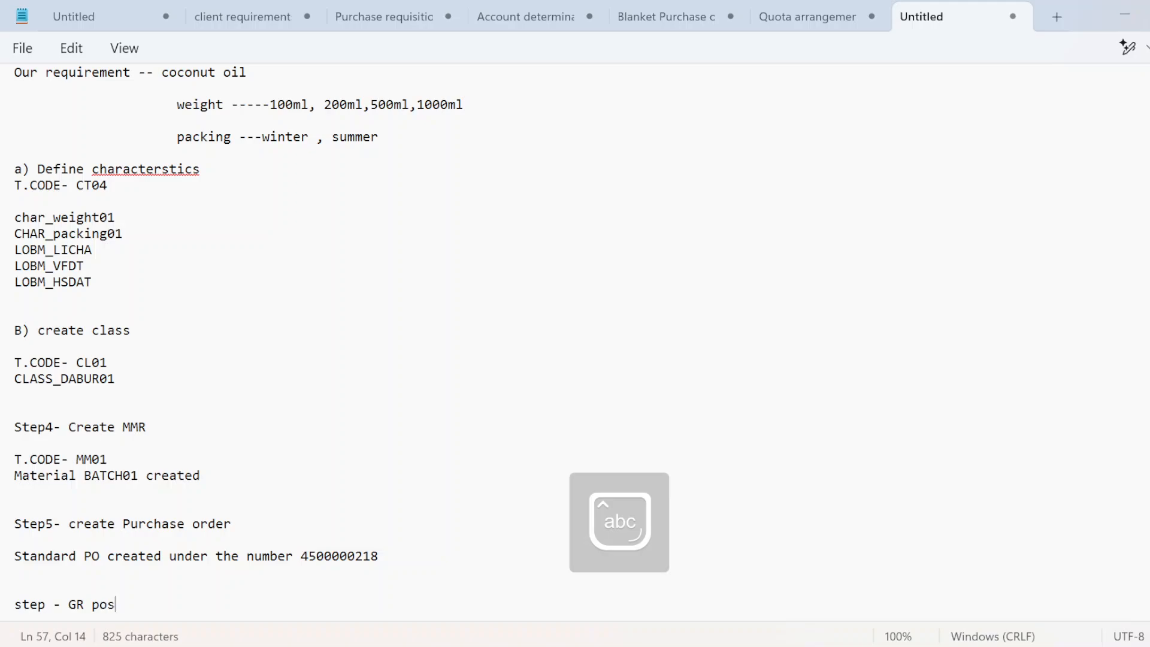
type("ting")
key("Return")
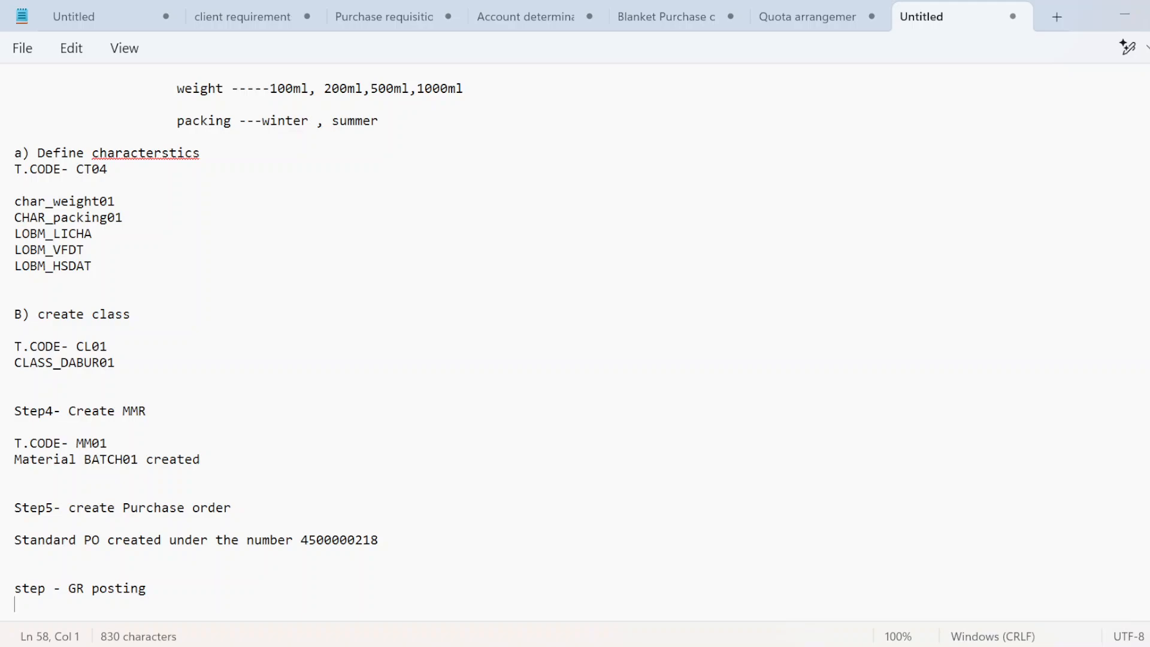
key("Return")
type("Material document 5000000199 posted")
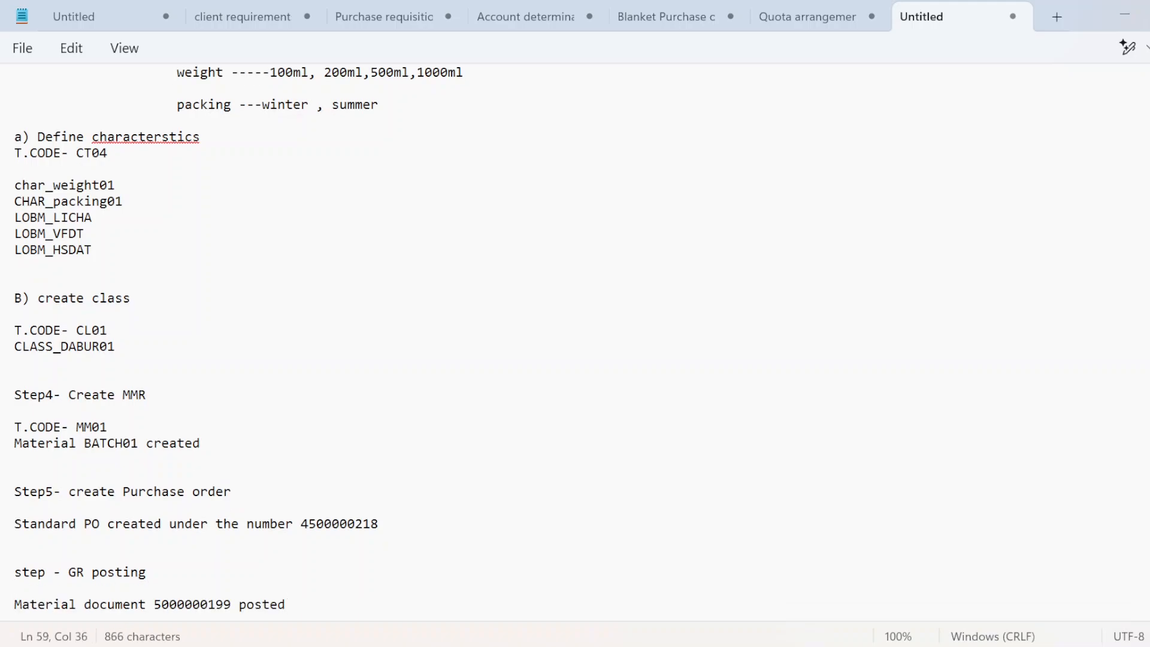
key("Up")
key("Down")
key("Return")
key("alt+Tab")
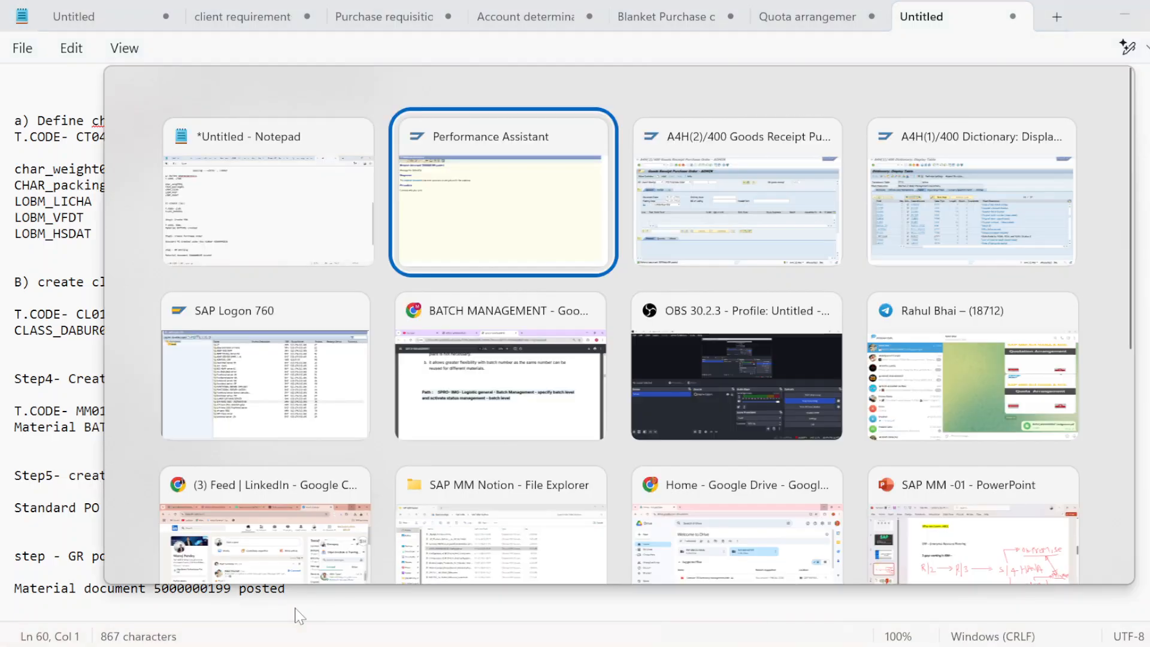
key("Tab")
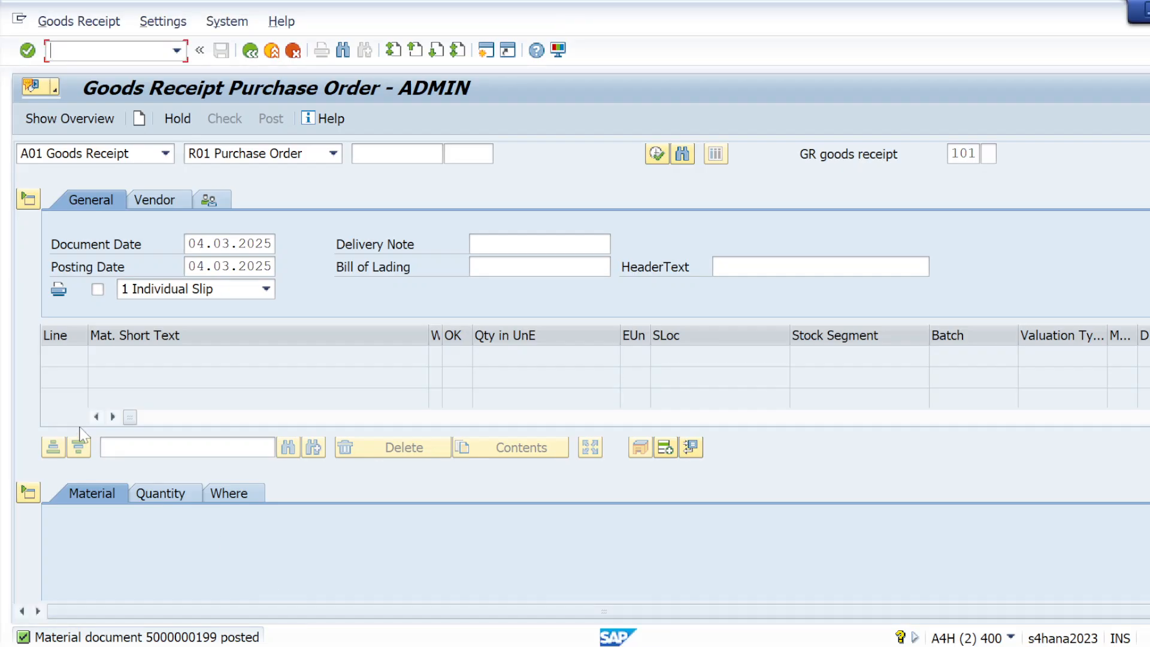
left_click(162, 154)
left_click(84, 232)
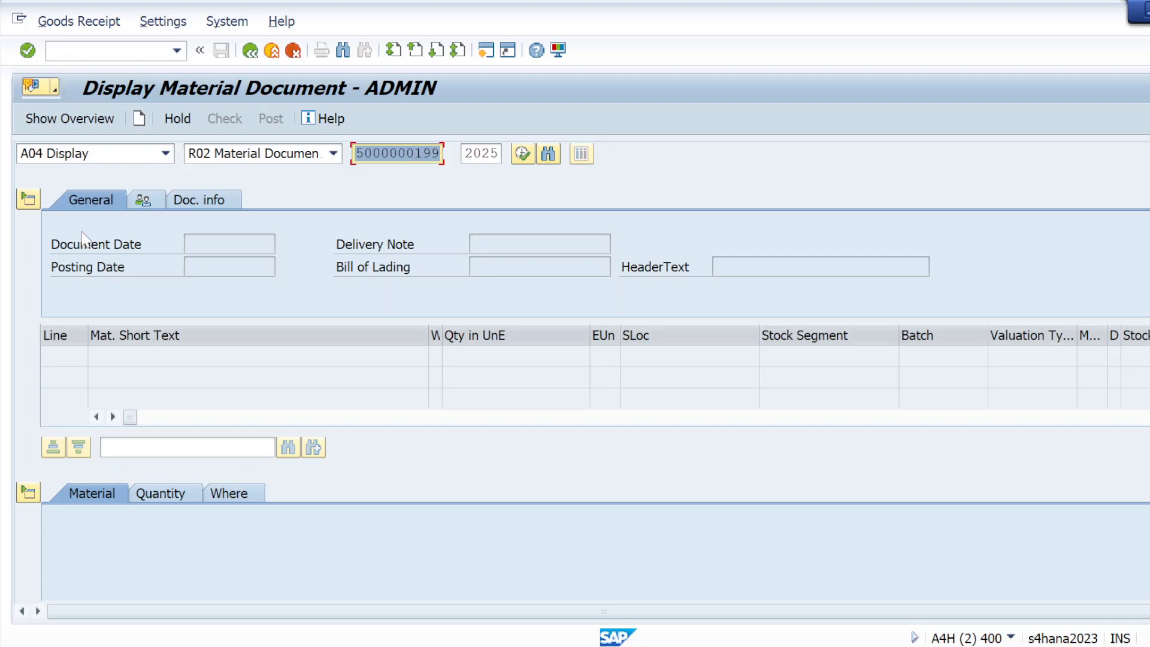
left_click(29, 51)
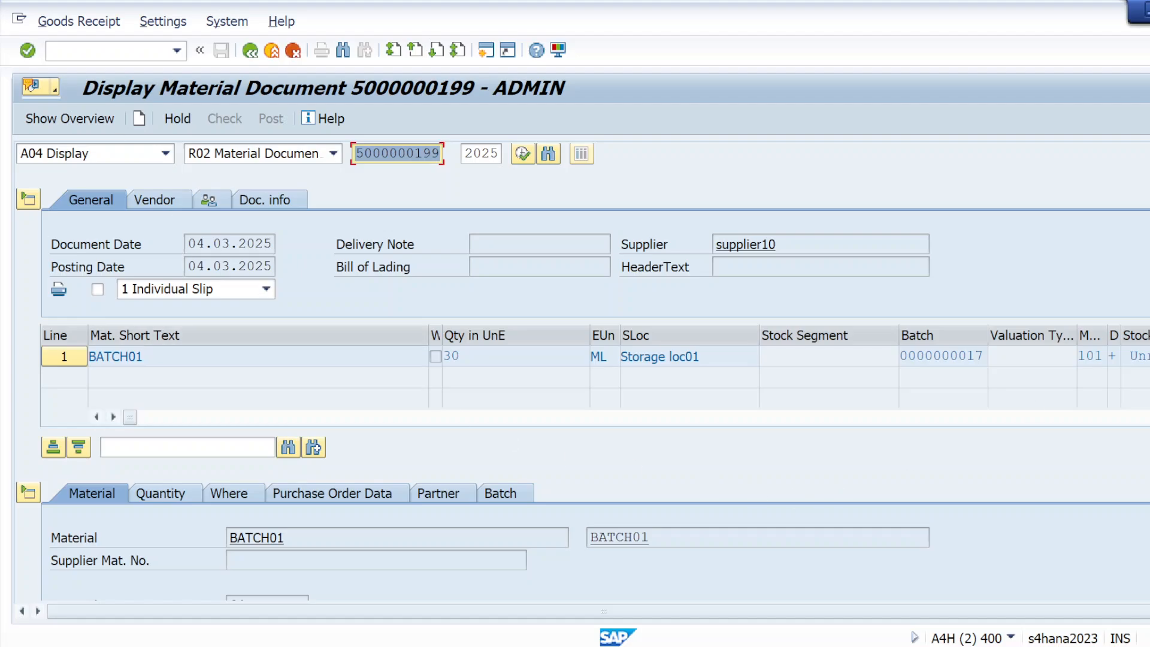
left_click(246, 495)
left_click(557, 583)
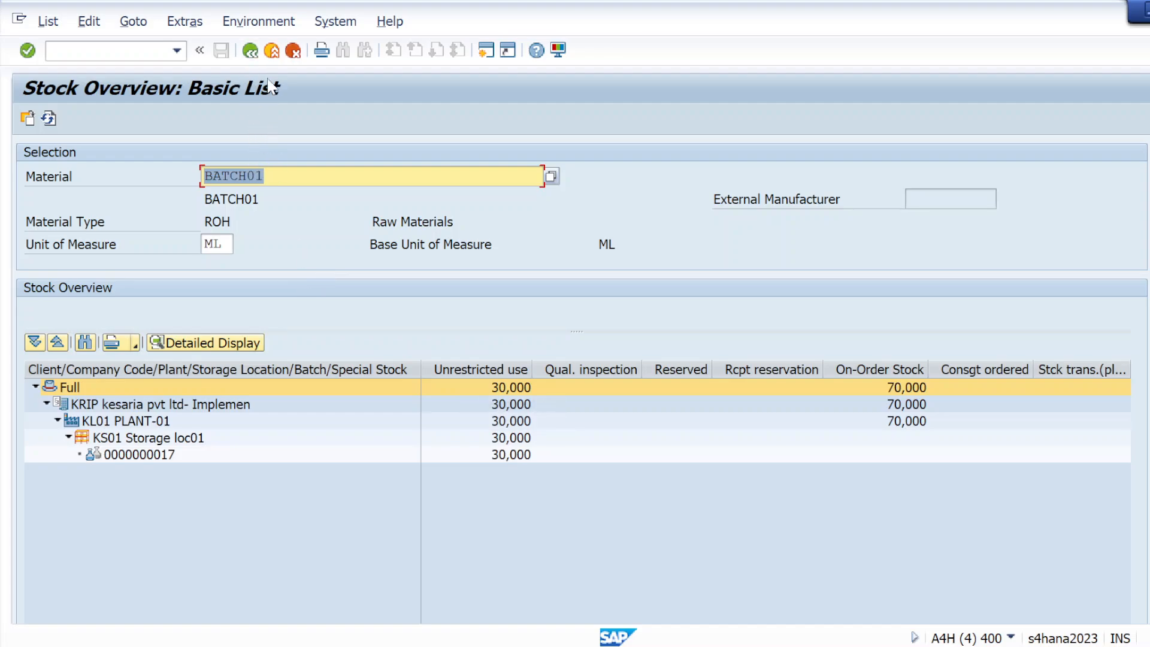
left_click(250, 52)
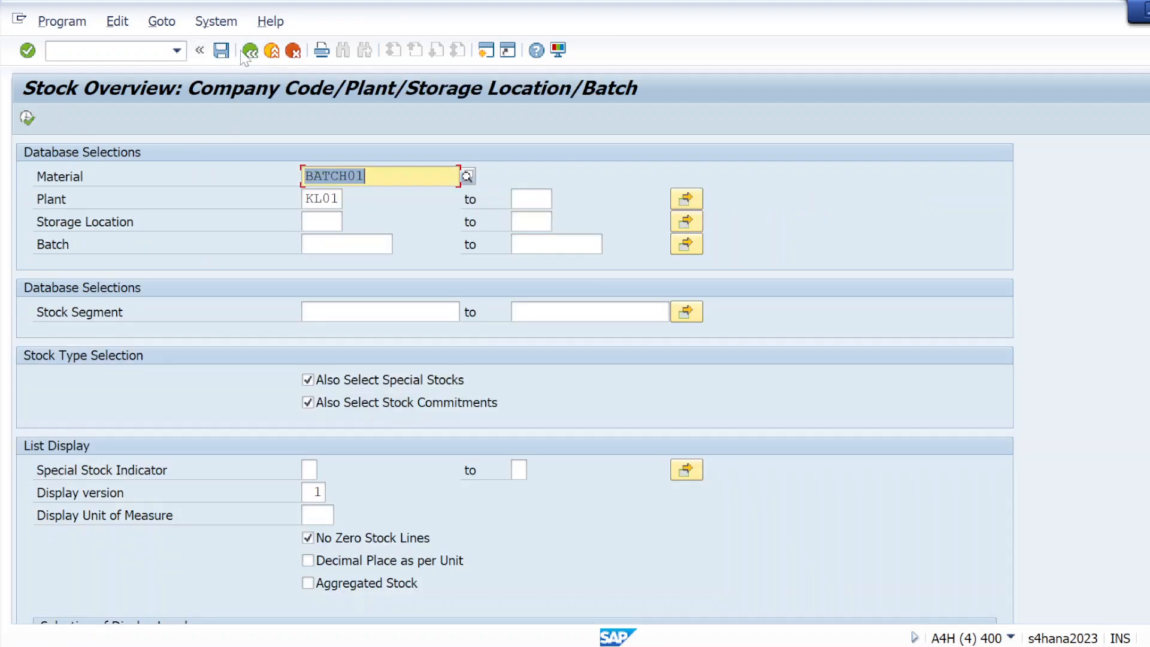
left_click(246, 53)
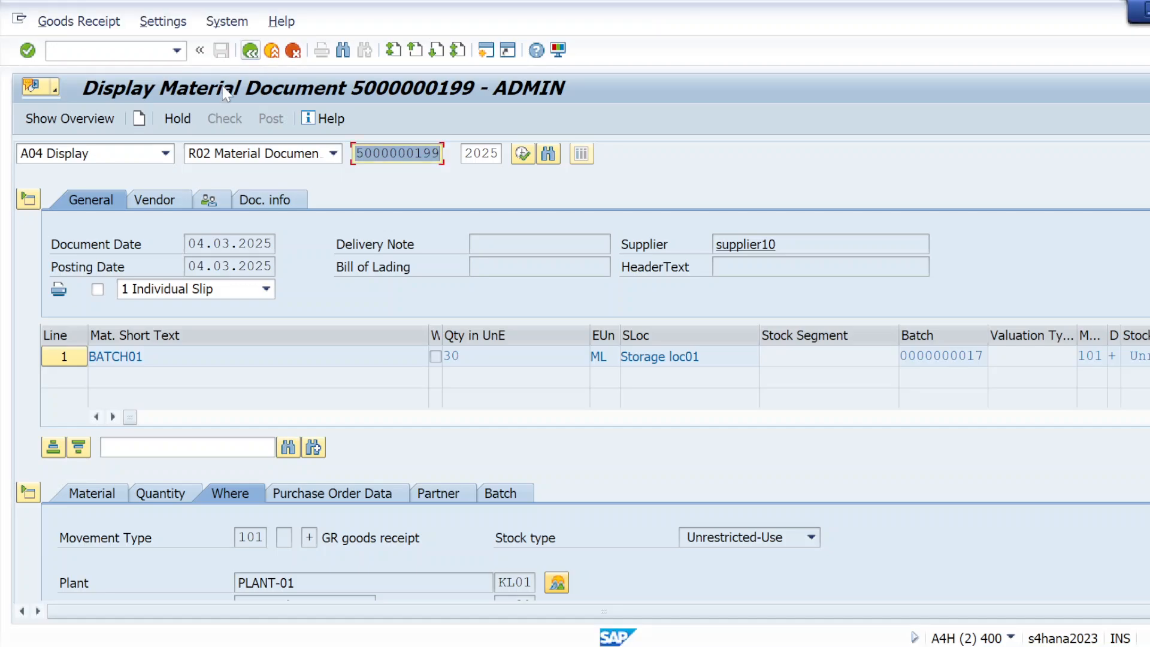
left_click(165, 154)
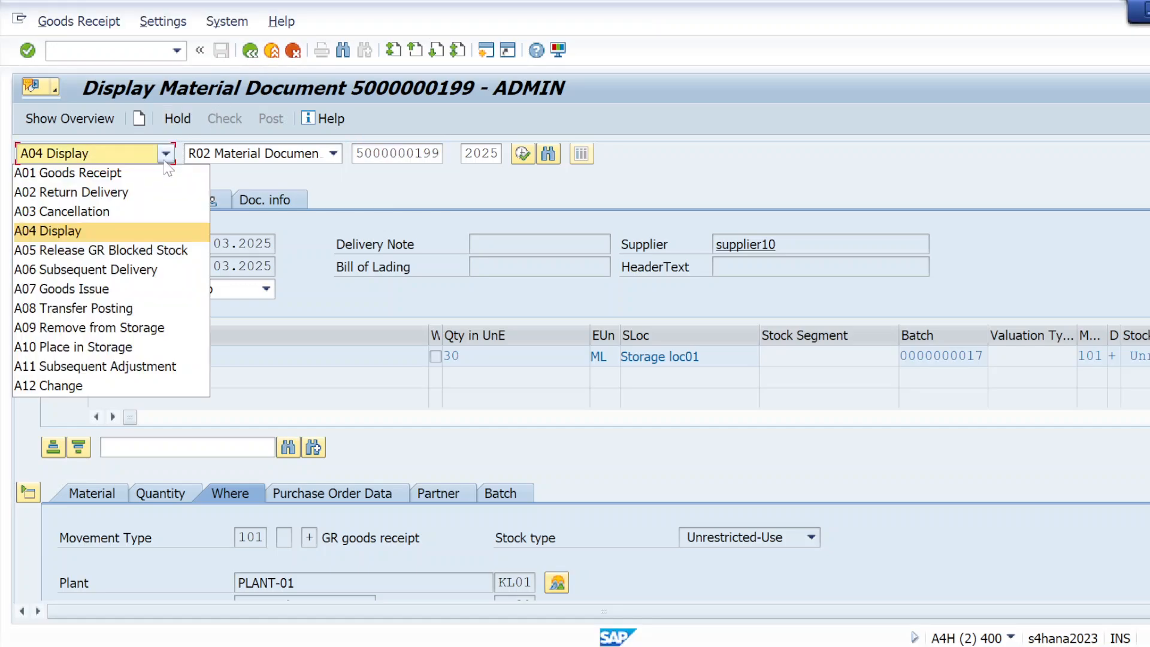
left_click(133, 182)
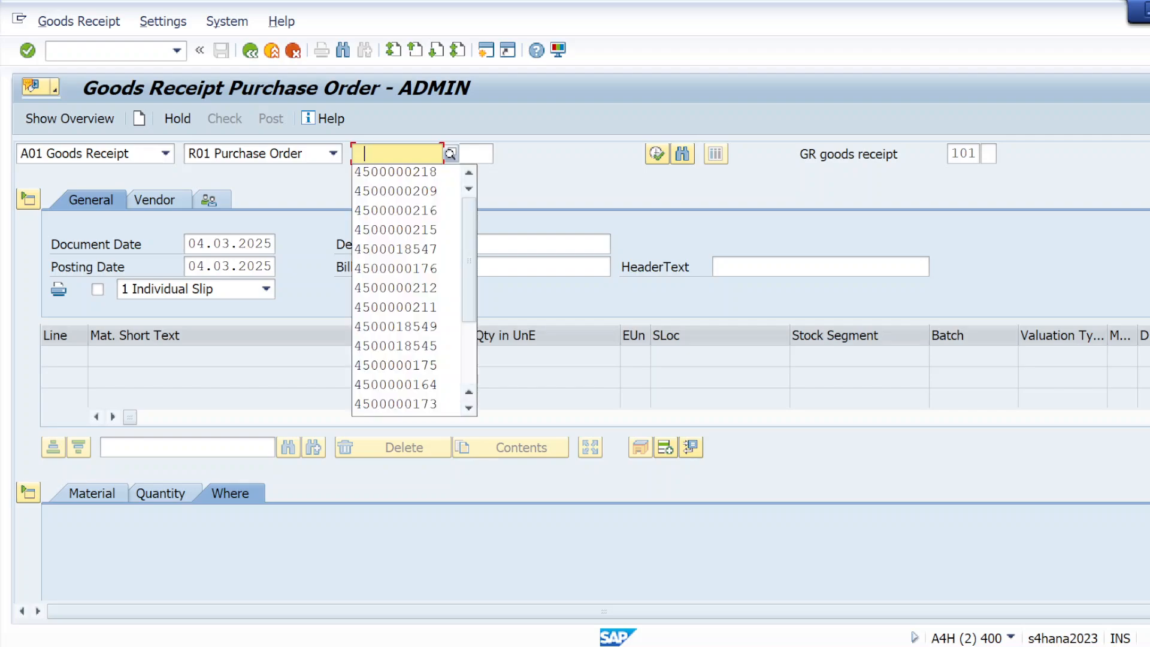
left_click(376, 175)
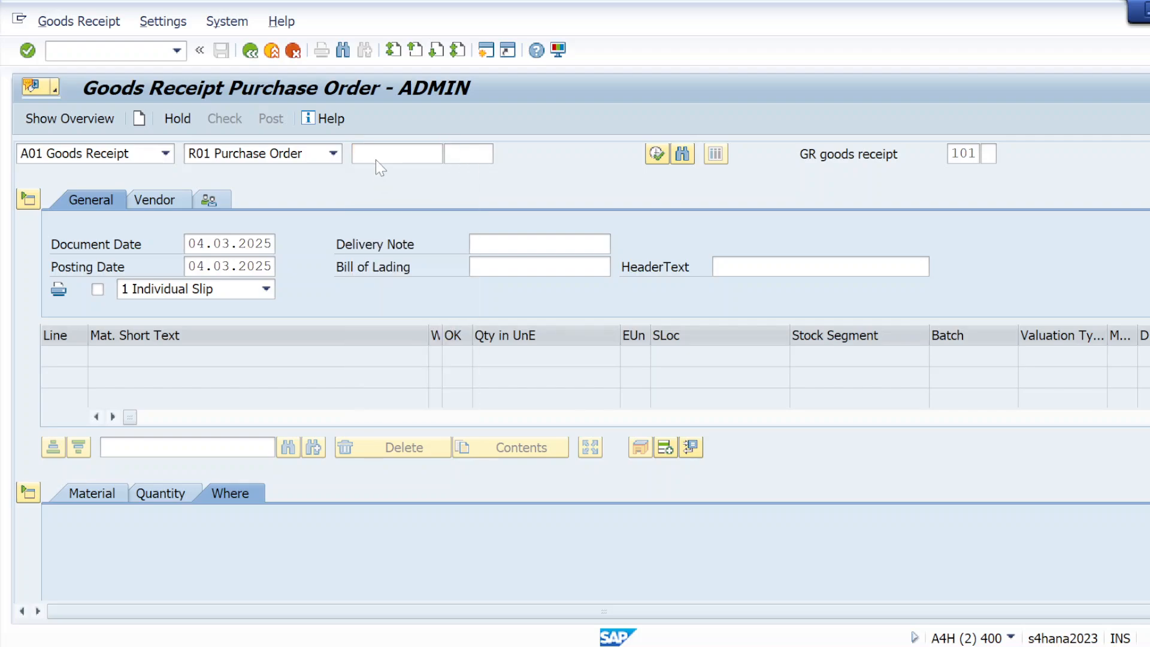
left_click(376, 157)
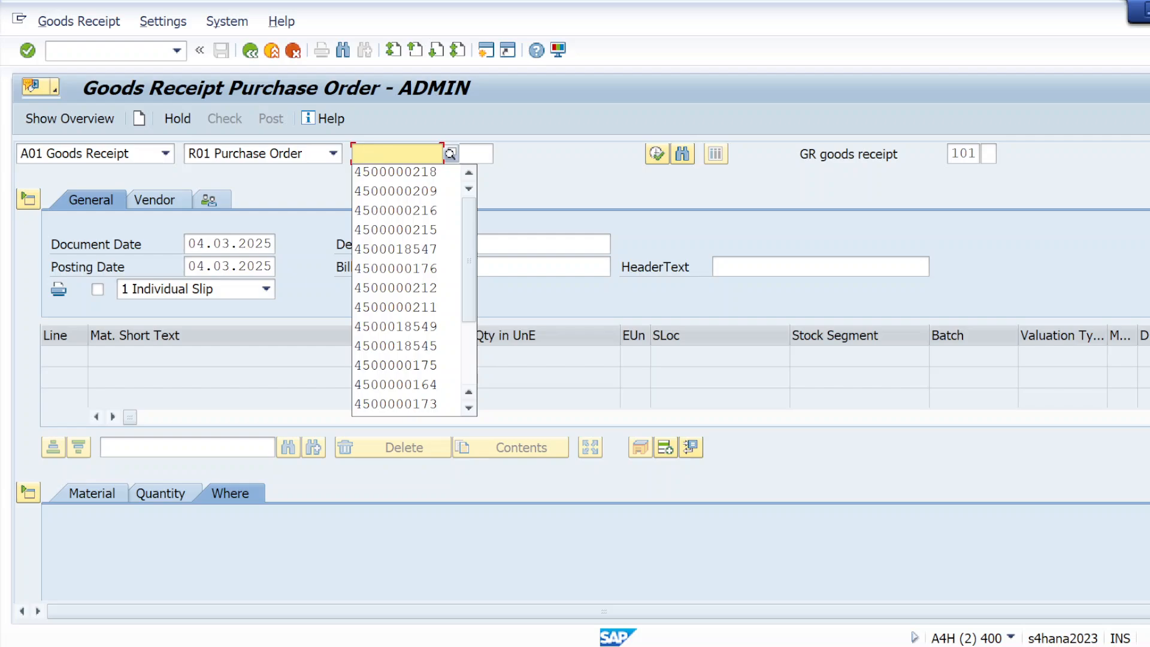
left_click(375, 172)
key("Return")
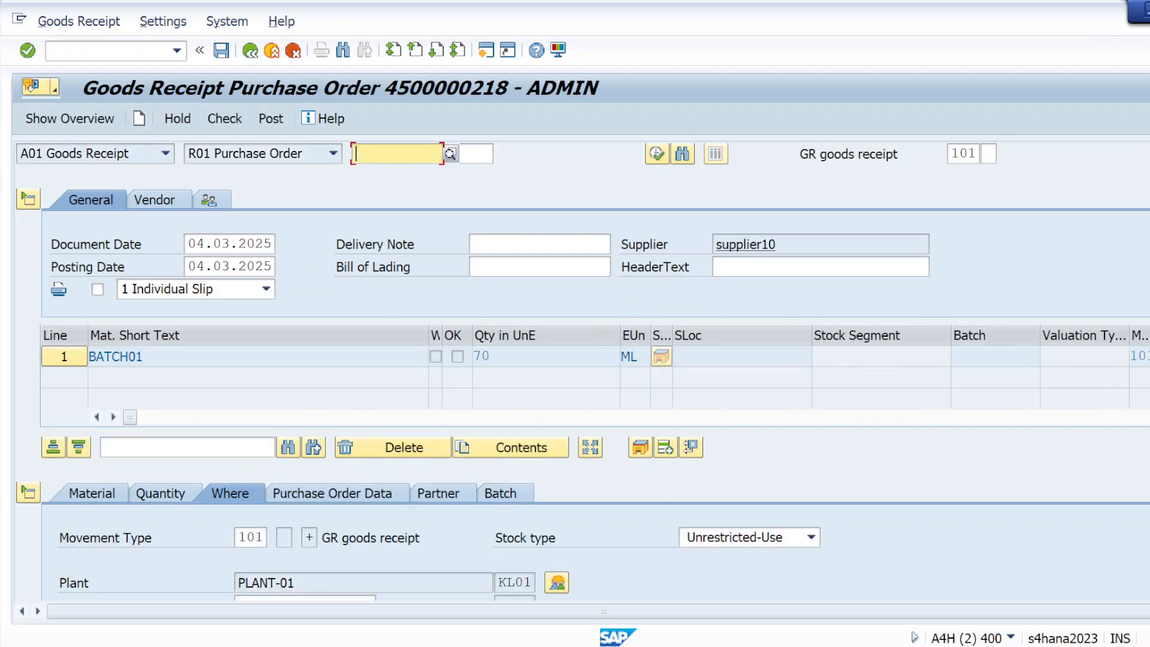
Step: Set storage location ks01 on the item and mark it Item OK
scroll(583, 371, "down", 5)
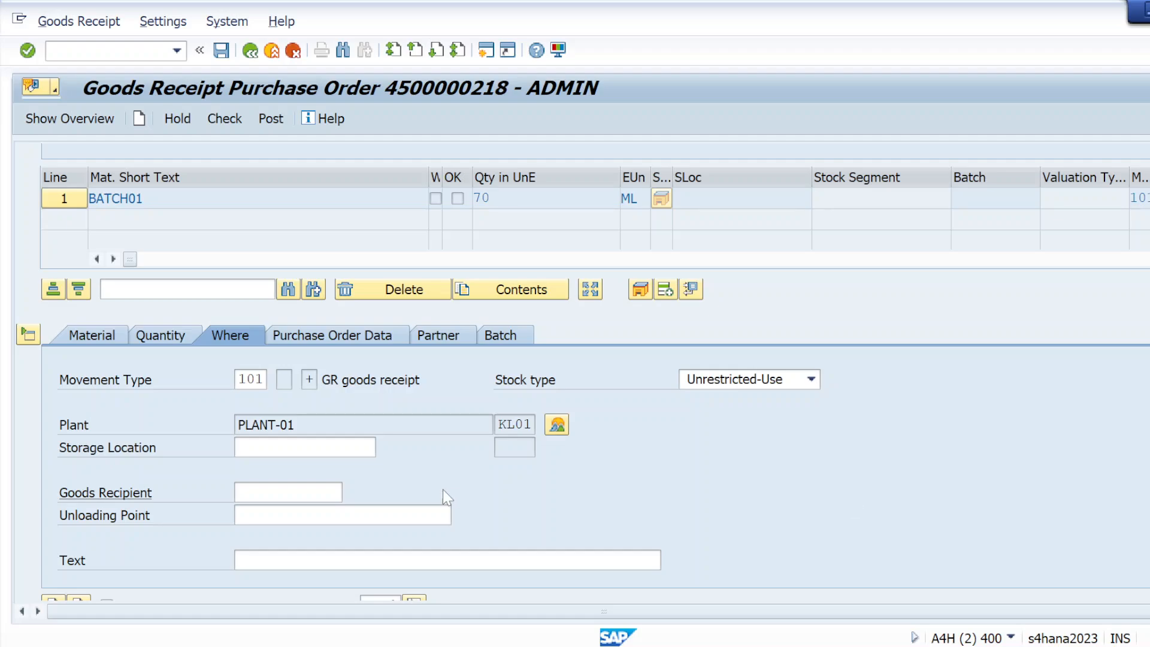
left_click(260, 447)
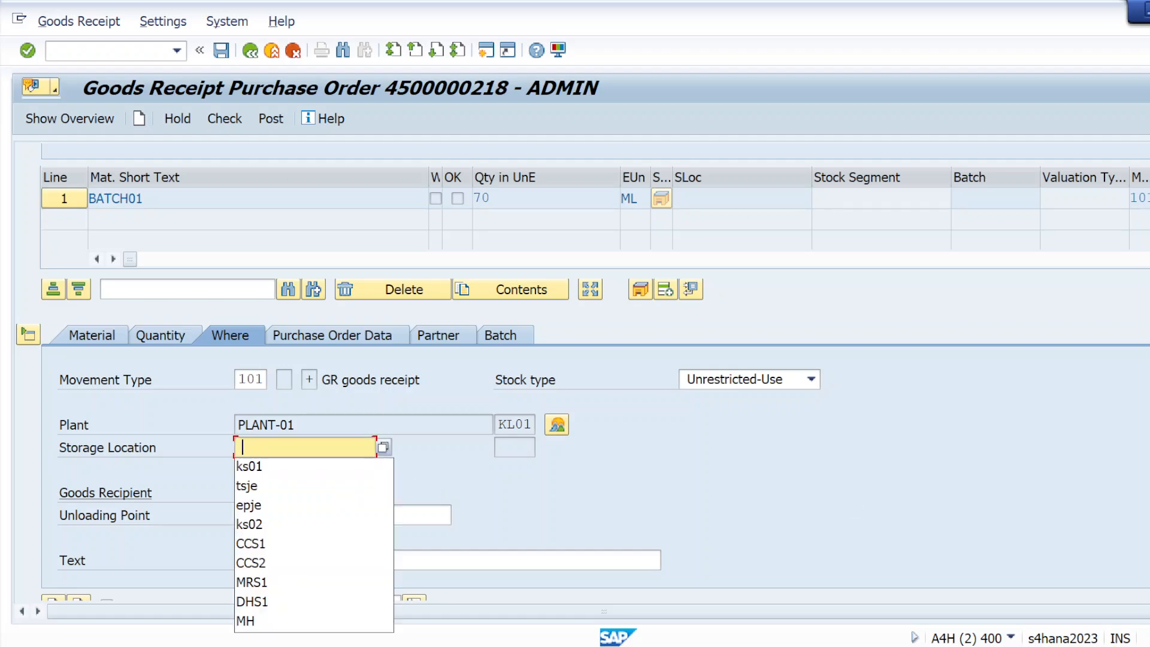
left_click(264, 472)
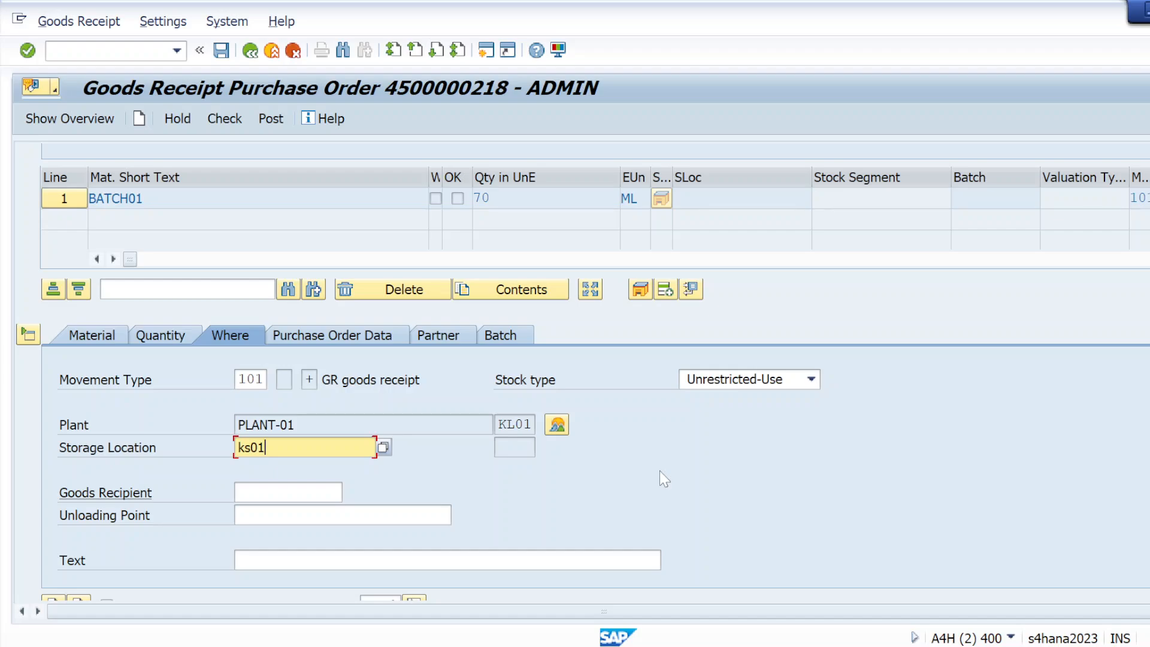
scroll(680, 501, "down", 1)
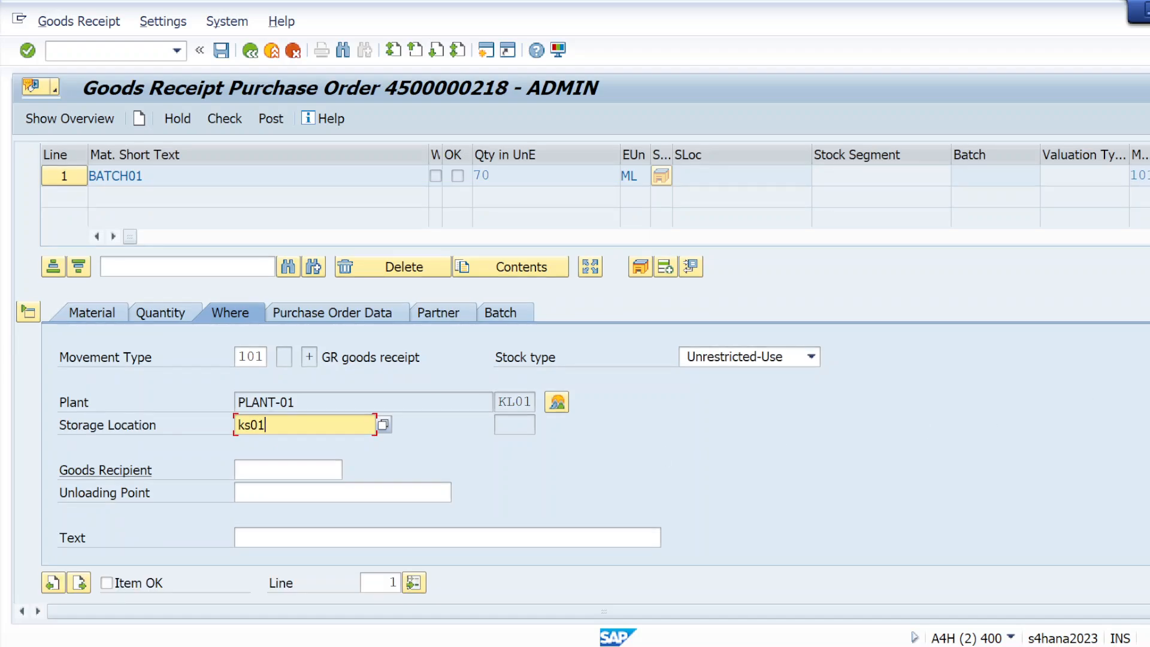
left_click(106, 582)
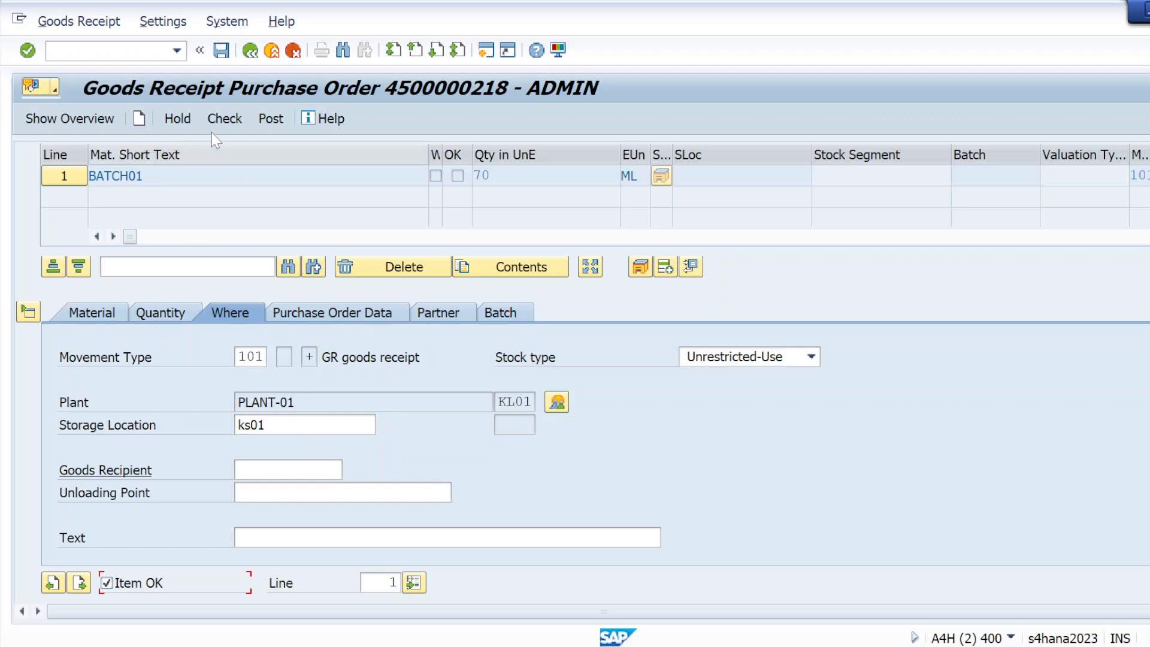
left_click(228, 122)
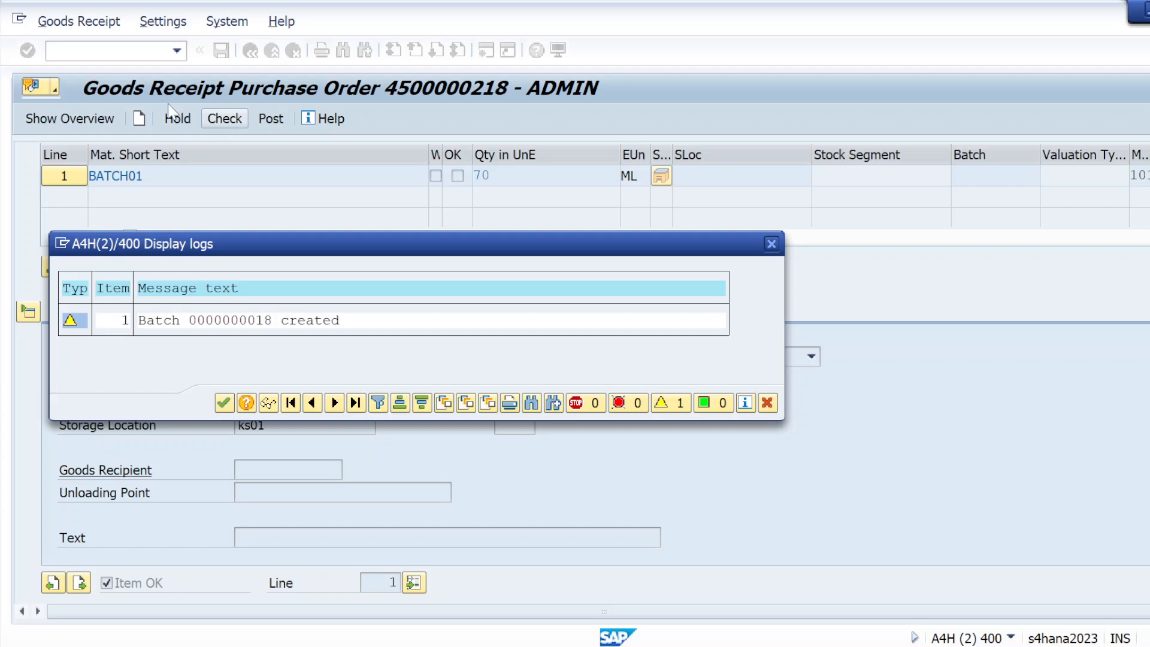
left_click(224, 403)
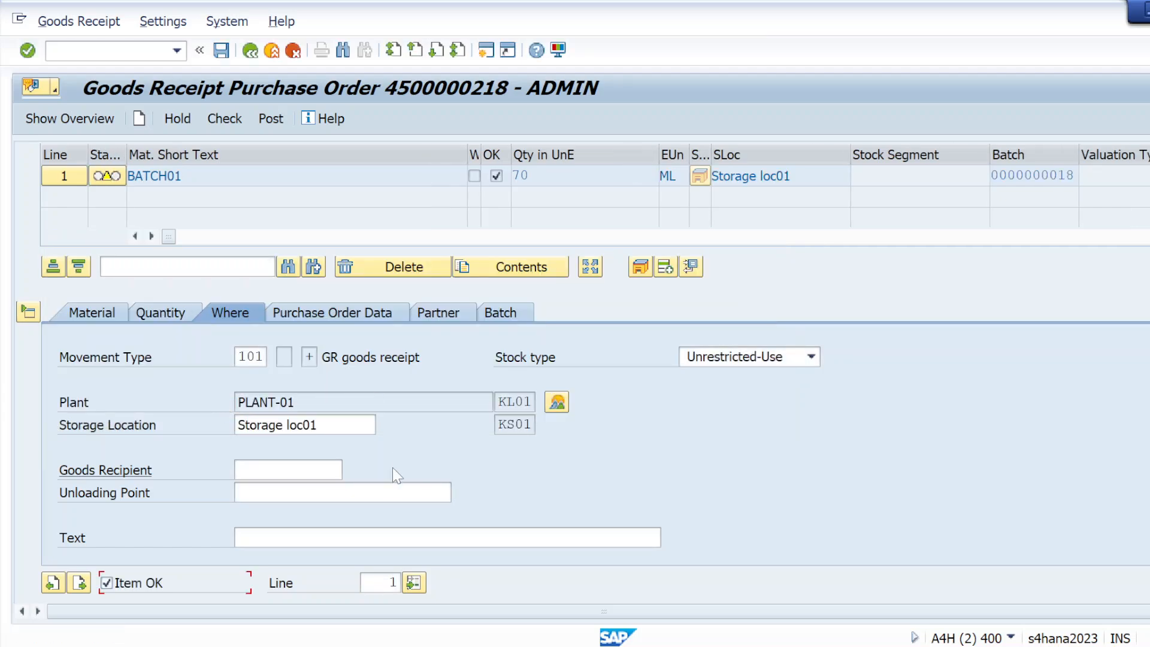
left_click(168, 312)
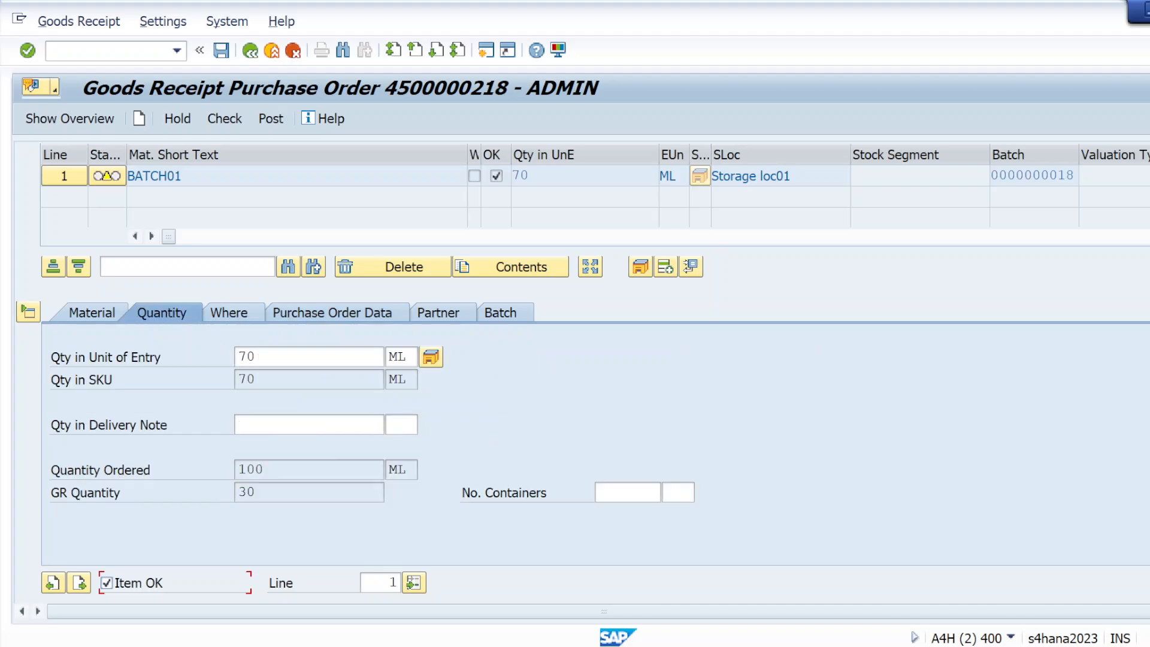
left_click(239, 320)
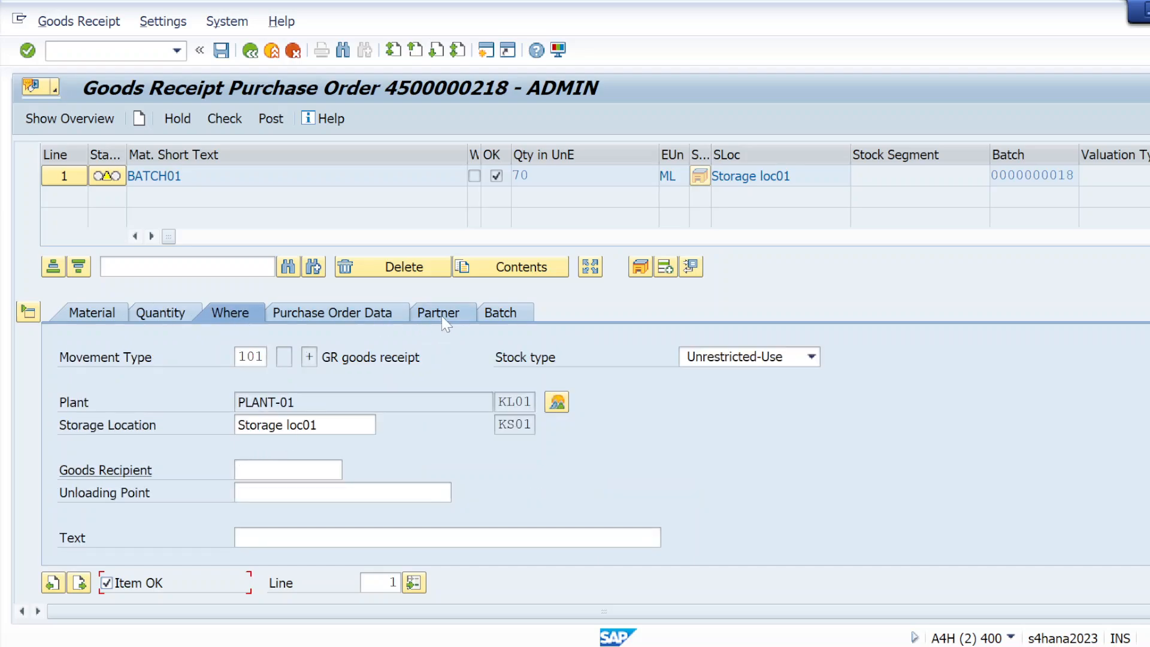
left_click(487, 321)
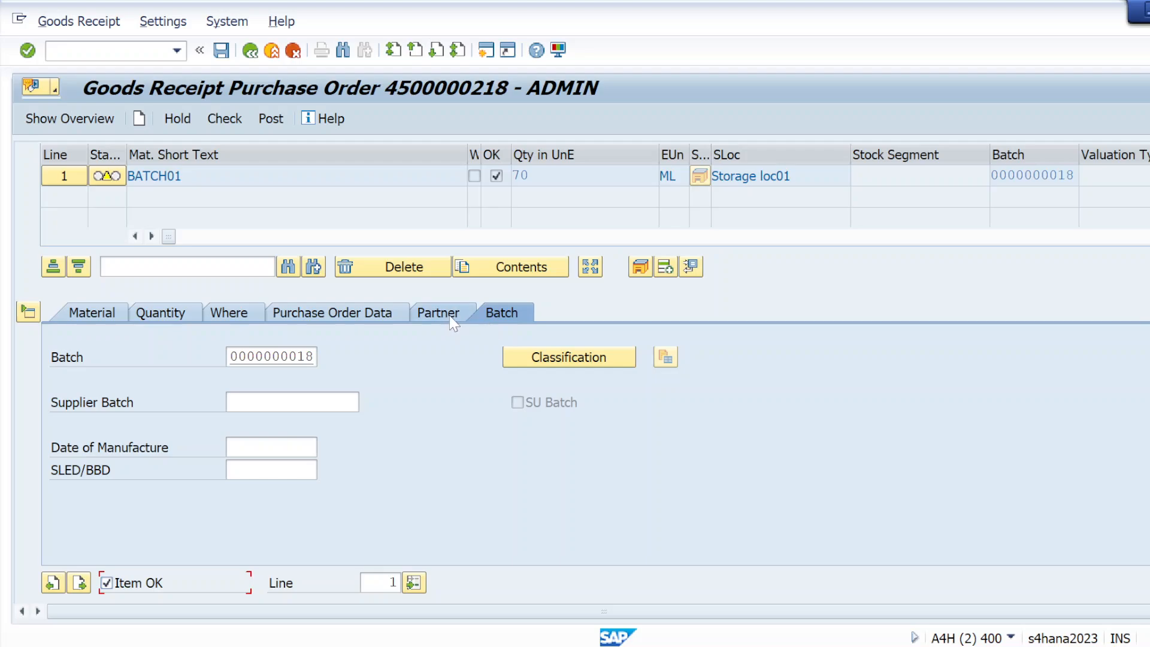
Step: Set the supplier batch to SUPPLIER02 from earlier entries
left_click(293, 402)
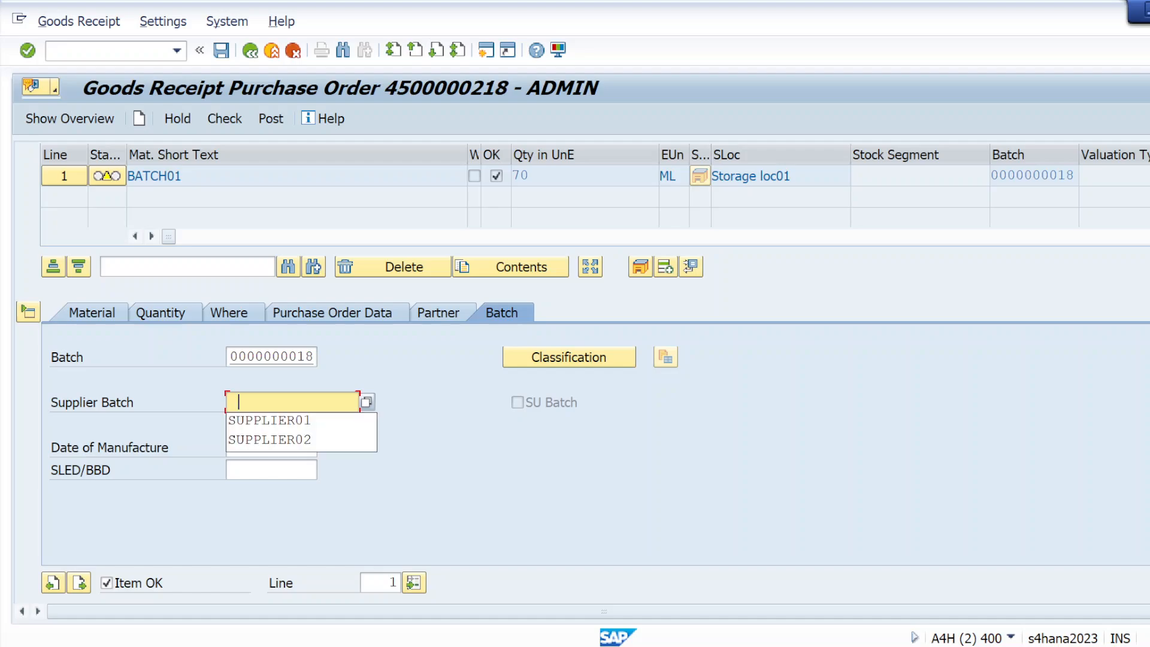
key("Down")
key("Down")
key("Return")
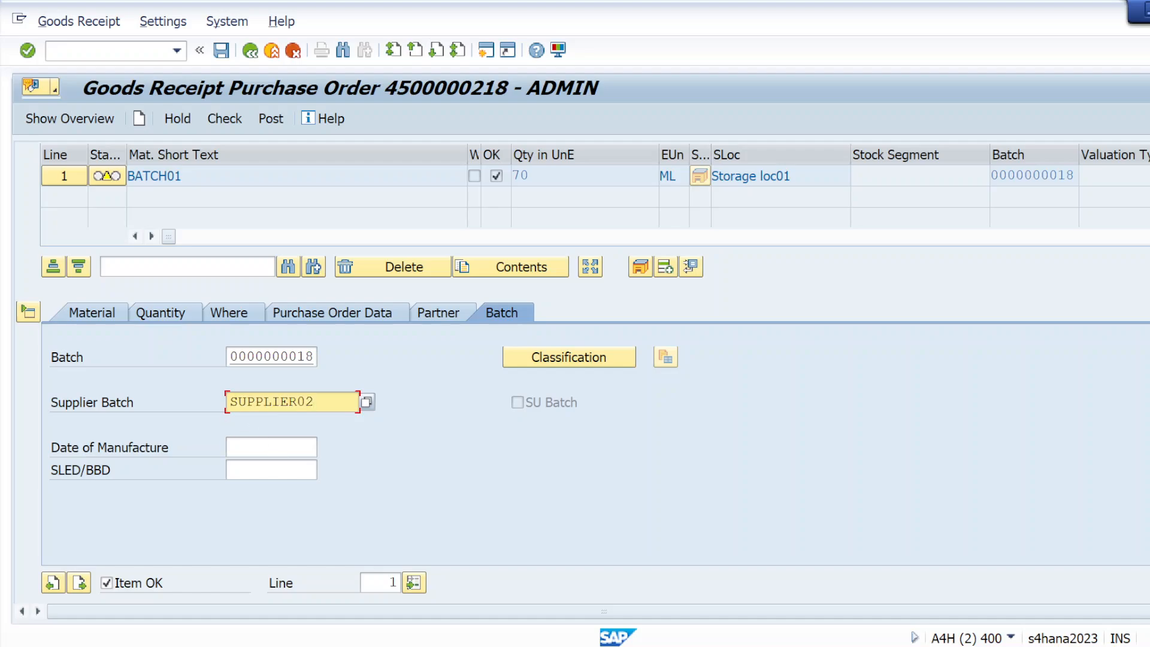
Step: Set manufacture date 12.02.2025 and shelf-life date 10.04.2025 using the calendar
left_click(281, 447)
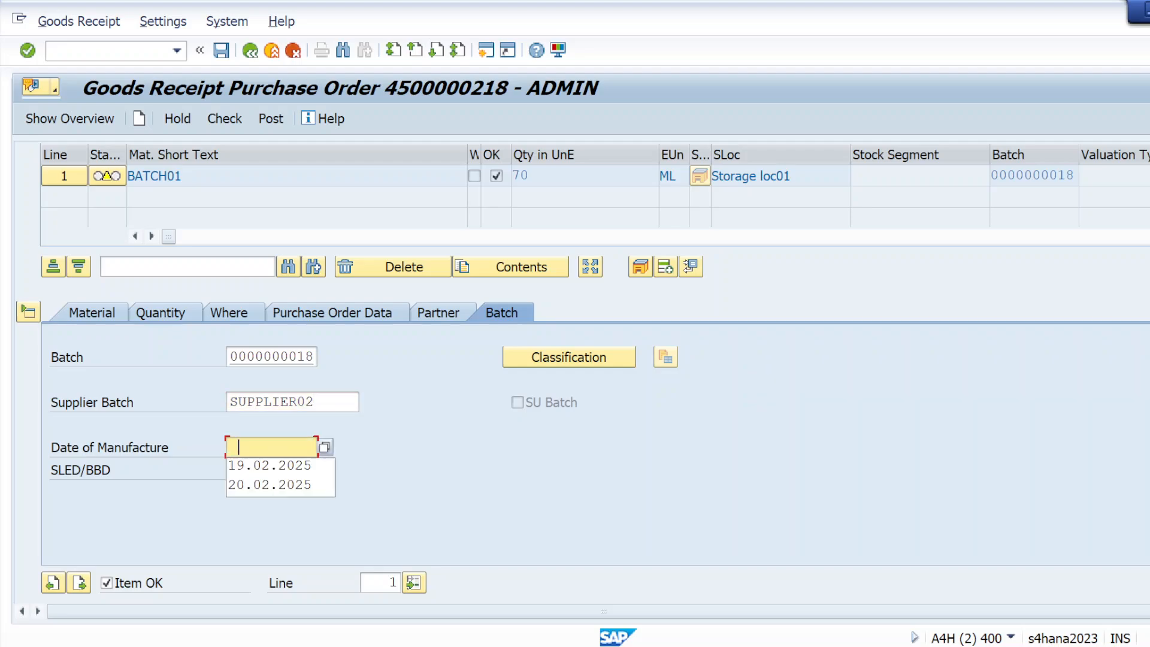
left_click(270, 472)
left_click(270, 472)
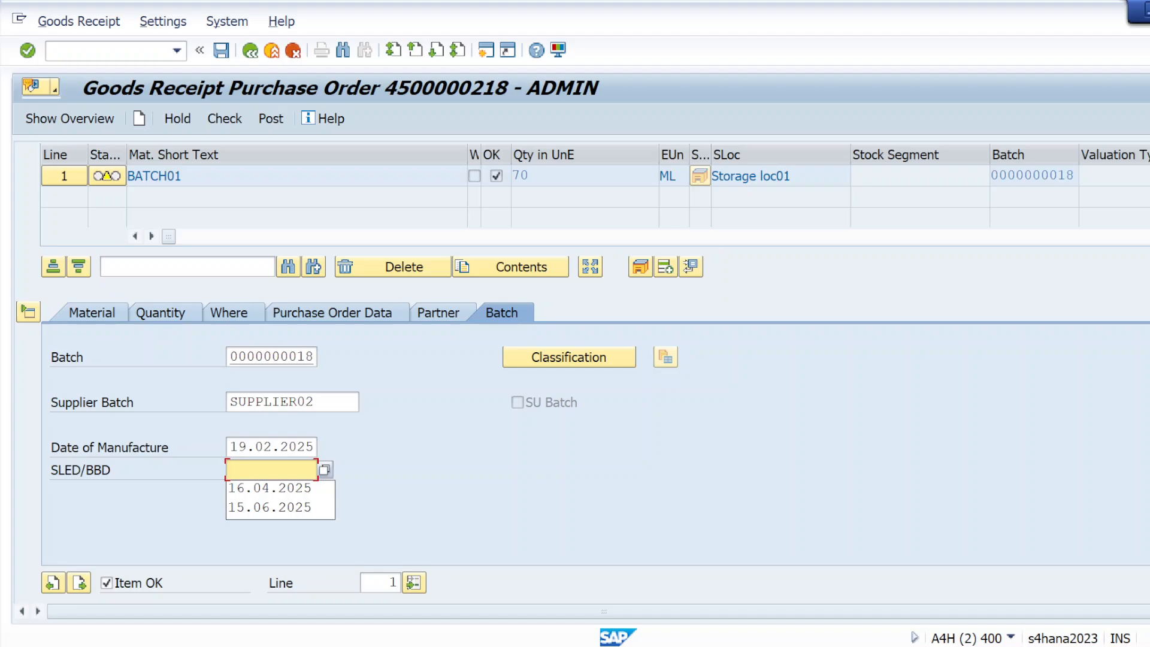
left_click(316, 449)
left_click(324, 447)
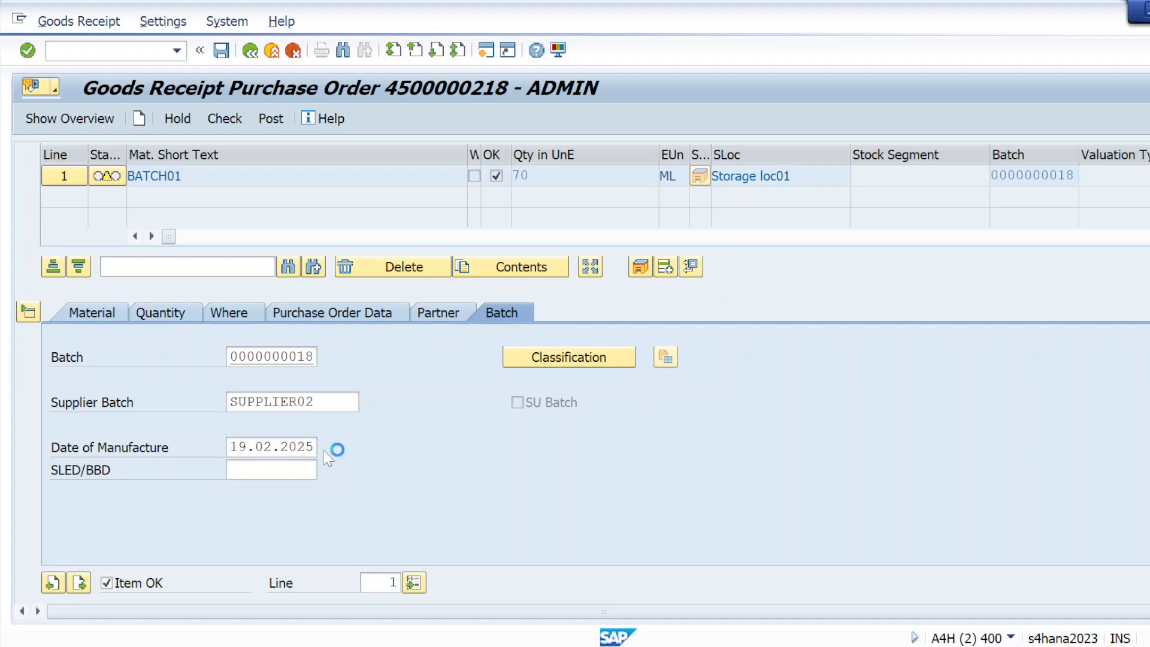
double_click(340, 401)
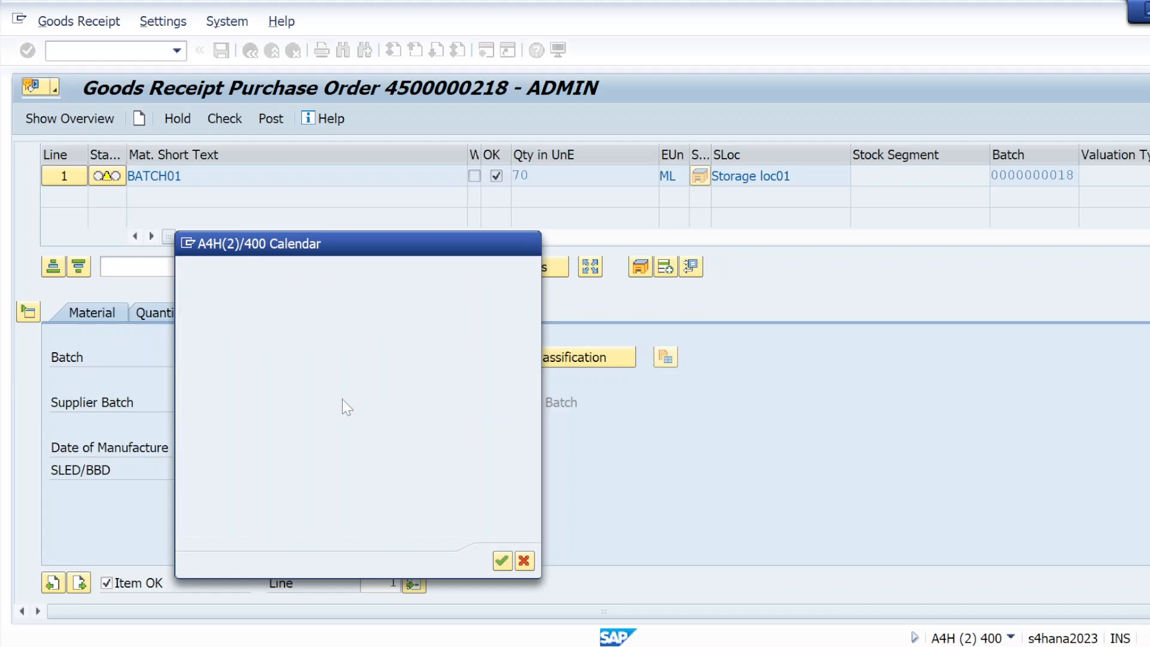
key("Tab")
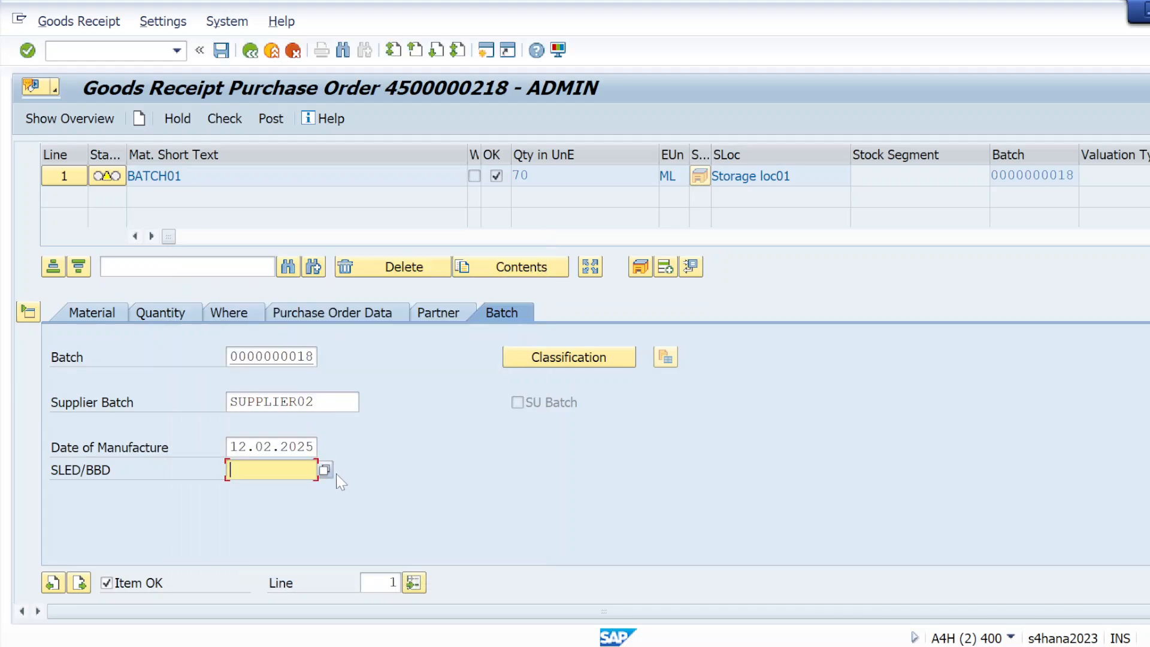
left_click(325, 470)
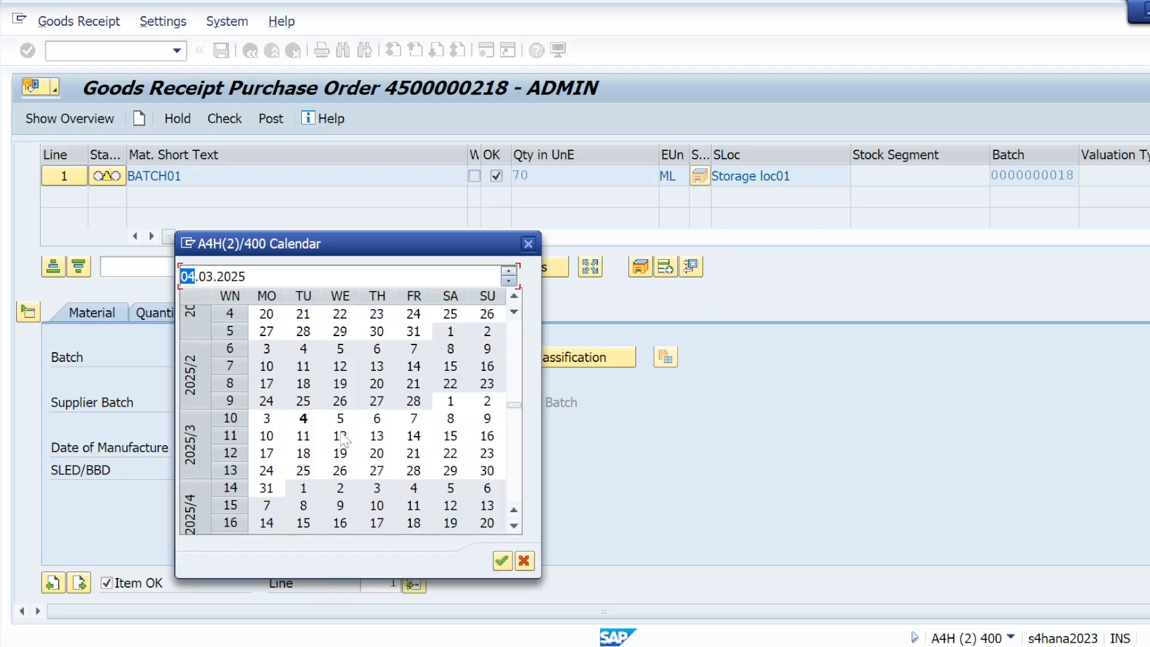
double_click(377, 505)
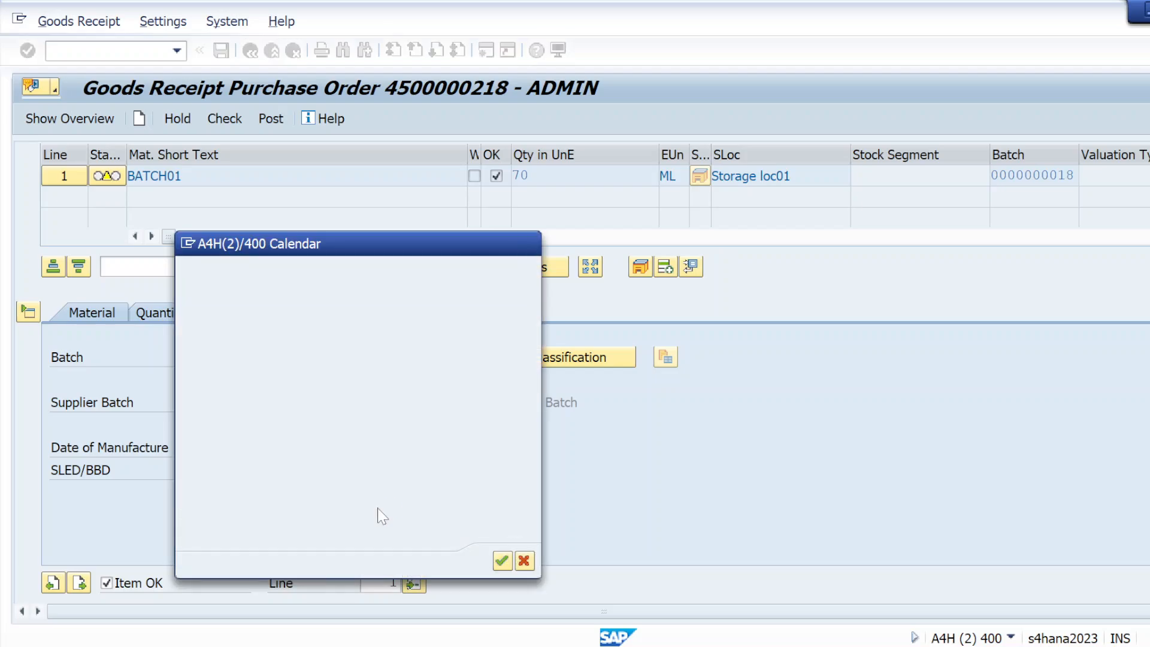
left_click(557, 361)
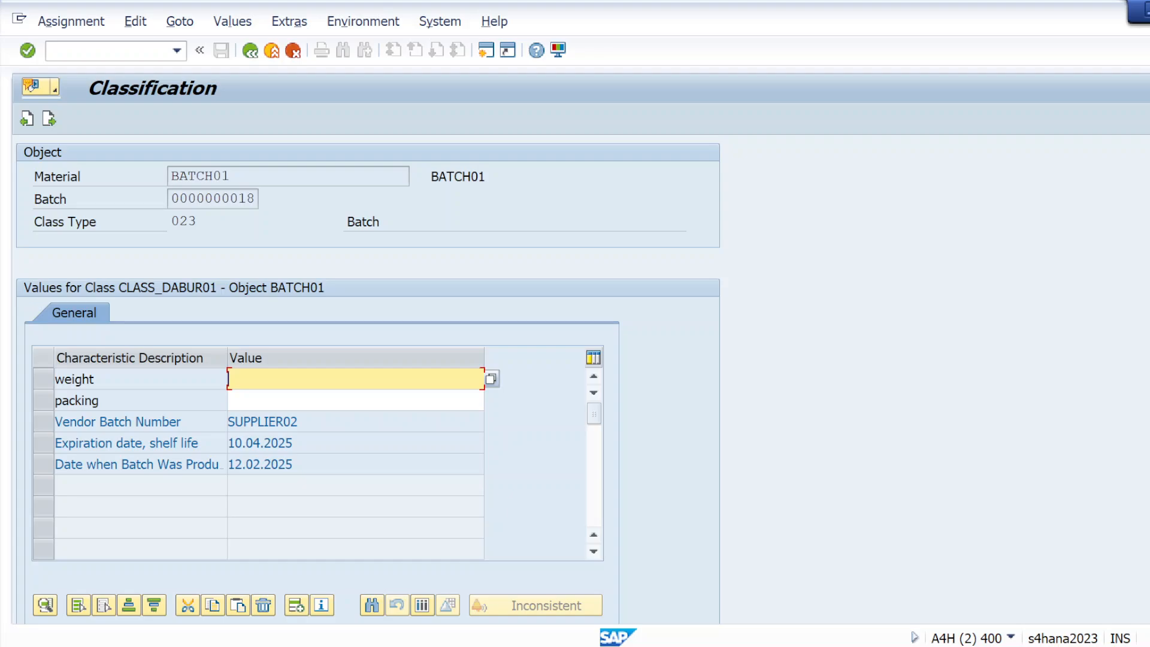
Step: Set the batch's weight characteristic to 500 ml
left_click(355, 400)
left_click(354, 379)
left_click(491, 378)
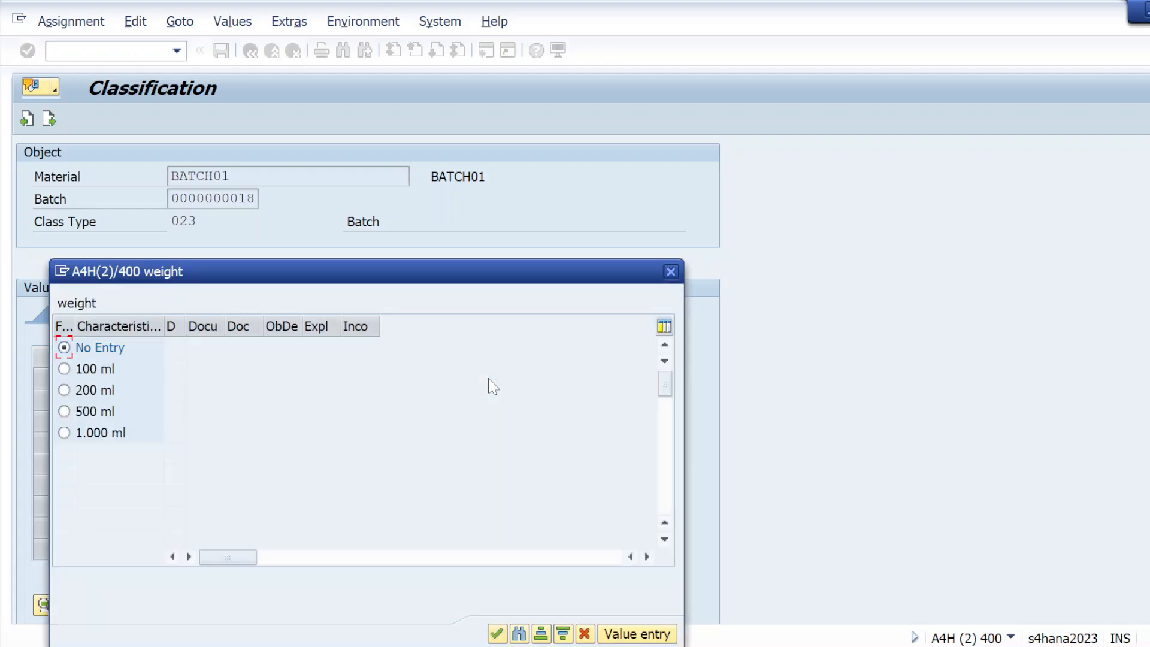
left_click(64, 390)
left_click(64, 411)
left_click(497, 633)
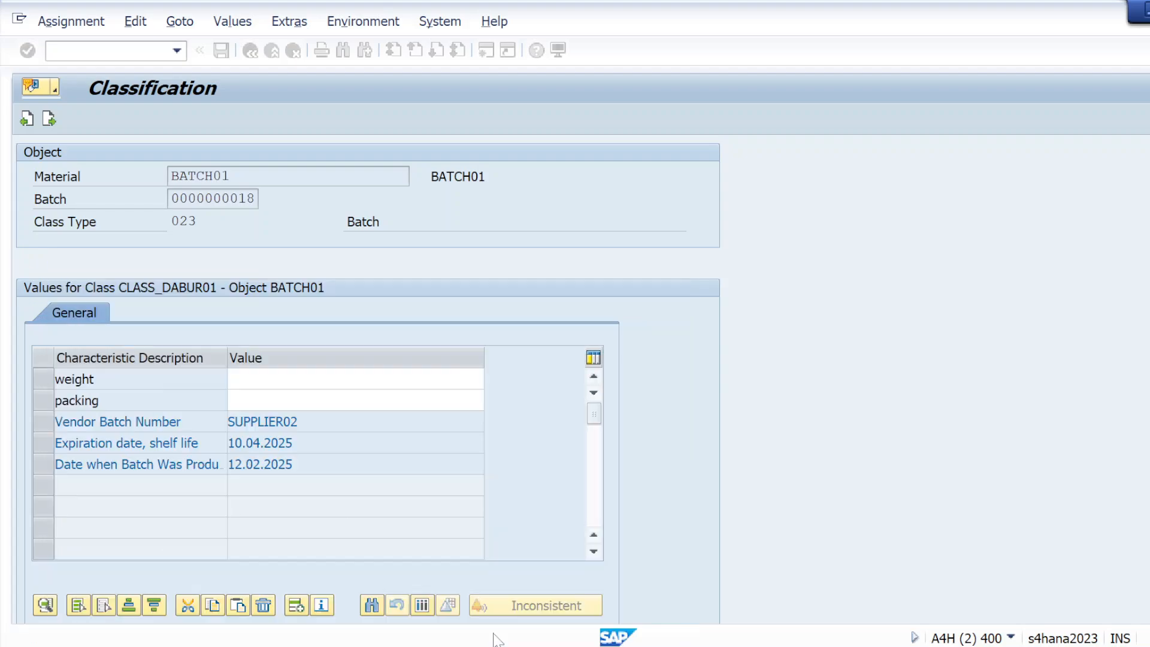
Step: Set packing to WINT, validate the values, and return to the goods receipt
left_click(287, 401)
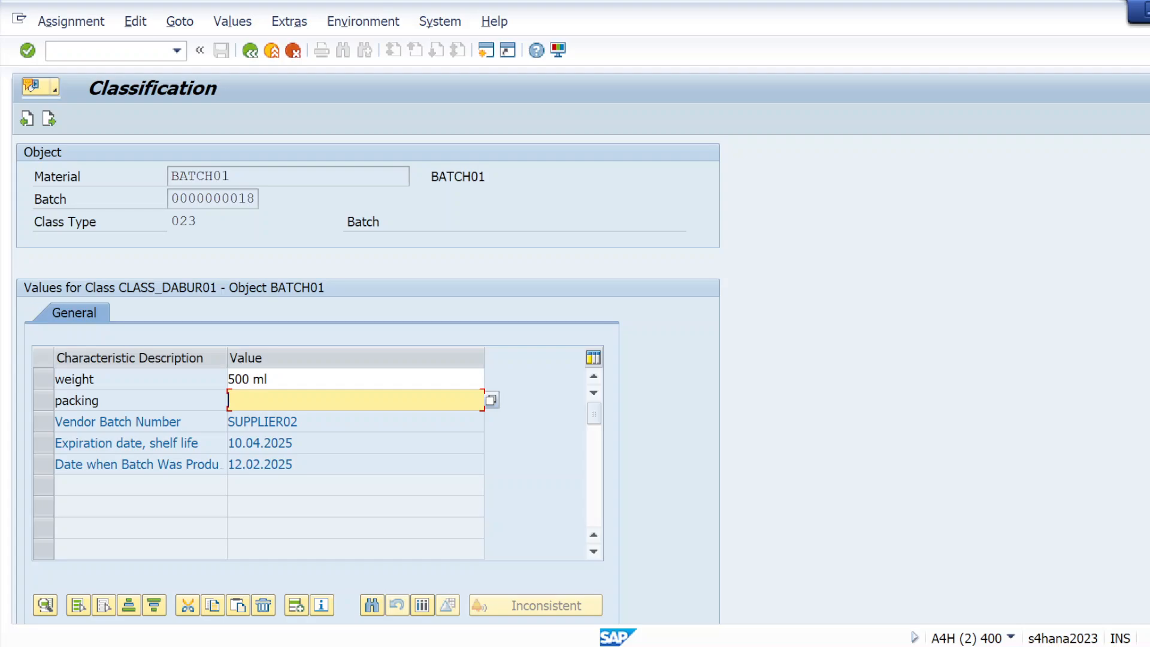
left_click(491, 400)
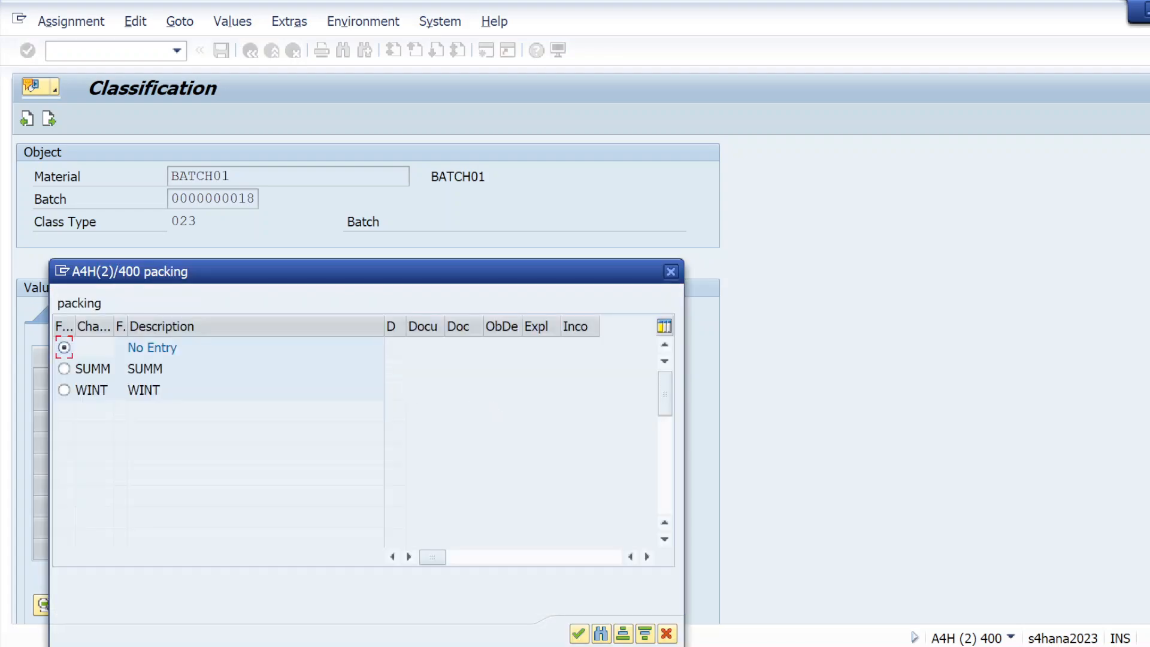
left_click(65, 390)
left_click(579, 634)
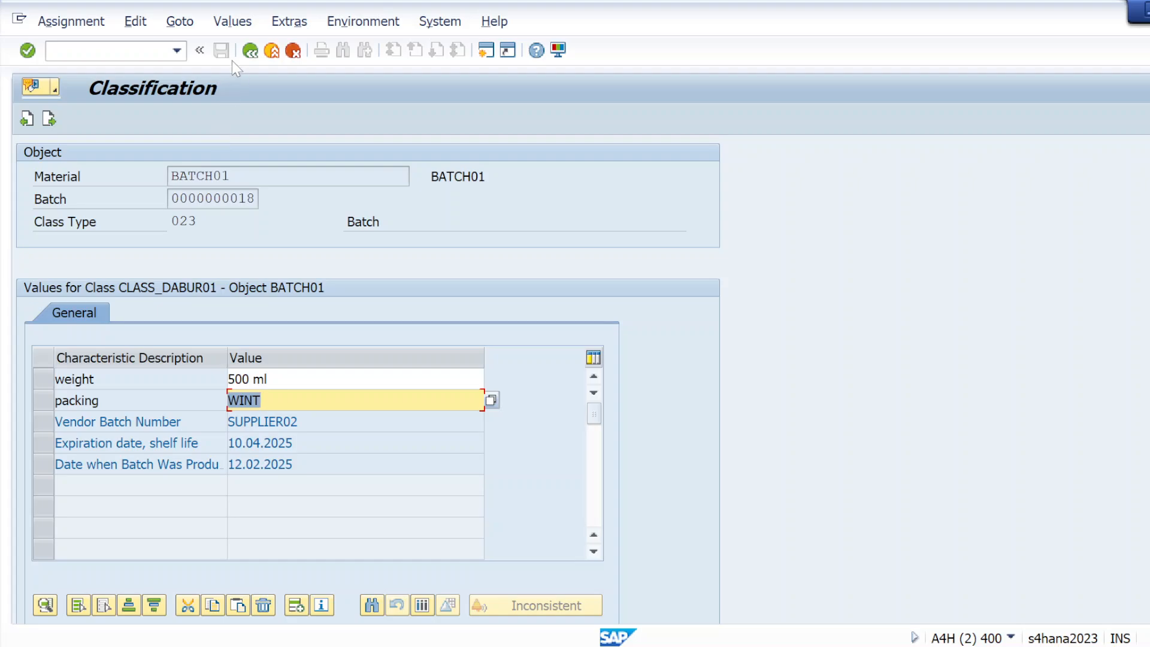
left_click(24, 52)
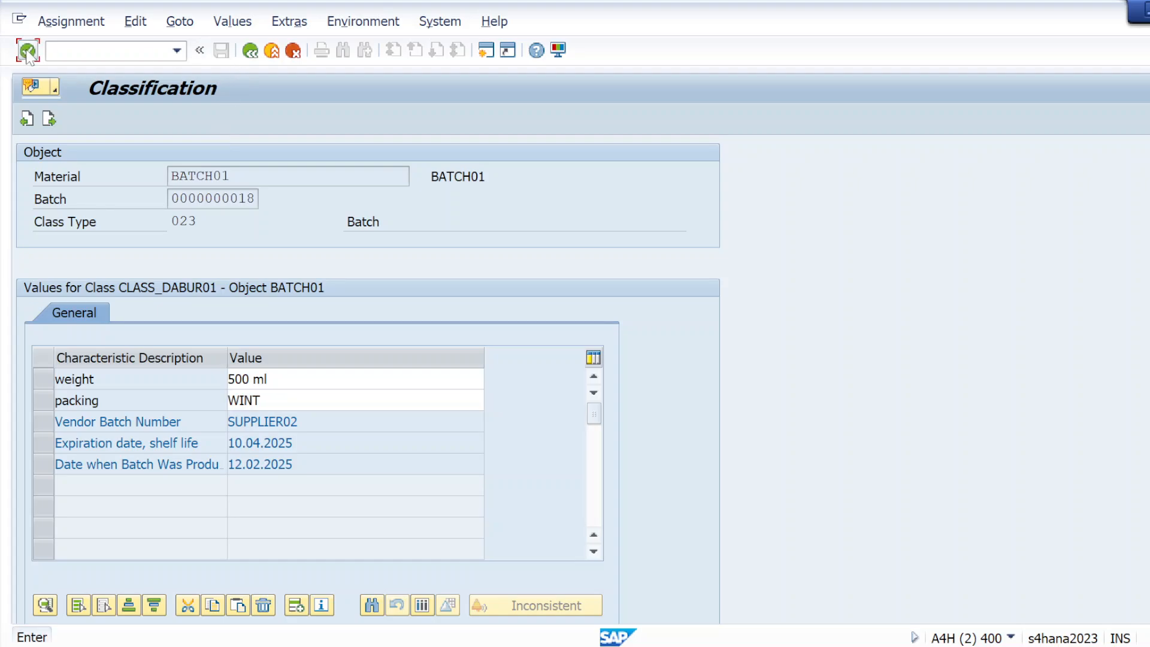
left_click(247, 54)
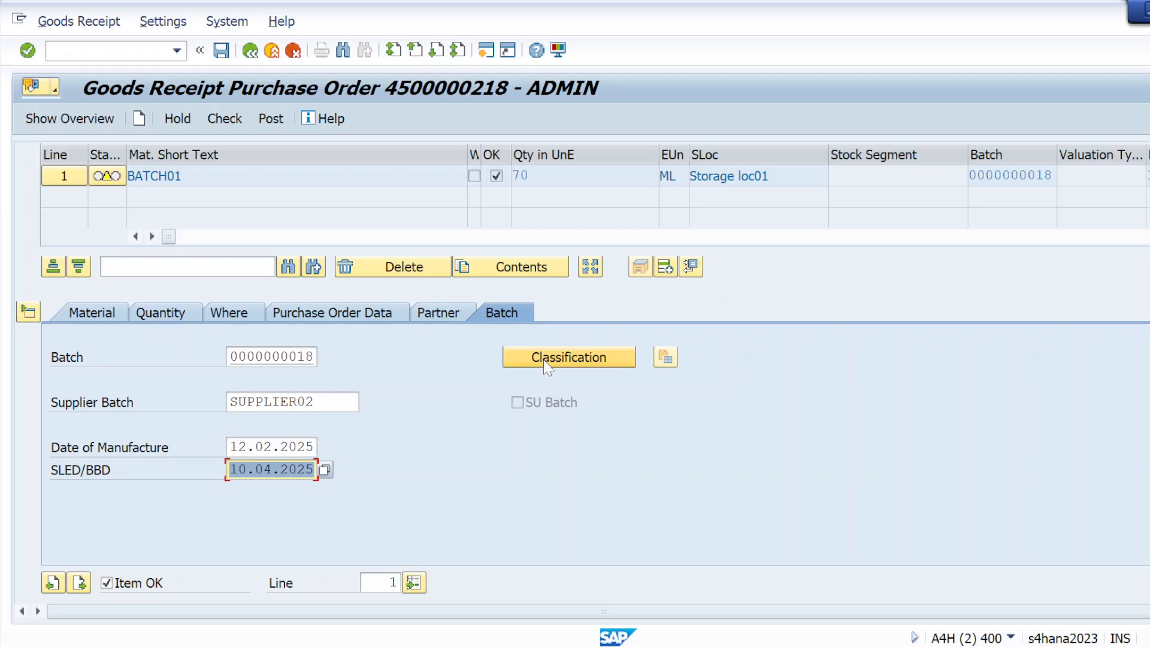
left_click(26, 51)
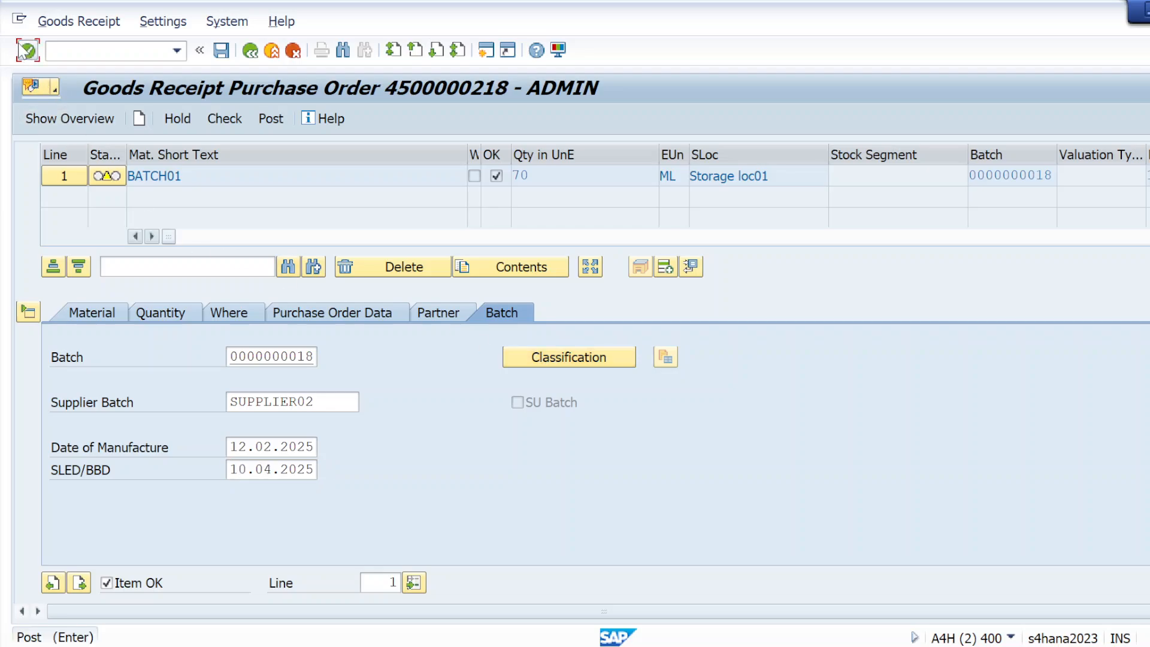
left_click(235, 124)
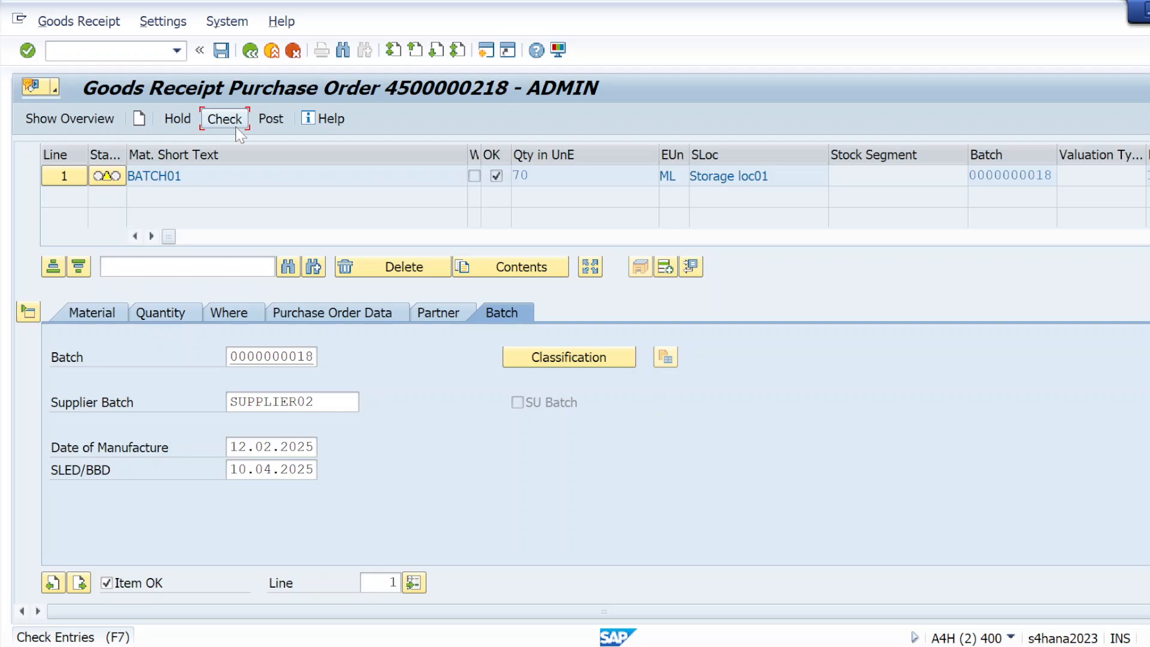
left_click(267, 127)
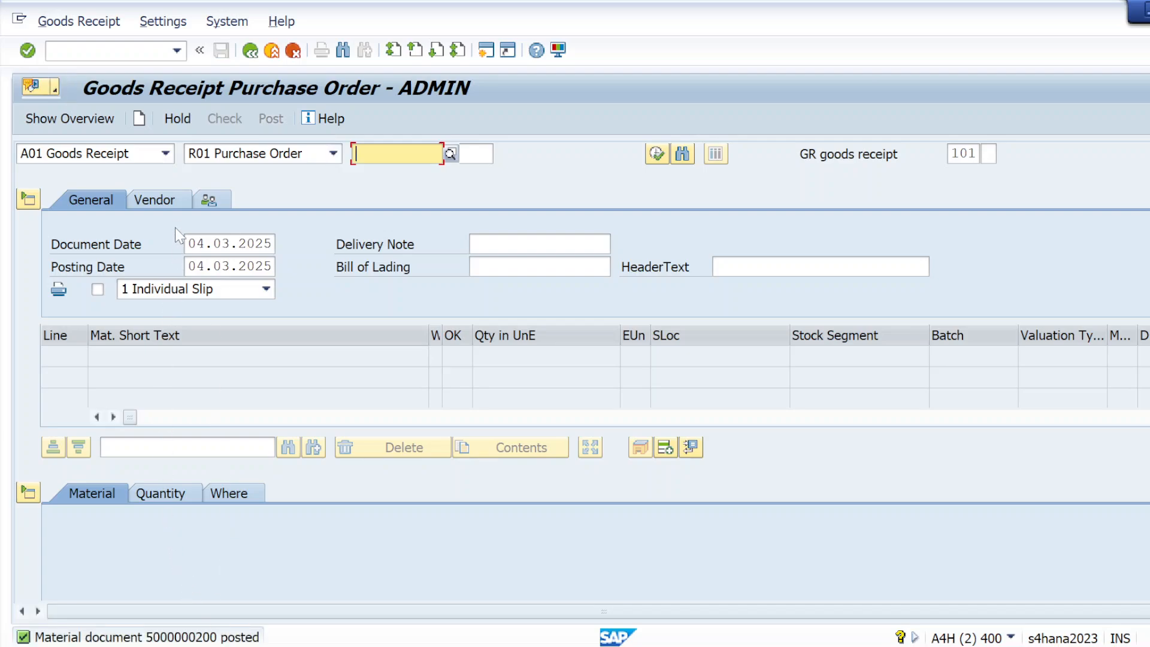
left_click(120, 51)
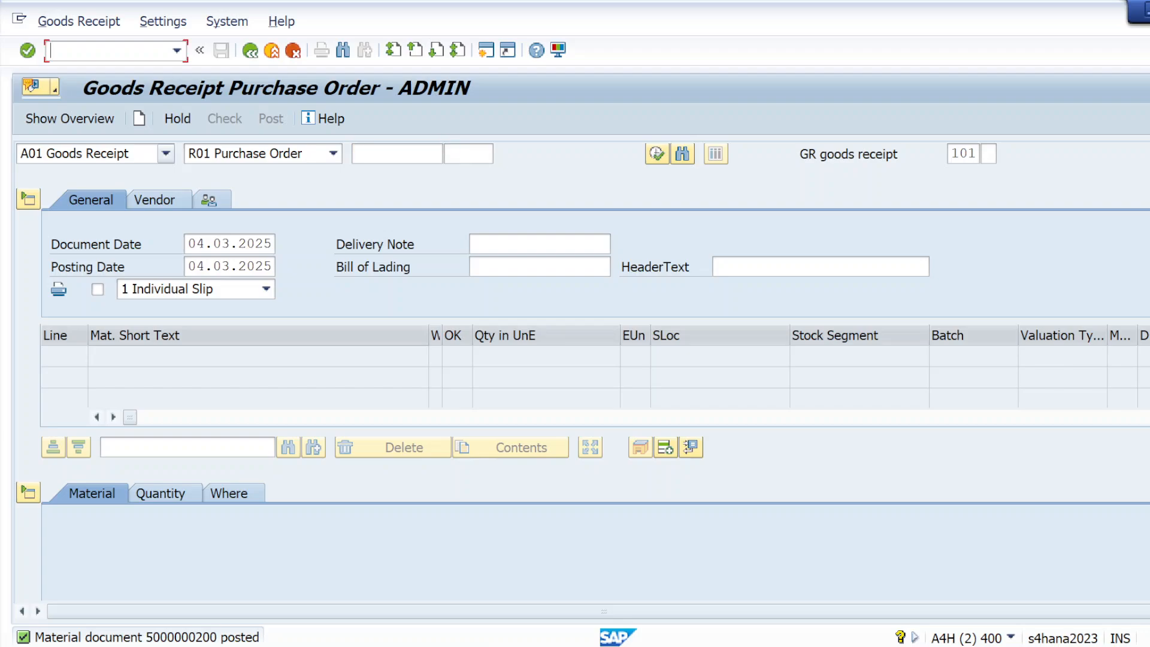
type("/nmmbe")
key("Return")
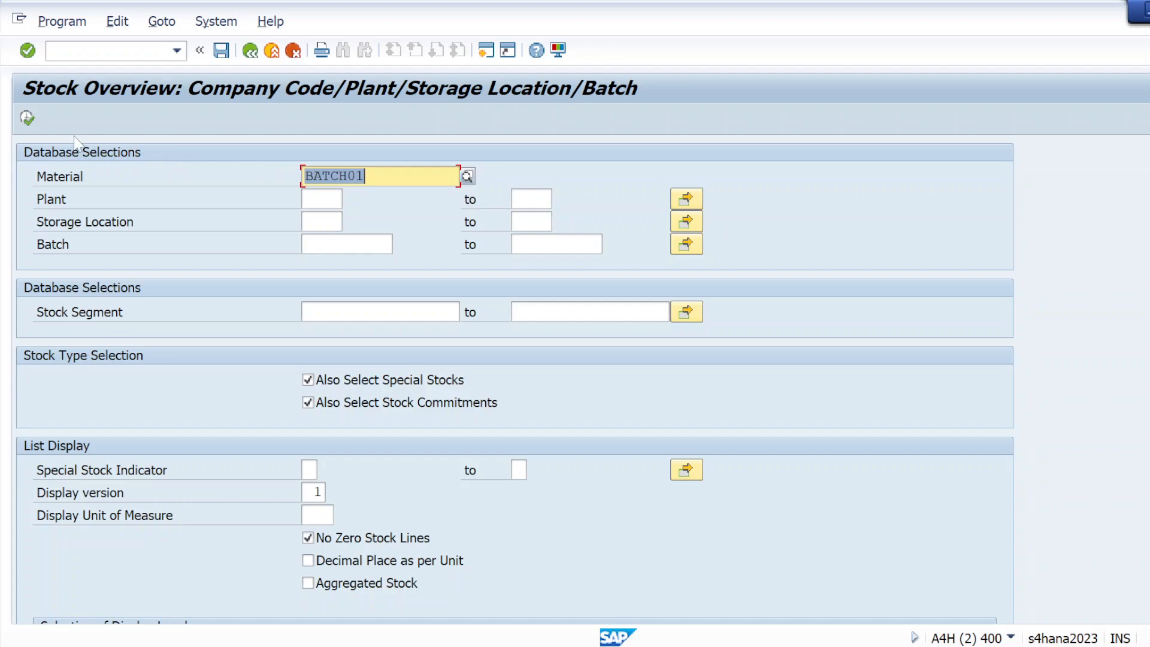
left_click(26, 118)
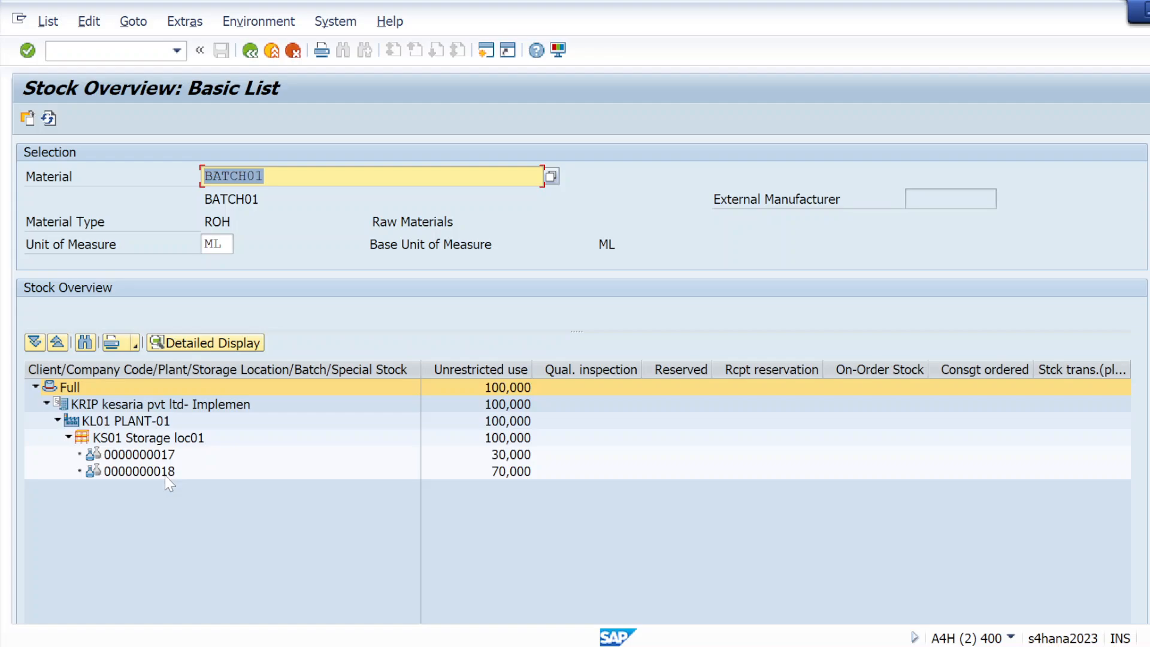
key("alt+Tab")
key("alt+Tab")
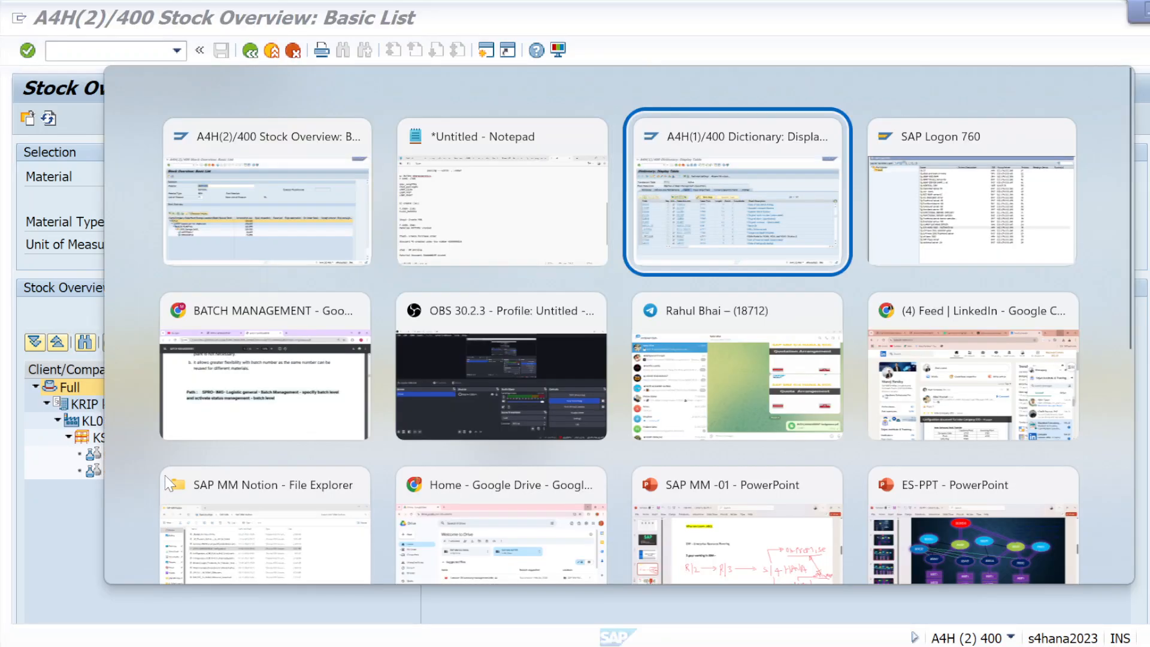
Step: Add a 'create - MSC1N' line at the end of the Notepad notes
key("alt+shift+Tab")
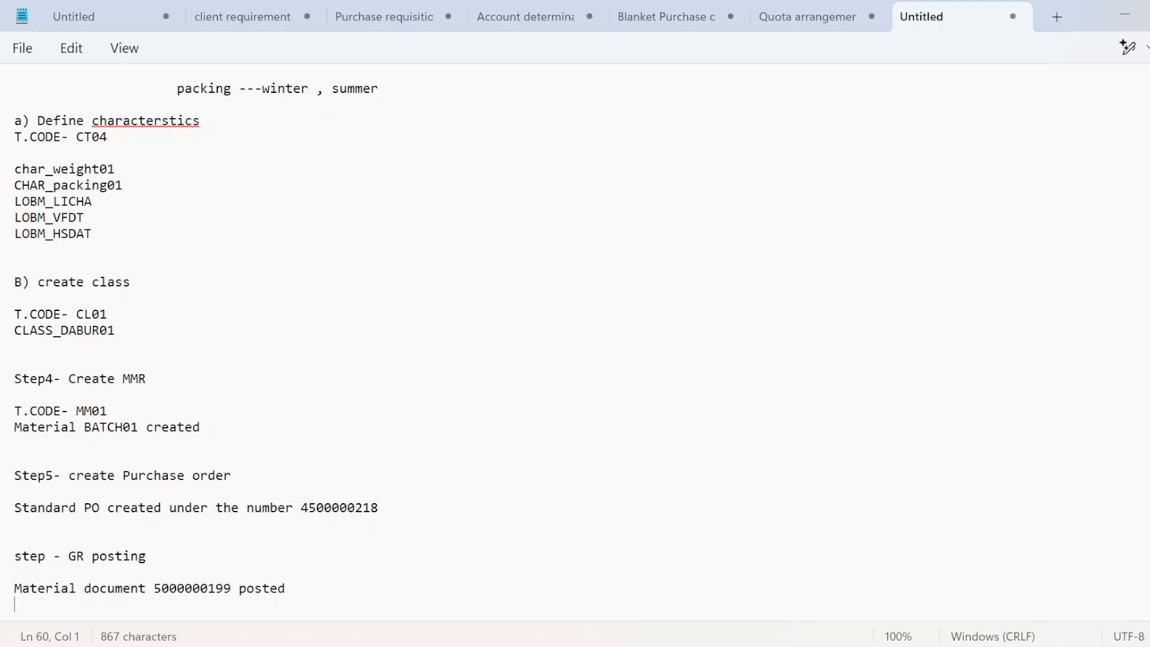
key("Return")
key("Return")
key("Return")
key("Return")
key("Return")
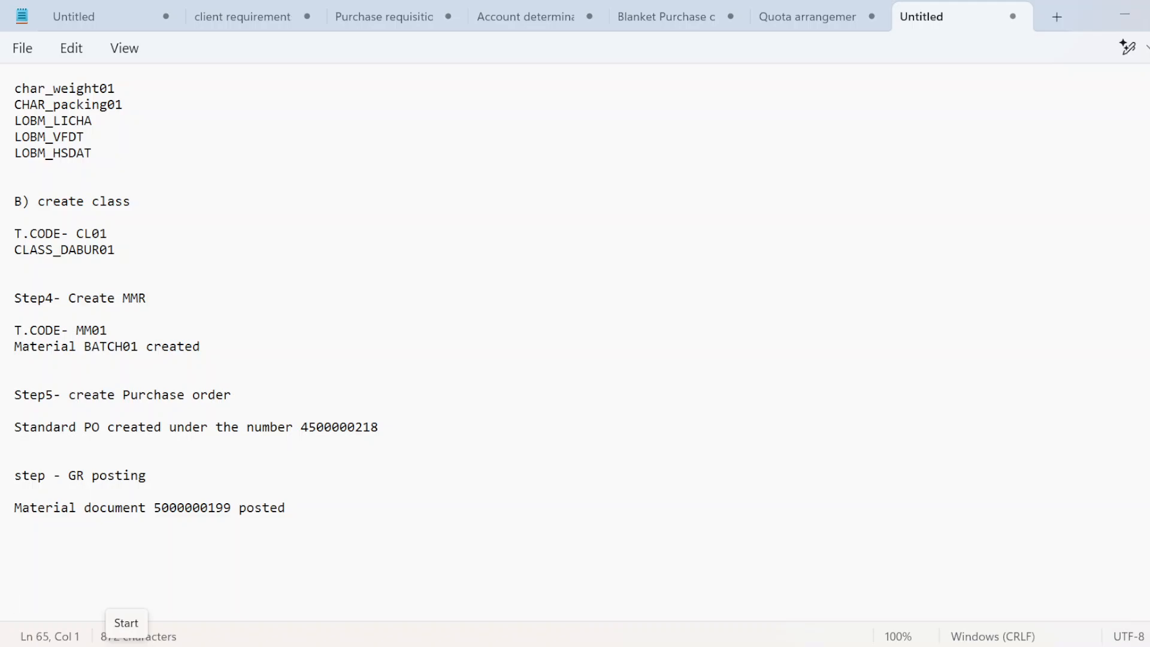
type("cre")
type("ad")
key("BackSpace")
type("te -")
key("Caps_Lock")
type("M")
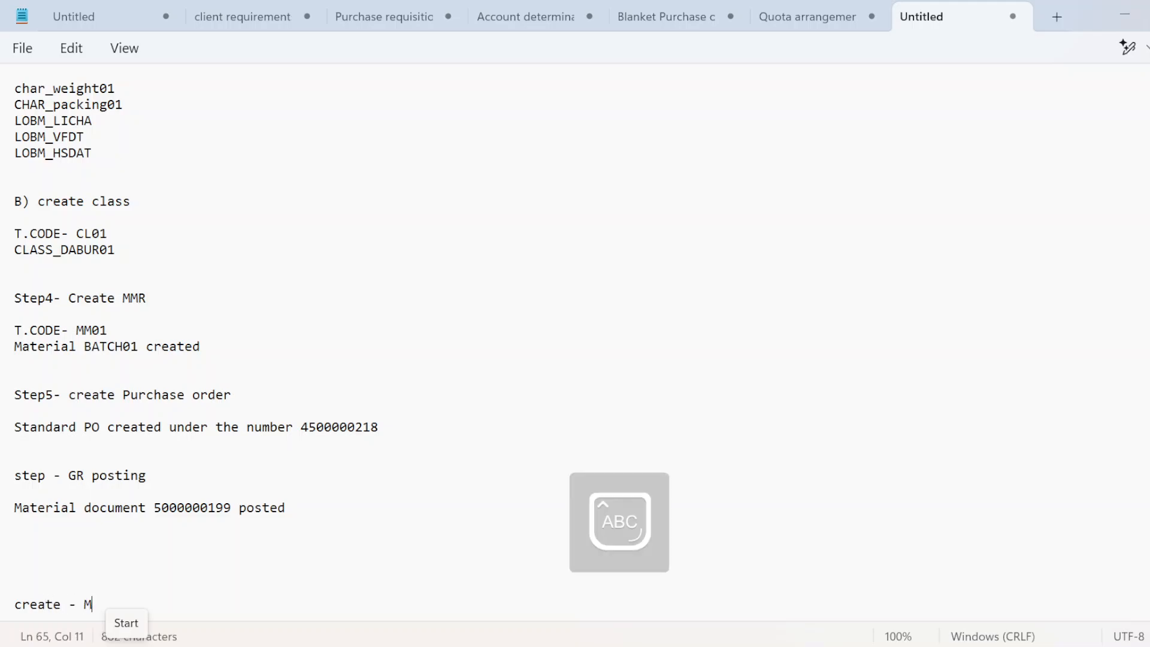
type("SC")
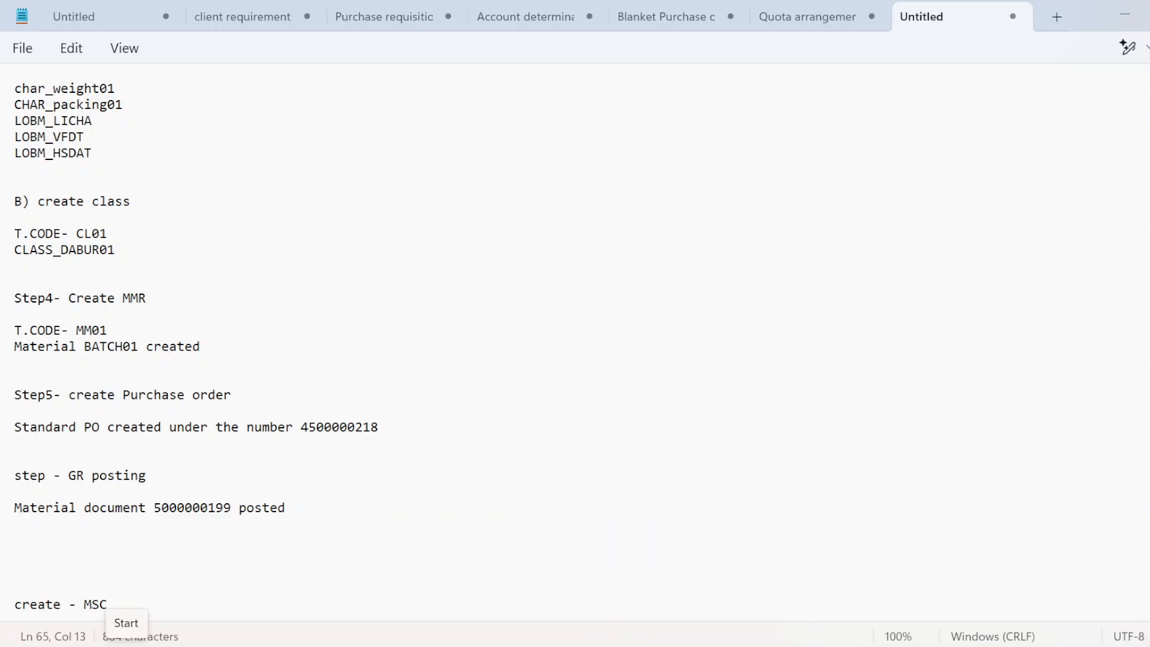
type("1N")
Step: Add an 'EDIT MSC2N' line, highlight MSC2N, and return to the SAP stock overview
key("Return")
type("MS")
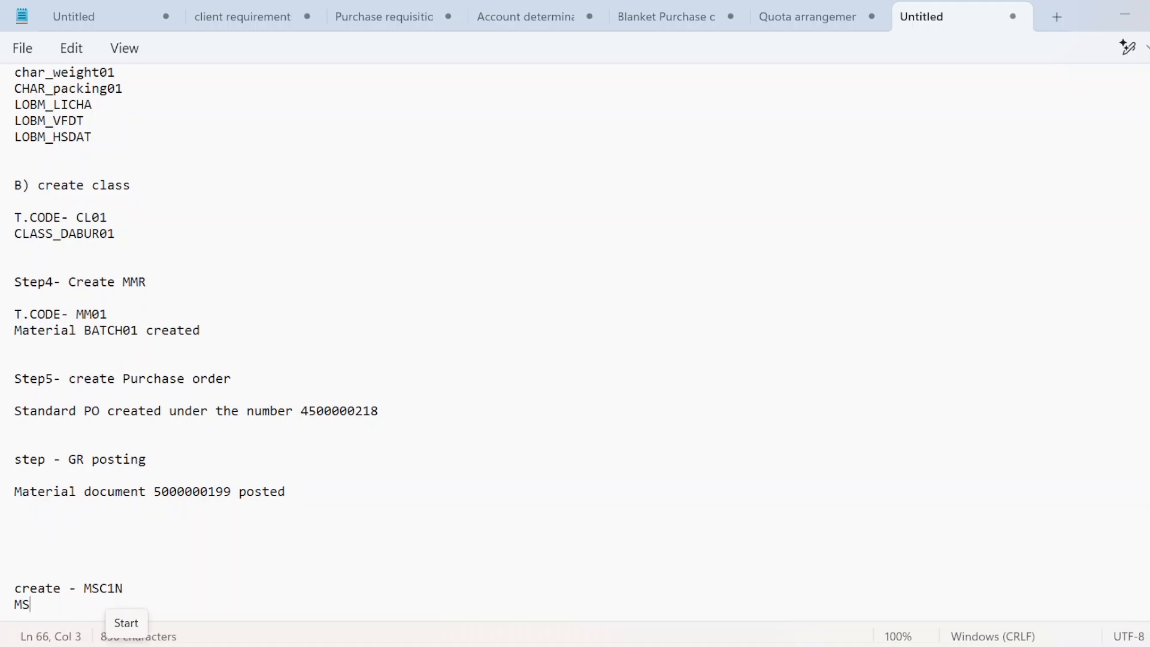
key("BackSpace")
key("BackSpace")
type("EDIT -")
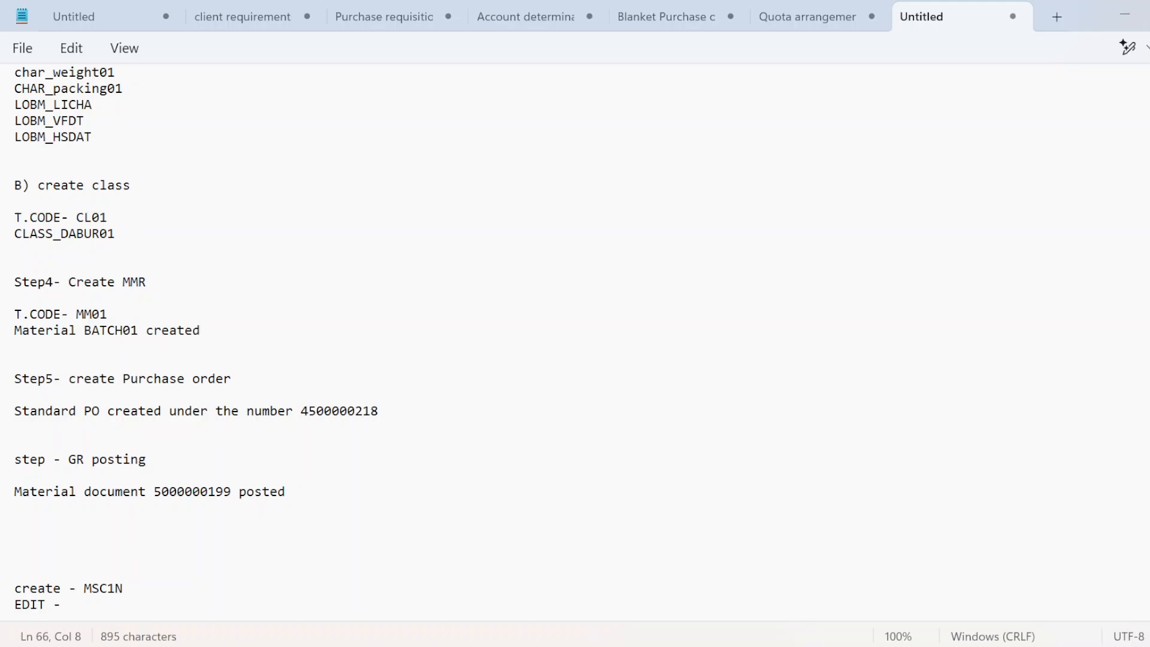
type("MSC2N")
key("Return")
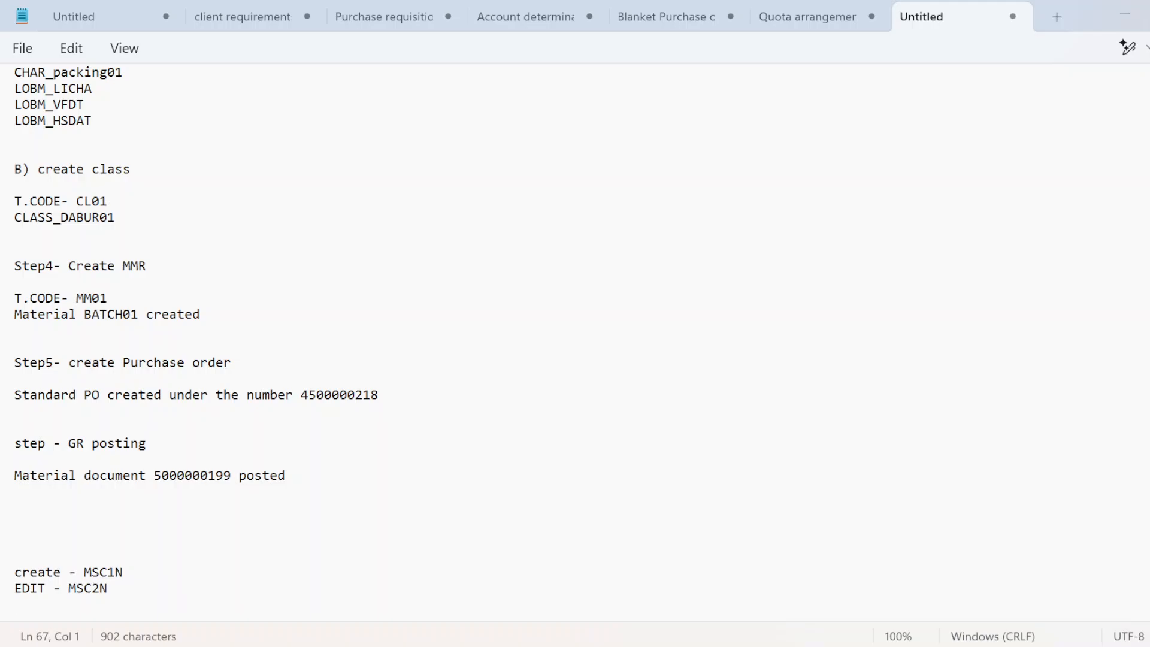
left_click_drag(69, 589, 107, 589)
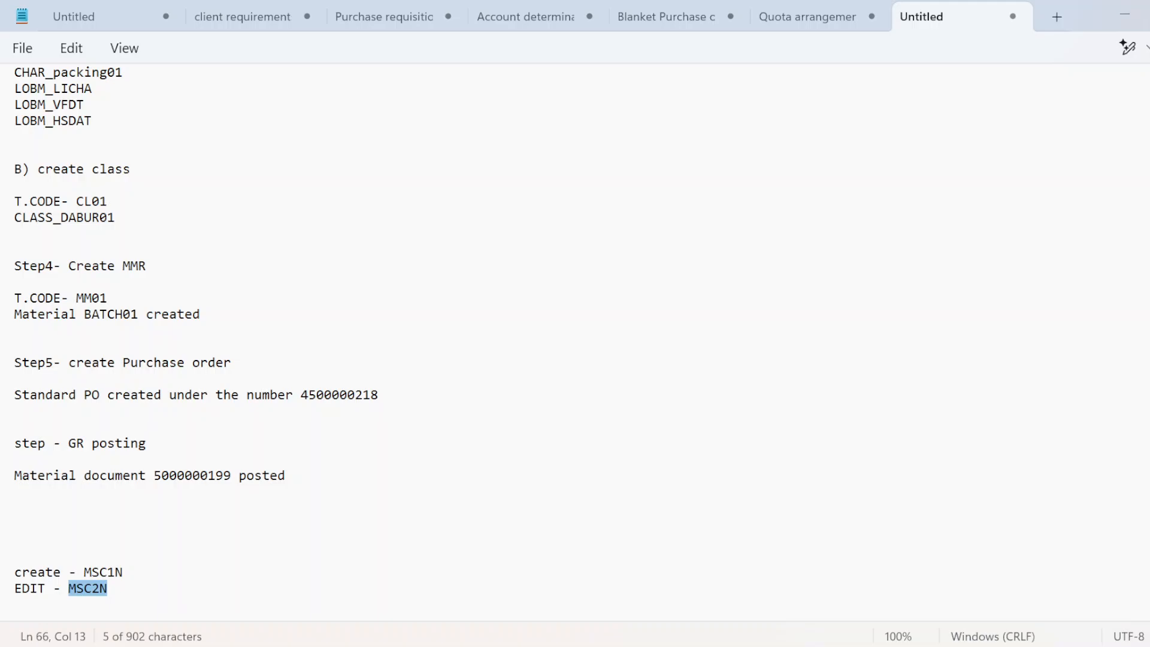
key("alt+Tab")
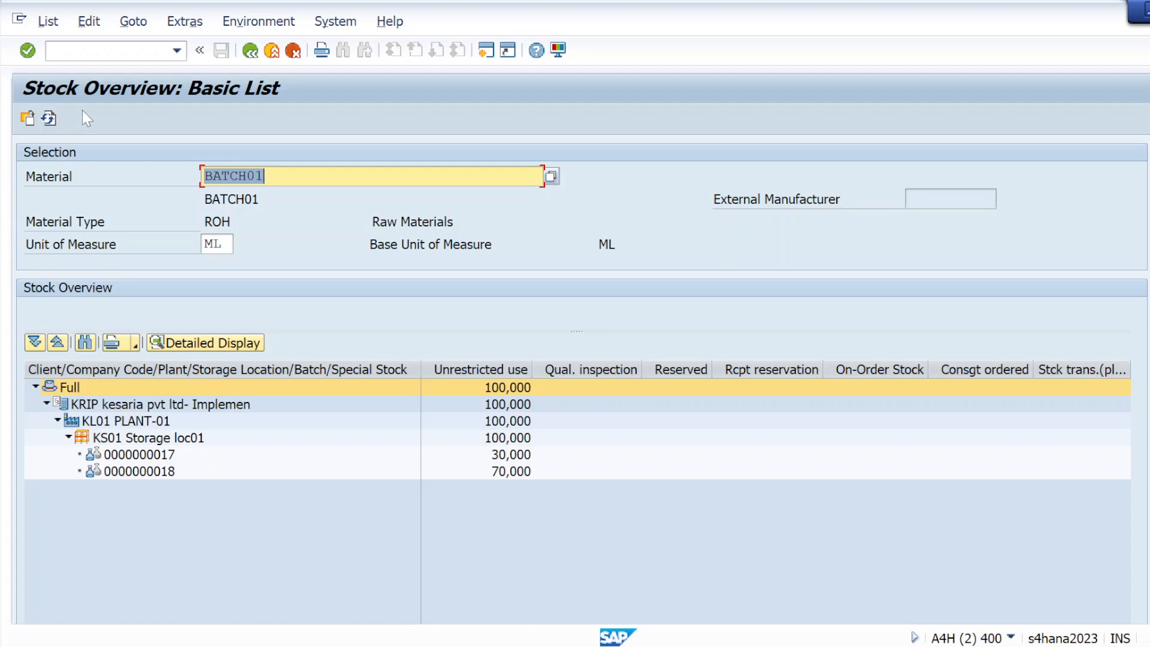
Step: Open Change Batch with /NMSC2N and enter plant KL01 and storage location KS01
left_click(90, 51)
type("/NM")
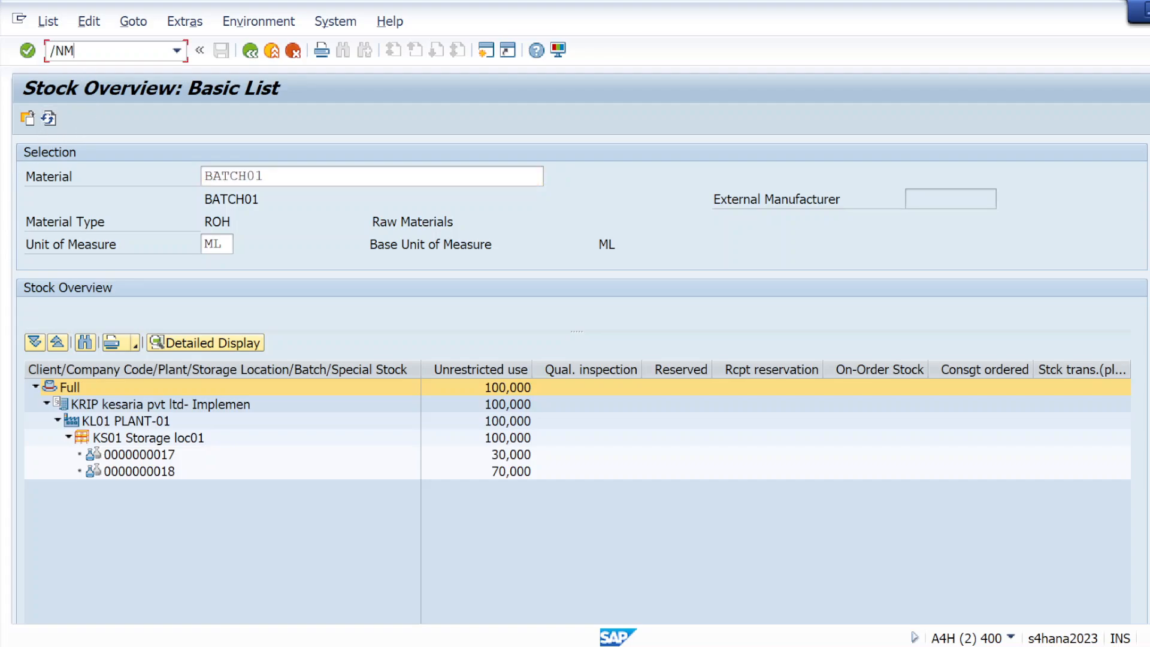
type("E")
key("BackSpace")
type("SC2N")
key("Return")
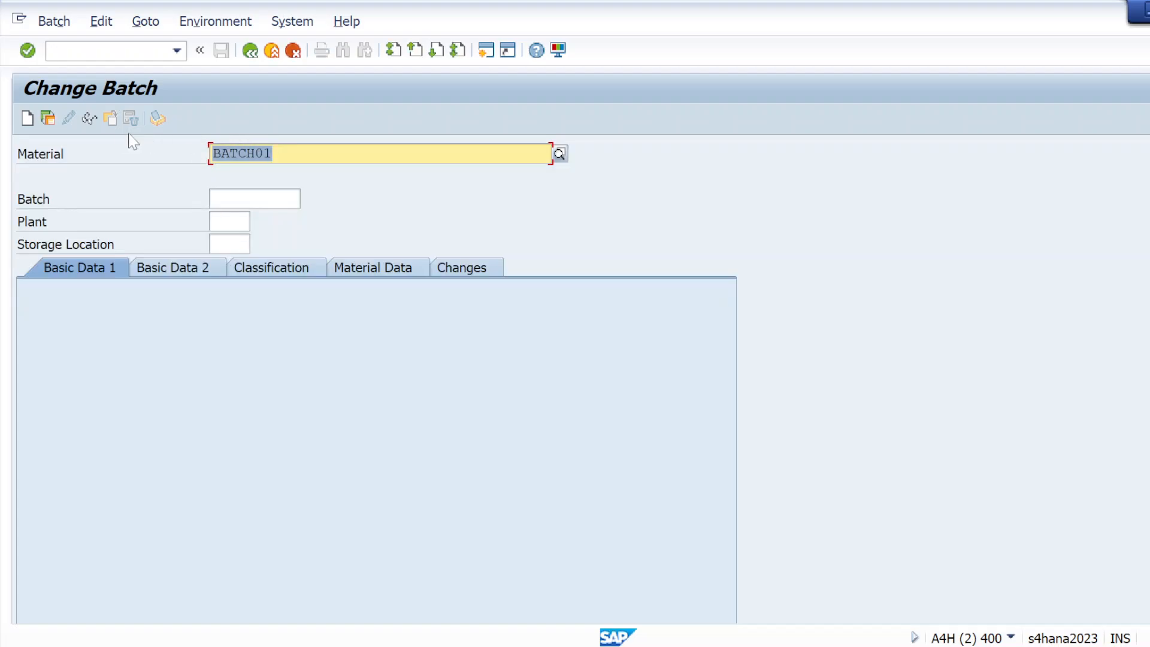
key("Tab")
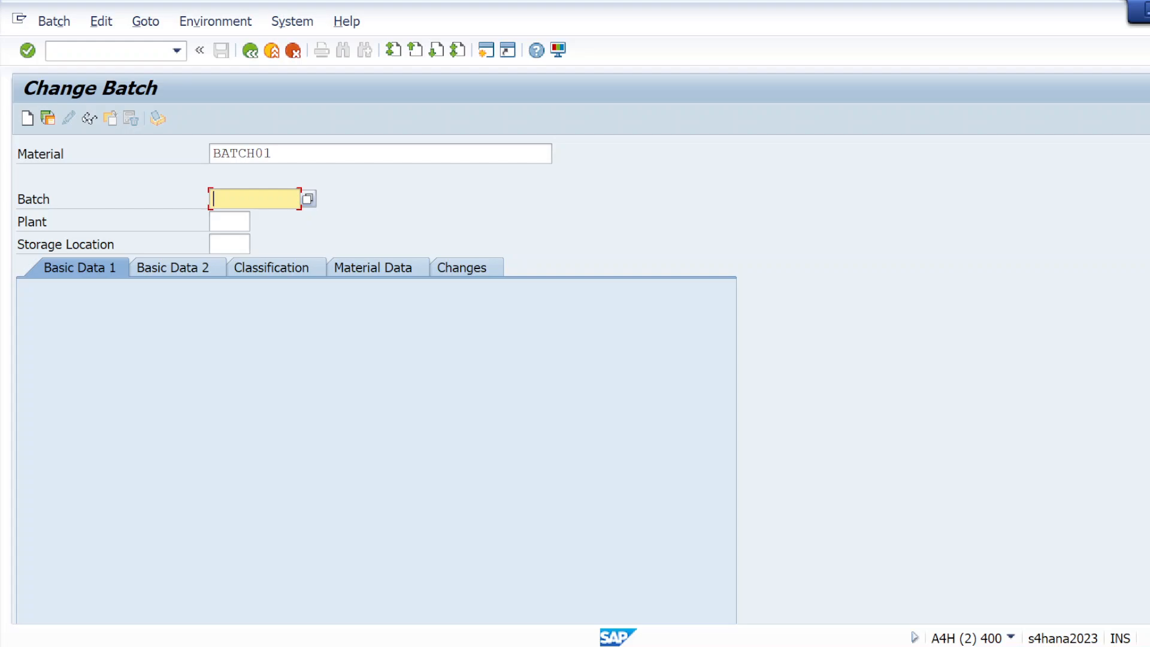
key("Tab")
type("KL01")
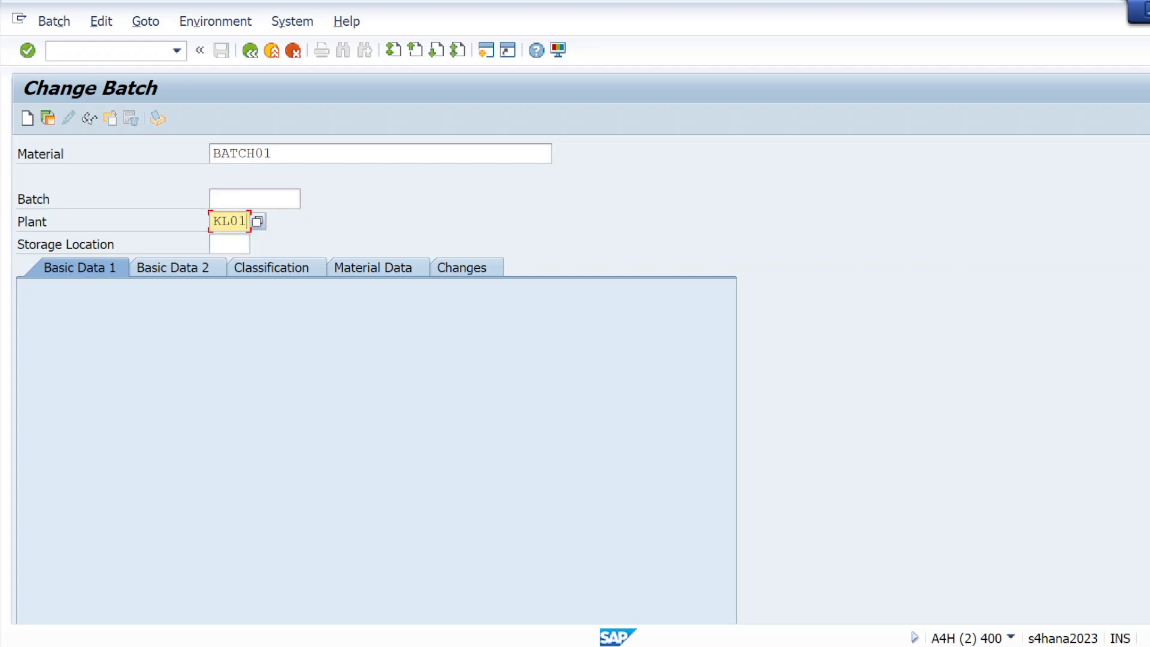
key("Tab")
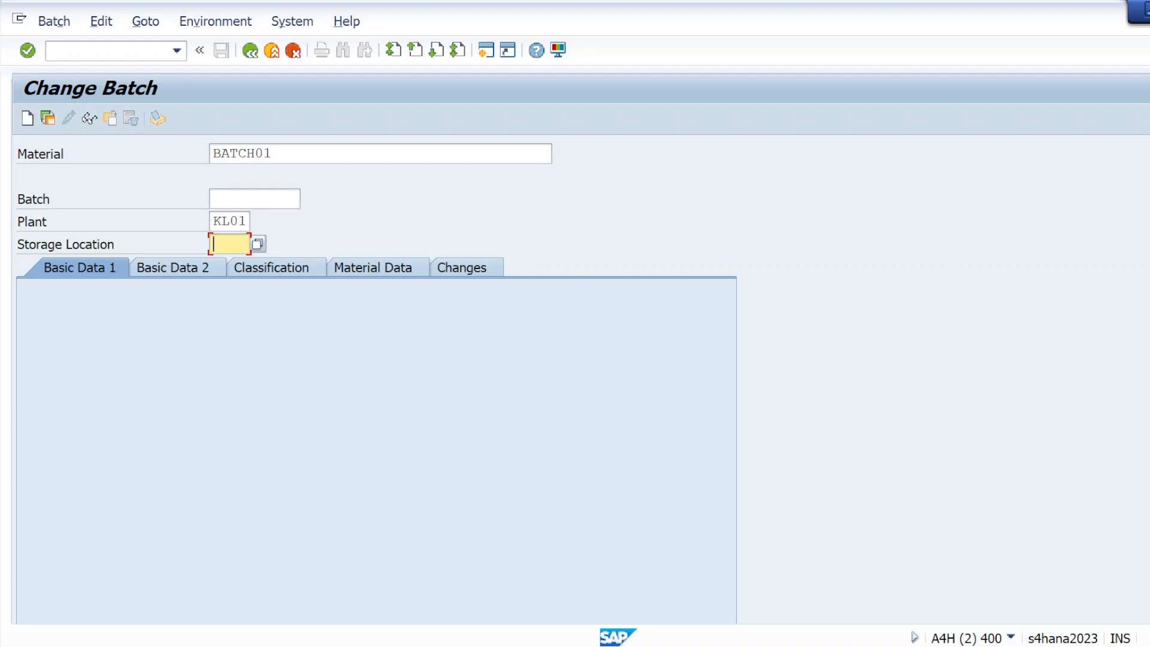
type("KS01")
left_click(29, 51)
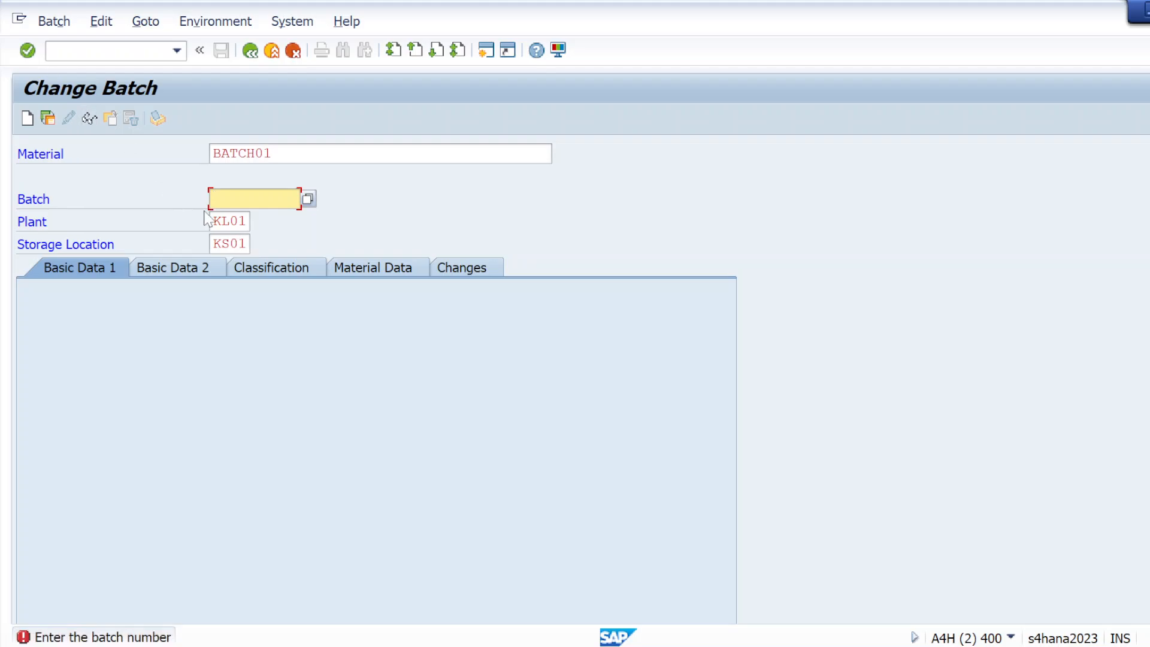
Step: Open the stock overview in a new session with /OMMBE
key("alt+Tab")
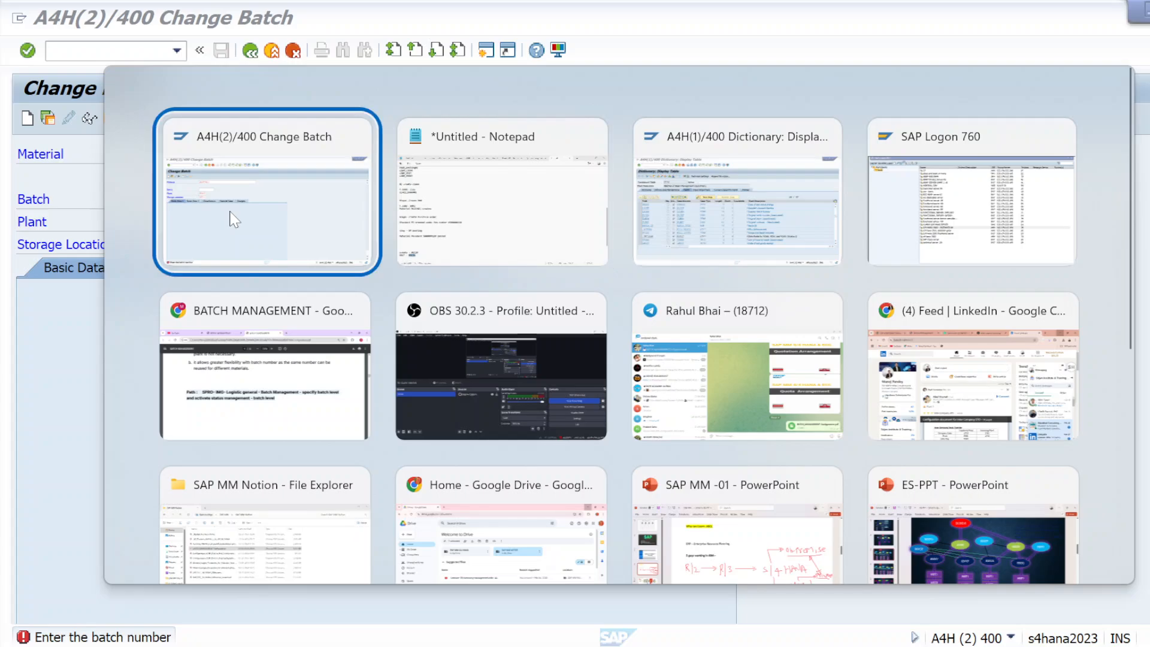
left_click(234, 219)
left_click(122, 49)
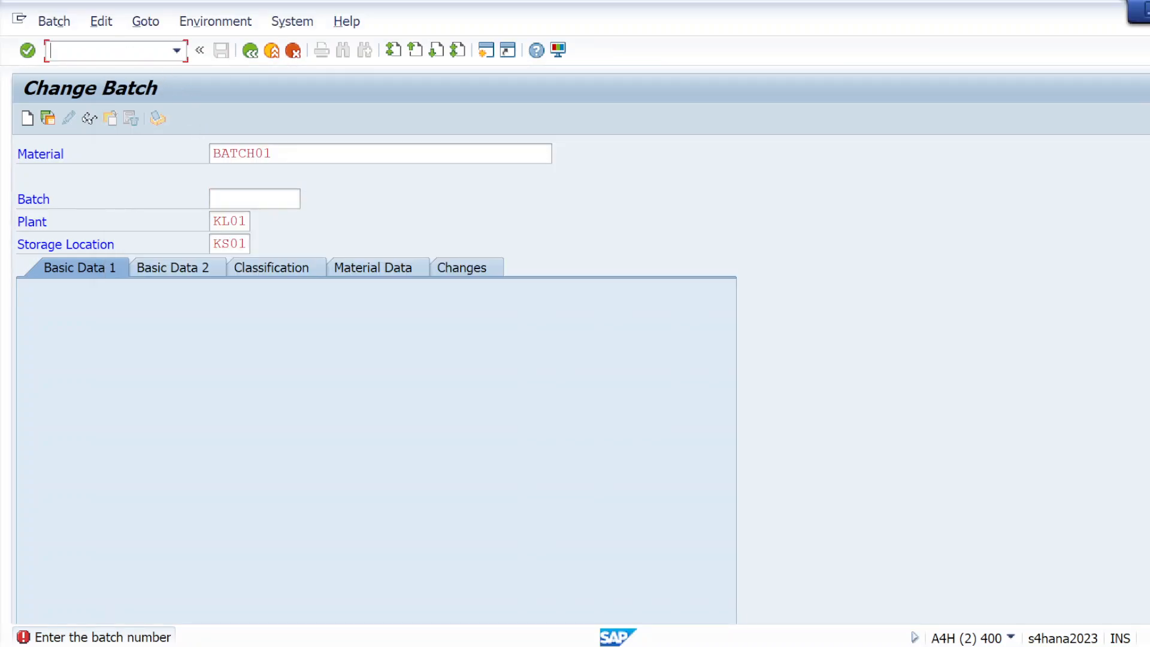
type("/OMMBE")
key("Return")
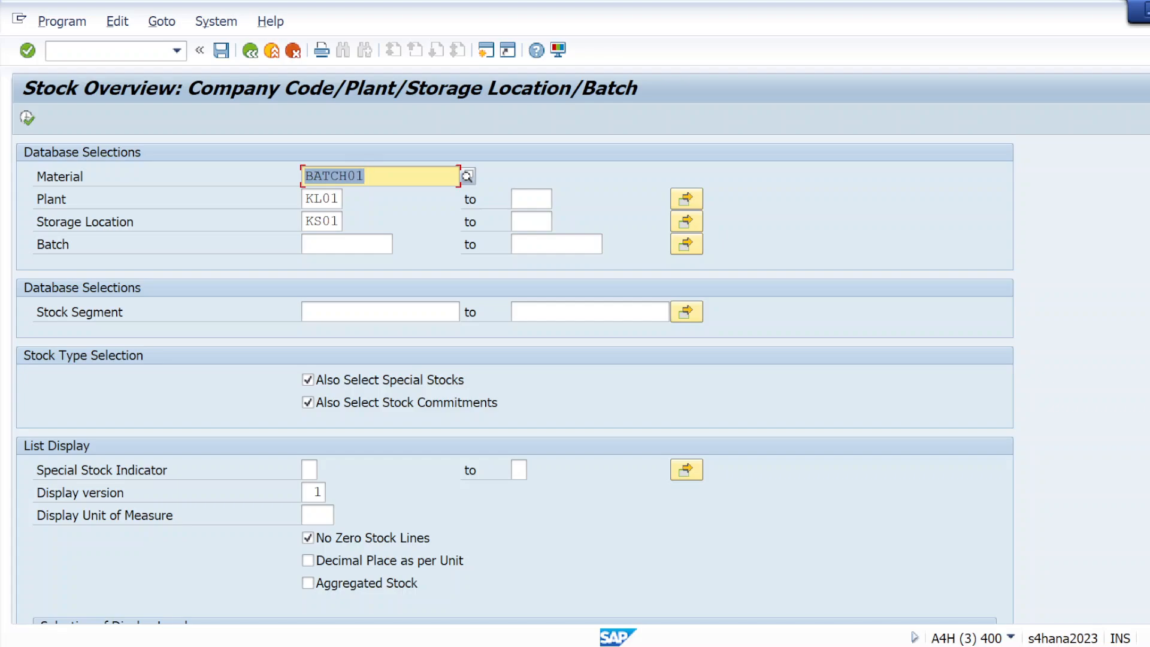
left_click(27, 118)
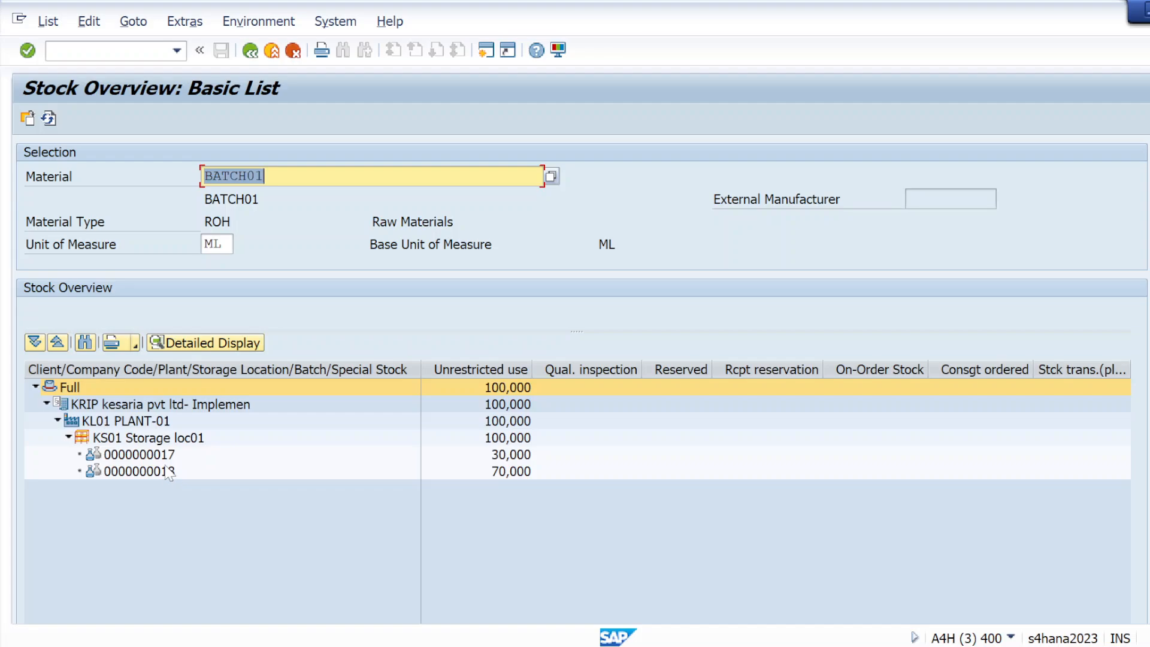
key("alt+Tab")
key("alt+Tab")
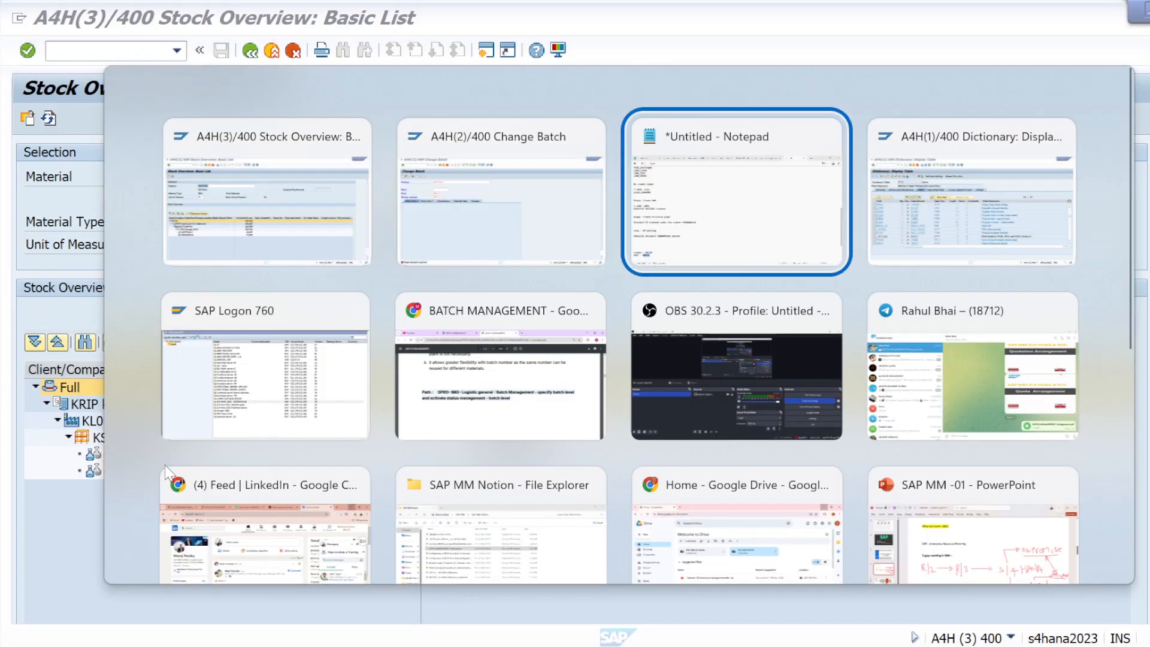
key("alt+shift+Tab")
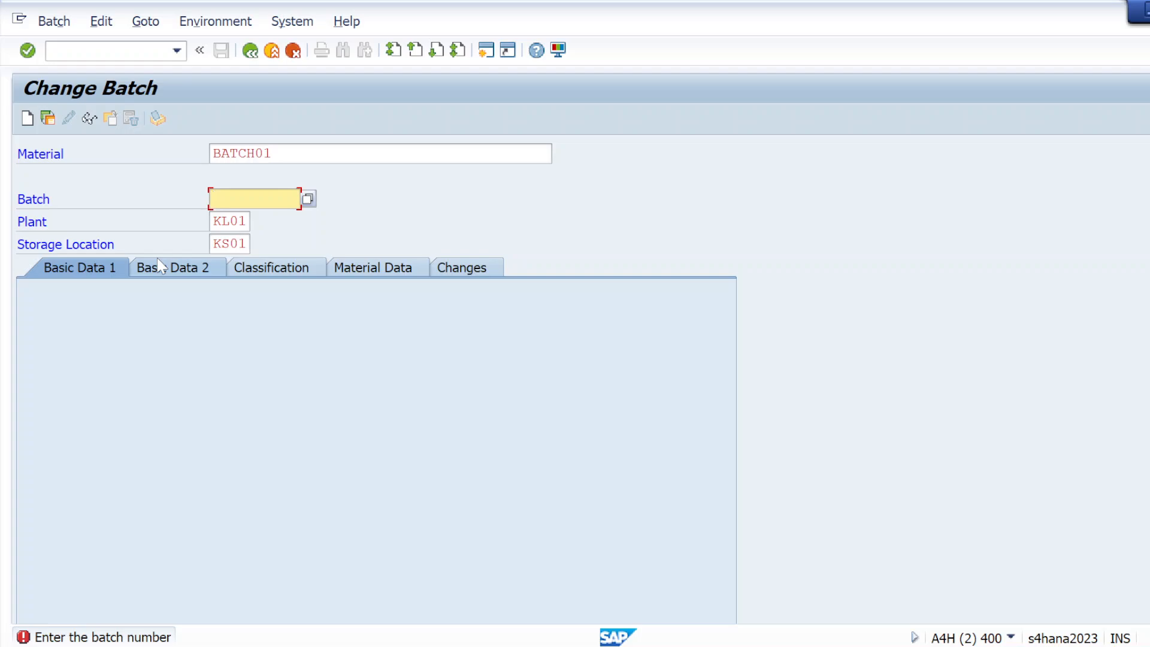
type("17")
key("Return")
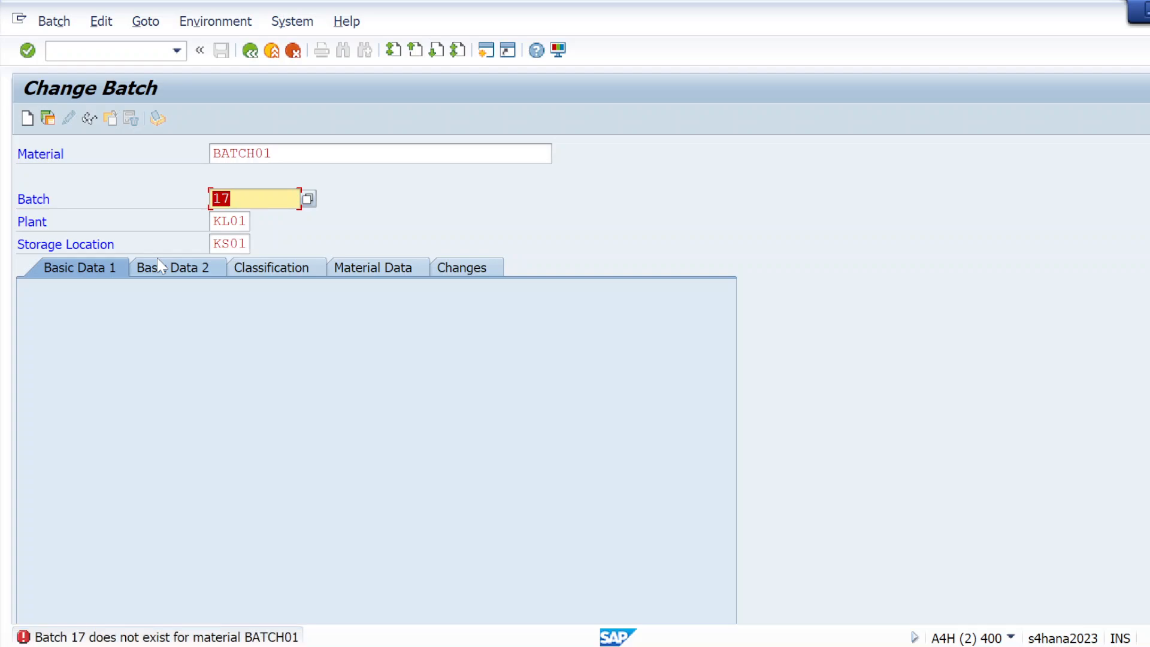
type("18")
key("Return")
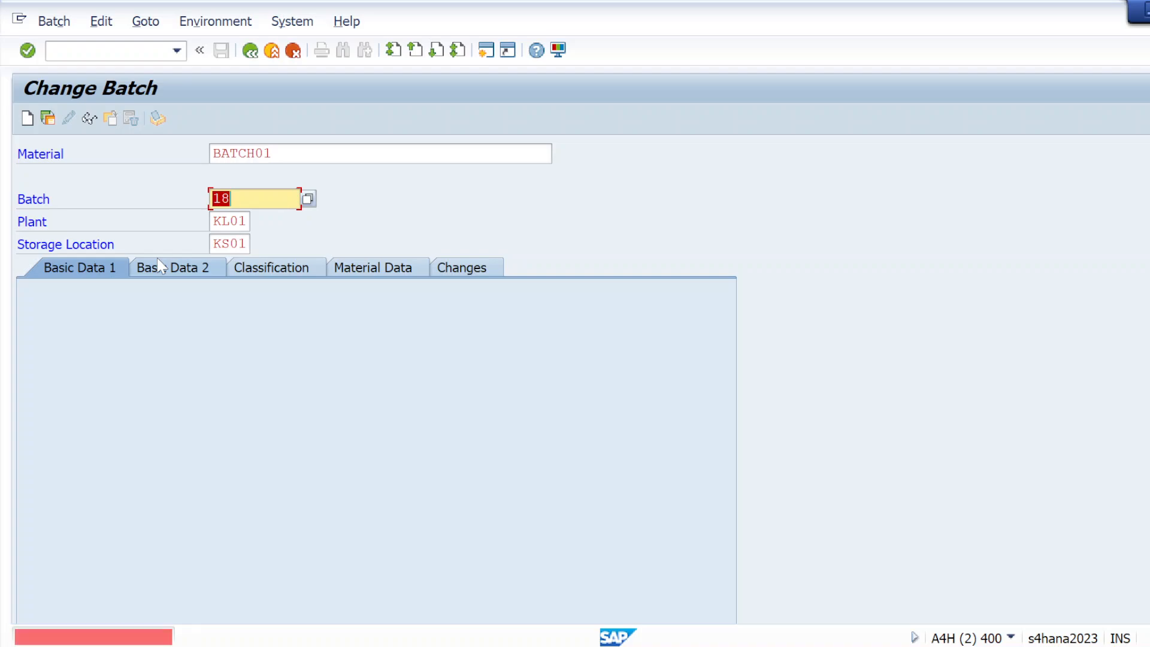
key("BackSpace")
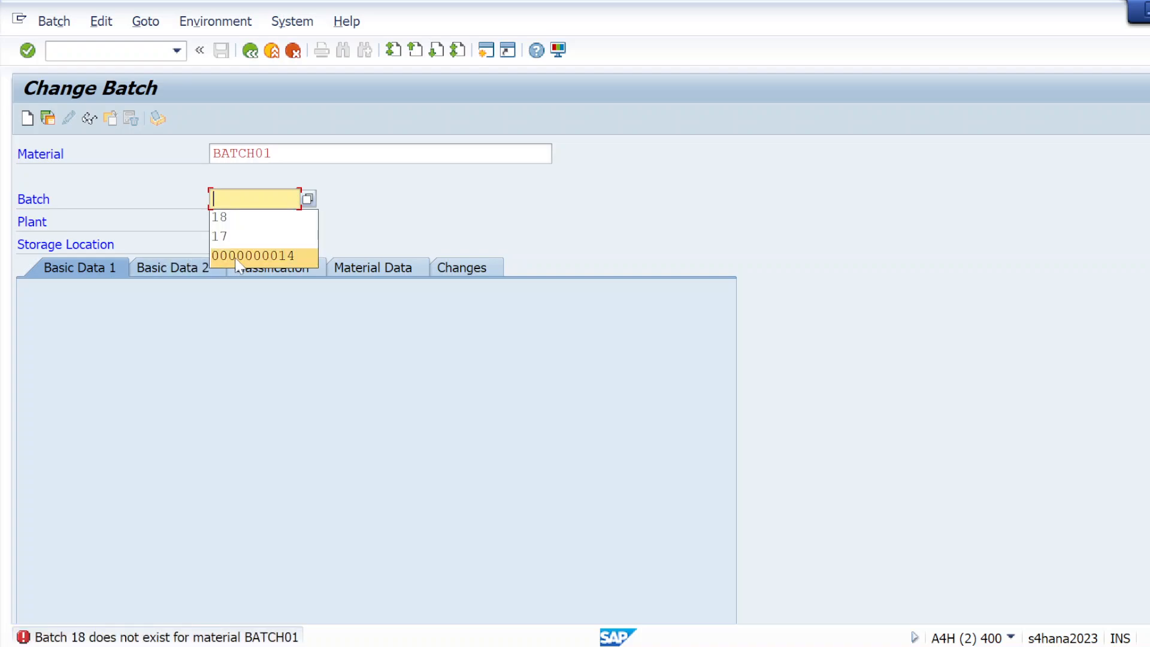
left_click(238, 261)
key("BackSpace")
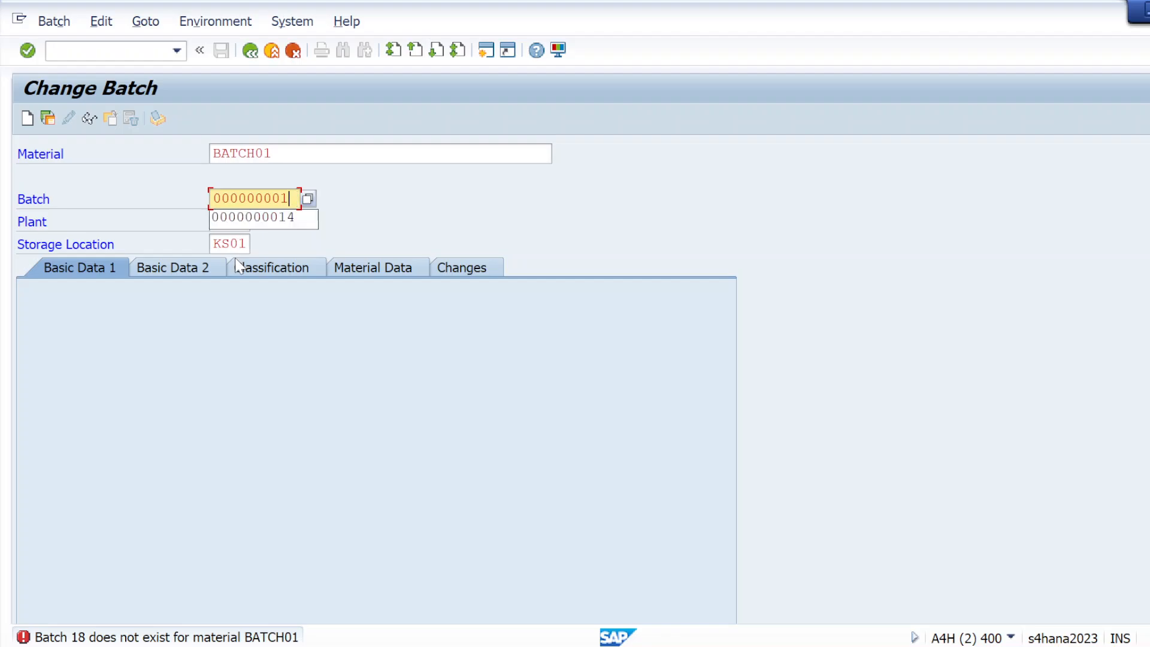
type("7")
key("Return")
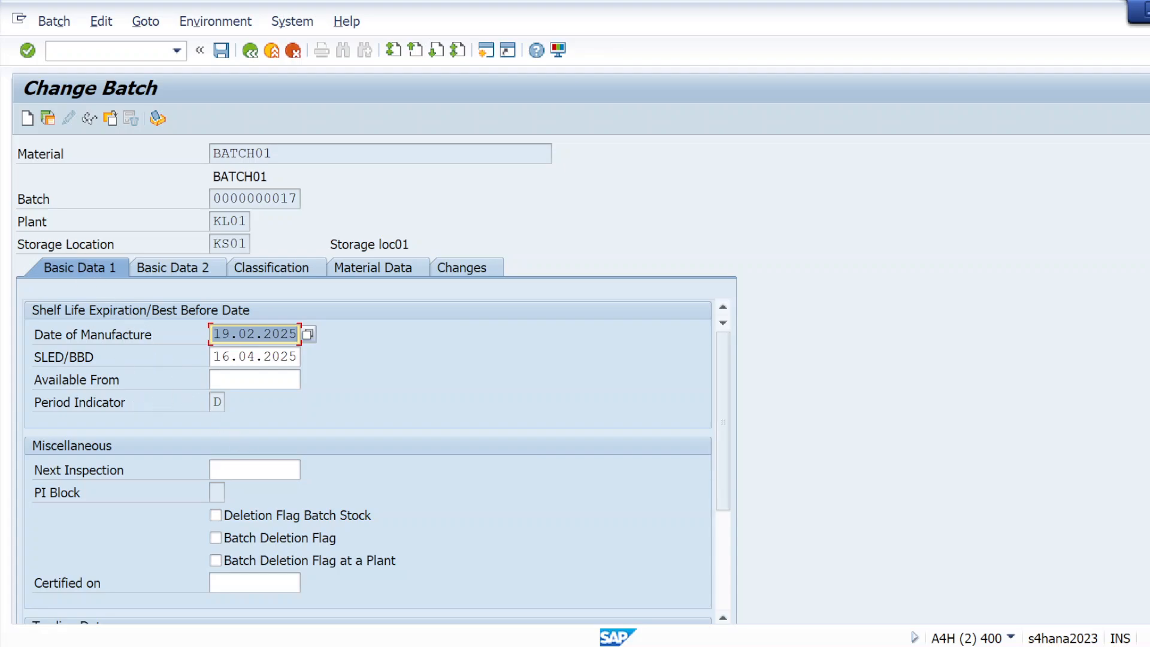
Step: Review the batch dates, then set the weight characteristic to 500 ml
left_click(239, 335)
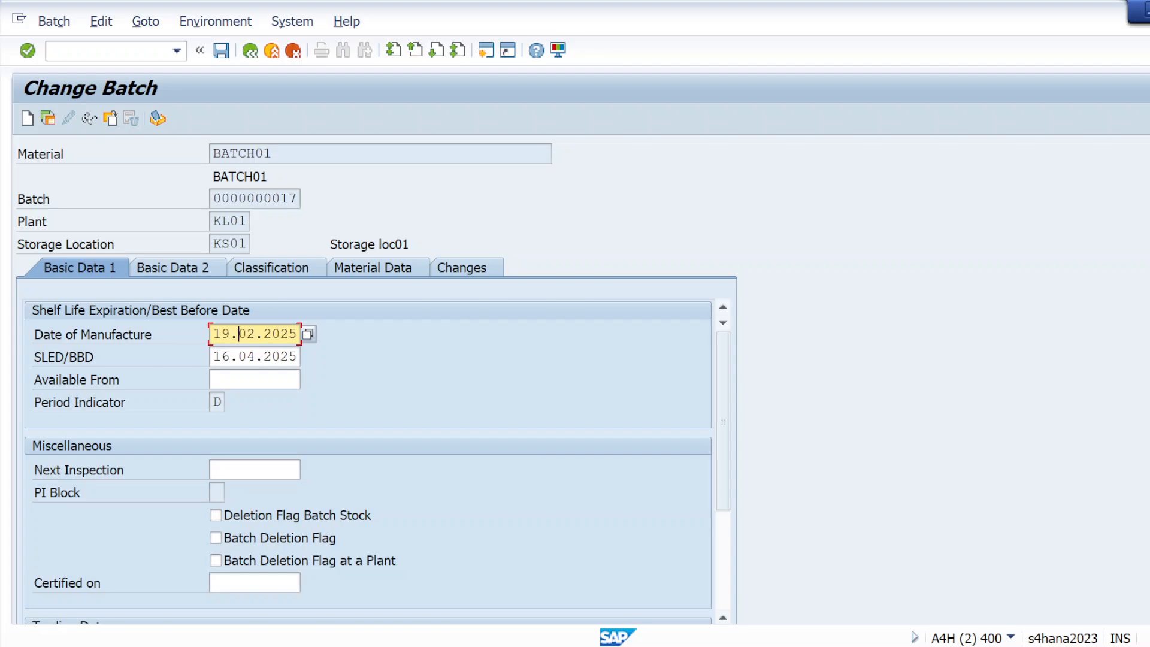
left_click(242, 357)
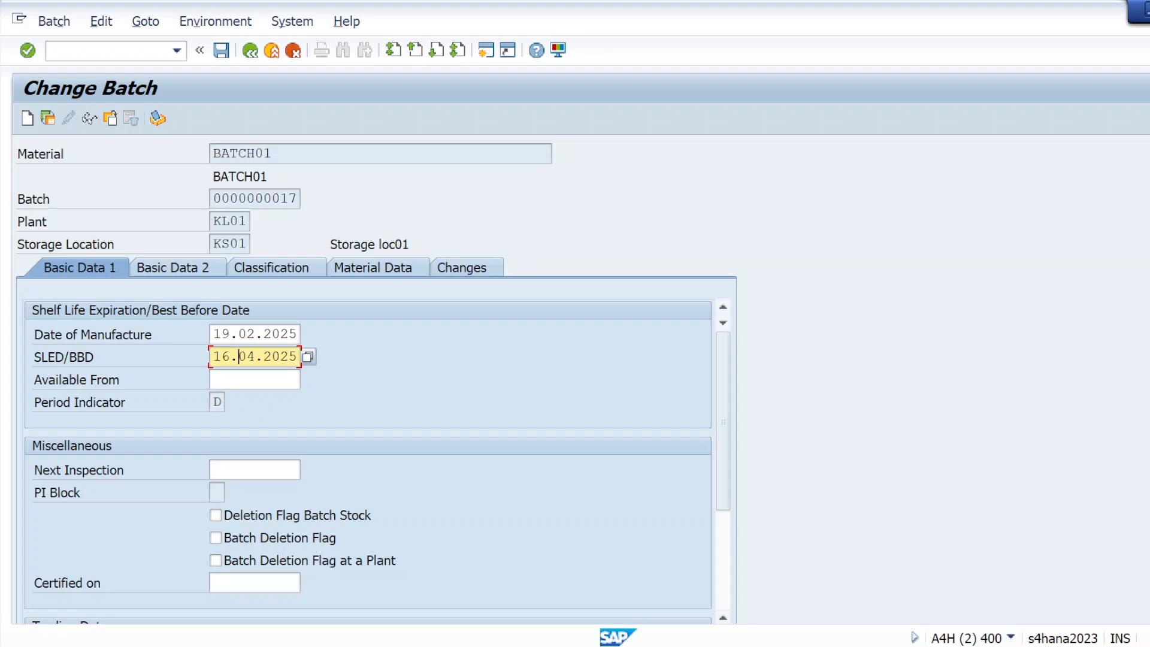
left_click(250, 271)
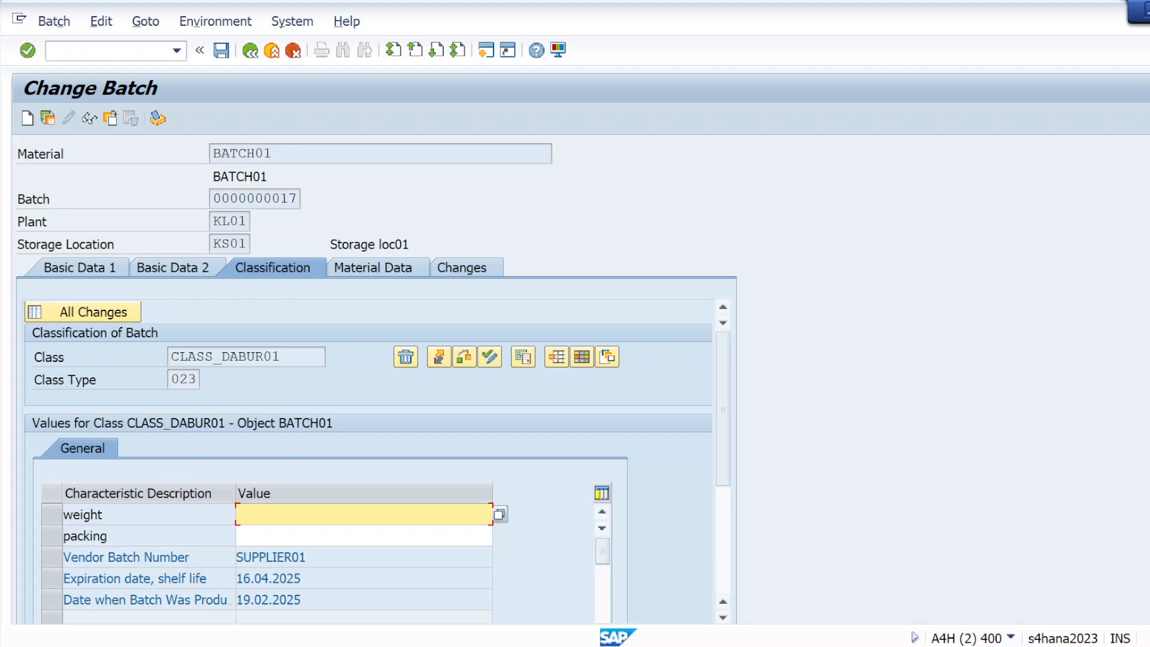
left_click(500, 516)
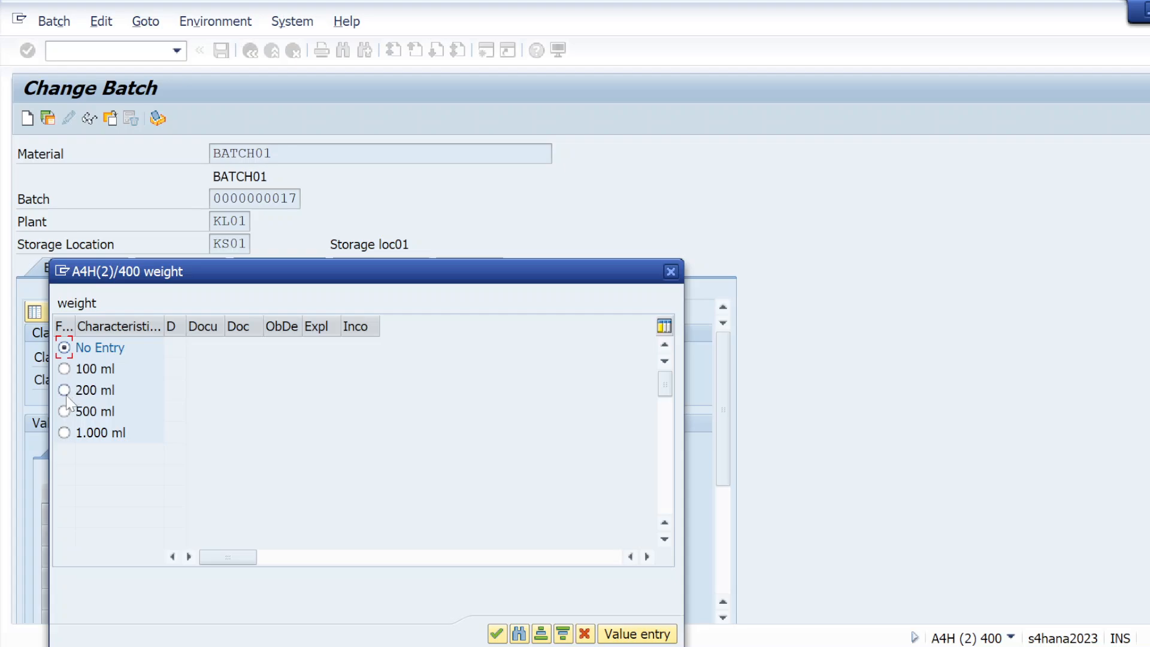
left_click(64, 410)
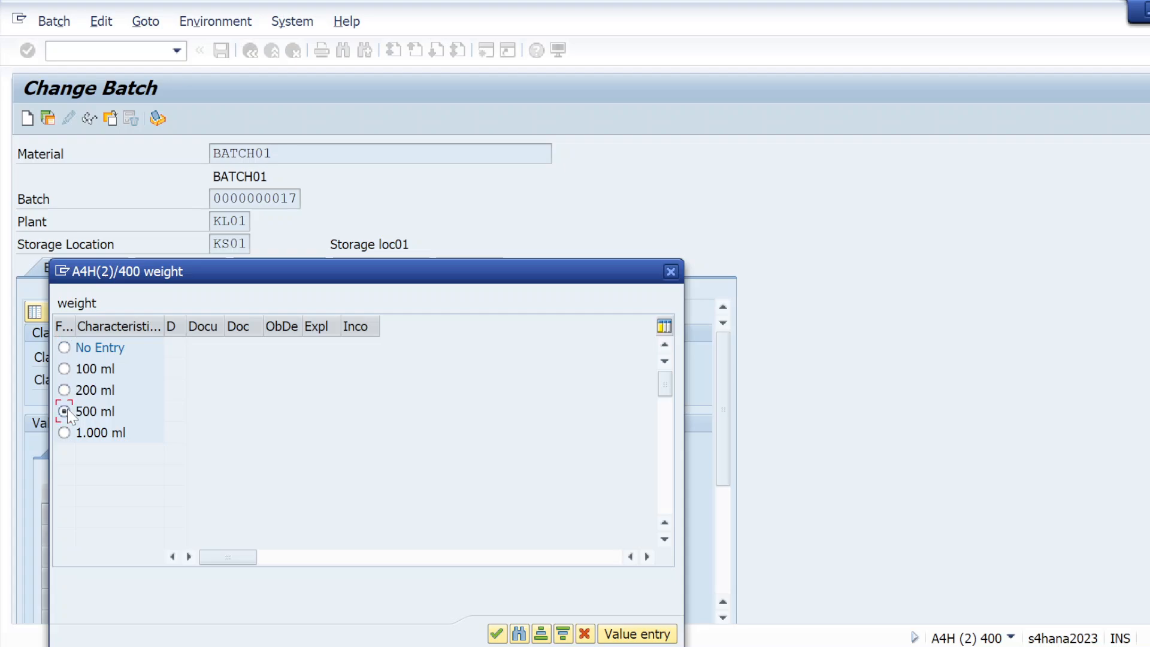
left_click(496, 634)
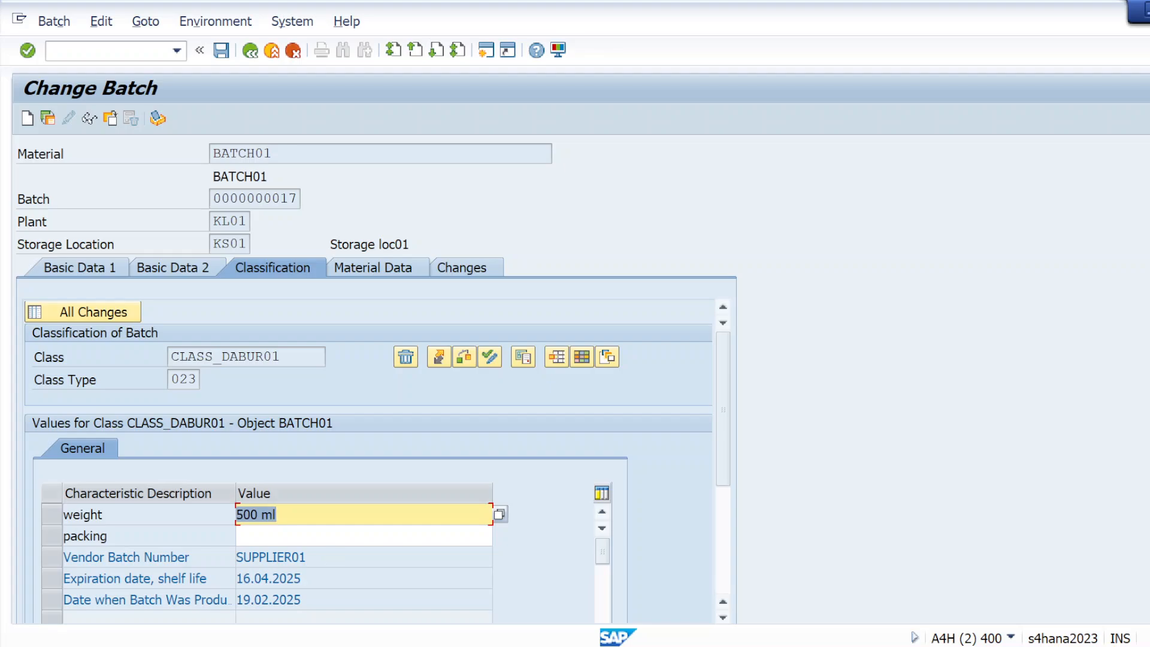
left_click(269, 536)
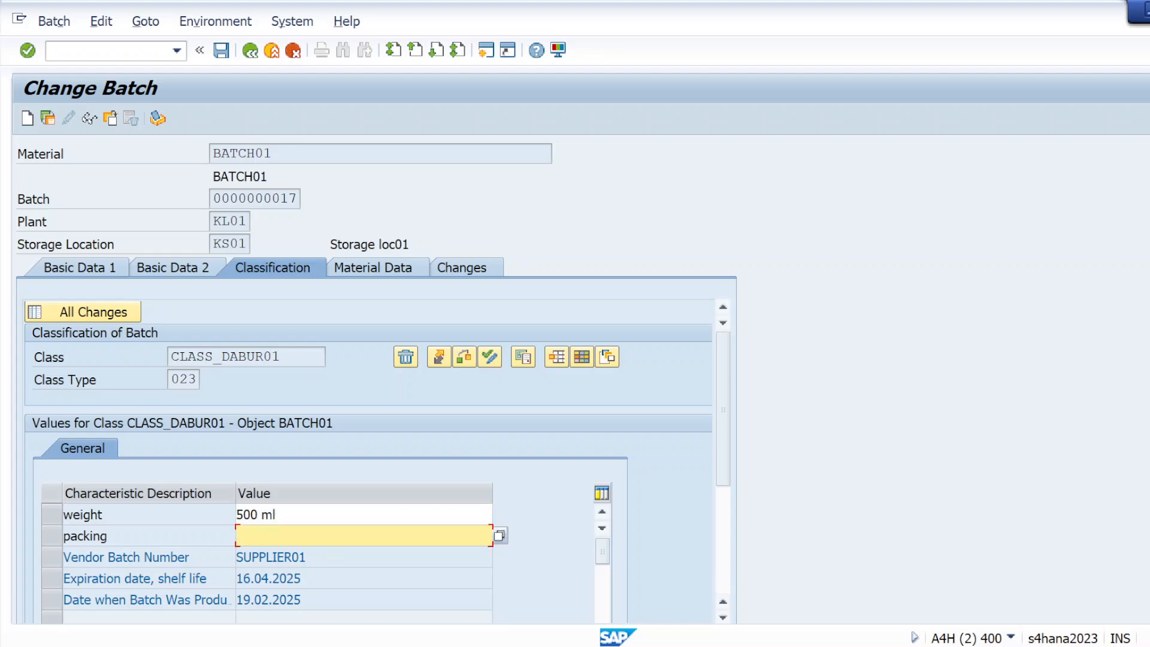
left_click(499, 536)
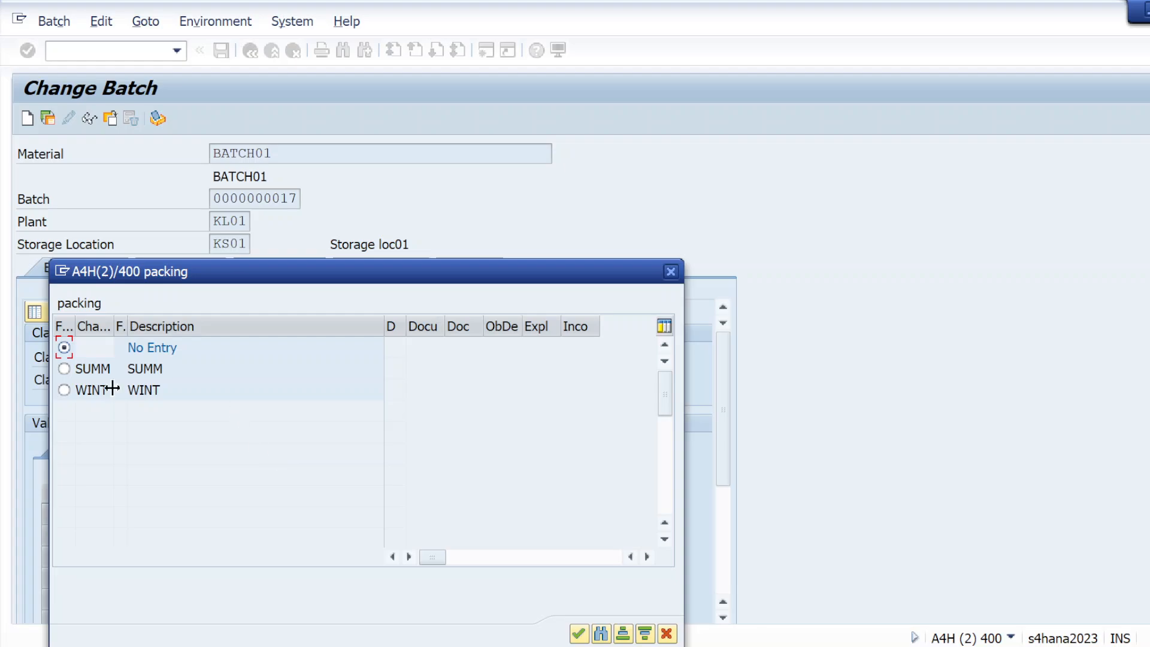
left_click(64, 368)
left_click(579, 633)
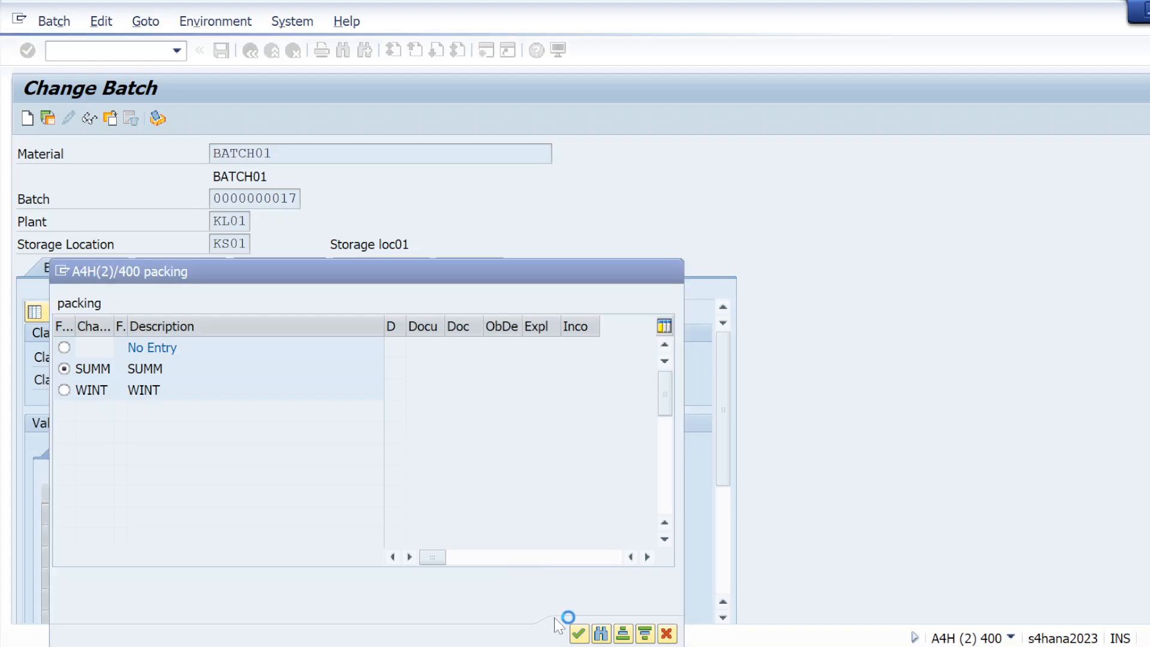
left_click(28, 51)
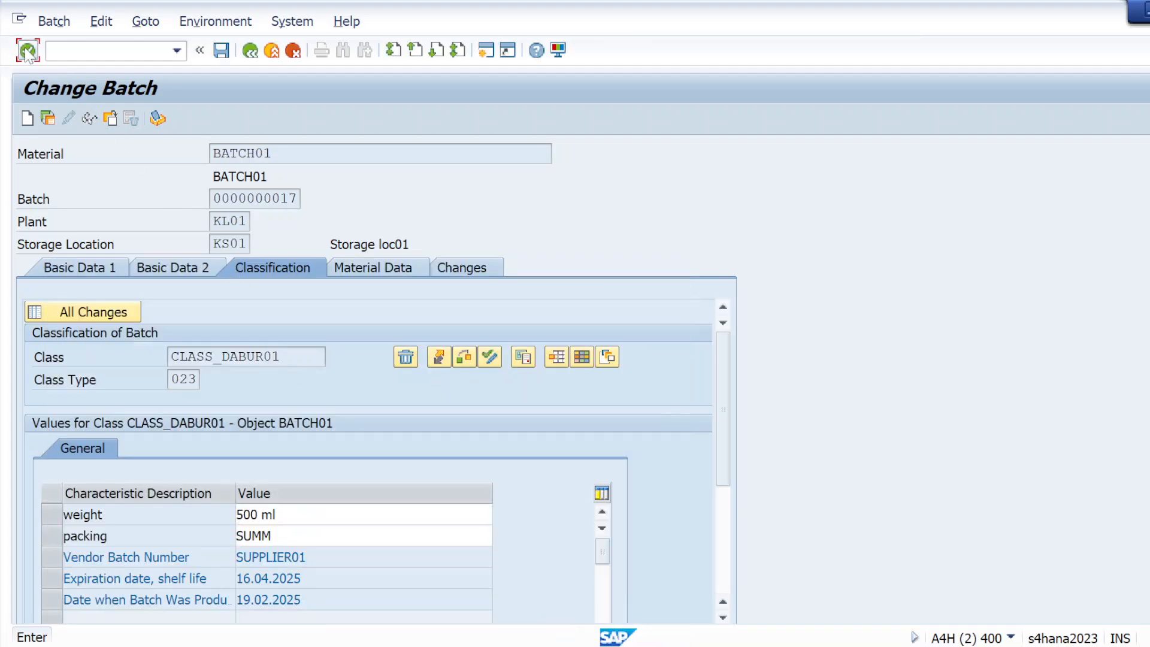
left_click(221, 50)
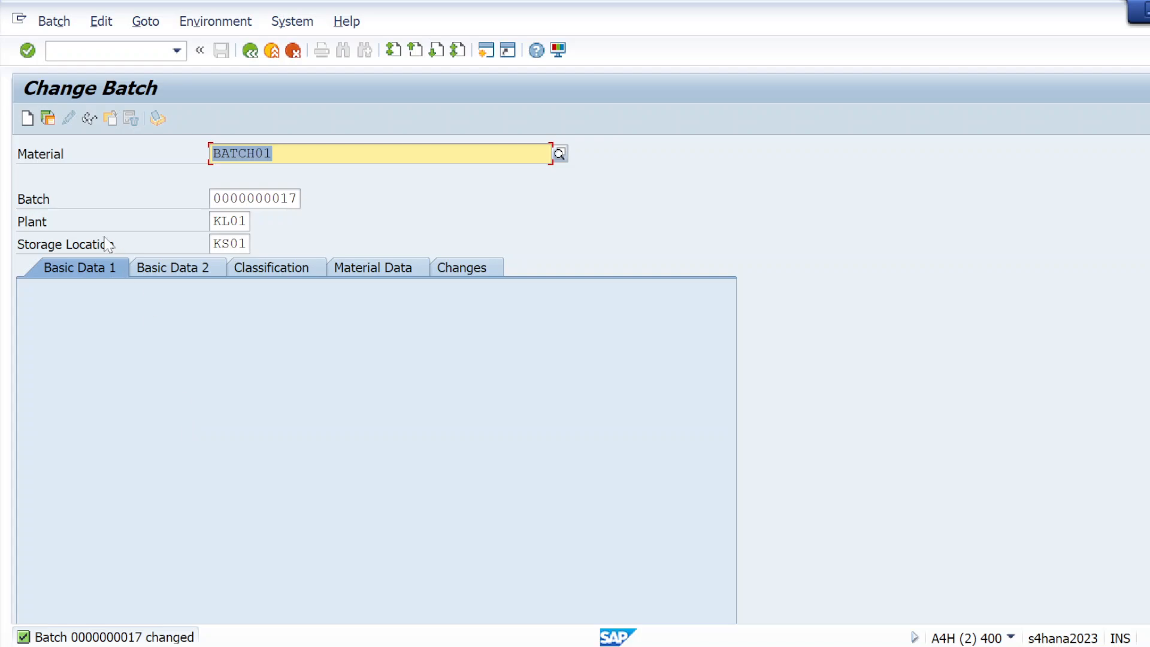
left_click(87, 51)
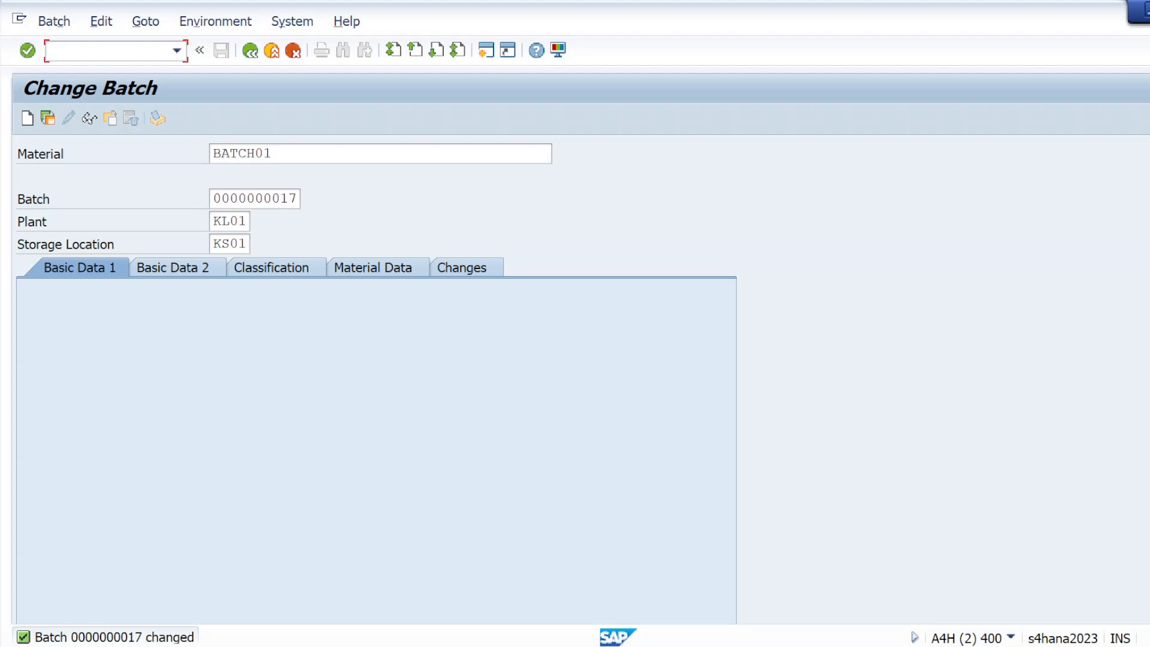
left_click(27, 51)
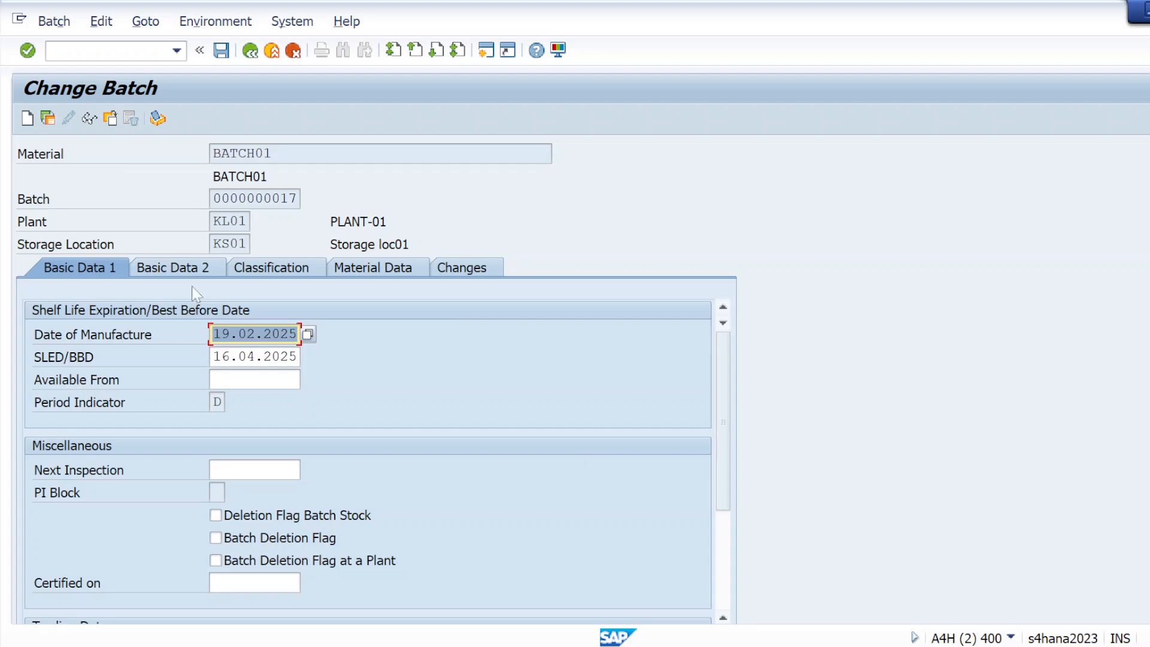
left_click(89, 118)
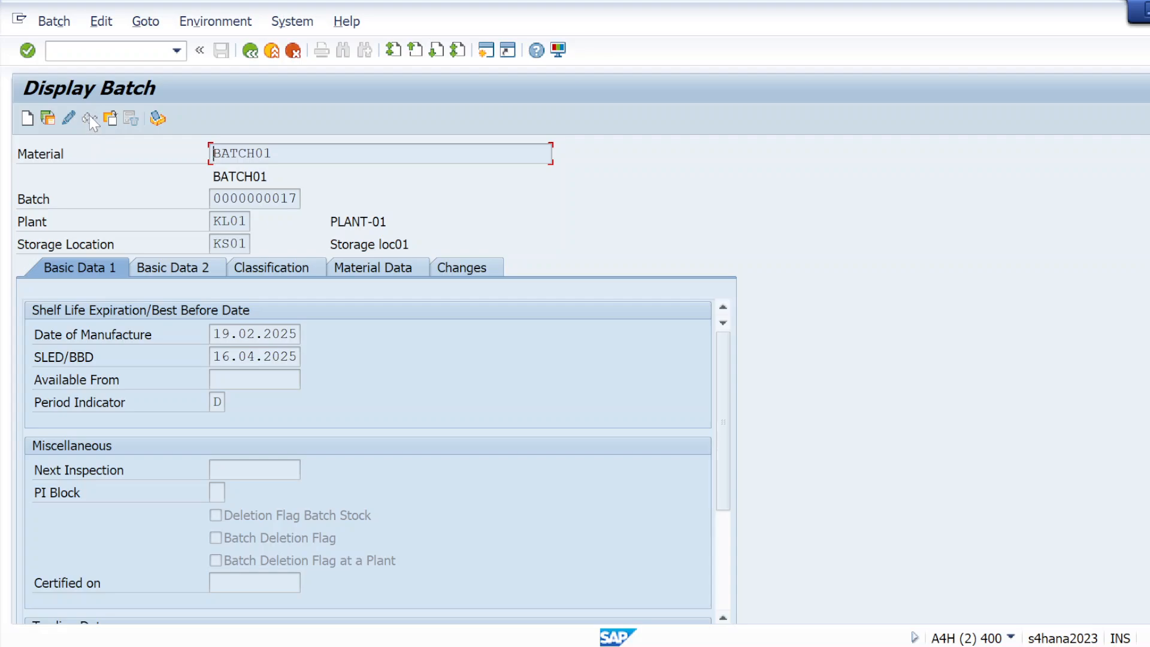
left_click(68, 116)
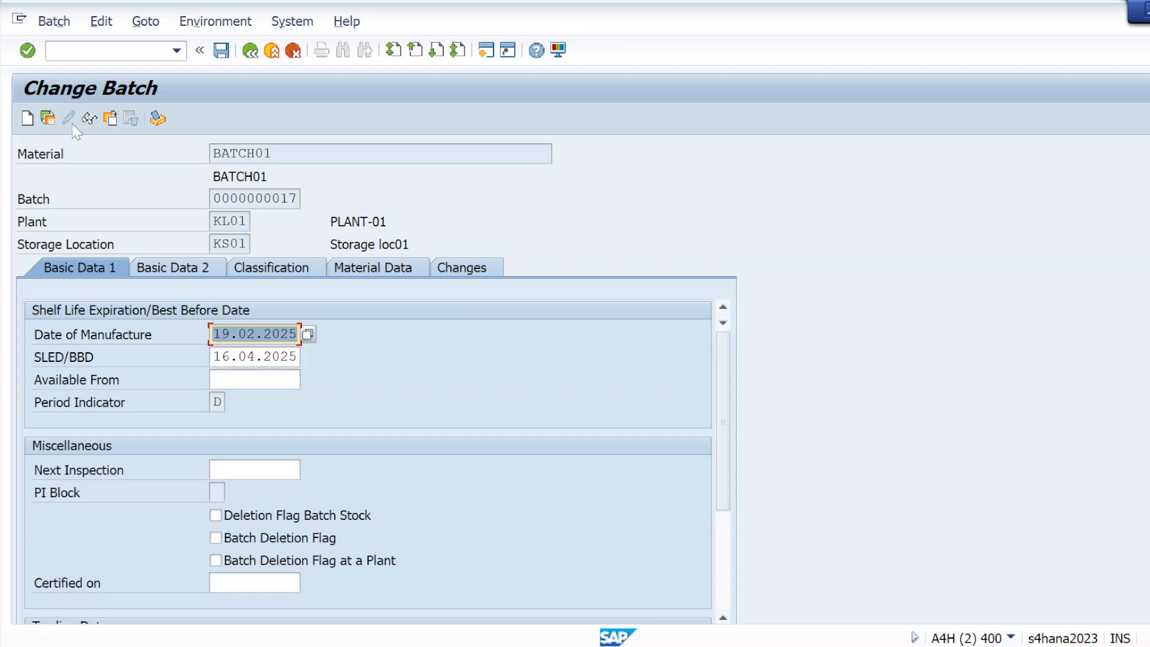
left_click(89, 118)
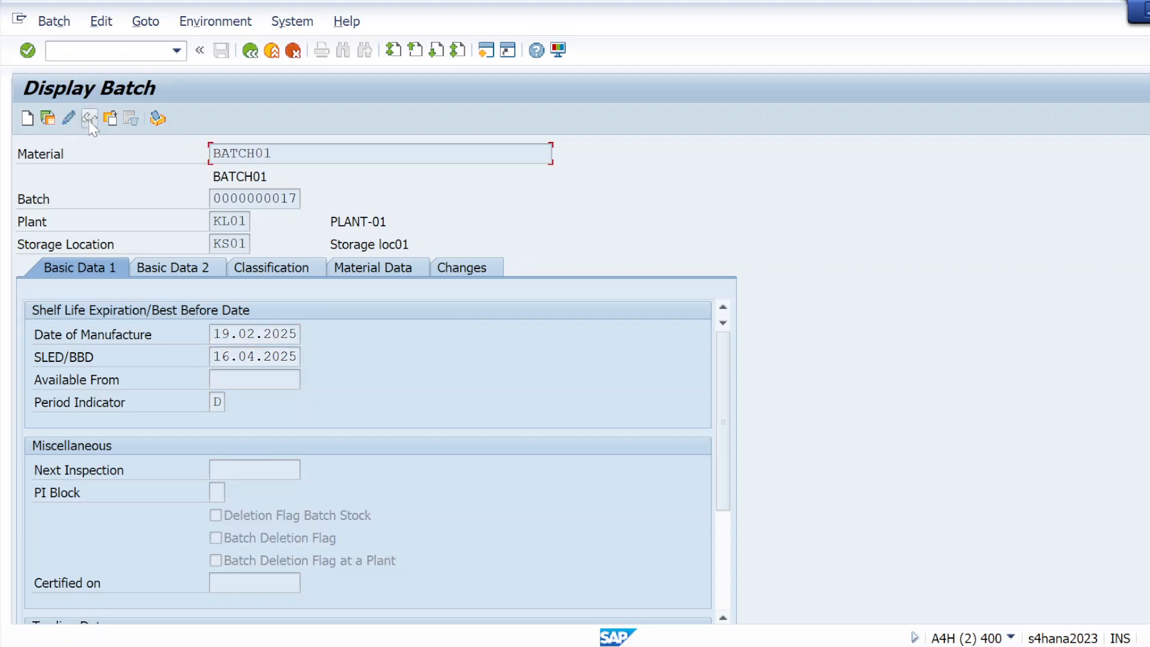
left_click(69, 119)
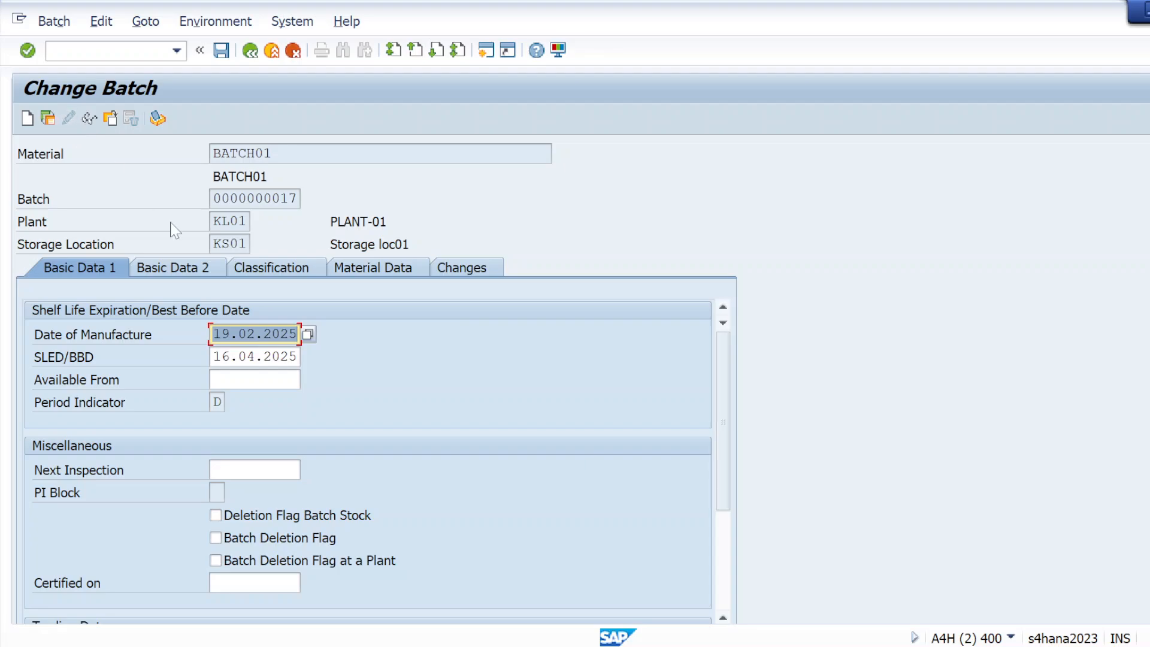
left_click(90, 51)
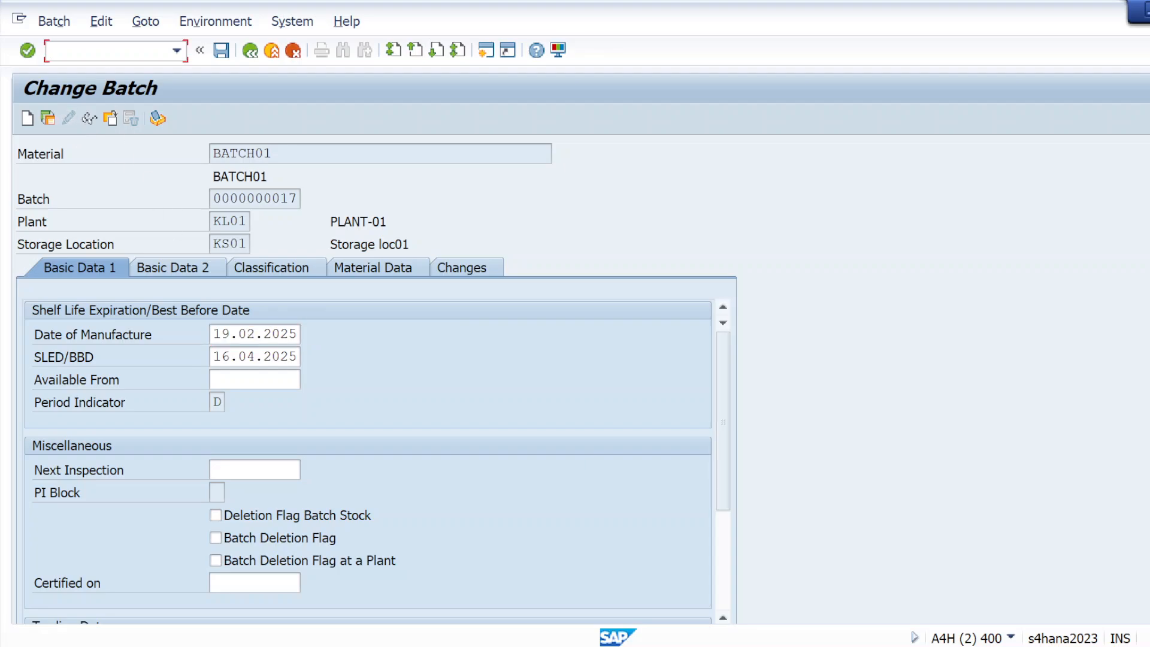
Step: In Notepad, add a line 'Batch information cockpit' below the MSC2N entry
type("/N")
key("alt+Tab")
key("alt+Tab")
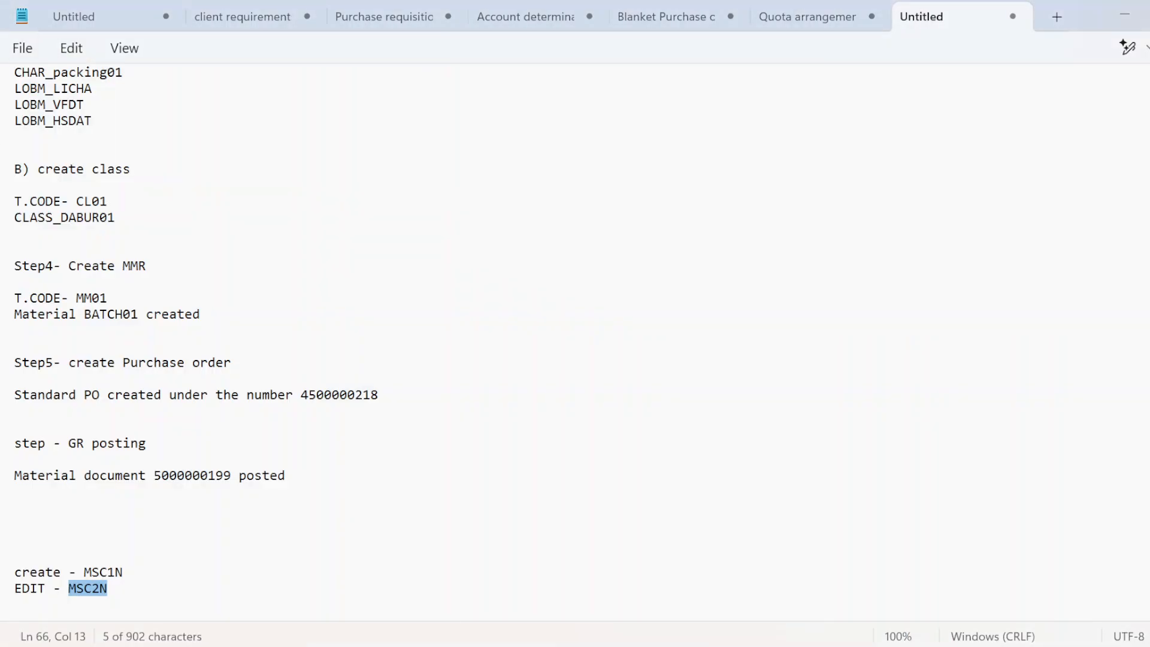
key("End")
key("Return")
key("Return")
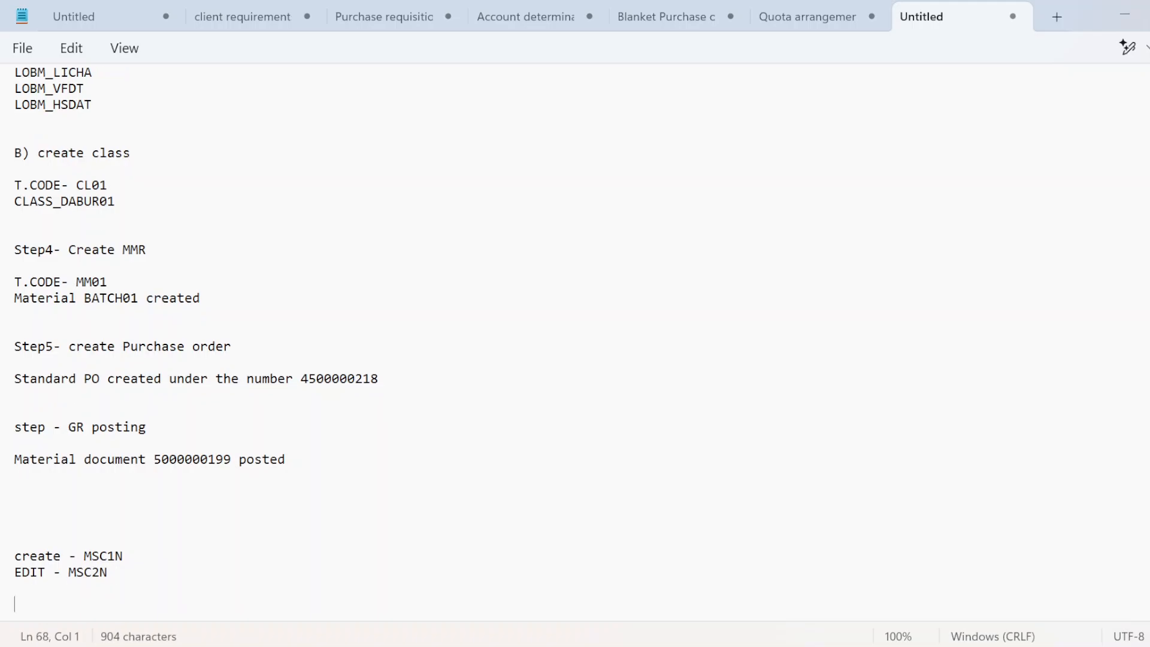
type("BA")
key("BackSpace")
key("Caps_Lock")
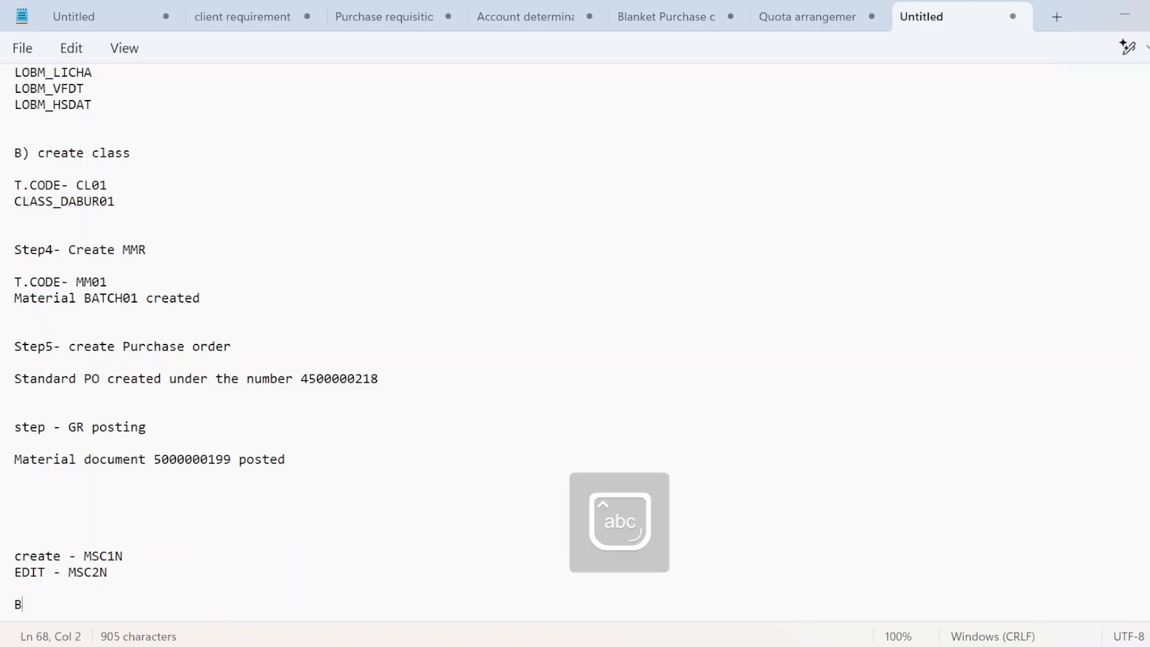
type("atch inforama")
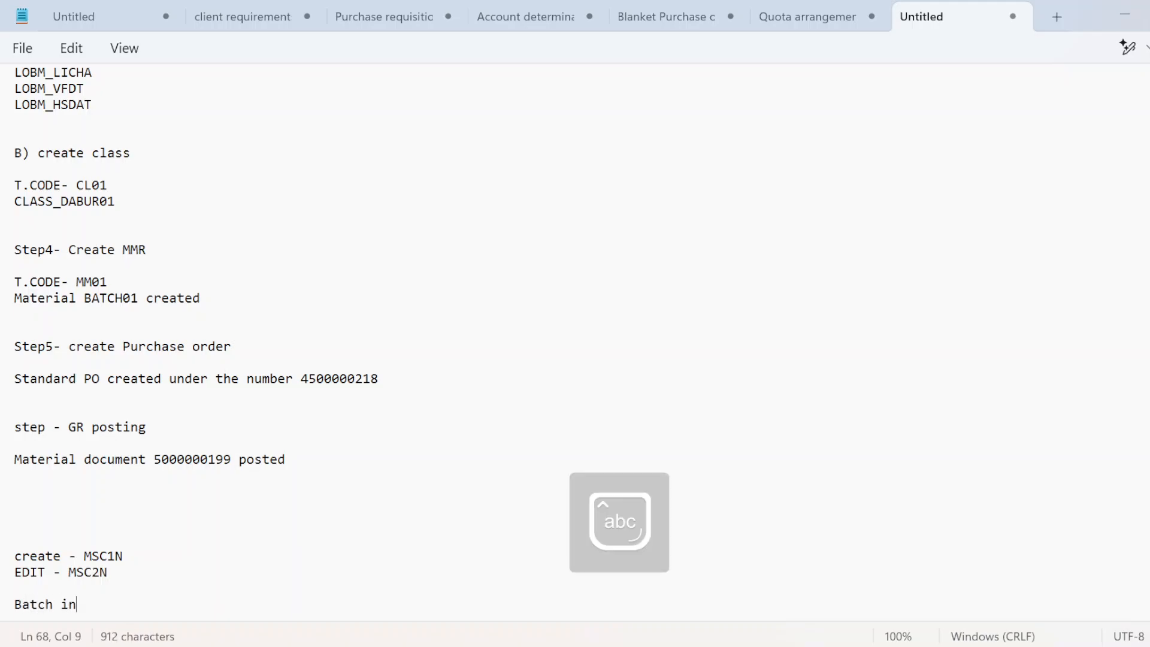
key("BackSpace")
key("BackSpace")
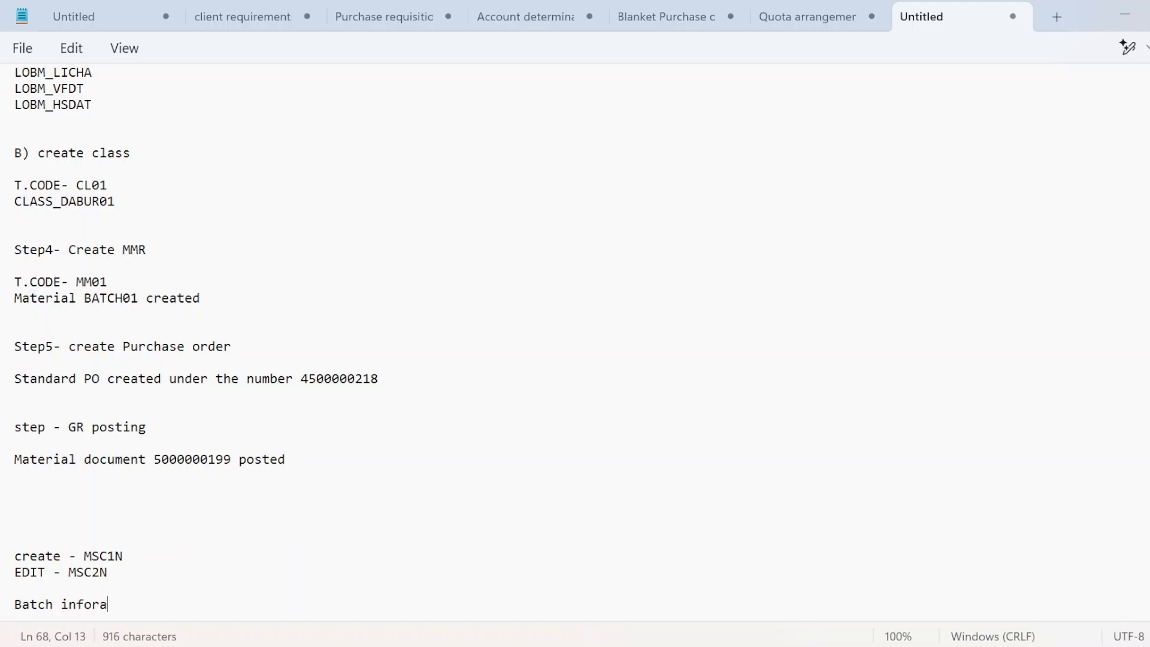
key("BackSpace")
type("mation coc")
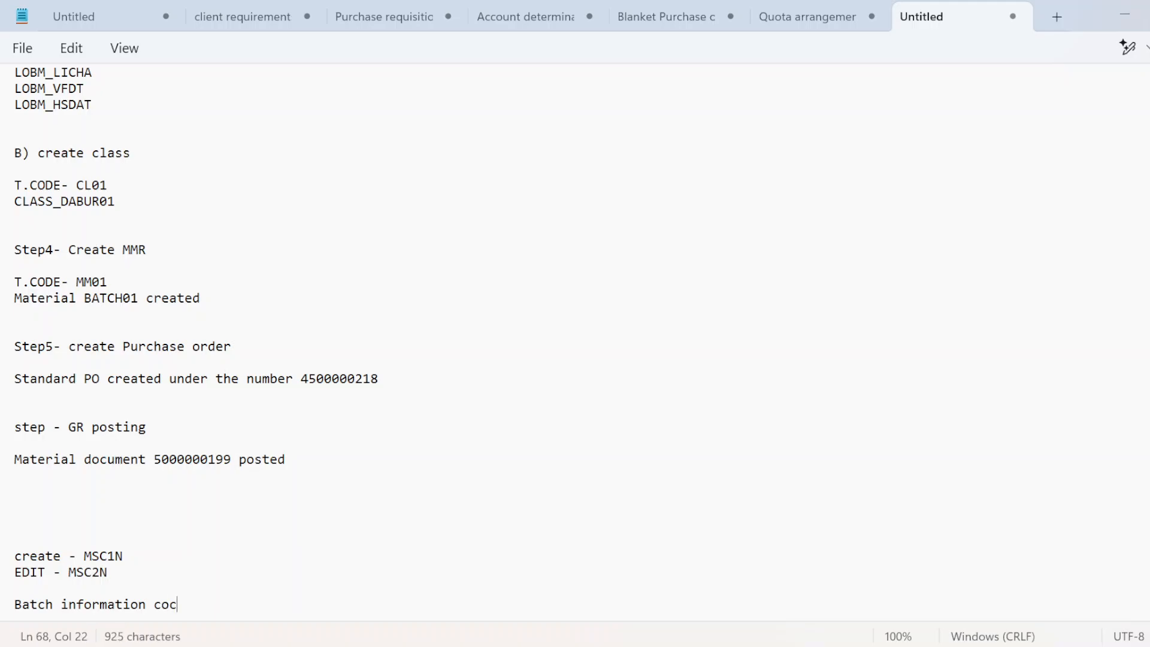
type("kpit")
Step: Add a 'bmbc' line beneath it and return to SAP
key("Return")
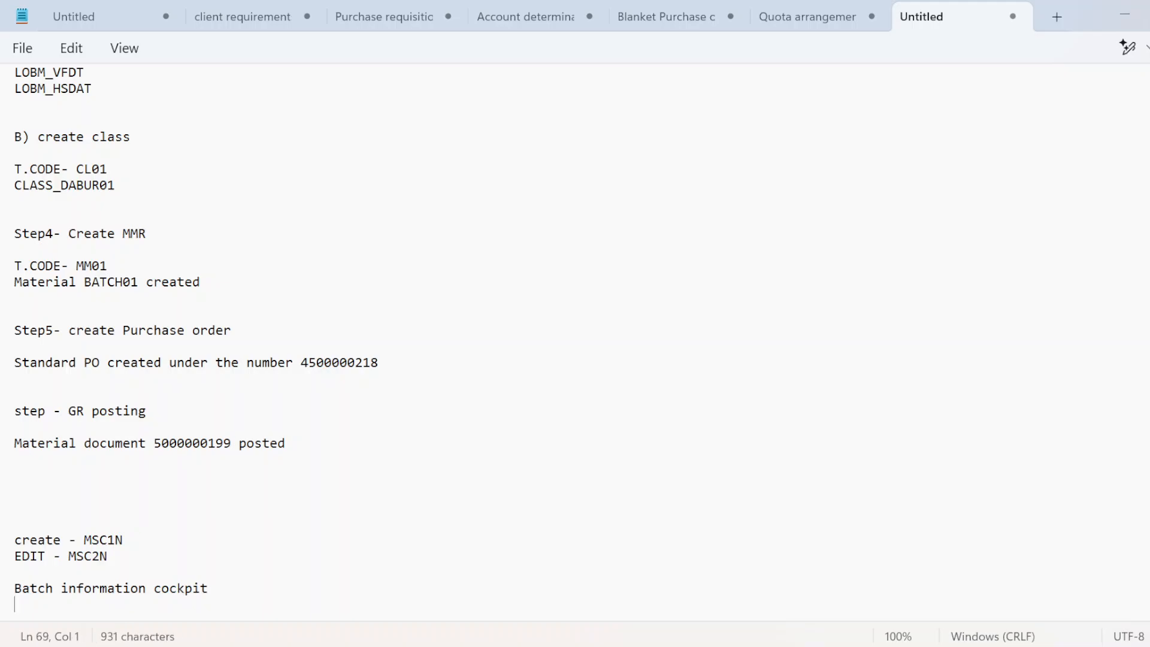
type("bmbc")
key("alt+Tab")
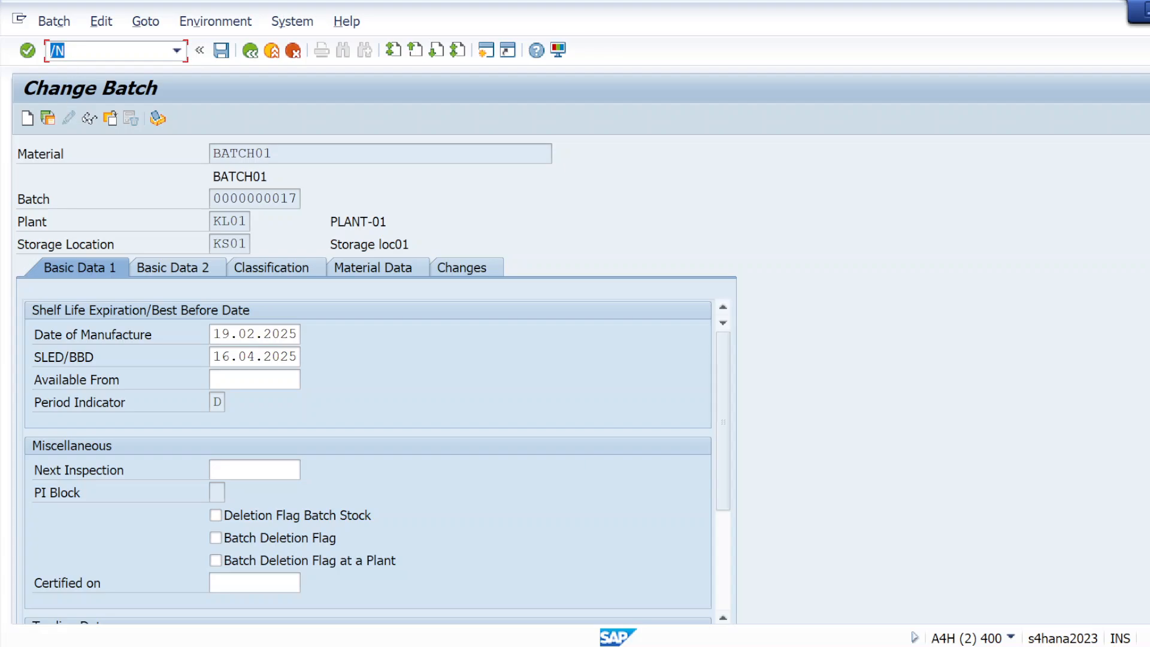
Step: Run transaction /nbmbc to open the Batch Information Cockpit
left_click(78, 51)
type("bmbc")
key("Return")
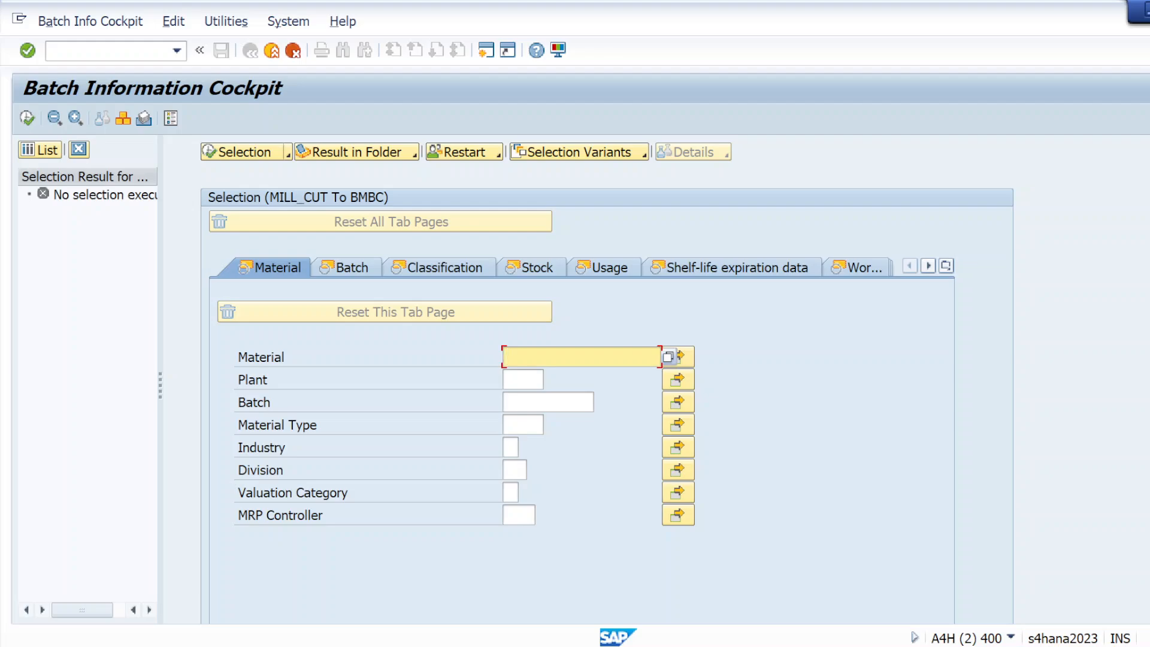
Step: Copy the material name BATCH01 from the Notepad notes for the Material field
left_click(510, 359)
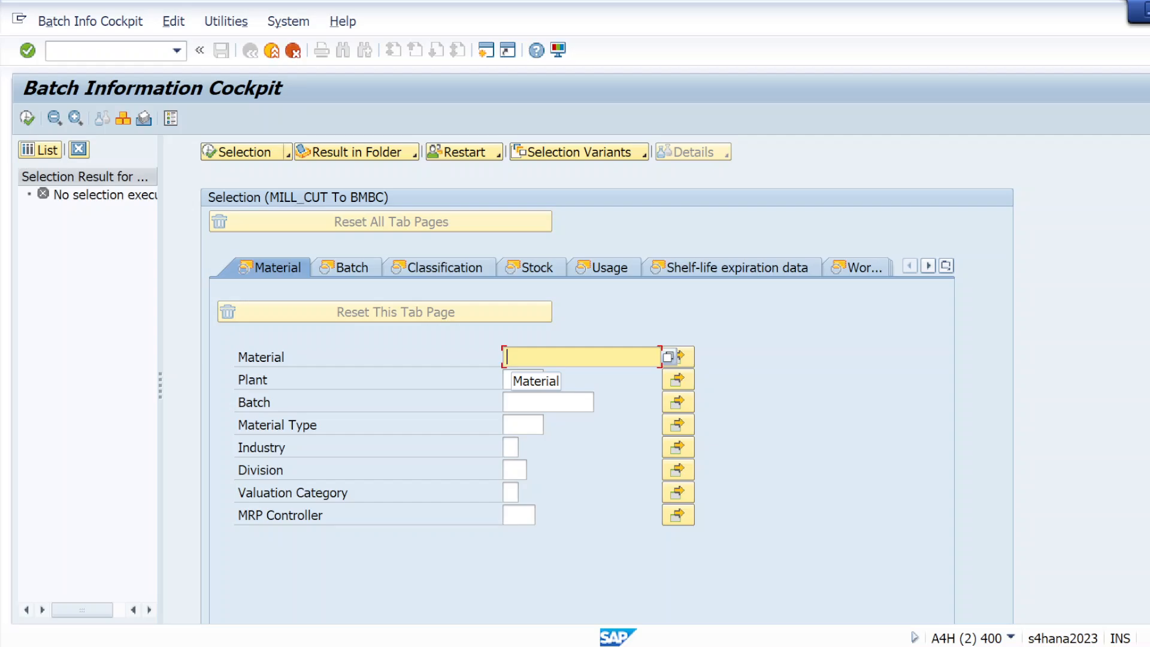
key("alt+Tab")
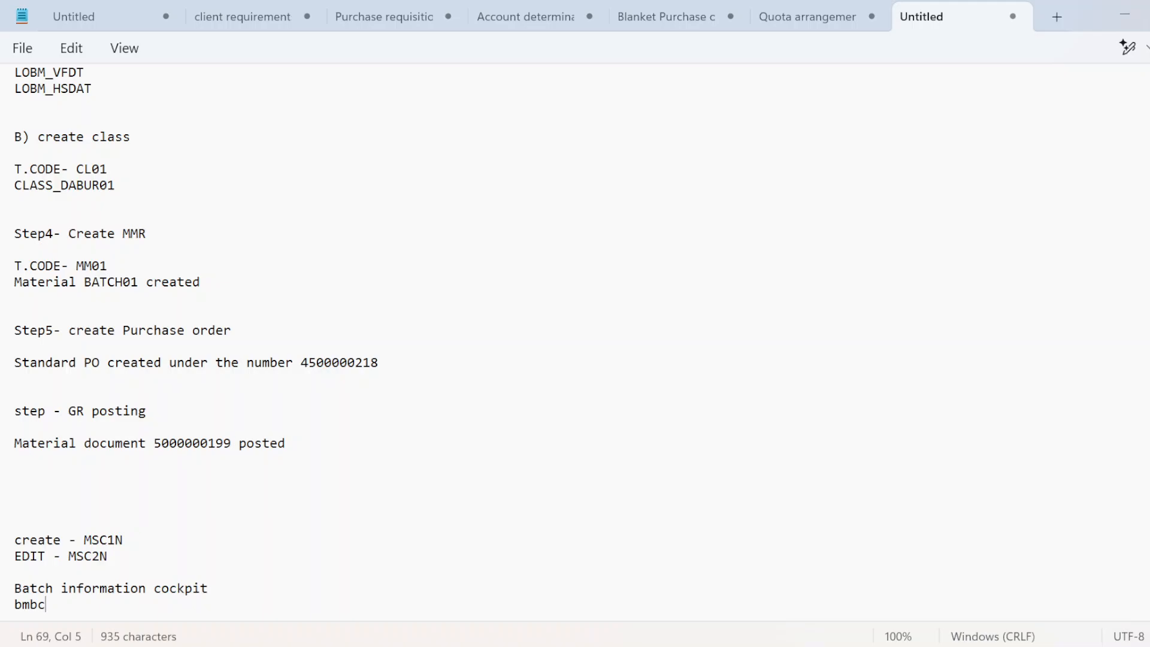
left_click_drag(139, 282, 84, 286)
key("ctrl+c")
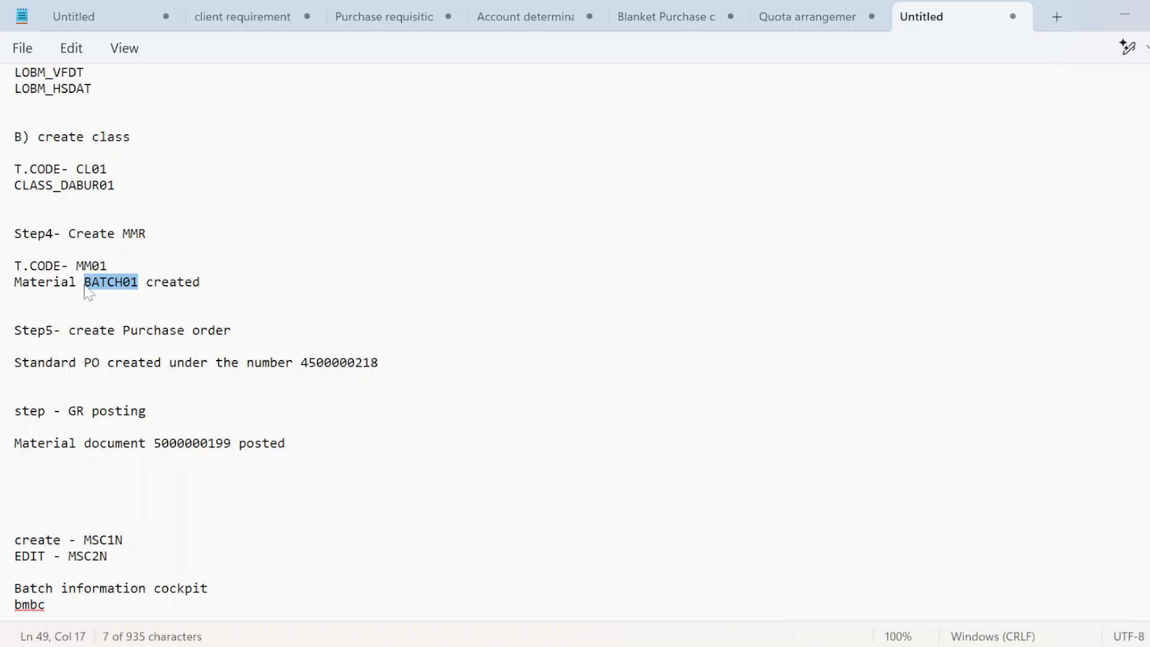
key("alt+Tab")
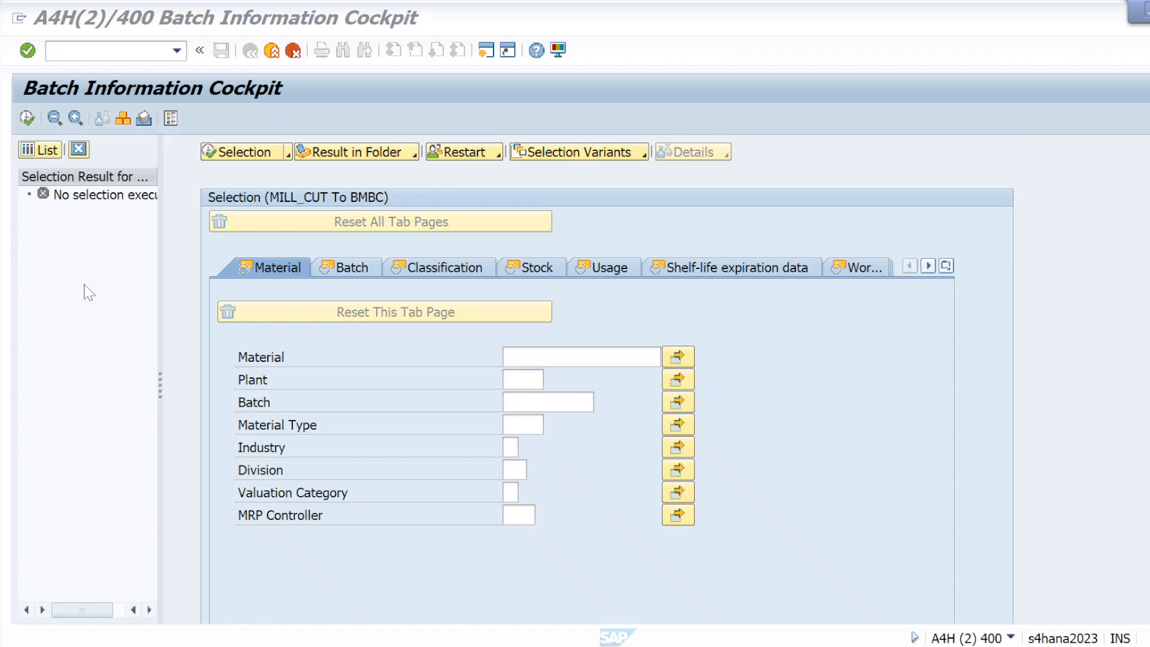
Step: Enter material BATCH01 and plant KL01 as cockpit selection criteria and confirm them
key("ctrl+v")
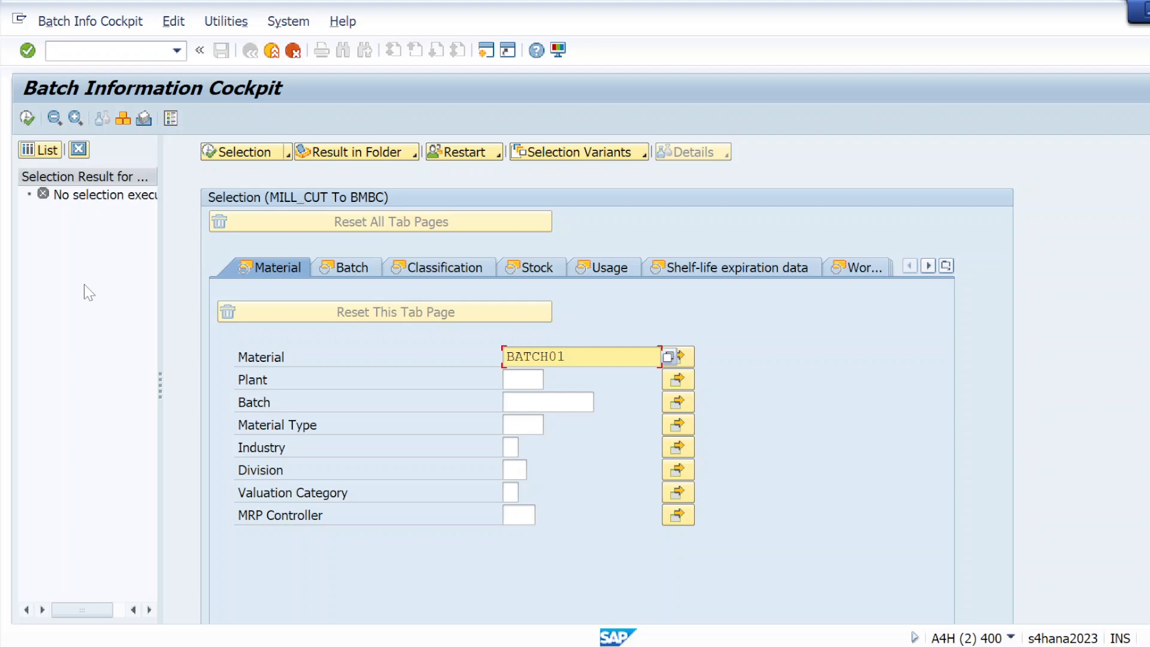
left_click(509, 383)
type("k1")
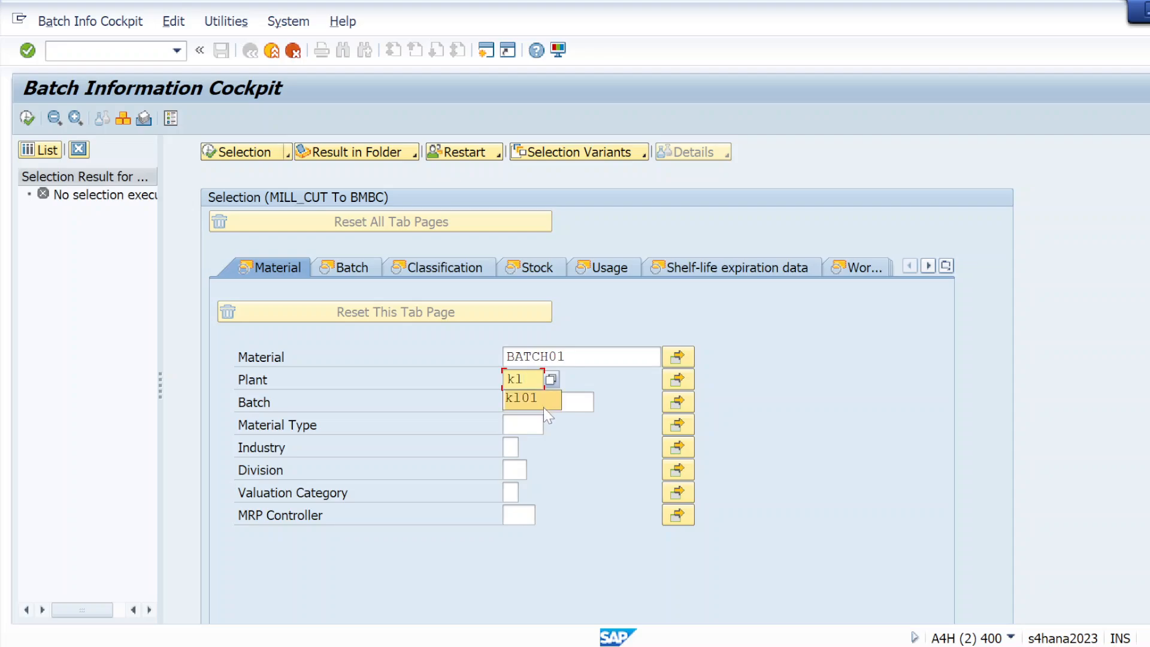
left_click(534, 400)
left_click(535, 402)
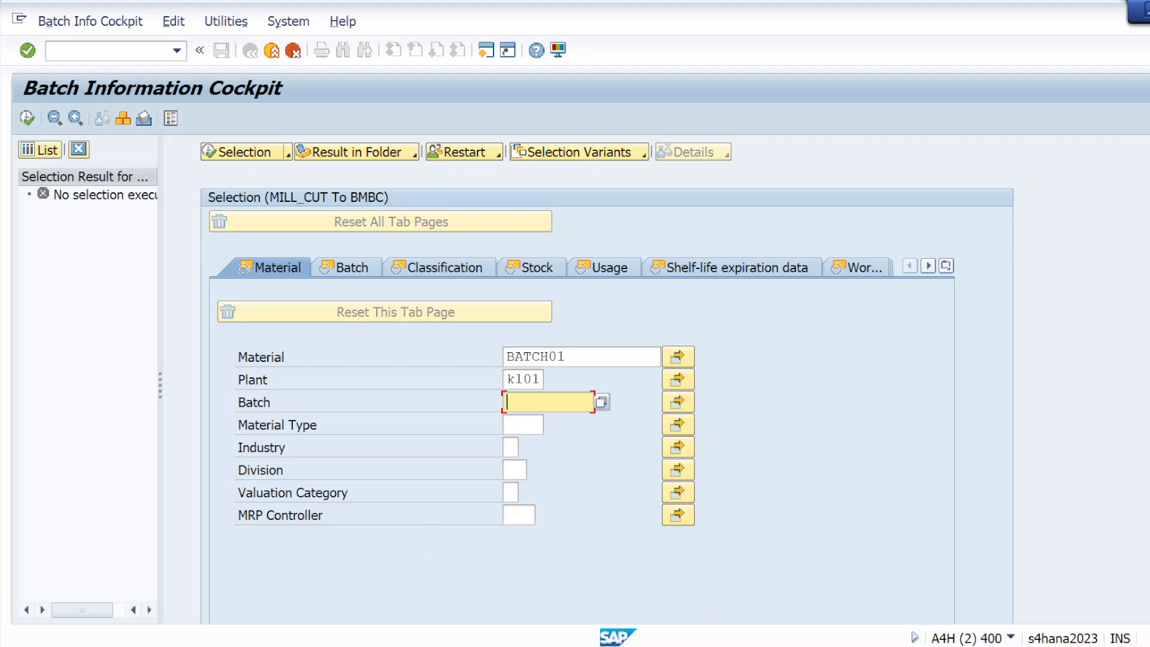
left_click(28, 51)
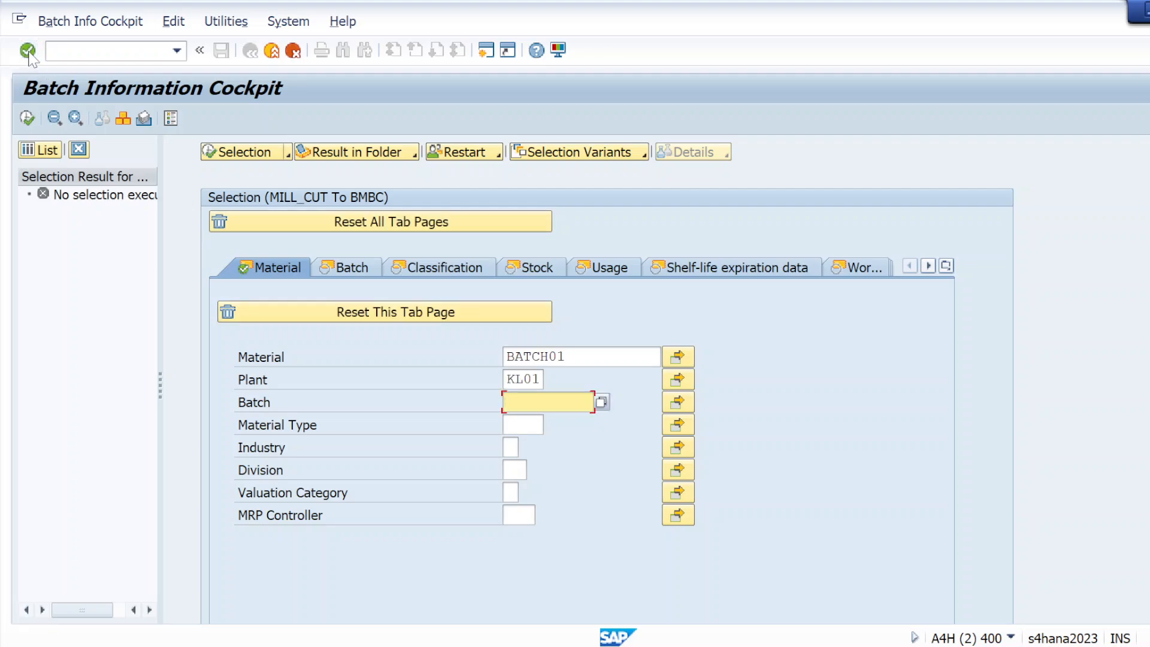
left_click(28, 51)
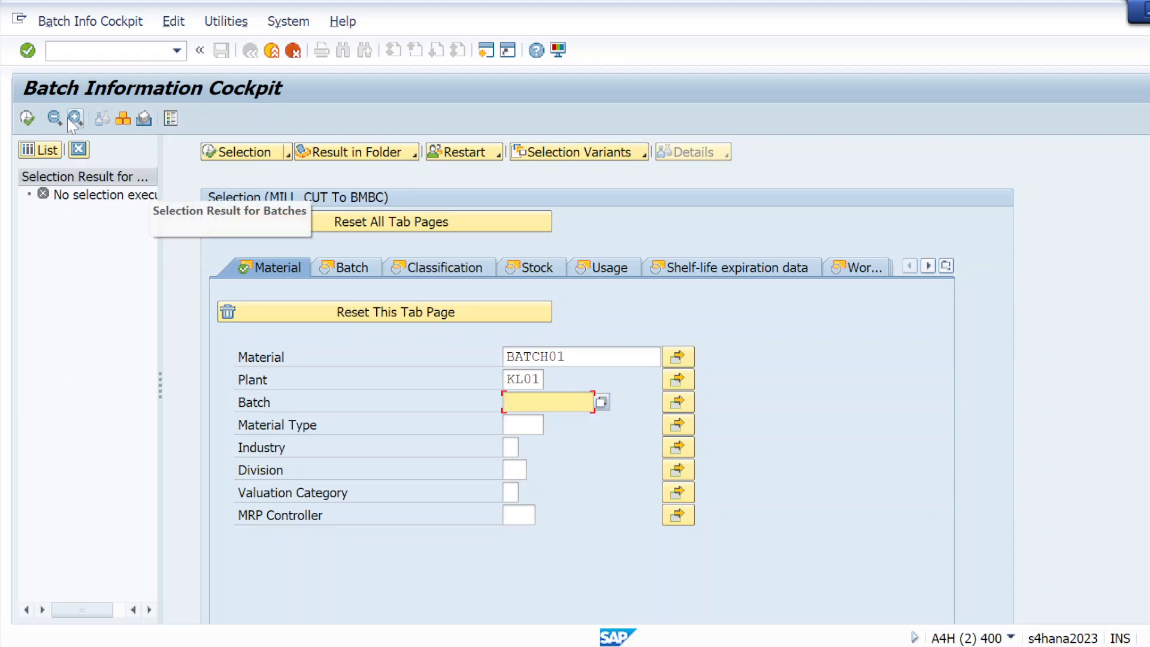
left_click(42, 150)
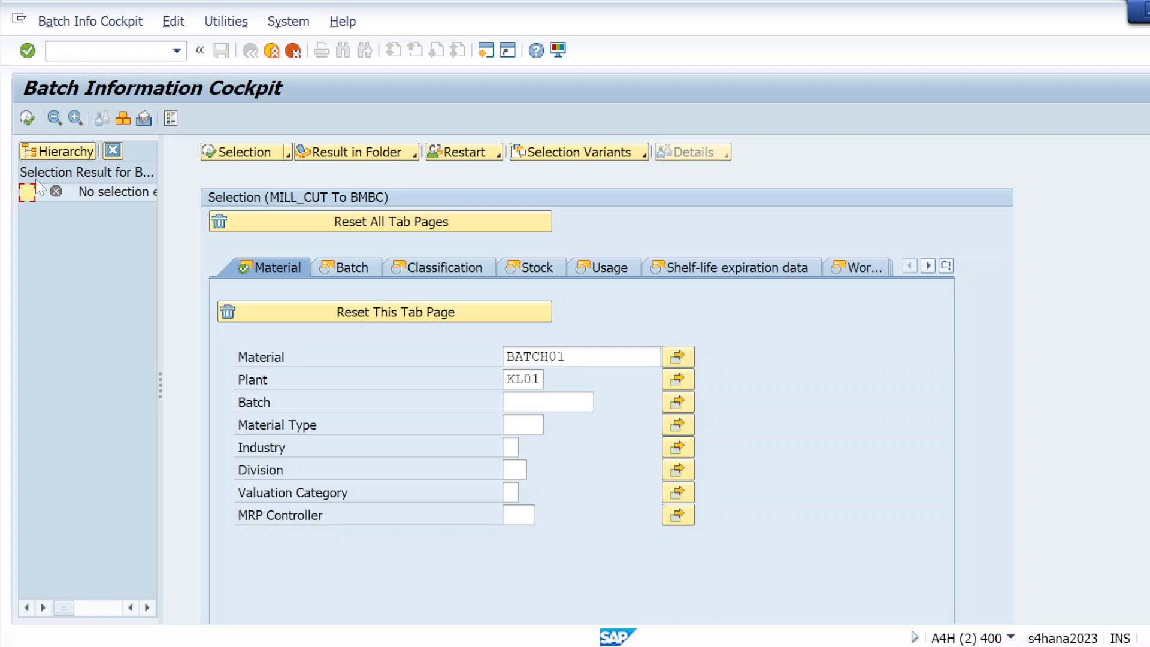
left_click(25, 119)
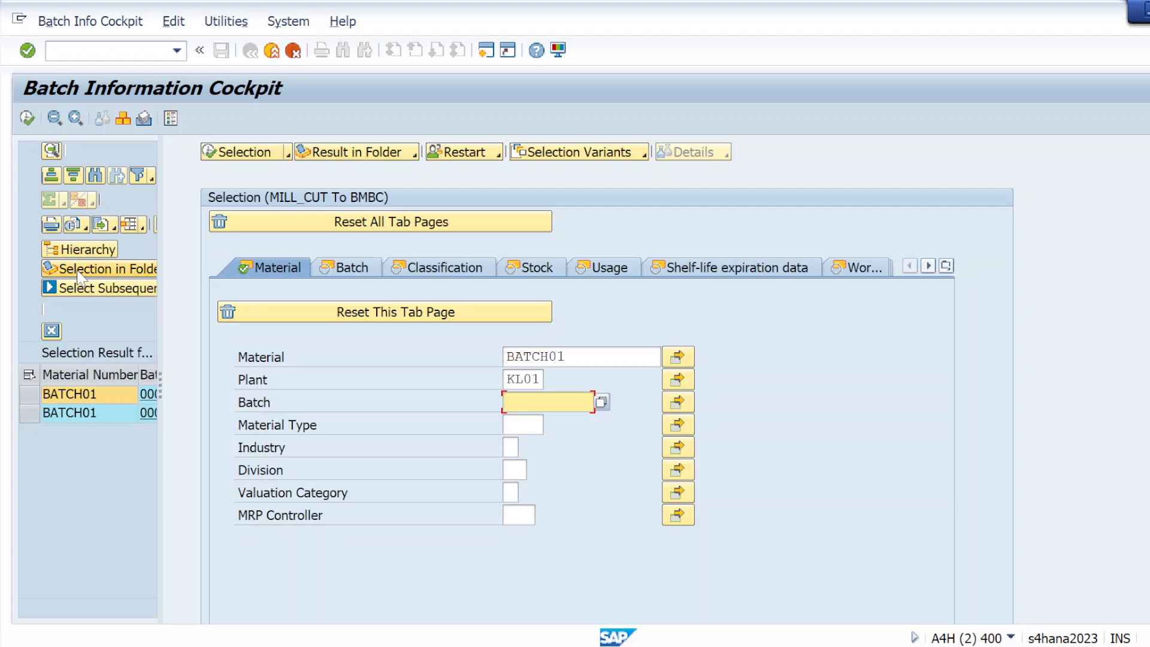
left_click(27, 117)
Step: Widen the batch result list across the screen, then collapse it back to the left
left_click_drag(160, 383, 290, 388)
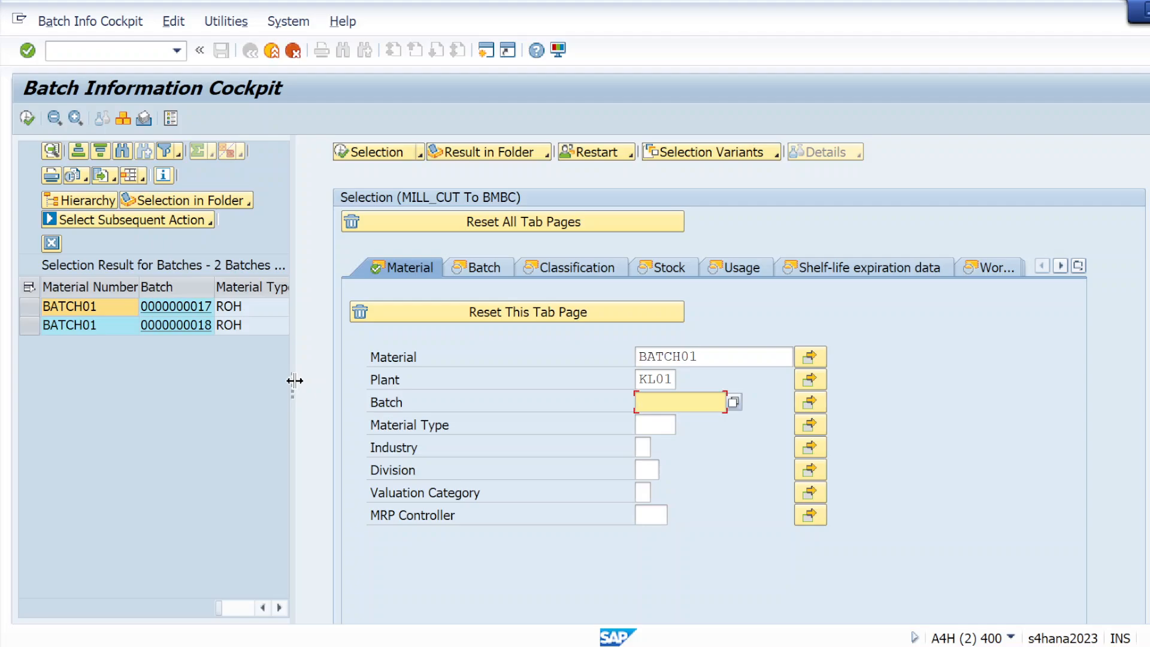
left_click_drag(294, 381, 663, 384)
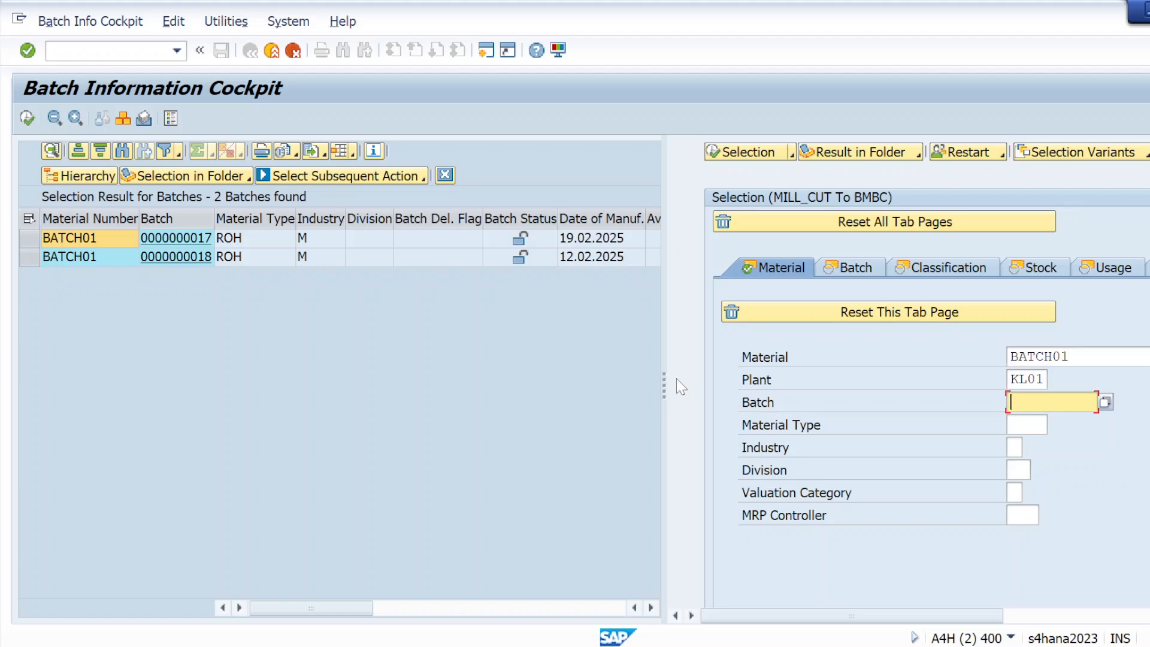
left_click_drag(662, 381, 1145, 384)
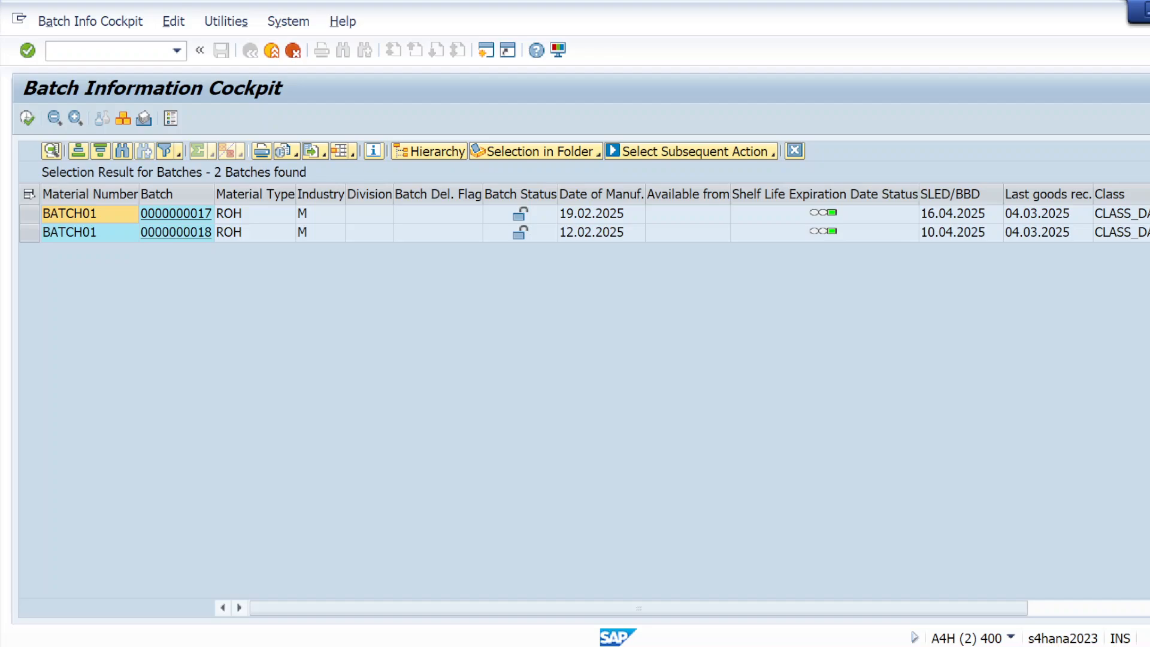
left_click_drag(1145, 335, 12, 333)
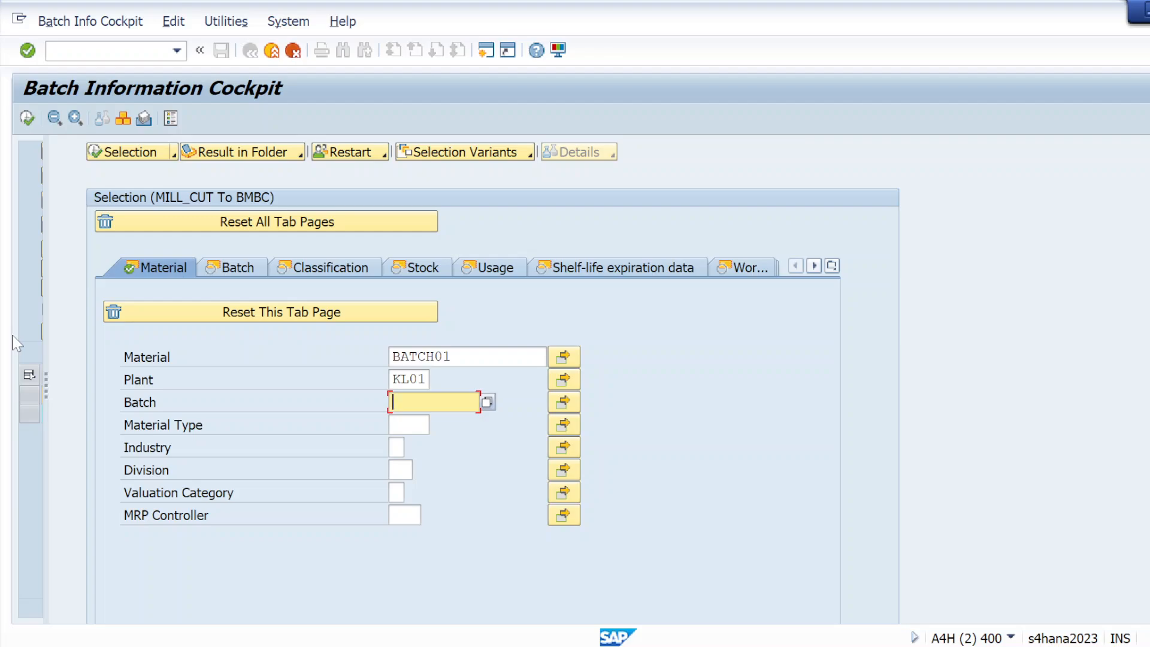
Step: Rerun the batch selection, then exit SAP with /nex and show the desktop
left_click(26, 119)
left_click(102, 51)
type("/n")
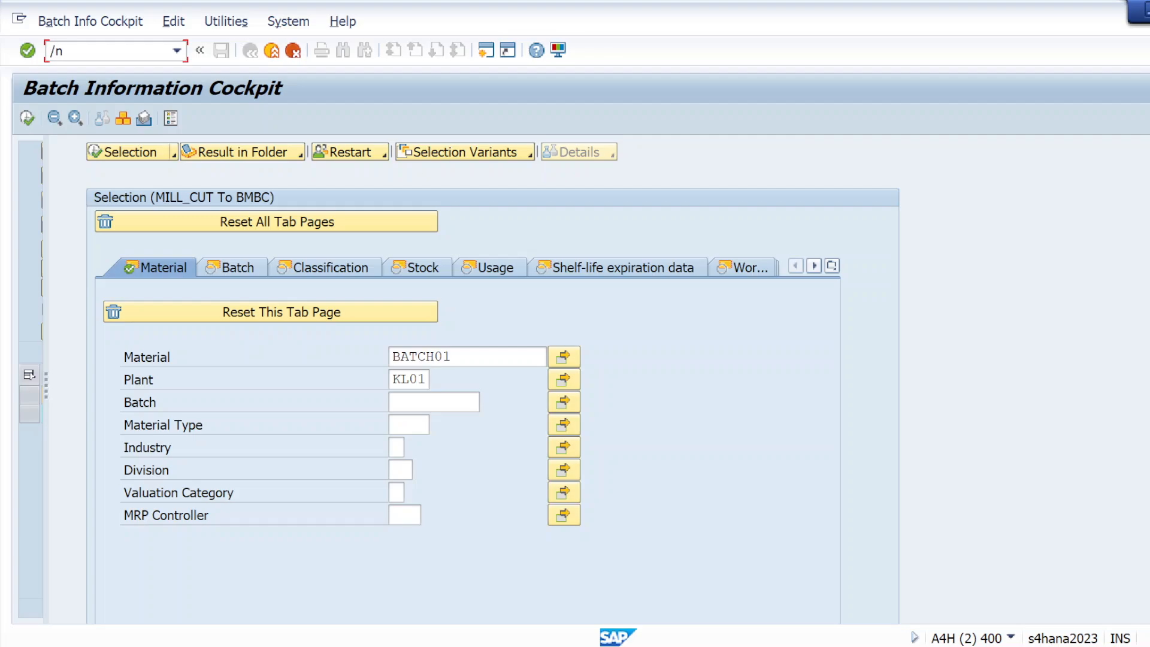
type("ex")
key("Return")
key("super+d")
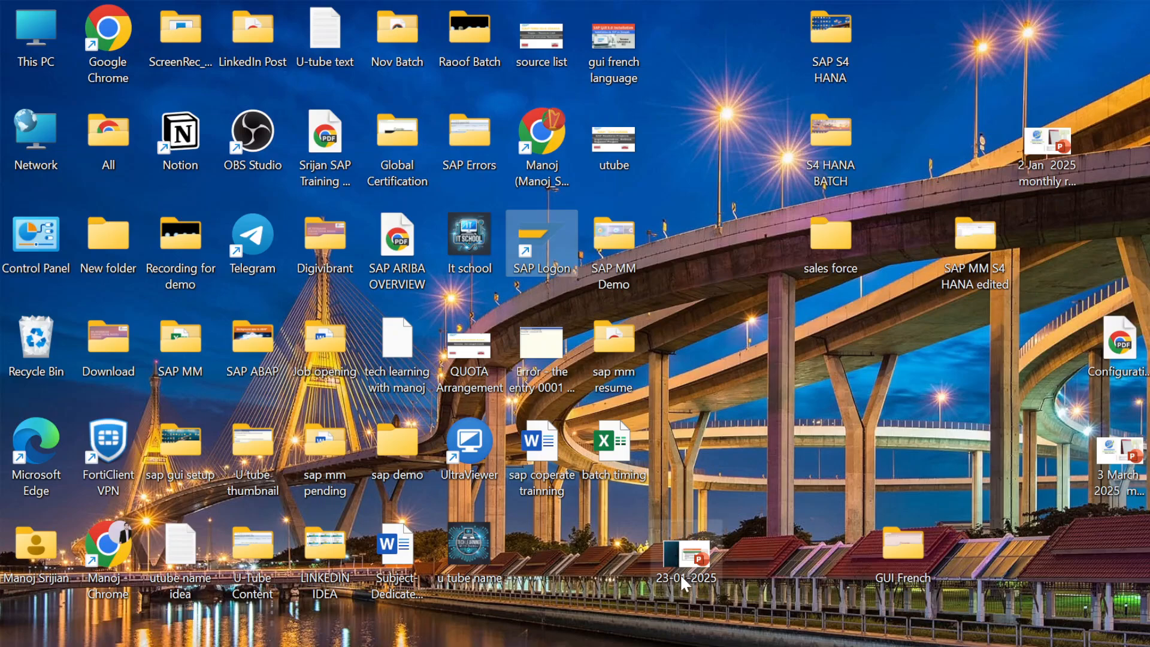